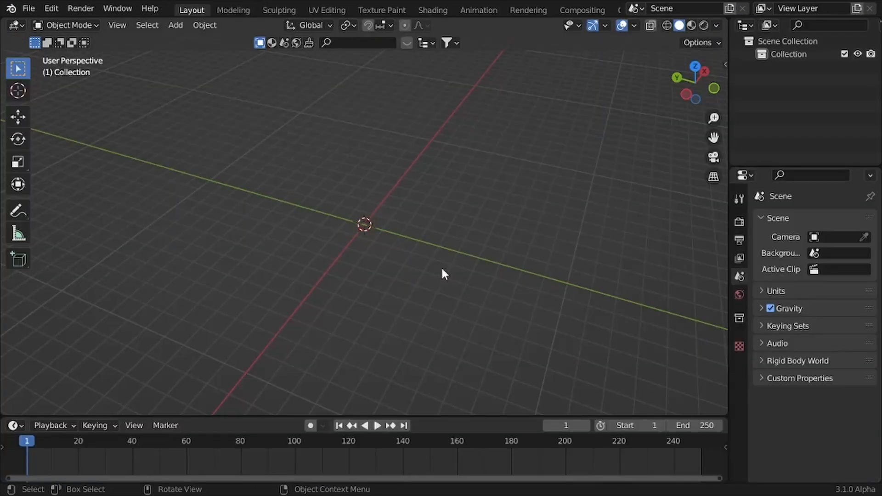
# Add a UV sphere mesh at the scene origin.
pyautogui.moveTo(441, 266); pyautogui.dragTo(324, 250, button='middle')
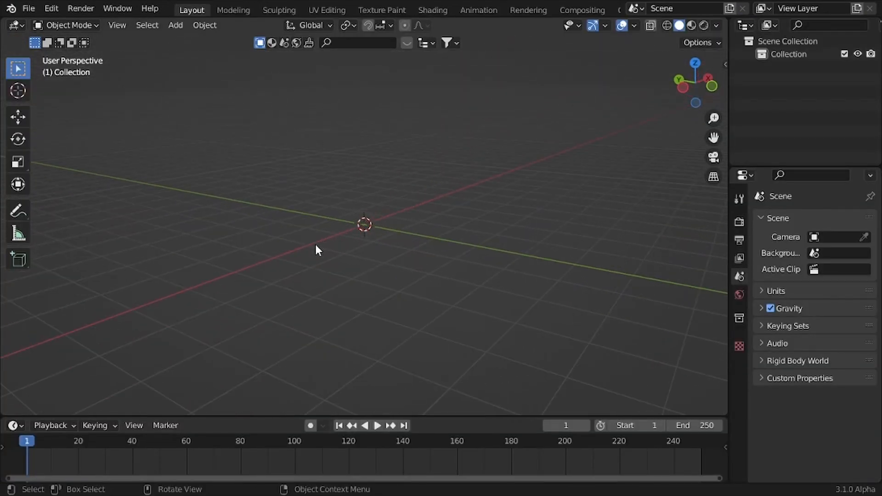
pyautogui.hotkey('shift', 'a')
pyautogui.moveTo(287, 136)
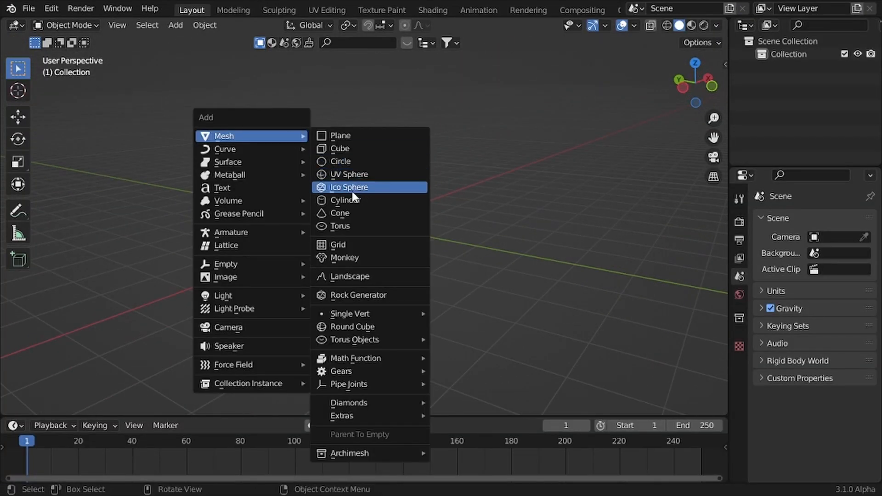
pyautogui.click(350, 175)
# Raise the whole sphere mesh along Z in Edit Mode until an edge ring below its equator lies on the ground line.
pyautogui.press('KP_3')
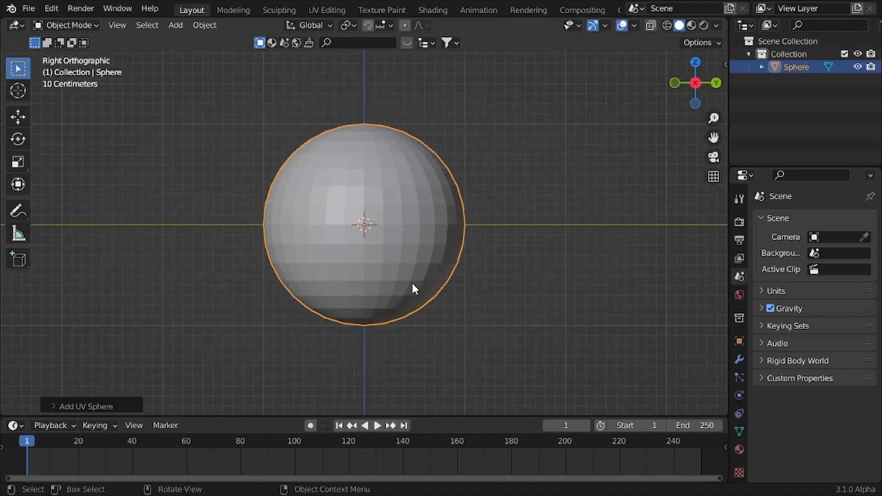
pyautogui.press('Tab')
pyautogui.scroll(2, 529, 299)
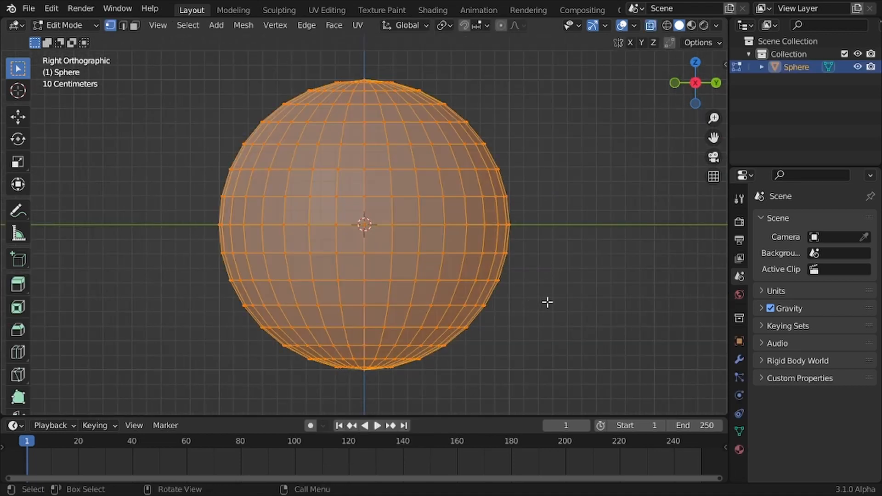
pyautogui.press('g')
pyautogui.press('z')
pyautogui.click(554, 251)
pyautogui.press('g')
pyautogui.press('z')
pyautogui.click(530, 243)
pyautogui.scroll(8, 565, 244)
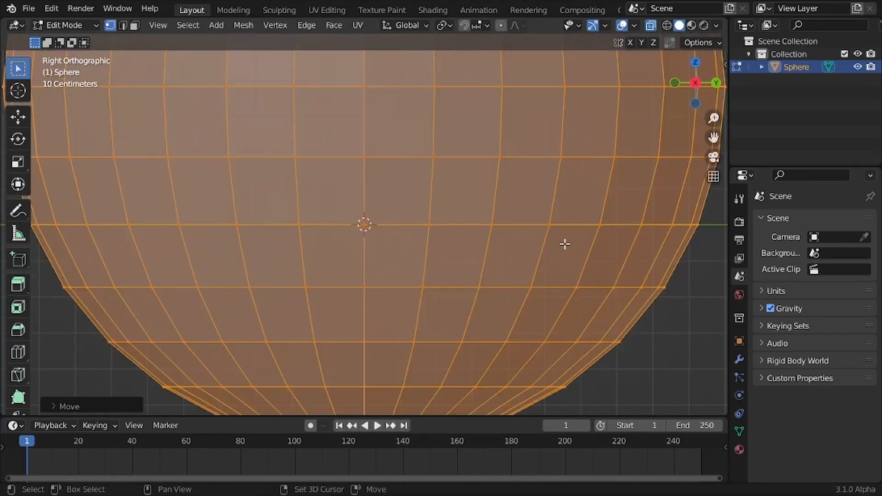
pyautogui.press('g')
pyautogui.press('z')
pyautogui.click(562, 243)
pyautogui.scroll(-7, 562, 243)
# Delete all sphere vertices below the ground line, leaving a flat-bottomed open dome, and return to Object Mode.
pyautogui.hotkey('alt', 'z')
pyautogui.moveTo(167, 250); pyautogui.dragTo(577, 351)
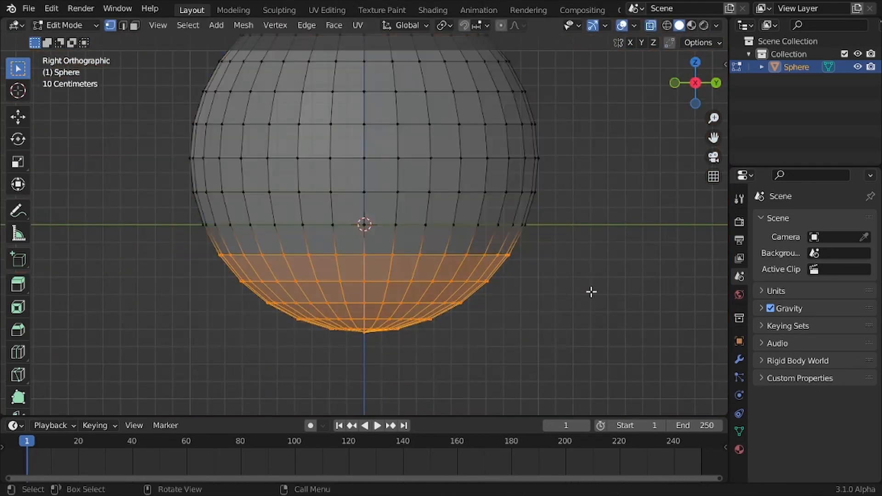
pyautogui.press('x')
pyautogui.click(489, 208)
pyautogui.press('Tab')
pyautogui.hotkey('alt', 'z')
# Add a plane at the origin, scale it up as a ground surface around the dome, and reselect the dome.
pyautogui.moveTo(484, 220); pyautogui.dragTo(387, 252, button='middle')
pyautogui.scroll(-5, 387, 252)
pyautogui.hotkey('shift', 'a')
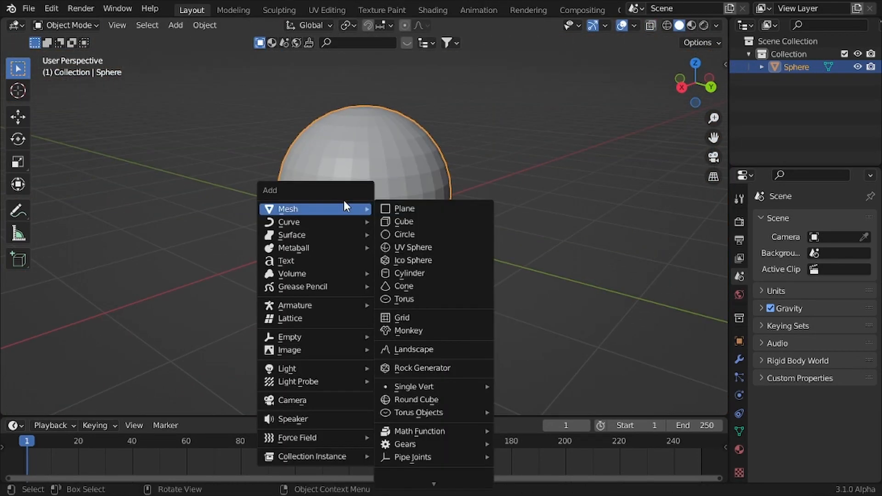
pyautogui.click(421, 207)
pyautogui.press('s')
pyautogui.click(435, 245)
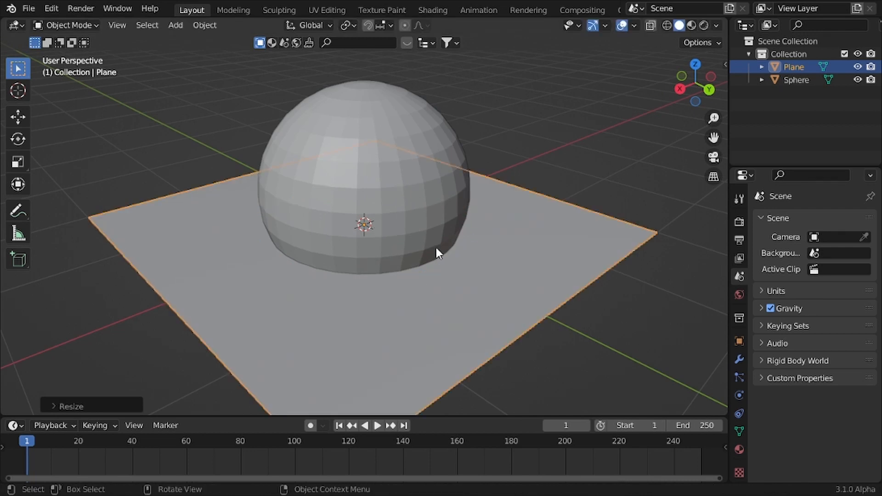
pyautogui.moveTo(435, 245); pyautogui.dragTo(410, 233, button='middle')
pyautogui.click(412, 232)
pyautogui.press('s')
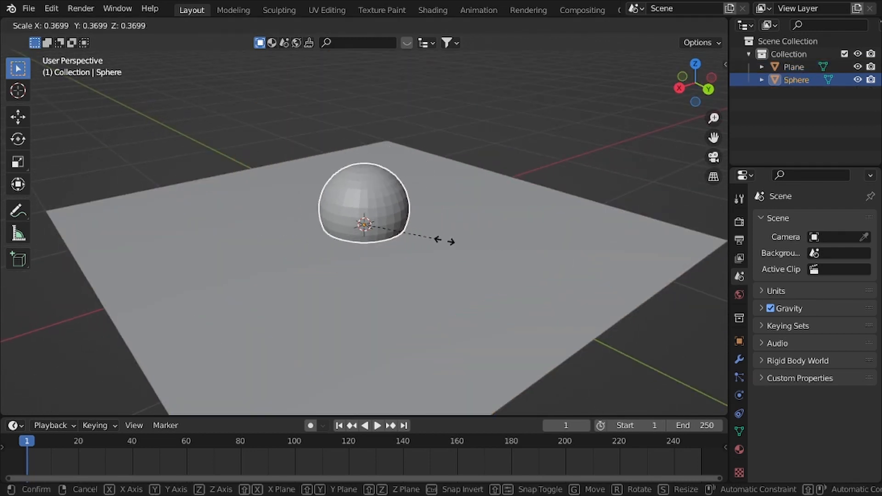
pyautogui.click(655, 249)
pyautogui.hotkey('ctrl', 'z')
# Scale the dome to 0 on all axes and keyframe its scale at frame 1.
pyautogui.press('n')
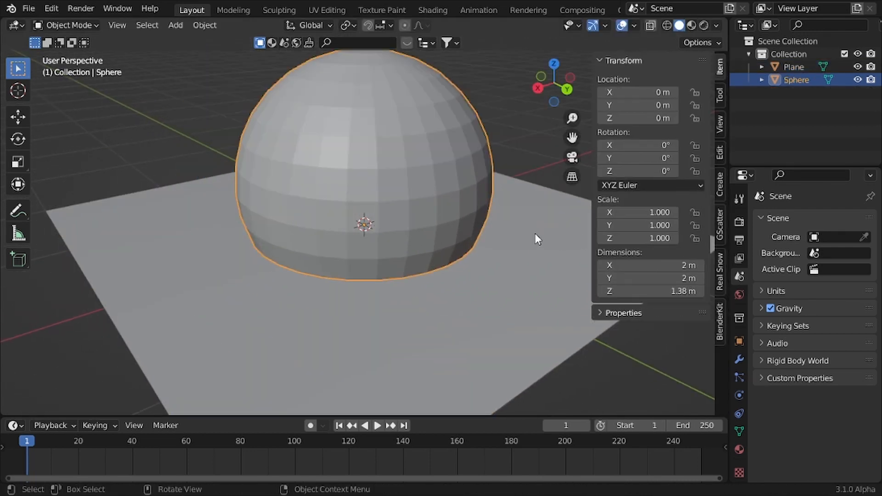
pyautogui.keyDown('shift'); pyautogui.moveTo(478, 227); pyautogui.dragTo(475, 258, button='middle'); pyautogui.keyUp('shift')
pyautogui.press('s')
pyautogui.press('0')
pyautogui.press('Return')
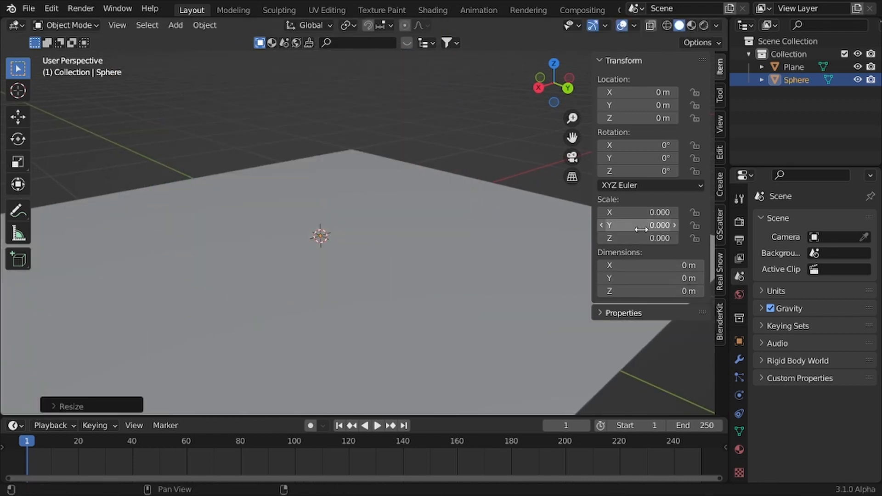
pyautogui.press('i')
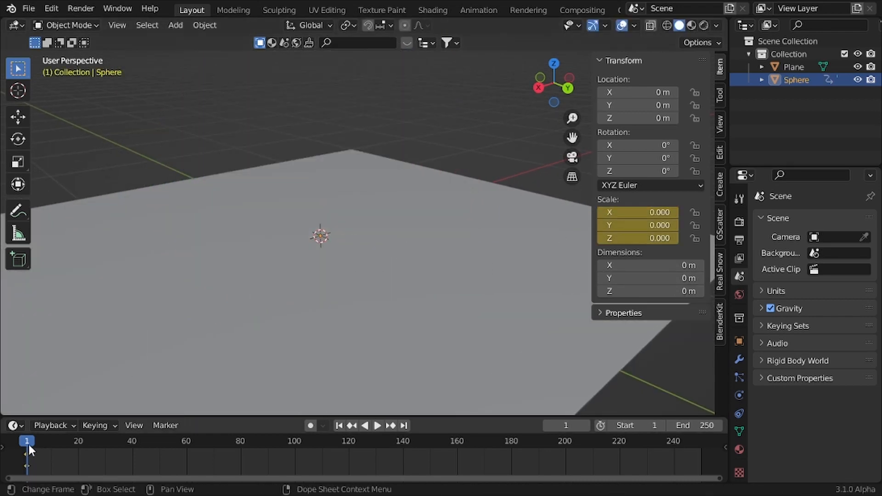
# Set the dome's X, Y and Z scale to 1 at frame 10 and keyframe it.
pyautogui.press('space')
pyautogui.press('space')
pyautogui.scroll(-2, 357, 272)
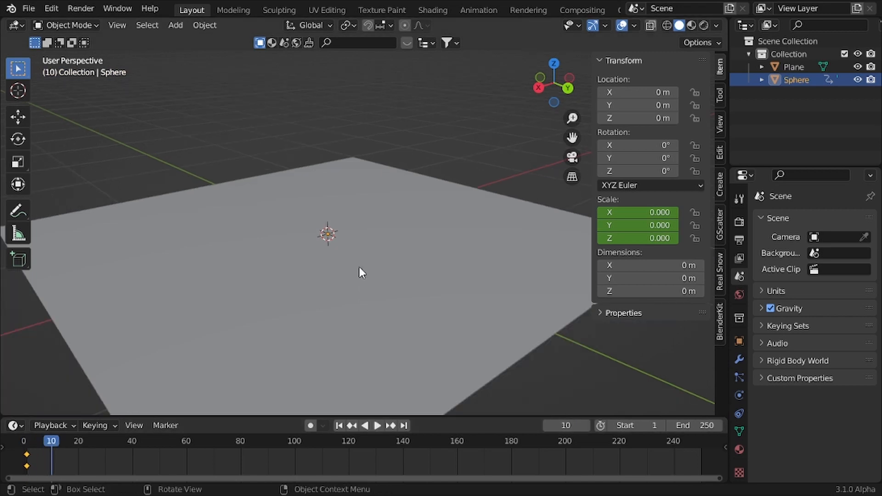
pyautogui.press('s')
pyautogui.press('Escape')
pyautogui.moveTo(639, 213); pyautogui.dragTo(639, 238)
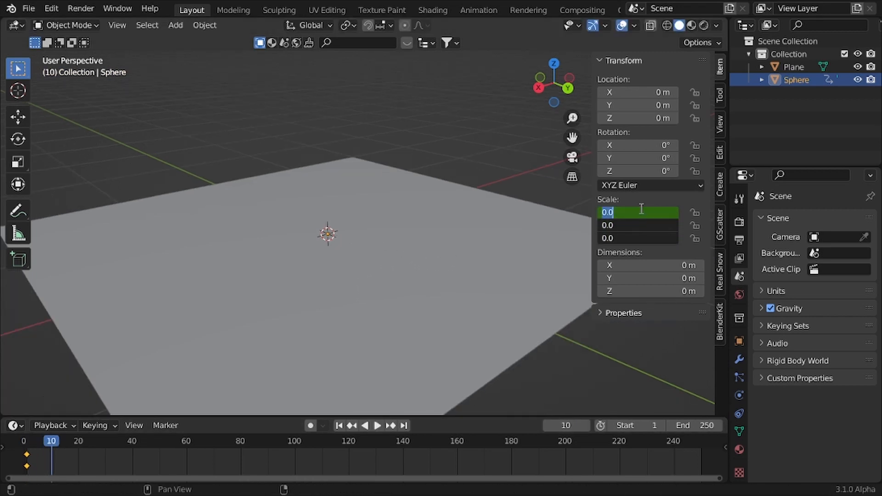
pyautogui.write('1')
pyautogui.press('Return')
pyautogui.press('i')
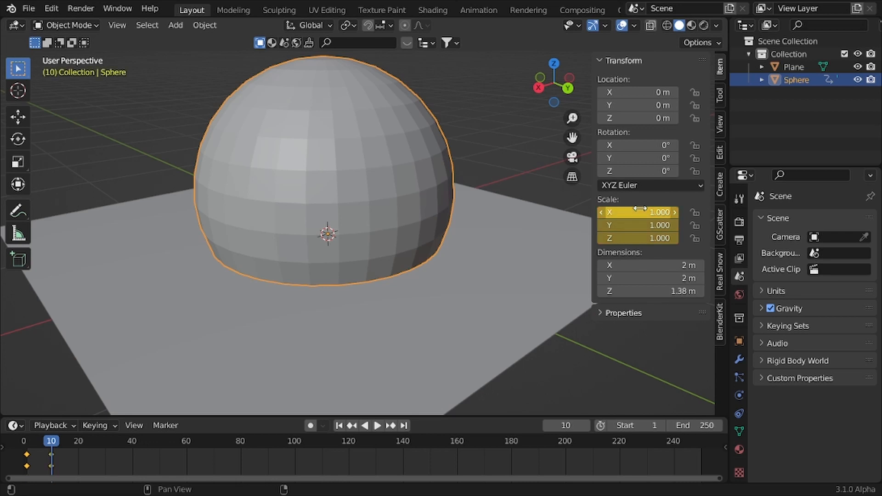
# Enlarge the dome to a scale of about 1.19 at frame 20 and keyframe its scale.
pyautogui.press('space')
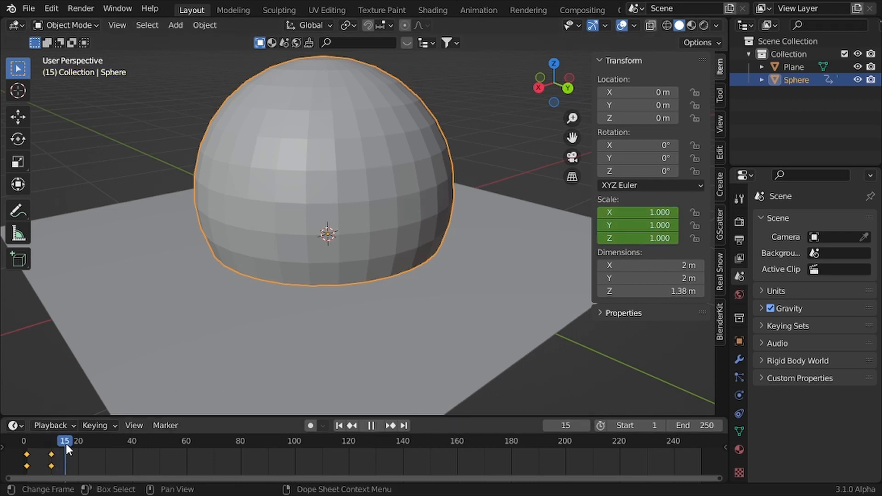
pyautogui.moveTo(66, 444); pyautogui.dragTo(77, 445)
pyautogui.scroll(-2, 466, 242)
pyautogui.press('s')
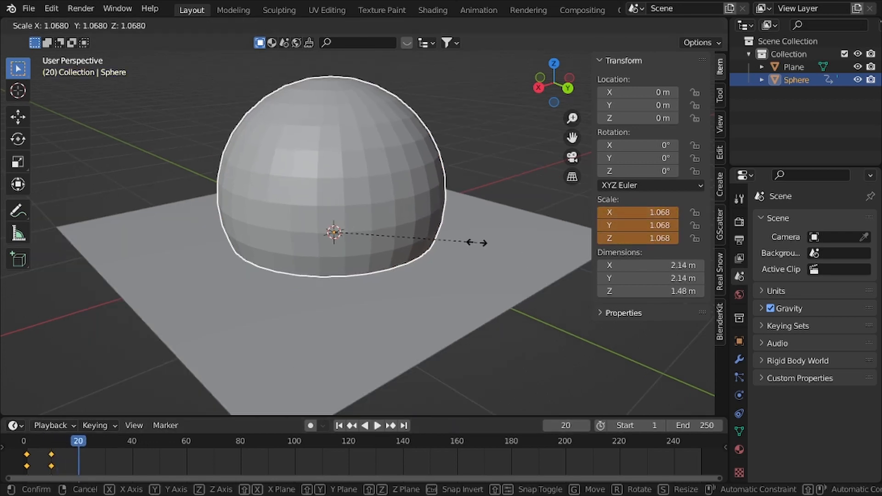
pyautogui.click(493, 244)
pyautogui.press('i')
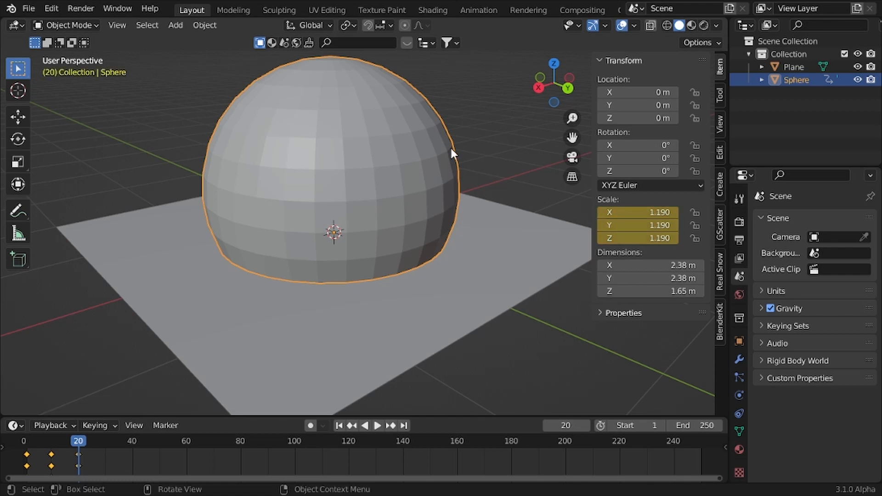
# Compress the scale keyframes toward frame 1 so the last one falls at about frame 15, and play back the growth animation.
pyautogui.hotkey('shift', 'Left')
pyautogui.press('space')
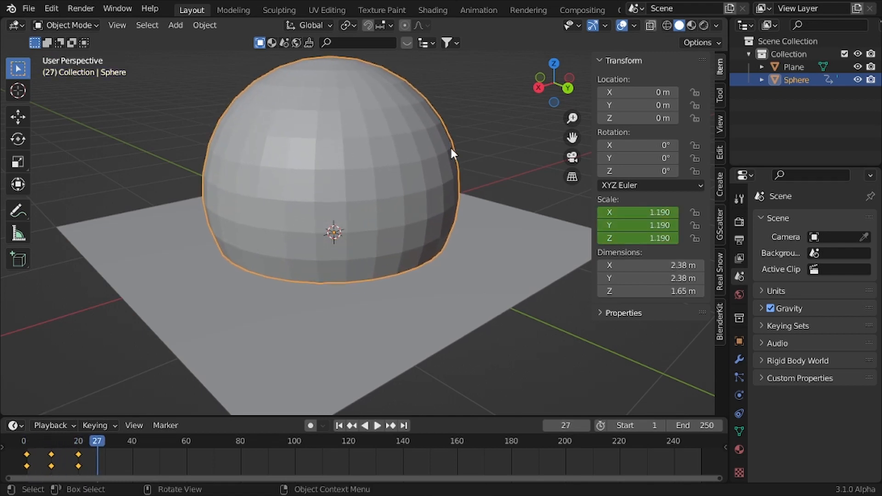
pyautogui.hotkey('shift', 'Left')
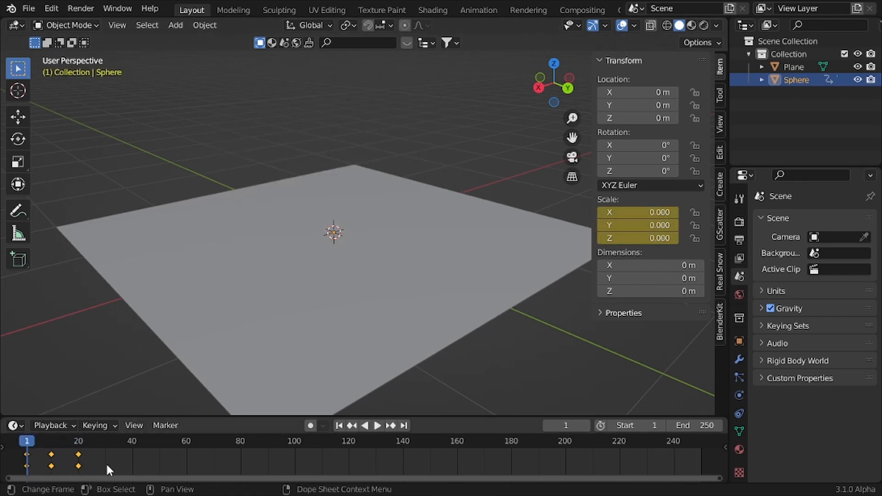
pyautogui.press('s')
pyautogui.click(98, 446)
pyautogui.press('space')
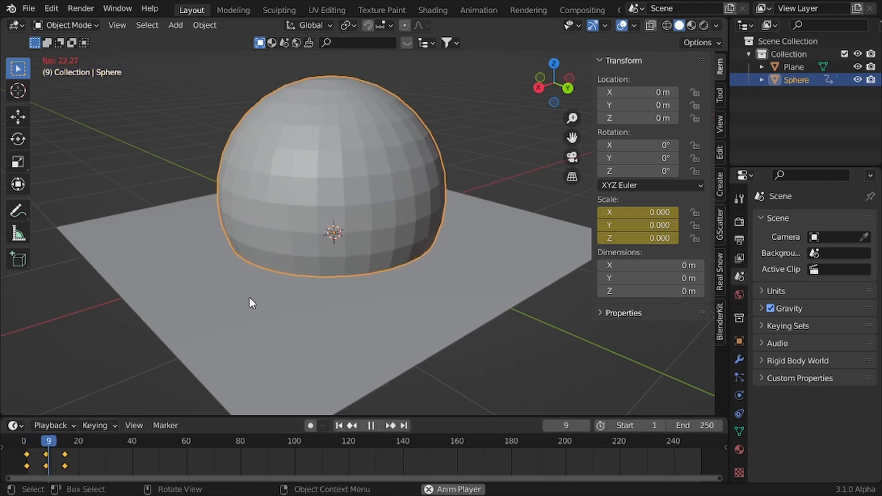
pyautogui.press('space')
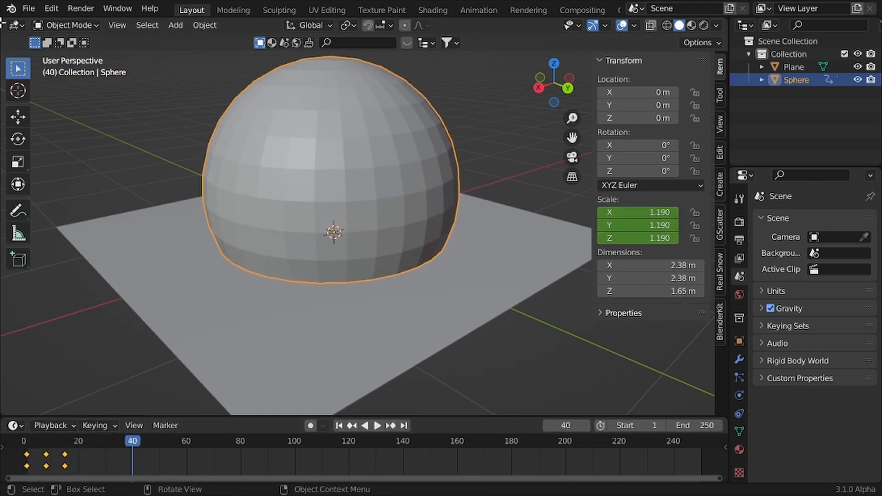
# Split the 3D viewport and open a Graph Editor in the new area, framing the dome's scale curves beside a narrowed channel list.
pyautogui.moveTo(2, 21); pyautogui.dragTo(249, 28)
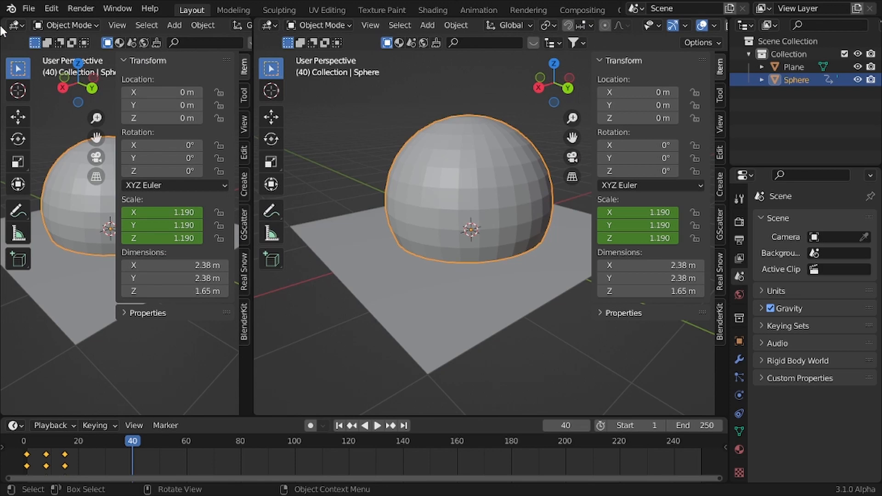
pyautogui.click(17, 25)
pyautogui.click(202, 90)
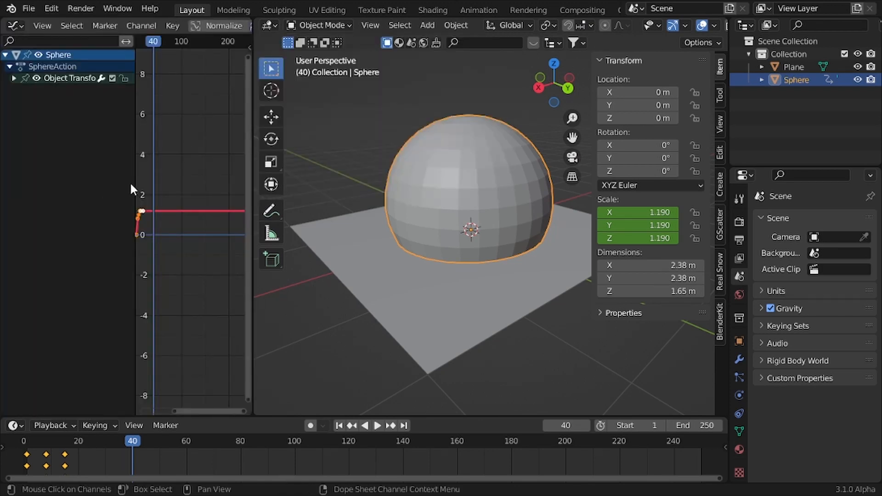
pyautogui.moveTo(135, 189); pyautogui.dragTo(58, 183)
pyautogui.press('Home')
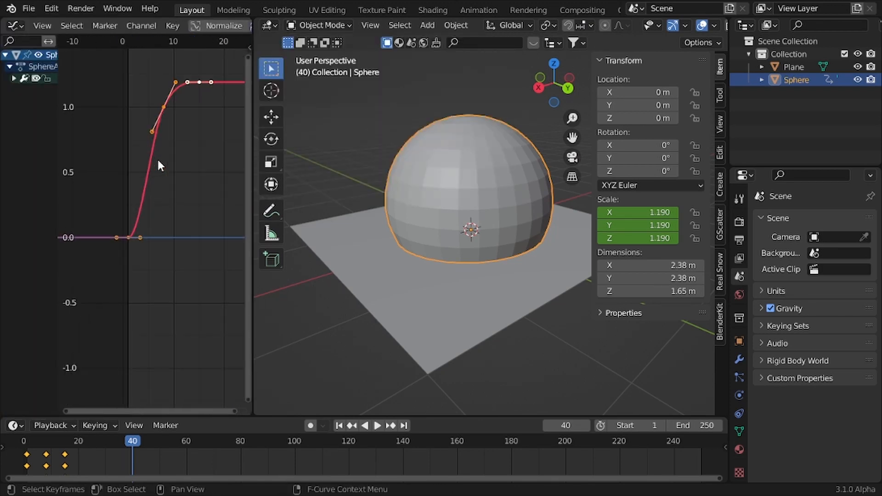
pyautogui.moveTo(157, 158)
pyautogui.mouseDown()
pyautogui.moveTo(161, 132)
pyautogui.moveTo(151, 121)
pyautogui.moveTo(156, 150)
pyautogui.mouseUp()
pyautogui.press('g')
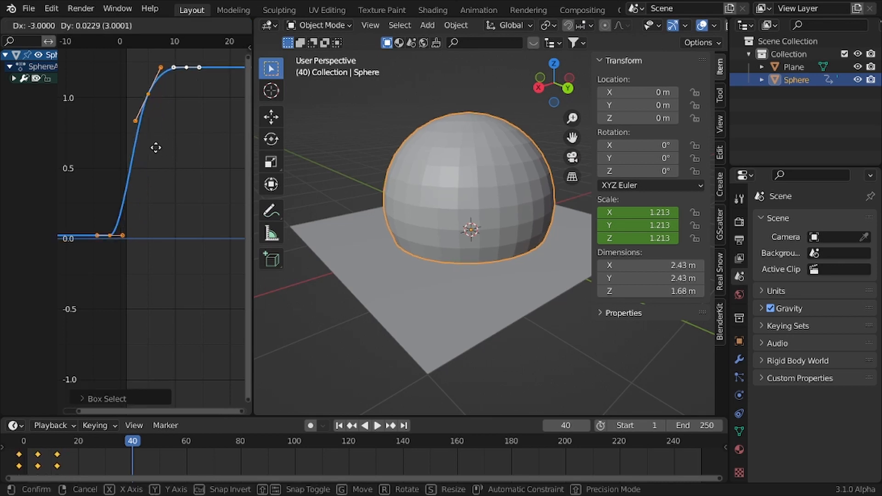
pyautogui.click(156, 146)
pyautogui.hotkey('ctrl', 'z')
pyautogui.click(153, 123)
pyautogui.press('g')
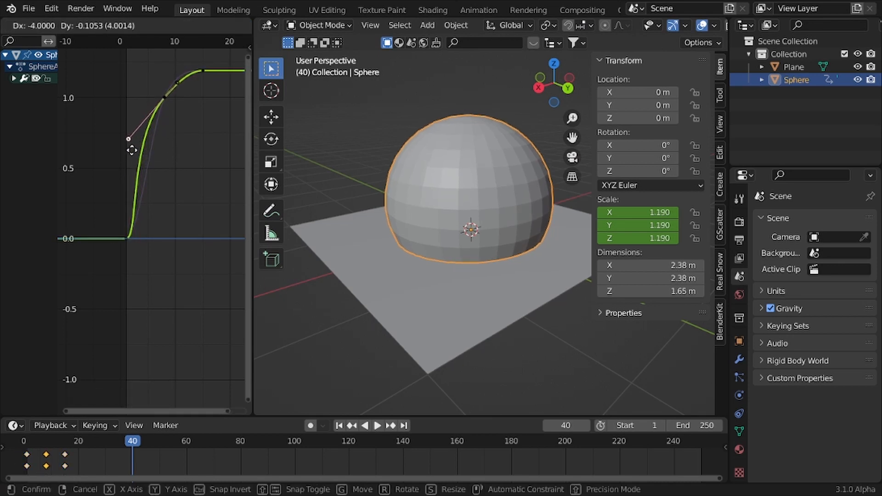
pyautogui.click(129, 160)
pyautogui.moveTo(155, 99)
pyautogui.mouseDown()
pyautogui.moveTo(177, 109)
pyautogui.moveTo(168, 102)
pyautogui.mouseUp()
pyautogui.click(169, 102)
pyautogui.hotkey('ctrl', 'z')
pyautogui.hotkey('ctrl', 'z')
pyautogui.hotkey('ctrl', 'z')
pyautogui.hotkey('ctrl', 'z')
# Flatten and lengthen the handles of the middle scale keyframe and shift the keyframe to about frame 7.
pyautogui.press('r')
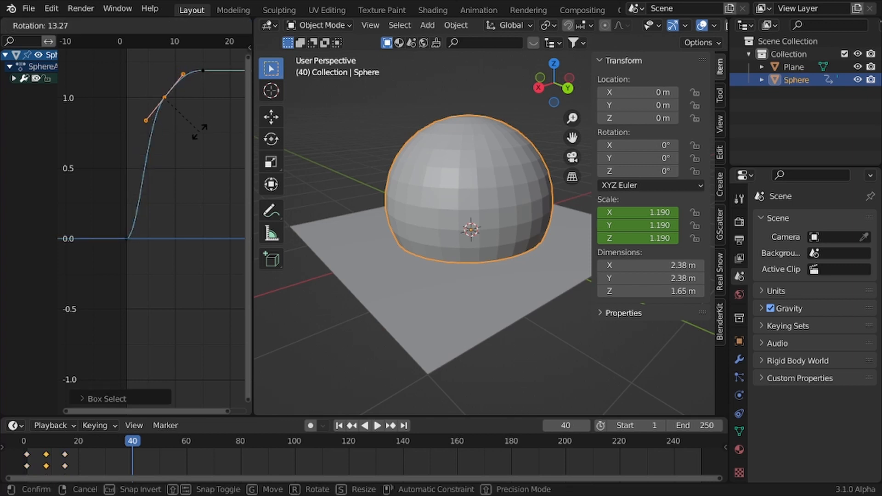
pyautogui.click(193, 128)
pyautogui.press('s')
pyautogui.click(210, 147)
pyautogui.press('g')
pyautogui.press('s')
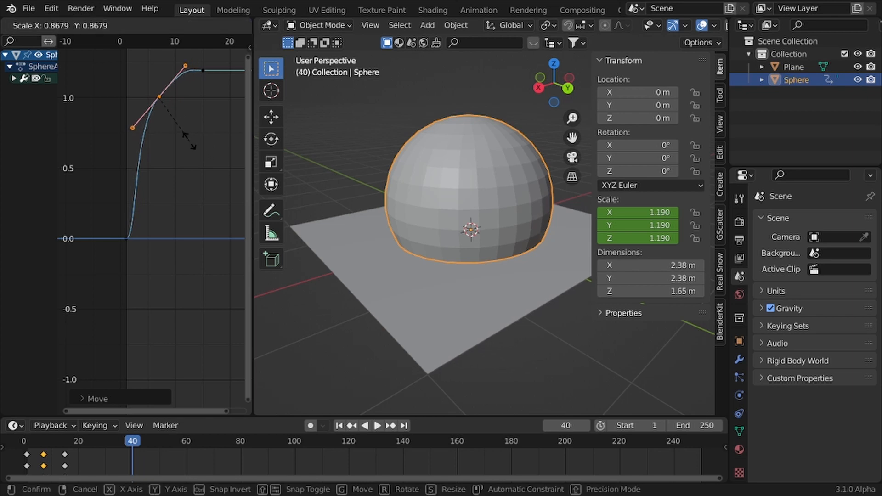
pyautogui.click(184, 138)
# Play the animation from frame 1 to check the dome's adjusted growth timing.
pyautogui.hotkey('shift', 'Left')
pyautogui.press('space')
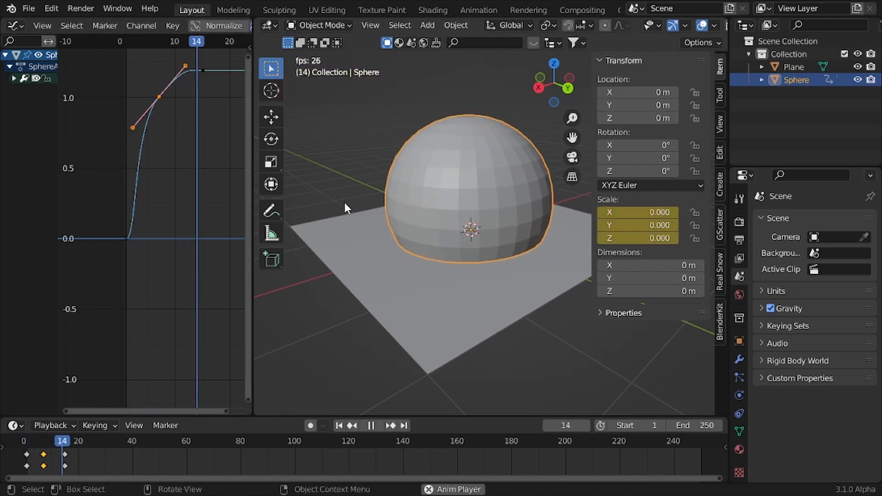
pyautogui.press('space')
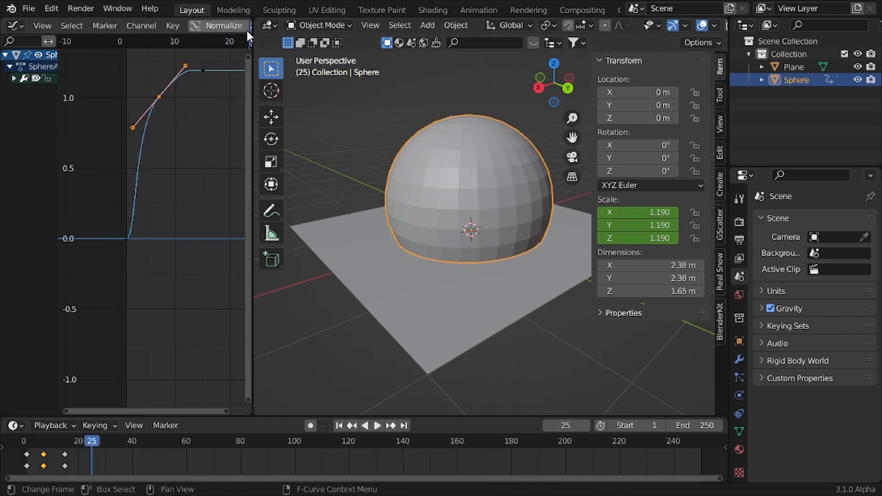
# Split the Graph Editor area horizontally and change its large upper part to the Shader Editor.
pyautogui.moveTo(249, 22); pyautogui.dragTo(229, 327)
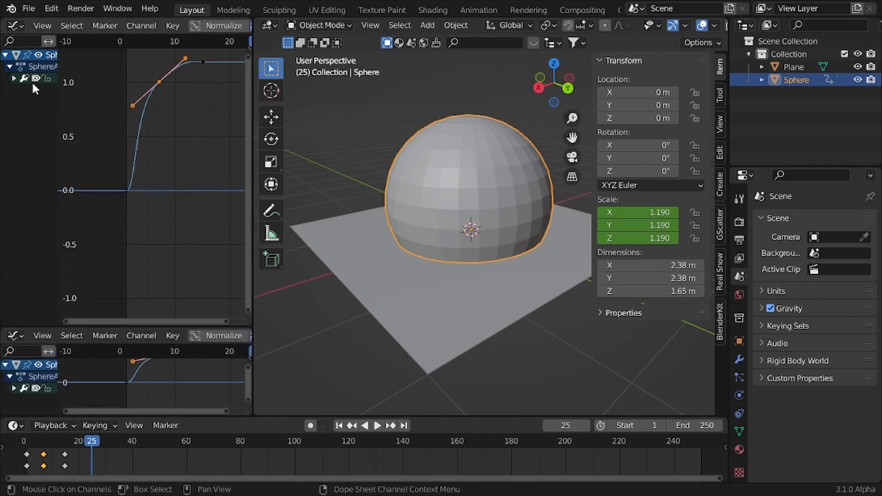
pyautogui.click(15, 25)
pyautogui.click(73, 164)
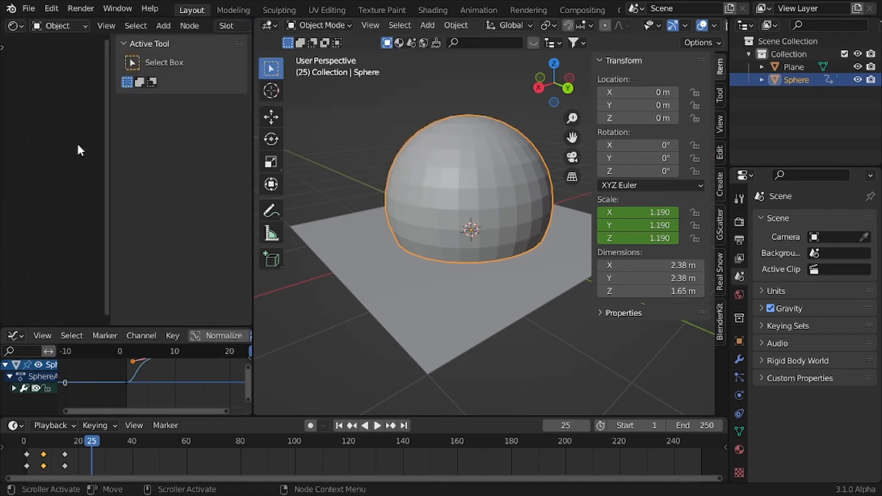
# Hide the Shader Editor's sidebar and create a new material for the dome.
pyautogui.press('n')
pyautogui.scroll(-5, 201, 24)
pyautogui.click(132, 26)
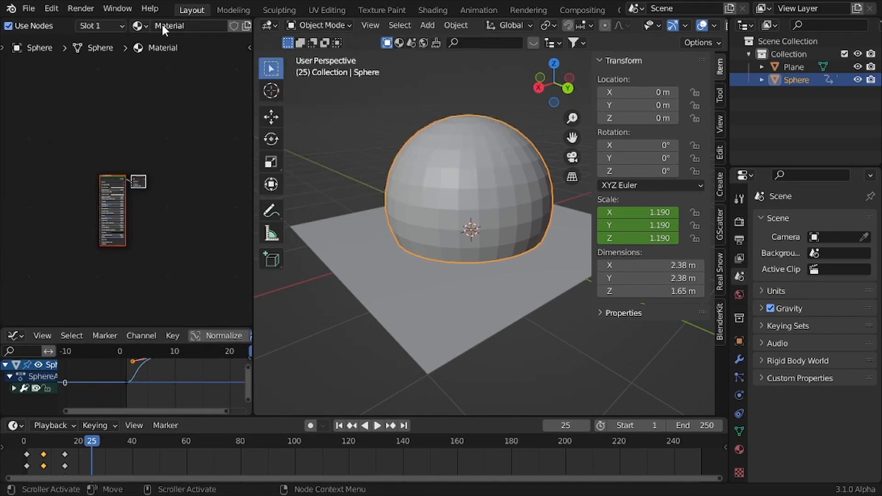
pyautogui.scroll(4, 128, 170)
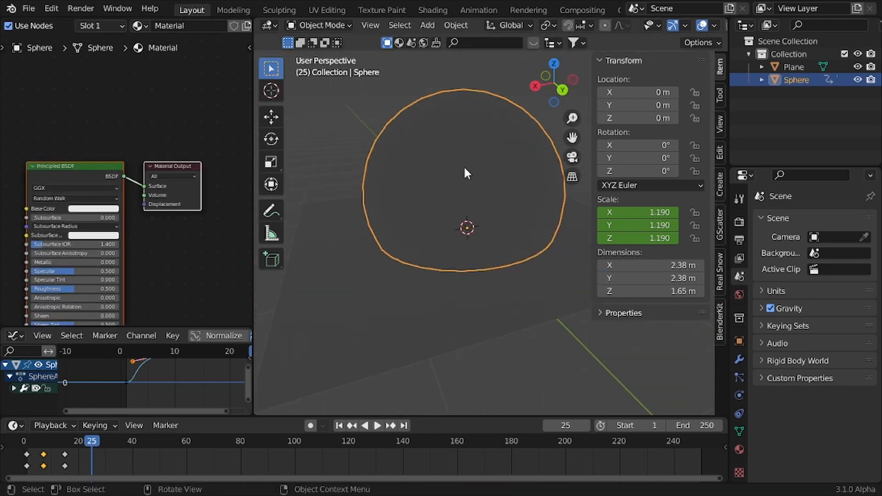
# Hide the 3D viewport's sidebar and assign an Environment Texture to the world's background color.
pyautogui.press('n')
pyautogui.click(739, 222)
pyautogui.click(739, 291)
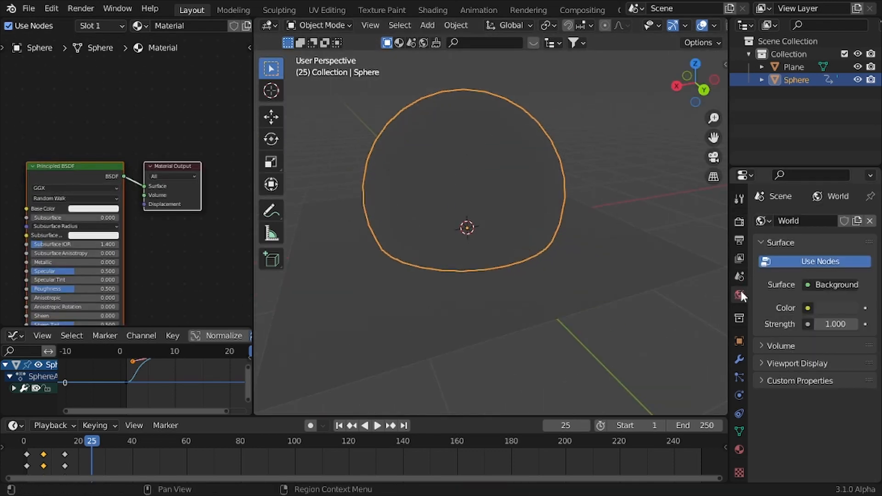
pyautogui.click(809, 308)
pyautogui.click(564, 165)
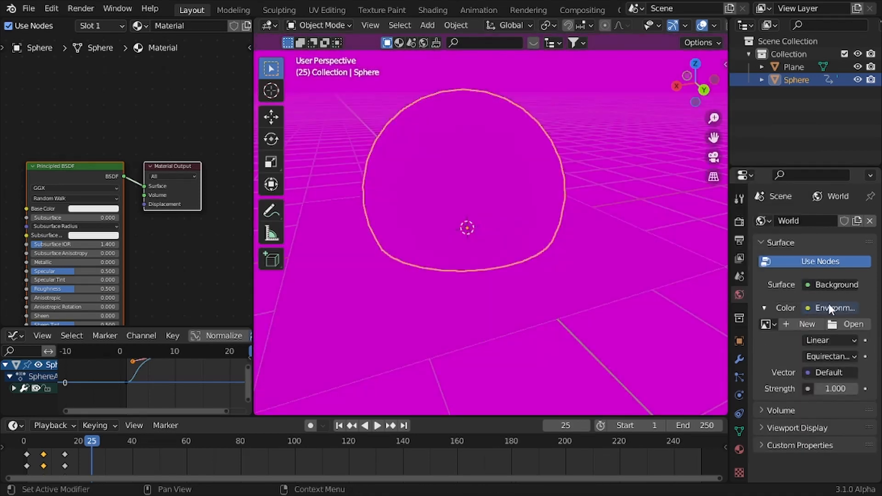
# Turn off Scene World in the viewport shading options so the preview HDRI lights the scene.
pyautogui.scroll(-4, 705, 23)
pyautogui.click(717, 25)
pyautogui.click(636, 103)
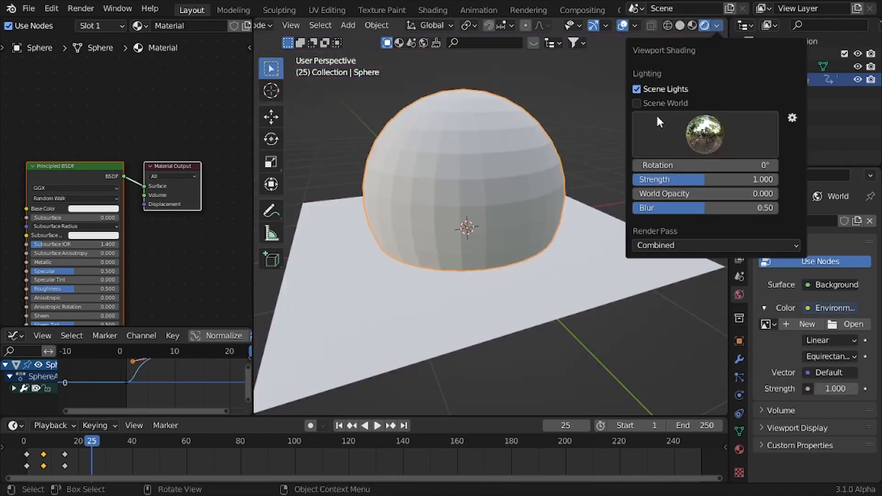
# Shade the dome smooth and snap the 3D cursor back to the dome's origin point.
pyautogui.moveTo(496, 143); pyautogui.dragTo(459, 126, button='middle')
pyautogui.keyDown('shift'); pyautogui.rightClick(459, 123); pyautogui.keyUp('shift')
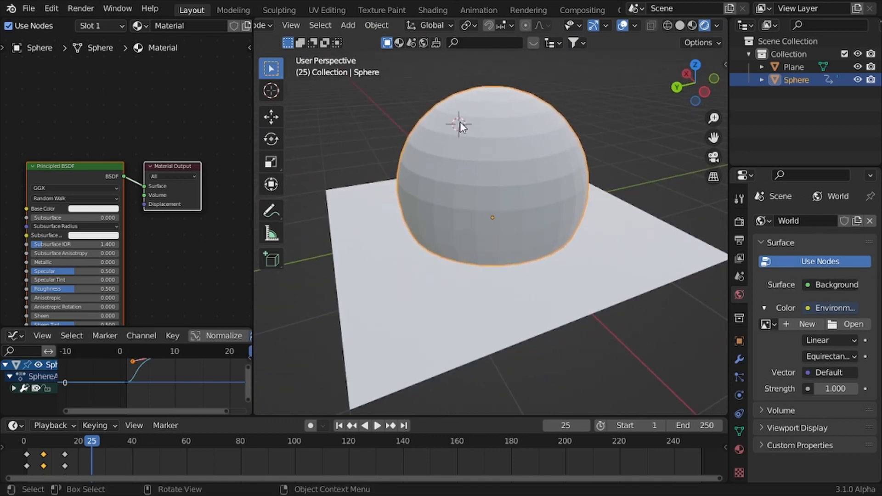
pyautogui.rightClick(550, 178)
pyautogui.click(551, 178)
pyautogui.hotkey('shift', 's')
pyautogui.click(528, 232)
pyautogui.moveTo(528, 226); pyautogui.dragTo(441, 190, button='middle')
pyautogui.scroll(-2, 128, 147)
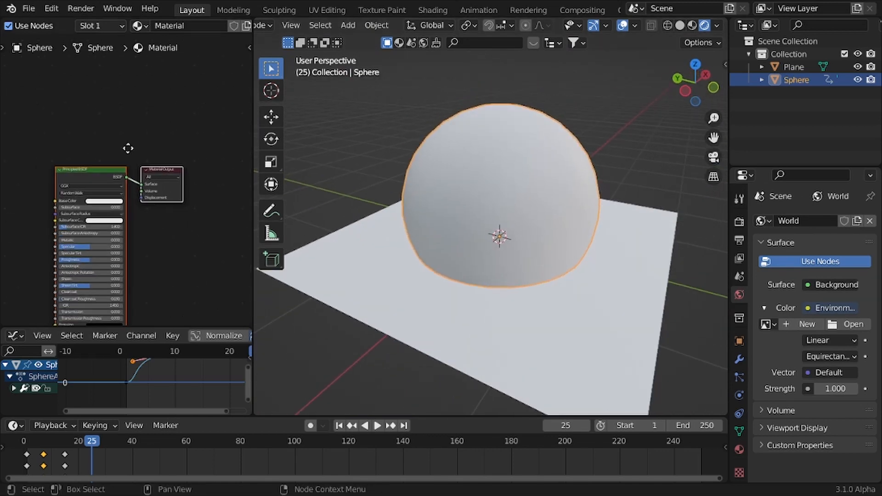
# Replace the dome's Principled BSDF with an Emission shader connected to the Material Output's Surface.
pyautogui.press('x')
pyautogui.hotkey('shift', 'a')
pyautogui.write('e')
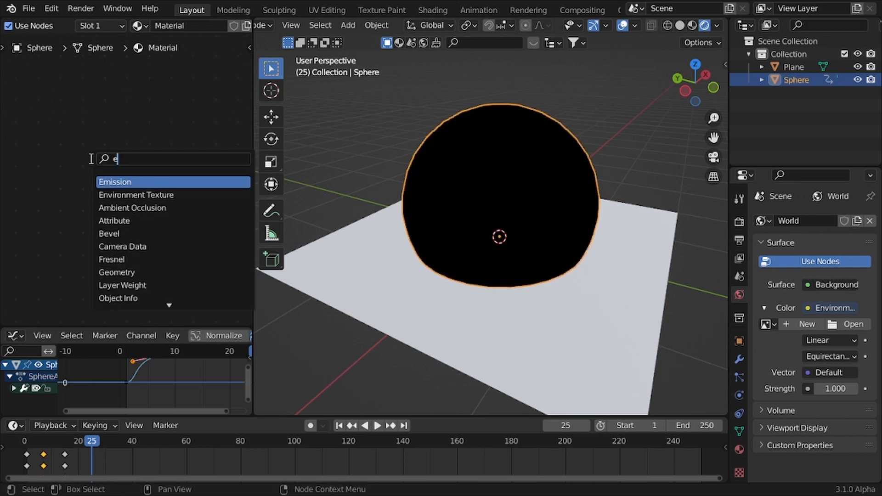
pyautogui.press('Return')
pyautogui.click(31, 166)
pyautogui.moveTo(109, 185); pyautogui.dragTo(161, 188)
# Hide the viewport overlays, and give the dome's material Backface Culling and the Alpha Blend blend mode.
pyautogui.hotkey('shift', 'alt', 'z')
pyautogui.click(739, 449)
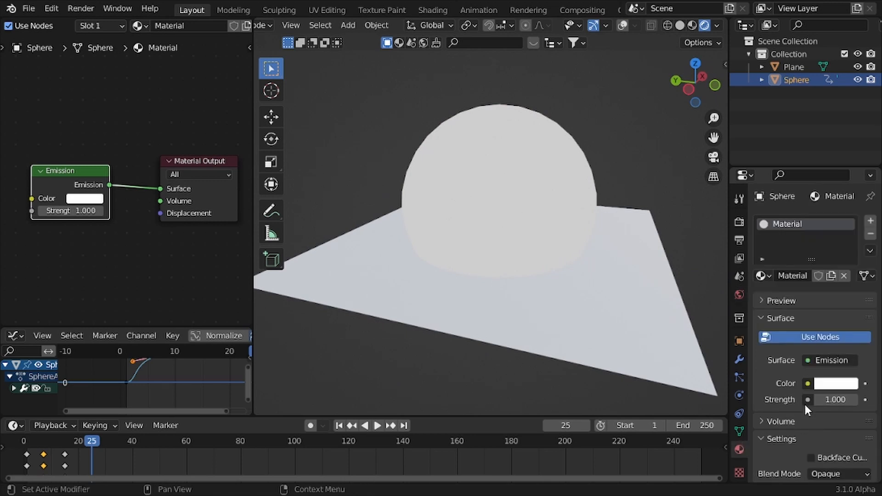
pyautogui.scroll(-10, 809, 368)
pyautogui.scroll(4, 814, 285)
pyautogui.click(843, 268)
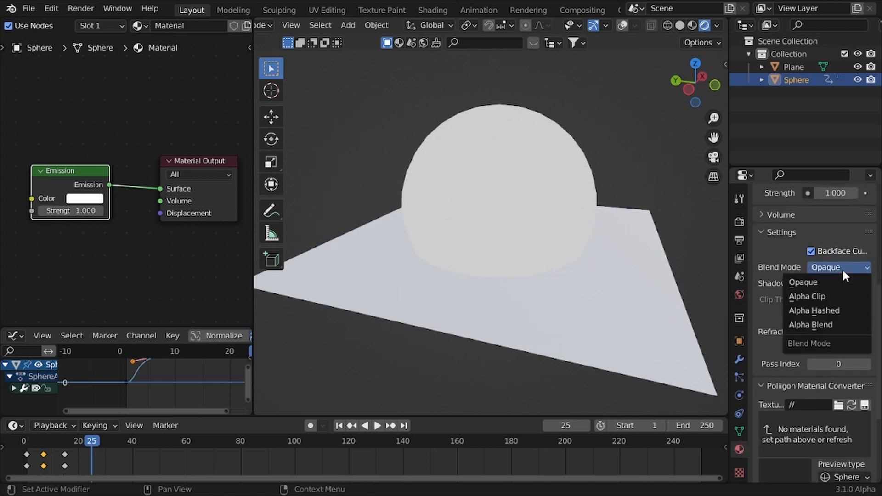
pyautogui.click(844, 324)
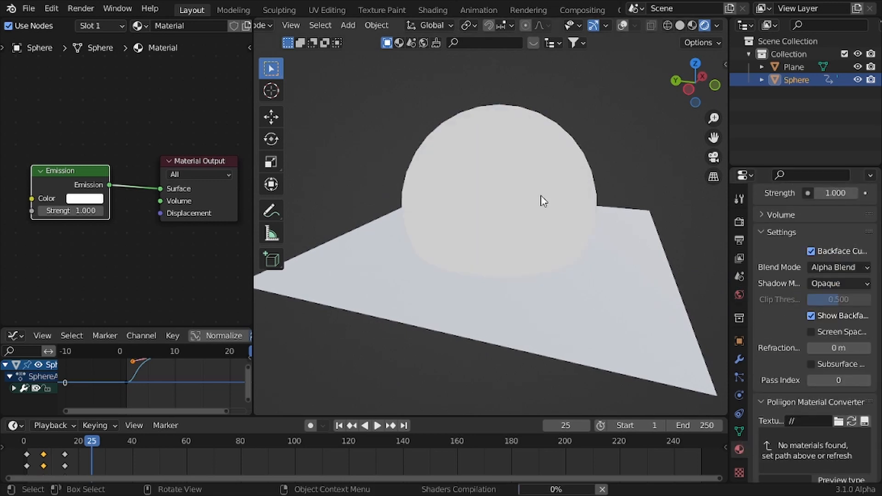
# Hide the 3D viewport's toolbar for an unobstructed view of the dome.
pyautogui.moveTo(542, 194); pyautogui.dragTo(497, 172, button='middle')
pyautogui.scroll(3, 497, 173)
pyautogui.scroll(-1, 495, 168)
pyautogui.moveTo(310, 152); pyautogui.dragTo(324, 180, button='middle')
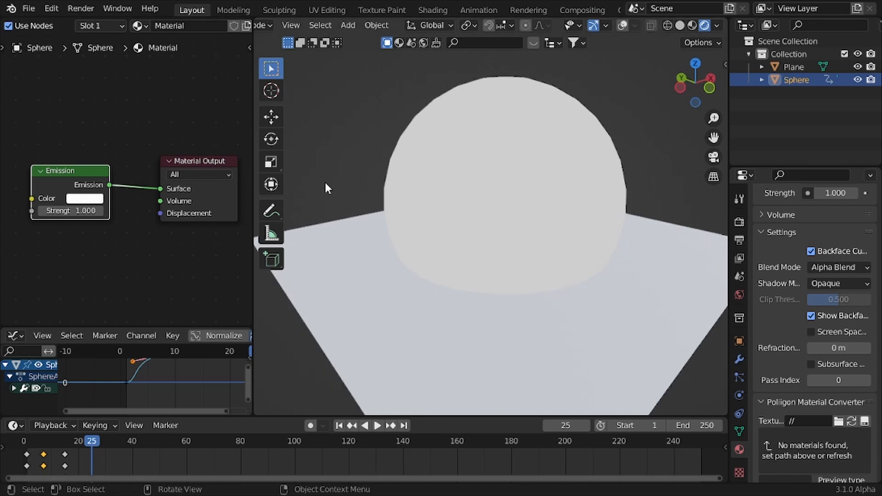
pyautogui.press('t')
pyautogui.scroll(-1, 121, 153)
pyautogui.moveTo(122, 153); pyautogui.dragTo(139, 176, button='middle')
pyautogui.hotkey('shift', 'a')
pyautogui.write('smix')
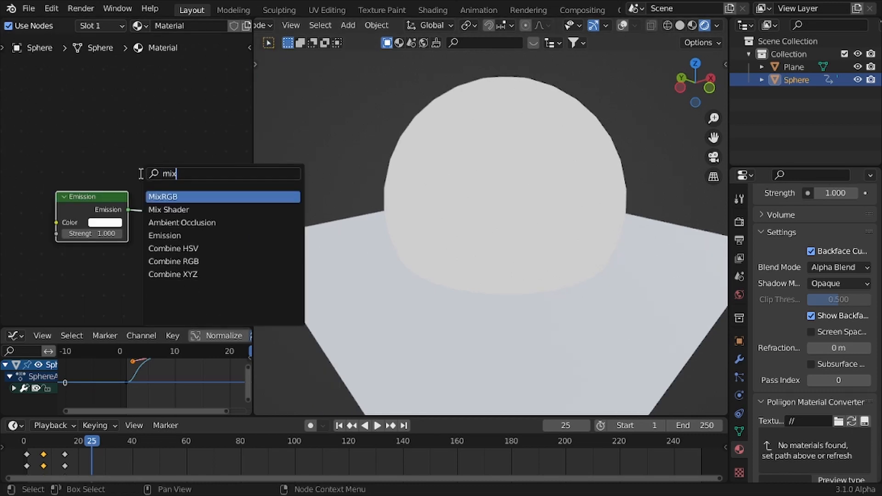
pyautogui.write(' sjha')
pyautogui.press('Return')
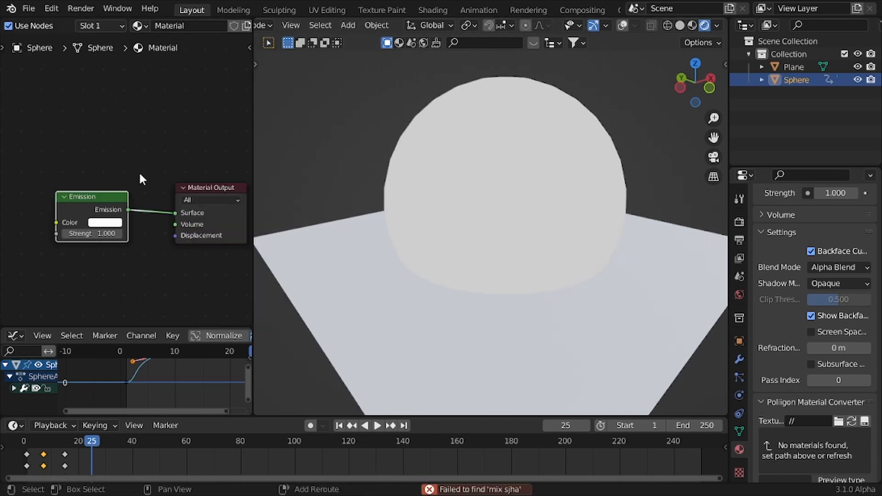
# Insert a Mix Shader between the Emission node and the Material Output.
pyautogui.hotkey('shift', 'a')
pyautogui.write('smix')
pyautogui.press('Return')
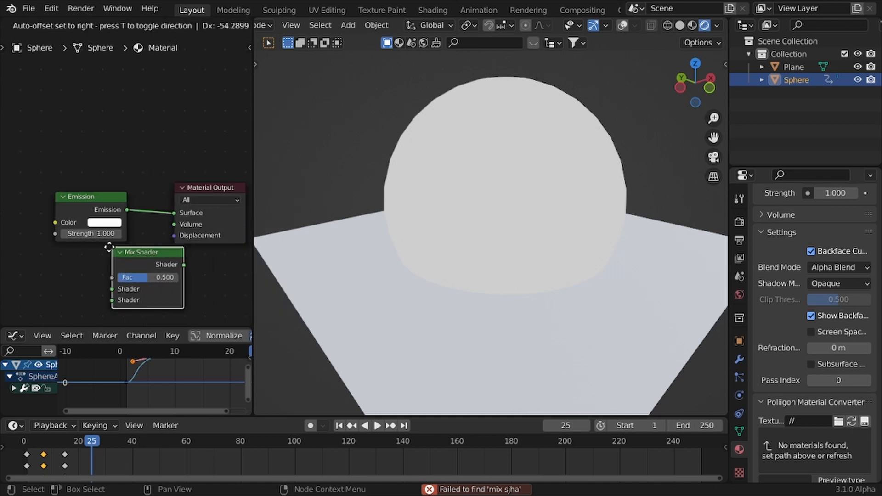
pyautogui.click(174, 195)
# Add a Transparent BSDF below the Emission node and connect it to the Mix Shader's second shader input.
pyautogui.moveTo(174, 196); pyautogui.dragTo(131, 187, button='middle')
pyautogui.hotkey('shift', 'a')
pyautogui.write('s')
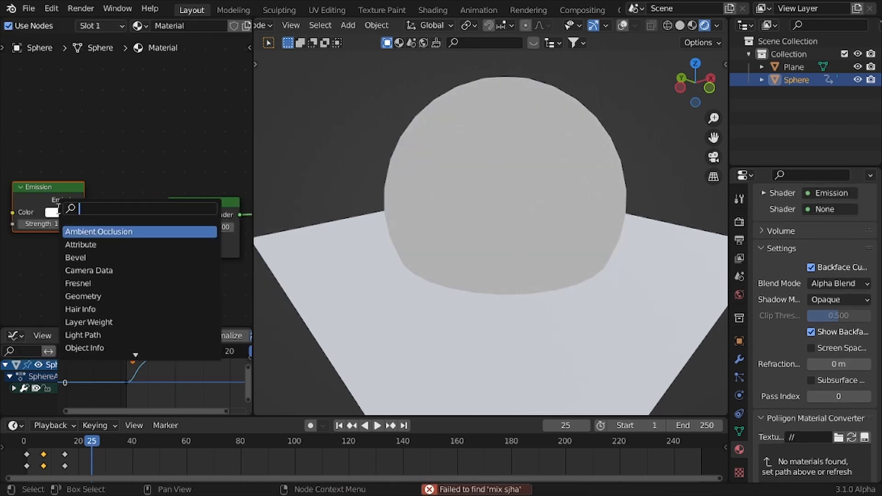
pyautogui.write('trans')
pyautogui.press('Down')
pyautogui.press('Return')
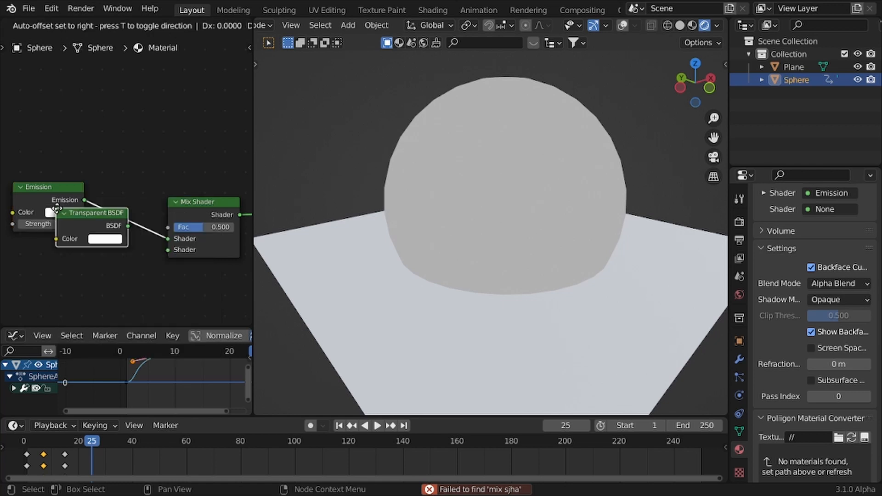
pyautogui.click(3, 260)
pyautogui.moveTo(71, 279); pyautogui.dragTo(168, 250)
# Set the Emission color to orange and lower the Mix Shader's factor.
pyautogui.moveTo(191, 222); pyautogui.dragTo(170, 221, button='middle')
pyautogui.scroll(1, 170, 223)
pyautogui.moveTo(171, 229); pyautogui.dragTo(145, 228)
pyautogui.moveTo(65, 198); pyautogui.dragTo(143, 203, button='middle')
pyautogui.click(116, 222)
pyautogui.moveTo(132, 121); pyautogui.dragTo(122, 130)
pyautogui.moveTo(407, 135); pyautogui.dragTo(442, 151, button='middle')
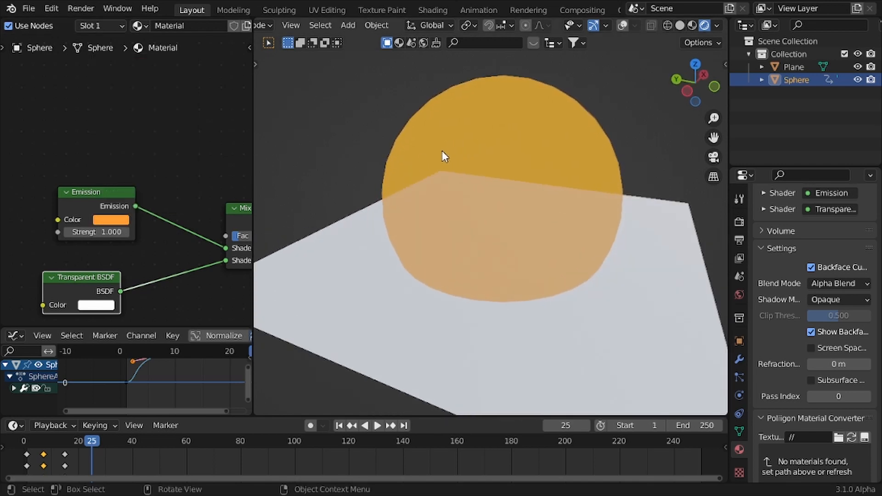
pyautogui.moveTo(220, 186); pyautogui.dragTo(123, 173, button='middle')
pyautogui.scroll(-1, 124, 173)
pyautogui.moveTo(158, 215)
pyautogui.mouseDown()
pyautogui.moveTo(137, 215)
pyautogui.moveTo(147, 215)
pyautogui.mouseUp()
# Add a Fresnel node above the Emission node and connect it to the Mix Shader's Fac input.
pyautogui.moveTo(61, 114); pyautogui.dragTo(153, 139, button='middle')
pyautogui.rightClick(81, 160)
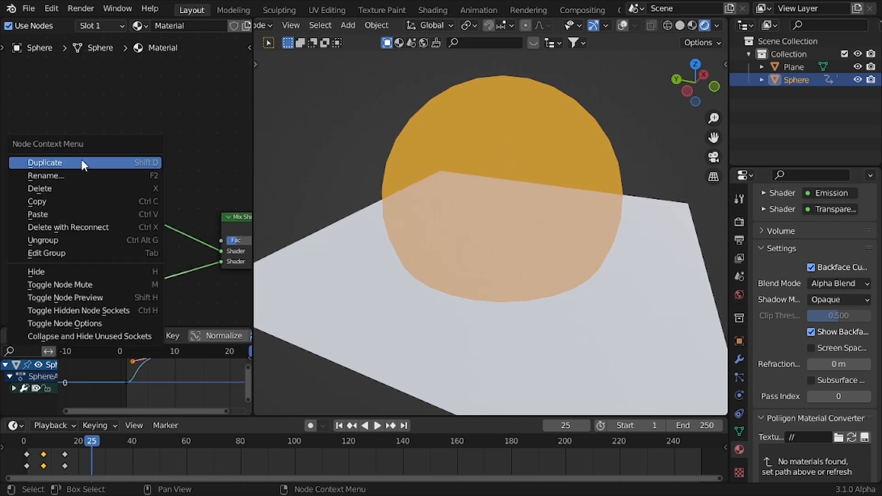
pyautogui.hotkey('shift', 'a')
pyautogui.click(68, 136)
pyautogui.write('fresnel')
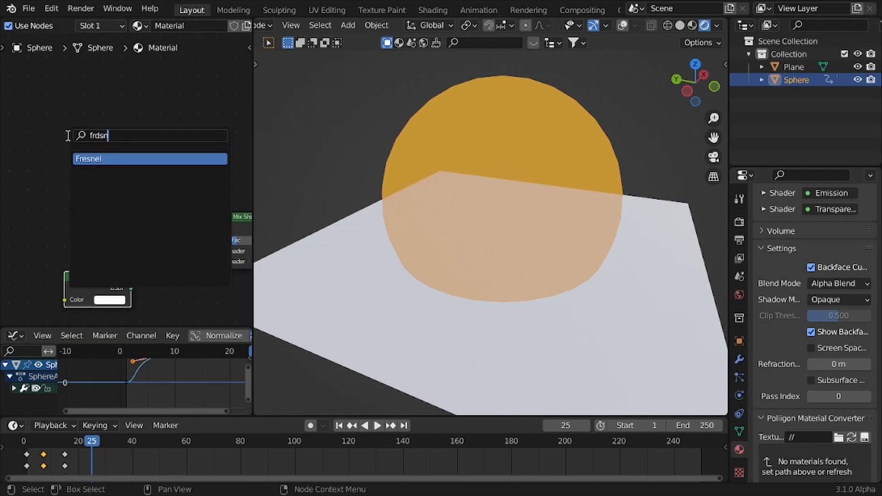
pyautogui.press('Return')
pyautogui.click(58, 126)
pyautogui.moveTo(126, 142); pyautogui.dragTo(221, 240)
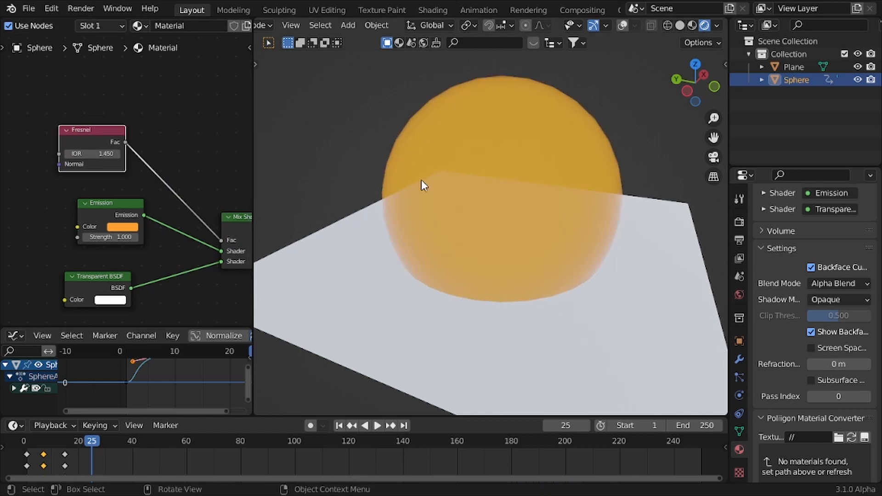
# Preview the Fresnel node's output on the dome and move the node farther from the Mix Shader.
pyautogui.moveTo(194, 225); pyautogui.dragTo(146, 213, button='middle')
pyautogui.scroll(1, 114, 165)
pyautogui.moveTo(114, 165); pyautogui.dragTo(141, 182, button='middle')
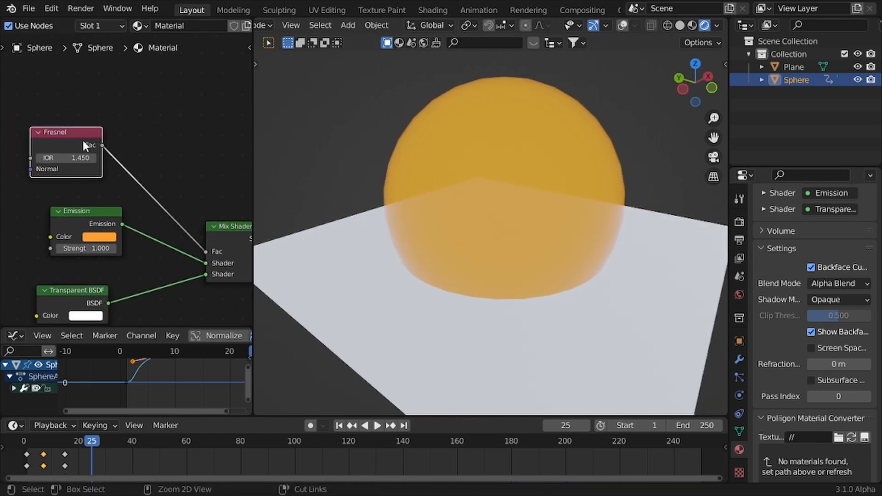
pyautogui.keyDown('ctrl'); pyautogui.keyDown('shift'); pyautogui.click(83, 141); pyautogui.keyUp('shift'); pyautogui.keyUp('ctrl')
pyautogui.moveTo(83, 142); pyautogui.dragTo(155, 156, button='middle')
pyautogui.scroll(-1, 116, 141)
pyautogui.moveTo(144, 158); pyautogui.dragTo(83, 138)
pyautogui.moveTo(174, 154); pyautogui.dragTo(93, 134, button='middle')
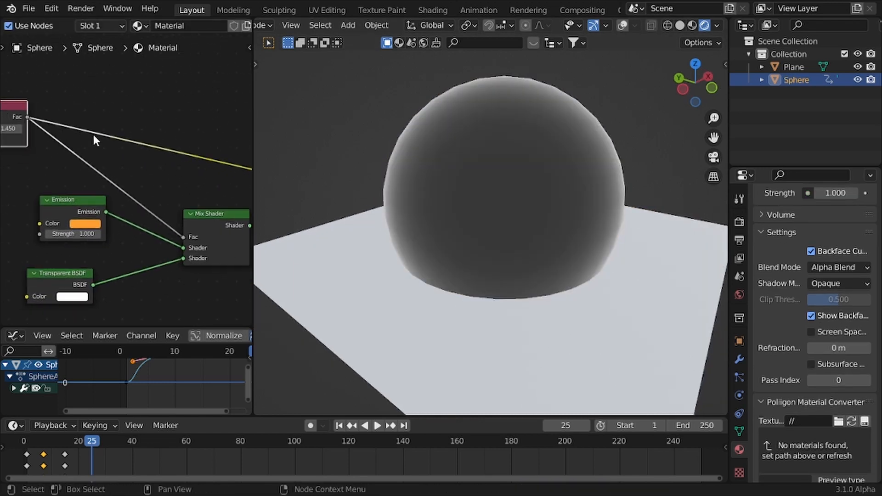
# Swap the Mix Shader's Emission and Transparent inputs and send the Mix Shader back to the material output.
pyautogui.scroll(-1, 123, 168)
pyautogui.moveTo(180, 252); pyautogui.dragTo(182, 243)
pyautogui.keyDown('ctrl'); pyautogui.keyDown('shift'); pyautogui.click(206, 214); pyautogui.keyUp('shift'); pyautogui.keyUp('ctrl')
pyautogui.scroll(-4, 457, 192)
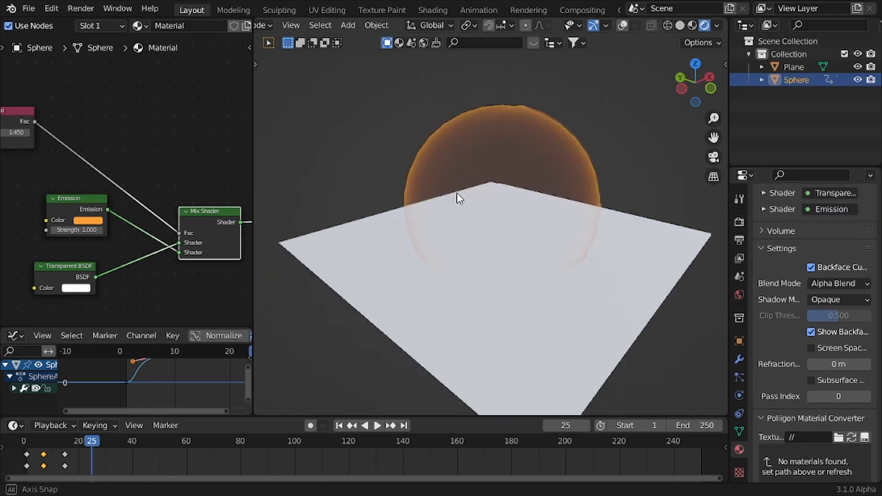
pyautogui.moveTo(531, 167); pyautogui.dragTo(517, 190, button='middle')
pyautogui.scroll(3, 516, 191)
# Insert a ColorRamp between the Fresnel node and the Mix Shader's Fac input.
pyautogui.hotkey('shift', 'a')
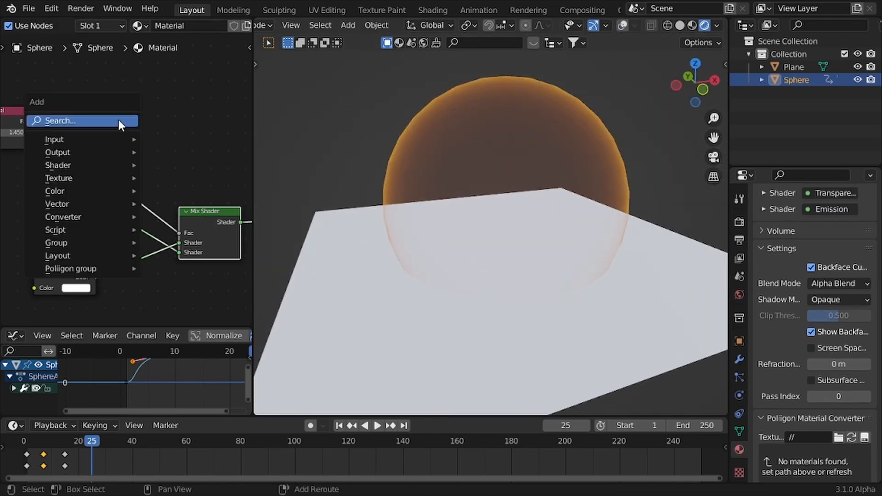
pyautogui.click(118, 121)
pyautogui.write('co')
pyautogui.press('Return')
pyautogui.click(59, 103)
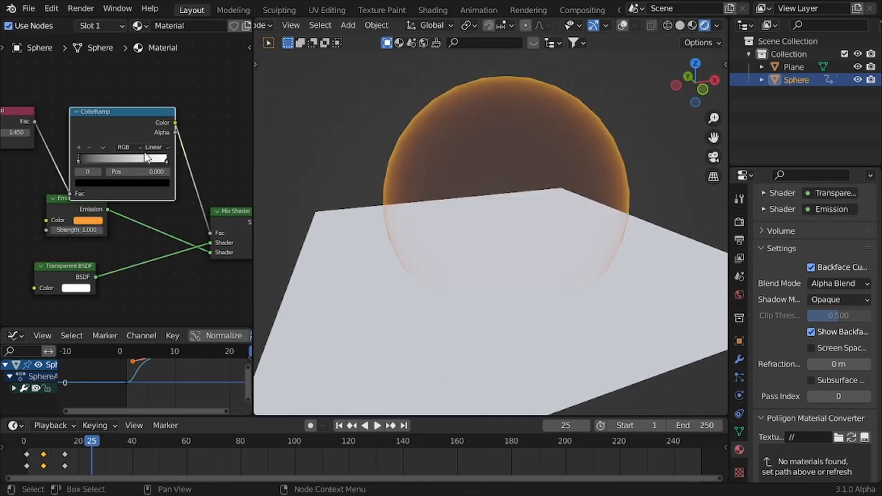
pyautogui.moveTo(110, 137); pyautogui.dragTo(87, 125)
# Tighten the Fresnel ColorRamp by moving its white stop toward the dark end and its black stop to 0.045.
pyautogui.moveTo(86, 137); pyautogui.dragTo(93, 143, button='middle')
pyautogui.scroll(2, 85, 153)
pyautogui.moveTo(174, 153); pyautogui.dragTo(62, 151)
pyautogui.click(57, 151)
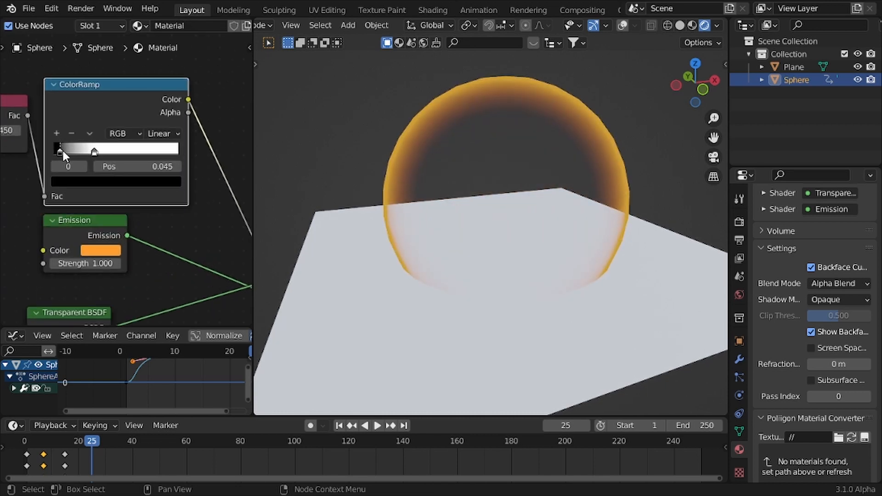
pyautogui.scroll(-4, 345, 167)
pyautogui.moveTo(345, 167); pyautogui.dragTo(448, 181, button='middle')
pyautogui.scroll(4, 453, 181)
pyautogui.moveTo(457, 181); pyautogui.dragTo(400, 164, button='middle')
pyautogui.scroll(-2, 98, 162)
# Add an Ambient Occlusion node above the ColorRamp.
pyautogui.moveTo(104, 151); pyautogui.dragTo(118, 167, button='middle')
pyautogui.hotkey('shift', 'a')
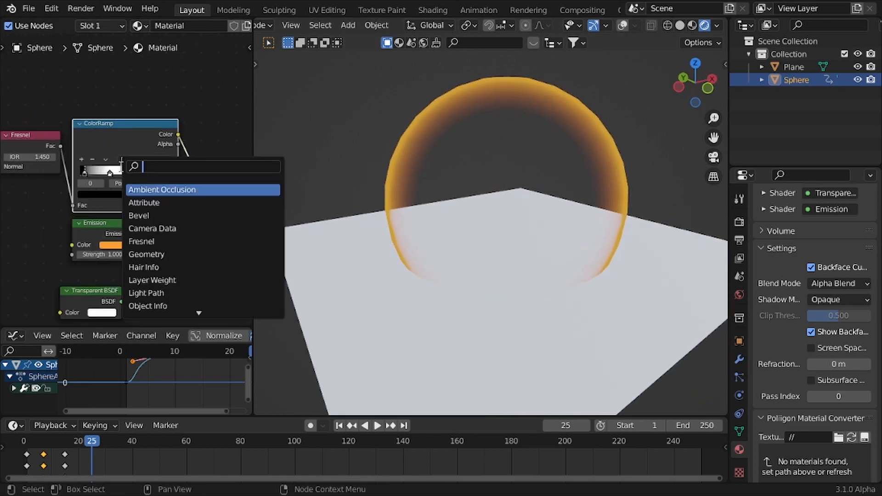
pyautogui.write('am')
pyautogui.press('Return')
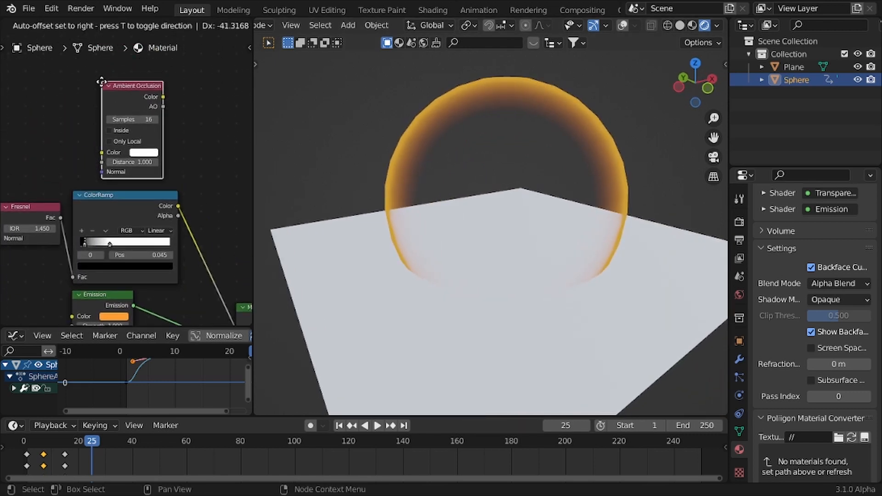
pyautogui.click(103, 82)
# Enable Ambient Occlusion, Bloom and Screen Space Reflections in the render settings.
pyautogui.click(740, 223)
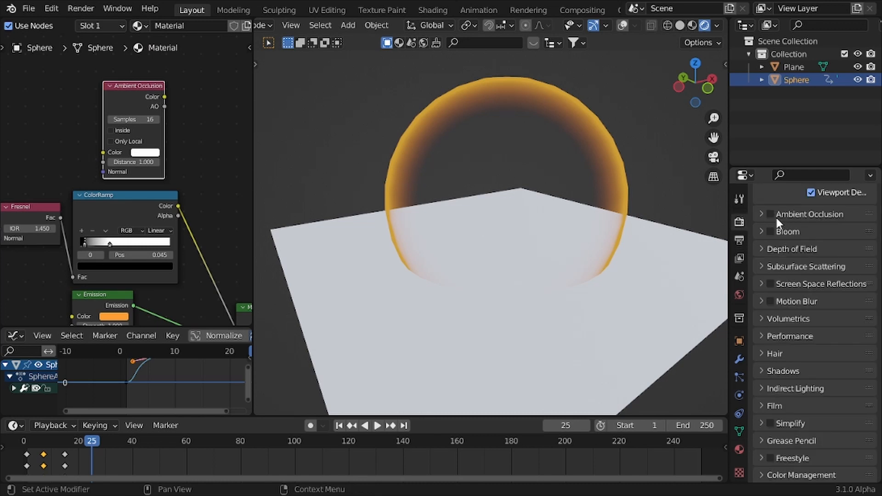
pyautogui.click(774, 232)
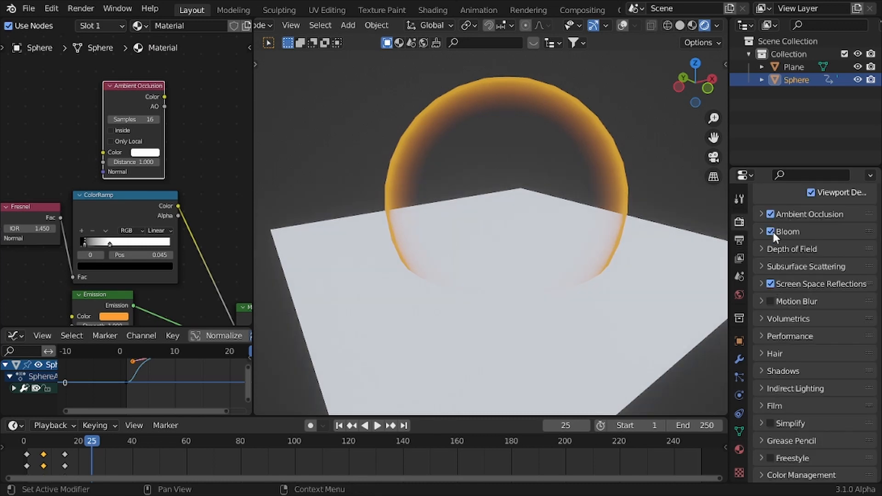
pyautogui.moveTo(508, 218)
pyautogui.mouseDown(button='middle')
pyautogui.moveTo(528, 217)
pyautogui.moveTo(504, 220)
pyautogui.mouseUp(button='middle')
pyautogui.scroll(-2, 162, 199)
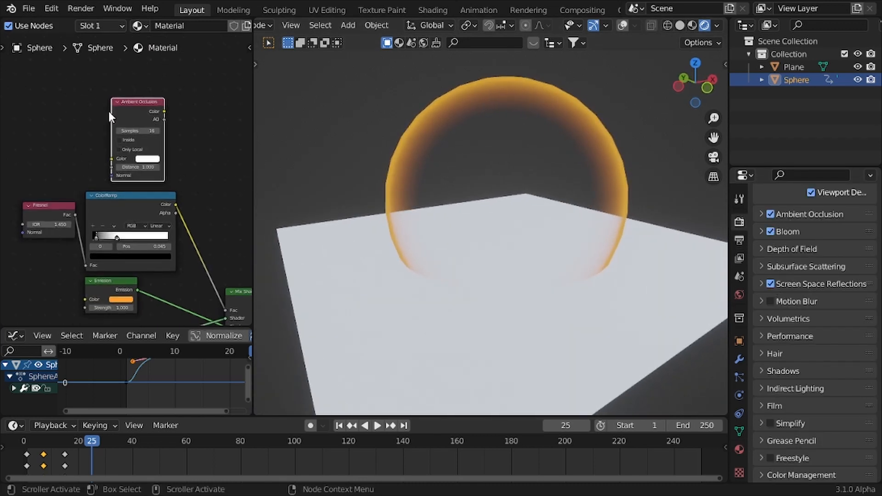
# Preview the Ambient Occlusion node on the dome and examine the shading where it meets the plane.
pyautogui.keyDown('ctrl'); pyautogui.keyDown('shift'); pyautogui.click(139, 105); pyautogui.keyUp('shift'); pyautogui.keyUp('ctrl')
pyautogui.scroll(-1, 400, 211)
pyautogui.moveTo(403, 212); pyautogui.dragTo(434, 211, button='middle')
pyautogui.scroll(-1, 478, 271)
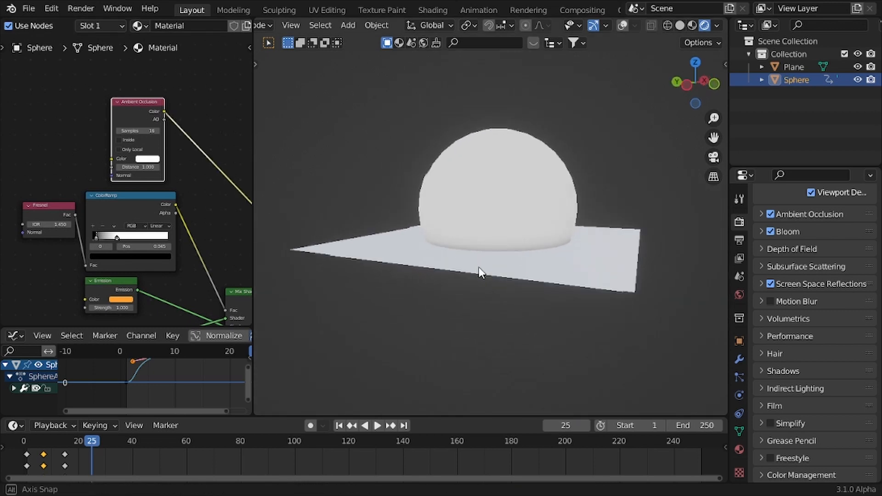
pyautogui.scroll(4, 485, 297)
pyautogui.scroll(-2, 518, 266)
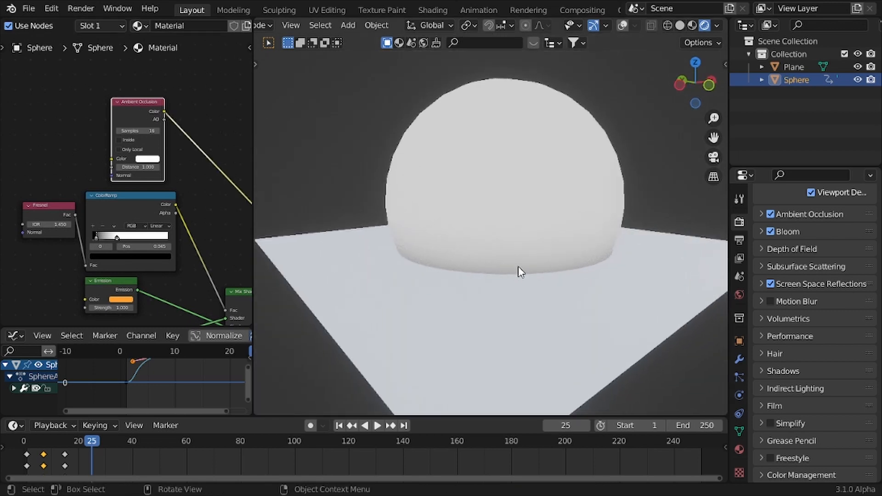
# Duplicate the ColorRamp, feed it from the Ambient Occlusion node's color output, and preview it on the dome.
pyautogui.click(143, 208)
pyautogui.hotkey('shift', 'd')
pyautogui.click(198, 123)
pyautogui.moveTo(197, 123); pyautogui.dragTo(192, 133, button='middle')
pyautogui.moveTo(104, 85); pyautogui.dragTo(202, 160)
pyautogui.press('g')
pyautogui.click(74, 128)
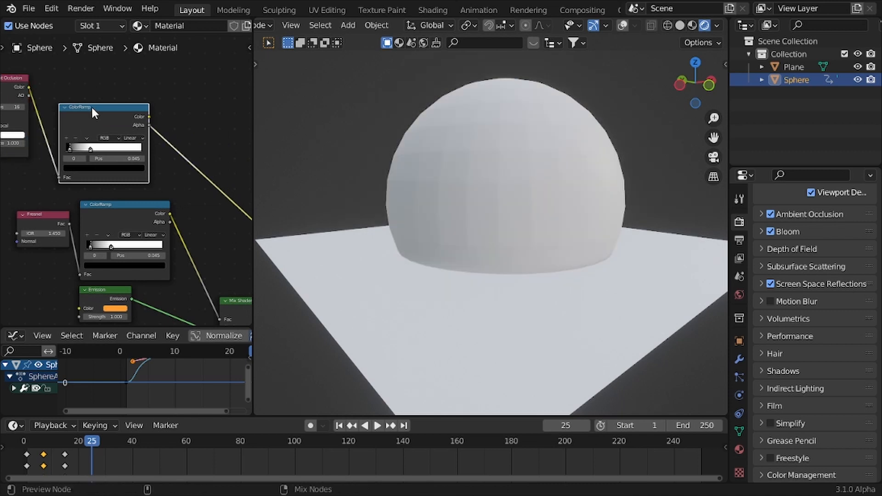
# Move the Ambient Occlusion ColorRamp's white stop to about 0.87 and its black stop to 0.627.
pyautogui.scroll(2, 96, 112)
pyautogui.moveTo(78, 135); pyautogui.dragTo(144, 137)
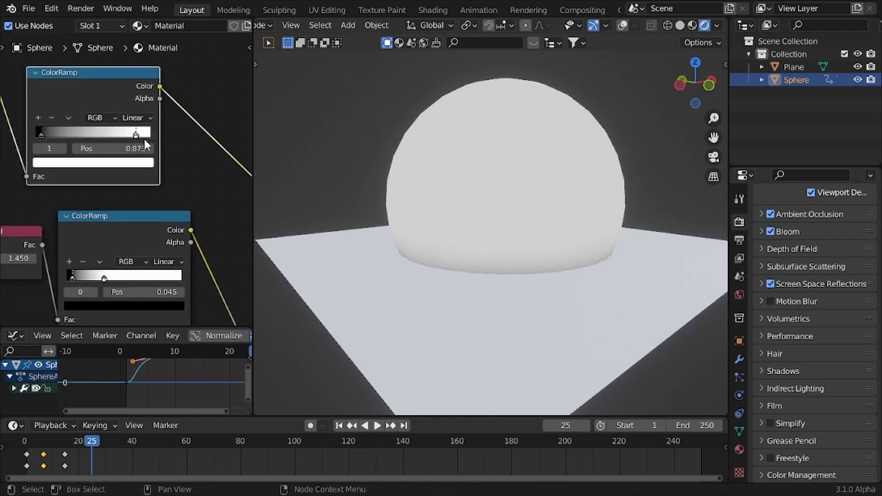
pyautogui.moveTo(41, 131); pyautogui.dragTo(115, 136)
pyautogui.scroll(-2, 150, 185)
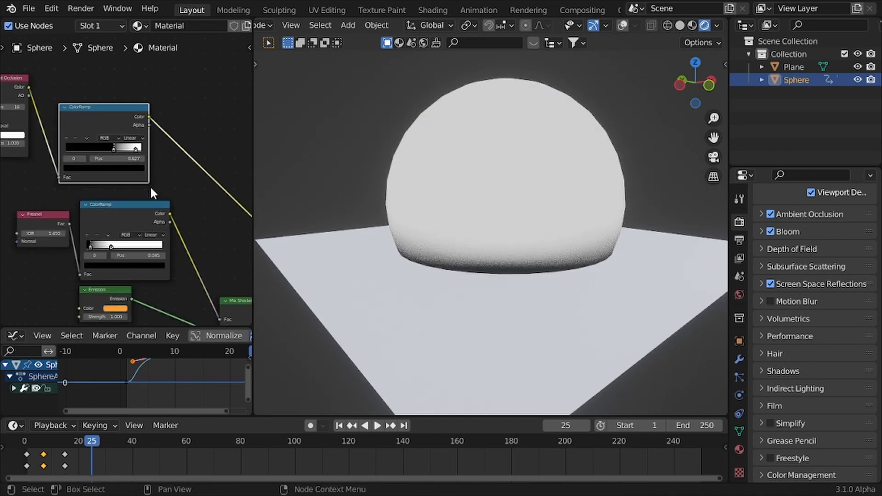
pyautogui.hotkey('shift', 'a')
pyautogui.write('m')
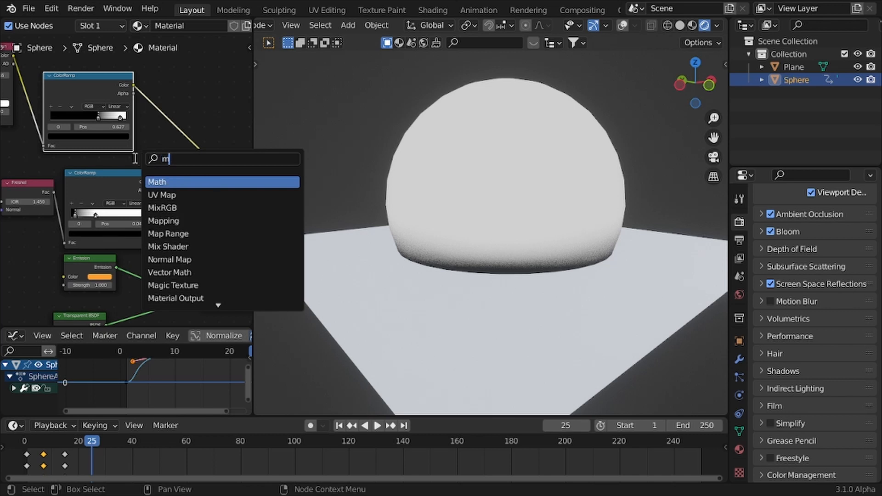
pyautogui.press('Escape')
# Preview the Fresnel ColorRamp and the Ambient Occlusion ColorRamp on the dome in turn to compare the two masks.
pyautogui.keyDown('ctrl'); pyautogui.keyDown('shift'); pyautogui.click(113, 179); pyautogui.keyUp('shift'); pyautogui.keyUp('ctrl')
pyautogui.scroll(-3, 115, 175)
pyautogui.moveTo(116, 175)
pyautogui.mouseDown(button='middle')
pyautogui.moveTo(100, 161)
pyautogui.moveTo(139, 141)
pyautogui.mouseUp(button='middle')
pyautogui.keyDown('ctrl'); pyautogui.keyDown('shift'); pyautogui.click(87, 89); pyautogui.keyUp('shift'); pyautogui.keyUp('ctrl')
# Insert an Invert node on the output of the Ambient Occlusion ColorRamp.
pyautogui.scroll(2, 142, 142)
pyautogui.hotkey('shift', 'a')
pyautogui.write('s')
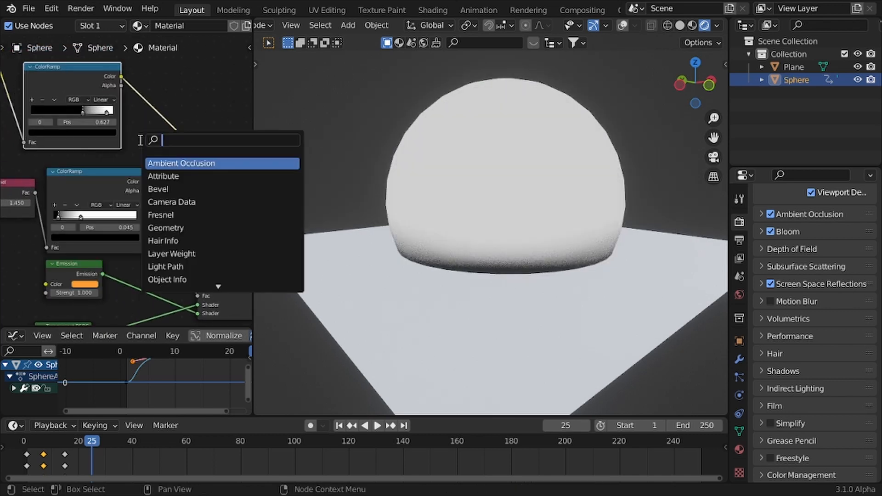
pyautogui.write('n')
pyautogui.press('BackSpace')
pyautogui.write('inv')
pyautogui.press('Return')
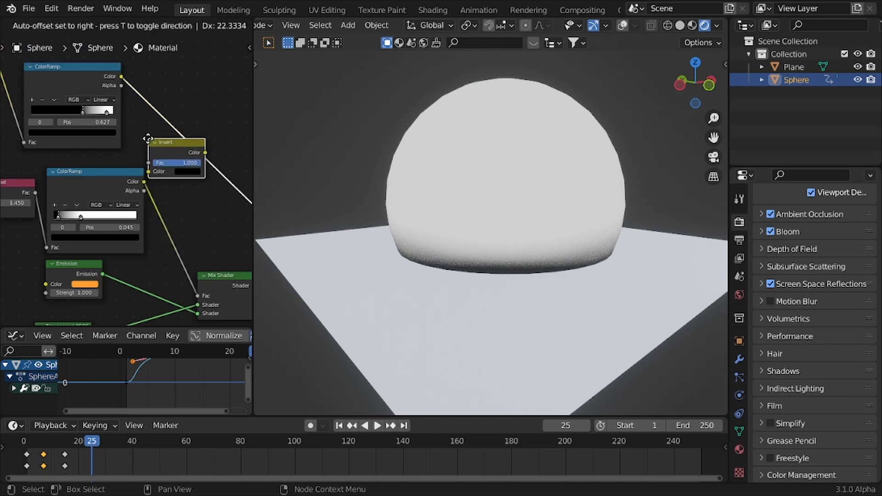
pyautogui.click(149, 92)
# Add a Math node set to Add on the output of the Invert node.
pyautogui.hotkey('shift', 'a')
pyautogui.write('smath')
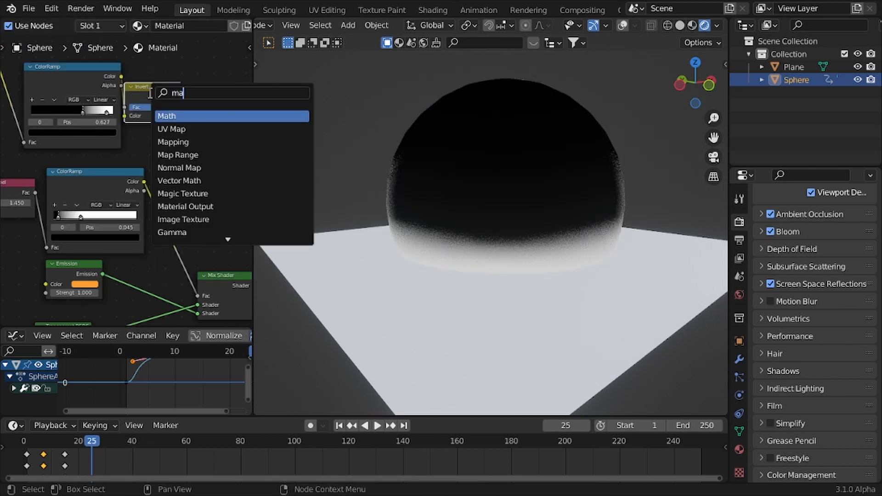
pyautogui.press('Return')
pyautogui.click(179, 105)
# Try to feed the Fresnel ColorRamp's alpha output into the Add node's second value.
pyautogui.keyDown('ctrl'); pyautogui.keyDown('shift'); pyautogui.click(108, 181); pyautogui.keyUp('shift'); pyautogui.keyUp('ctrl')
pyautogui.moveTo(174, 175); pyautogui.dragTo(131, 156, button='middle')
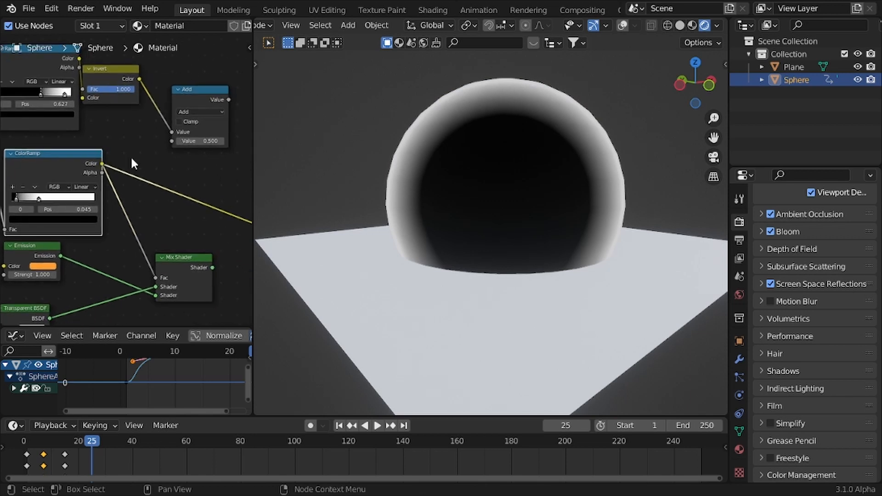
pyautogui.scroll(-2, 132, 157)
pyautogui.hotkey('shift', 'a')
pyautogui.press('s')
pyautogui.press('Escape')
pyautogui.moveTo(106, 173); pyautogui.dragTo(166, 146)
pyautogui.moveTo(141, 157); pyautogui.dragTo(120, 169, button='middle')
pyautogui.scroll(1, 120, 169)
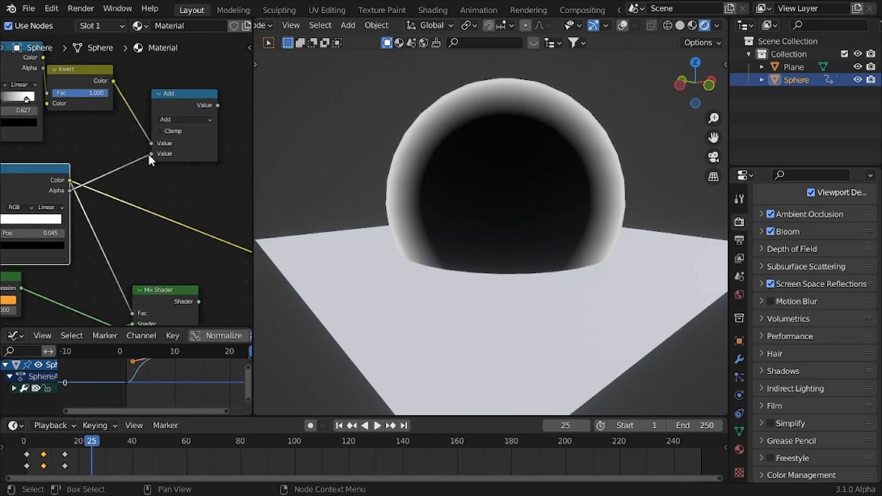
# Preview the Add, Invert and Fresnel ColorRamp nodes on the dome in turn to check how the masks combine.
pyautogui.keyDown('ctrl'); pyautogui.keyDown('shift'); pyautogui.click(180, 97); pyautogui.keyUp('shift'); pyautogui.keyUp('ctrl')
pyautogui.scroll(-2, 468, 146)
pyautogui.scroll(2, 468, 146)
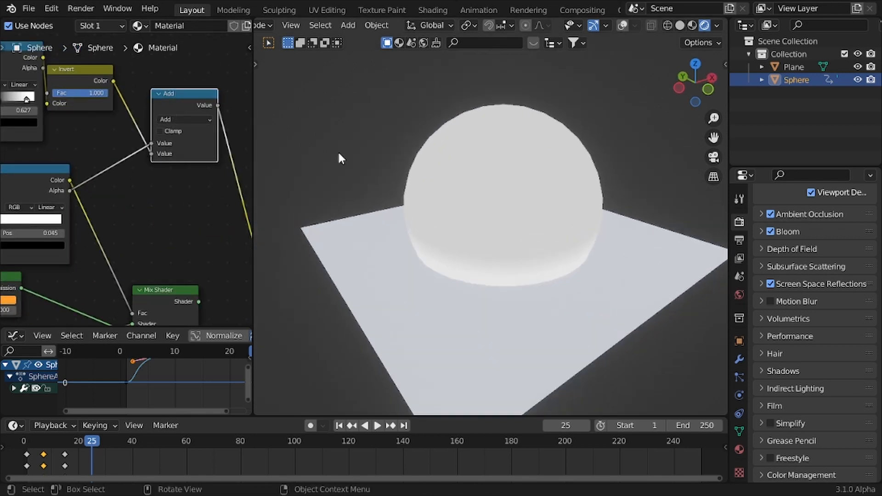
pyautogui.keyDown('ctrl'); pyautogui.keyDown('shift'); pyautogui.click(86, 79); pyautogui.keyUp('shift'); pyautogui.keyUp('ctrl')
pyautogui.scroll(-1, 64, 112)
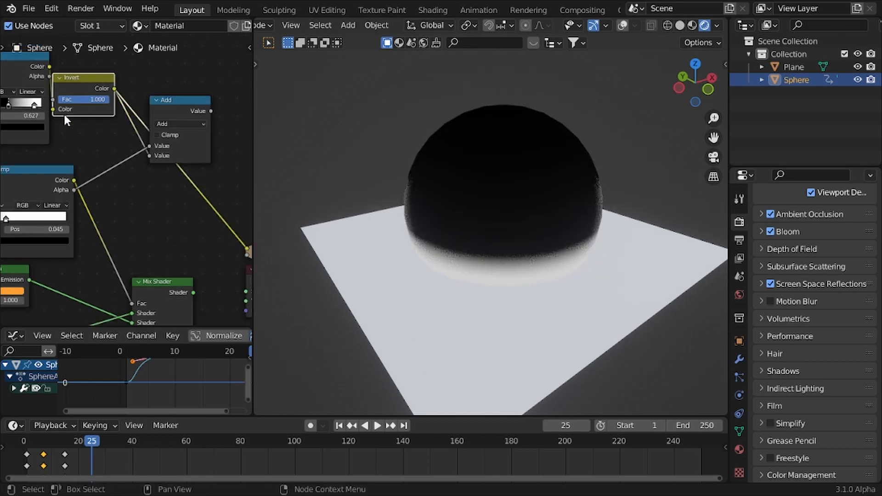
pyautogui.keyDown('ctrl'); pyautogui.keyDown('shift'); pyautogui.click(47, 178); pyautogui.keyUp('shift'); pyautogui.keyUp('ctrl')
# Link the Fresnel ColorRamp's color output into the clamped Add node and connect the Add node to the Mix Shader's factor.
pyautogui.keyDown('ctrl'); pyautogui.keyDown('shift'); pyautogui.click(170, 106); pyautogui.keyUp('shift'); pyautogui.keyUp('ctrl')
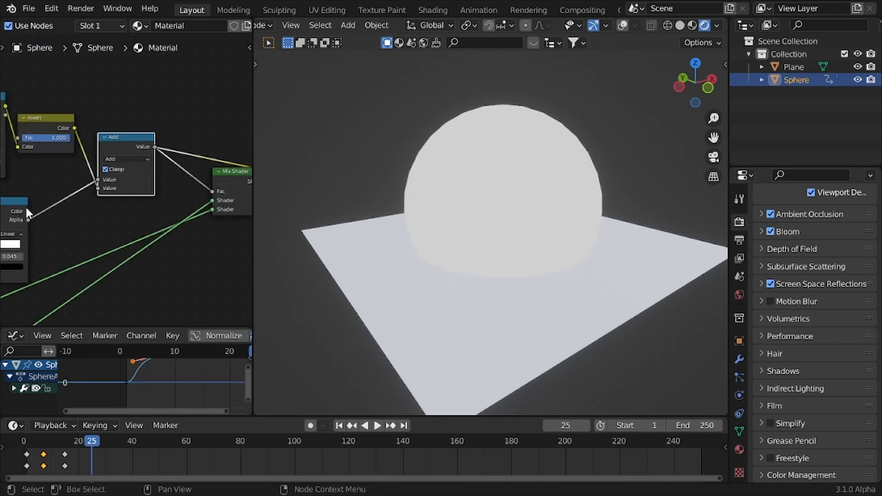
pyautogui.keyDown('ctrl'); pyautogui.keyDown('shift'); pyautogui.click(26, 205); pyautogui.keyUp('shift'); pyautogui.keyUp('ctrl')
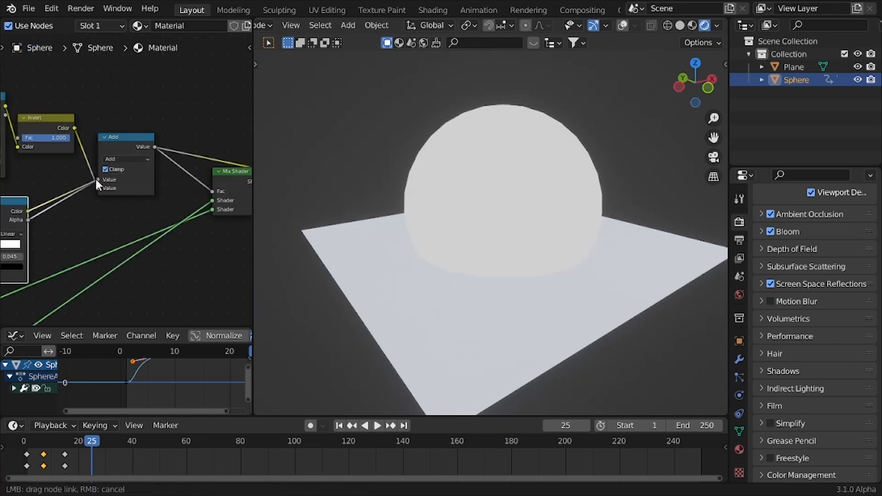
pyautogui.moveTo(441, 177); pyautogui.dragTo(411, 172, button='middle')
pyautogui.scroll(-2, 411, 171)
pyautogui.scroll(-2, 121, 204)
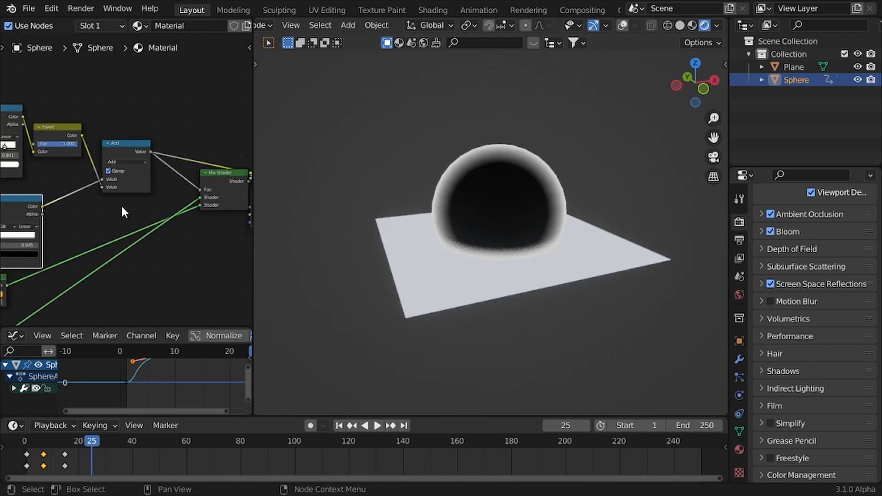
# Connect the Mix Shader to the Material Output's surface and inspect the dome where it meets the plane.
pyautogui.moveTo(120, 204); pyautogui.dragTo(91, 194, button='middle')
pyautogui.keyDown('ctrl'); pyautogui.keyDown('shift'); pyautogui.click(202, 165); pyautogui.keyUp('shift'); pyautogui.keyUp('ctrl')
pyautogui.scroll(-1, 193, 168)
pyautogui.moveTo(189, 171); pyautogui.dragTo(172, 178)
pyautogui.moveTo(409, 216); pyautogui.dragTo(652, 218, button='middle')
pyautogui.scroll(4, 477, 271)
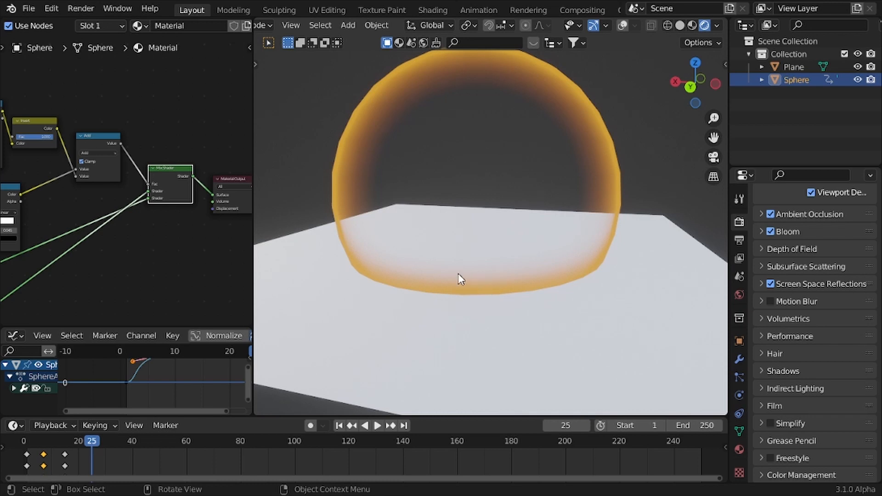
# Play the dome's growth animation from the first frame to check the combined glowing material.
pyautogui.scroll(-2, 450, 249)
pyautogui.scroll(4, 459, 242)
pyautogui.hotkey('shift', 'Left')
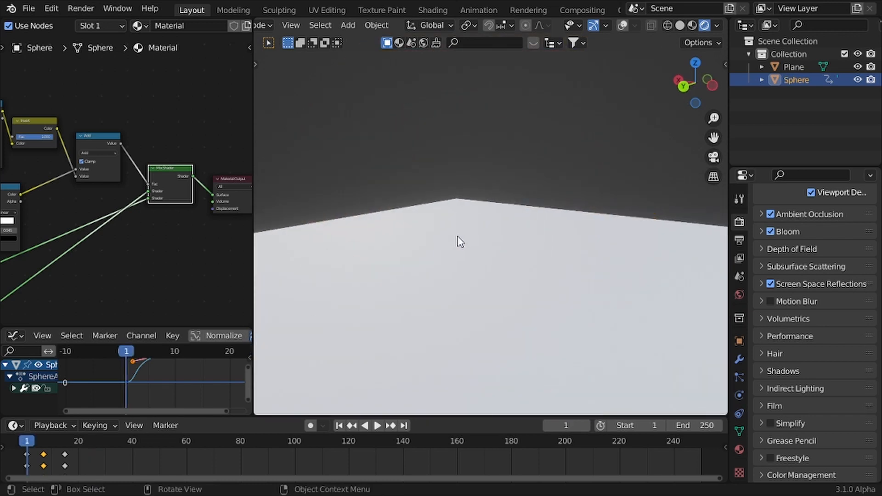
pyautogui.press('space')
pyautogui.scroll(-3, 466, 238)
pyautogui.moveTo(472, 237); pyautogui.dragTo(444, 235, button='middle')
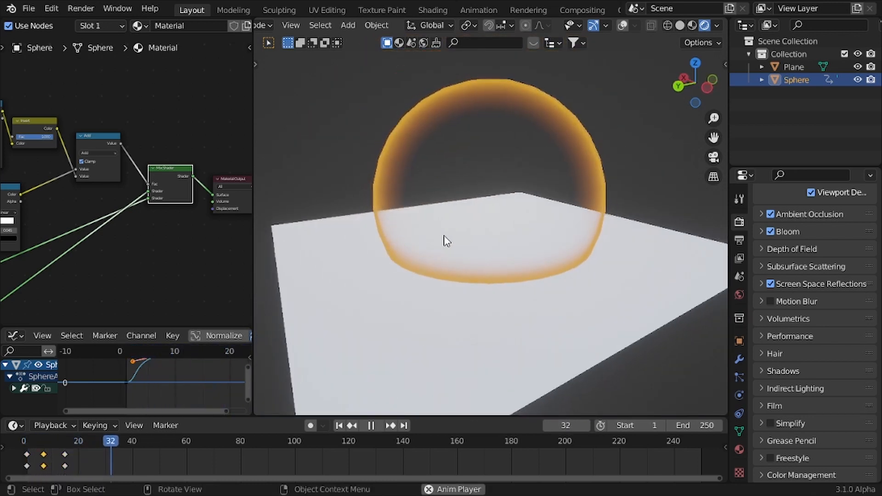
pyautogui.hotkey('shift', 'Left')
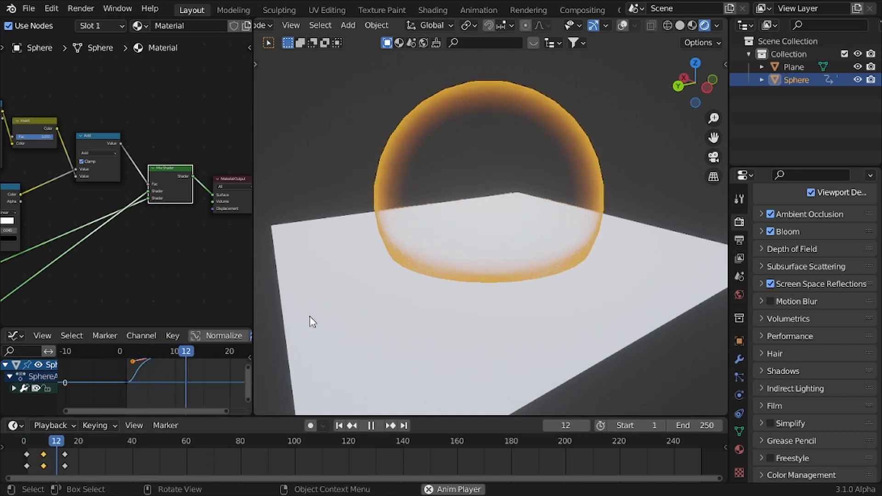
pyautogui.press('Escape')
# Go to frame 12 and insert a clamped Multiply Math node between the Add node and the Mix Shader.
pyautogui.moveTo(28, 441); pyautogui.dragTo(56, 439)
pyautogui.scroll(-1, 112, 263)
pyautogui.scroll(-4, 103, 242)
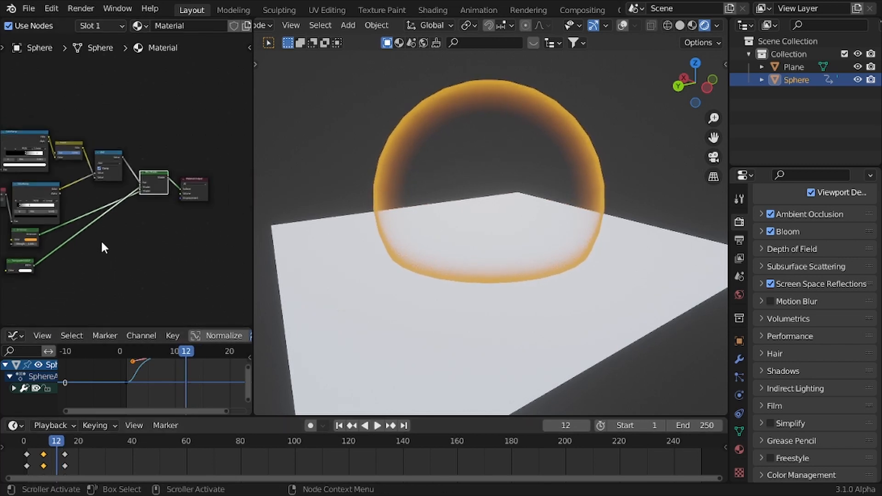
pyautogui.scroll(9, 102, 242)
pyautogui.hotkey('shift', 'a')
pyautogui.write('sm')
pyautogui.press('Return')
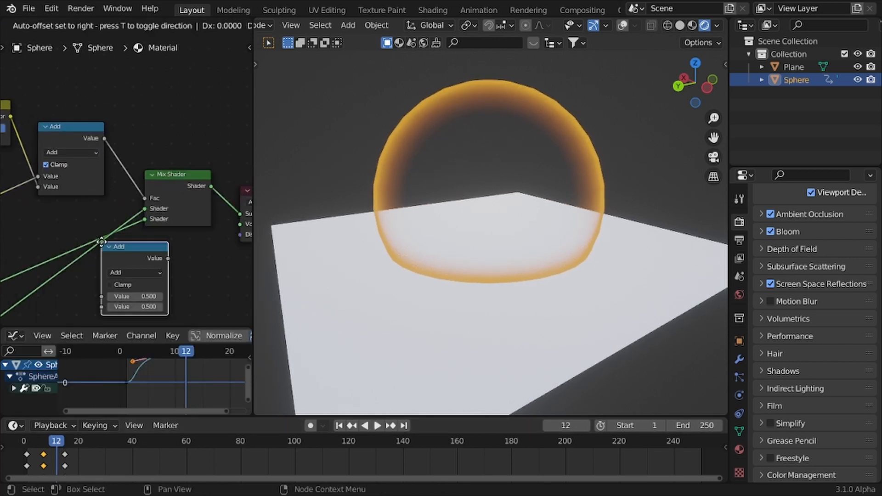
pyautogui.click(134, 148)
pyautogui.click(177, 133)
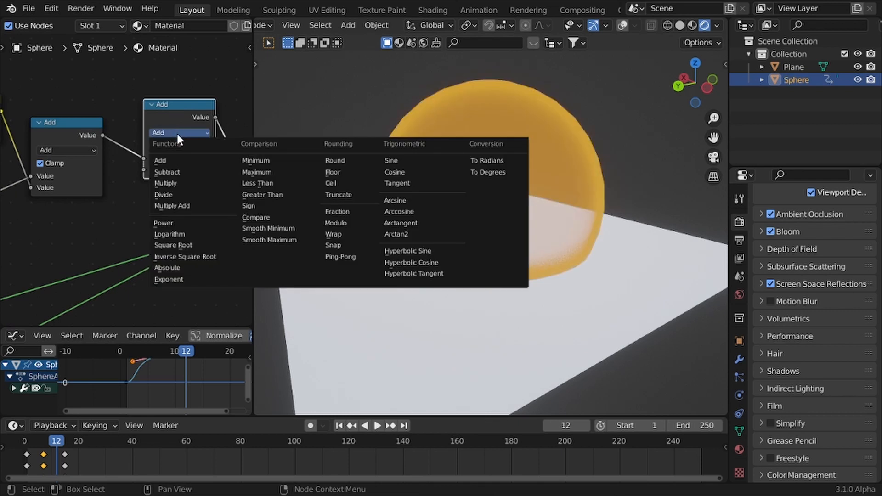
pyautogui.click(182, 184)
# Set the Multiply node's second value to 1 and keyframe it at frame 12.
pyautogui.moveTo(190, 169); pyautogui.dragTo(170, 169)
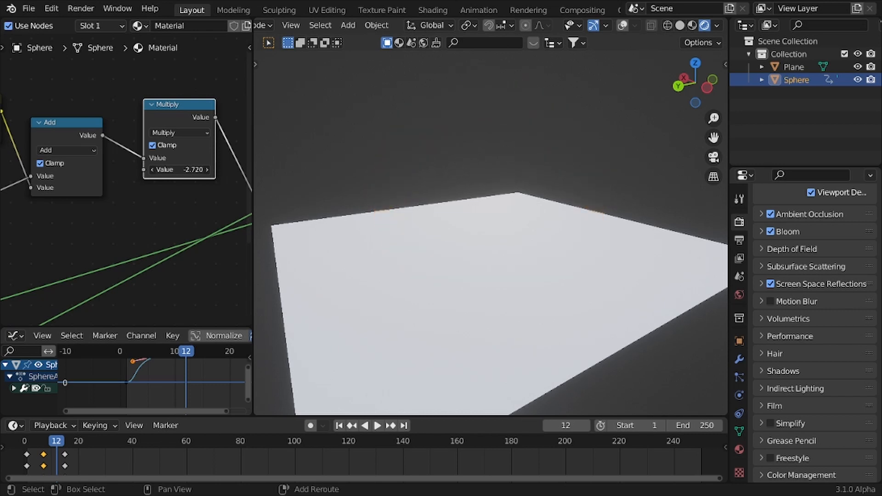
pyautogui.scroll(1, 188, 181)
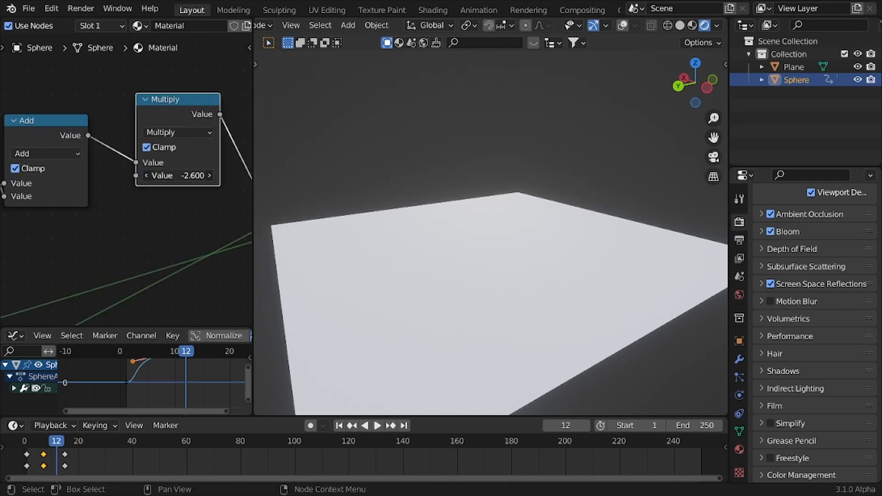
pyautogui.press('Return')
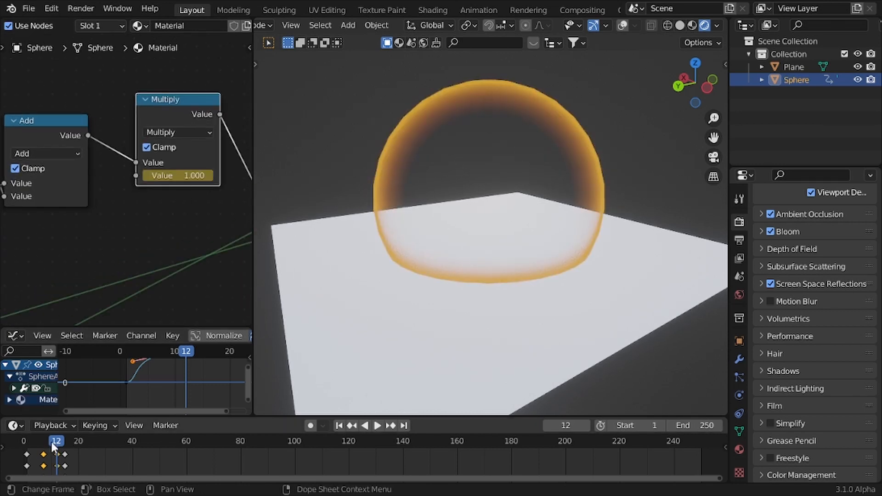
# Keyframe the Multiply node's second value at 0 on frame 20.
pyautogui.moveTo(81, 438); pyautogui.dragTo(79, 437)
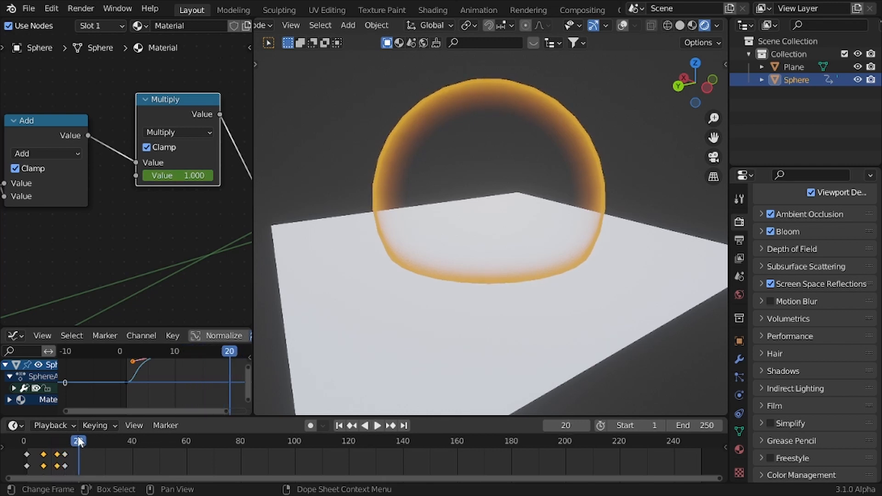
pyautogui.hotkey('ctrl', 'v')
pyautogui.click(178, 173)
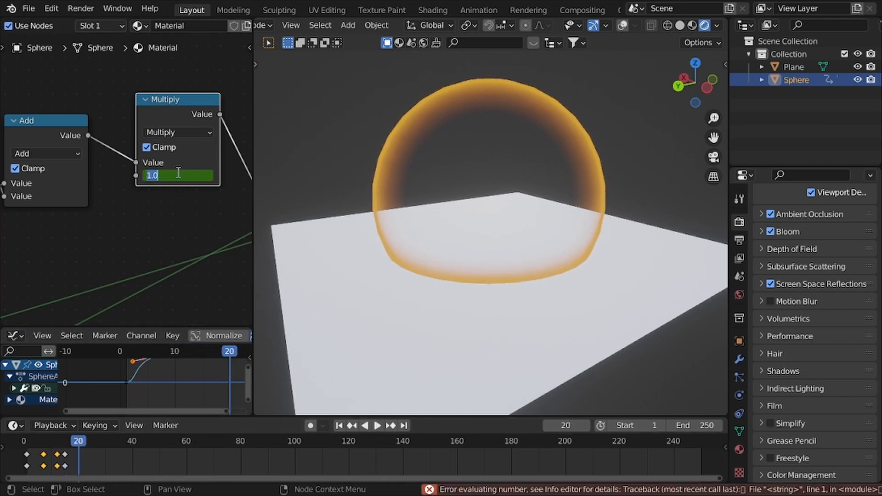
pyautogui.write('0')
pyautogui.press('Return')
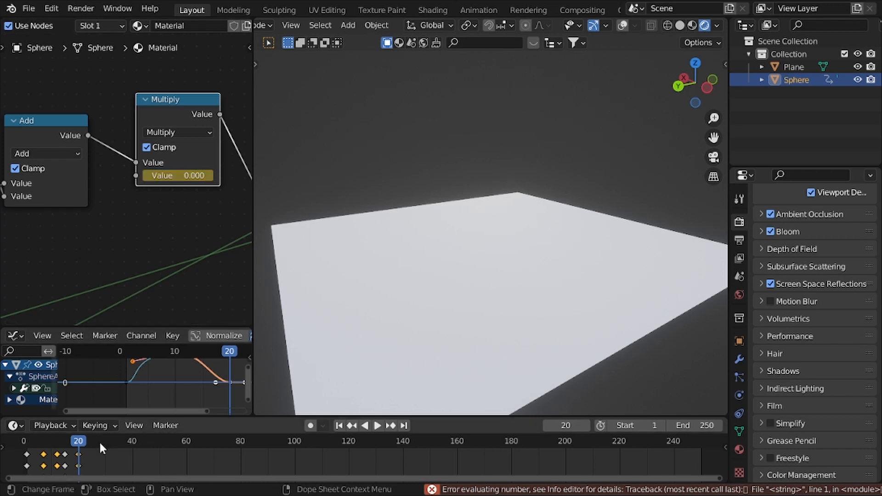
# Play the animation from the start to check the dome's fade-out.
pyautogui.moveTo(74, 439); pyautogui.dragTo(24, 438)
pyautogui.press('space')
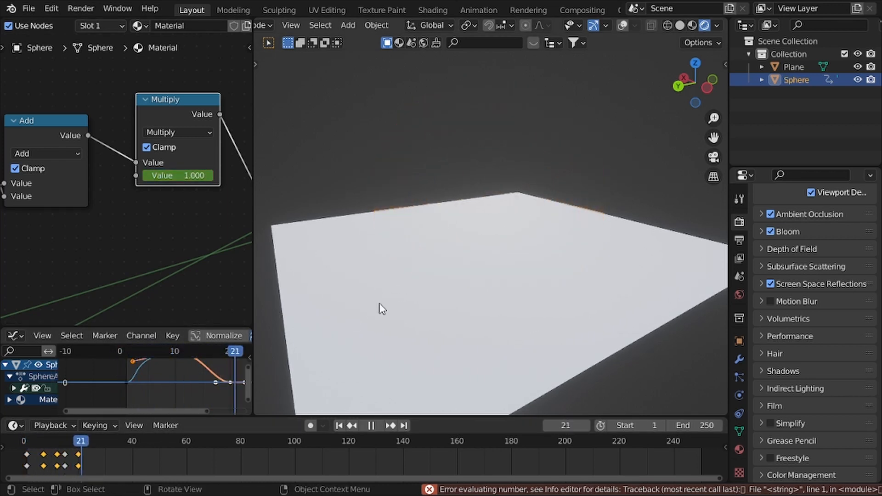
pyautogui.press('space')
# Move the Multiply value's keyframes earlier, to about frames 8 and 17.
pyautogui.click(54, 467)
pyautogui.click(94, 443)
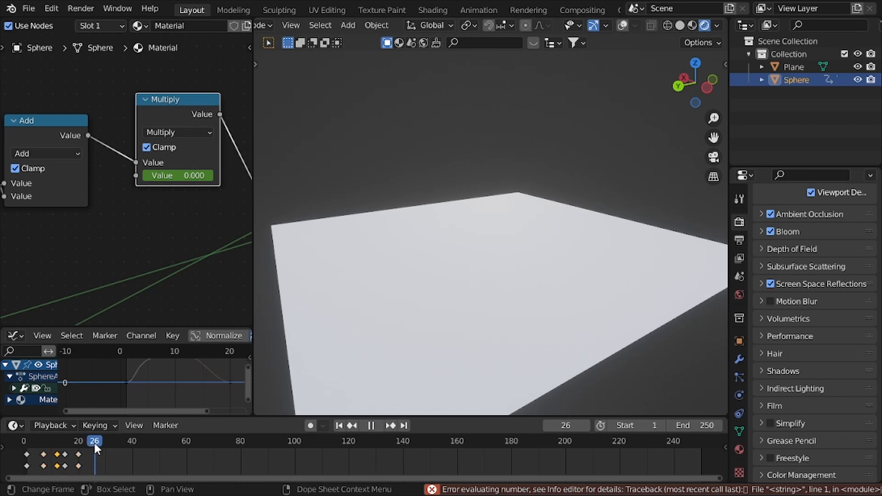
pyautogui.moveTo(56, 464)
pyautogui.mouseDown()
pyautogui.moveTo(52, 440)
pyautogui.moveTo(68, 438)
pyautogui.moveTo(51, 437)
pyautogui.moveTo(70, 430)
pyautogui.moveTo(61, 435)
pyautogui.moveTo(70, 461)
pyautogui.mouseUp()
pyautogui.press('g')
pyautogui.click(54, 462)
# Replay the animation from several angles to examine the timing of the dome's growth and fade-out.
pyautogui.press('space')
pyautogui.scroll(-3, 386, 301)
pyautogui.moveTo(377, 299)
pyautogui.mouseDown(button='middle')
pyautogui.moveTo(399, 286)
pyautogui.moveTo(408, 307)
pyautogui.moveTo(364, 301)
pyautogui.mouseUp(button='middle')
pyautogui.scroll(3, 407, 306)
pyautogui.scroll(-2, 408, 306)
pyautogui.press('space')
pyautogui.hotkey('shift', 'Left')
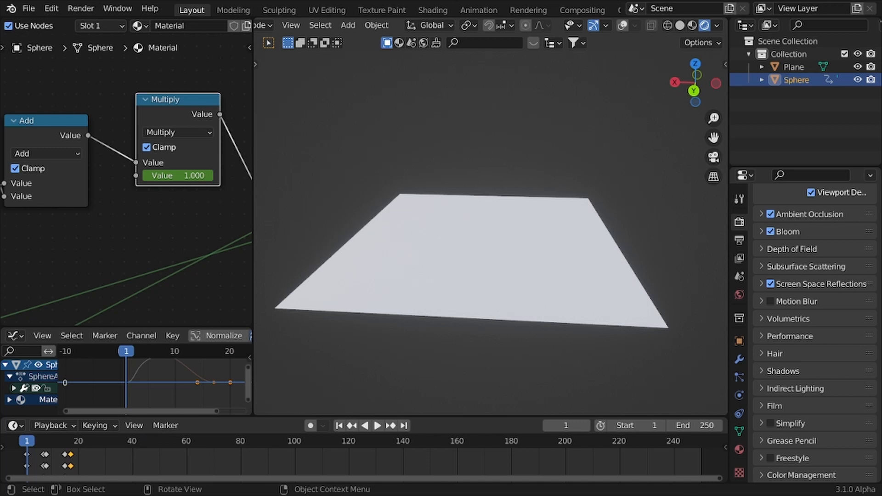
pyautogui.moveTo(354, 181); pyautogui.dragTo(372, 180, button='middle')
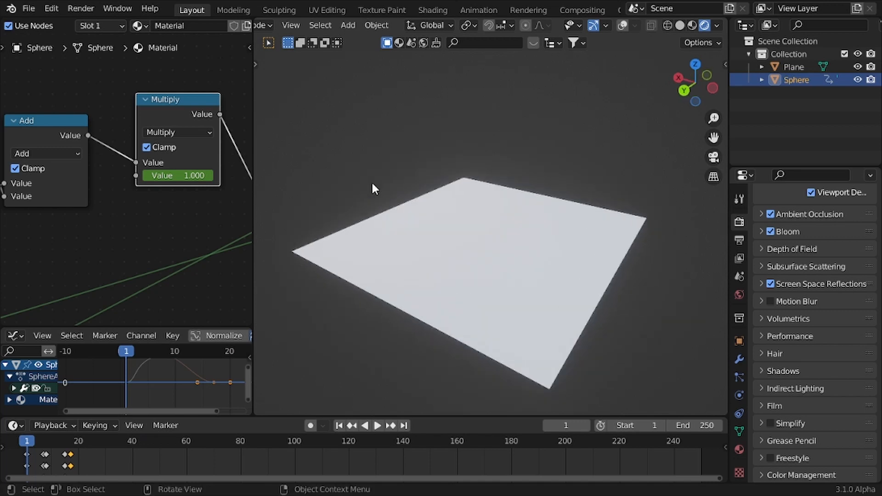
pyautogui.press('space')
pyautogui.press('Escape')
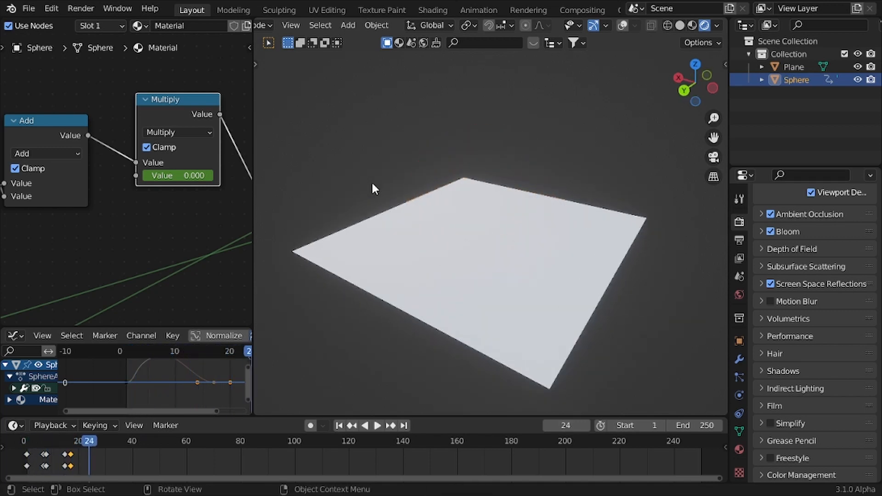
pyautogui.scroll(4, 397, 191)
pyautogui.scroll(-3, 397, 190)
pyautogui.moveTo(391, 183); pyautogui.dragTo(384, 178, button='middle')
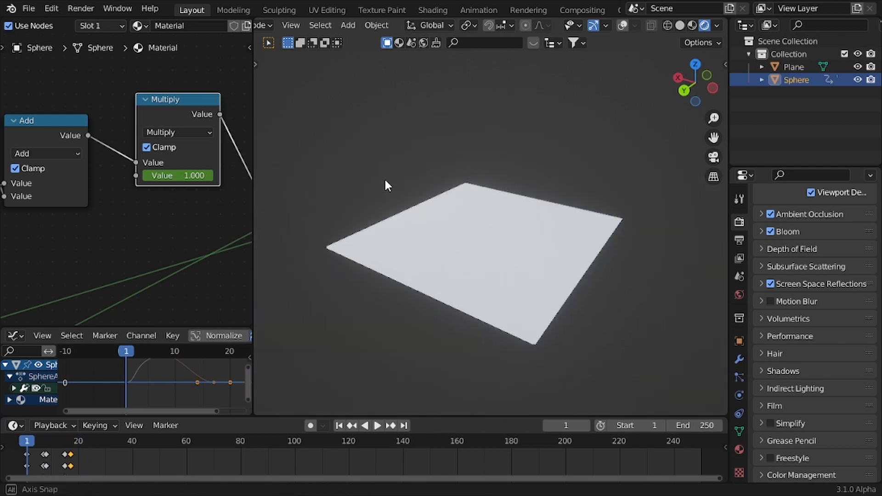
# Switch the viewport to solid shading and turn the overlays back on.
pyautogui.scroll(2, 386, 178)
pyautogui.press('z')
pyautogui.hotkey('shift', 'alt', 'z')
pyautogui.moveTo(438, 202); pyautogui.dragTo(447, 196, button='middle')
pyautogui.hotkey('shift', 'a')
pyautogui.moveTo(449, 151)
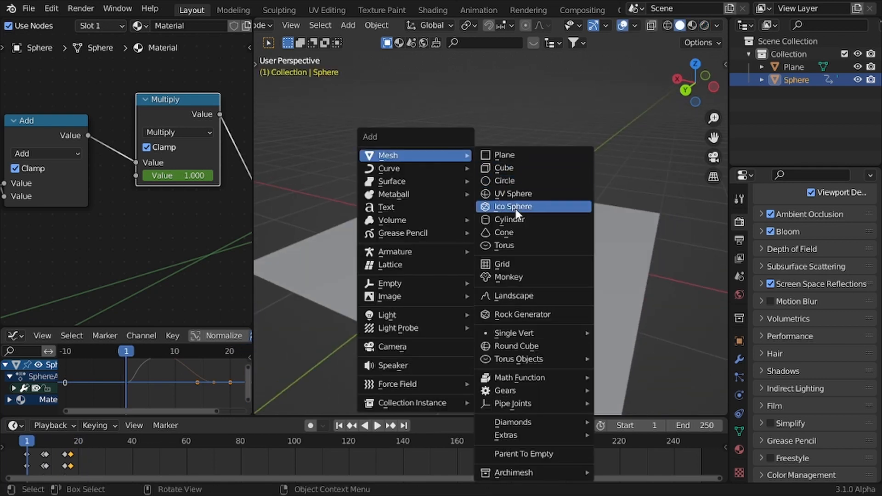
pyautogui.click(510, 197)
pyautogui.hotkey('ctrl', 'z')
# Add an ico sphere at the scene origin and view it from the right side.
pyautogui.hotkey('shift', 'a')
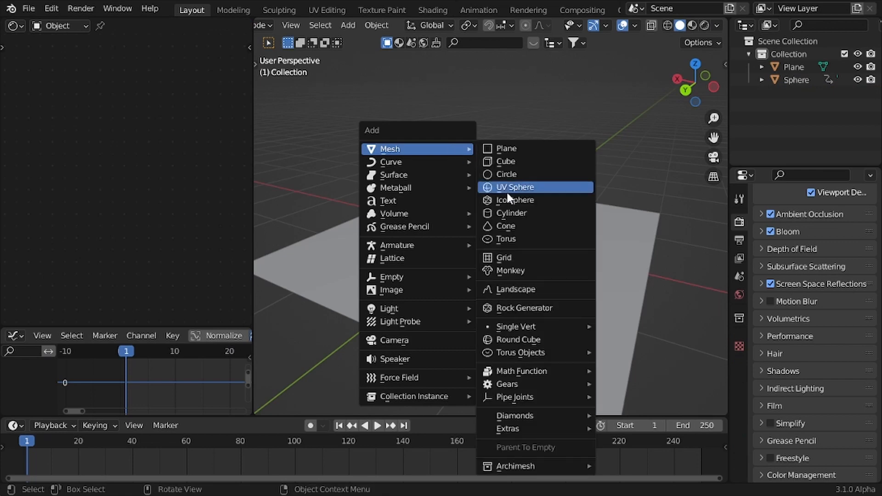
pyautogui.click(508, 206)
pyautogui.press('KP_3')
pyautogui.scroll(3, 513, 257)
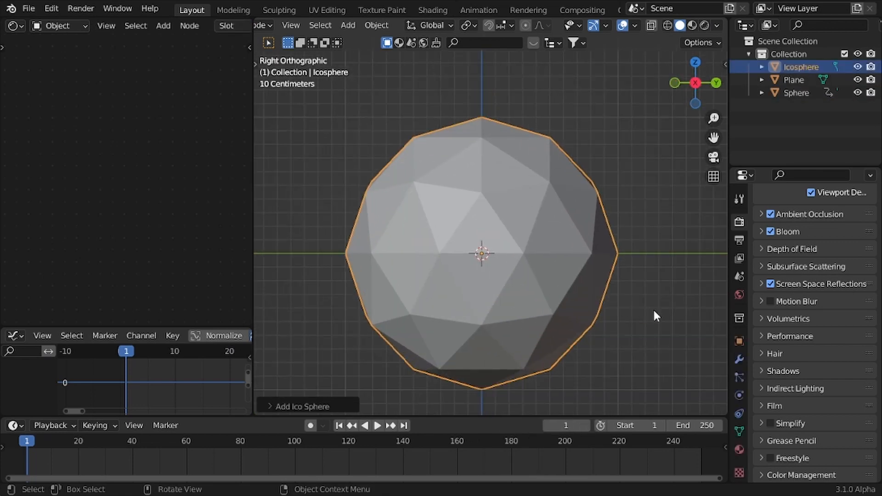
# Flatten the ico sphere along Z to about one fifth of its height and apply the scale.
pyautogui.press('s')
pyautogui.press('z')
pyautogui.click(515, 271)
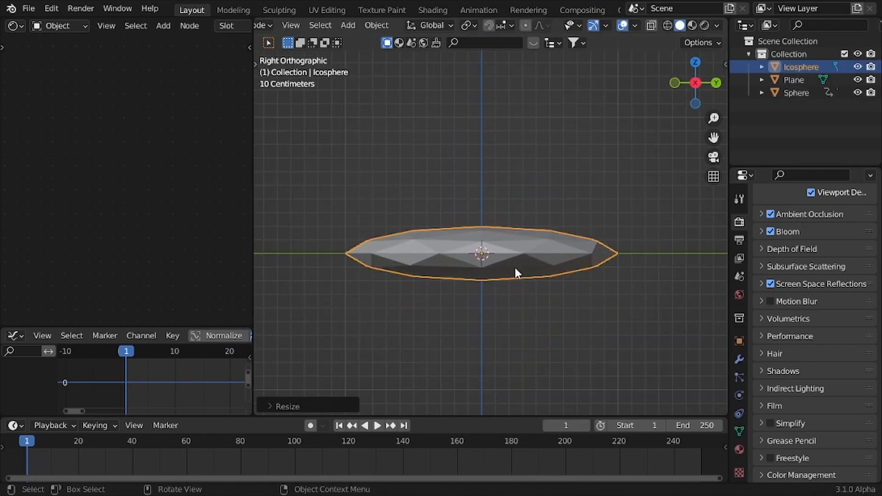
pyautogui.hotkey('ctrl', 'a')
pyautogui.click(506, 296)
# Delete all vertices in the lower half of the flattened ico sphere.
pyautogui.scroll(2, 501, 280)
pyautogui.press('Tab')
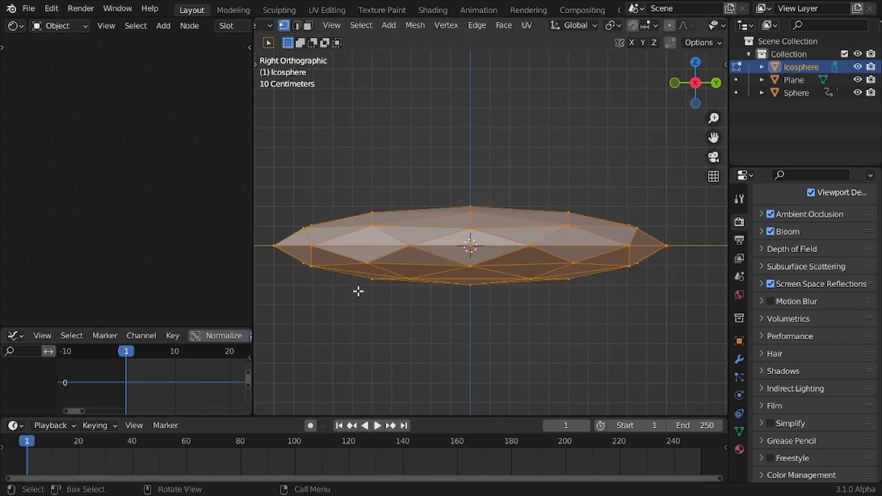
pyautogui.moveTo(291, 250); pyautogui.dragTo(693, 300)
pyautogui.press('x')
pyautogui.click(456, 200)
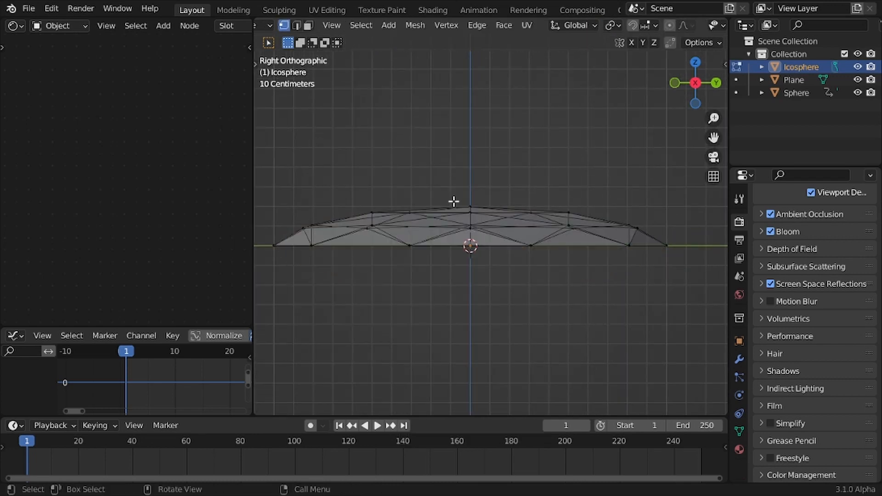
# Extrude the open bottom edge loop of the flattened ico sphere and scale it outward by about 1.06.
pyautogui.moveTo(453, 201); pyautogui.dragTo(585, 269, button='middle')
pyautogui.press('2')
pyautogui.keyDown('alt'); pyautogui.click(650, 325); pyautogui.keyUp('alt')
pyautogui.scroll(-7, 563, 230)
pyautogui.moveTo(560, 227); pyautogui.dragTo(492, 243, button='middle')
pyautogui.scroll(3, 492, 242)
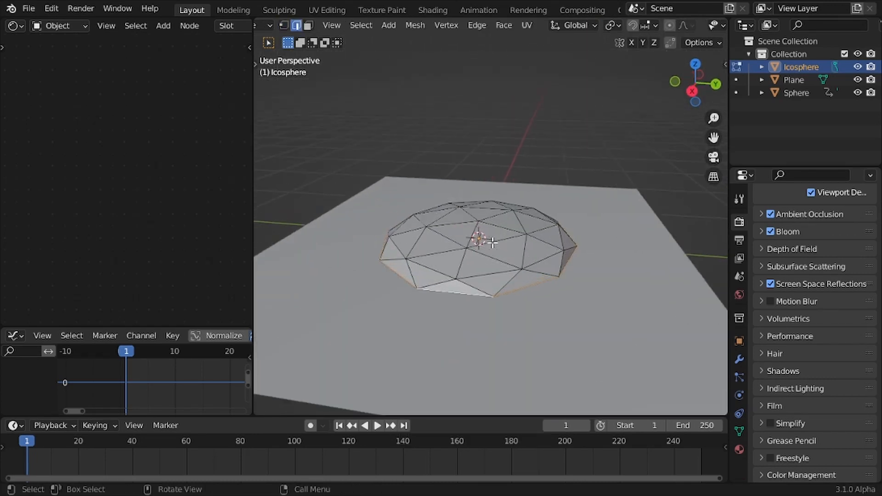
pyautogui.scroll(3, 493, 242)
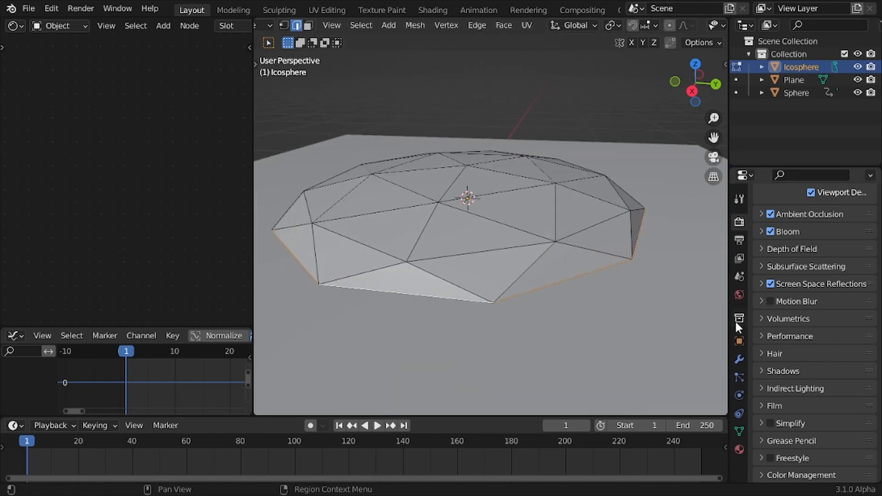
pyautogui.press('e')
pyautogui.press('Escape')
pyautogui.press('s')
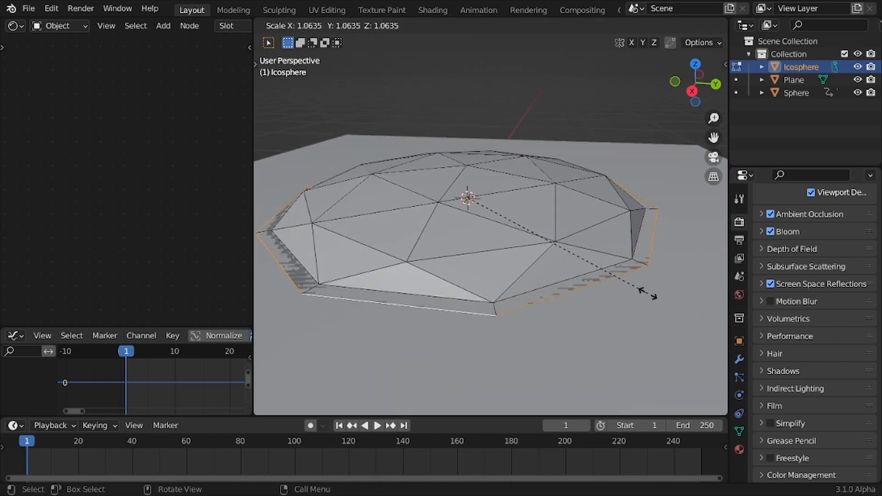
pyautogui.click(649, 295)
# Return to Object Mode and scale down the flattened ico sphere at the centre of the plane.
pyautogui.scroll(-4, 592, 257)
pyautogui.moveTo(557, 248); pyautogui.dragTo(596, 260, button='middle')
pyautogui.scroll(1, 626, 239)
pyautogui.press('Tab')
pyautogui.scroll(-2, 641, 230)
pyautogui.scroll(1, 622, 250)
pyautogui.press('s')
pyautogui.click(547, 278)
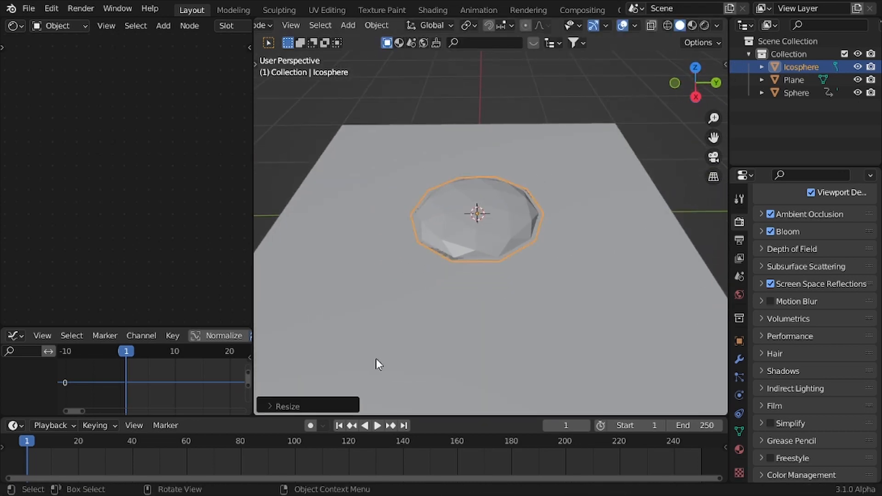
# Go to frame 10 and switch the viewport to rendered shading.
pyautogui.moveTo(40, 446)
pyautogui.mouseDown()
pyautogui.moveTo(68, 444)
pyautogui.moveTo(51, 441)
pyautogui.mouseUp()
pyautogui.scroll(-3, 509, 215)
pyautogui.press('z')
pyautogui.moveTo(538, 226); pyautogui.dragTo(461, 199, button='middle')
pyautogui.scroll(3, 460, 199)
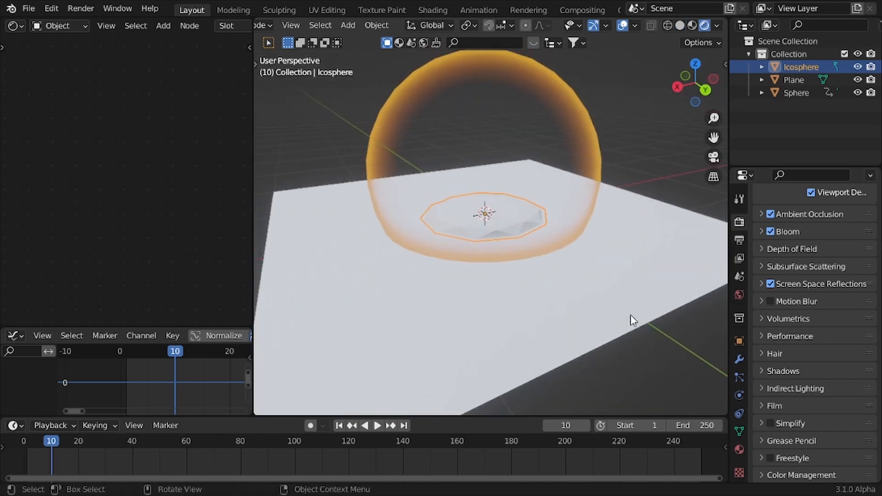
# Darken the base color of the ground plane's material to a value of about 0.025.
pyautogui.click(630, 318)
pyautogui.click(739, 449)
pyautogui.click(818, 276)
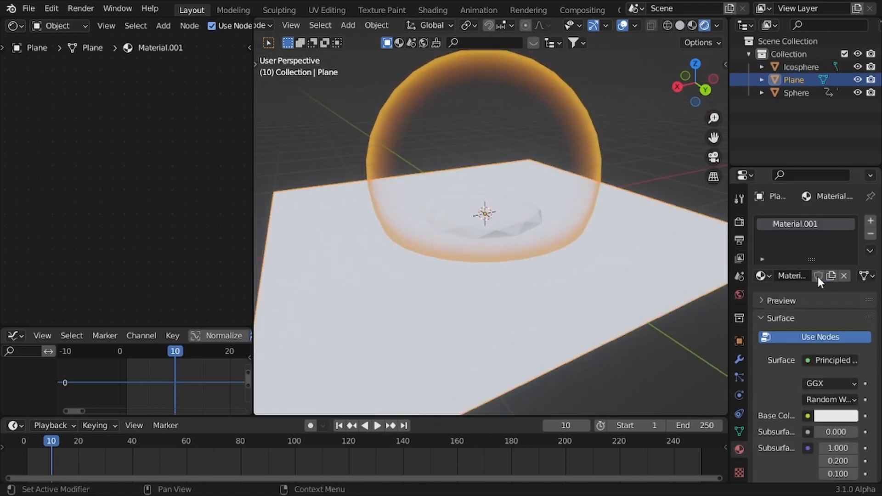
pyautogui.click(831, 422)
pyautogui.moveTo(848, 261); pyautogui.dragTo(848, 307)
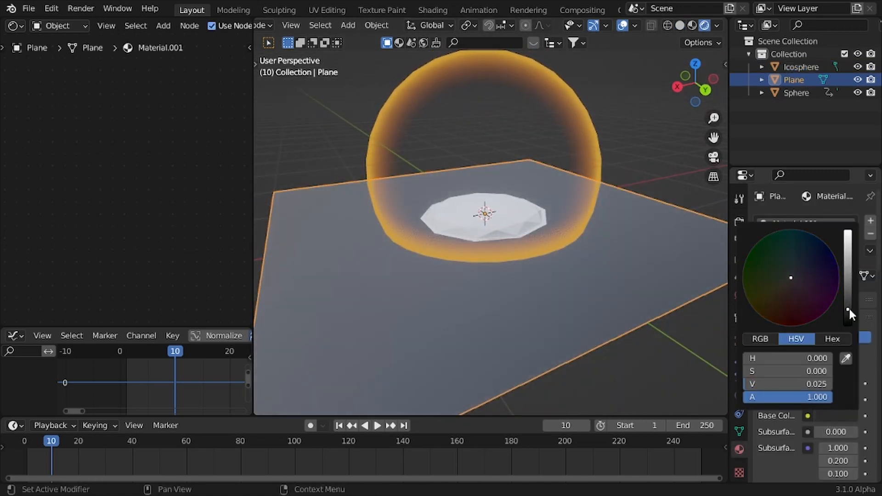
# Add a second ico sphere at the origin with 1 subdivision.
pyautogui.moveTo(443, 235); pyautogui.dragTo(549, 218, button='middle')
pyautogui.click(550, 218)
pyautogui.click(540, 224)
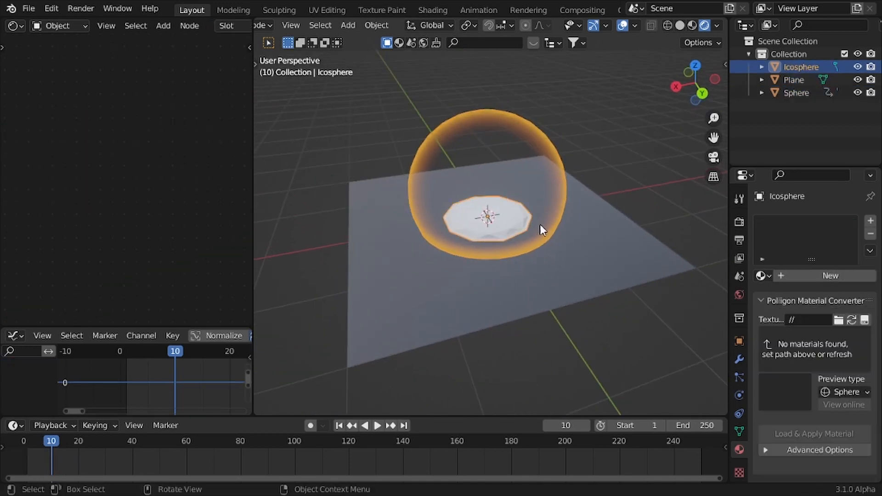
pyautogui.hotkey('shift', 'a')
pyautogui.moveTo(570, 95)
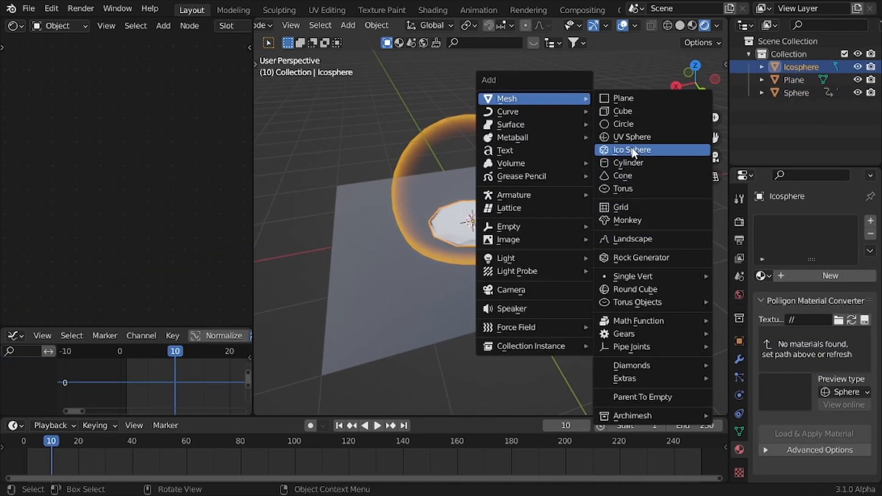
pyautogui.click(632, 150)
pyautogui.click(339, 280)
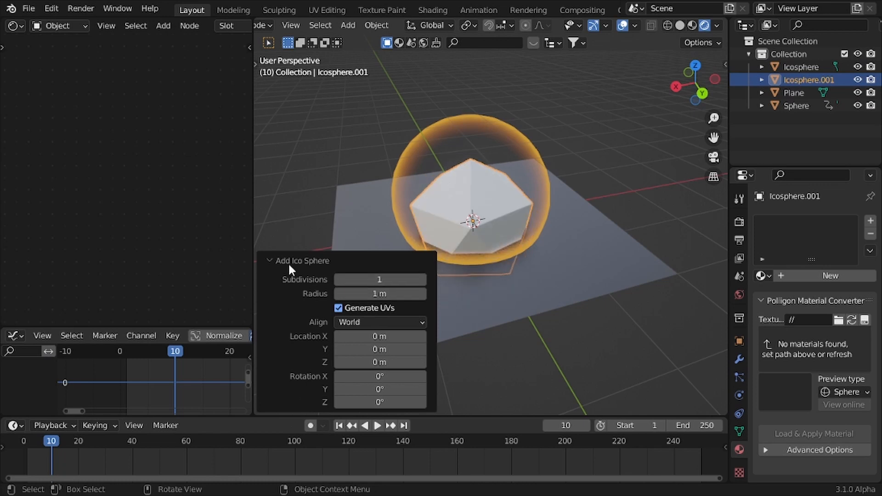
pyautogui.click(289, 262)
# Move the new ico sphere up along Z above the dome and scale it down.
pyautogui.scroll(-3, 459, 269)
pyautogui.keyDown('shift'); pyautogui.moveTo(459, 269); pyautogui.dragTo(461, 284, button='middle'); pyautogui.keyUp('shift')
pyautogui.press('g')
pyautogui.press('z')
pyautogui.click(464, 173)
pyautogui.press('s')
pyautogui.click(538, 157)
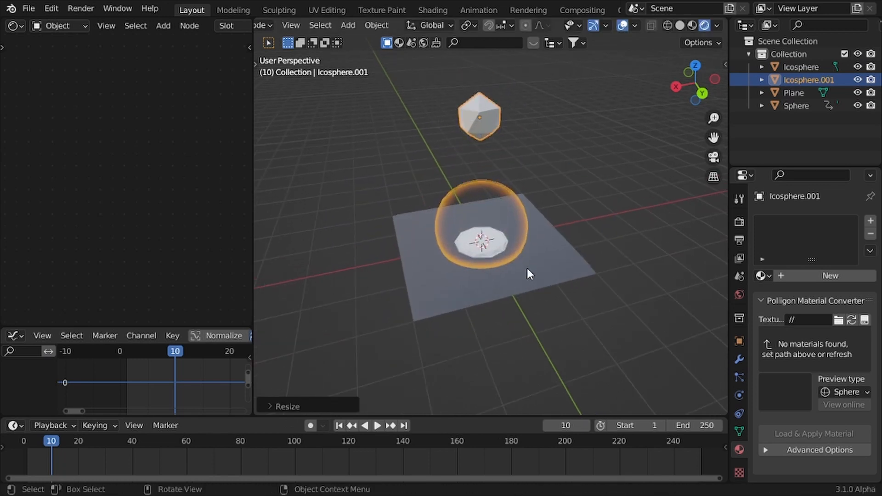
# Deform the raised ico sphere into an irregular rock shape by moving three vertices with proportional editing.
pyautogui.press('KP_Decimal')
pyautogui.press('Tab')
pyautogui.scroll(-2, 507, 239)
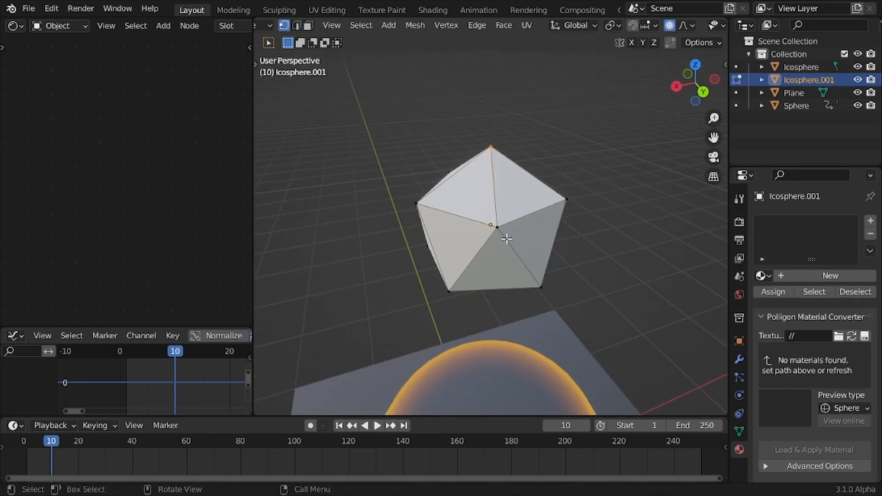
pyautogui.press('g')
pyautogui.click(538, 258)
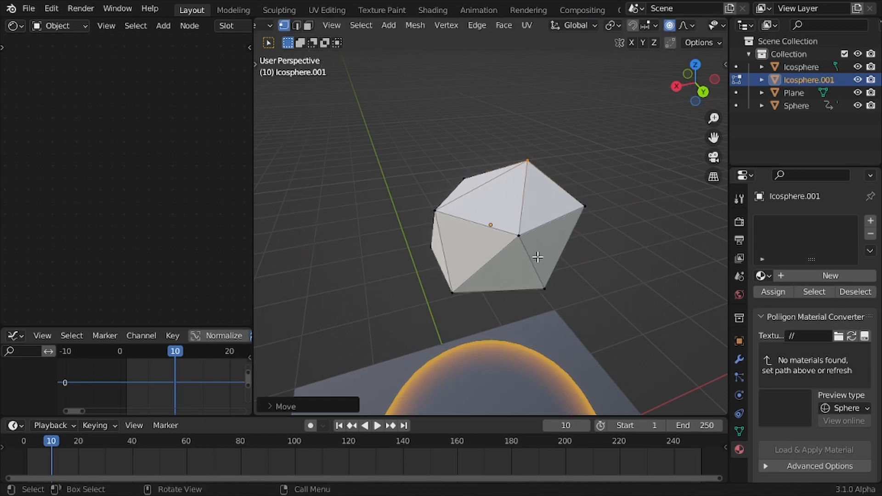
pyautogui.press('g')
pyautogui.click(476, 228)
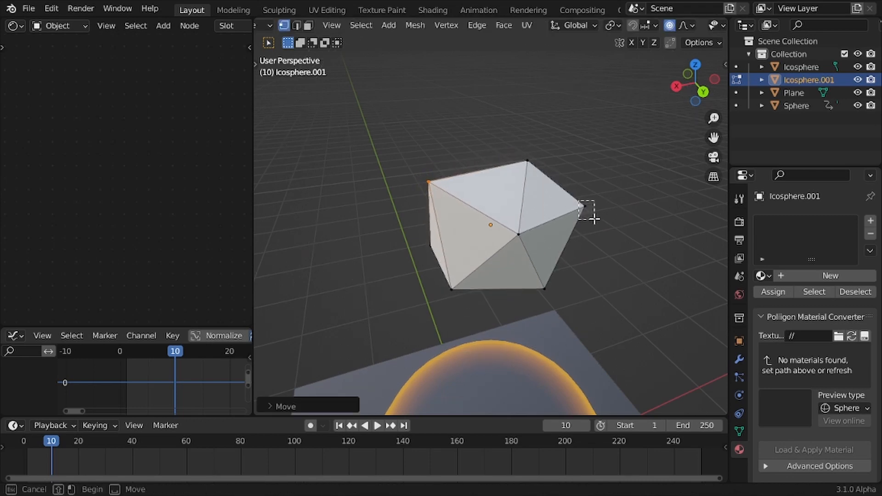
pyautogui.moveTo(595, 219); pyautogui.dragTo(595, 221)
pyautogui.press('g')
pyautogui.click(595, 247)
pyautogui.press('Tab')
# Shade the raised ico sphere smooth and give it a new material.
pyautogui.scroll(-3, 552, 251)
pyautogui.moveTo(538, 251)
pyautogui.mouseDown(button='middle')
pyautogui.moveTo(509, 252)
pyautogui.moveTo(543, 258)
pyautogui.mouseUp(button='middle')
pyautogui.rightClick(486, 197)
pyautogui.click(486, 197)
pyautogui.click(782, 275)
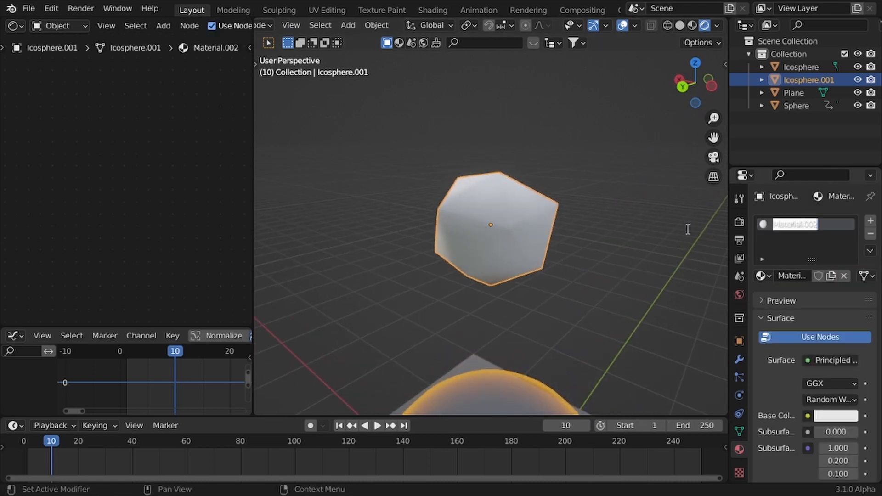
# Replace the Principled BSDF with an Emission shader connected to the material output's Surface.
pyautogui.scroll(-4, 101, 173)
pyautogui.moveTo(46, 217); pyautogui.dragTo(182, 127, button='middle')
pyautogui.scroll(3, 167, 172)
pyautogui.click(110, 206)
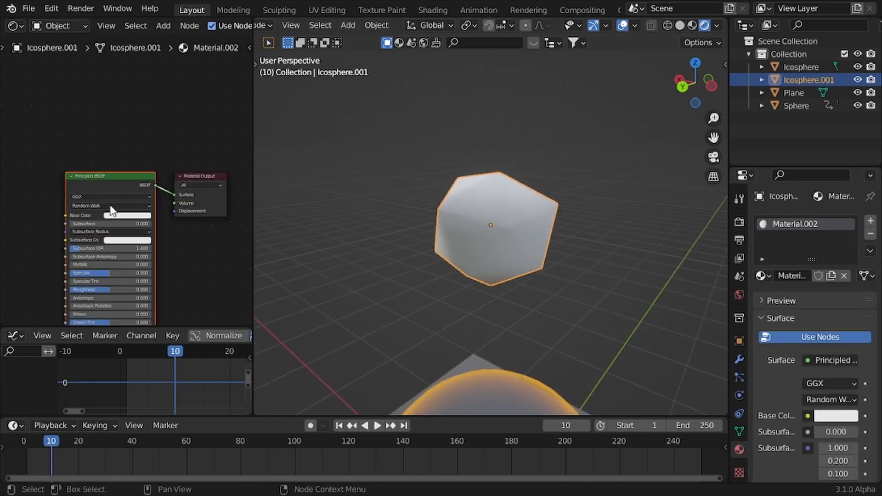
pyautogui.press('x')
pyautogui.hotkey('shift', 'a')
pyautogui.write('s')
pyautogui.write('e')
pyautogui.press('Return')
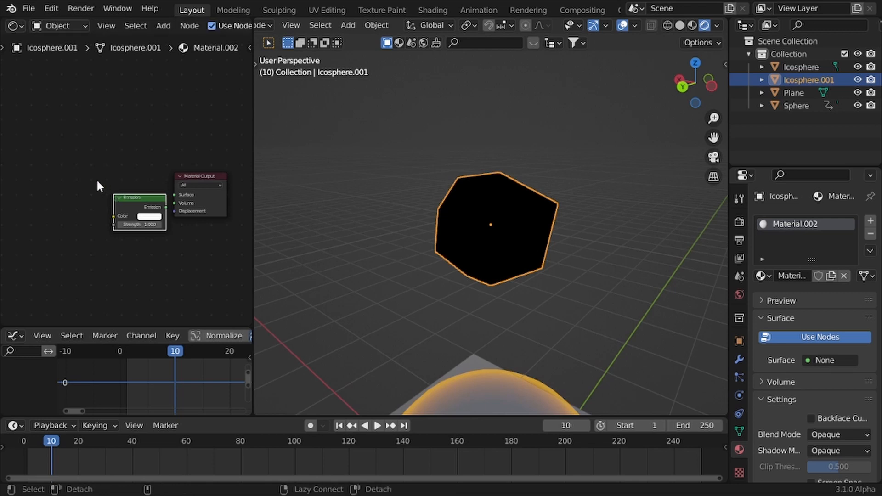
pyautogui.keyDown('alt'); pyautogui.moveTo(98, 183); pyautogui.dragTo(177, 181, button='right'); pyautogui.keyUp('alt')
# Reposition the Emission node and set its color to orange.
pyautogui.scroll(1, 129, 179)
pyautogui.moveTo(132, 202); pyautogui.dragTo(115, 185)
pyautogui.click(137, 209)
pyautogui.moveTo(155, 130); pyautogui.dragTo(149, 140)
# Add an Object Info node and connect its Random output to the Emission color.
pyautogui.moveTo(56, 214); pyautogui.dragTo(108, 193, button='middle')
pyautogui.scroll(1, 108, 193)
pyautogui.hotkey('shift', 'a')
pyautogui.write('s')
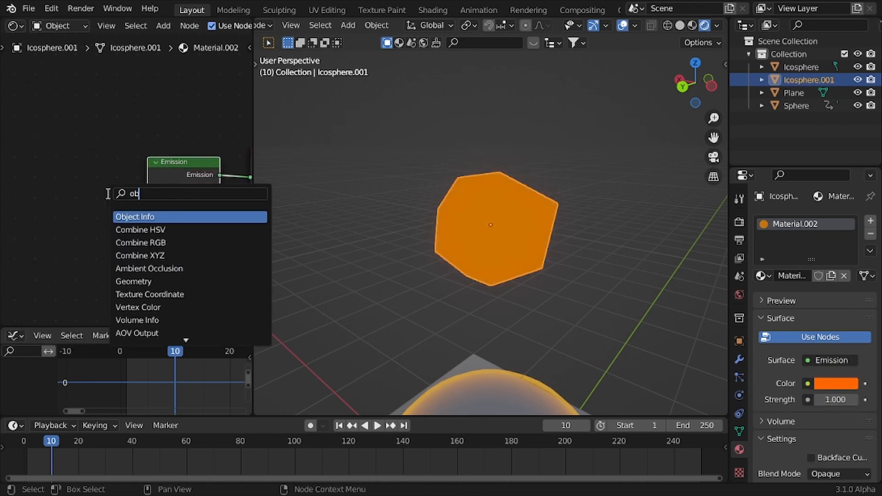
pyautogui.write('ob')
pyautogui.press('Return')
pyautogui.click(14, 166)
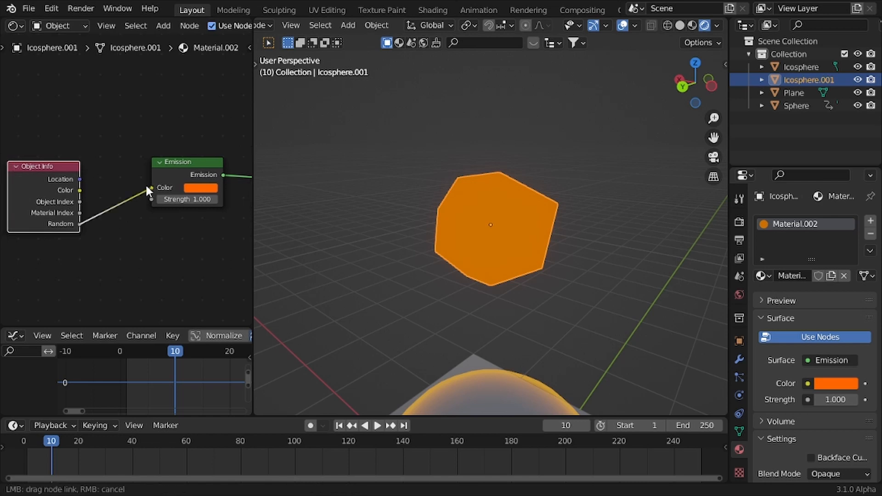
pyautogui.moveTo(146, 186); pyautogui.dragTo(148, 188)
# Insert a ColorRamp between the Object Info Random output and the Emission color.
pyautogui.hotkey('shift', 'a')
pyautogui.write('scol')
pyautogui.press('Return')
pyautogui.click(105, 175)
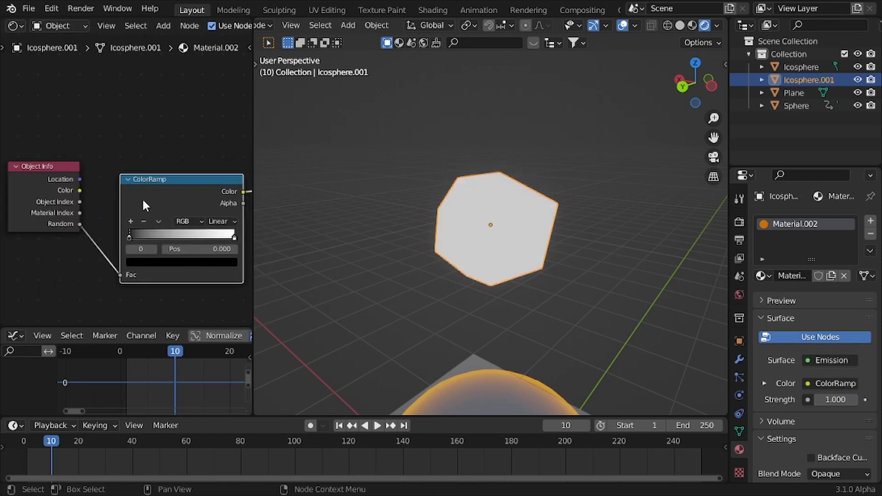
# Duplicate the raised ico sphere four times around it, then duplicate the whole group once to make ten pieces.
pyautogui.scroll(-3, 162, 179)
pyautogui.hotkey('shift', 'd')
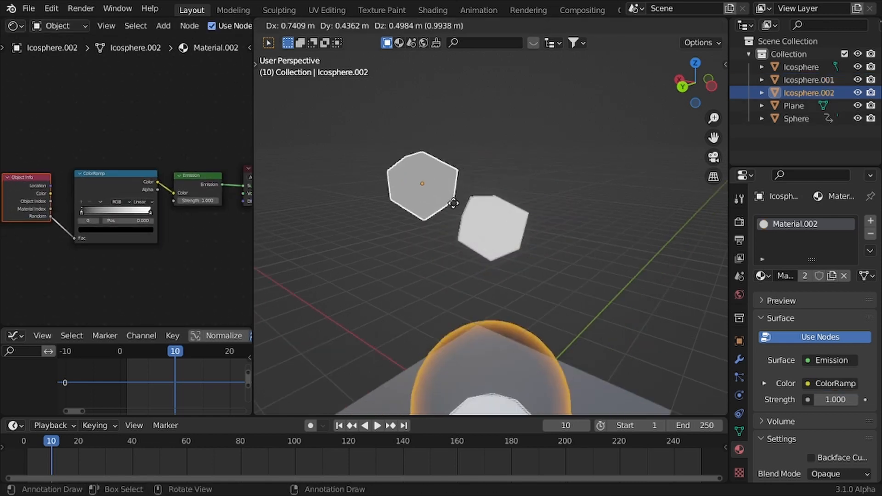
pyautogui.click(454, 203)
pyautogui.hotkey('shift', 'd')
pyautogui.click(547, 153)
pyautogui.hotkey('shift', 'd')
pyautogui.click(701, 237)
pyautogui.hotkey('shift', 'd')
pyautogui.click(604, 291)
pyautogui.moveTo(390, 123); pyautogui.dragTo(604, 275)
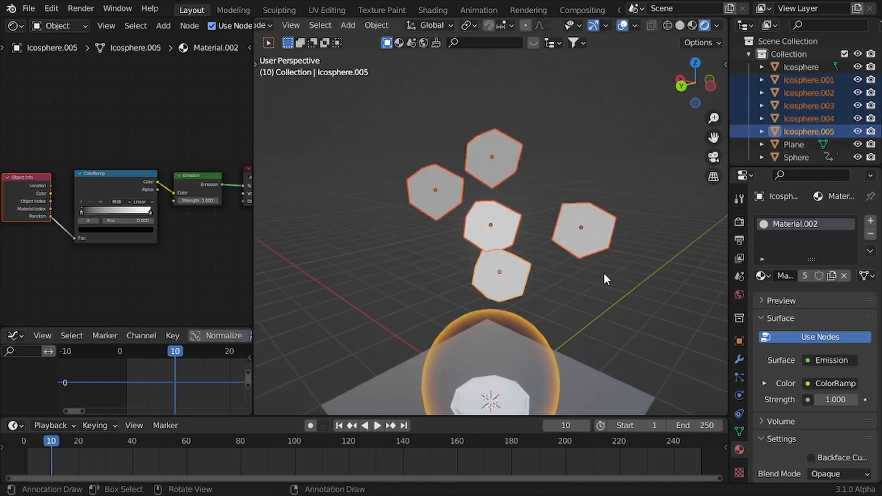
pyautogui.hotkey('shift', 'd')
pyautogui.click(514, 180)
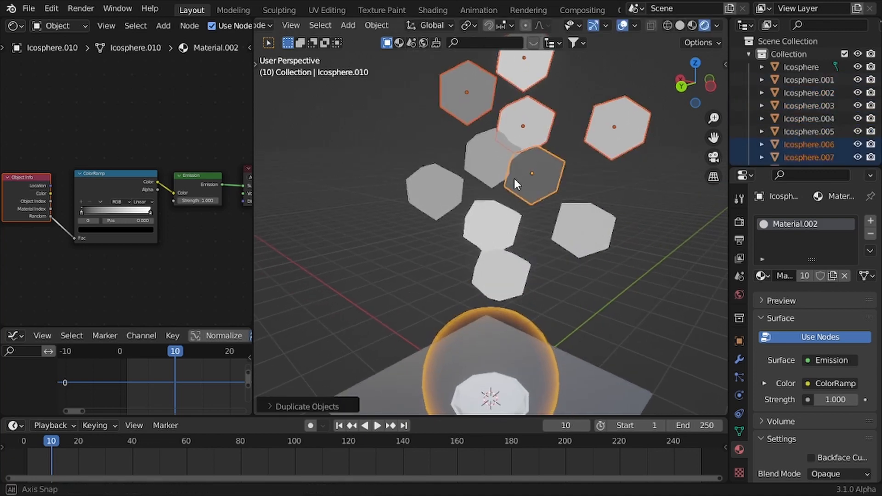
# Color the ColorRamp's first stop yellow and its last stop red.
pyautogui.scroll(3, 499, 207)
pyautogui.scroll(4, 28, 243)
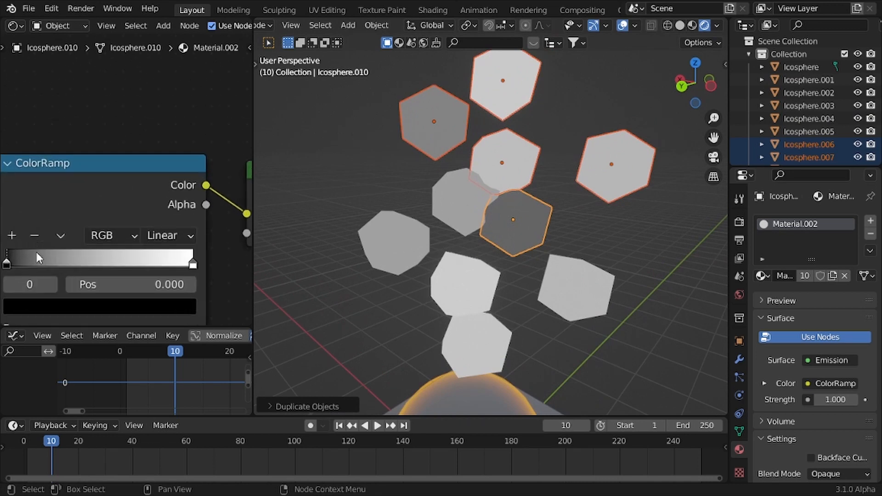
pyautogui.click(73, 288)
pyautogui.scroll(-2, 109, 265)
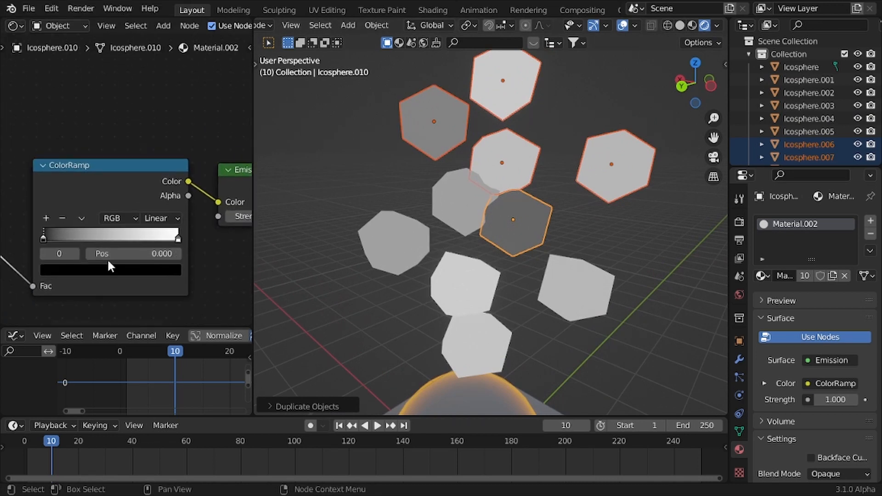
pyautogui.click(109, 270)
pyautogui.moveTo(152, 161); pyautogui.dragTo(152, 85)
pyautogui.moveTo(93, 151); pyautogui.dragTo(90, 180)
pyautogui.click(148, 270)
# Add a ColorRamp stop at position 0.5 and make it a light, slightly desaturated orange.
pyautogui.keyDown('ctrl'); pyautogui.click(110, 234); pyautogui.keyUp('ctrl')
pyautogui.click(127, 275)
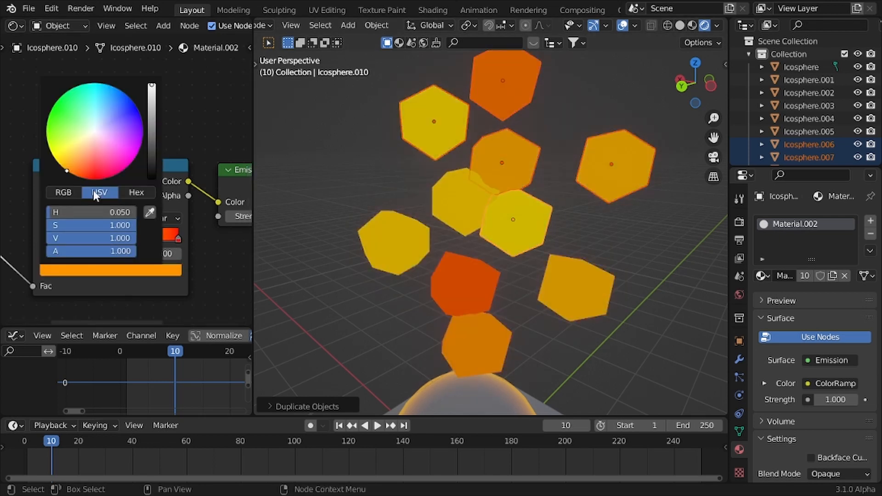
pyautogui.moveTo(119, 225); pyautogui.dragTo(97, 225)
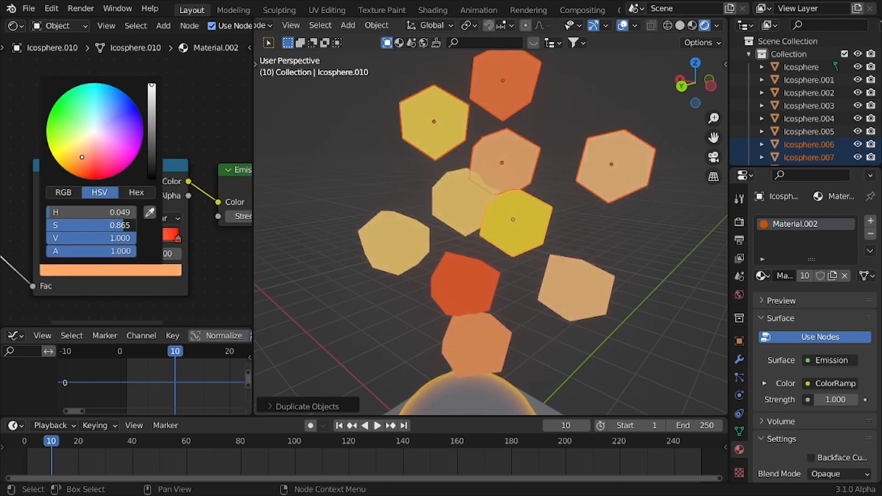
pyautogui.scroll(-3, 384, 260)
pyautogui.click(128, 279)
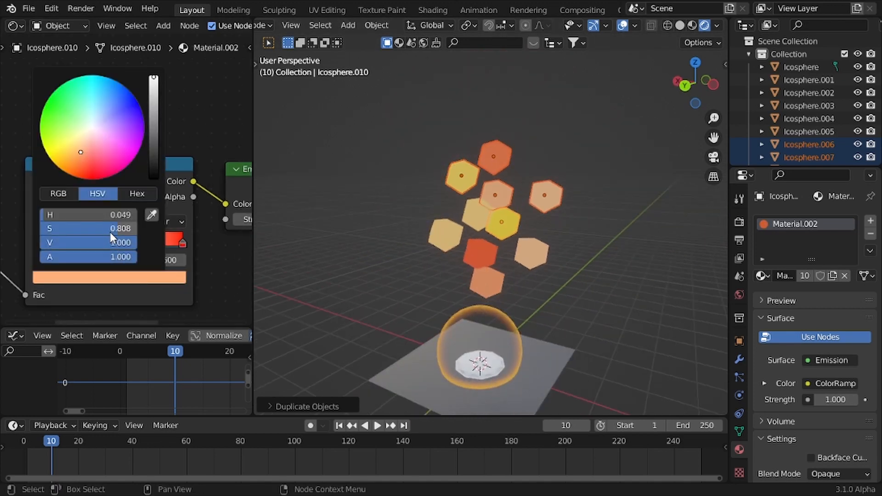
# Hide the viewport overlays and set the Emission strength to 1.5.
pyautogui.scroll(-2, 638, 239)
pyautogui.hotkey('shift', 'alt', 'z')
pyautogui.moveTo(638, 239); pyautogui.dragTo(587, 234, button='middle')
pyautogui.scroll(1, 587, 235)
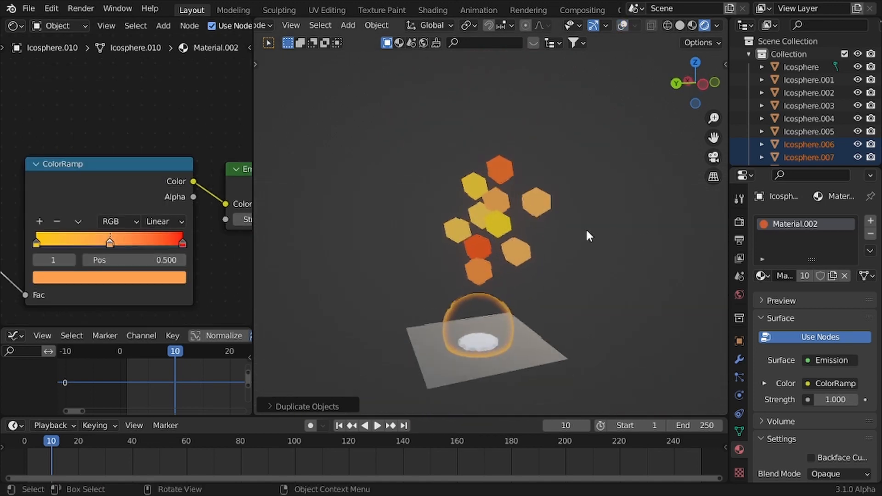
pyautogui.moveTo(239, 232); pyautogui.dragTo(154, 210, button='middle')
pyautogui.scroll(1, 193, 206)
pyautogui.click(206, 197)
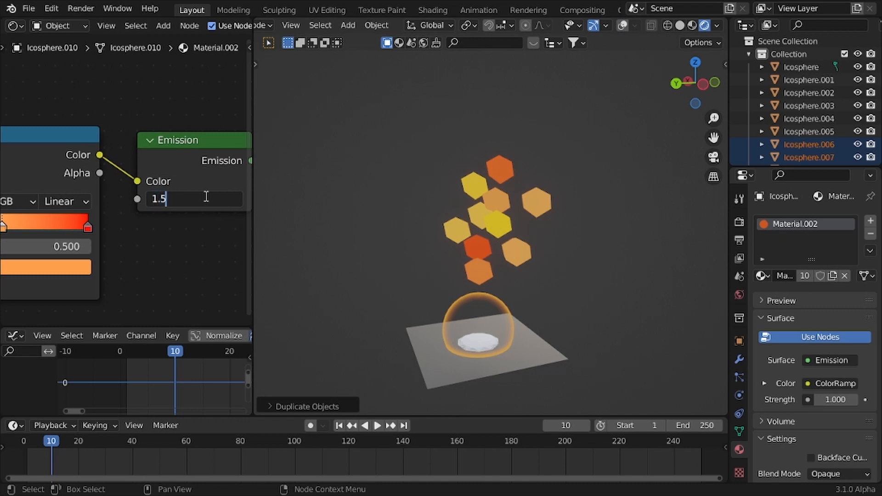
pyautogui.press('Return')
# Examine the glow and color variation of the ico spheres from another angle and turn the overlays back on.
pyautogui.scroll(3, 423, 183)
pyautogui.moveTo(423, 183); pyautogui.dragTo(497, 192, button='middle')
pyautogui.scroll(-4, 561, 187)
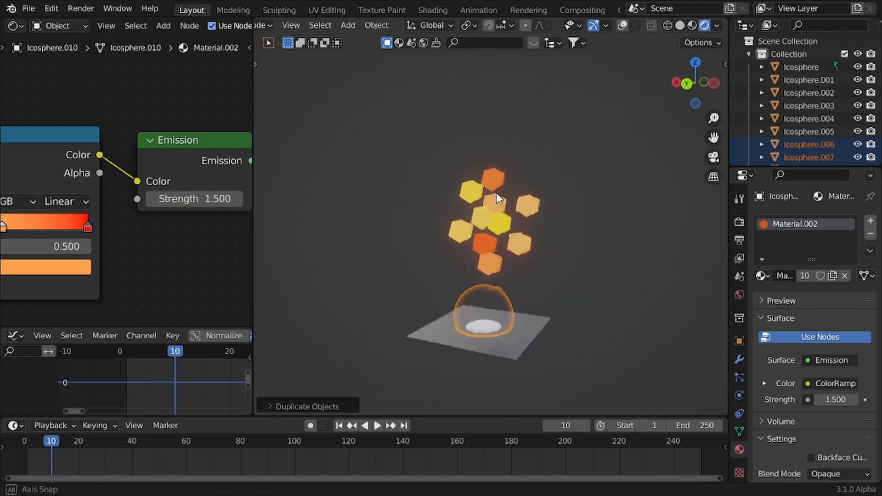
pyautogui.scroll(5, 496, 192)
pyautogui.hotkey('shift', 'alt', 'z')
pyautogui.scroll(-3, 59, 193)
pyautogui.scroll(1, 534, 261)
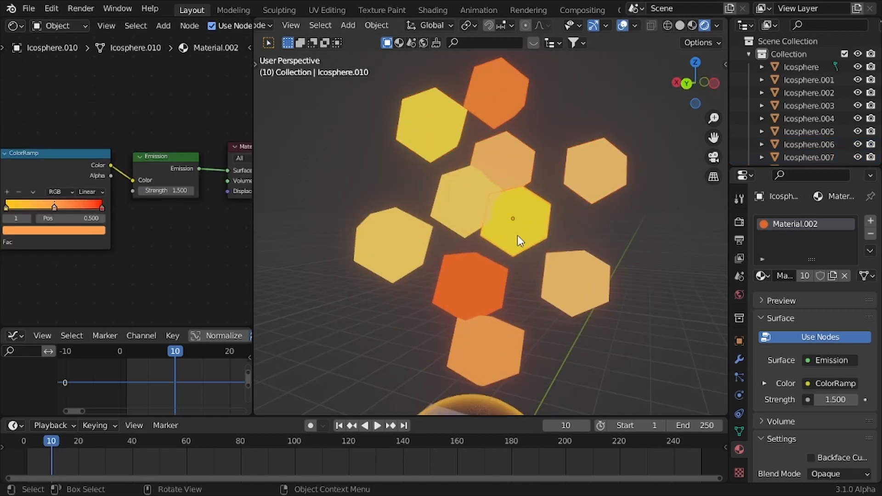
# Delete all the duplicated debris ico spheres, keeping only the single topmost one.
pyautogui.scroll(-3, 517, 241)
pyautogui.moveTo(415, 137); pyautogui.dragTo(560, 286)
pyautogui.press('x')
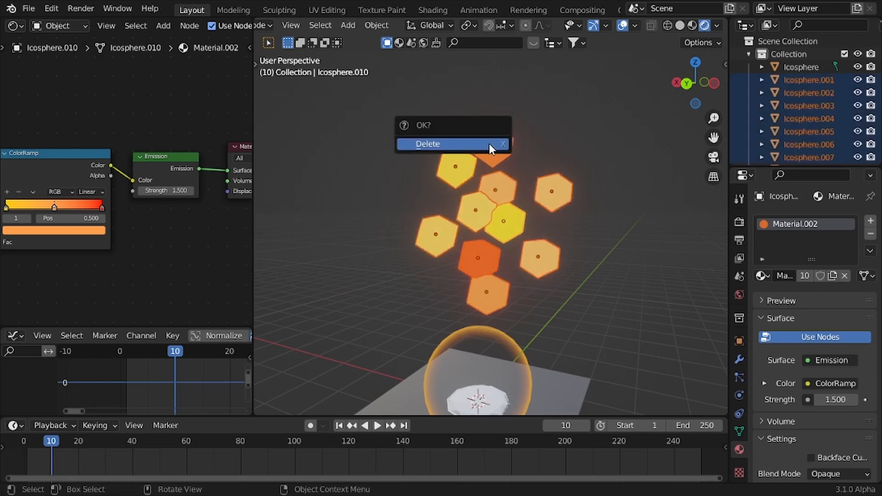
pyautogui.click(489, 143)
pyautogui.click(506, 156)
# Scale the flat base ico sphere's mesh to about 0.74 in X and Y, leaving Z locked.
pyautogui.moveTo(506, 156); pyautogui.dragTo(462, 264, button='middle')
pyautogui.scroll(2, 500, 328)
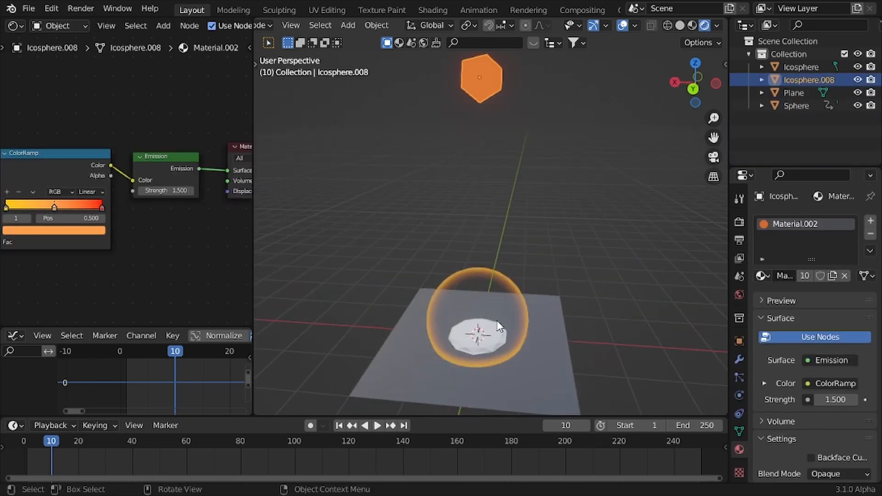
pyautogui.click(500, 328)
pyautogui.click(500, 327)
pyautogui.scroll(4, 500, 327)
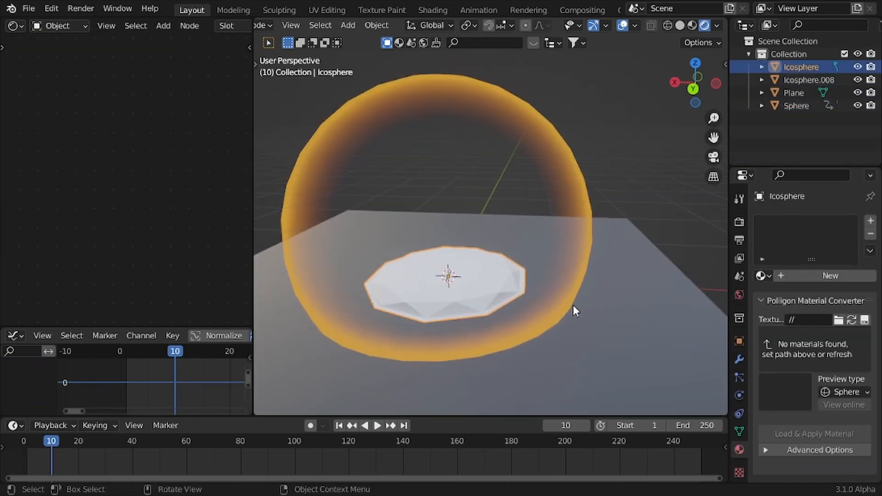
pyautogui.press('Tab')
pyautogui.press('s')
pyautogui.hotkey('shift', 'z')
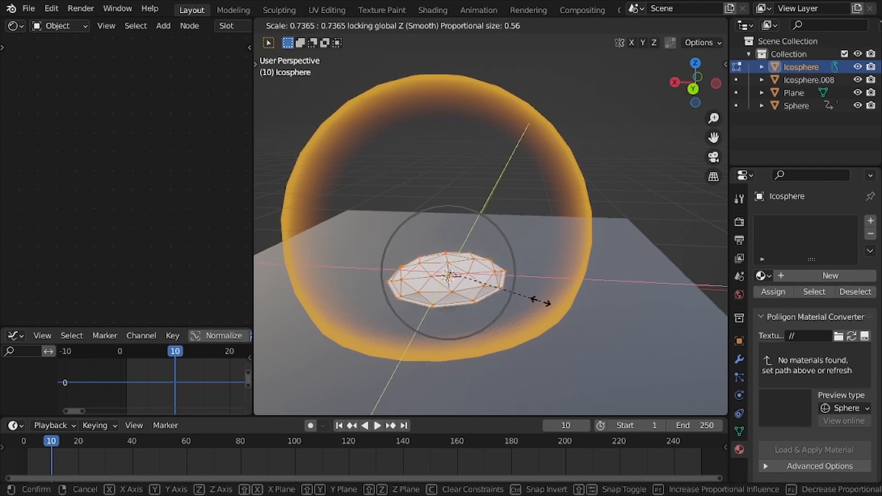
pyautogui.click(541, 302)
# Flatten the base ico sphere a little more along Z in object mode and apply its scale.
pyautogui.press('KP_3')
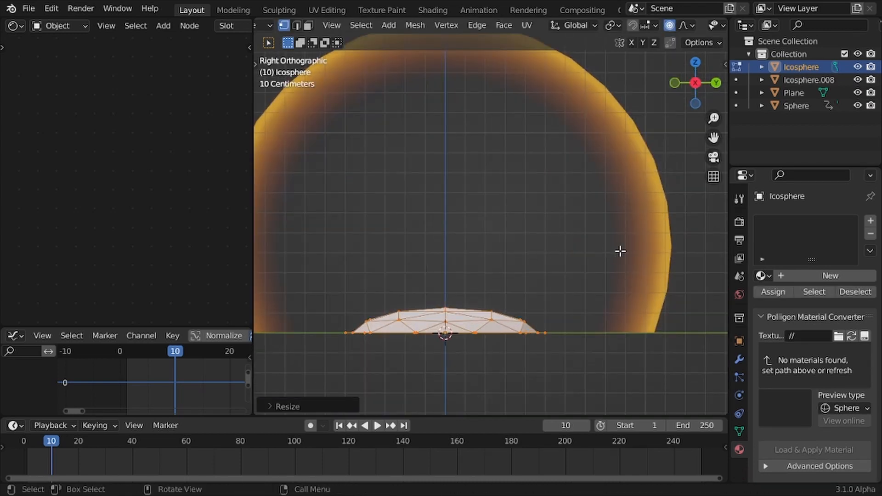
pyautogui.press('Tab')
pyautogui.press('s')
pyautogui.press('z')
pyautogui.click(570, 252)
pyautogui.hotkey('ctrl', 'a')
pyautogui.click(564, 256)
# Add a particle system to the base ico sphere and play the animation from the first frame.
pyautogui.moveTo(564, 257); pyautogui.dragTo(643, 299, button='middle')
pyautogui.click(739, 377)
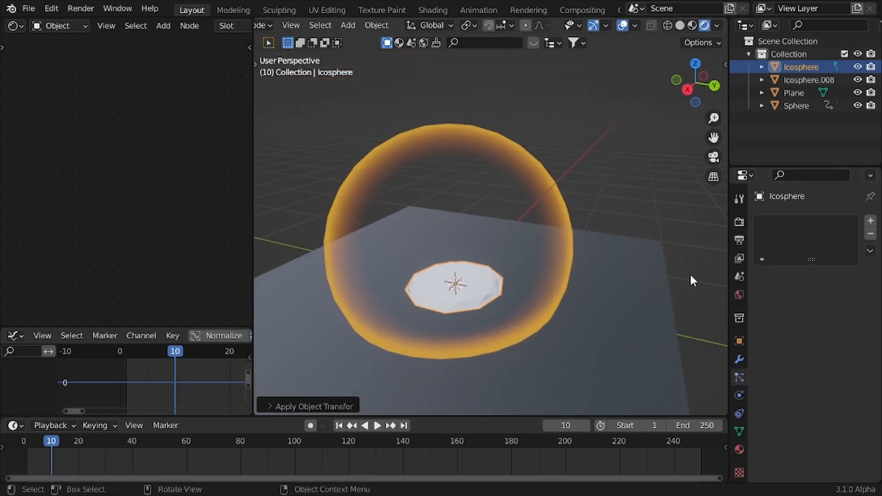
pyautogui.click(870, 223)
pyautogui.press('space')
pyautogui.hotkey('shift', 'Left')
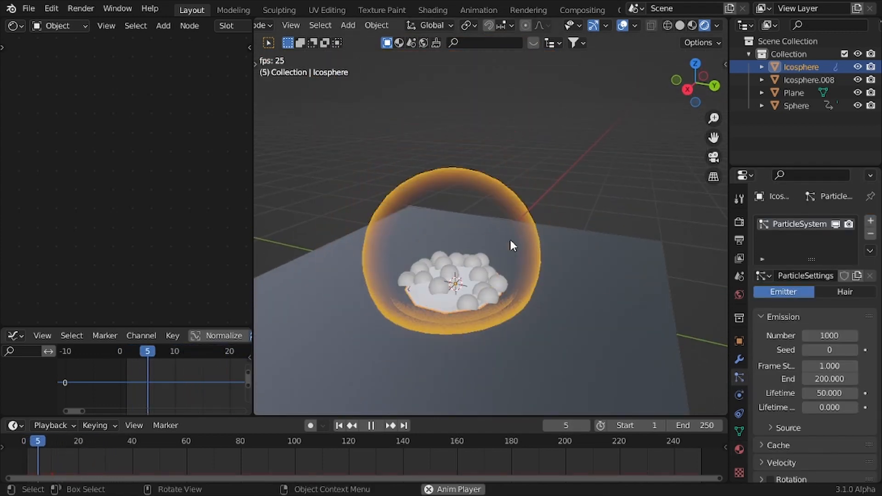
pyautogui.press('Escape')
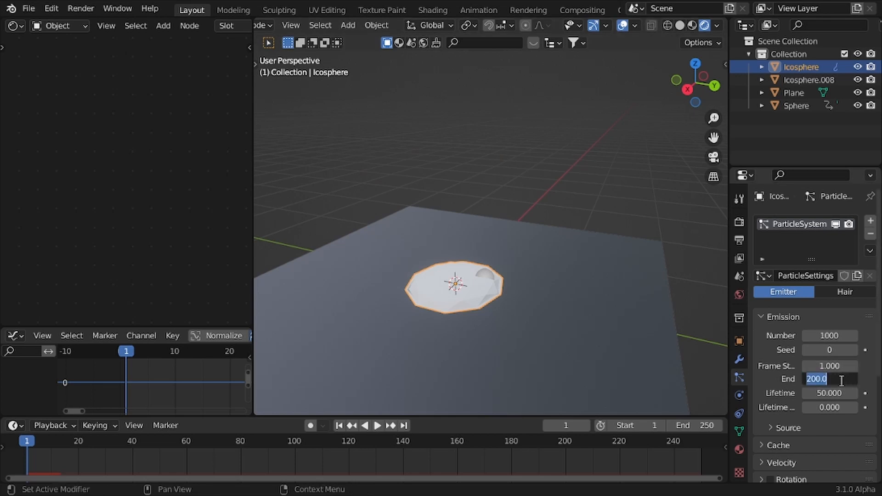
# Set the particle emission to end at frame 3 and the lifetime to 20, checking the playback.
pyautogui.press('space')
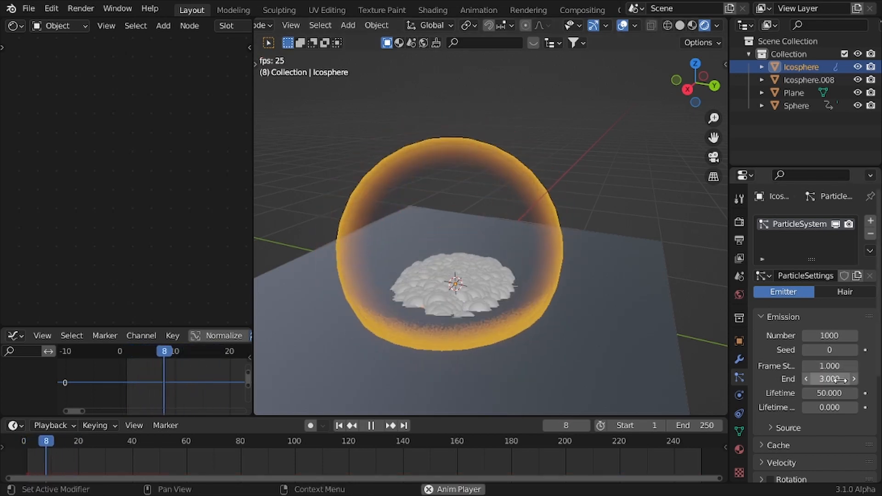
pyautogui.press('Escape')
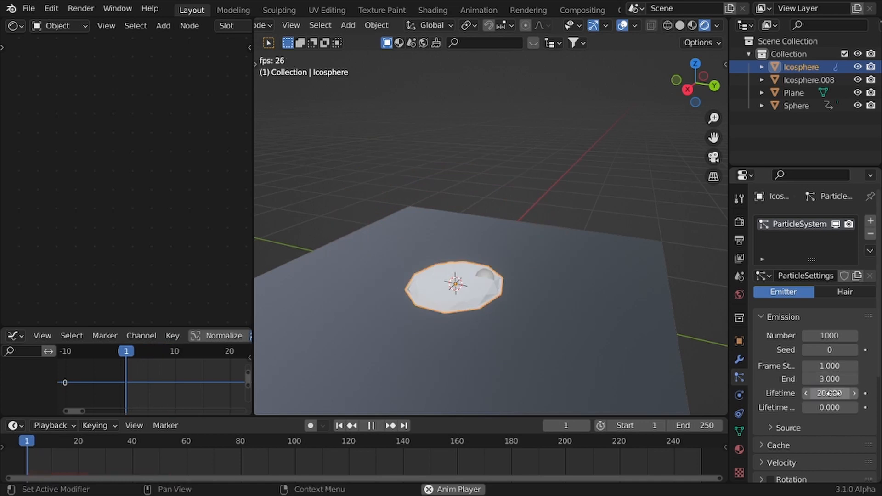
pyautogui.press('Escape')
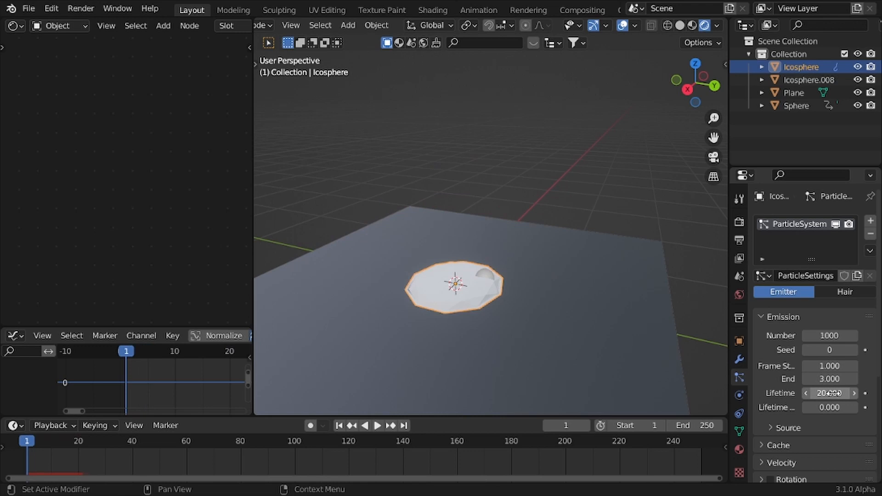
# Give the ground plane Collision physics with Kill Particles enabled and play the animation.
pyautogui.click(649, 315)
pyautogui.press('KP_Decimal')
pyautogui.click(740, 395)
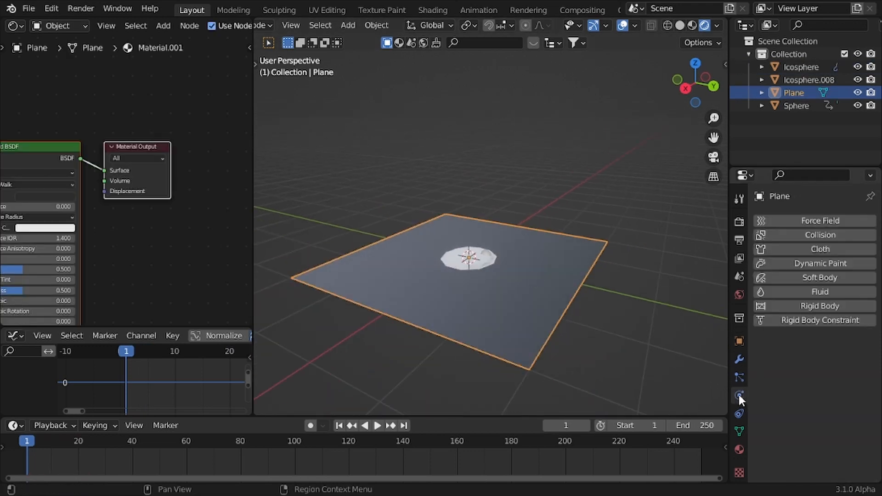
pyautogui.click(829, 235)
pyautogui.scroll(-5, 808, 366)
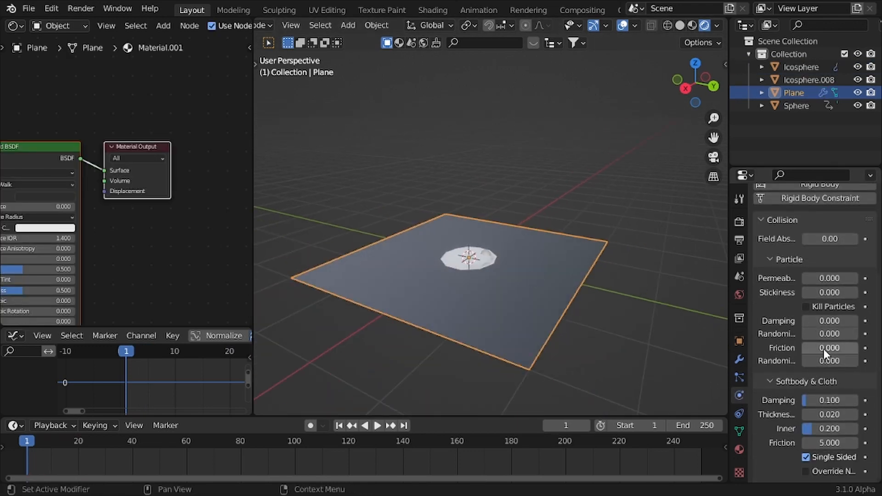
pyautogui.click(806, 307)
pyautogui.press('space')
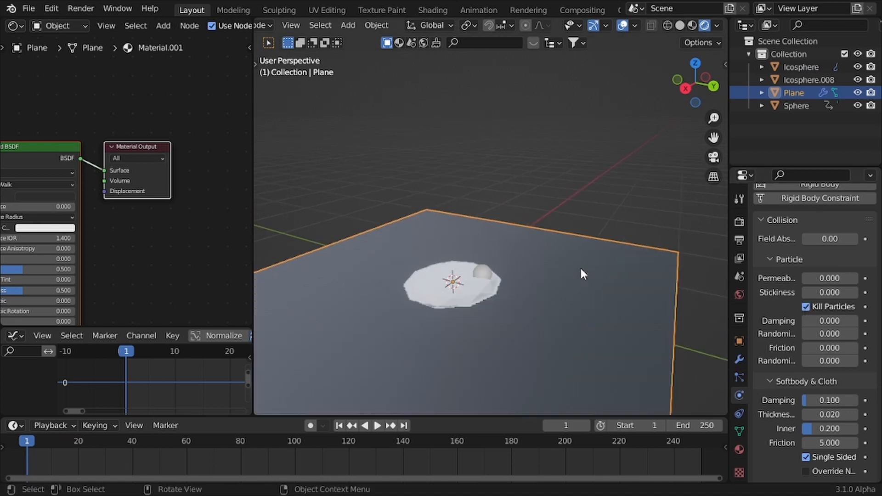
pyautogui.press('Escape')
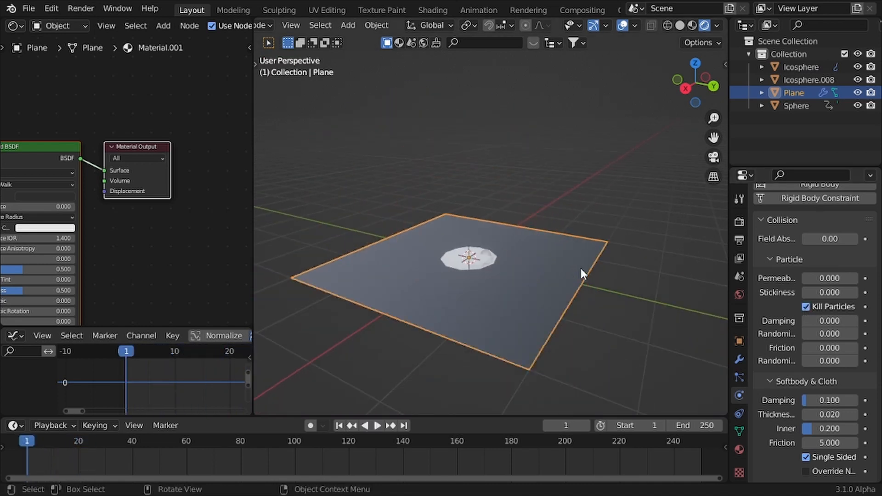
# Set the normal velocity of the base ico sphere's particles to 10 m/s and play the animation.
pyautogui.scroll(2, 464, 283)
pyautogui.click(469, 273)
pyautogui.scroll(2, 470, 273)
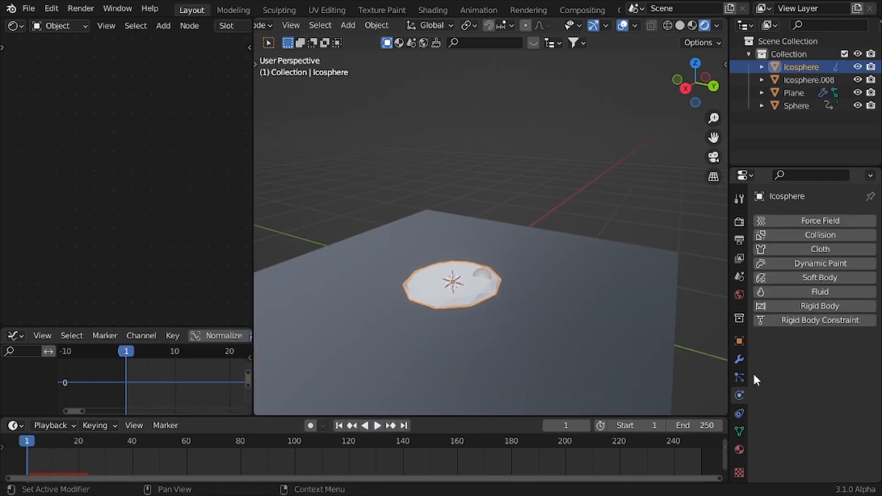
pyautogui.click(739, 377)
pyautogui.scroll(-3, 789, 331)
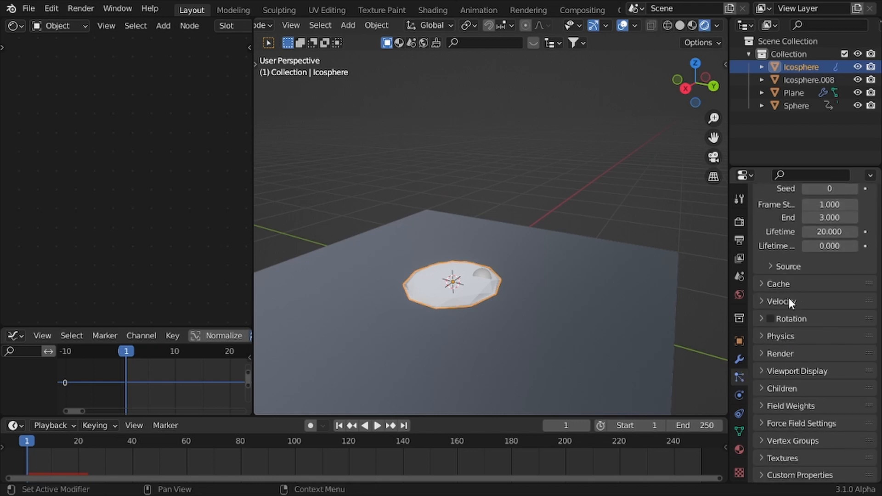
pyautogui.click(789, 299)
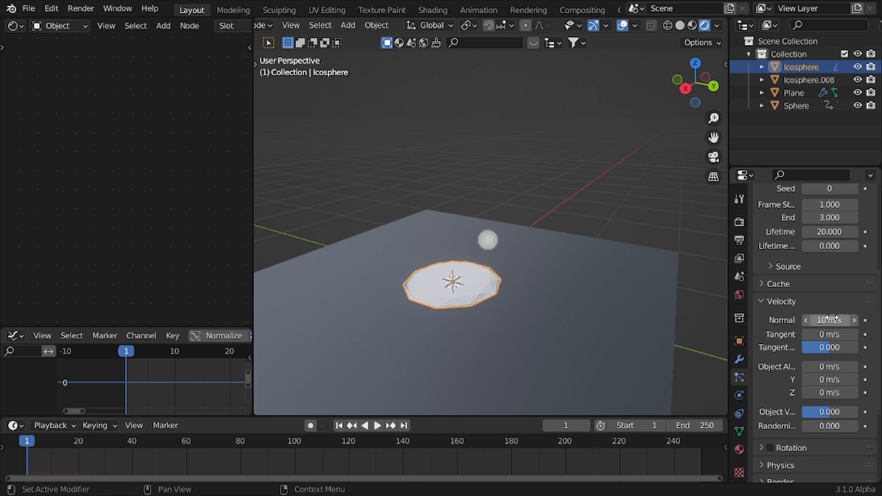
pyautogui.press('space')
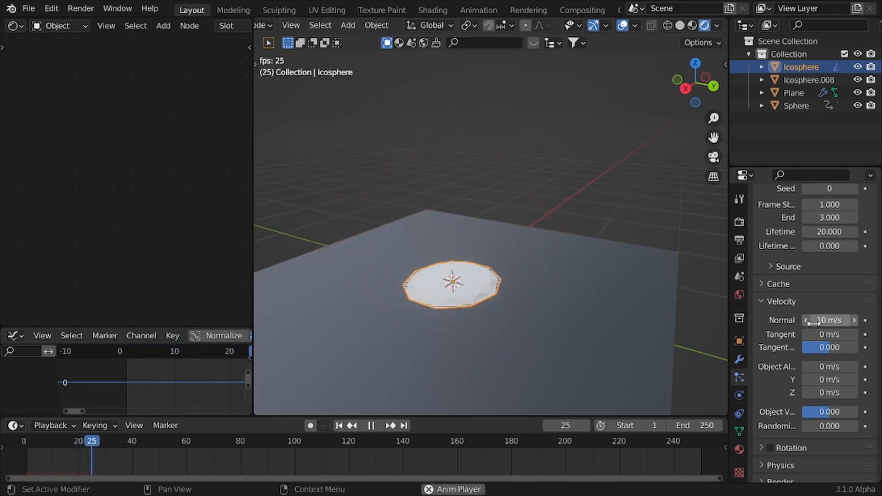
# Set the particles' normal velocity to 4 m/s and replay the burst from another angle.
pyautogui.click(847, 319)
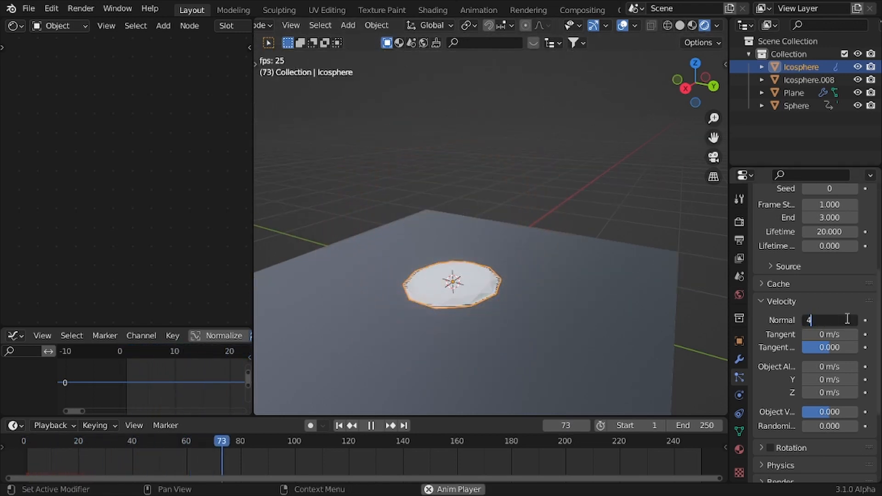
pyautogui.hotkey('shift', 'Left')
pyautogui.hotkey('shift', 'Left')
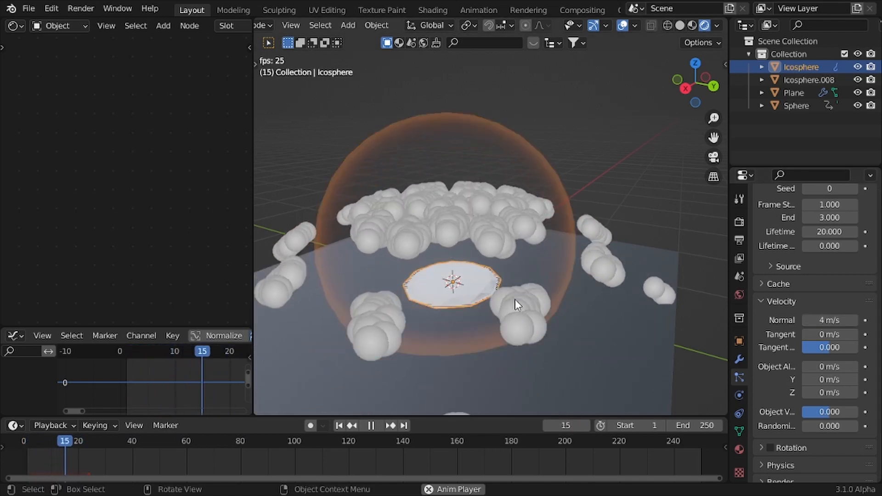
pyautogui.scroll(-1, 494, 311)
pyautogui.moveTo(490, 314); pyautogui.dragTo(472, 325, button='middle')
pyautogui.scroll(2, 471, 324)
pyautogui.hotkey('shift', 'Left')
# Set the particle velocity's Randomize value to 1 and play the animation from the start.
pyautogui.press('Escape')
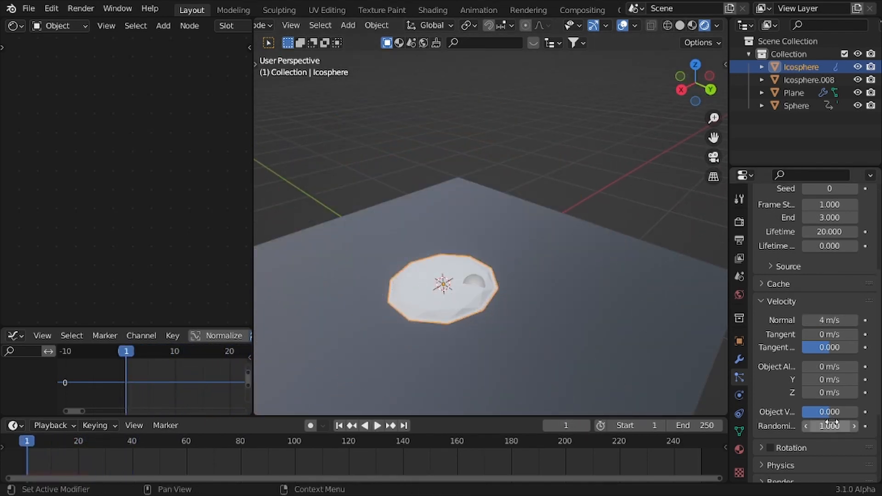
pyautogui.press('space')
pyautogui.hotkey('shift', 'Left')
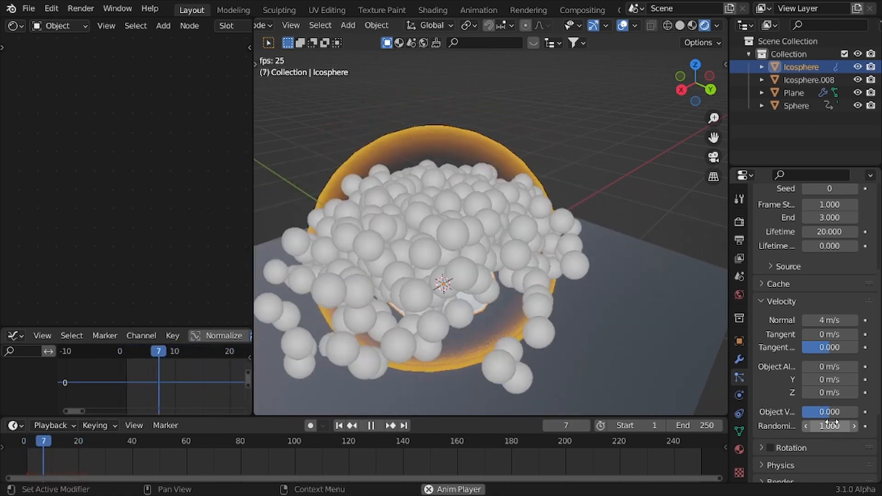
pyautogui.press('Escape')
# Set the particle number to 150 and replay the emission from the first frame.
pyautogui.scroll(6, 832, 407)
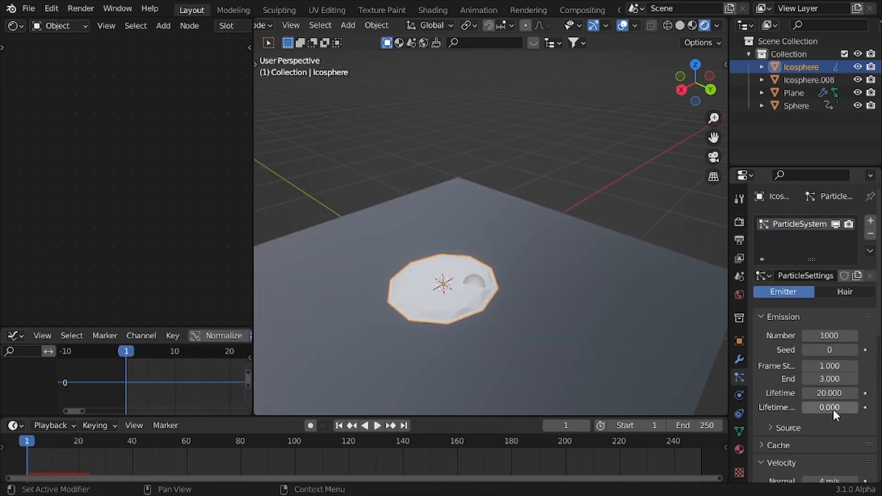
pyautogui.doubleClick(817, 336)
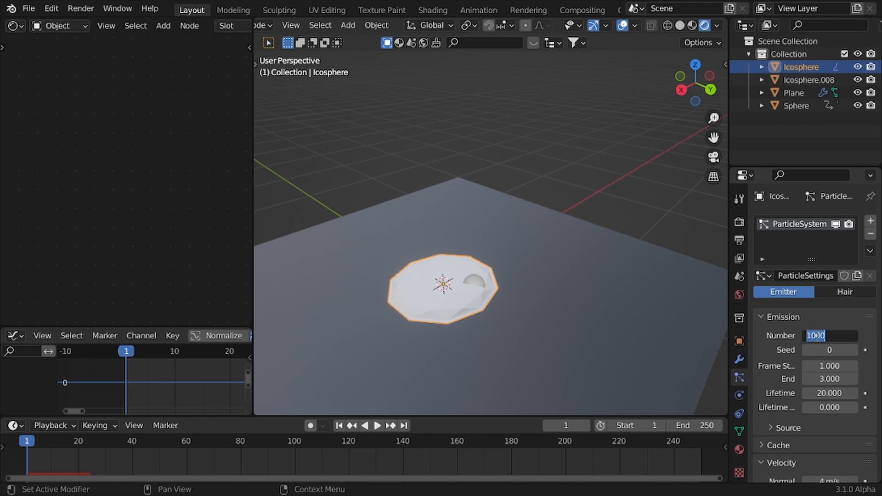
pyautogui.press('space')
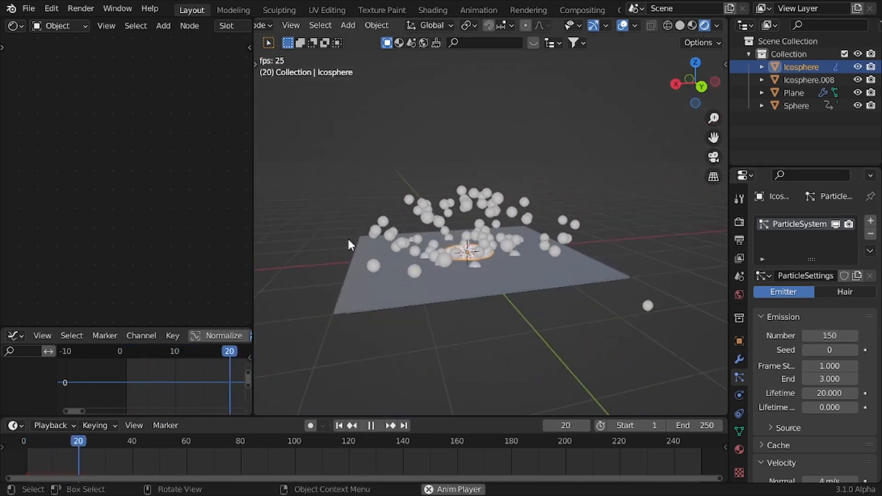
pyautogui.hotkey('shift', 'Left')
pyautogui.hotkey('shift', 'Left')
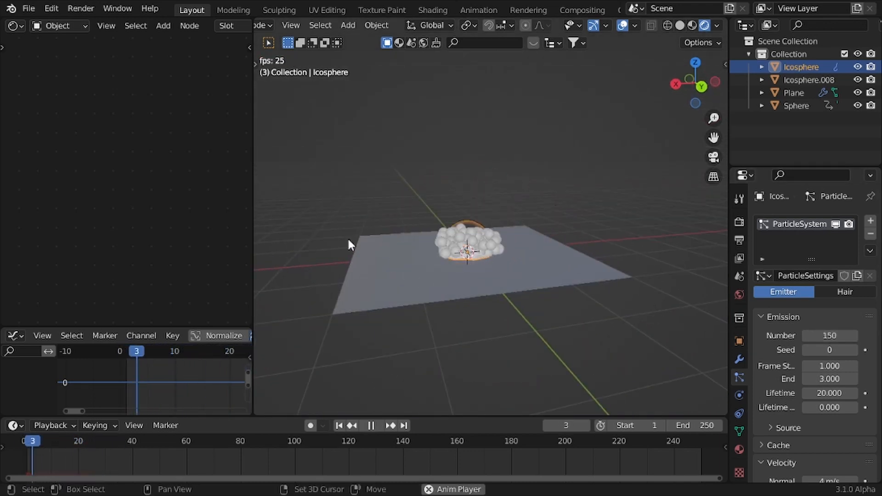
pyautogui.press('space')
pyautogui.hotkey('shift', 'Left')
# Scale the base ico sphere down slightly in object mode and apply its scale.
pyautogui.scroll(5, 347, 237)
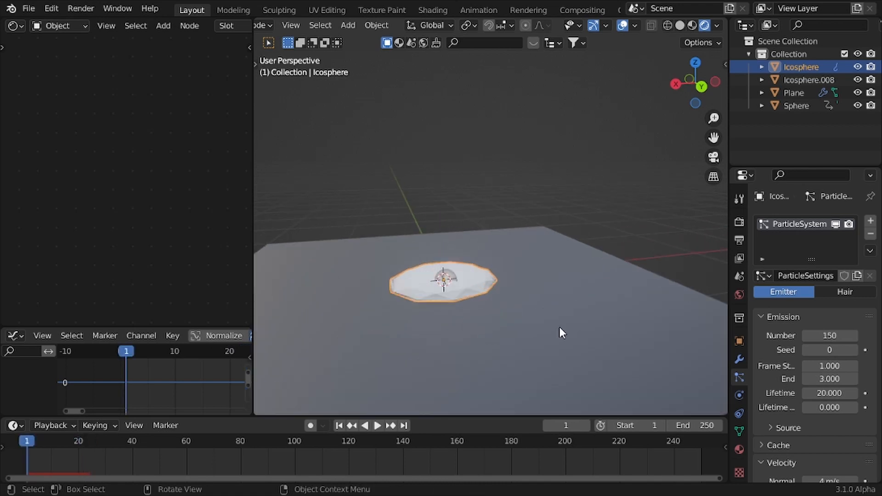
pyautogui.scroll(-10, 784, 366)
pyautogui.scroll(2, 418, 341)
pyautogui.press('Tab')
pyautogui.scroll(-3, 475, 319)
pyautogui.scroll(3, 487, 315)
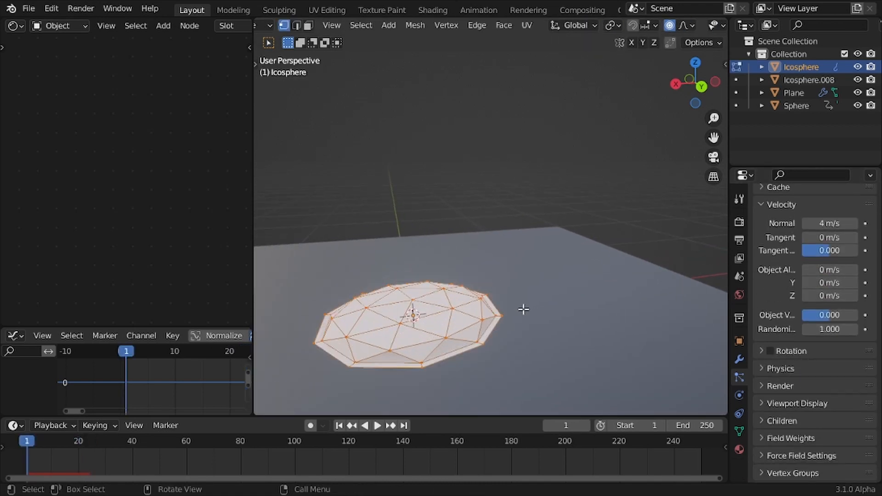
pyautogui.keyDown('shift'); pyautogui.moveTo(523, 309); pyautogui.dragTo(556, 283, button='middle'); pyautogui.keyUp('shift')
pyautogui.press('Tab')
pyautogui.press('s')
pyautogui.click(545, 309)
pyautogui.hotkey('ctrl', 'a')
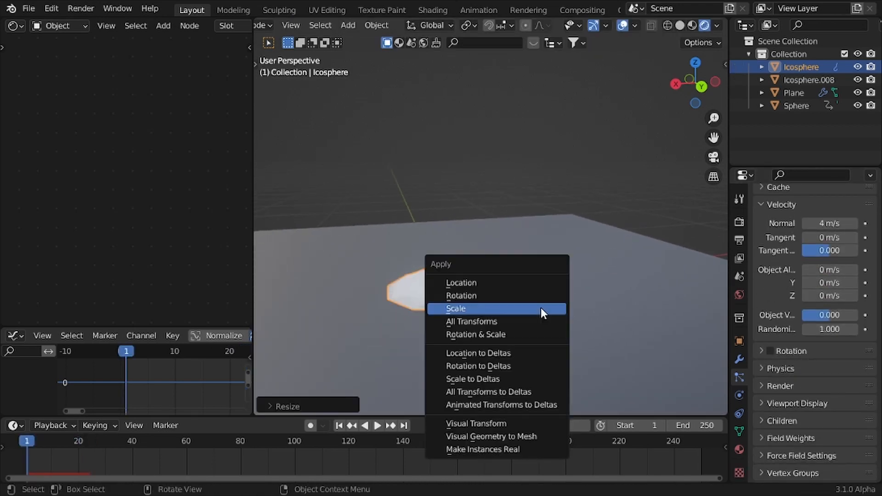
pyautogui.click(541, 308)
# Play the particle burst from the resized base and return to the first frame.
pyautogui.scroll(-2, 515, 300)
pyautogui.press('space')
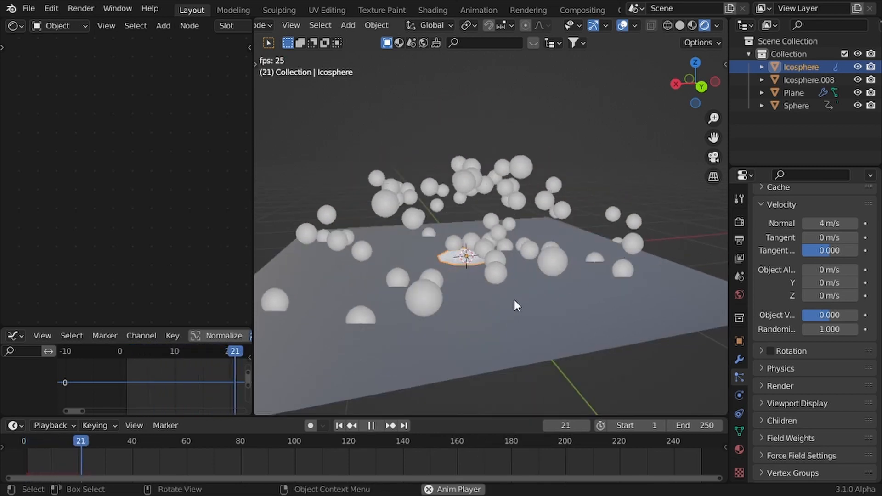
pyautogui.hotkey('shift', 'Left')
pyautogui.press('Escape')
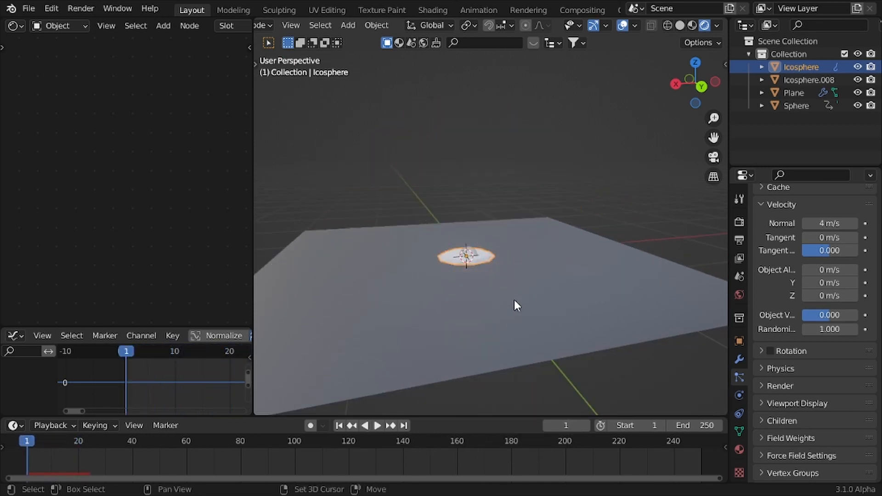
# Render the particles as Object using Icosphere.008 as the instance object, and play the animation.
pyautogui.click(814, 385)
pyautogui.scroll(-2, 848, 388)
pyautogui.click(840, 380)
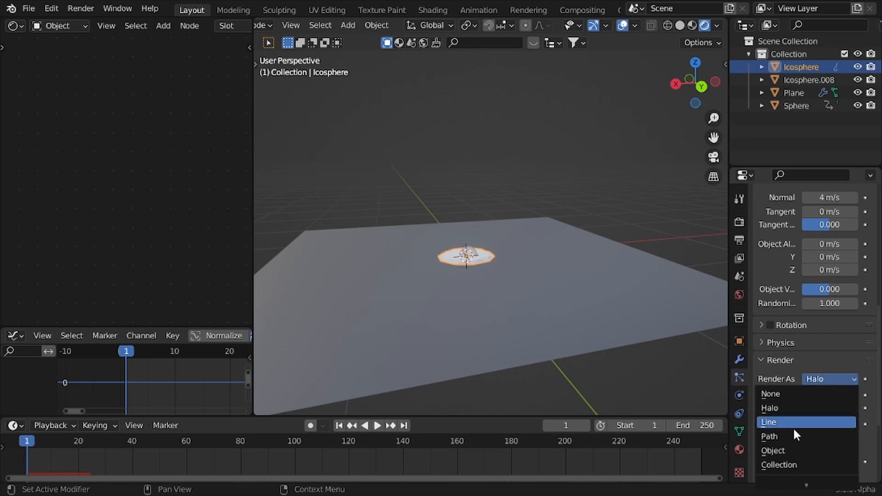
pyautogui.click(791, 450)
pyautogui.scroll(-2, 848, 450)
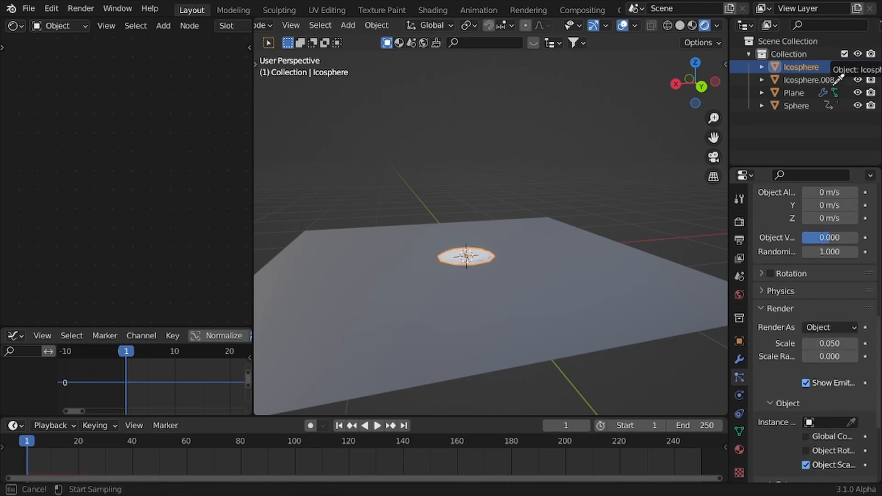
pyautogui.click(811, 83)
pyautogui.press('space')
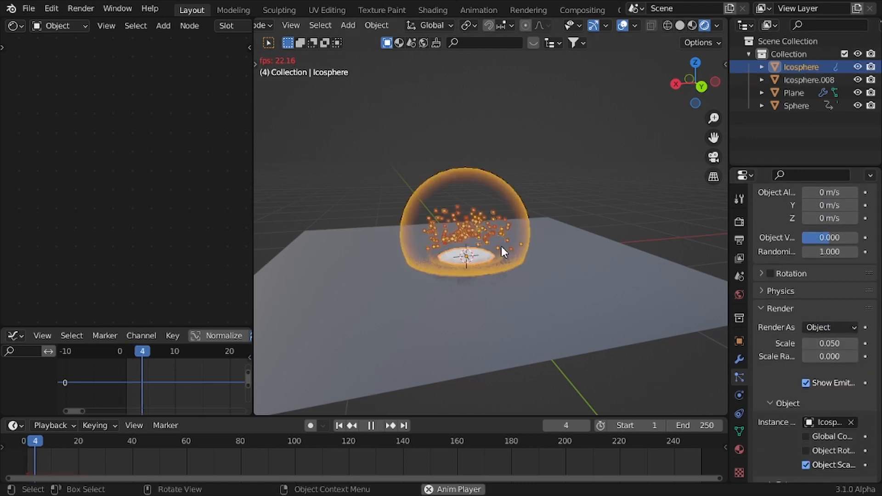
# Preview the particle burst from the first frame with viewport overlays hidden, viewing it from a different angle.
pyautogui.hotkey('alt', 'z')
pyautogui.hotkey('shift', 'alt', 'z')
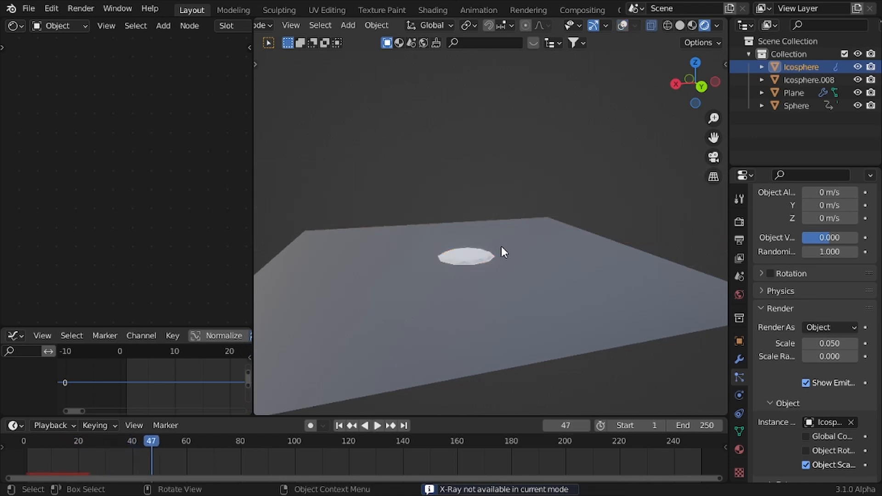
pyautogui.hotkey('shift', 'Left')
pyautogui.press('space')
pyautogui.press('Escape')
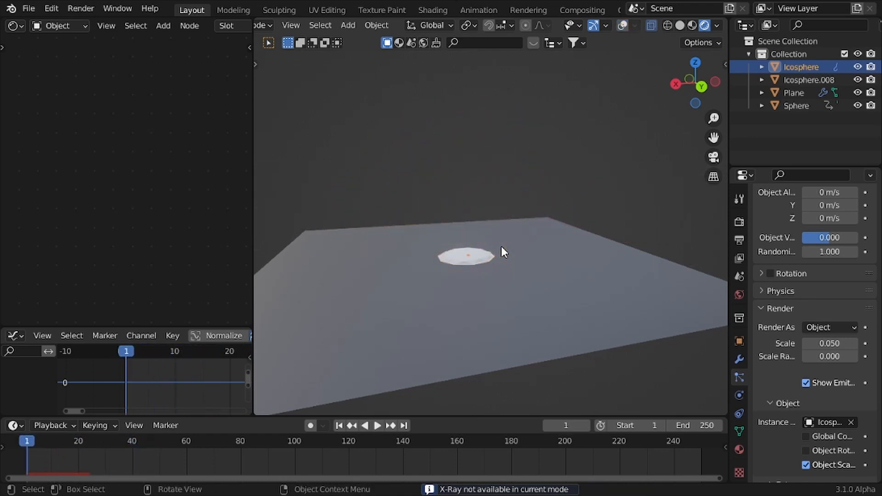
pyautogui.scroll(-2, 501, 247)
pyautogui.press('space')
pyautogui.moveTo(501, 246); pyautogui.dragTo(525, 274, button='middle')
pyautogui.scroll(3, 524, 274)
pyautogui.press('space')
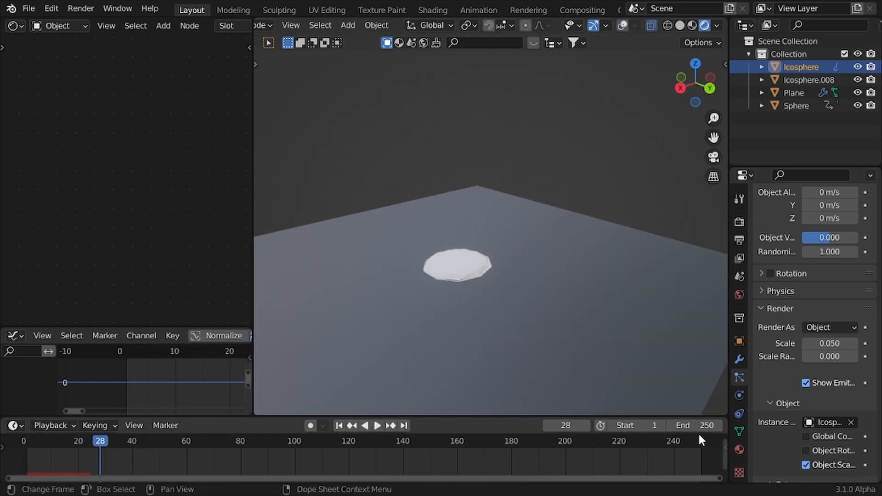
# Set the animation's end frame to 40 and watch the shortened loop play.
pyautogui.moveTo(703, 425); pyautogui.dragTo(611, 426)
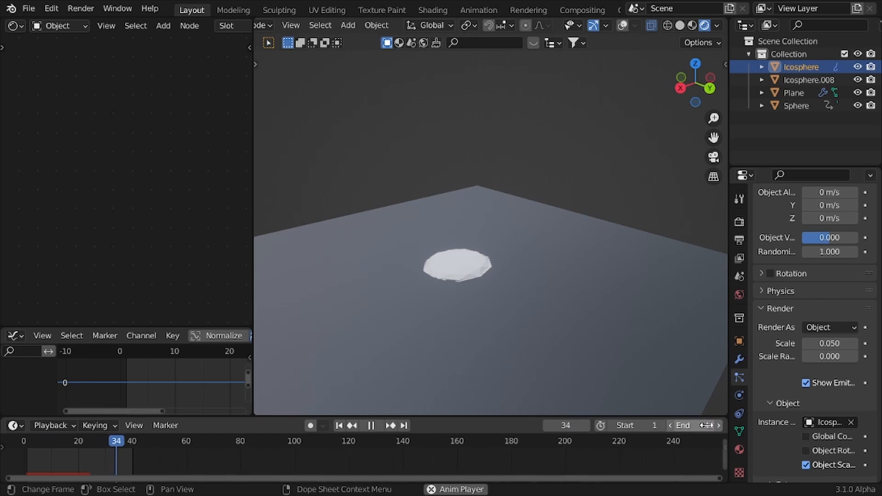
pyautogui.scroll(-3, 449, 255)
pyautogui.scroll(3, 475, 244)
pyautogui.moveTo(449, 256); pyautogui.dragTo(508, 256, button='middle')
pyautogui.scroll(-2, 476, 245)
pyautogui.press('space')
# Set the particle number to 100, replay the emission and return to the first frame.
pyautogui.scroll(12, 817, 370)
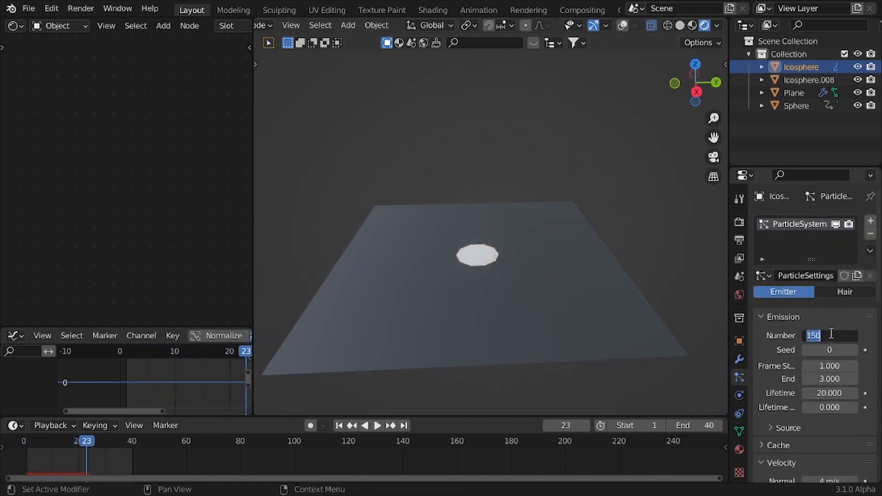
pyautogui.press('space')
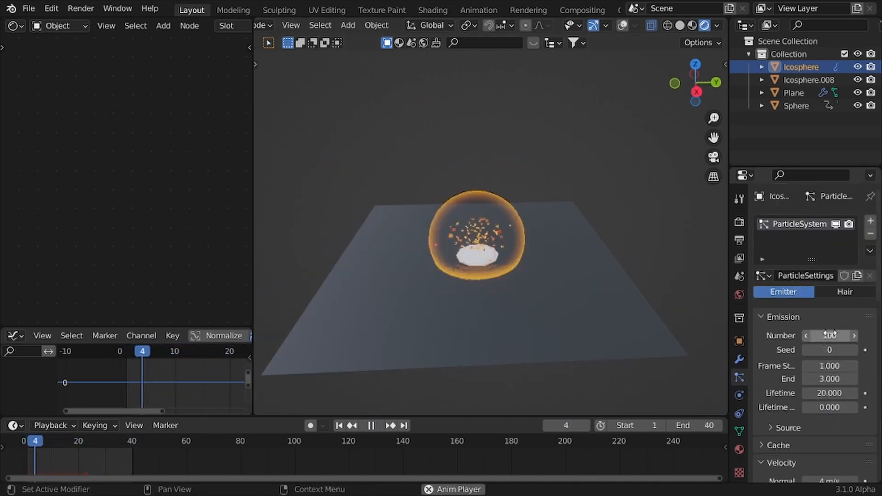
pyautogui.hotkey('shift', 'Left')
pyautogui.press('space')
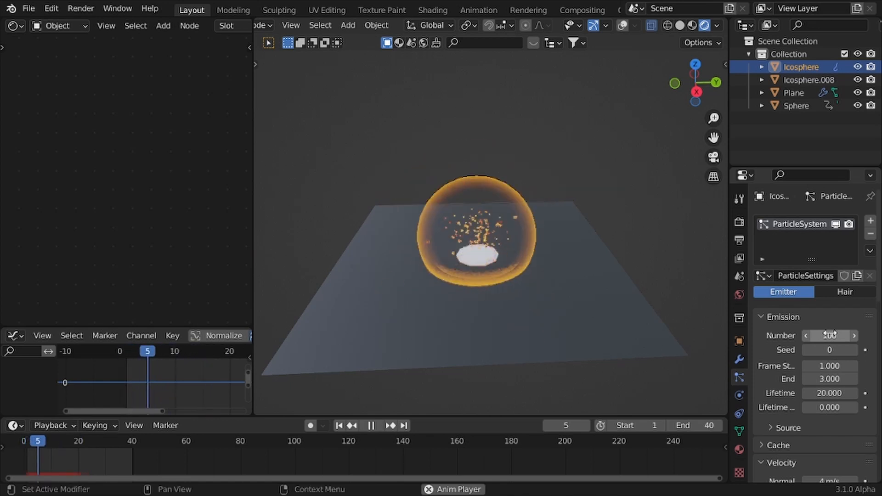
pyautogui.press('space')
pyautogui.hotkey('shift', 'Left')
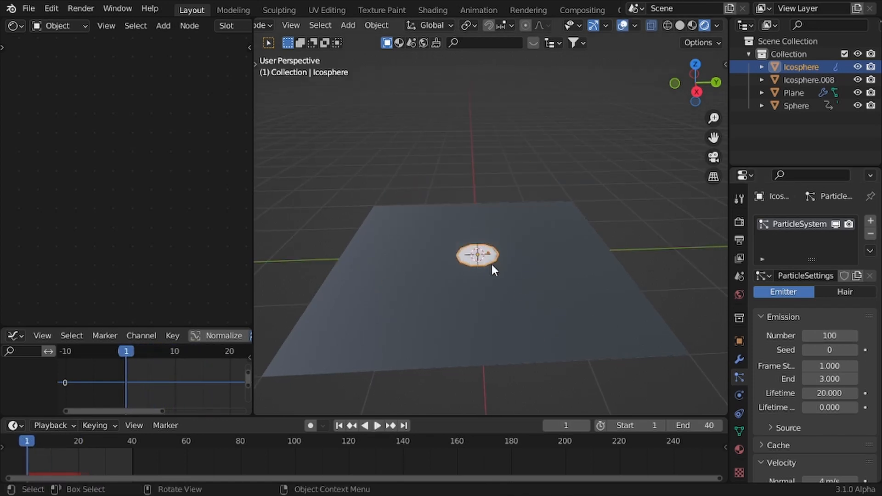
# Turn off Show Emitter for the base ico sphere's particles in both the render and viewport display settings.
pyautogui.scroll(-8, 842, 373)
pyautogui.scroll(-12, 780, 315)
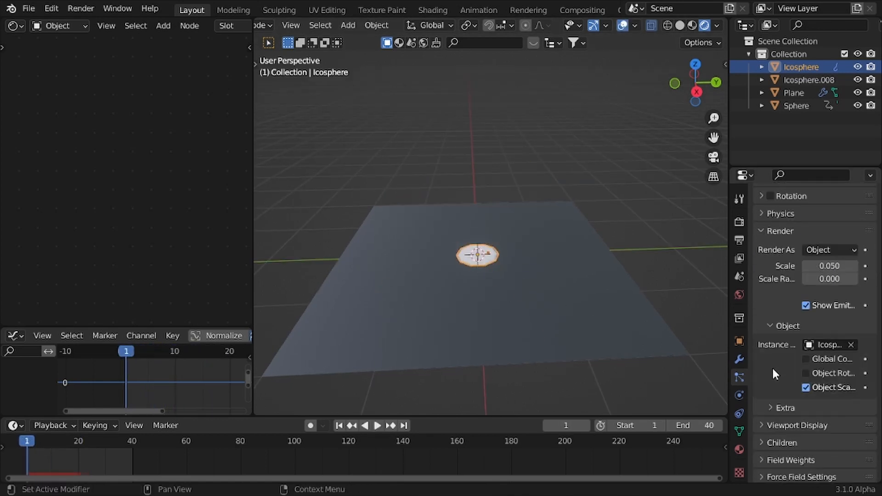
pyautogui.click(806, 306)
pyautogui.scroll(-3, 814, 343)
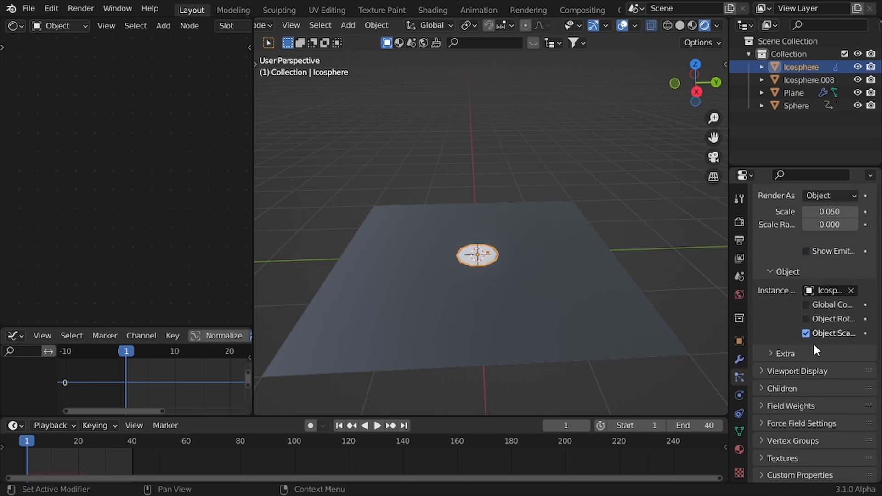
pyautogui.click(799, 372)
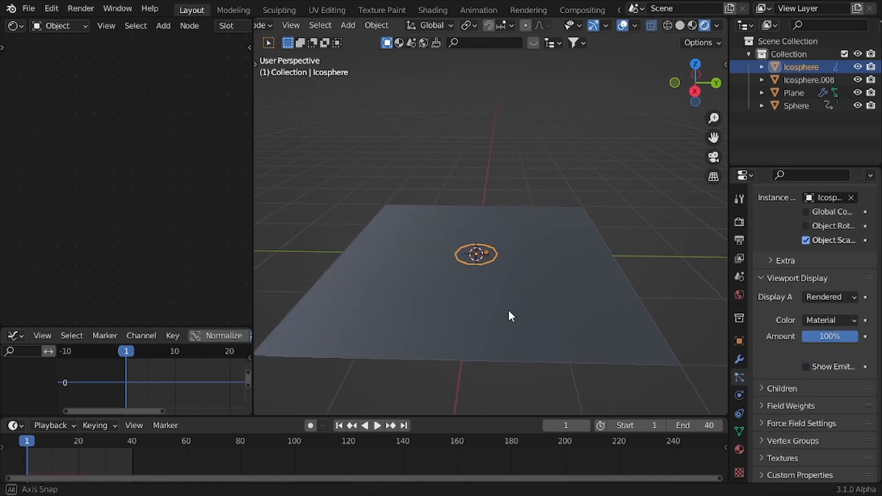
# Play the burst with the emitter hidden, then stop it and examine the base area from several angles with overlays shown.
pyautogui.moveTo(509, 308); pyautogui.dragTo(495, 301, button='middle')
pyautogui.hotkey('shift', 'space')
pyautogui.click(495, 304)
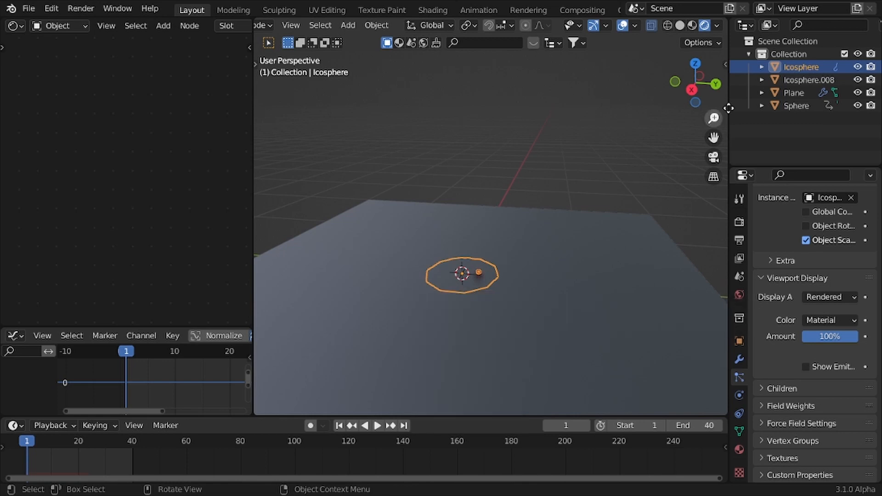
pyautogui.press('space')
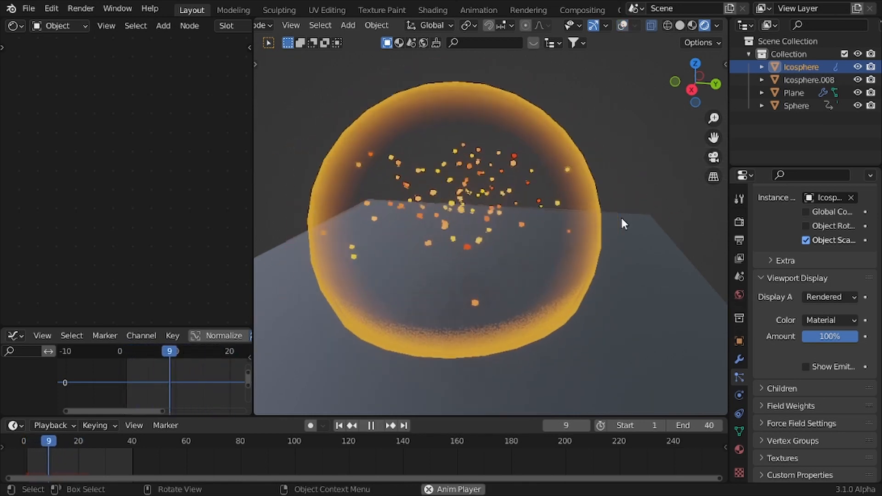
pyautogui.press('Escape')
pyautogui.hotkey('shift', 'alt', 'z')
pyautogui.moveTo(622, 219); pyautogui.dragTo(523, 241, button='middle')
pyautogui.scroll(-1, 523, 241)
pyautogui.scroll(4, 464, 247)
pyautogui.moveTo(465, 273); pyautogui.dragTo(466, 291, button='middle')
pyautogui.scroll(2, 464, 291)
pyautogui.keyDown('shift'); pyautogui.moveTo(456, 290); pyautogui.dragTo(471, 277, button='middle'); pyautogui.keyUp('shift')
pyautogui.scroll(-4, 481, 277)
pyautogui.moveTo(538, 217); pyautogui.dragTo(425, 226, button='middle')
pyautogui.hotkey('shift', 'a')
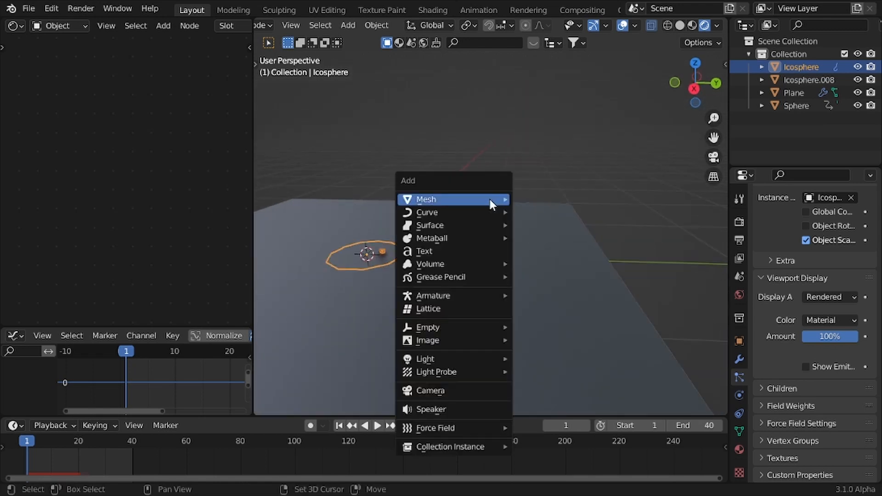
pyautogui.moveTo(491, 201)
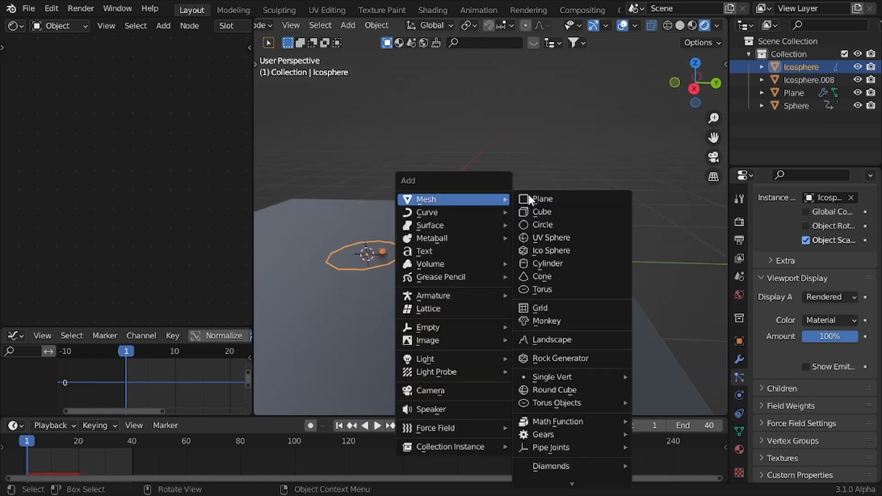
pyautogui.click(546, 249)
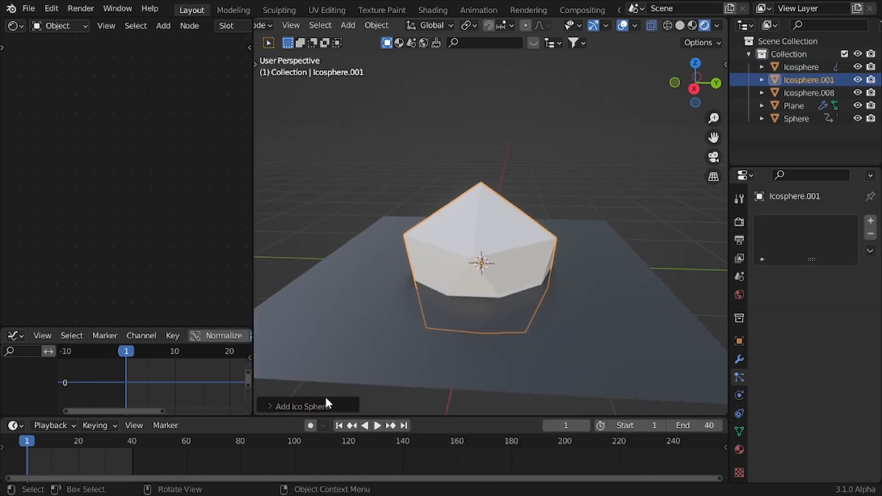
pyautogui.click(483, 243)
pyautogui.press('x')
pyautogui.click(482, 243)
# Add a new ico sphere mesh at the world origin and raise its subdivision level.
pyautogui.hotkey('shift', 'a')
pyautogui.moveTo(469, 203)
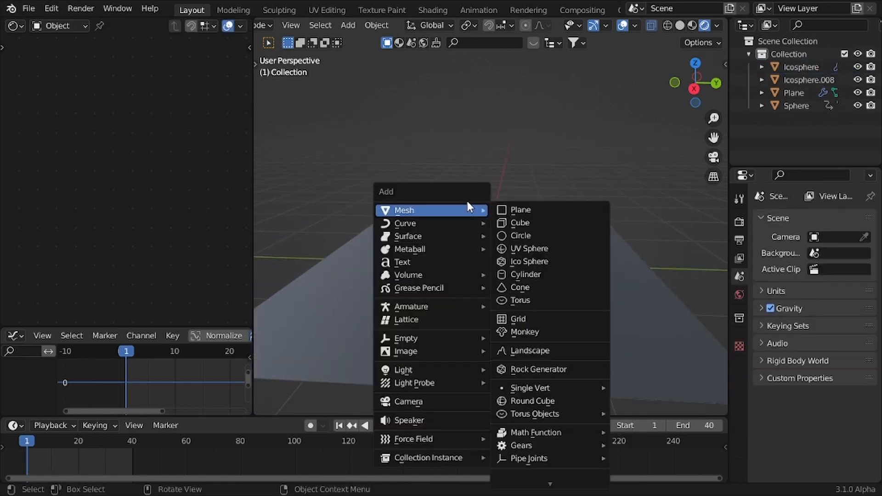
pyautogui.click(517, 260)
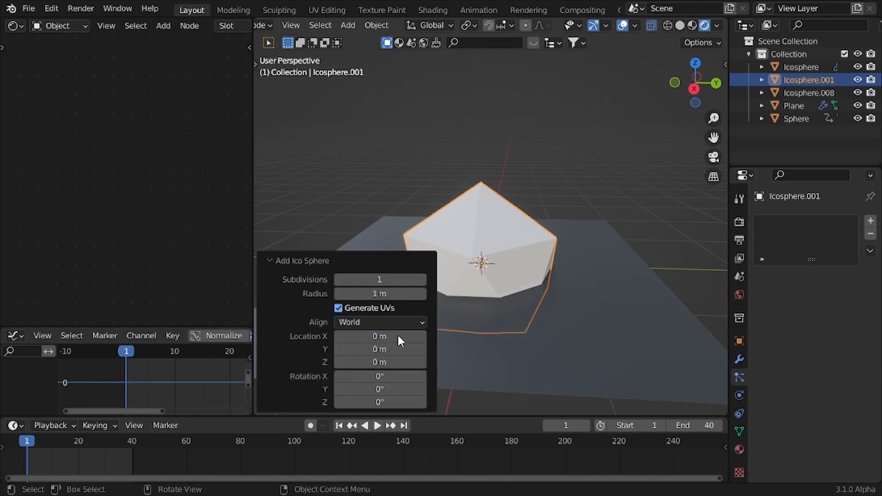
pyautogui.click(423, 280)
pyautogui.click(332, 260)
# Raise the new ico sphere about 2.7 m along Z and open its mesh in edit mode.
pyautogui.scroll(-4, 470, 272)
pyautogui.keyDown('shift'); pyautogui.moveTo(470, 272); pyautogui.dragTo(461, 300, button='middle'); pyautogui.keyUp('shift')
pyautogui.press('g')
pyautogui.press('z')
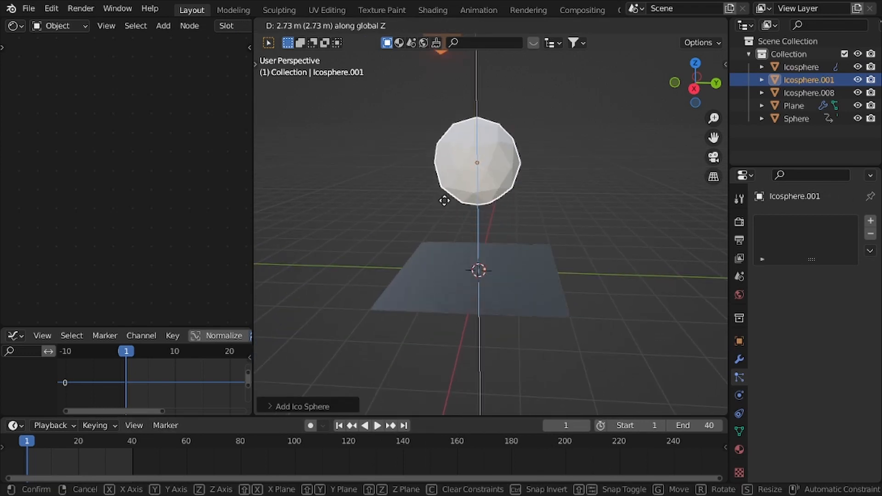
pyautogui.click(446, 199)
pyautogui.press('KP_Decimal')
pyautogui.scroll(-3, 486, 254)
pyautogui.press('Tab')
pyautogui.hotkey('alt', 'a')
pyautogui.scroll(-3, 489, 290)
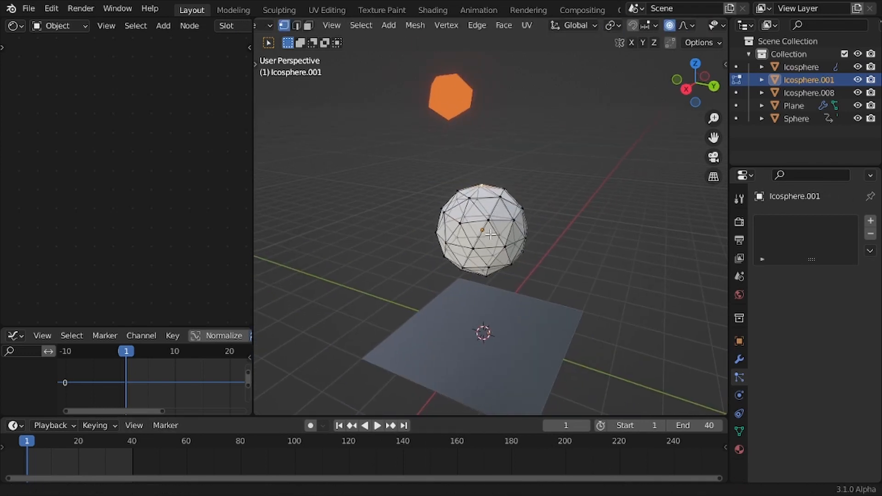
pyautogui.press('g')
pyautogui.press('z')
pyautogui.click(526, 232)
pyautogui.hotkey('ctrl', 'z')
# Stretch the ico sphere's top vertex upward along Z with smooth proportional editing to form a tall flame shape.
pyautogui.scroll(-6, 517, 262)
pyautogui.press('g')
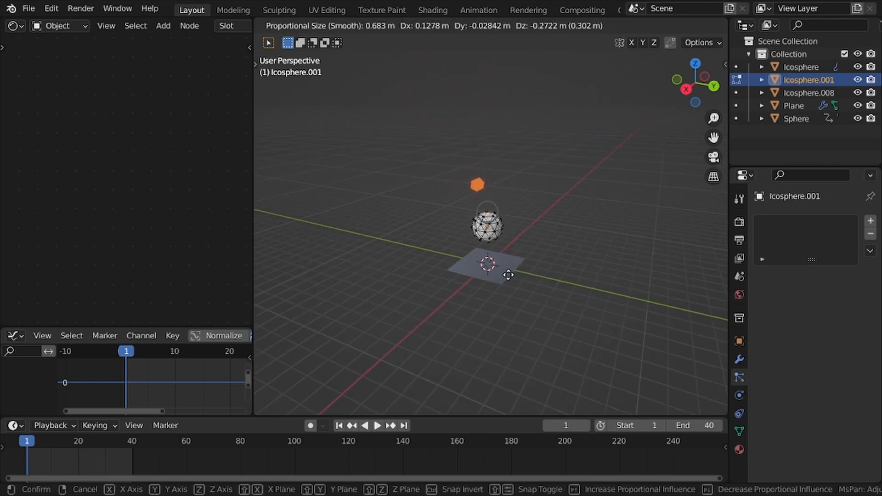
pyautogui.press('z')
pyautogui.scroll(-9, 509, 264)
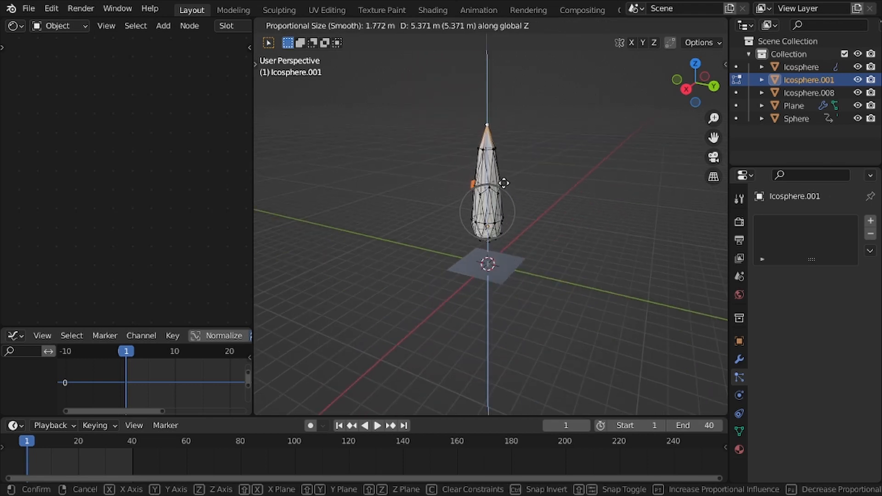
pyautogui.click(503, 161)
# Round off the flame's pointed tip with a two-segment vertex bevel and inspect the shape in object mode.
pyautogui.scroll(8, 461, 268)
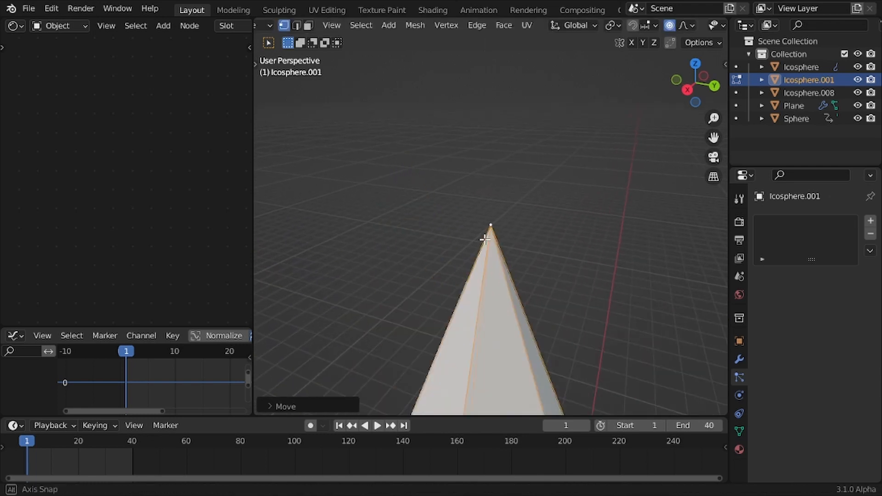
pyautogui.moveTo(485, 239); pyautogui.dragTo(532, 278, button='middle')
pyautogui.scroll(-5, 526, 303)
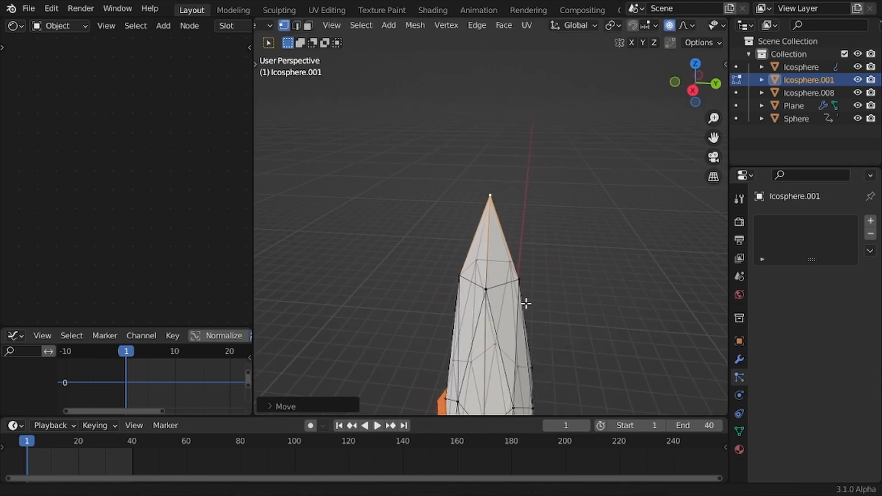
pyautogui.hotkey('ctrl', 'shift', 'b')
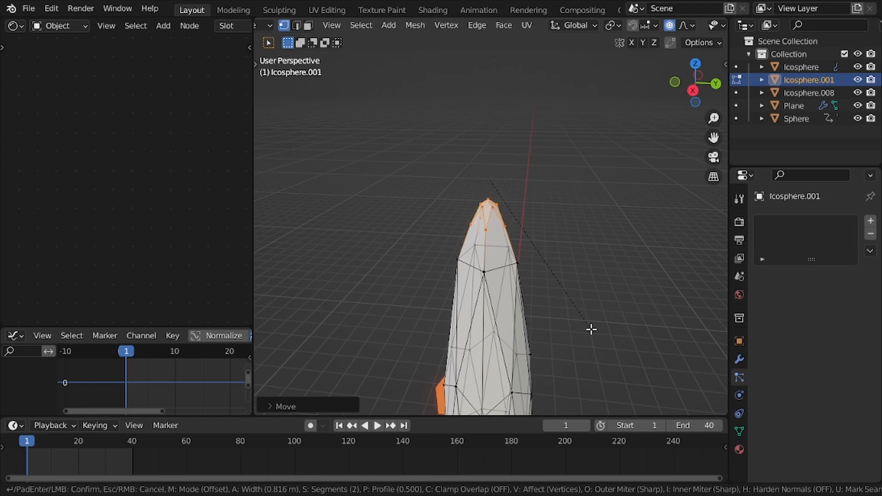
pyautogui.click(586, 325)
pyautogui.scroll(-3, 569, 317)
pyautogui.press('Tab')
pyautogui.moveTo(552, 311); pyautogui.dragTo(548, 289, button='middle')
pyautogui.scroll(-3, 442, 304)
pyautogui.hotkey('shift', 'alt', 'z')
pyautogui.hotkey('shift', 'alt', 'z')
# Select the flame's tip in edit mode and shift it slightly sideways with proportional editing to bend the shape.
pyautogui.press('Tab')
pyautogui.scroll(4, 547, 299)
pyautogui.moveTo(483, 182); pyautogui.dragTo(495, 203)
pyautogui.keyDown('shift'); pyautogui.moveTo(522, 233); pyautogui.dragTo(519, 177, button='middle'); pyautogui.keyUp('shift')
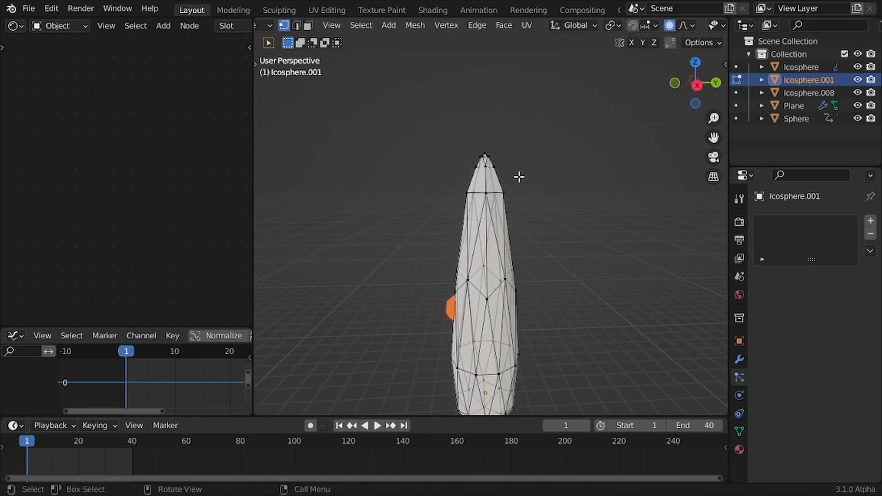
pyautogui.scroll(-4, 575, 343)
pyautogui.press('g')
pyautogui.click(558, 323)
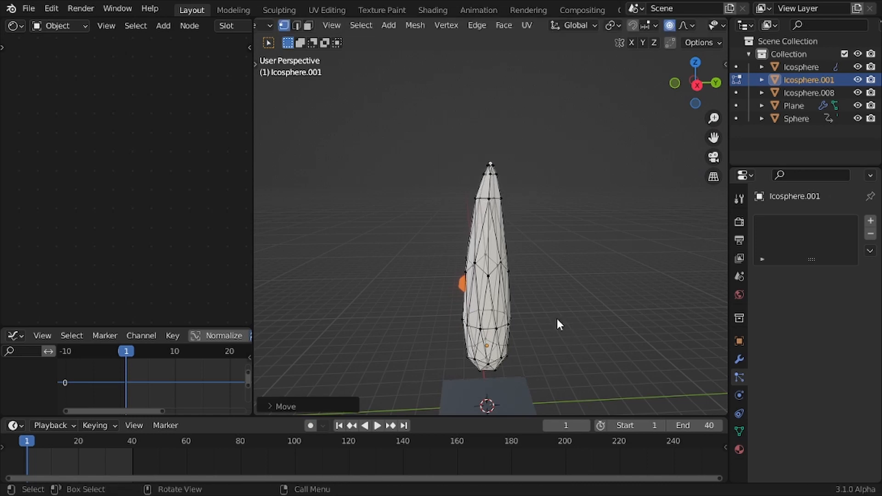
# Return to object mode and clear the flame object's location.
pyautogui.press('Tab')
pyautogui.scroll(2, 499, 261)
pyautogui.hotkey('alt', 'g')
pyautogui.scroll(3, 512, 277)
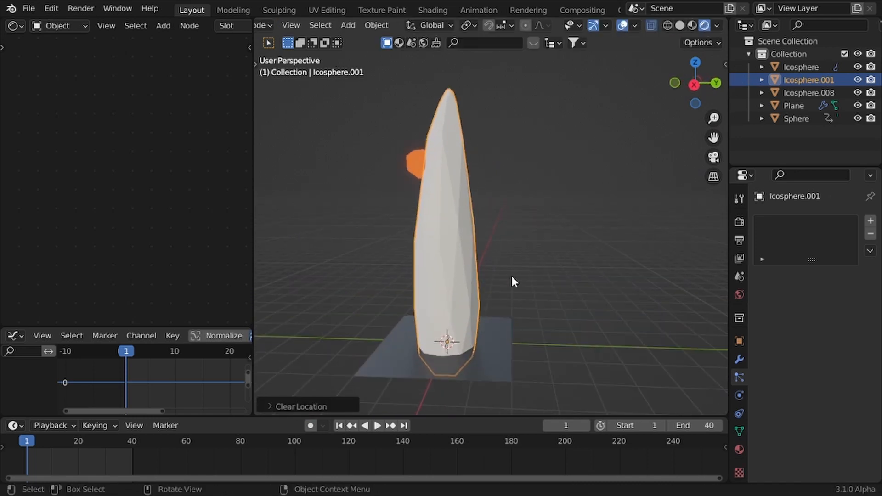
pyautogui.scroll(2, 506, 267)
pyautogui.scroll(2, 600, 302)
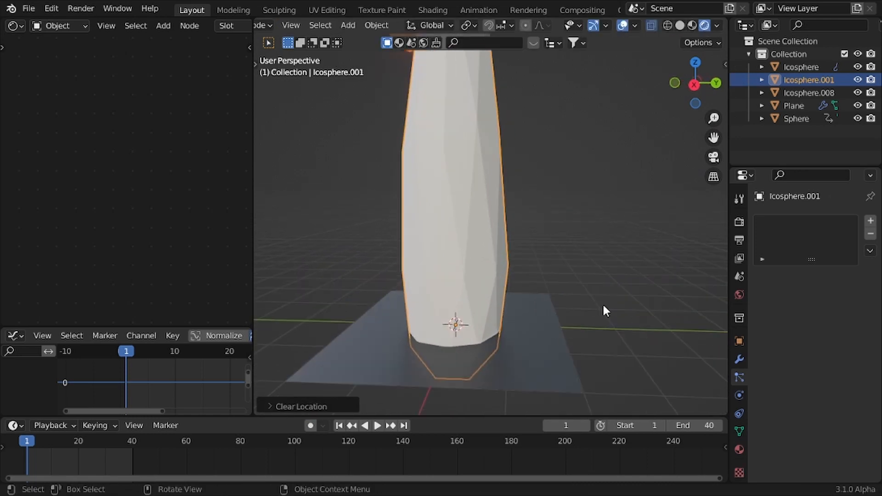
# Scale the flame down and move it about 4.2 m along Y, clear of the ground plane.
pyautogui.press('s')
pyautogui.click(500, 317)
pyautogui.press('g')
pyautogui.press('y')
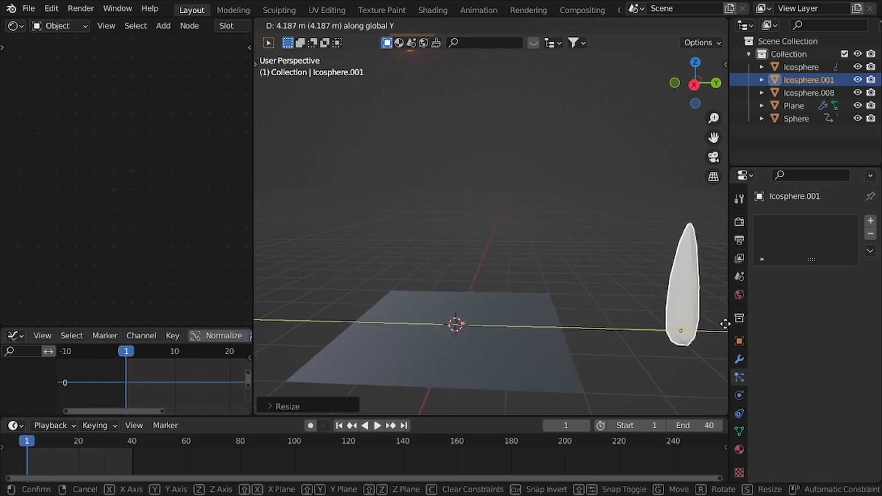
pyautogui.click(724, 323)
# Apply smooth shading to the flame object.
pyautogui.keyDown('shift'); pyautogui.moveTo(648, 325); pyautogui.dragTo(550, 299, button='middle'); pyautogui.keyUp('shift')
pyautogui.scroll(1, 609, 328)
pyautogui.scroll(2, 636, 322)
pyautogui.rightClick(443, 228)
pyautogui.click(442, 228)
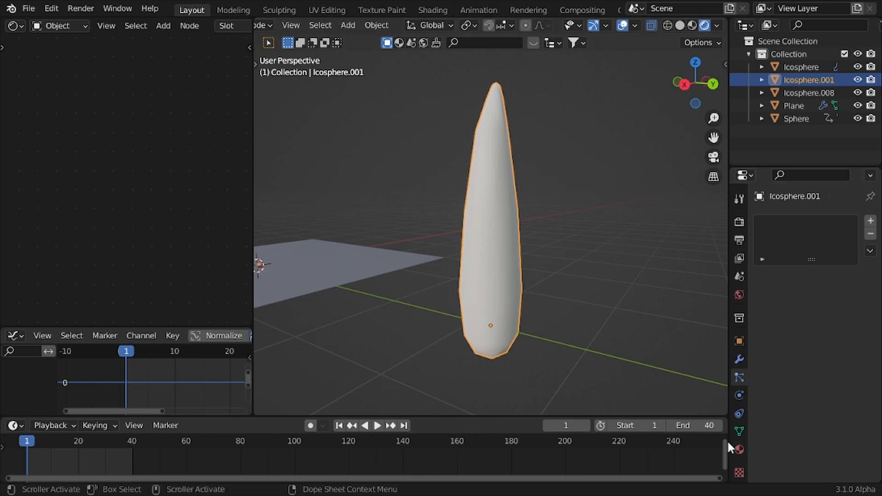
# Create a new material on the flame object and name it Fire.
pyautogui.click(738, 449)
pyautogui.click(799, 276)
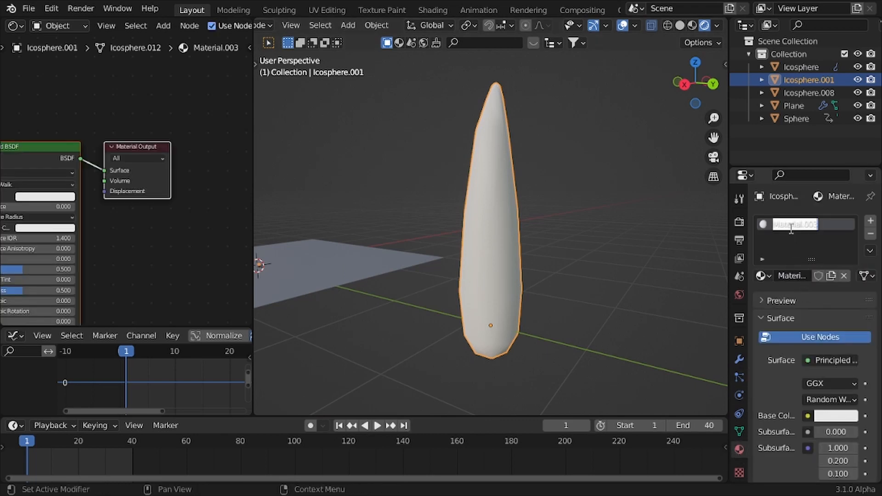
pyautogui.scroll(-4, 181, 317)
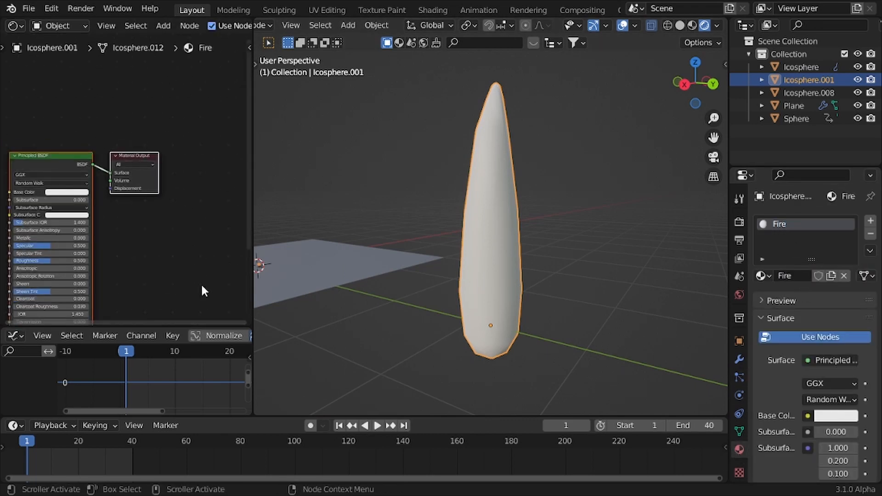
# Replace the Fire material's Principled BSDF with an Emission node beside the Material Output.
pyautogui.scroll(-3, 18, 186)
pyautogui.click(76, 166)
pyautogui.moveTo(76, 166); pyautogui.dragTo(76, 207, button='middle')
pyautogui.scroll(5, 75, 207)
pyautogui.press('x')
pyautogui.hotkey('shift', 'a')
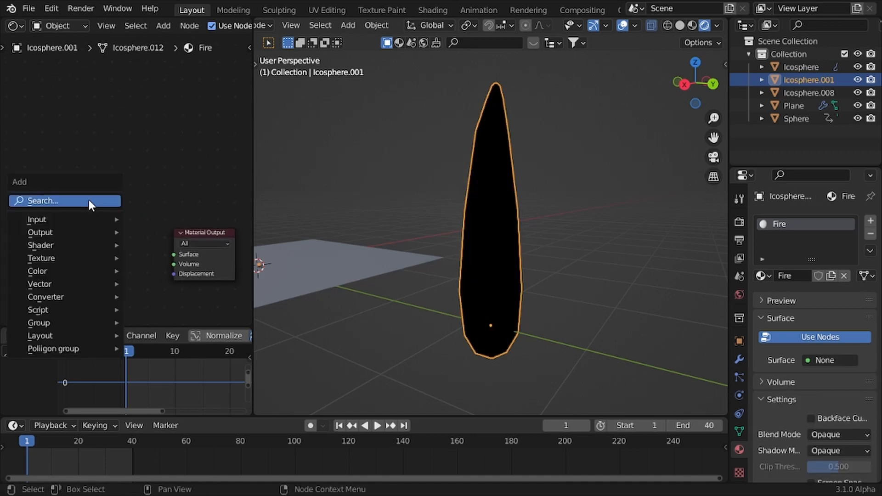
pyautogui.click(87, 198)
pyautogui.write('em')
pyautogui.press('Return')
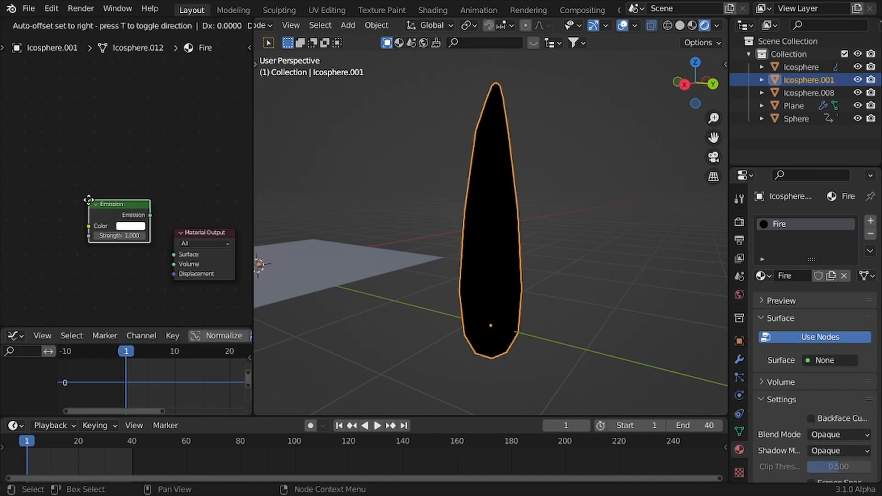
pyautogui.click(95, 209)
# Enable backface culling and set the blend mode to Alpha Blend in the Fire material's settings.
pyautogui.scroll(-10, 812, 341)
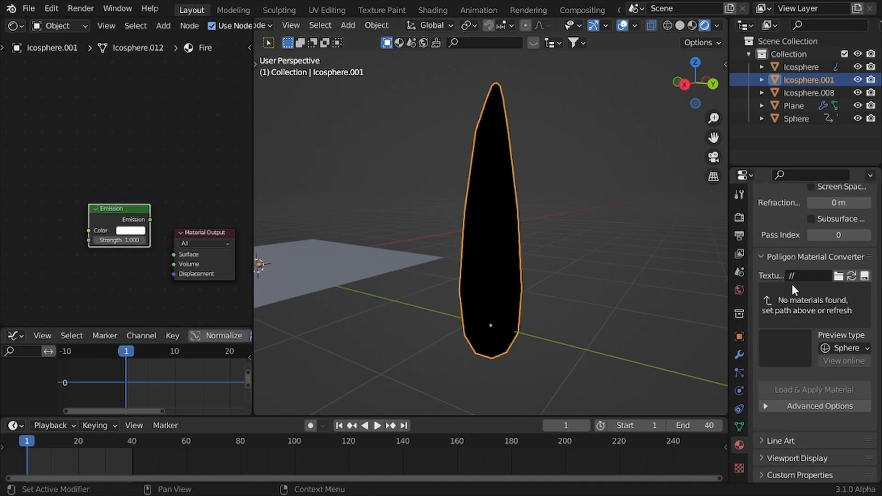
pyautogui.scroll(6, 802, 289)
pyautogui.click(825, 292)
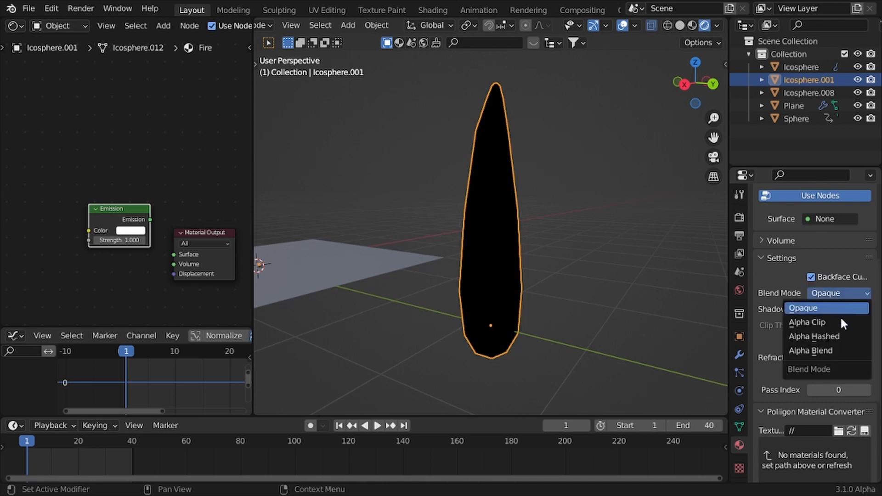
pyautogui.click(837, 346)
# Move the Emission node away from the Material Output and connect it to the Surface input.
pyautogui.moveTo(129, 217); pyautogui.dragTo(82, 231)
pyautogui.keyDown('ctrl'); pyautogui.keyDown('shift'); pyautogui.click(105, 218); pyautogui.keyUp('shift'); pyautogui.keyUp('ctrl')
pyautogui.moveTo(89, 230); pyautogui.dragTo(111, 178, button='middle')
pyautogui.scroll(1, 113, 177)
pyautogui.hotkey('shift', 'a')
pyautogui.write('s')
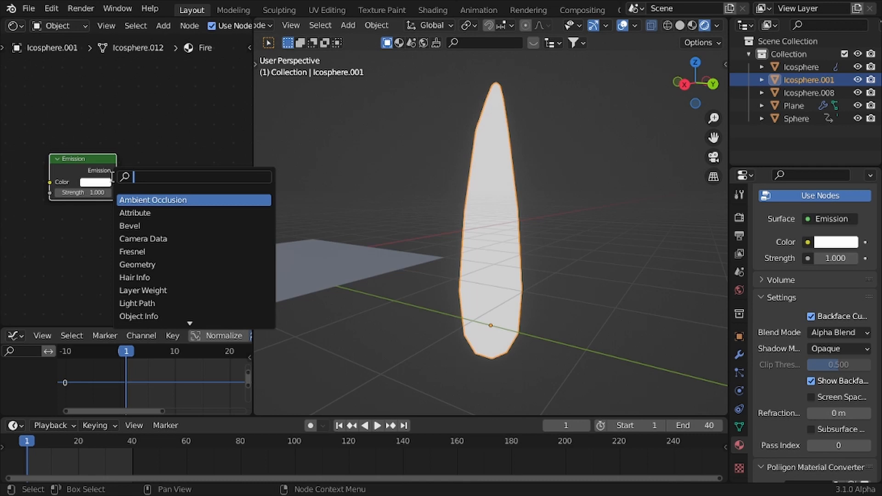
pyautogui.write('tran')
pyautogui.press('Return')
pyautogui.rightClick(99, 222)
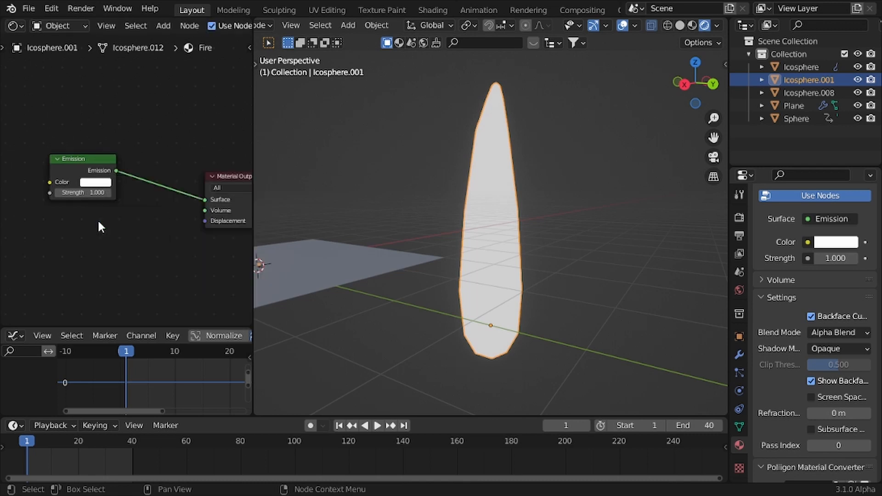
# Add a Transparent BSDF node below the Emission node.
pyautogui.hotkey('shift', 'a')
pyautogui.write('stransp')
pyautogui.press('Return')
pyautogui.click(37, 229)
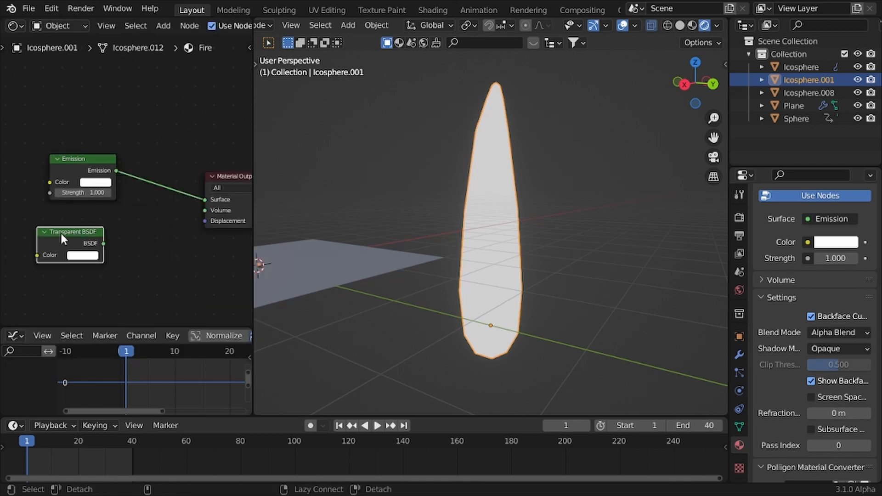
pyautogui.keyDown('alt'); pyautogui.moveTo(62, 238); pyautogui.dragTo(234, 207, button='right'); pyautogui.keyUp('alt')
pyautogui.scroll(1, 186, 232)
pyautogui.hotkey('shift', 'a')
pyautogui.press('Escape')
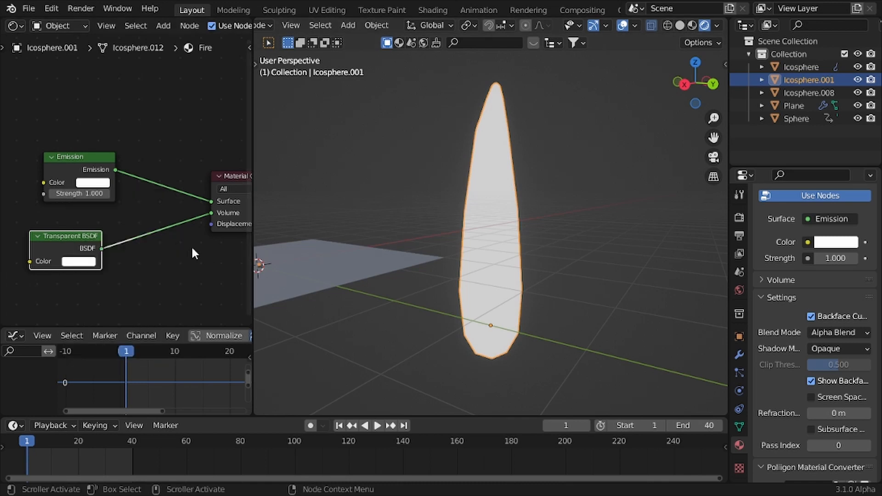
# Combine the Emission and Transparent BSDF nodes through a Mix Shader and set its factor to 1.000.
pyautogui.hotkey('shift', 'a')
pyautogui.write('s')
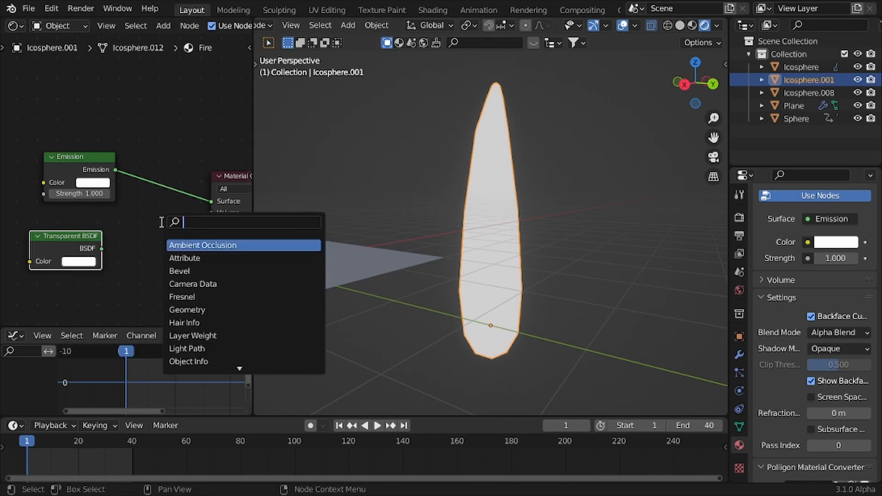
pyautogui.write('mix s')
pyautogui.press('Return')
pyautogui.click(159, 178)
pyautogui.keyDown('alt'); pyautogui.moveTo(90, 246); pyautogui.dragTo(194, 218, button='right'); pyautogui.keyUp('alt')
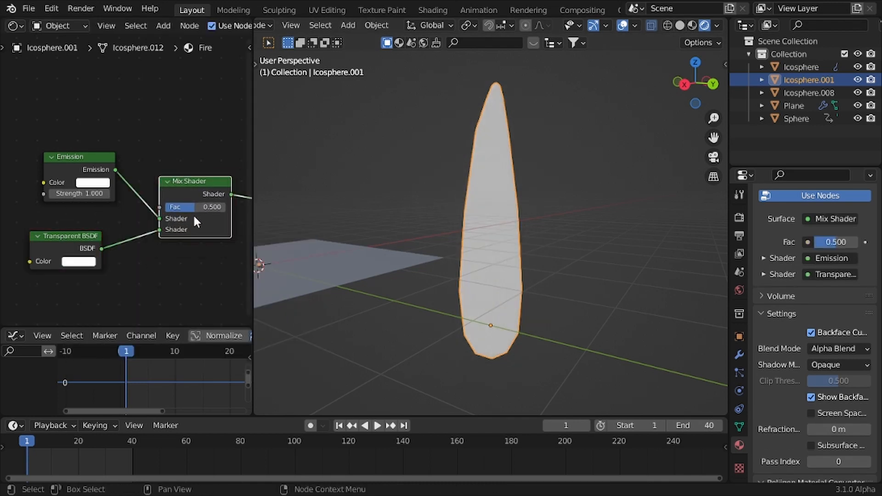
pyautogui.moveTo(193, 208); pyautogui.dragTo(233, 207)
# Add a Fresnel node above the Emission node, feeding the Mix Shader's factor.
pyautogui.hotkey('shift', 'a')
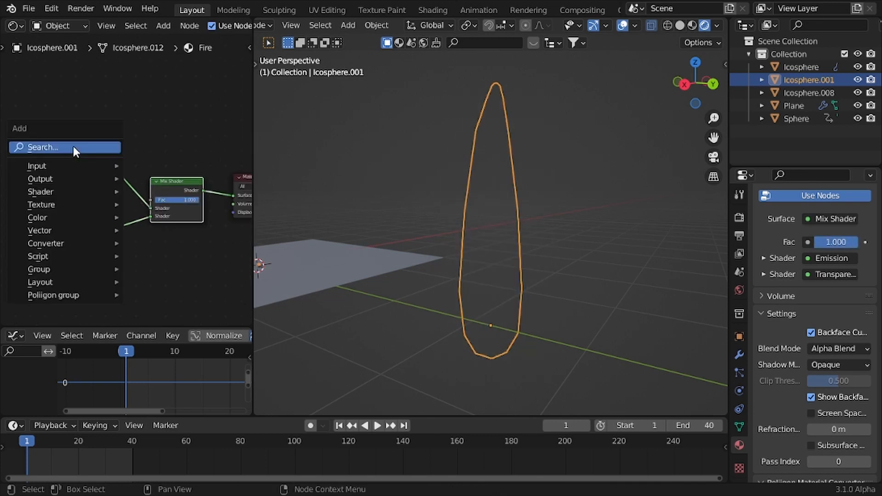
pyautogui.click(75, 147)
pyautogui.write('fr')
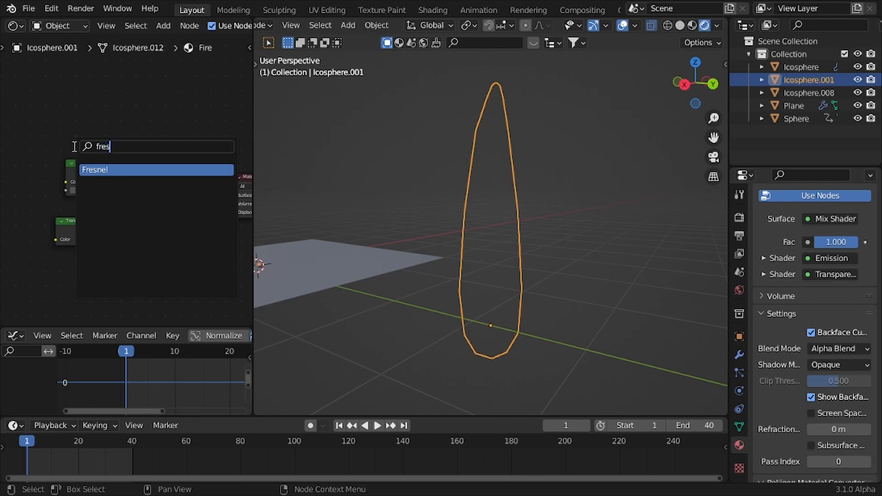
pyautogui.write('es')
pyautogui.press('Return')
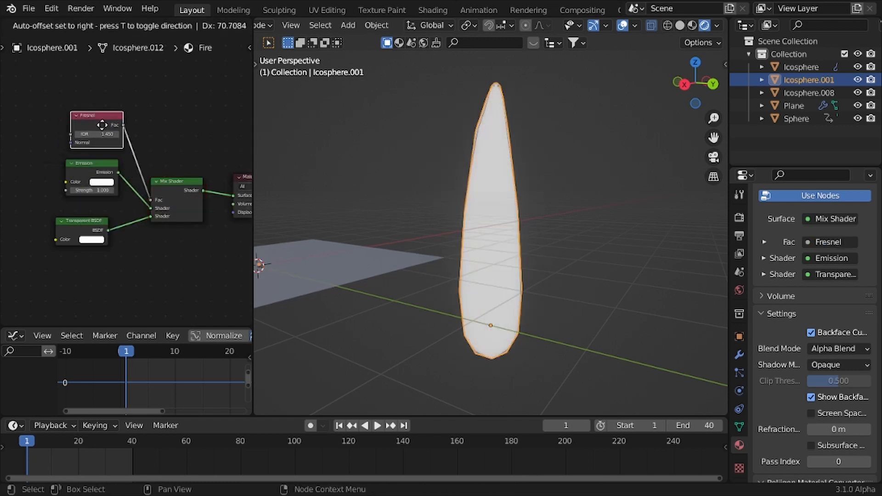
pyautogui.click(102, 124)
# Hide the viewport overlays and preview the Fresnel node's output on the flame.
pyautogui.hotkey('shift', 'alt', 'z')
pyautogui.scroll(1, 164, 188)
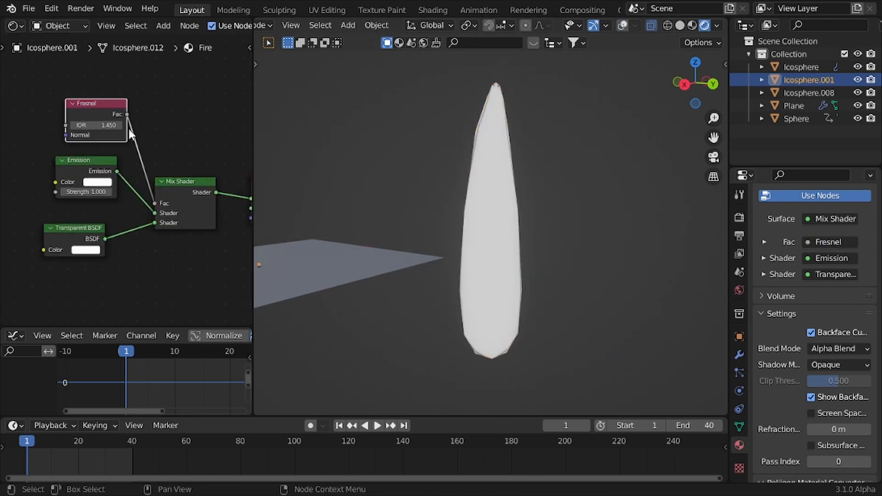
pyautogui.keyDown('ctrl'); pyautogui.keyDown('shift'); pyautogui.click(114, 121); pyautogui.keyUp('shift'); pyautogui.keyUp('ctrl')
# Add a ColorRamp node next to the Fresnel node.
pyautogui.hotkey('shift', 'a')
pyautogui.click(115, 121)
pyautogui.write('co')
pyautogui.press('Return')
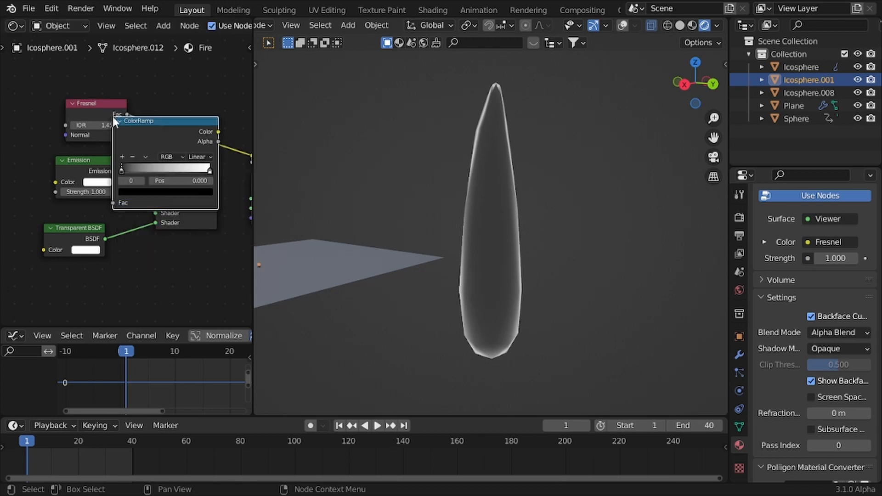
pyautogui.click(114, 120)
pyautogui.scroll(-1, 122, 118)
pyautogui.press('g')
pyautogui.click(108, 98)
pyautogui.scroll(-1, 152, 133)
pyautogui.moveTo(209, 160); pyautogui.dragTo(142, 158, button='middle')
pyautogui.scroll(-1, 144, 194)
pyautogui.hotkey('ctrl', 'z')
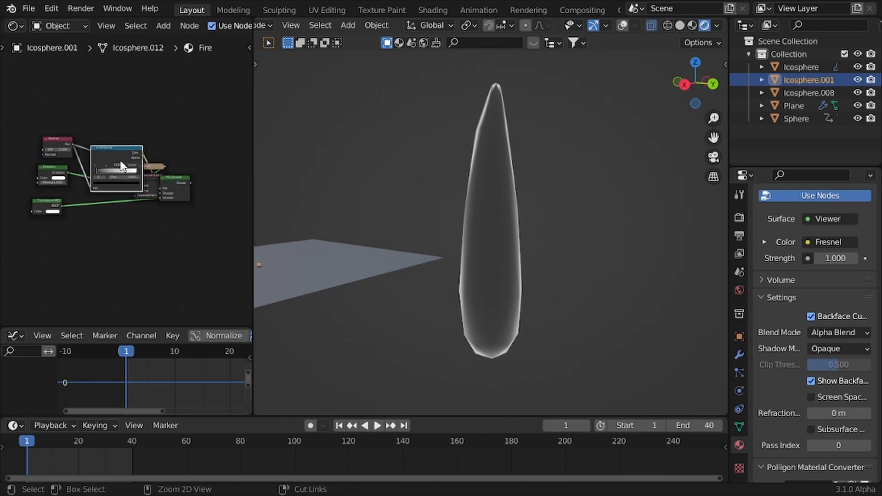
pyautogui.hotkey('ctrl', 'z')
# Arrange the ColorRamp between the Fresnel and Mix Shader nodes, feed it from the Fresnel factor, and preview its colour output.
pyautogui.moveTo(72, 159); pyautogui.dragTo(163, 168, button='middle')
pyautogui.moveTo(83, 103); pyautogui.dragTo(165, 244)
pyautogui.press('g')
pyautogui.click(52, 241)
pyautogui.click(105, 149)
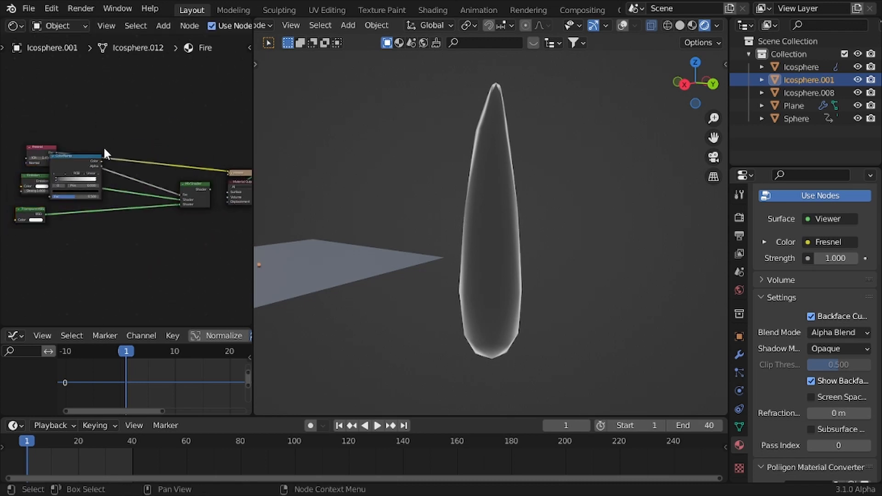
pyautogui.moveTo(60, 159); pyautogui.dragTo(97, 153)
pyautogui.scroll(1, 129, 179)
pyautogui.moveTo(138, 192); pyautogui.dragTo(148, 179)
pyautogui.scroll(2, 138, 157)
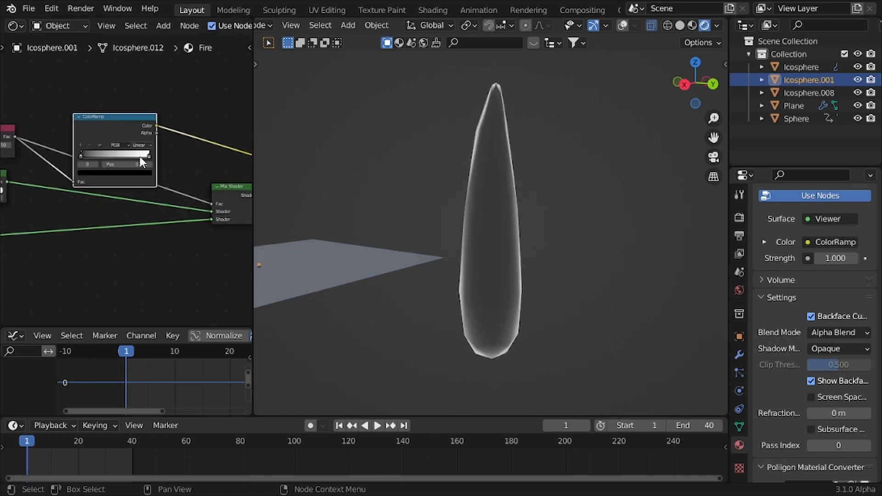
# Move the ColorRamp's black stop to 0.064 and swap the two shader inputs of the Mix Shader.
pyautogui.moveTo(81, 156); pyautogui.dragTo(85, 156)
pyautogui.moveTo(57, 160); pyautogui.dragTo(25, 150, button='middle')
pyautogui.moveTo(181, 206); pyautogui.dragTo(180, 203)
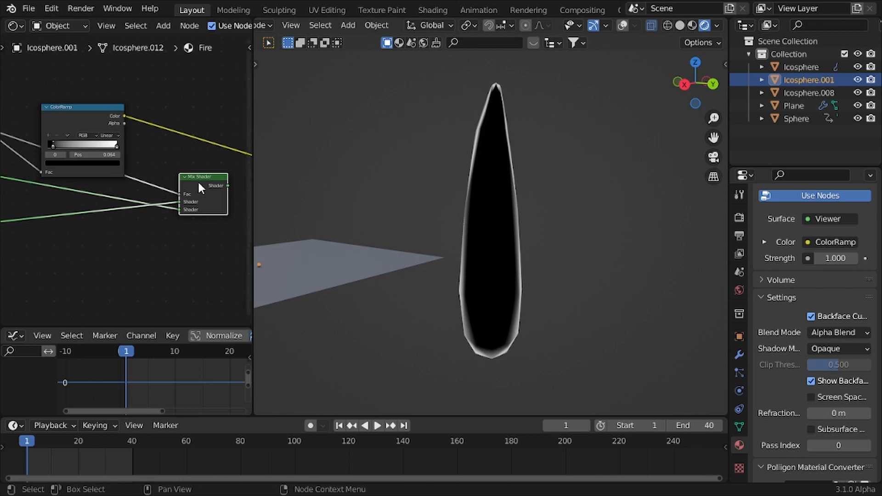
# Send the Mix Shader to the material output again and show the viewport overlays.
pyautogui.keyDown('ctrl'); pyautogui.keyDown('shift'); pyautogui.click(200, 177); pyautogui.keyUp('shift'); pyautogui.keyUp('ctrl')
pyautogui.moveTo(367, 183); pyautogui.dragTo(425, 192, button='middle')
pyautogui.hotkey('shift', 'alt', 'z')
pyautogui.scroll(3, 426, 192)
pyautogui.scroll(4, 109, 169)
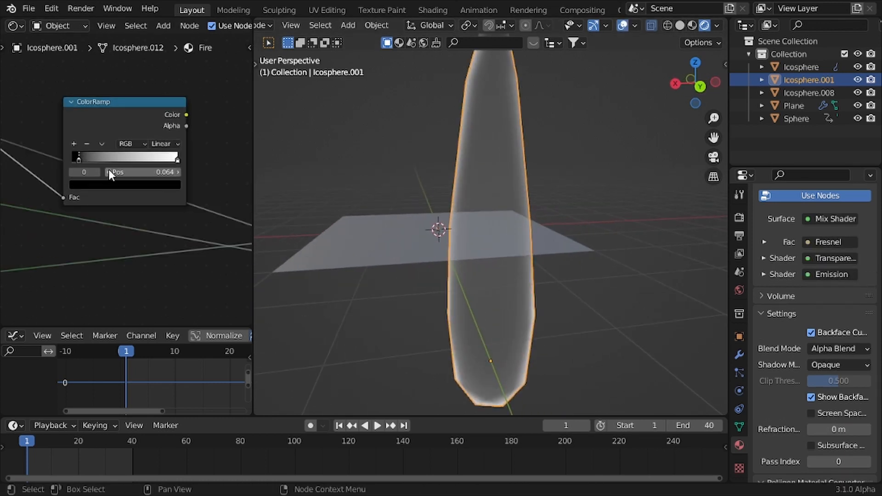
# Move the ColorRamp's black stop to 0.032 and its white stop to 0.336.
pyautogui.moveTo(100, 197); pyautogui.dragTo(95, 197)
pyautogui.moveTo(226, 200); pyautogui.dragTo(197, 192, button='middle')
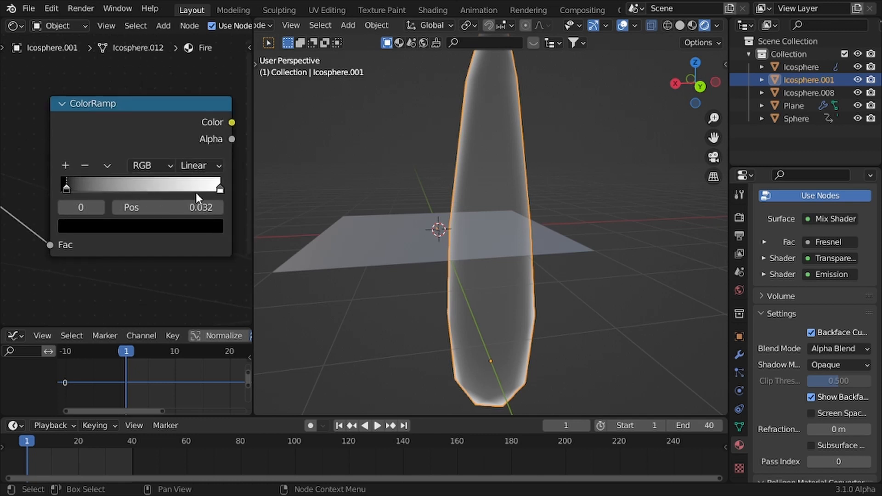
pyautogui.moveTo(219, 191); pyautogui.dragTo(201, 192)
pyautogui.scroll(-4, 165, 146)
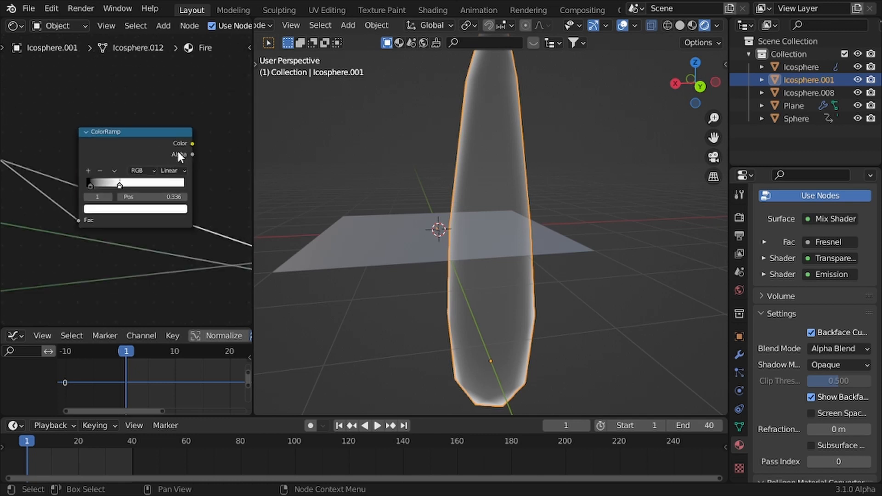
# Connect the ColorRamp's colour output to the Mix Shader's factor and move the white stop to 0.100.
pyautogui.moveTo(133, 137); pyautogui.dragTo(202, 224)
pyautogui.press('KP_Decimal')
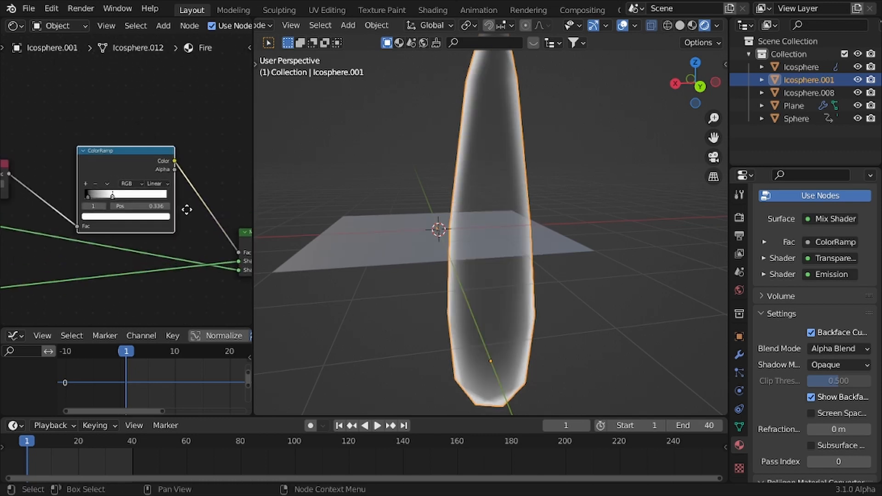
pyautogui.moveTo(73, 205)
pyautogui.mouseDown()
pyautogui.moveTo(102, 205)
pyautogui.moveTo(78, 205)
pyautogui.mouseUp()
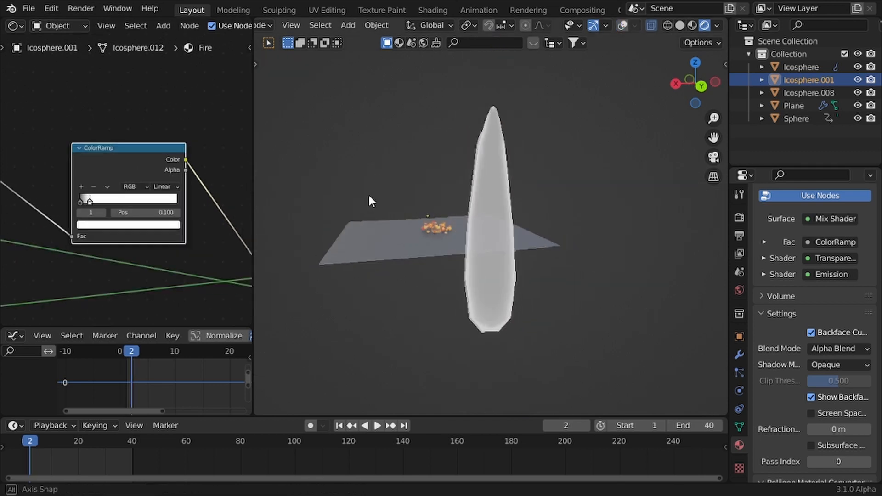
# Rearrange the shader nodes so the Transparent BSDF sits directly above the Emission node.
pyautogui.moveTo(368, 193)
pyautogui.mouseDown(button='middle')
pyautogui.moveTo(382, 209)
pyautogui.moveTo(360, 191)
pyautogui.mouseUp(button='middle')
pyautogui.scroll(1, 506, 198)
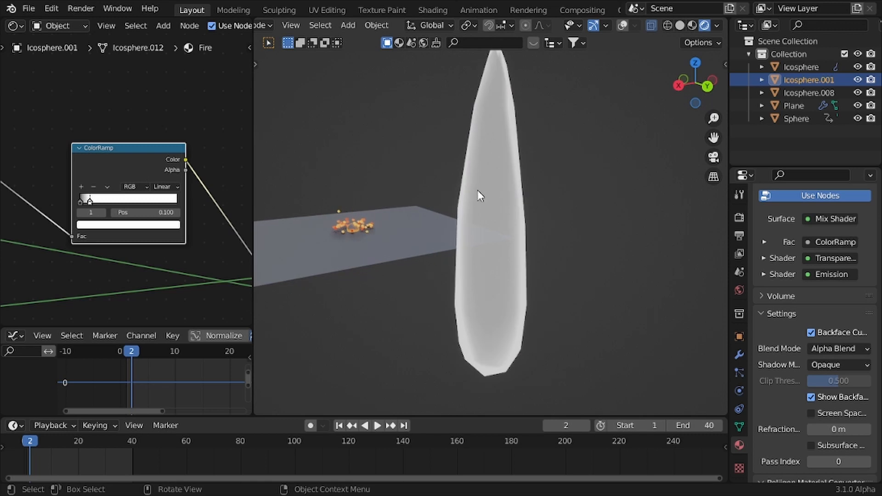
pyautogui.keyDown('shift'); pyautogui.moveTo(478, 190); pyautogui.dragTo(481, 210, button='middle'); pyautogui.keyUp('shift')
pyautogui.scroll(-3, 183, 161)
pyautogui.moveTo(81, 171); pyautogui.dragTo(103, 165, button='middle')
pyautogui.scroll(5, 99, 215)
pyautogui.moveTo(100, 211); pyautogui.dragTo(79, 189, button='middle')
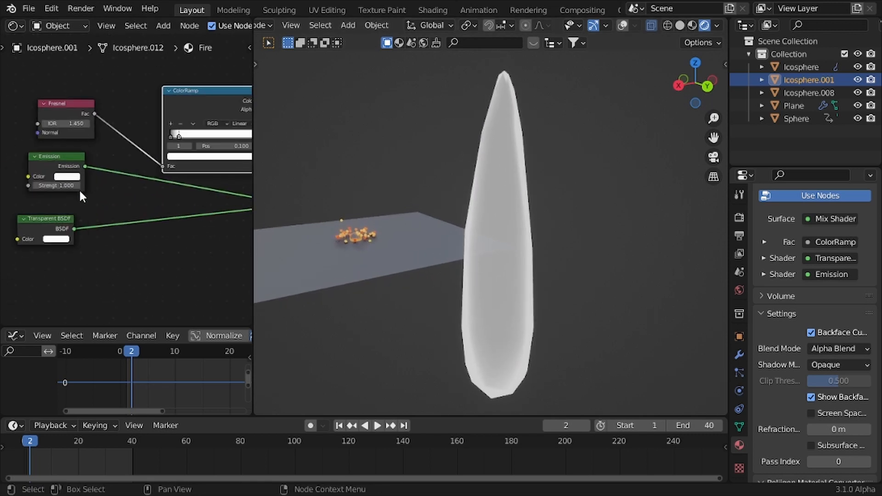
pyautogui.moveTo(58, 157); pyautogui.dragTo(55, 264)
pyautogui.moveTo(37, 230); pyautogui.dragTo(49, 185)
pyautogui.click(54, 249)
pyautogui.moveTo(53, 259); pyautogui.dragTo(59, 209)
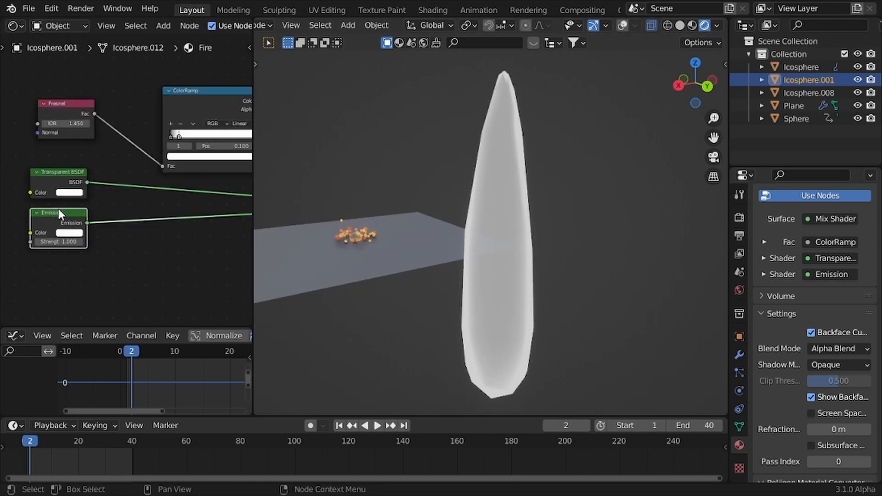
# Set the Emission node's colour to orange.
pyautogui.scroll(2, 88, 209)
pyautogui.click(77, 233)
pyautogui.moveTo(73, 136); pyautogui.dragTo(78, 134)
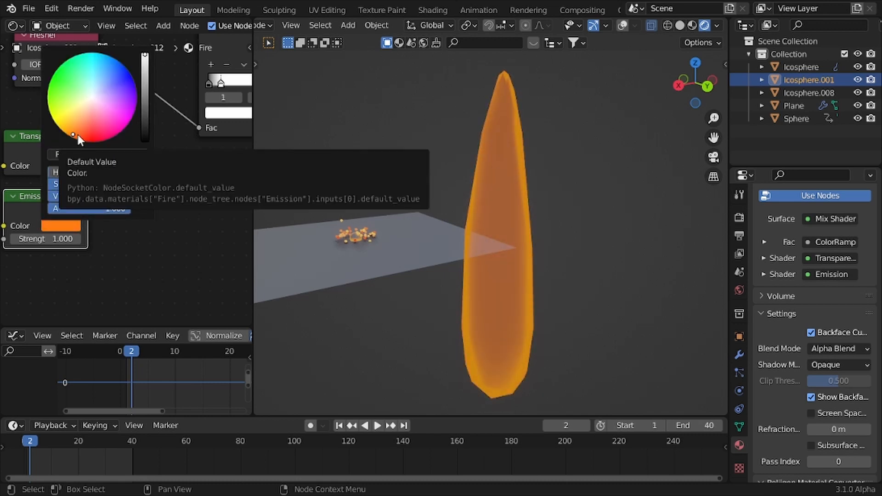
# Connect the Fresnel factor to the Emission node's colour input.
pyautogui.scroll(-5, 38, 216)
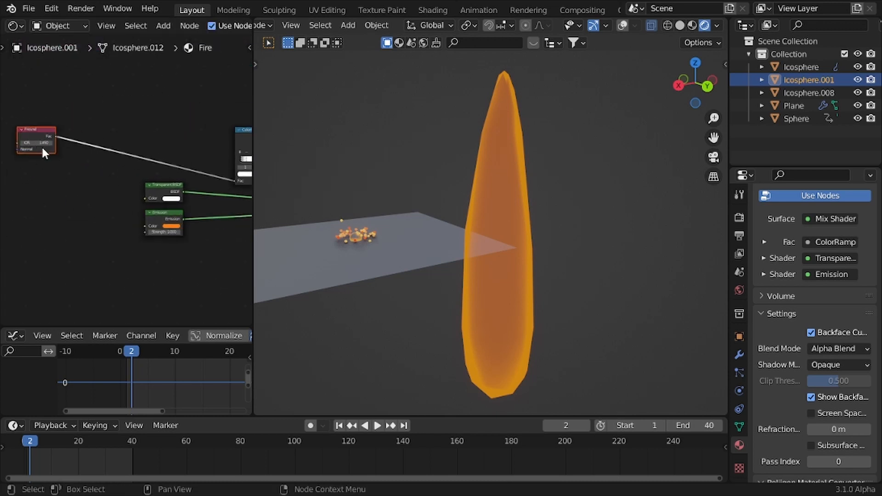
pyautogui.scroll(6, 43, 147)
pyautogui.keyDown('alt'); pyautogui.moveTo(41, 146); pyautogui.dragTo(162, 267, button='right'); pyautogui.keyUp('alt')
pyautogui.moveTo(130, 241); pyautogui.dragTo(140, 211, button='middle')
pyautogui.scroll(1, 140, 211)
pyautogui.moveTo(169, 239); pyautogui.dragTo(169, 228)
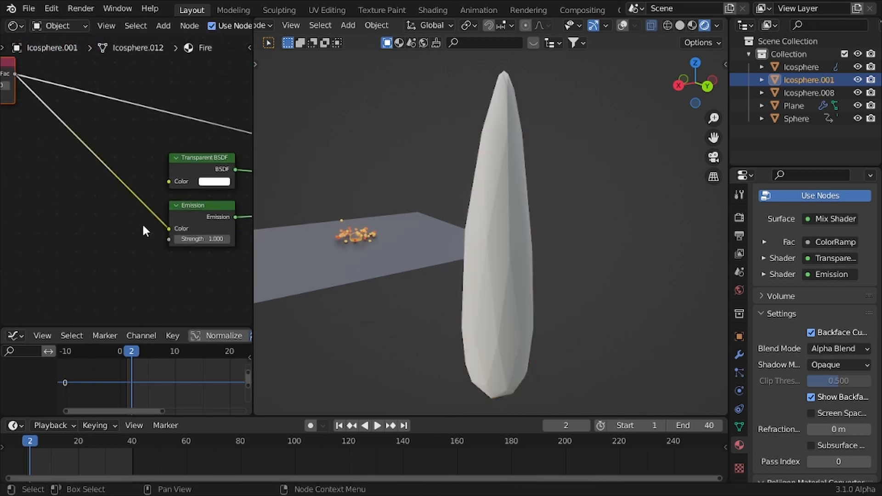
# Insert a second ColorRamp between the Fresnel and Emission nodes and place it below the Transparent BSDF.
pyautogui.scroll(-2, 106, 182)
pyautogui.hotkey('shift', 'a')
pyautogui.click(105, 182)
pyautogui.write('co')
pyautogui.press('Return')
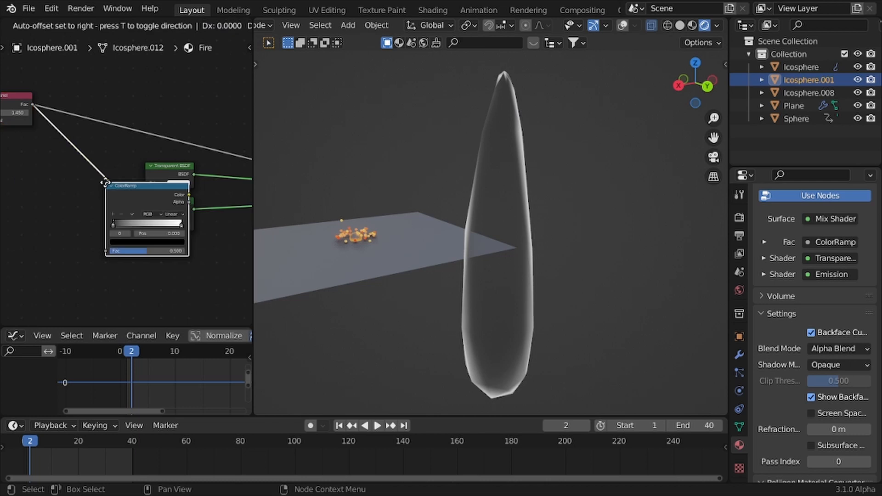
pyautogui.click(115, 185)
pyautogui.press('g')
pyautogui.click(106, 231)
pyautogui.moveTo(115, 232); pyautogui.dragTo(109, 203, button='middle')
pyautogui.scroll(4, 110, 204)
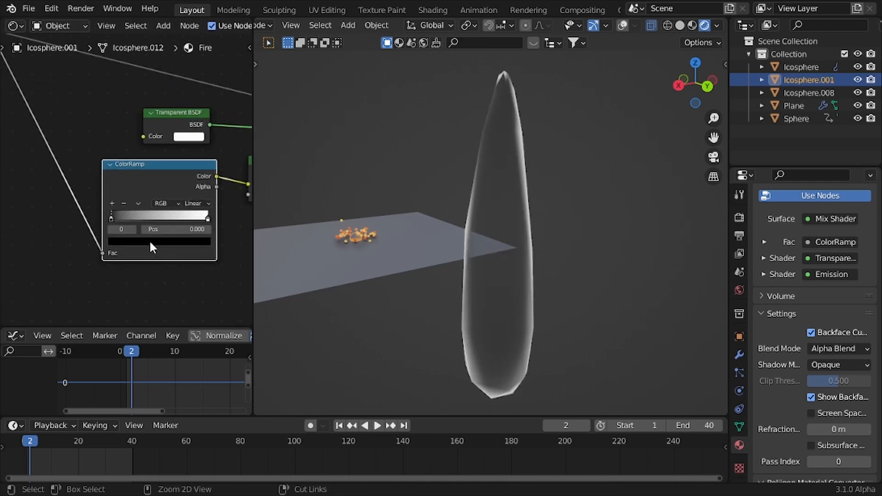
# Detach the second ColorRamp from the Emission node, copy the emission orange to both stops, and reconnect it to the emission colour.
pyautogui.moveTo(150, 242); pyautogui.dragTo(107, 237, button='middle')
pyautogui.keyDown('ctrl'); pyautogui.moveTo(190, 170); pyautogui.dragTo(194, 188, button='right'); pyautogui.keyUp('ctrl')
pyautogui.moveTo(241, 177); pyautogui.dragTo(204, 184, button='middle')
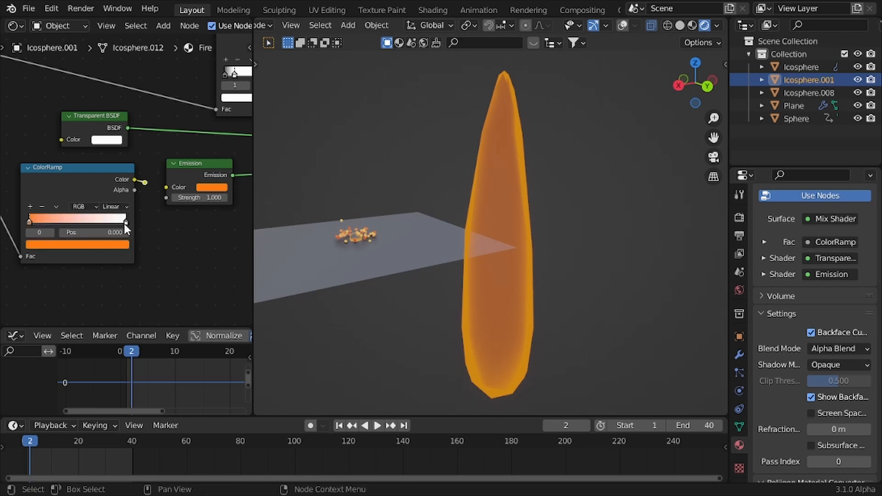
pyautogui.moveTo(146, 183); pyautogui.dragTo(166, 187)
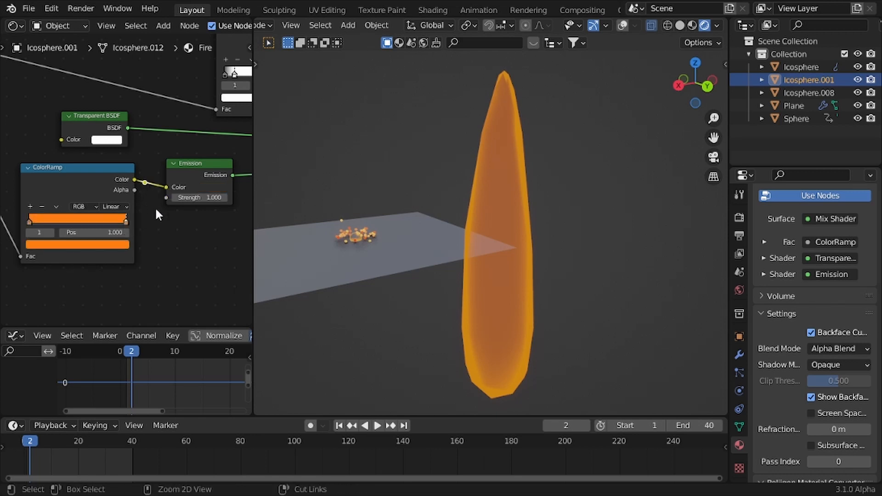
# Recolour the second ColorRamp's end stop yellow-orange, move it to about 0.7, and add a third stop near the end.
pyautogui.scroll(1, 106, 255)
pyautogui.click(117, 255)
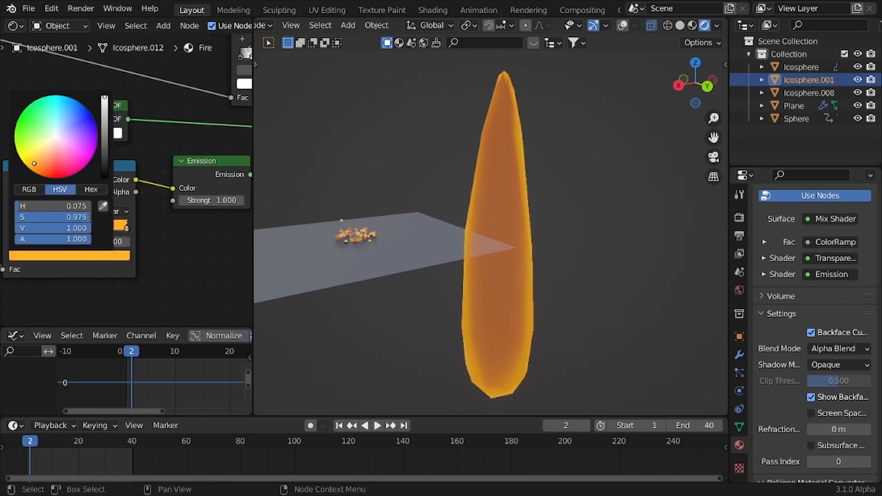
pyautogui.scroll(-1, 101, 215)
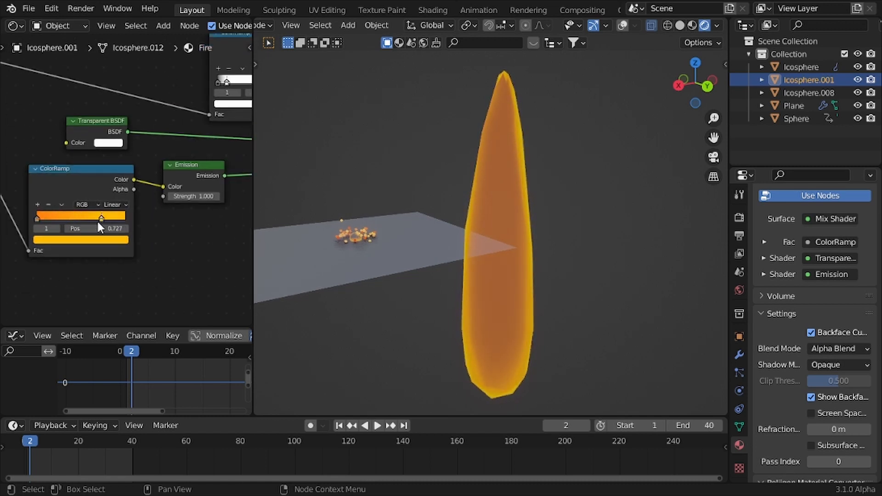
pyautogui.scroll(1, 93, 218)
pyautogui.moveTo(89, 236); pyautogui.dragTo(102, 272)
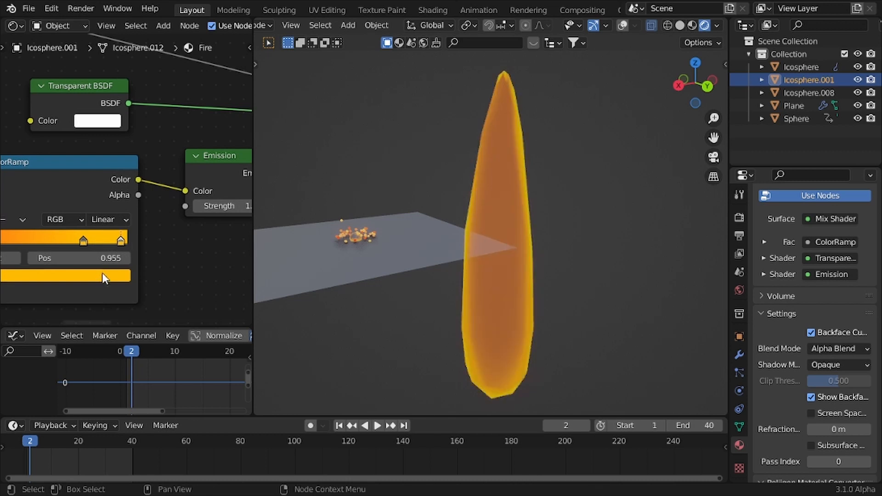
# Make the third stop pale yellow with a colour value of 2 and move it to position 1.000.
pyautogui.click(103, 275)
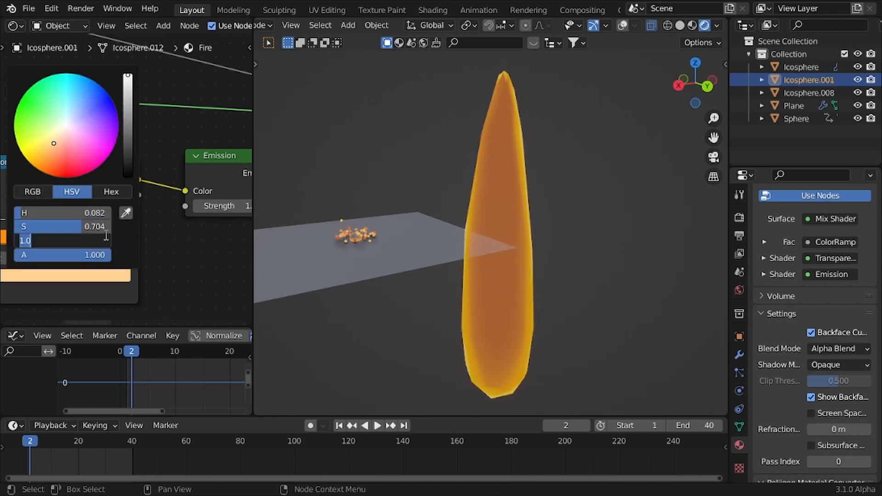
pyautogui.write('2')
pyautogui.press('Return')
pyautogui.moveTo(124, 239); pyautogui.dragTo(133, 240)
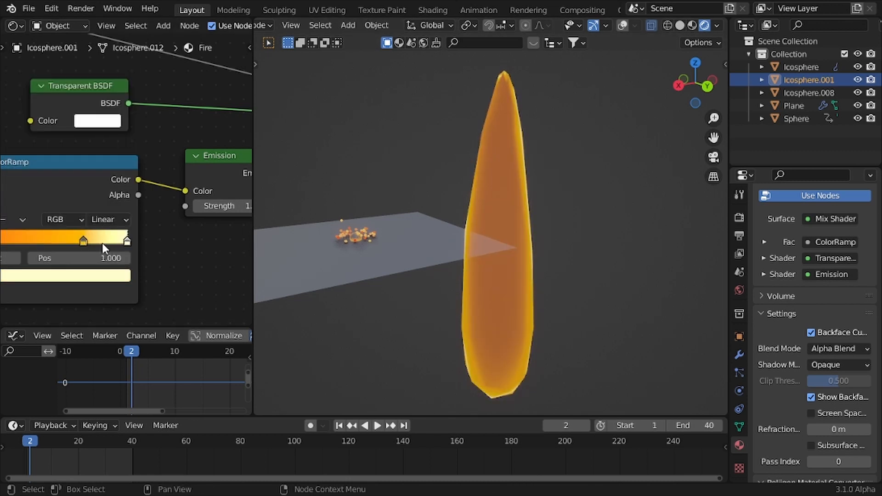
# Set the middle stop's yellow to a colour value of 1.5 and move it to about 0.49.
pyautogui.click(84, 241)
pyautogui.click(96, 278)
pyautogui.click(78, 241)
pyautogui.write('1.5')
pyautogui.press('Return')
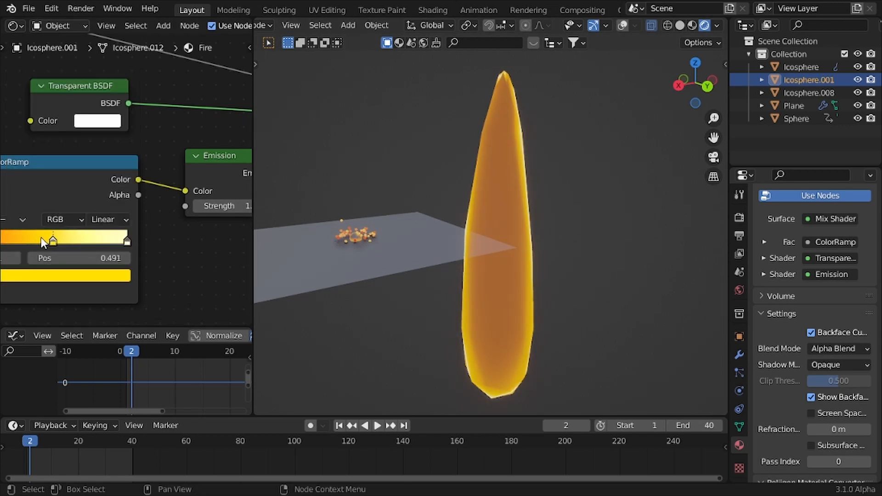
# Add a Gradient Texture node below the Fresnel node, beside the second ColorRamp.
pyautogui.scroll(-5, 41, 237)
pyautogui.moveTo(528, 225)
pyautogui.mouseDown(button='middle')
pyautogui.moveTo(507, 221)
pyautogui.moveTo(558, 225)
pyautogui.moveTo(535, 226)
pyautogui.mouseUp(button='middle')
pyautogui.scroll(-2, 192, 164)
pyautogui.moveTo(191, 165); pyautogui.dragTo(210, 162, button='middle')
pyautogui.moveTo(105, 178); pyautogui.dragTo(133, 171, button='middle')
pyautogui.scroll(5, 96, 183)
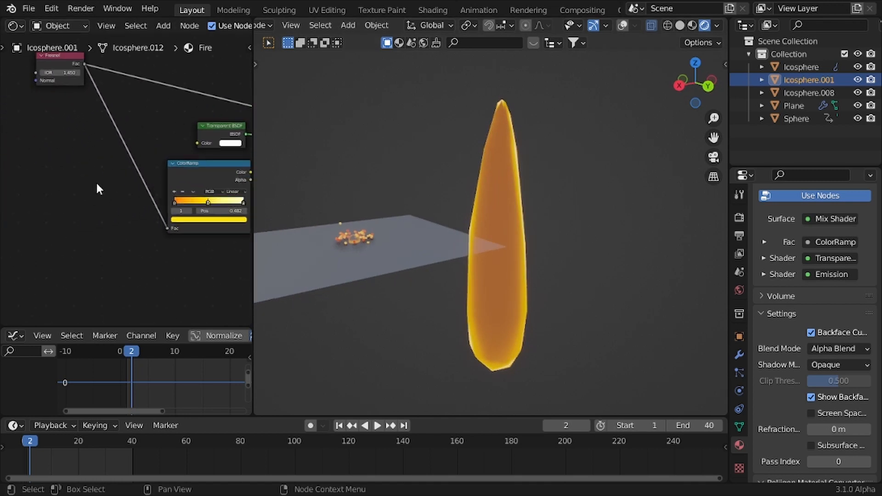
pyautogui.hotkey('shift', 'a')
pyautogui.write('grad')
pyautogui.press('Return')
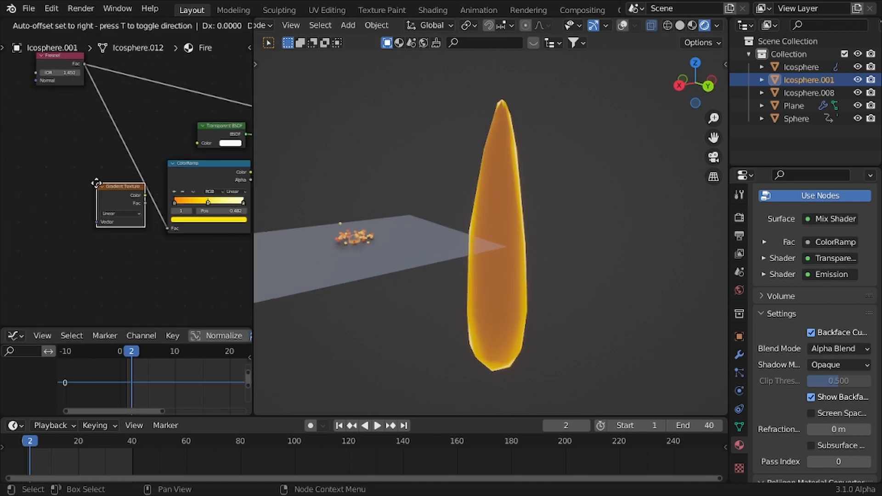
pyautogui.click(29, 170)
# Preview the Gradient Texture on the flame and attach Mapping and Texture Coordinate nodes to it.
pyautogui.keyDown('ctrl'); pyautogui.keyDown('shift'); pyautogui.click(48, 174); pyautogui.keyUp('shift'); pyautogui.keyUp('ctrl')
pyautogui.scroll(2, 45, 173)
pyautogui.moveTo(45, 174); pyautogui.dragTo(64, 182)
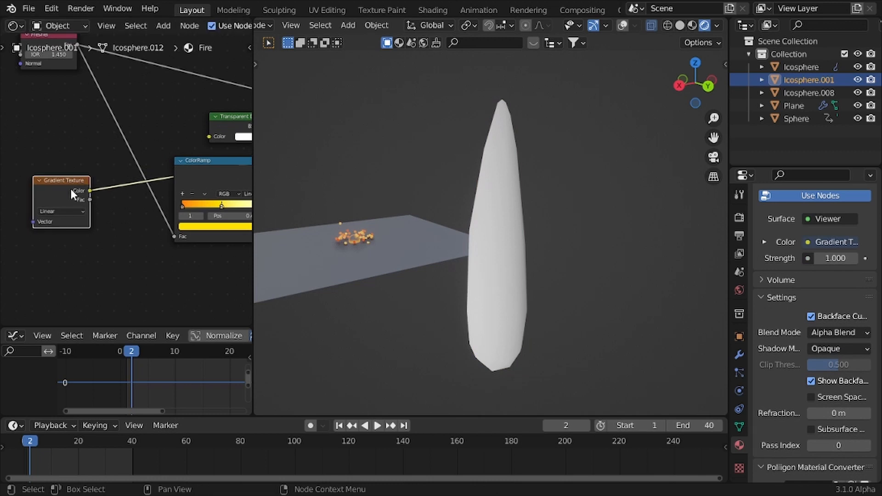
pyautogui.moveTo(81, 188); pyautogui.dragTo(128, 188, button='middle')
pyautogui.hotkey('ctrl', 't')
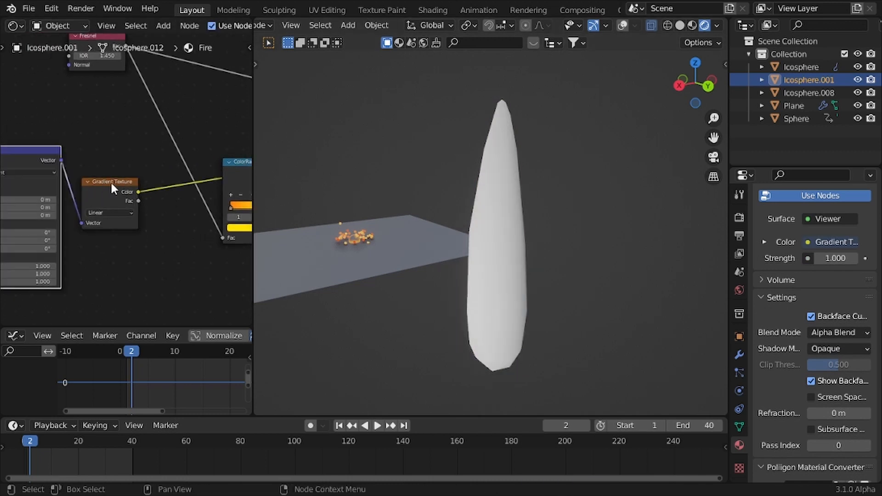
# Rotate the flame mesh -90° about the global X axis and apply its rotation.
pyautogui.scroll(-2, 472, 229)
pyautogui.hotkey('shift', 'alt', 'z')
pyautogui.moveTo(471, 229); pyautogui.dragTo(514, 250, button='middle')
pyautogui.press('r')
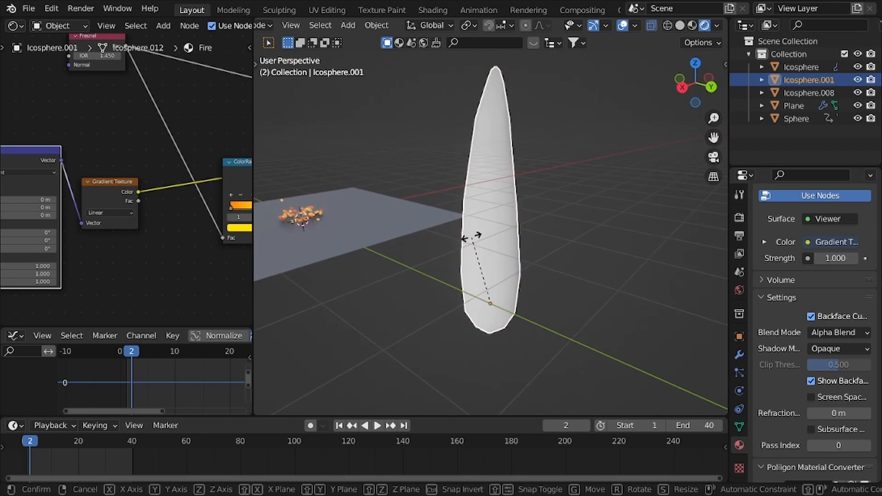
pyautogui.press('x')
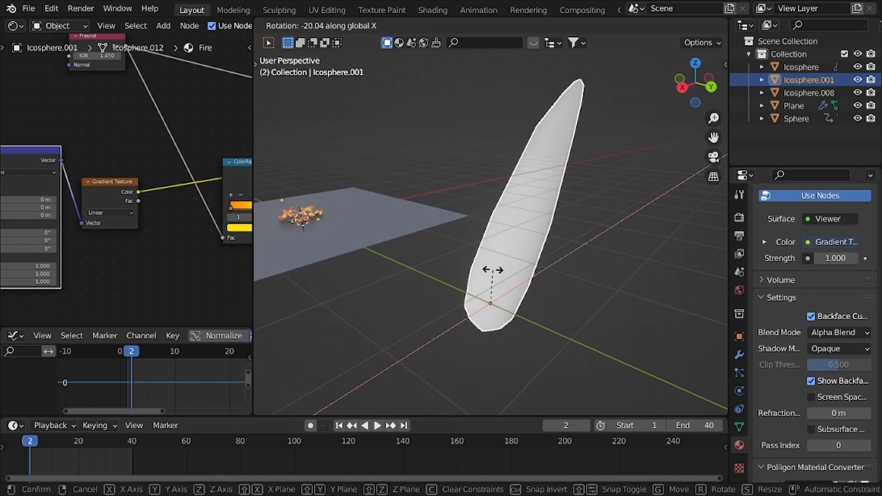
pyautogui.write('-90')
pyautogui.press('Return')
pyautogui.hotkey('ctrl', 'a')
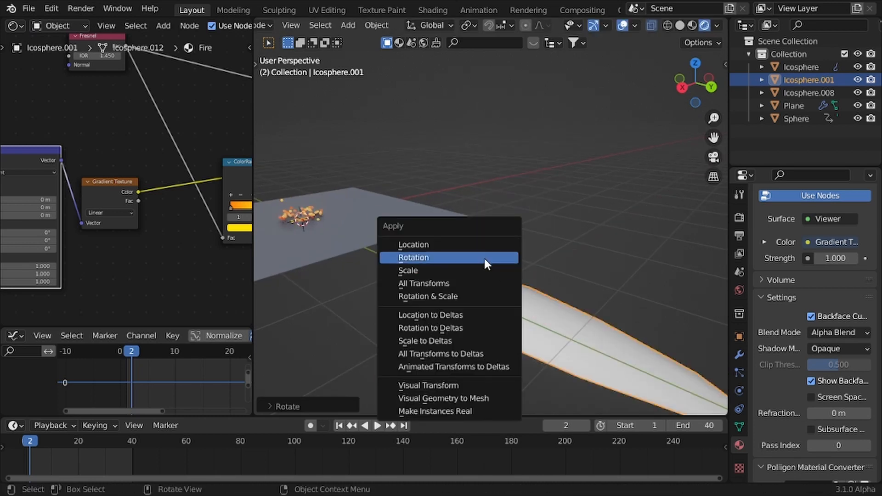
pyautogui.click(485, 258)
# Preview the gradient's factor output and set the Mapping node's Z rotation to -90° so the gradient follows the flame's length.
pyautogui.keyDown('shift'); pyautogui.moveTo(485, 259); pyautogui.dragTo(430, 169, button='middle'); pyautogui.keyUp('shift')
pyautogui.scroll(-3, 104, 218)
pyautogui.keyDown('ctrl'); pyautogui.keyDown('shift'); pyautogui.click(112, 179); pyautogui.keyUp('shift'); pyautogui.keyUp('ctrl')
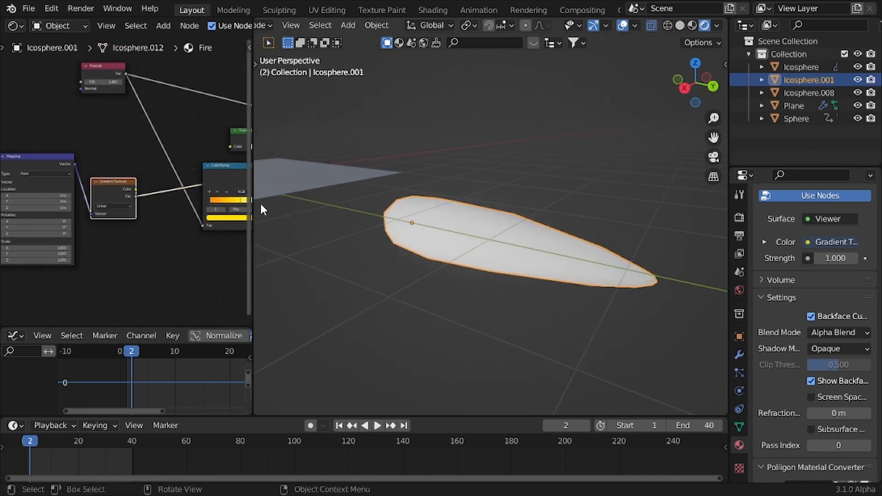
pyautogui.hotkey('shift', 'alt', 'z')
pyautogui.moveTo(429, 238); pyautogui.dragTo(275, 257, button='middle')
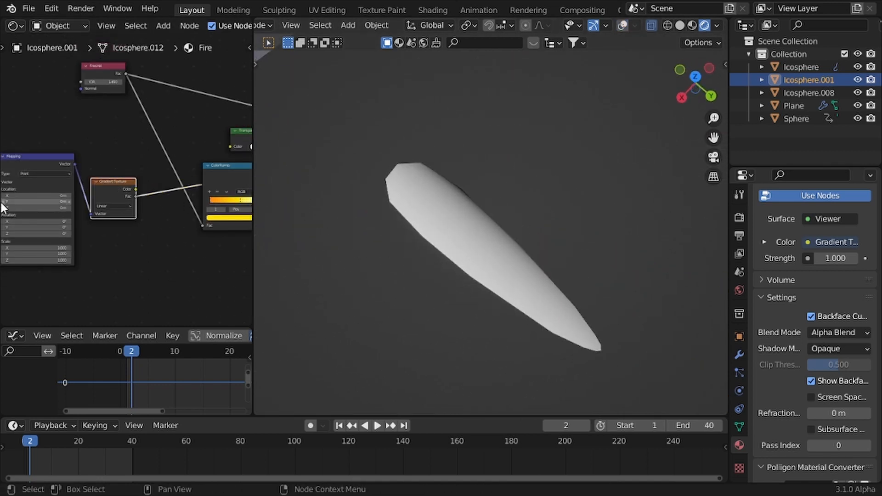
pyautogui.scroll(5, 4, 209)
pyautogui.moveTo(124, 258)
pyautogui.mouseDown()
pyautogui.moveTo(165, 258)
pyautogui.moveTo(117, 253)
pyautogui.mouseUp()
pyautogui.write('90')
pyautogui.press('Return')
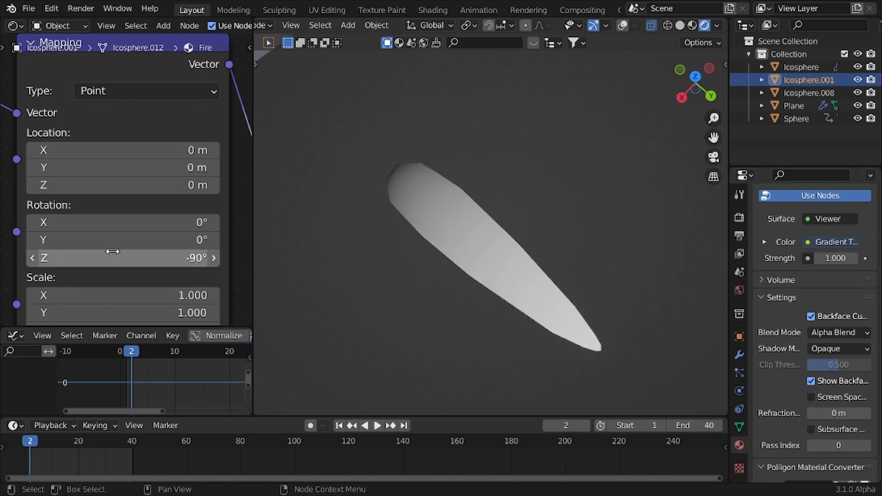
# Insert a Mix colour node between the Fresnel and the second ColorRamp, and connect the Gradient Texture to its second colour.
pyautogui.scroll(-4, 102, 244)
pyautogui.moveTo(190, 196); pyautogui.dragTo(121, 203, button='middle')
pyautogui.hotkey('shift', 'a')
pyautogui.click(123, 204)
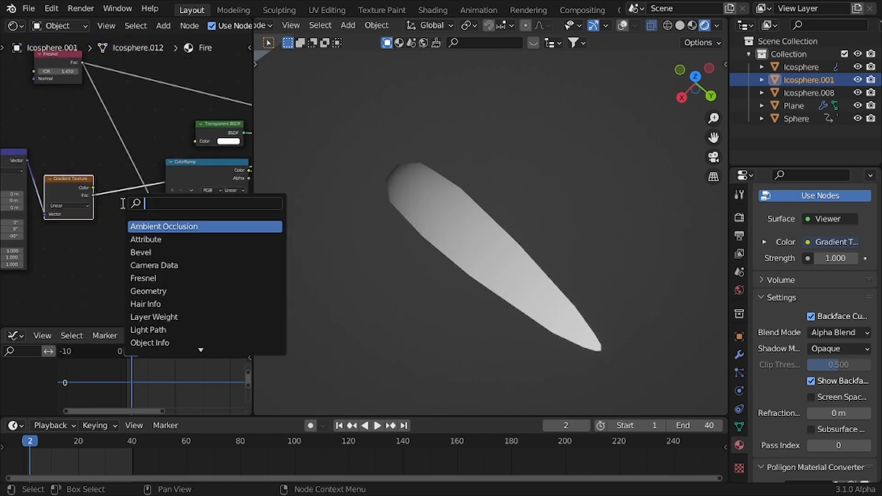
pyautogui.write('mix')
pyautogui.press('Return')
pyautogui.click(103, 143)
pyautogui.scroll(-2, 106, 162)
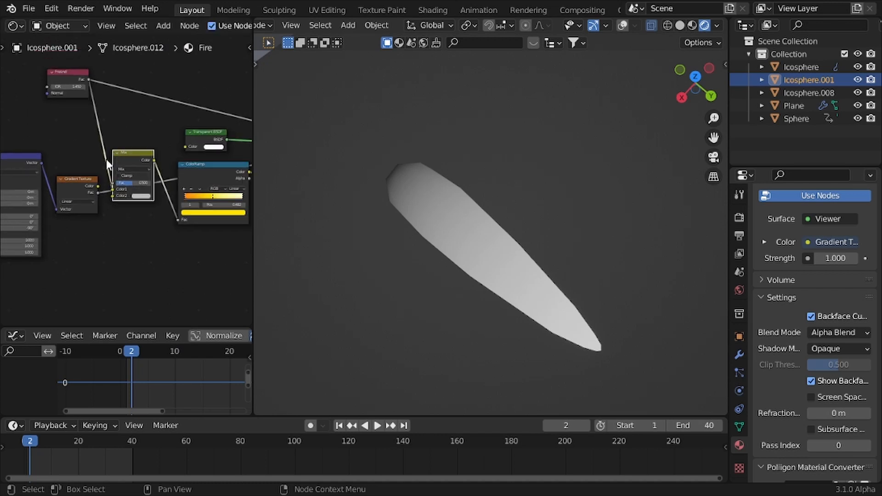
pyautogui.scroll(2, 84, 188)
pyautogui.scroll(1, 76, 181)
pyautogui.moveTo(107, 190); pyautogui.dragTo(120, 210)
# Move the Texture Coordinate, Mapping and Gradient Texture nodes away from the Mix node to make room.
pyautogui.scroll(-4, 106, 202)
pyautogui.moveTo(81, 185); pyautogui.dragTo(92, 185, button='middle')
pyautogui.scroll(-6, 56, 159)
pyautogui.moveTo(41, 154); pyautogui.dragTo(86, 161, button='middle')
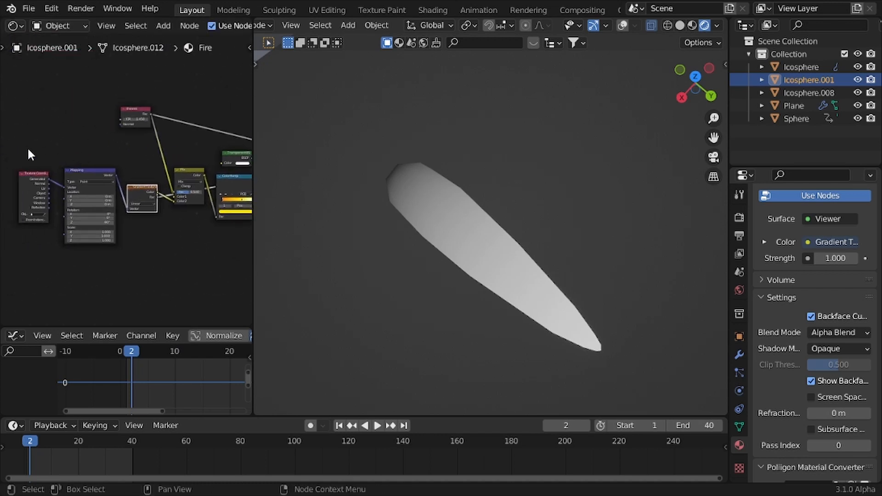
pyautogui.moveTo(23, 148); pyautogui.dragTo(129, 213)
pyautogui.press('g')
pyautogui.click(112, 219)
# Preview the Mix node on the flame and set its factor to 0.508.
pyautogui.scroll(6, 183, 183)
pyautogui.keyDown('ctrl'); pyautogui.keyDown('shift'); pyautogui.click(208, 175); pyautogui.keyUp('shift'); pyautogui.keyUp('ctrl')
pyautogui.moveTo(186, 178); pyautogui.dragTo(105, 180, button='middle')
pyautogui.scroll(3, 110, 180)
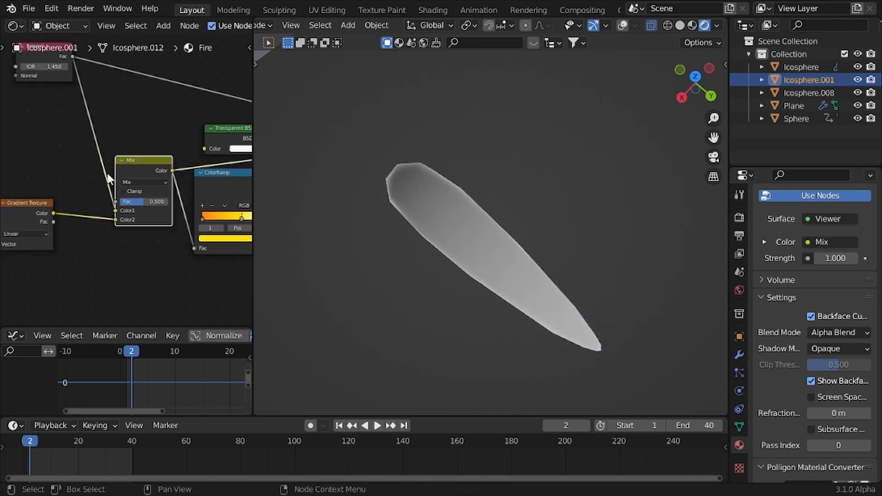
pyautogui.moveTo(165, 205)
pyautogui.mouseDown()
pyautogui.moveTo(139, 205)
pyautogui.moveTo(193, 205)
pyautogui.moveTo(172, 204)
pyautogui.mouseUp()
# Preview the fire-coloured ColorRamp on the flame and reverse its stops so pale yellow comes first.
pyautogui.scroll(-4, 181, 194)
pyautogui.moveTo(181, 191); pyautogui.dragTo(99, 185, button='middle')
pyautogui.keyDown('ctrl'); pyautogui.keyDown('shift'); pyautogui.click(118, 179); pyautogui.keyUp('shift'); pyautogui.keyUp('ctrl')
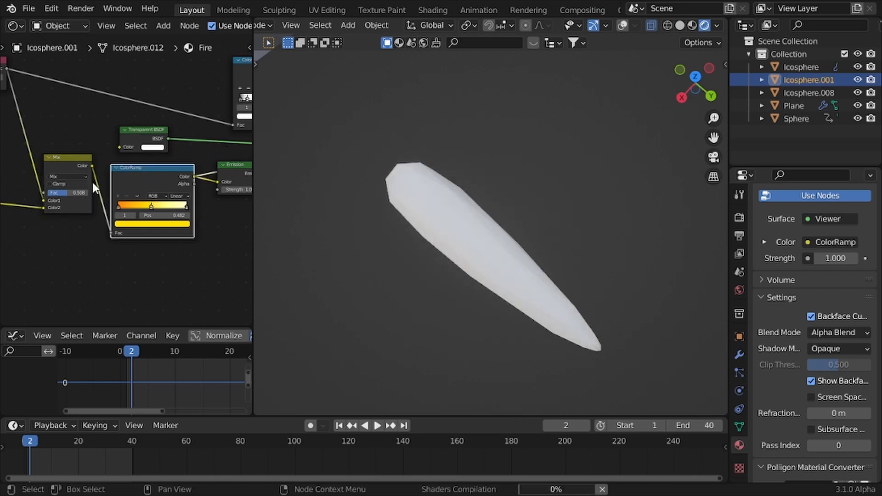
pyautogui.scroll(1, 95, 183)
pyautogui.moveTo(414, 183); pyautogui.dragTo(484, 161, button='middle')
pyautogui.scroll(2, 250, 183)
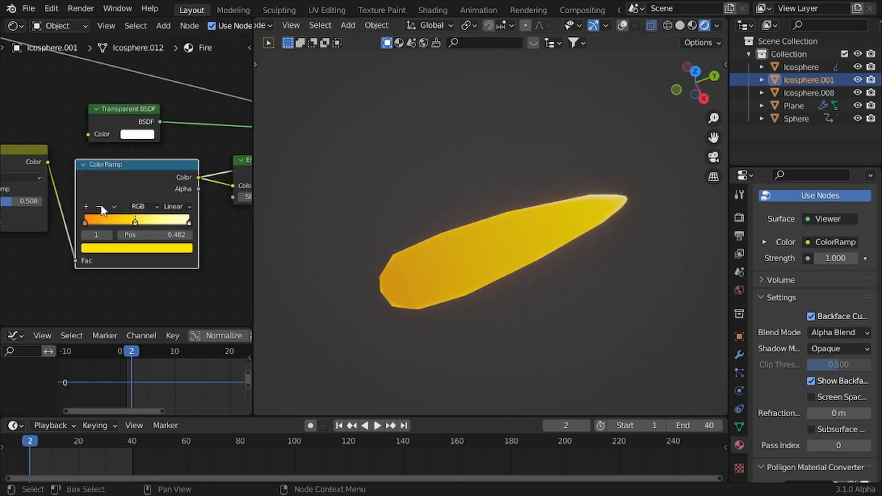
pyautogui.click(148, 219)
pyautogui.scroll(3, 329, 250)
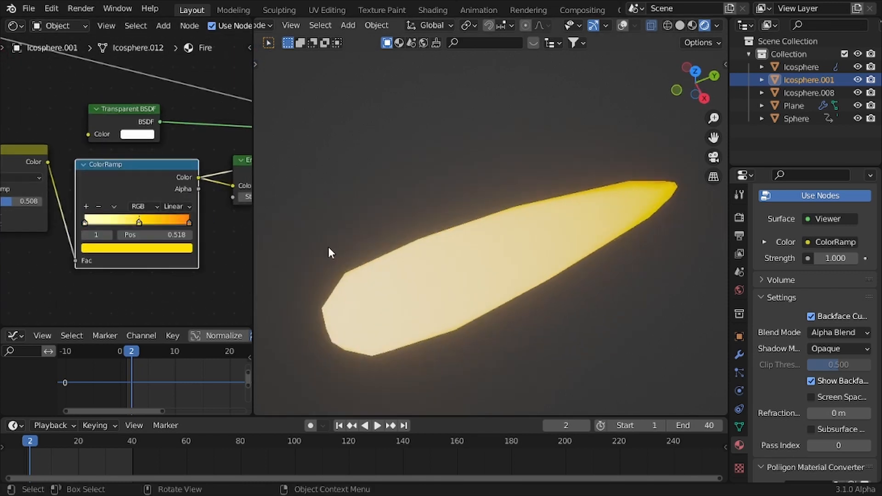
# Move the ramp's yellow stop to about 0.17 and its orange stop to 0.268, and add a red stop at 1.000.
pyautogui.scroll(1, 130, 222)
pyautogui.moveTo(128, 223); pyautogui.dragTo(95, 226)
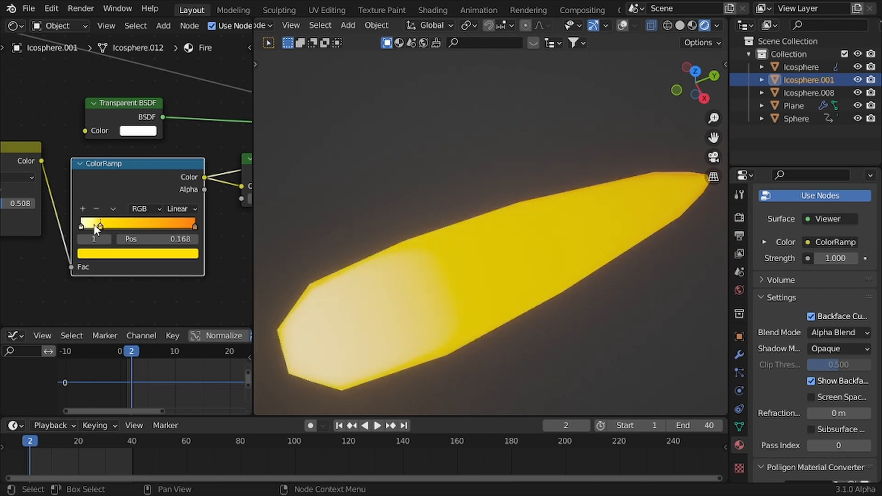
pyautogui.moveTo(194, 225); pyautogui.dragTo(105, 224)
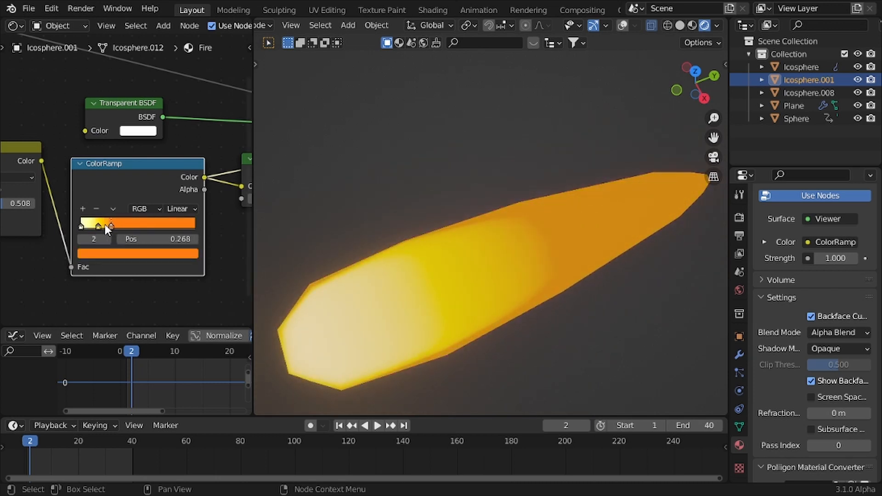
pyautogui.click(152, 253)
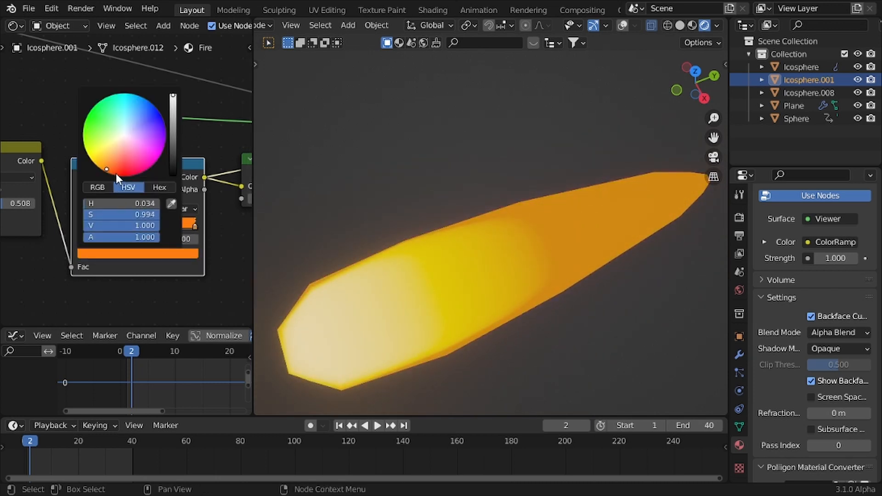
pyautogui.moveTo(566, 225); pyautogui.dragTo(614, 231, button='middle')
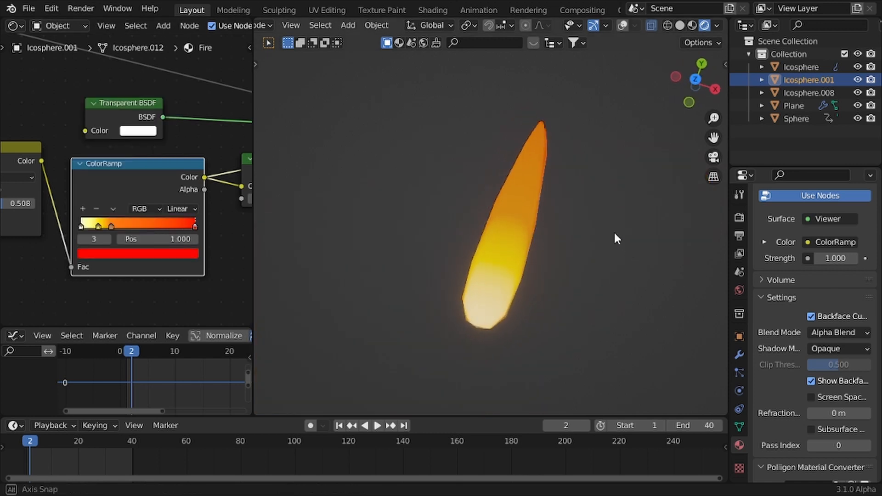
# Reconnect the Mix Shader to the material output to show the full fire shader.
pyautogui.scroll(-5, 96, 147)
pyautogui.scroll(-1, 122, 170)
pyautogui.moveTo(230, 172); pyautogui.dragTo(115, 165, button='middle')
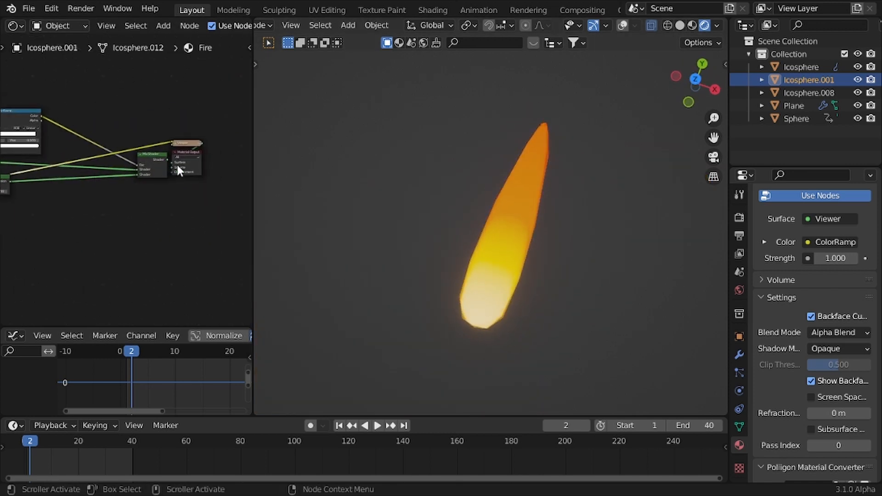
pyautogui.keyDown('ctrl'); pyautogui.keyDown('shift'); pyautogui.click(140, 157); pyautogui.keyUp('shift'); pyautogui.keyUp('ctrl')
pyautogui.moveTo(438, 163); pyautogui.dragTo(443, 204, button='middle')
pyautogui.scroll(2, 36, 154)
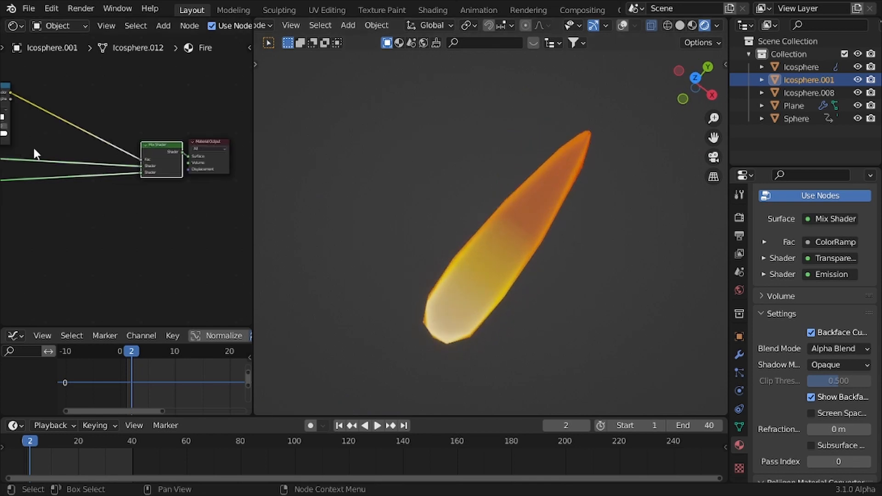
# Move the white stop of the black-and-white transparency ColorRamp to 0.077.
pyautogui.moveTo(36, 153); pyautogui.dragTo(106, 193, button='middle')
pyautogui.scroll(4, 98, 185)
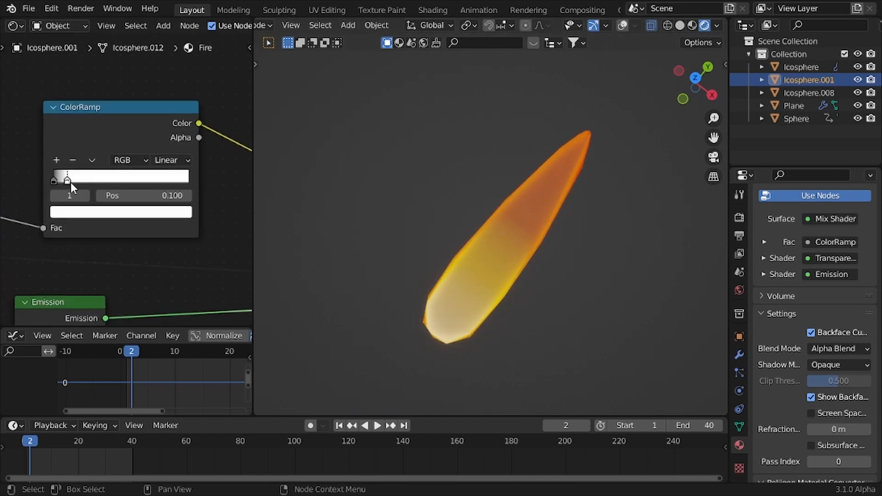
pyautogui.scroll(1, 71, 183)
pyautogui.moveTo(70, 183); pyautogui.dragTo(60, 187)
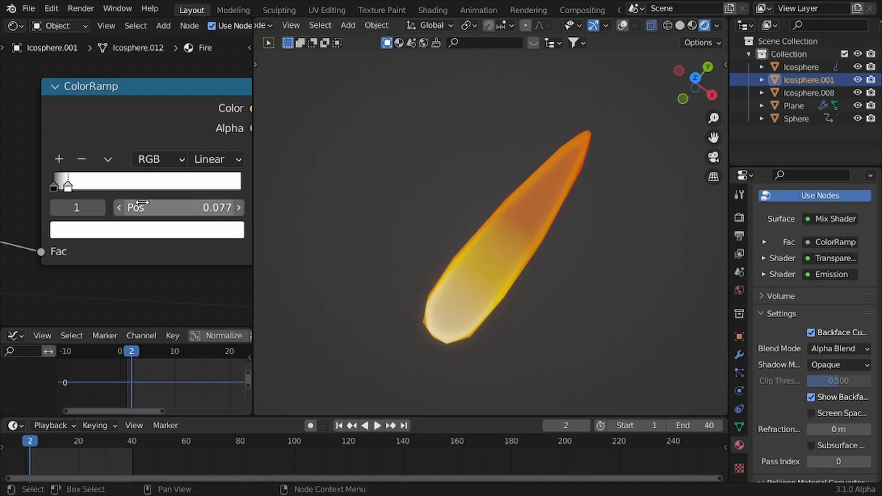
pyautogui.moveTo(331, 161); pyautogui.dragTo(403, 203, button='middle')
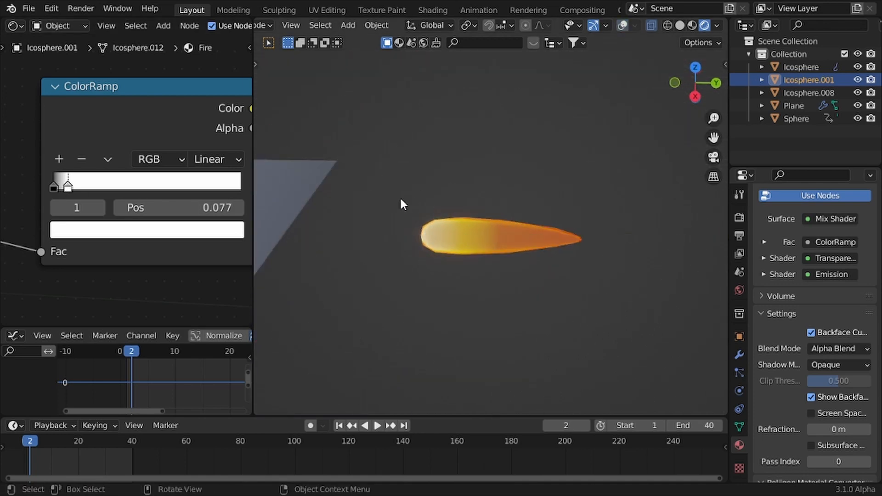
# Maximize the node editor and move the Transparent BSDF, fire ColorRamp and Emission nodes closer to the Mix Shader.
pyautogui.scroll(-10, 99, 196)
pyautogui.hotkey('ctrl', 'space')
pyautogui.scroll(2, 117, 202)
pyautogui.moveTo(280, 308); pyautogui.dragTo(309, 244, button='middle')
pyautogui.moveTo(529, 379); pyautogui.dragTo(338, 254)
pyautogui.press('g')
pyautogui.click(490, 270)
# Move the gradient texture chain, the Mix node and the Fresnel node closer to the two ColorRamps.
pyautogui.scroll(-4, 161, 262)
pyautogui.moveTo(70, 237); pyautogui.dragTo(217, 329)
pyautogui.press('g')
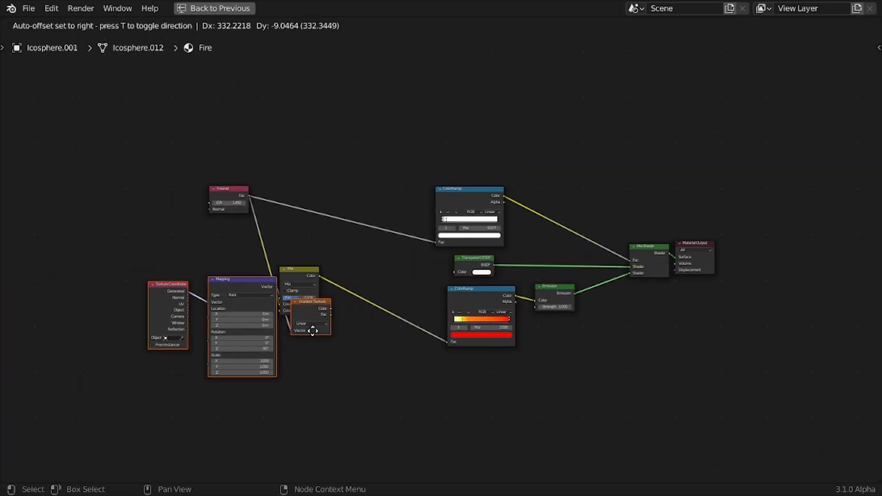
pyautogui.click(343, 353)
pyautogui.moveTo(304, 261); pyautogui.dragTo(351, 282)
pyautogui.press('g')
pyautogui.click(461, 298)
pyautogui.moveTo(230, 180); pyautogui.dragTo(284, 210)
pyautogui.press('g')
pyautogui.click(395, 249)
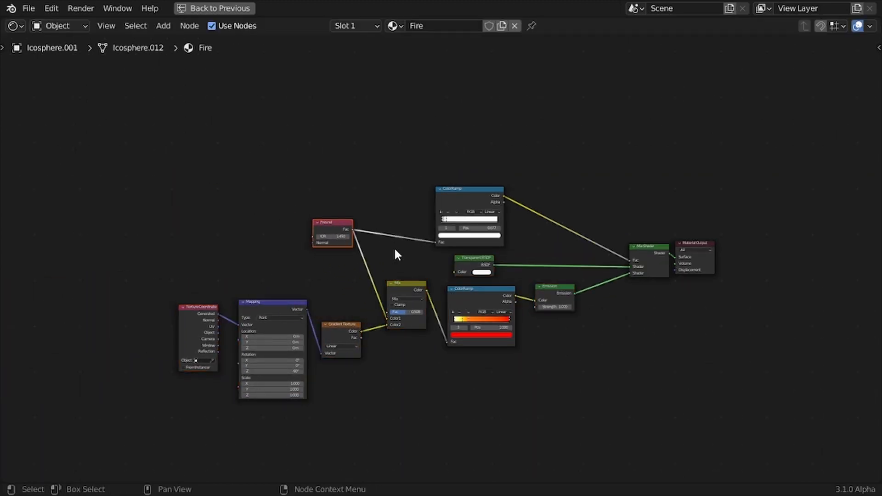
# Add a reroute point to the Fresnel output links and move the gradient texture chain up beside the Mix node.
pyautogui.keyDown('shift'); pyautogui.moveTo(382, 223); pyautogui.dragTo(359, 282, button='right'); pyautogui.keyUp('shift')
pyautogui.scroll(1, 324, 285)
pyautogui.moveTo(324, 285); pyautogui.dragTo(188, 352)
pyautogui.press('g')
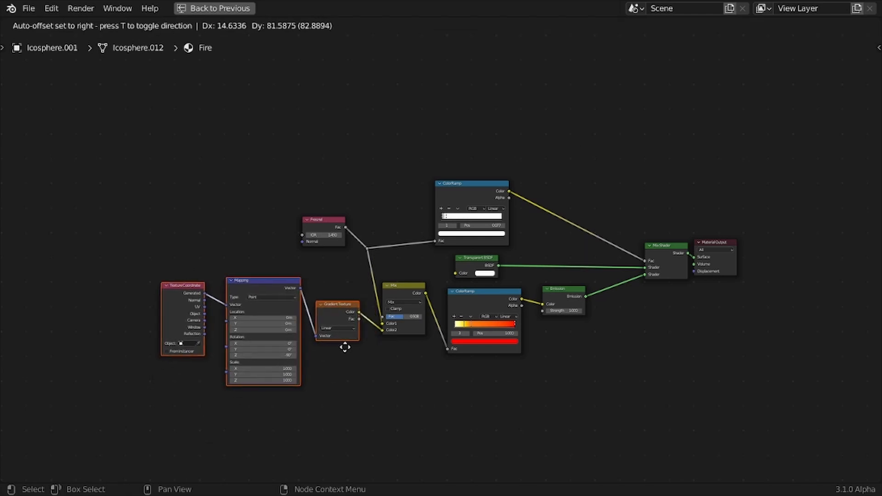
pyautogui.click(350, 349)
# Arrange the Transparent BSDF, Emission and transparency ColorRamp nodes neatly before the Mix Shader and restore the normal layout from the maximized node editor.
pyautogui.click(385, 342)
pyautogui.moveTo(485, 265); pyautogui.dragTo(410, 272, button='middle')
pyautogui.scroll(5, 410, 272)
pyautogui.moveTo(410, 272); pyautogui.dragTo(564, 271)
pyautogui.moveTo(525, 301); pyautogui.dragTo(562, 299)
pyautogui.moveTo(533, 307); pyautogui.dragTo(563, 301)
pyautogui.moveTo(388, 160); pyautogui.dragTo(418, 203)
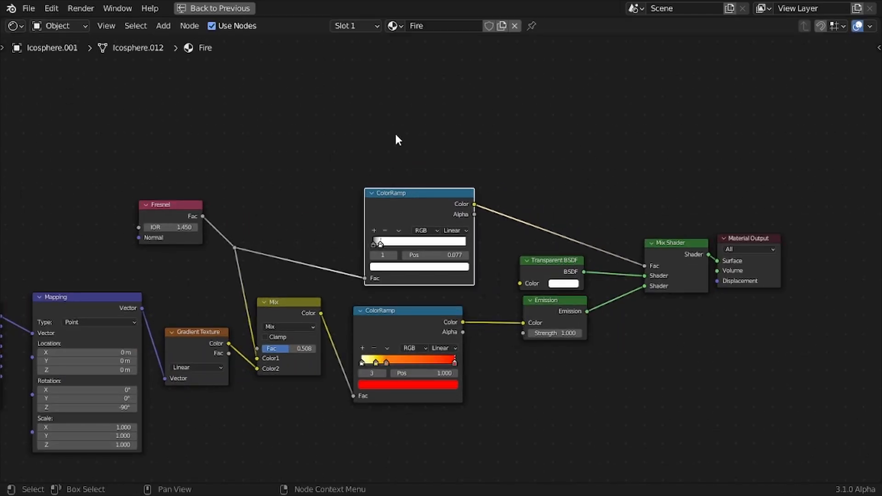
pyautogui.scroll(-2, 296, 163)
pyautogui.hotkey('ctrl', 'space')
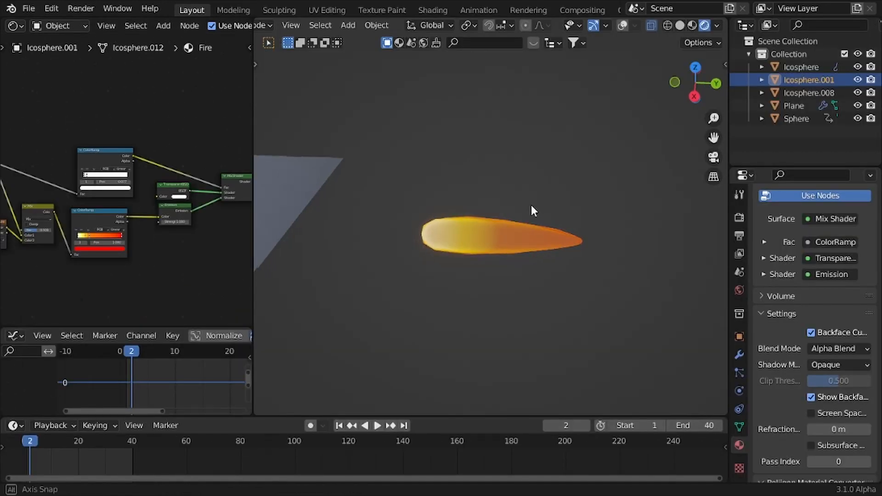
# Move all vertices of the flame mesh about 0.25 m along Y in Edit Mode, bringing its rounded base to the object origin.
pyautogui.keyDown('shift'); pyautogui.moveTo(436, 196); pyautogui.dragTo(434, 185, button='middle'); pyautogui.keyUp('shift')
pyautogui.moveTo(580, 235)
pyautogui.keyDown('shift'); pyautogui.mouseDown(button='middle')
pyautogui.moveTo(525, 210)
pyautogui.moveTo(591, 232)
pyautogui.mouseUp(button='middle'); pyautogui.keyUp('shift')
pyautogui.press('Tab')
pyautogui.press('a')
pyautogui.scroll(6, 550, 228)
pyautogui.scroll(3, 550, 228)
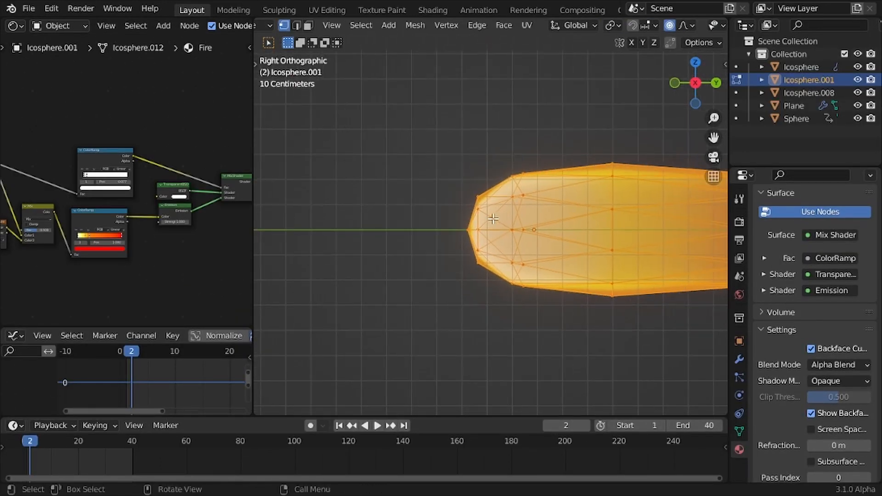
pyautogui.press('g')
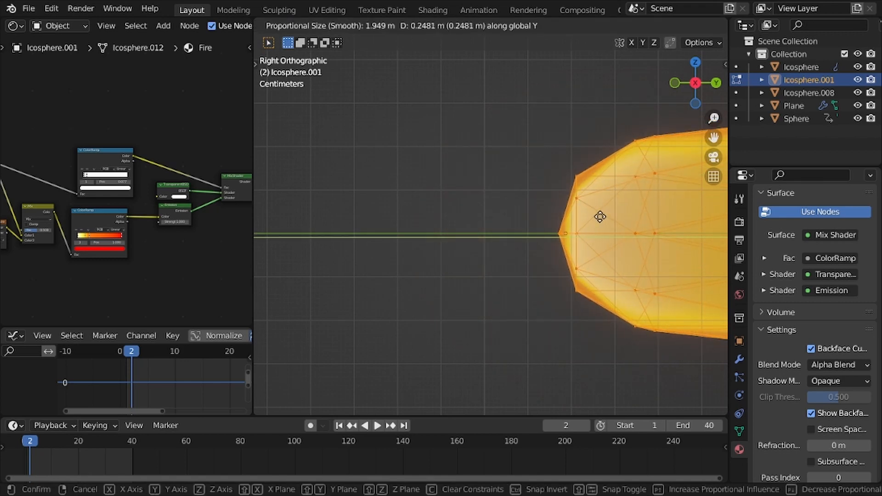
pyautogui.click(601, 216)
# Shift the flame's vertices slightly back along Y so the origin sits just inside the rounded base, and leave Edit Mode.
pyautogui.keyDown('shift'); pyautogui.moveTo(601, 216); pyautogui.dragTo(522, 219, button='middle'); pyautogui.keyUp('shift')
pyautogui.scroll(2, 522, 219)
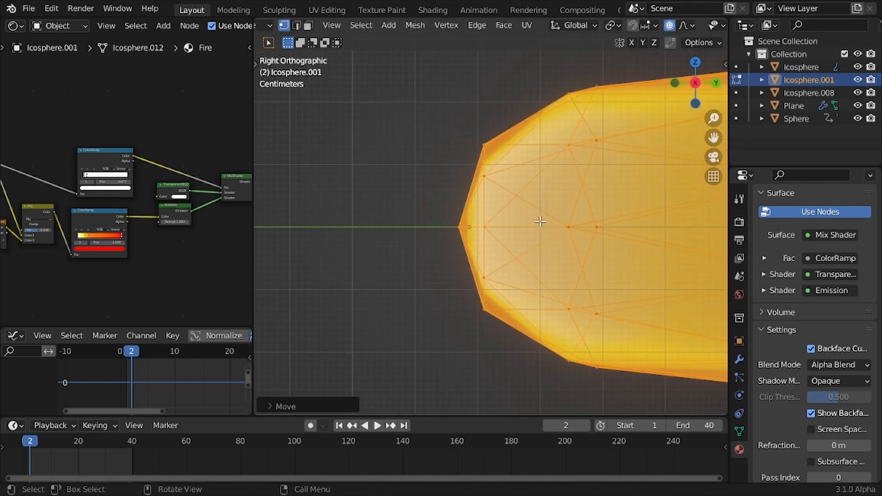
pyautogui.scroll(-4, 541, 222)
pyautogui.press('g')
pyautogui.click(530, 215)
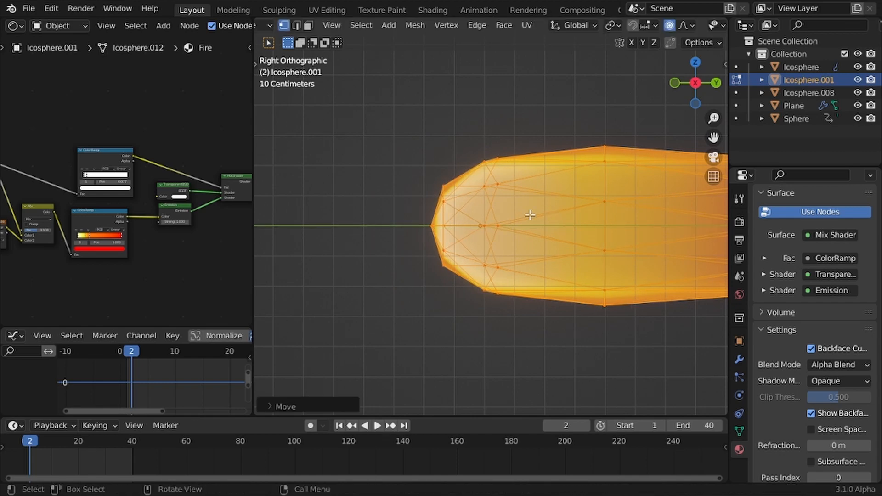
pyautogui.press('Tab')
# Add a second particle system to the Icosphere emitter at the center of the plane.
pyautogui.scroll(-8, 530, 215)
pyautogui.keyDown('shift'); pyautogui.moveTo(435, 197); pyautogui.dragTo(522, 208, button='middle'); pyautogui.keyUp('shift')
pyautogui.scroll(-3, 522, 208)
pyautogui.keyDown('shift'); pyautogui.moveTo(314, 180); pyautogui.dragTo(361, 225, button='middle'); pyautogui.keyUp('shift')
pyautogui.scroll(1, 367, 229)
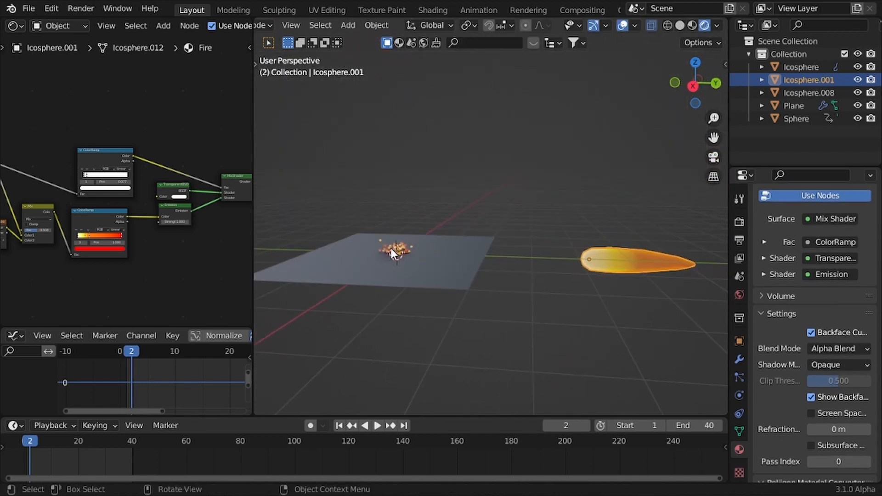
pyautogui.click(391, 249)
pyautogui.scroll(3, 418, 245)
pyautogui.scroll(-2, 396, 238)
pyautogui.click(739, 377)
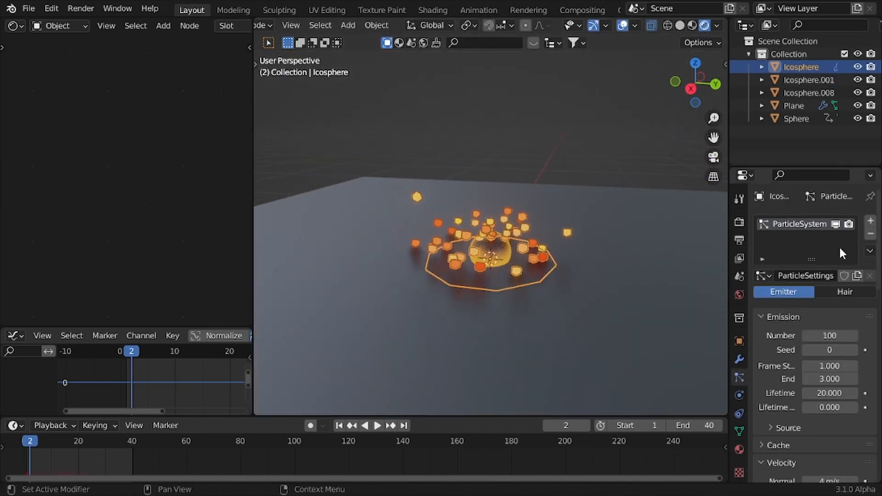
pyautogui.click(871, 222)
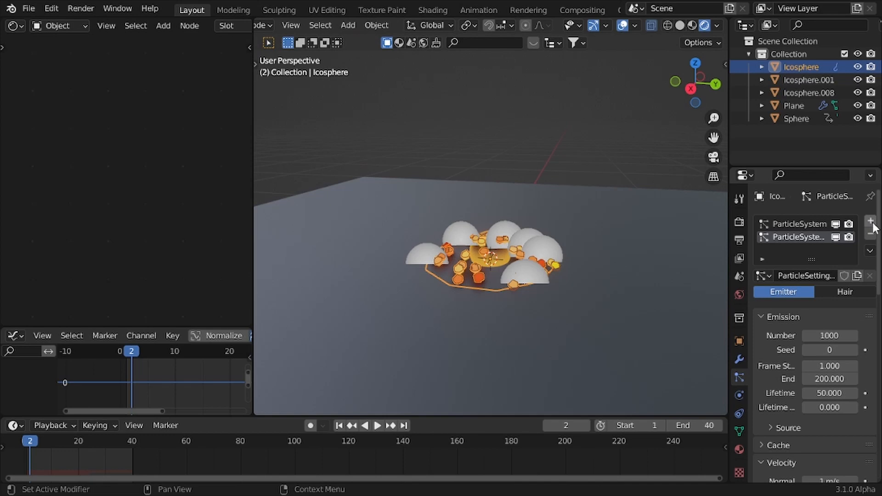
# Go to frame 7, switch the new particle system to Hair and set its number to 10.
pyautogui.click(42, 443)
pyautogui.click(834, 293)
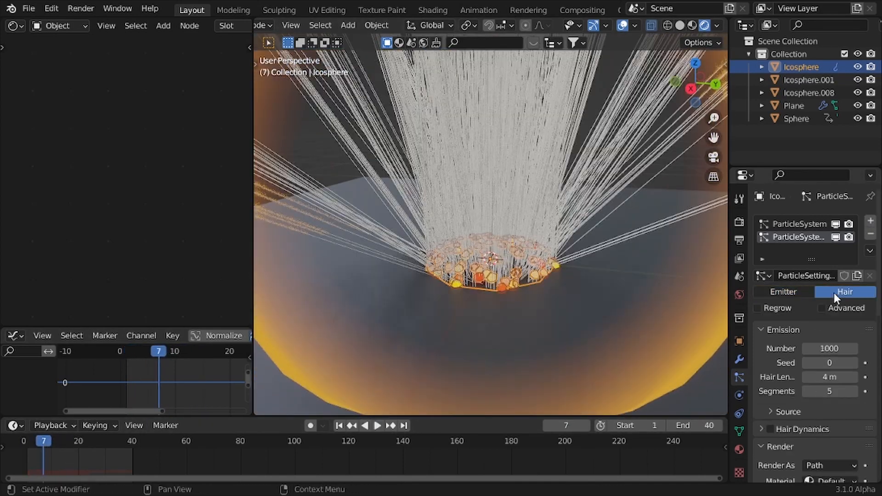
pyautogui.scroll(-2, 619, 311)
pyautogui.scroll(-4, 843, 324)
pyautogui.click(834, 270)
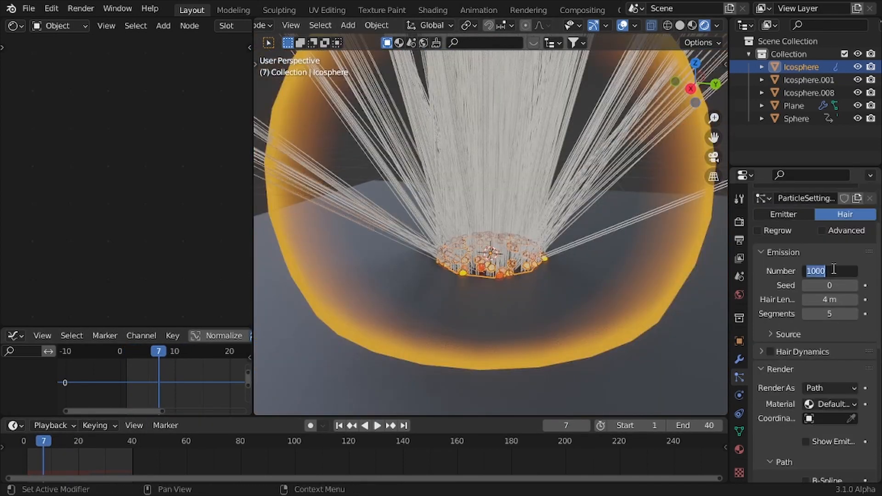
pyautogui.write('`0')
pyautogui.press('Return')
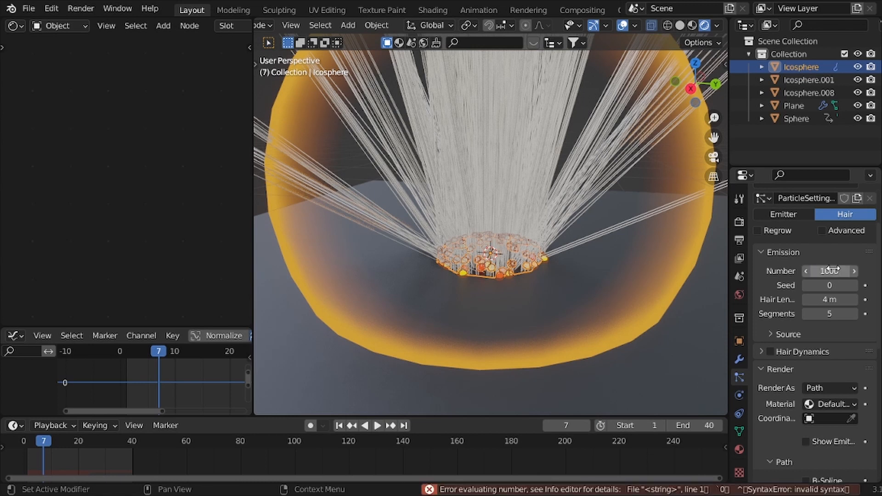
pyautogui.write('10')
pyautogui.press('Return')
# Render the hair particles as Object, using the flame mesh Icosphere.001 as the instance object.
pyautogui.scroll(-2, 809, 299)
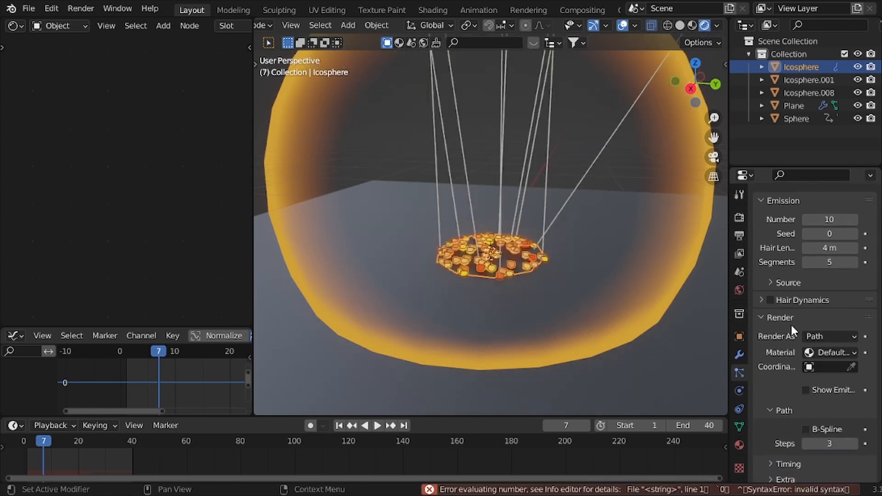
pyautogui.click(834, 336)
pyautogui.click(799, 381)
pyautogui.scroll(-10, 643, 307)
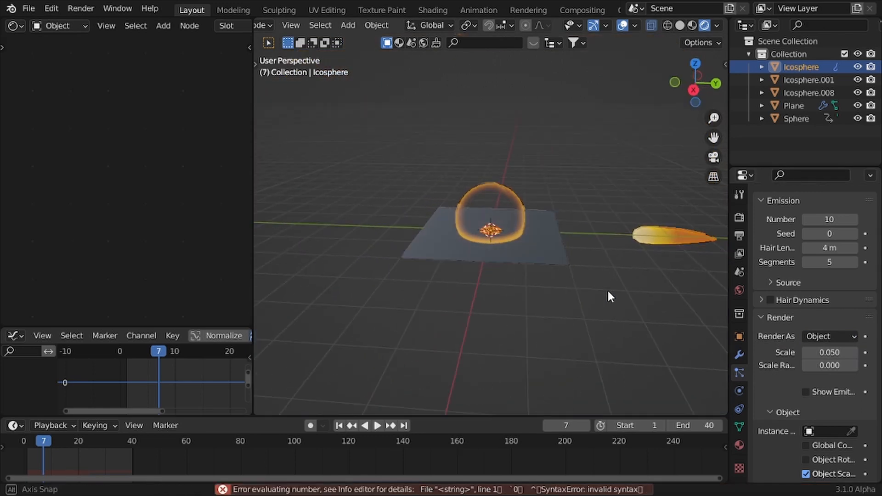
pyautogui.moveTo(608, 289); pyautogui.dragTo(689, 345, button='middle')
pyautogui.scroll(3, 689, 346)
pyautogui.click(852, 431)
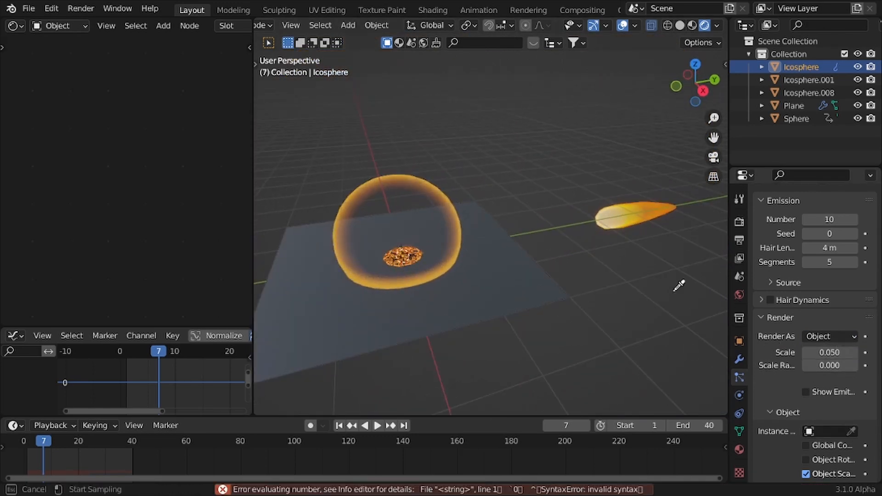
pyautogui.click(635, 217)
# Hide the viewport overlays and increase the hair particles' render scale to 0.127.
pyautogui.scroll(4, 433, 245)
pyautogui.moveTo(541, 234); pyautogui.dragTo(510, 242, button='middle')
pyautogui.hotkey('shift', 'alt', 'z')
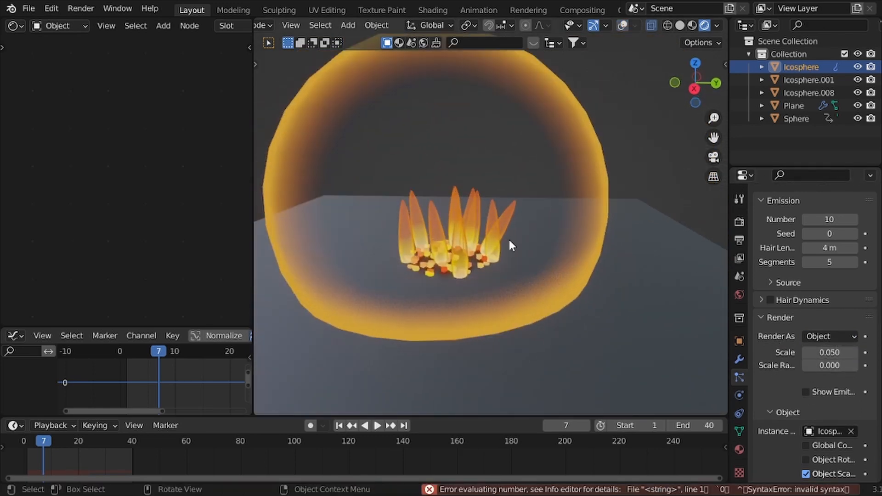
pyautogui.moveTo(841, 352); pyautogui.dragTo(866, 353)
pyautogui.moveTo(506, 241)
pyautogui.mouseDown(button='middle')
pyautogui.moveTo(516, 224)
pyautogui.moveTo(494, 236)
pyautogui.mouseUp(button='middle')
pyautogui.scroll(2, 567, 253)
# Enable Advanced and Rotation for the hair particles, with the orientation axis Normal-Tangent and a randomize value of 0.189.
pyautogui.scroll(5, 808, 293)
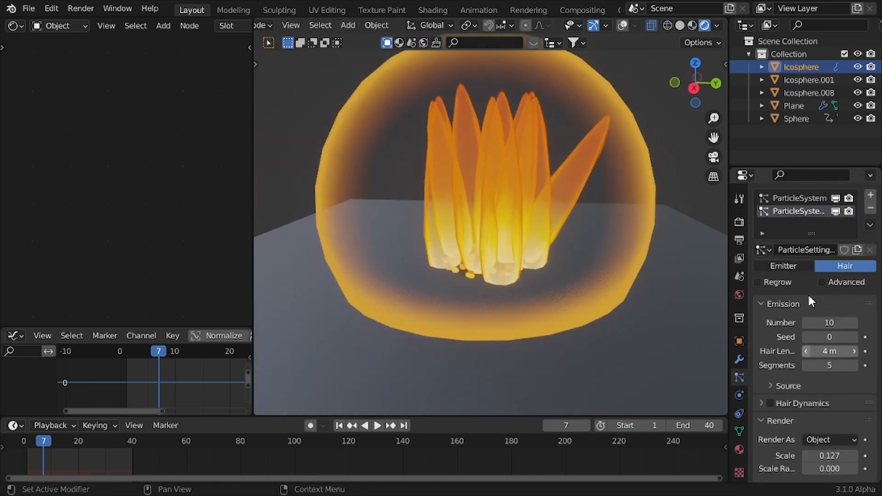
pyautogui.click(825, 306)
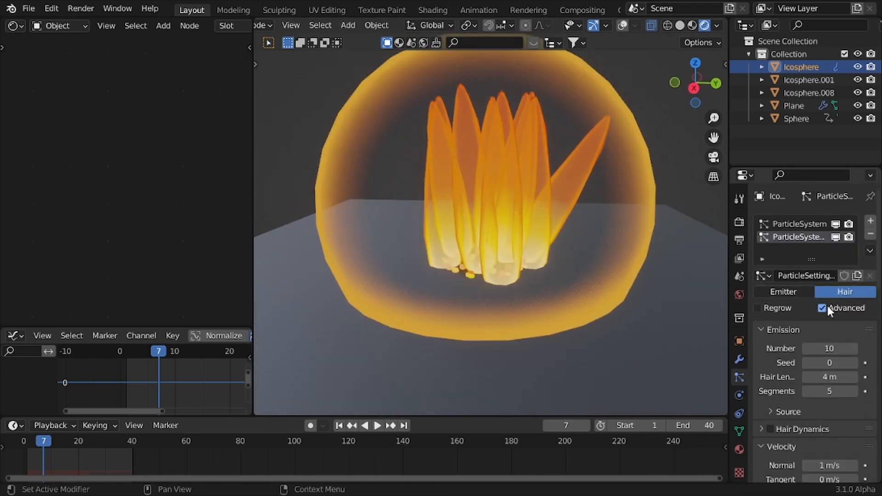
pyautogui.scroll(-4, 809, 308)
pyautogui.scroll(-5, 795, 317)
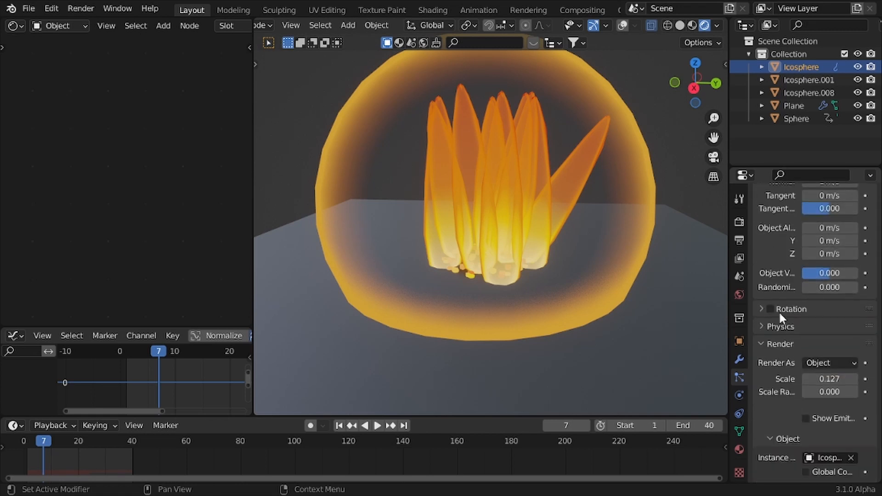
pyautogui.click(771, 309)
pyautogui.click(814, 309)
pyautogui.click(831, 328)
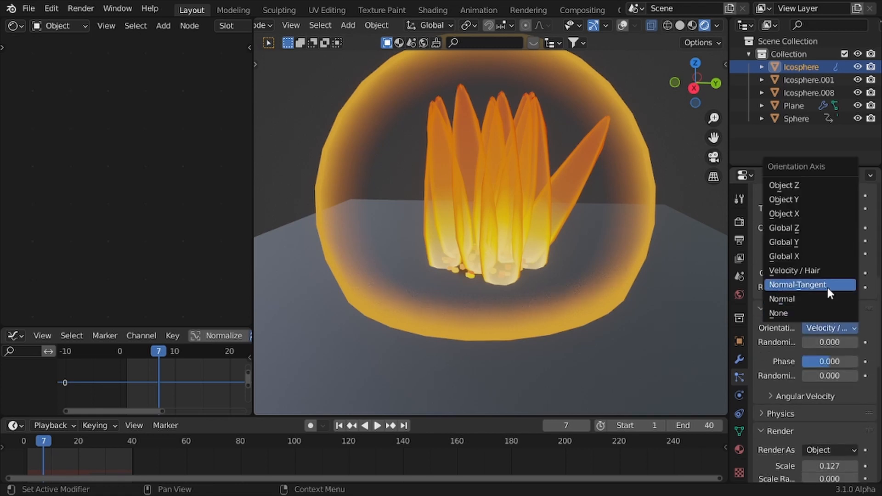
pyautogui.click(828, 288)
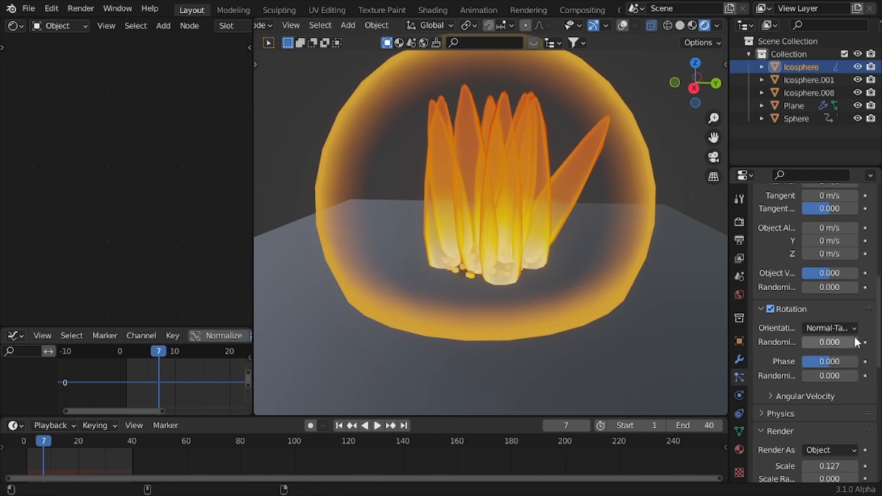
pyautogui.moveTo(830, 342); pyautogui.dragTo(822, 368)
# Try the Velocity / Hair orientation axis for the flames and switch back to Normal-Tangent.
pyautogui.click(830, 328)
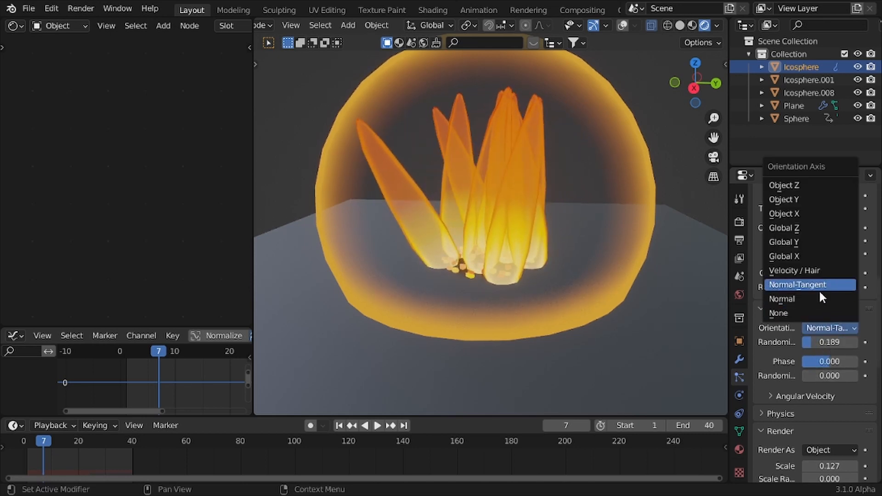
pyautogui.click(815, 279)
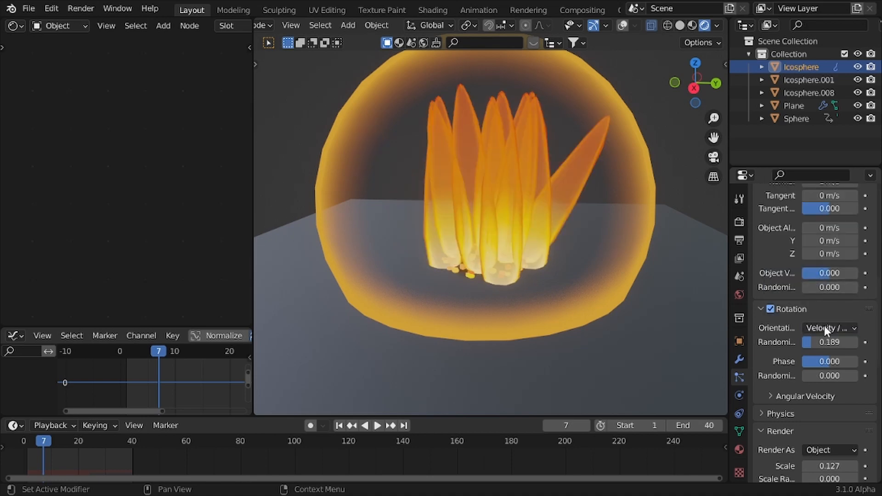
pyautogui.click(825, 327)
pyautogui.click(823, 285)
# Scale the emitter icosphere's mesh up along Z in Edit Mode and return to Object Mode in the right orthographic view.
pyautogui.scroll(-4, 680, 282)
pyautogui.moveTo(648, 248); pyautogui.dragTo(473, 254, button='middle')
pyautogui.hotkey('shift', 'alt', 'z')
pyautogui.scroll(6, 471, 253)
pyautogui.press('Tab')
pyautogui.scroll(2, 551, 276)
pyautogui.moveTo(624, 295); pyautogui.dragTo(481, 242, button='middle')
pyautogui.press('s')
pyautogui.press('z')
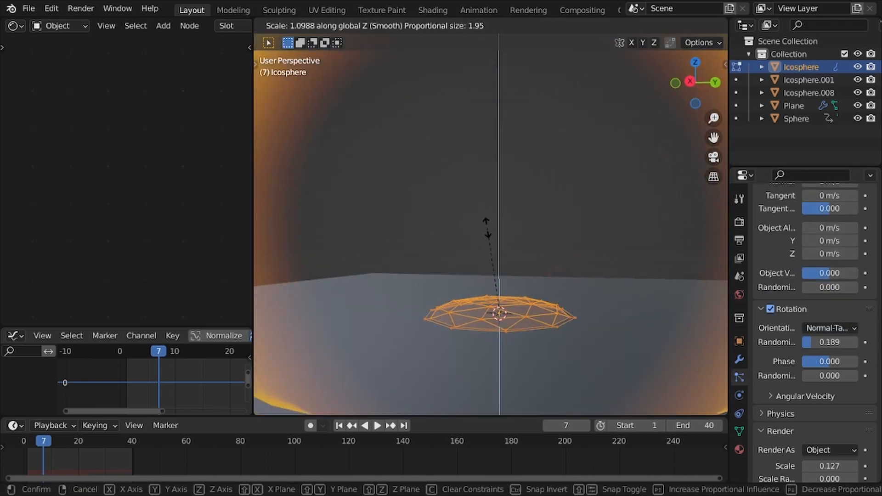
pyautogui.click(476, 189)
pyautogui.press('KP_3')
pyautogui.press('Tab')
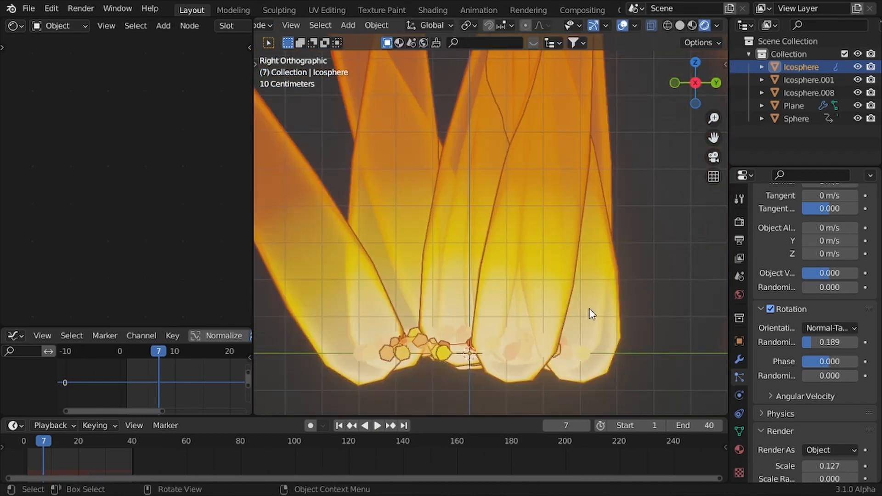
# Try flattening the emitter object to about 0.32 along Z and undo the scaling.
pyautogui.press('s')
pyautogui.press('z')
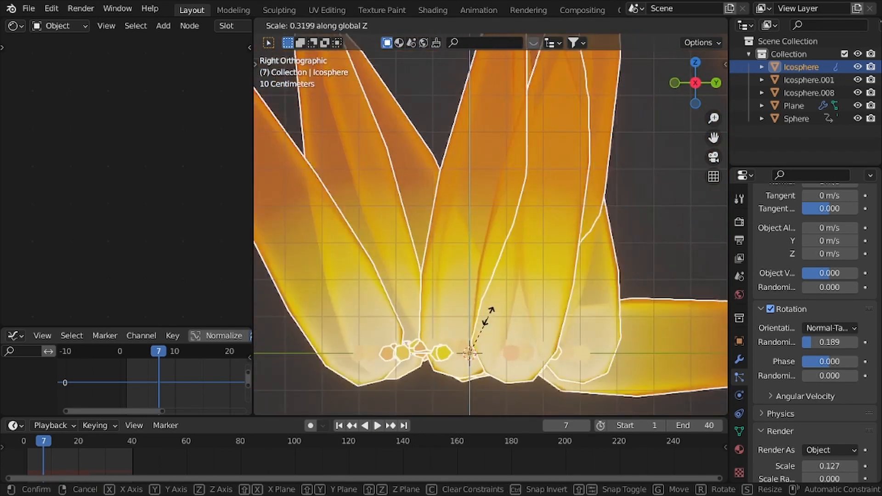
pyautogui.click(483, 305)
pyautogui.hotkey('ctrl', 'z')
# Try further Z scaling amounts on the emitter object to see how the flames spread.
pyautogui.scroll(-3, 551, 280)
pyautogui.press('s')
pyautogui.press('z')
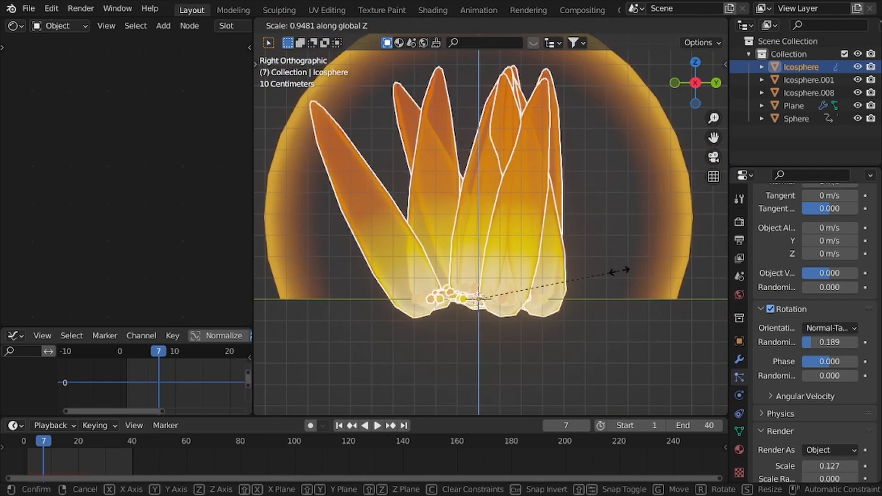
pyautogui.click(571, 299)
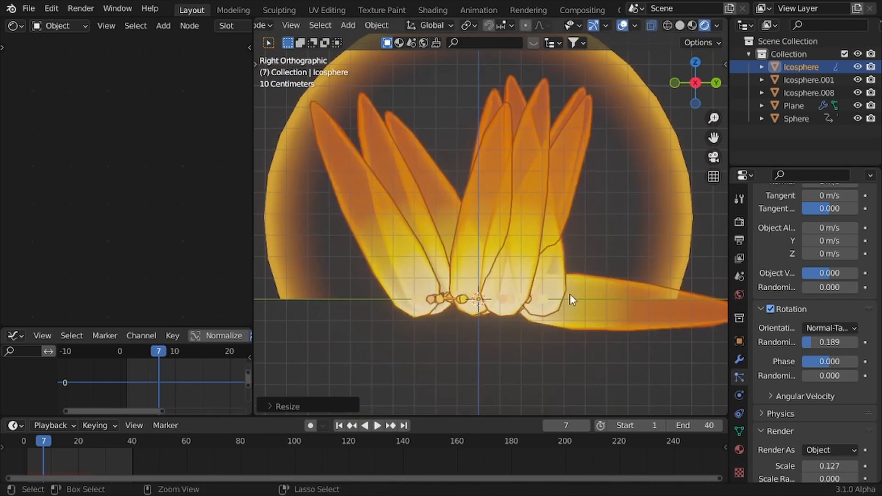
pyautogui.press('s')
pyautogui.press('z')
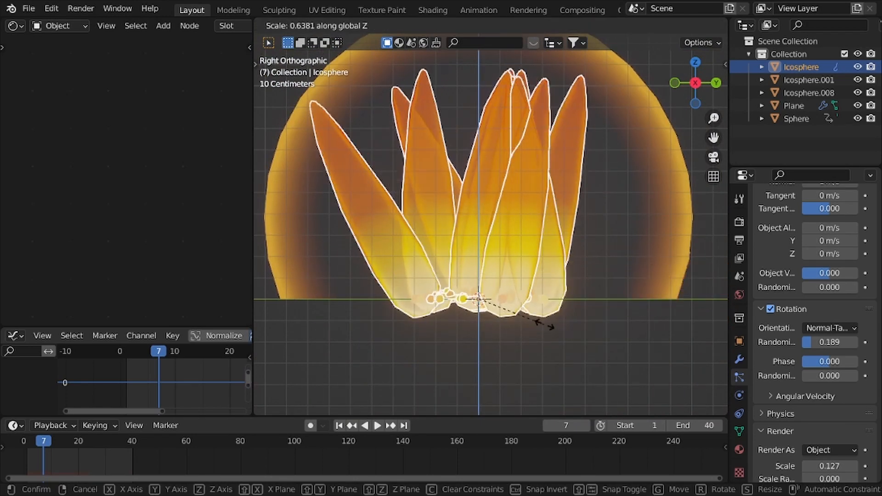
pyautogui.click(524, 318)
# Inspect the emitter and flames in solid X-ray shading and return to the rendered view.
pyautogui.press('z')
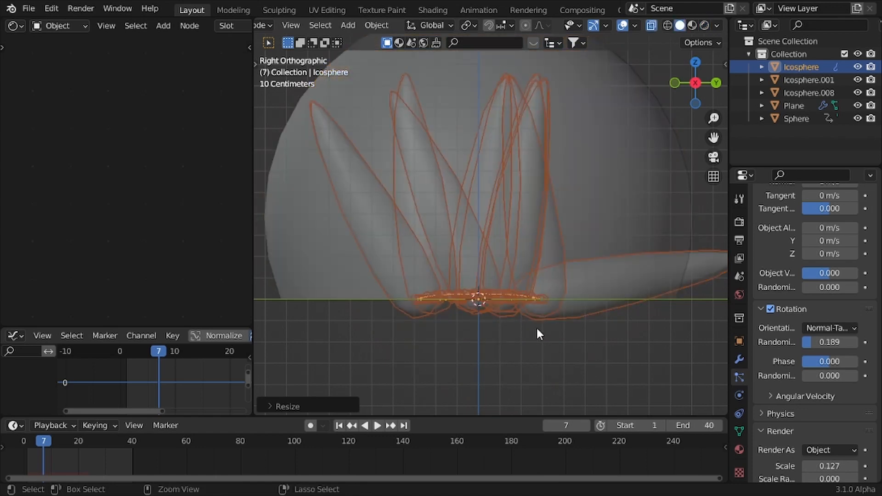
pyautogui.hotkey('alt', 'z')
pyautogui.press('z')
pyautogui.click(476, 226)
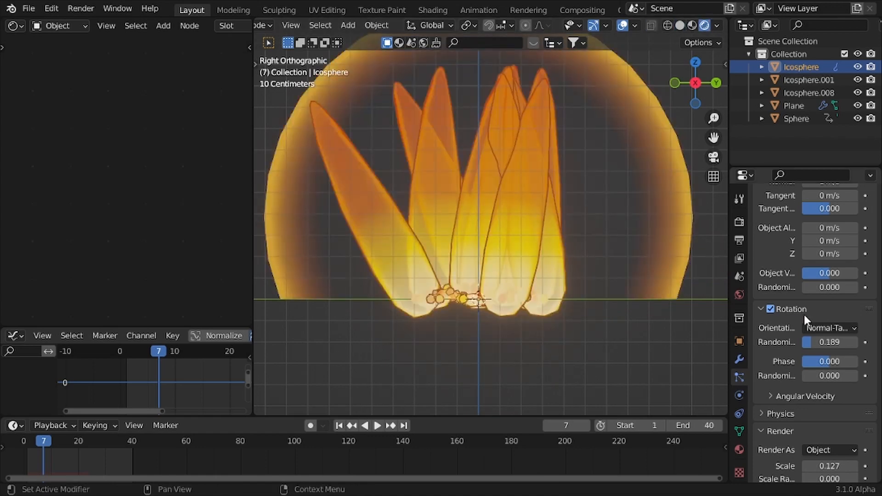
# Set the hair particle system's seed to 2 and view the flames inside the dome from another side.
pyautogui.scroll(12, 818, 319)
pyautogui.click(855, 364)
pyautogui.click(855, 363)
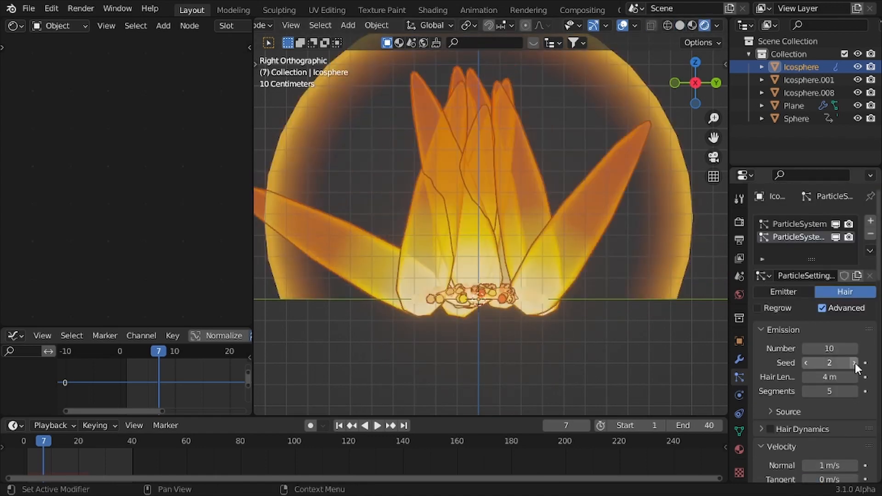
pyautogui.scroll(-3, 506, 265)
pyautogui.moveTo(506, 266); pyautogui.dragTo(524, 272, button='middle')
pyautogui.scroll(-5, 524, 272)
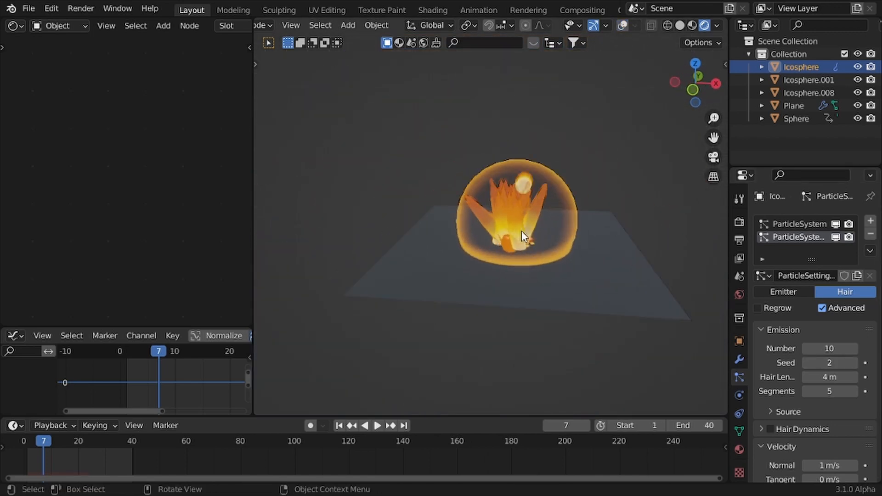
# Flatten the emitter icosphere by scaling it down along the global Z axis.
pyautogui.scroll(9, 561, 261)
pyautogui.hotkey('alt', 'shift', 'z')
pyautogui.press('s')
pyautogui.press('z')
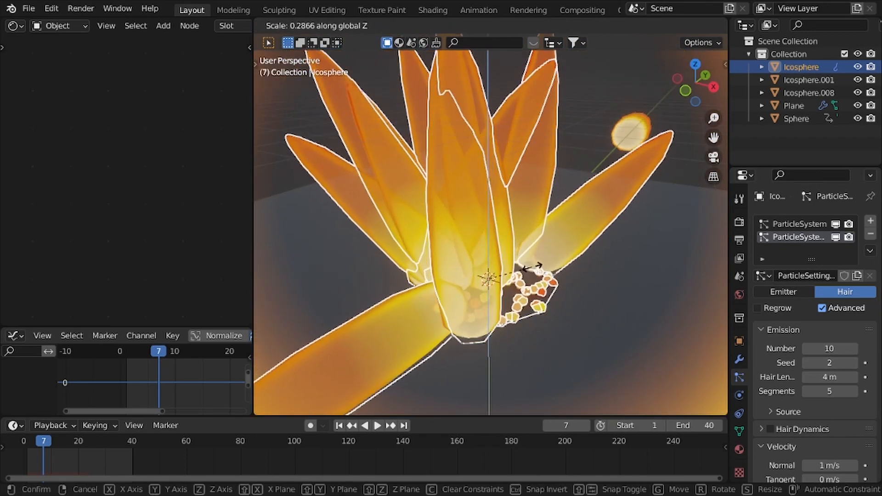
pyautogui.rightClick(558, 268)
pyautogui.scroll(-4, 590, 263)
pyautogui.press('s')
pyautogui.press('z')
pyautogui.click(577, 262)
pyautogui.hotkey('alt', 'shift', 'z')
pyautogui.scroll(-2, 579, 256)
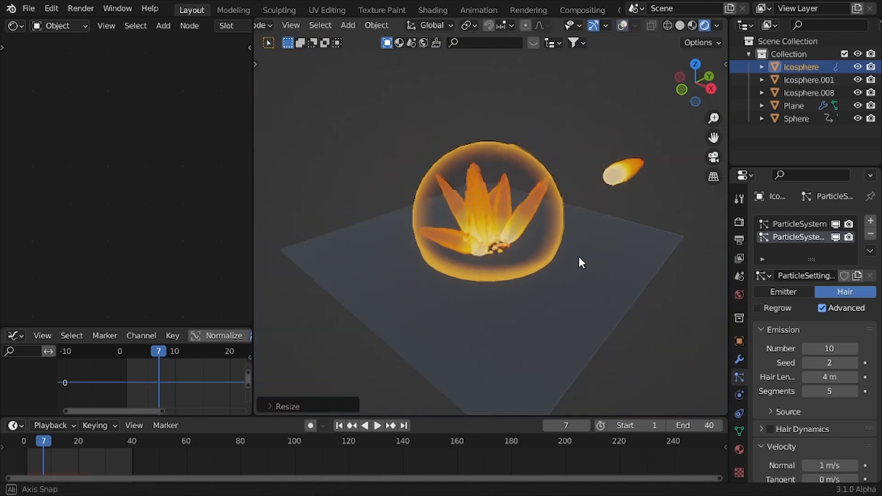
# Set the hair particle system's number to 11 and its seed to 4.
pyautogui.scroll(3, 579, 256)
pyautogui.moveTo(579, 256); pyautogui.dragTo(509, 258, button='middle')
pyautogui.click(853, 349)
pyautogui.moveTo(666, 290); pyautogui.dragTo(496, 363, button='middle')
pyautogui.click(853, 365)
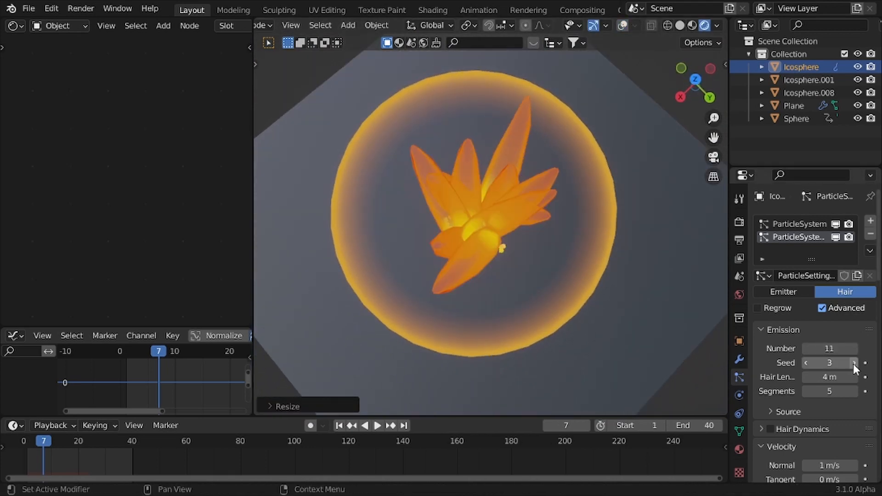
pyautogui.click(853, 364)
pyautogui.scroll(-3, 456, 245)
pyautogui.moveTo(456, 245); pyautogui.dragTo(421, 194, button='middle')
# Set the hair particles' rotation Randomize value to 0.178.
pyautogui.hotkey('shift', 'alt', 'z')
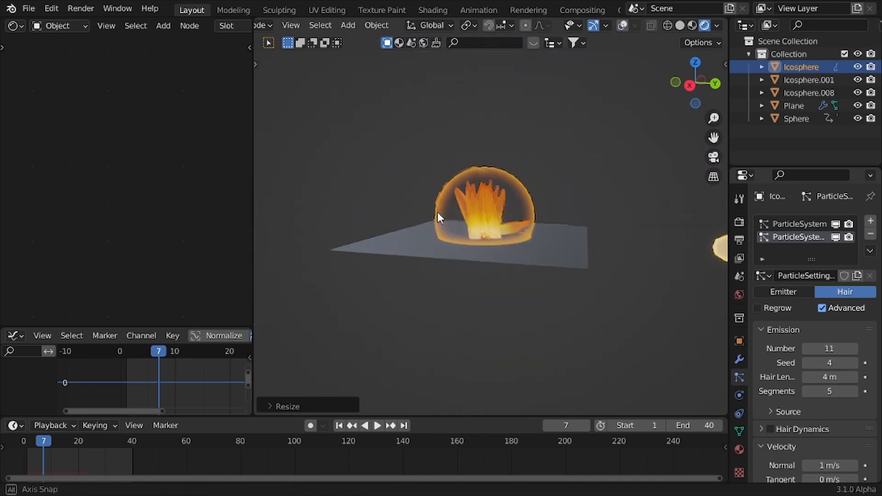
pyautogui.scroll(5, 438, 212)
pyautogui.scroll(-10, 856, 350)
pyautogui.scroll(5, 827, 266)
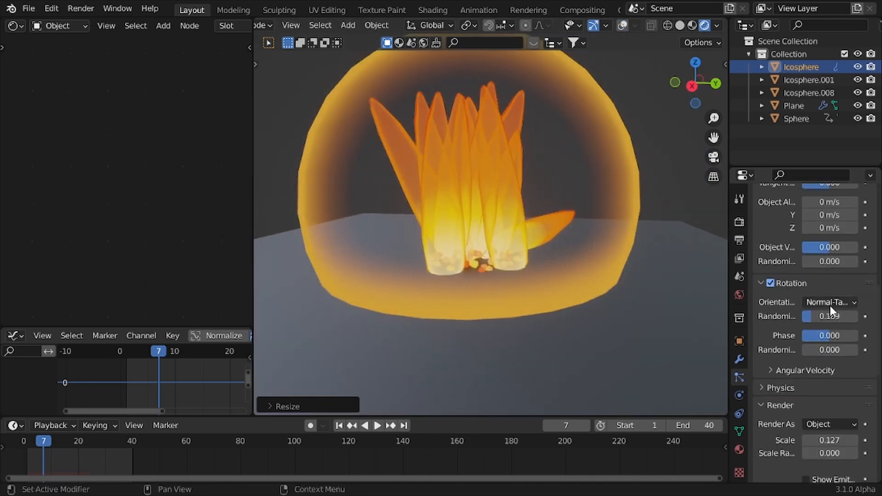
pyautogui.moveTo(830, 315)
pyautogui.mouseDown()
pyautogui.moveTo(819, 315)
pyautogui.moveTo(830, 316)
pyautogui.mouseUp()
# Select the edge loop around the emitter mesh's rim in Edit Mode and rescale it.
pyautogui.hotkey('shift', 'alt', 'z')
pyautogui.scroll(2, 422, 235)
pyautogui.moveTo(420, 235); pyautogui.dragTo(375, 233, button='middle')
pyautogui.press('Tab')
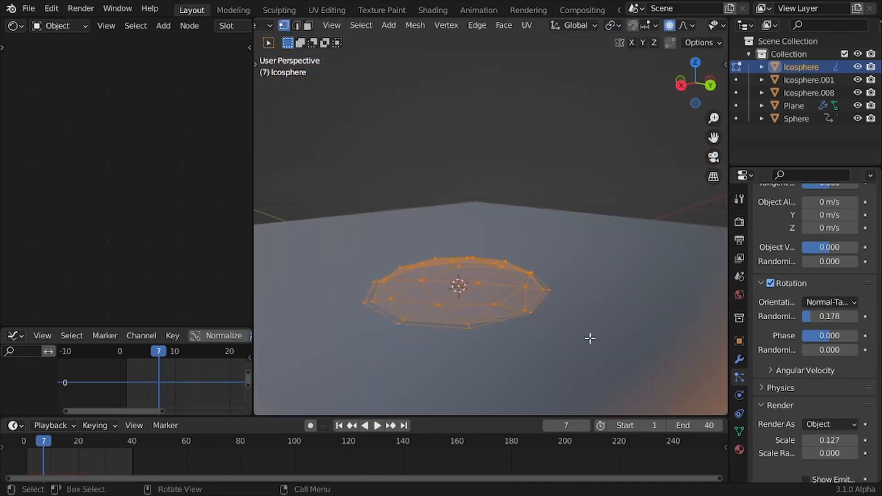
pyautogui.press('2')
pyautogui.keyDown('alt'); pyautogui.click(551, 313); pyautogui.keyUp('alt')
pyautogui.hotkey('shift', 'alt', 'z')
pyautogui.scroll(-3, 536, 301)
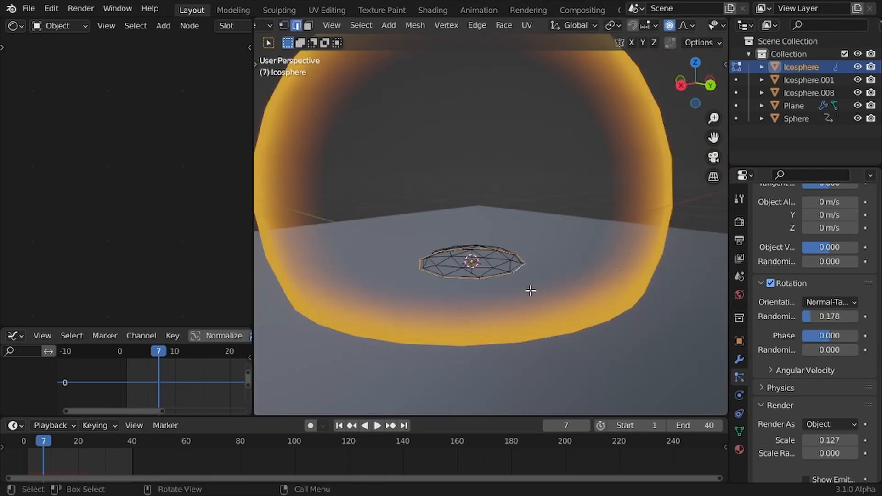
pyautogui.press('s')
pyautogui.click(540, 290)
pyautogui.hotkey('ctrl', 'z')
pyautogui.click(558, 294)
pyautogui.press('Tab')
# Set the hair particle seed to 5 and play the animation from the first frame.
pyautogui.hotkey('shift', 'alt', 'z')
pyautogui.moveTo(498, 272); pyautogui.dragTo(539, 274, button='middle')
pyautogui.scroll(12, 828, 274)
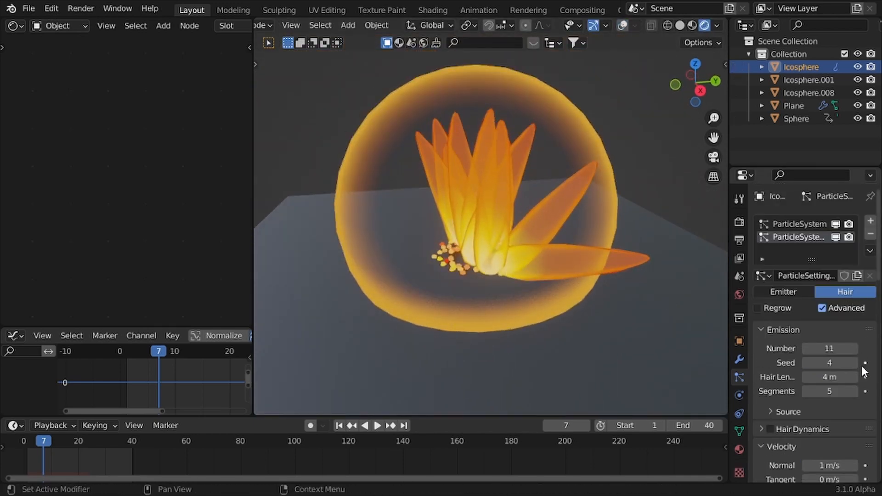
pyautogui.click(854, 362)
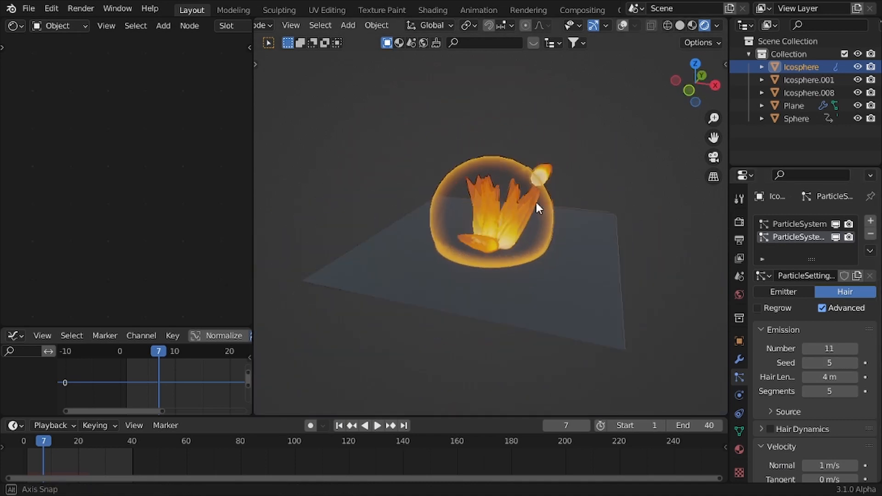
pyautogui.hotkey('shift', 'Left')
pyautogui.press('space')
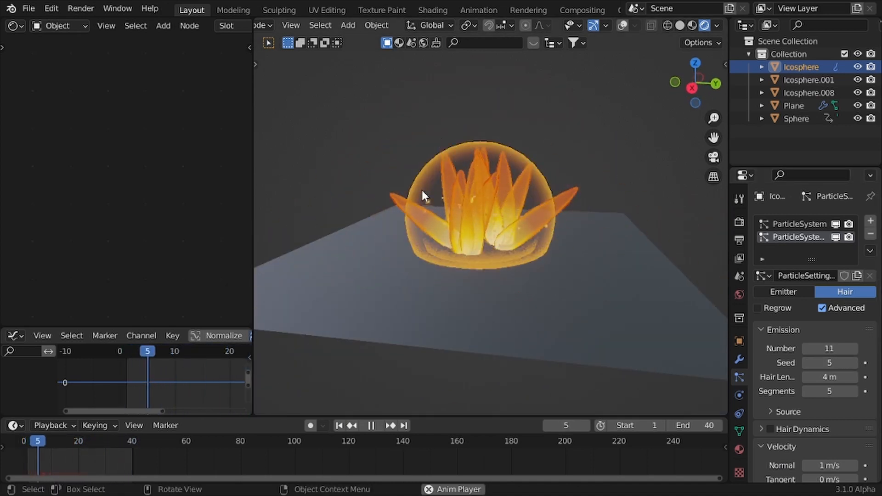
pyautogui.press('Escape')
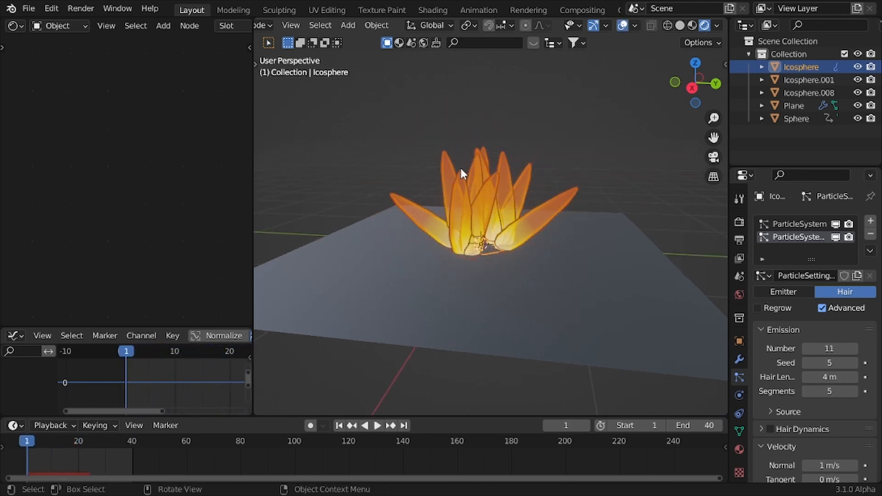
# Select the flame object lying beside the plane and add a Geometry Nodes modifier to it.
pyautogui.scroll(-5, 520, 162)
pyautogui.click(667, 237)
pyautogui.keyDown('shift'); pyautogui.moveTo(628, 213); pyautogui.dragTo(485, 205, button='middle'); pyautogui.keyUp('shift')
pyautogui.scroll(2, 491, 206)
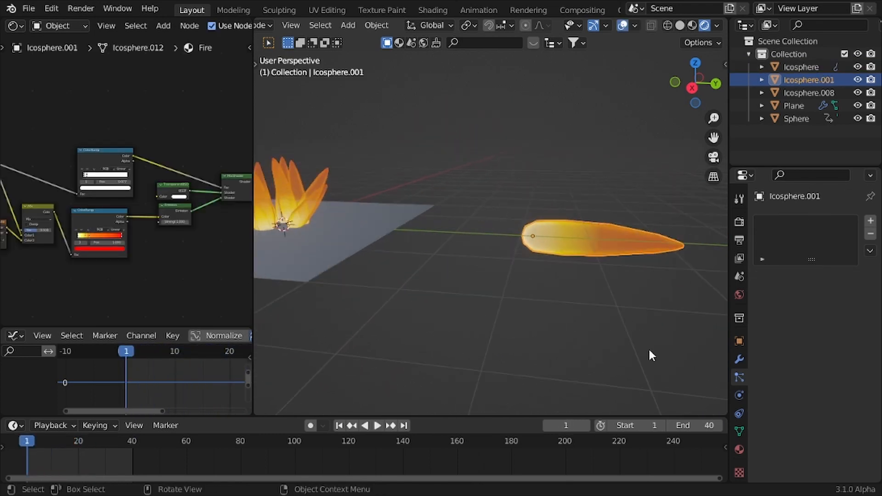
pyautogui.click(808, 223)
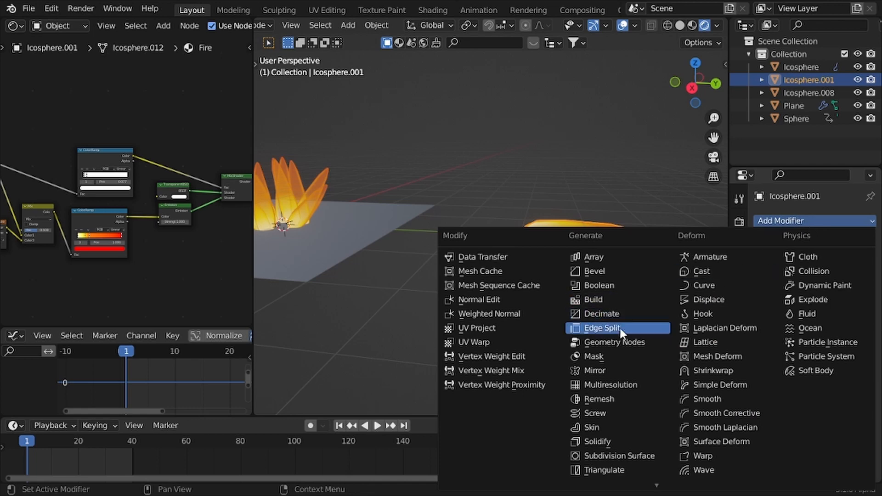
pyautogui.click(619, 342)
pyautogui.scroll(-3, 485, 213)
pyautogui.scroll(4, 482, 214)
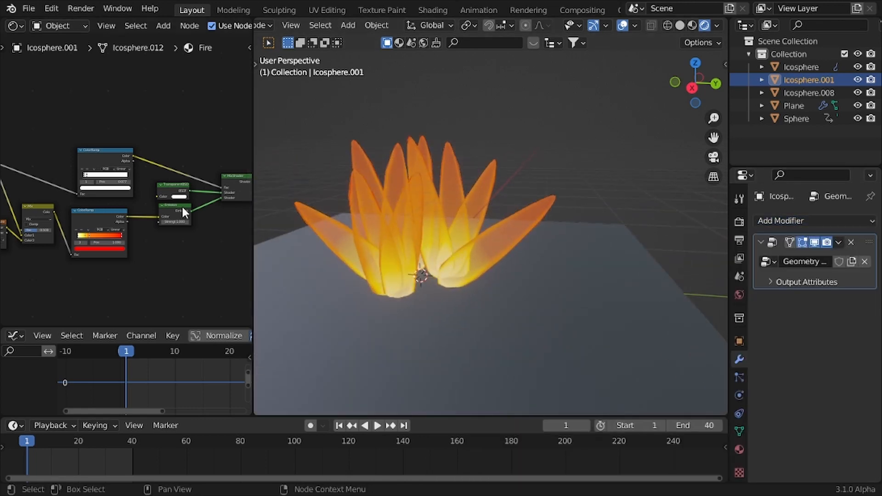
# Split the shader editor area and switch its upper part to the Geometry Node Editor.
pyautogui.moveTo(2, 19); pyautogui.dragTo(2, 243)
pyautogui.click(13, 25)
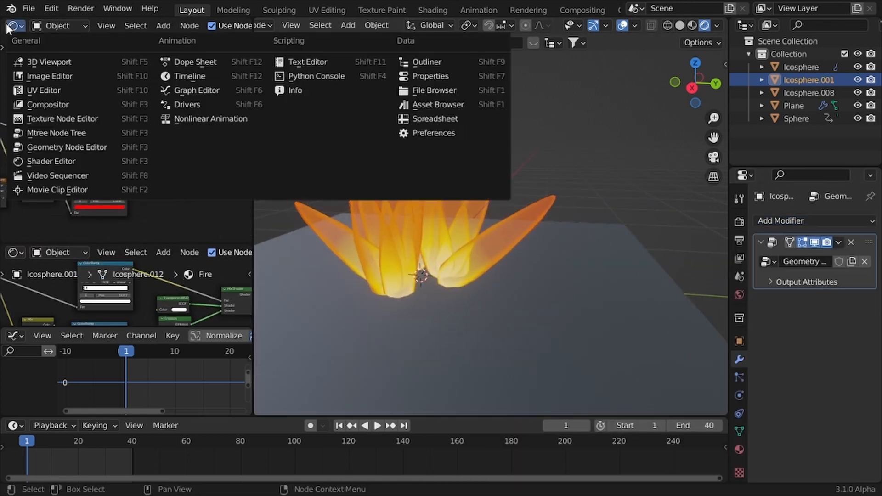
pyautogui.click(59, 147)
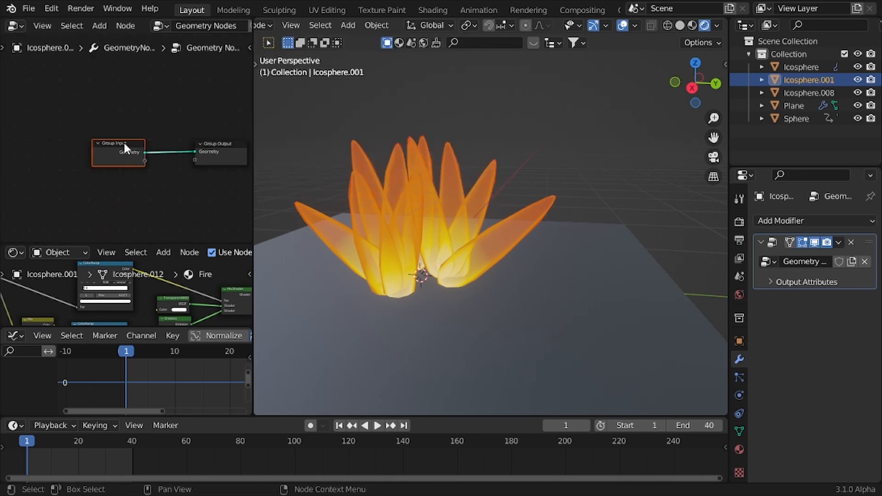
# Add a Transform node on the link between Group Input and Group Output.
pyautogui.scroll(1, 123, 145)
pyautogui.moveTo(111, 163); pyautogui.dragTo(22, 118)
pyautogui.hotkey('shift', 'a')
pyautogui.click(60, 144)
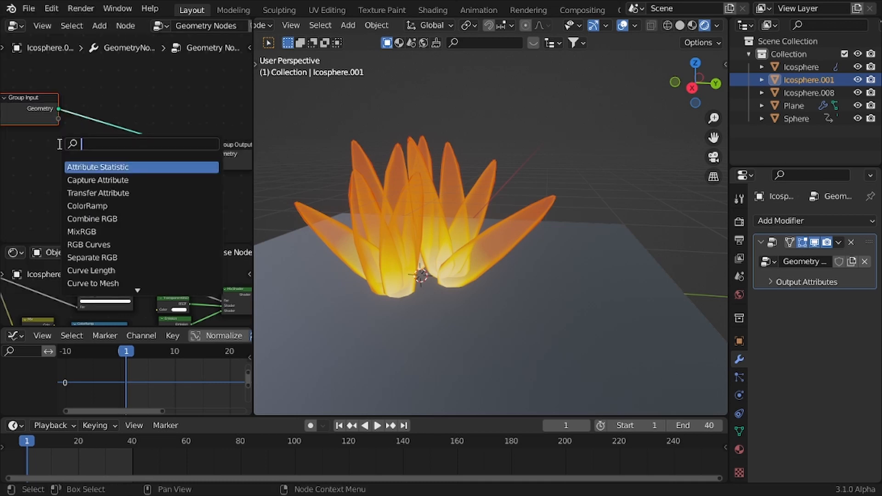
pyautogui.press('Return')
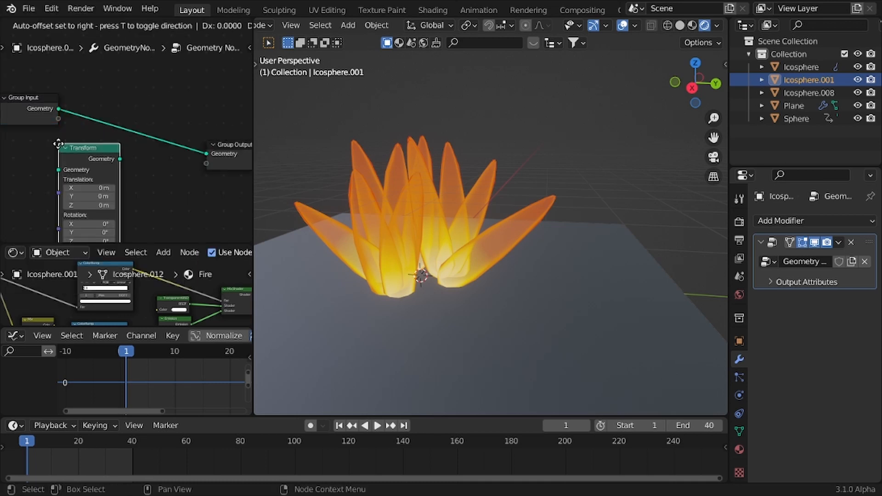
pyautogui.click(99, 118)
# Try changing the Transform node's scale values and undo the change.
pyautogui.scroll(3, 98, 163)
pyautogui.moveTo(98, 163); pyautogui.dragTo(92, 93, button='middle')
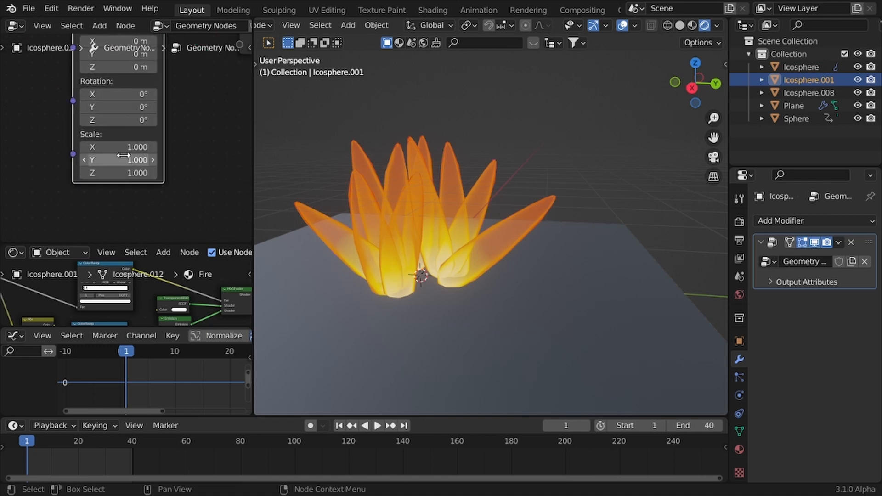
pyautogui.moveTo(121, 148); pyautogui.dragTo(117, 173)
pyautogui.hotkey('ctrl', 'z')
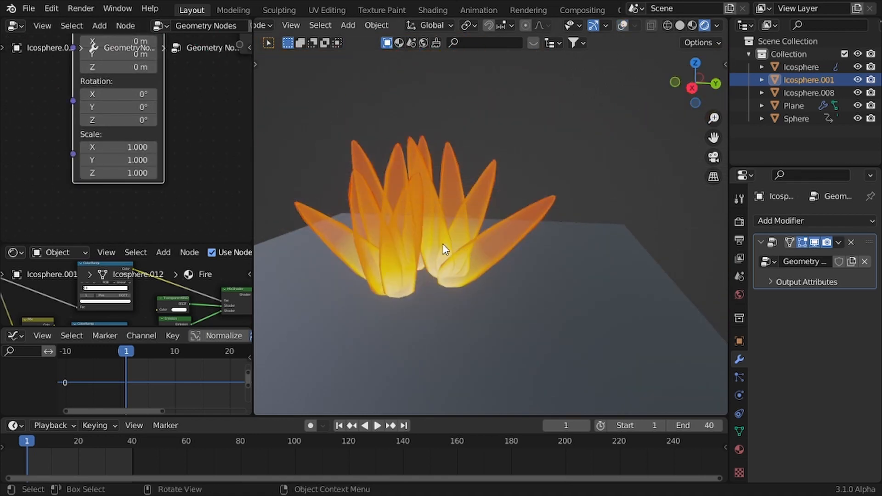
# Select the emitter icosphere, scale it down uniformly and apply its object transform.
pyautogui.hotkey('shift', 'alt', 'z')
pyautogui.moveTo(443, 244); pyautogui.dragTo(516, 282, button='middle')
pyautogui.click(413, 299)
pyautogui.press('s')
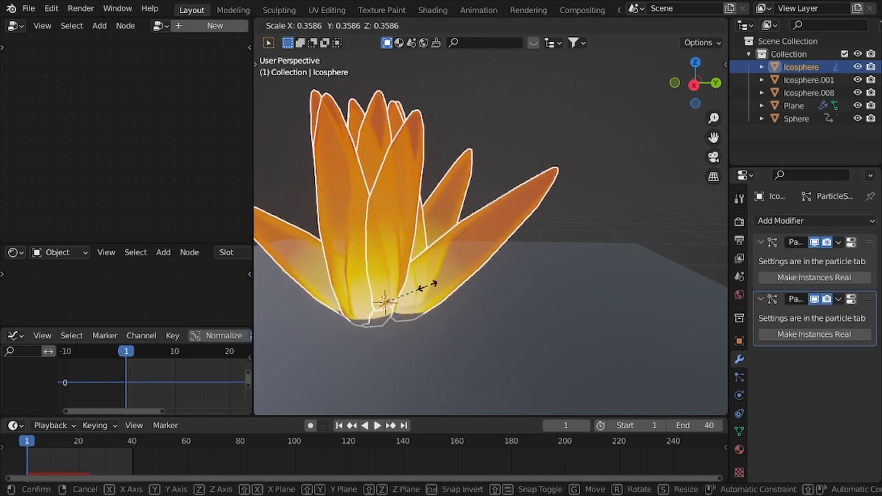
pyautogui.click(448, 282)
pyautogui.hotkey('ctrl', 'a')
pyautogui.click(434, 292)
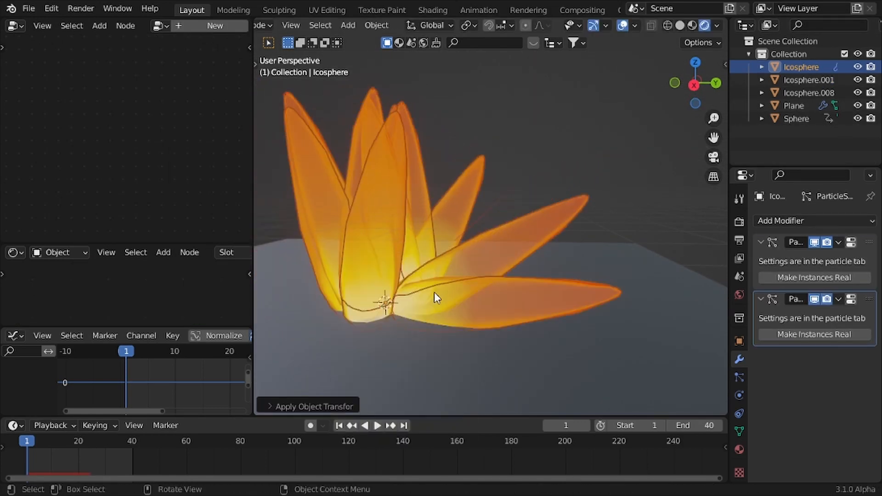
# Play the animation to check the flames against the expanding dome.
pyautogui.scroll(-2, 434, 292)
pyautogui.moveTo(434, 293); pyautogui.dragTo(461, 298, button='middle')
pyautogui.scroll(-1, 508, 300)
pyautogui.press('space')
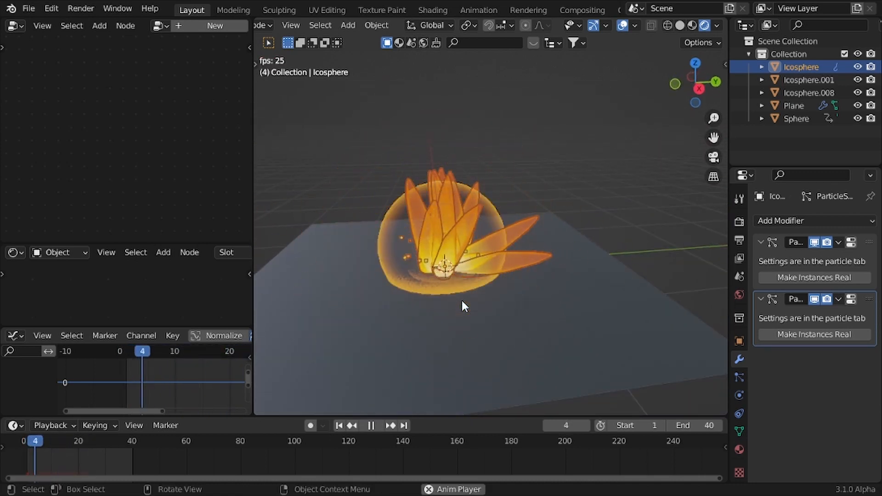
pyautogui.press('Escape')
# Set the hair particle seed to 8 and scrub the timeline to check the flames within the dome.
pyautogui.click(739, 377)
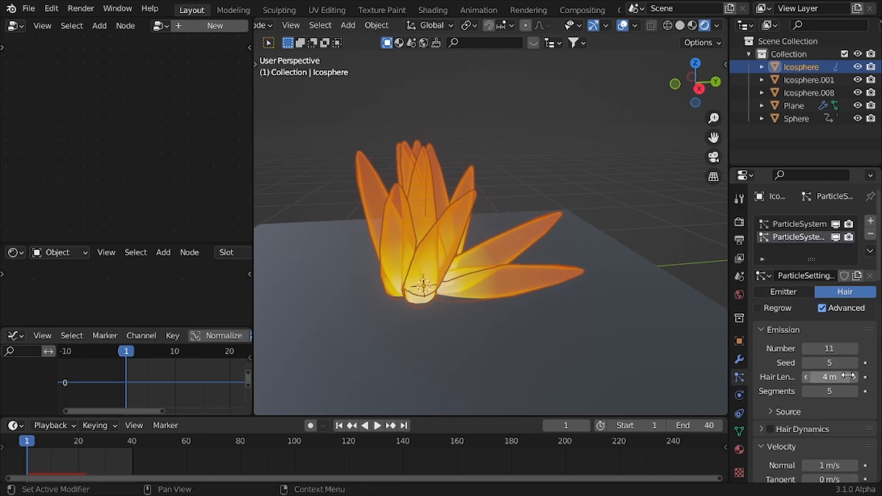
pyautogui.click(855, 362)
pyautogui.click(856, 362)
pyautogui.click(856, 362)
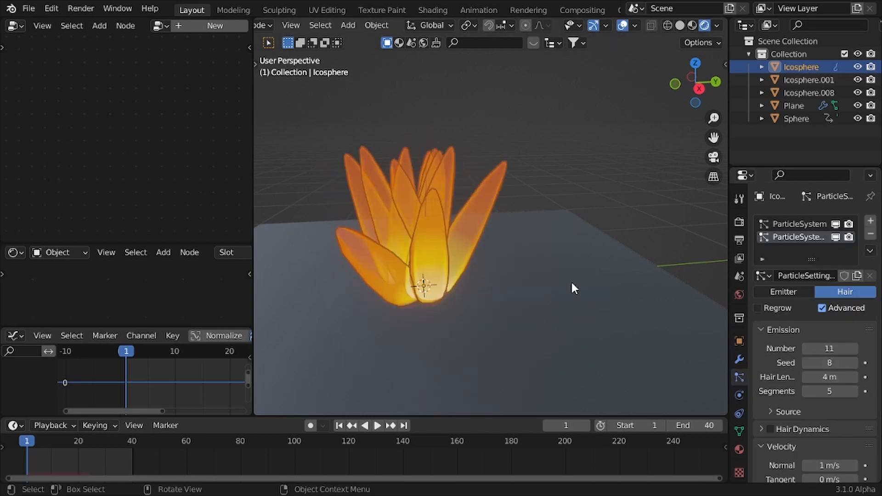
pyautogui.moveTo(572, 288); pyautogui.dragTo(165, 409, button='middle')
pyautogui.moveTo(31, 440); pyautogui.dragTo(45, 439)
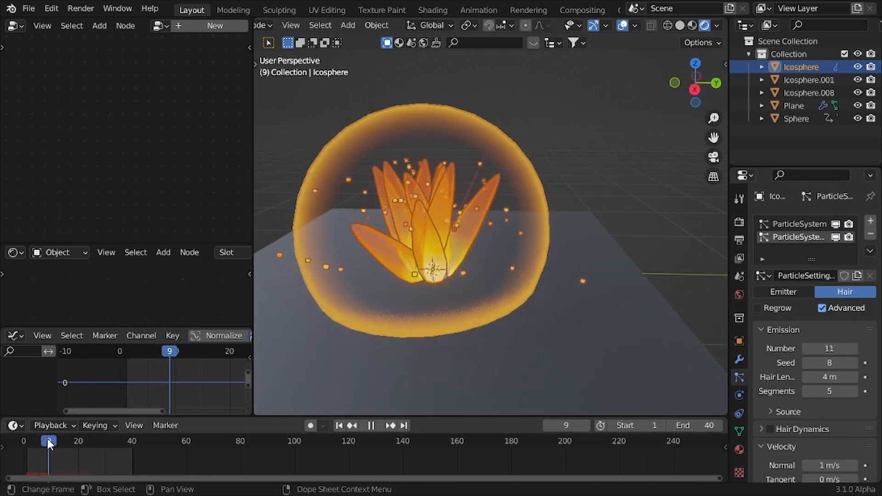
pyautogui.click(781, 118)
pyautogui.scroll(-5, 630, 181)
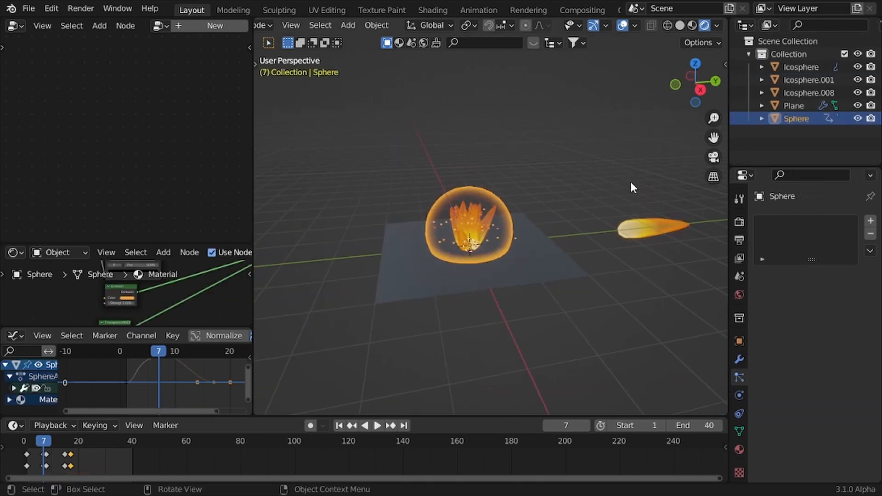
# Set the flame object's Transform node scale to 0 on all axes and keyframe it at frame 1.
pyautogui.click(642, 229)
pyautogui.scroll(4, 59, 180)
pyautogui.hotkey('shift', 'Left')
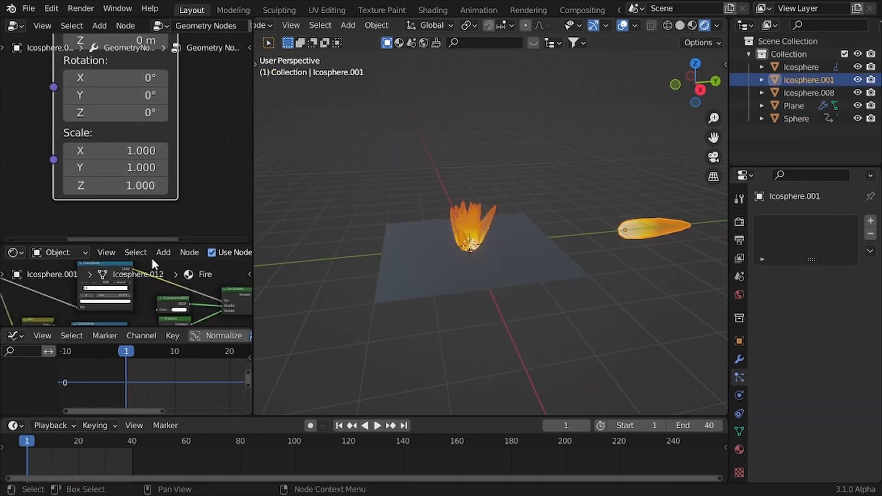
pyautogui.scroll(6, 294, 221)
pyautogui.moveTo(107, 150); pyautogui.dragTo(107, 186)
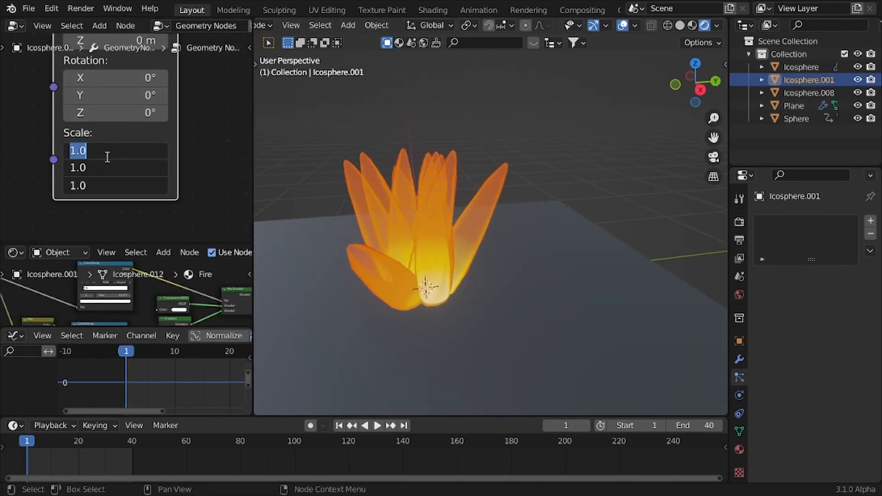
pyautogui.press('Return')
pyautogui.press('i')
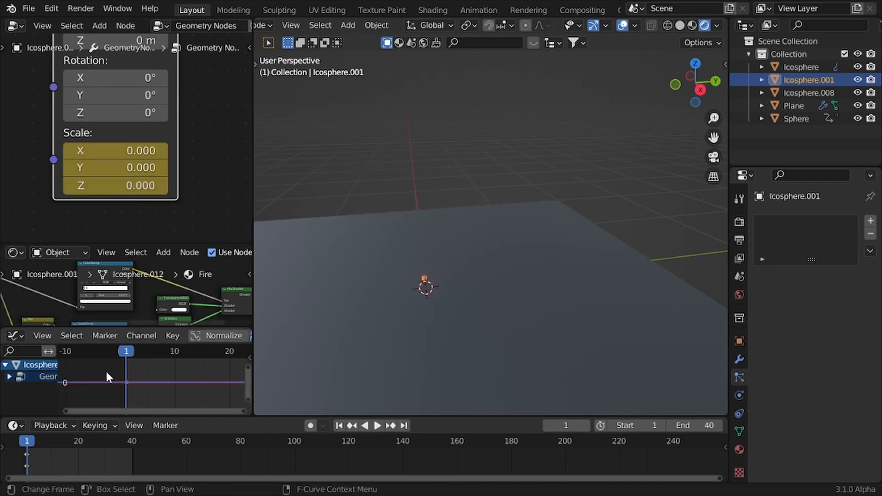
# Keyframe the Transform node's scale at 1.2 on all axes at frame 9.
pyautogui.press('space')
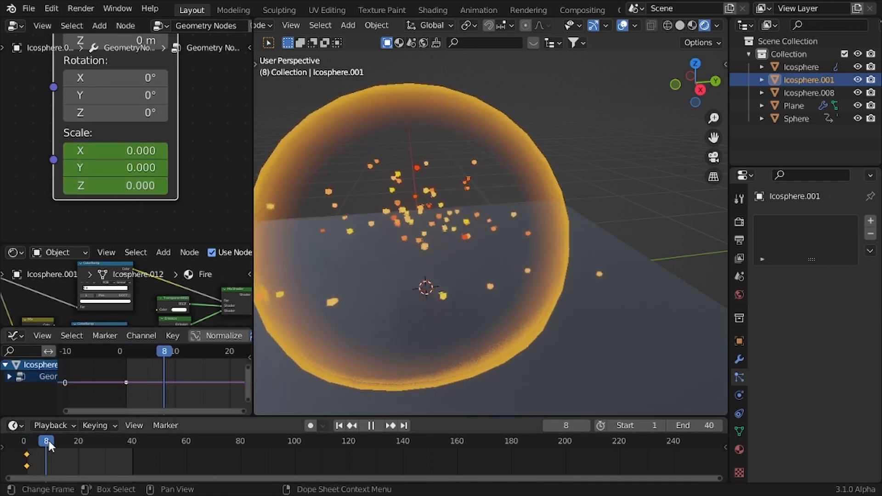
pyautogui.moveTo(43, 440); pyautogui.dragTo(49, 440)
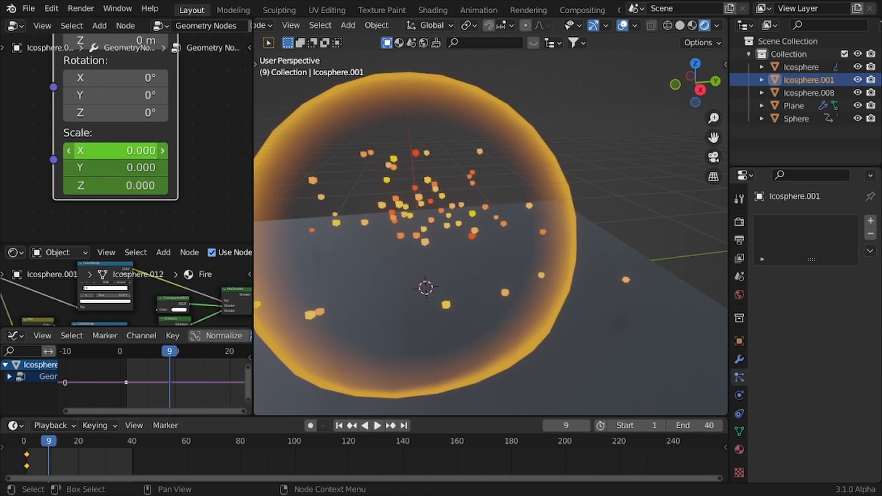
pyautogui.moveTo(116, 146); pyautogui.dragTo(116, 186)
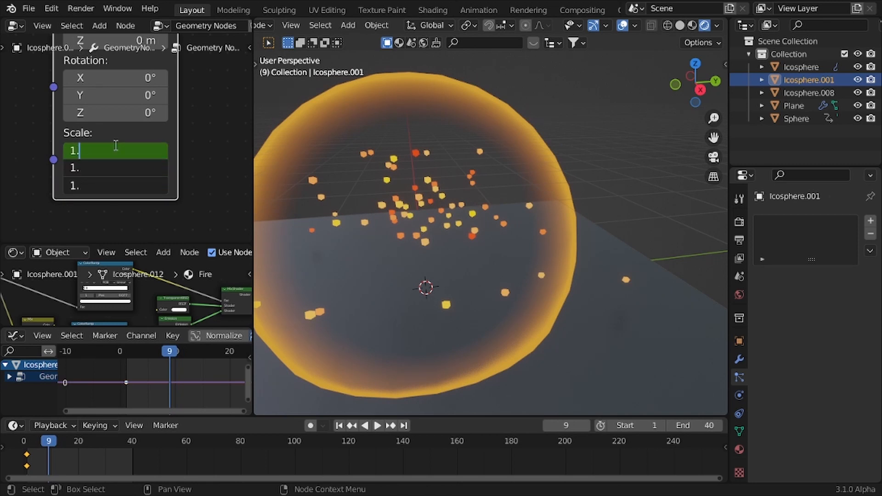
pyautogui.press('Return')
pyautogui.moveTo(102, 146); pyautogui.dragTo(116, 185)
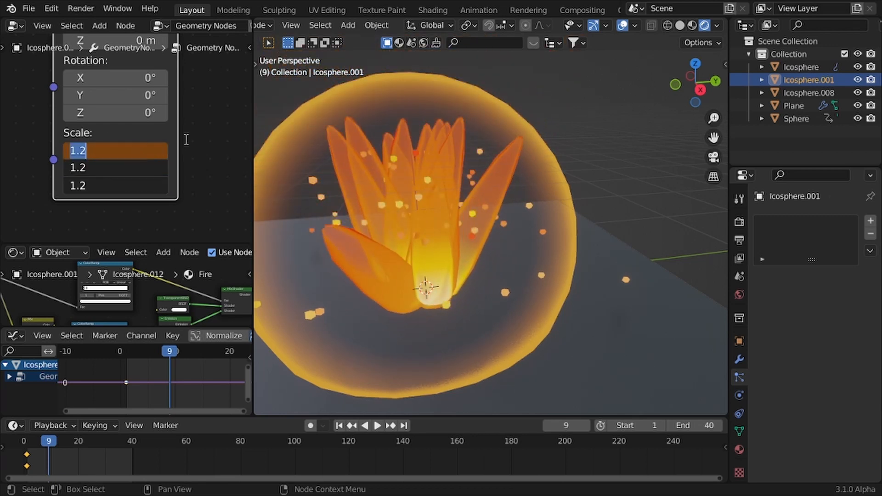
pyautogui.press('Return')
pyautogui.press('i')
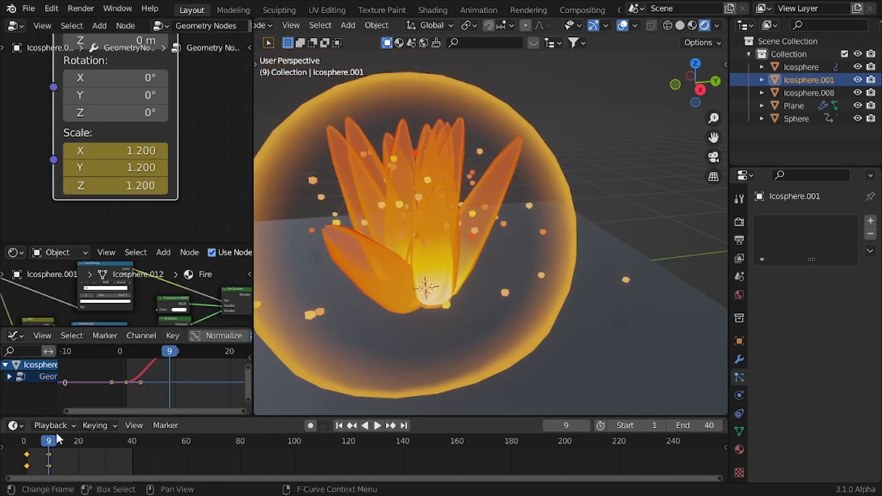
# Keyframe the flame object's Transform node scale at 0 on all axes at frame 18.
pyautogui.moveTo(51, 439); pyautogui.dragTo(74, 441)
pyautogui.press('space')
pyautogui.press('space')
pyautogui.moveTo(108, 152); pyautogui.dragTo(108, 185)
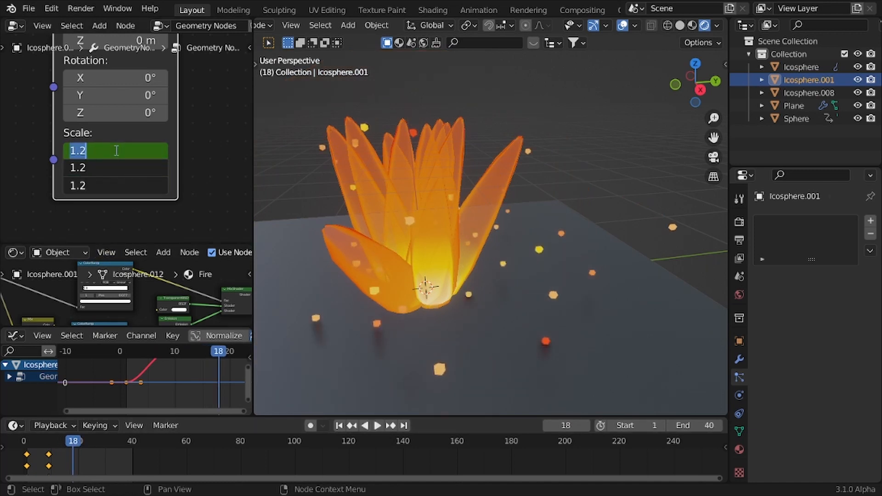
pyautogui.write('0')
pyautogui.press('Return')
pyautogui.press('i')
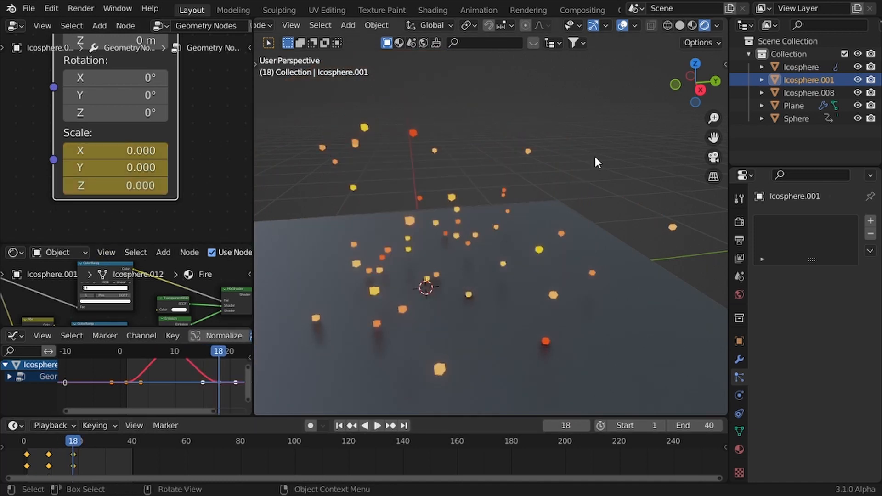
# Play the animation from the start to check the flames growing and shrinking.
pyautogui.press('Left')
pyautogui.hotkey('shift', 'Left')
pyautogui.press('space')
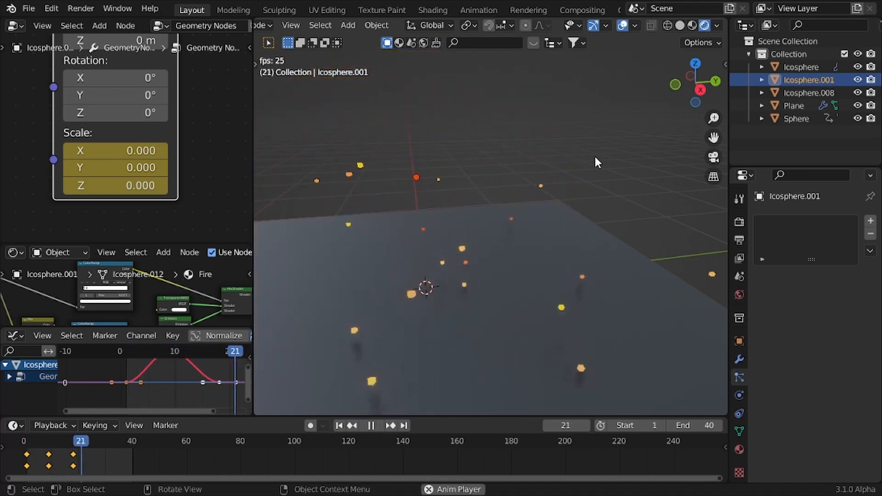
pyautogui.press('space')
# Reshape the scale curve by extending the frame 9 keyframe's outgoing handle to about frame 17 and pulling the frame 1 handle steeply upward.
pyautogui.moveTo(134, 244); pyautogui.dragTo(134, 183)
pyautogui.moveTo(123, 327); pyautogui.dragTo(126, 264)
pyautogui.moveTo(161, 315); pyautogui.dragTo(105, 332, button='middle')
pyautogui.scroll(1, 105, 331)
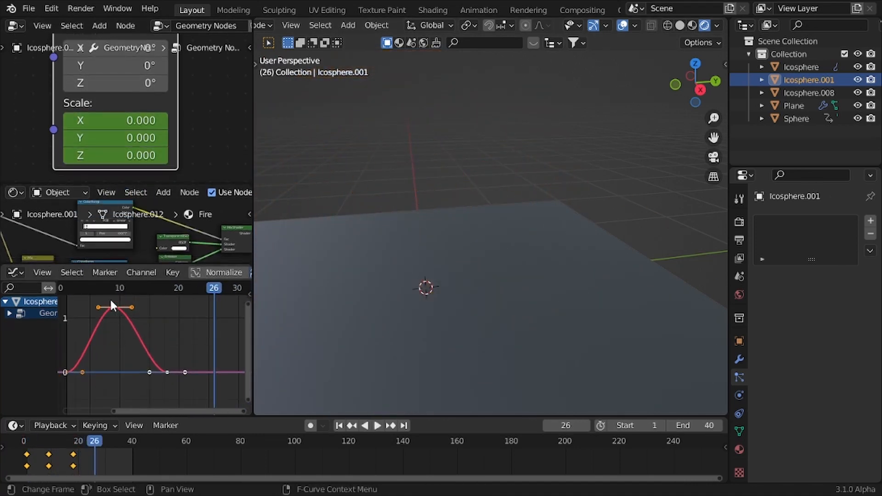
pyautogui.moveTo(109, 298); pyautogui.dragTo(162, 302)
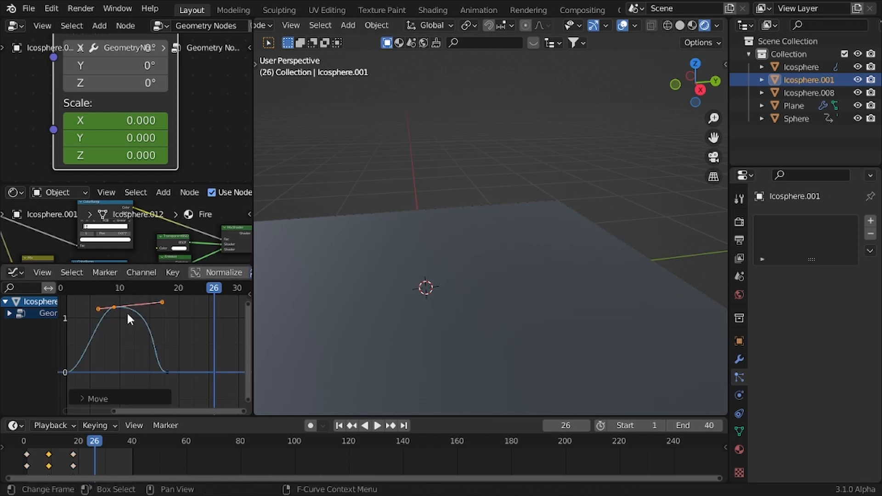
pyautogui.moveTo(61, 353); pyautogui.dragTo(107, 354, button='middle')
pyautogui.moveTo(129, 373); pyautogui.dragTo(116, 311)
# Play the animation from frame 1 and view the flames' faster growth from another angle.
pyautogui.hotkey('shift', 'Left')
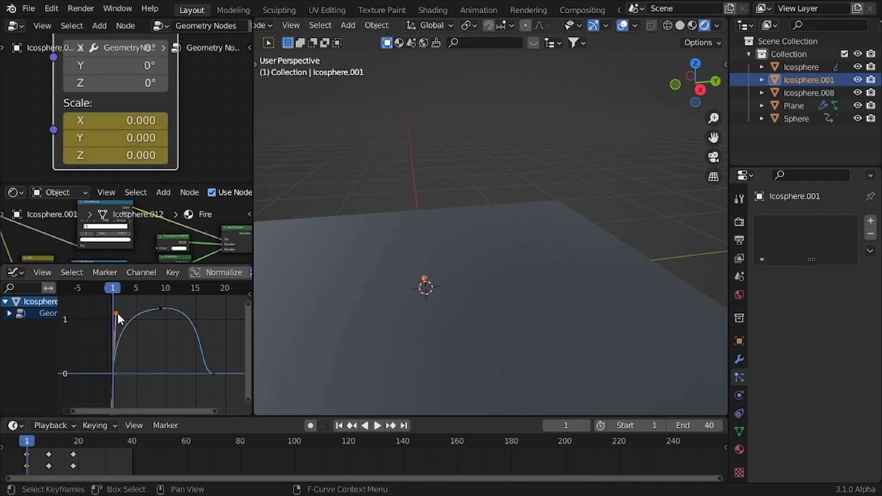
pyautogui.press('space')
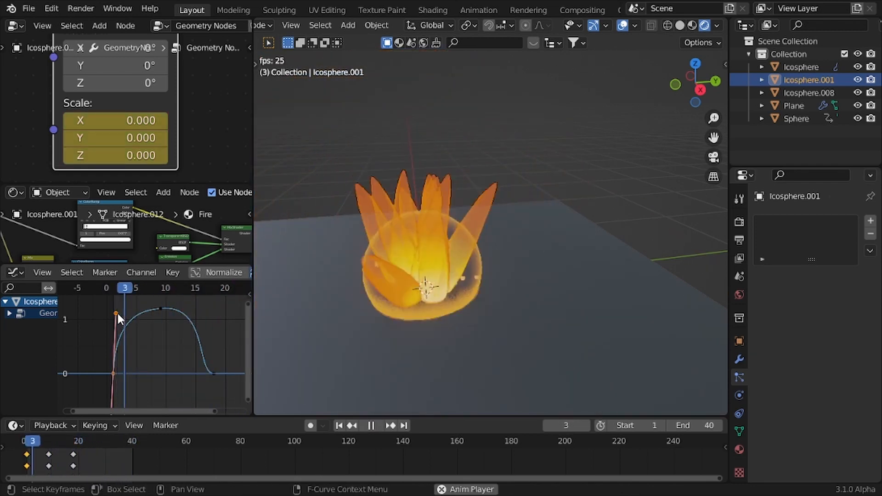
pyautogui.moveTo(322, 276); pyautogui.dragTo(338, 254, button='middle')
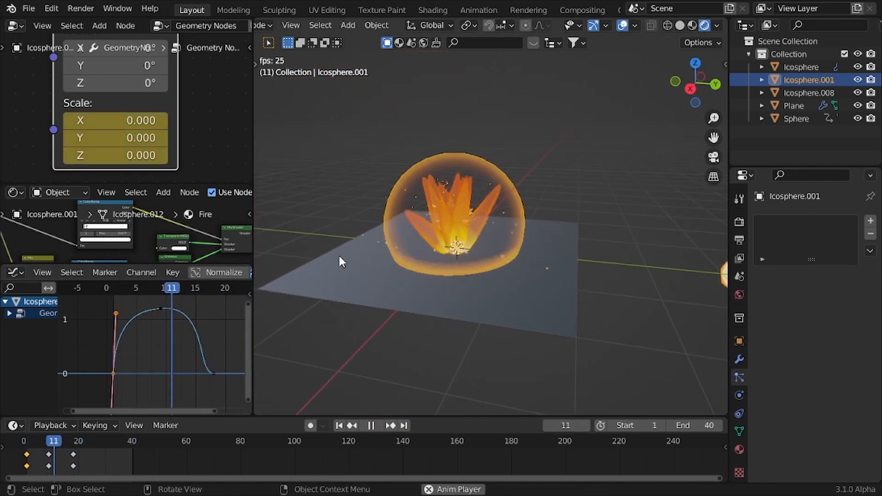
pyautogui.scroll(3, 339, 254)
pyautogui.press('space')
# Raise the scale curve's frame 9 peak keyframe slightly together with its handles.
pyautogui.moveTo(159, 326); pyautogui.dragTo(156, 353, button='middle')
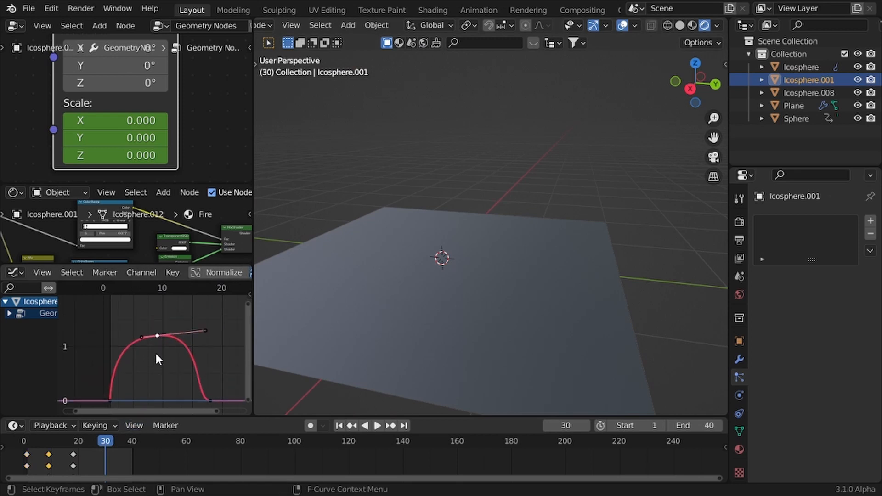
pyautogui.press('g')
pyautogui.click(157, 349)
pyautogui.hotkey('ctrl', 'z')
pyautogui.moveTo(151, 323); pyautogui.dragTo(165, 347)
pyautogui.press('g')
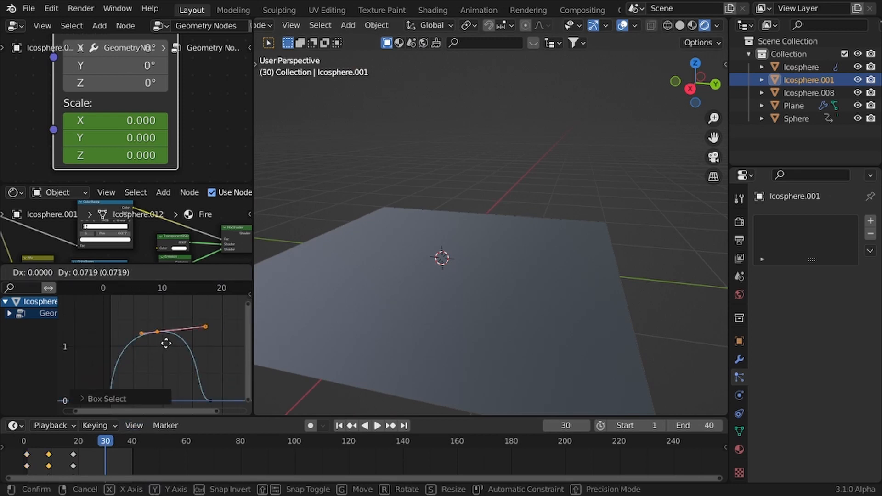
pyautogui.click(163, 340)
pyautogui.press('g')
pyautogui.click(163, 341)
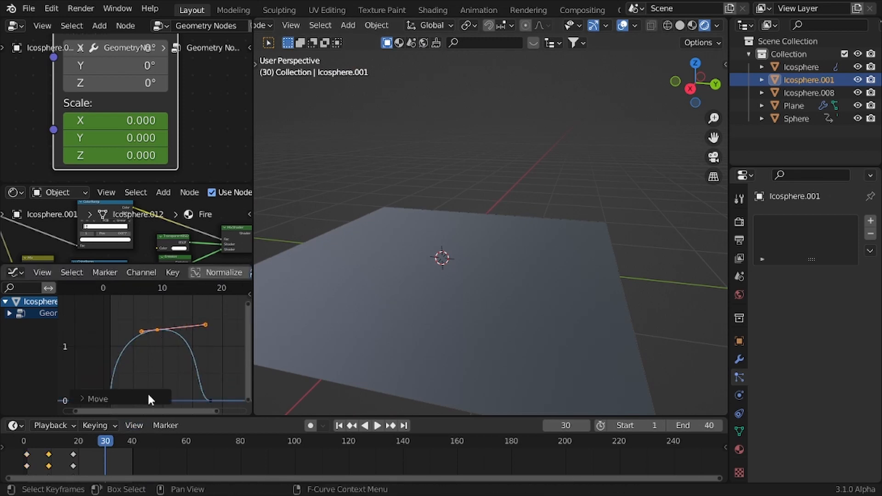
pyautogui.moveTo(151, 341); pyautogui.dragTo(159, 342)
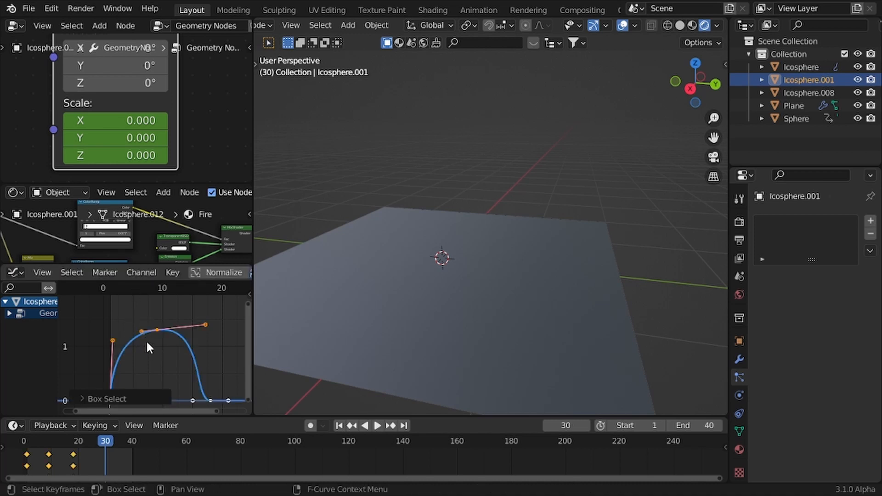
# Lower the scale curve's frame 9 peak to just under 1.2 while checking the flames against the dome during playback.
pyautogui.press('space')
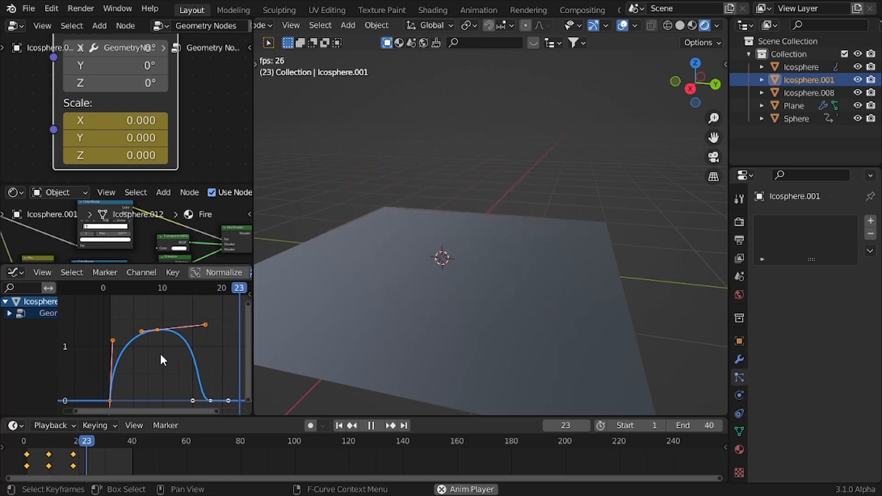
pyautogui.moveTo(158, 327); pyautogui.dragTo(165, 337)
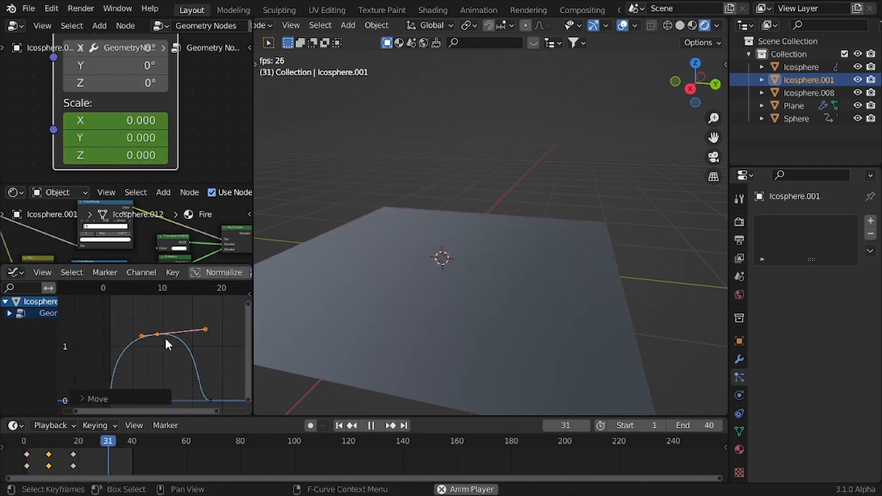
pyautogui.scroll(-5, 642, 264)
pyautogui.moveTo(644, 264); pyautogui.dragTo(689, 261, button='middle')
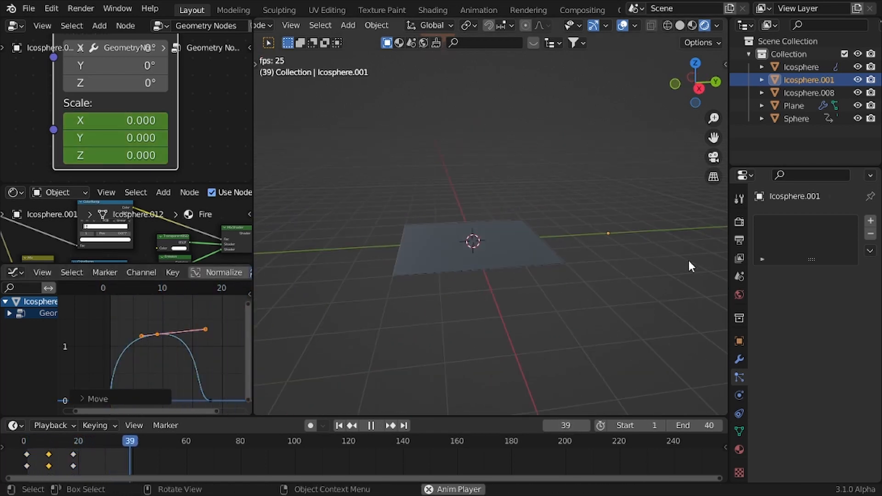
pyautogui.scroll(4, 634, 262)
pyautogui.moveTo(158, 337); pyautogui.dragTo(159, 341)
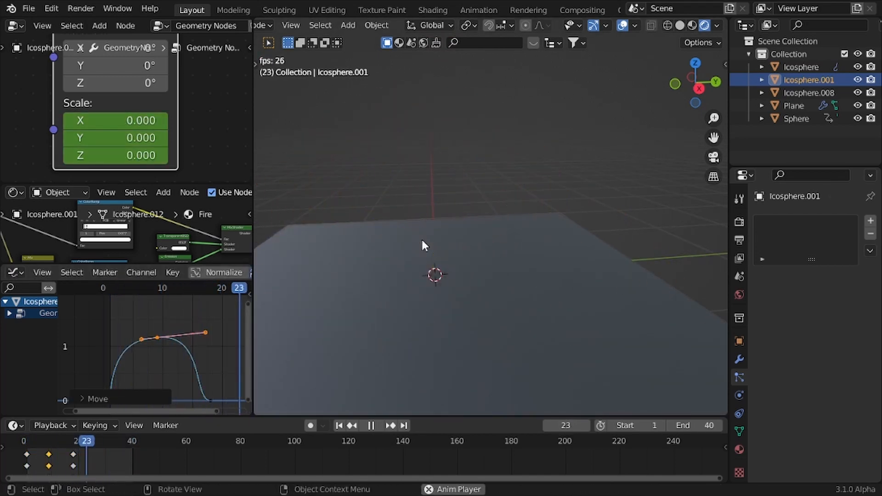
pyautogui.press('space')
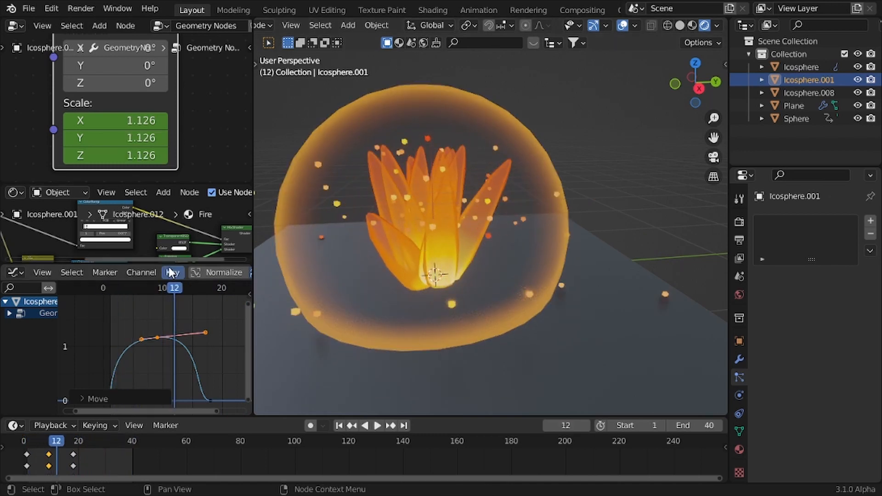
pyautogui.moveTo(152, 184); pyautogui.dragTo(129, 345)
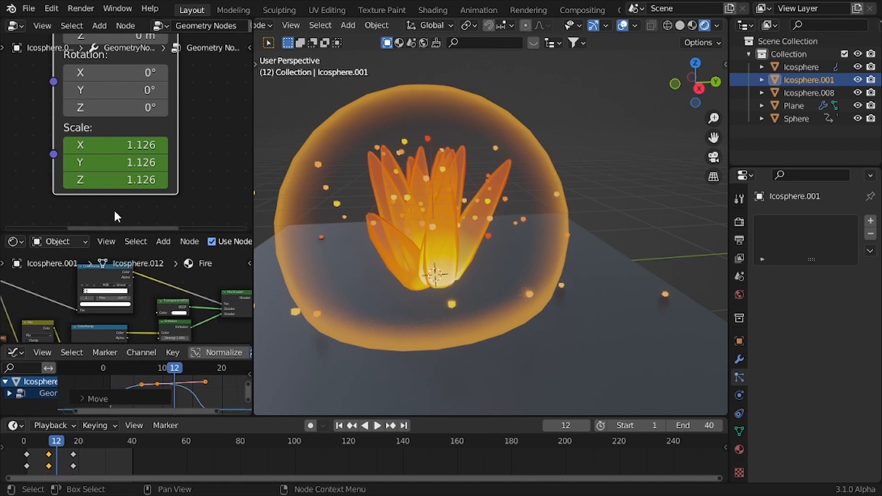
# Enlarge the geometry node editor and add a Position node below the Group Input and Transform nodes.
pyautogui.moveTo(120, 233); pyautogui.dragTo(88, 326)
pyautogui.scroll(-3, 121, 289)
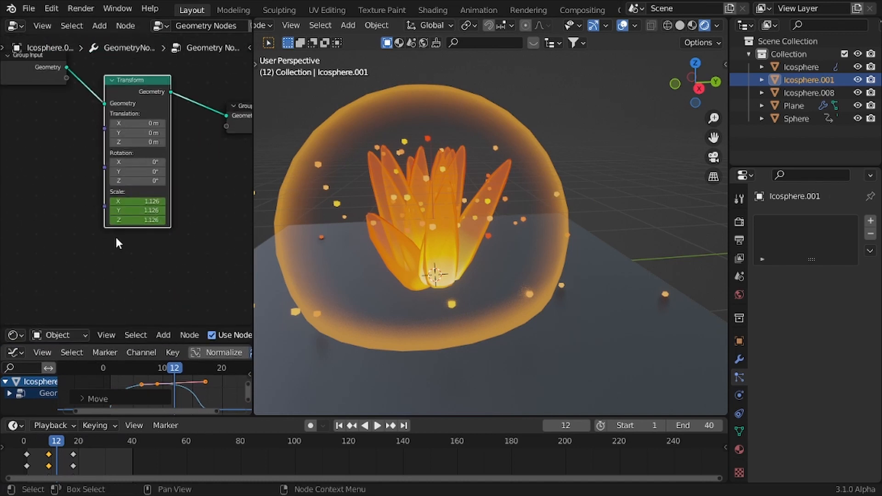
pyautogui.moveTo(102, 122); pyautogui.dragTo(85, 132)
pyautogui.hotkey('shift', 'a')
pyautogui.write('spos')
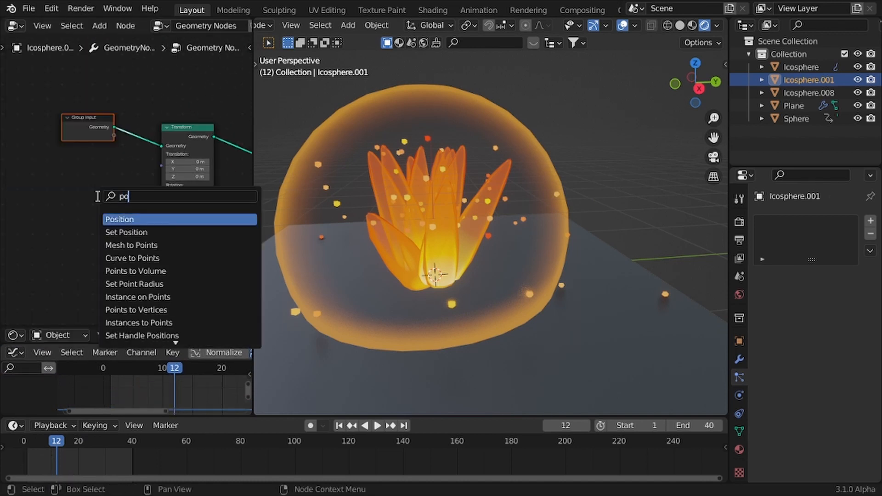
pyautogui.press('Return')
pyautogui.click(56, 274)
pyautogui.moveTo(178, 155); pyautogui.dragTo(158, 124)
pyautogui.moveTo(69, 279); pyautogui.dragTo(61, 271)
# Add a Separate XYZ node beside the Position node and feed the position into its vector.
pyautogui.hotkey('shift', 'a')
pyautogui.write('s')
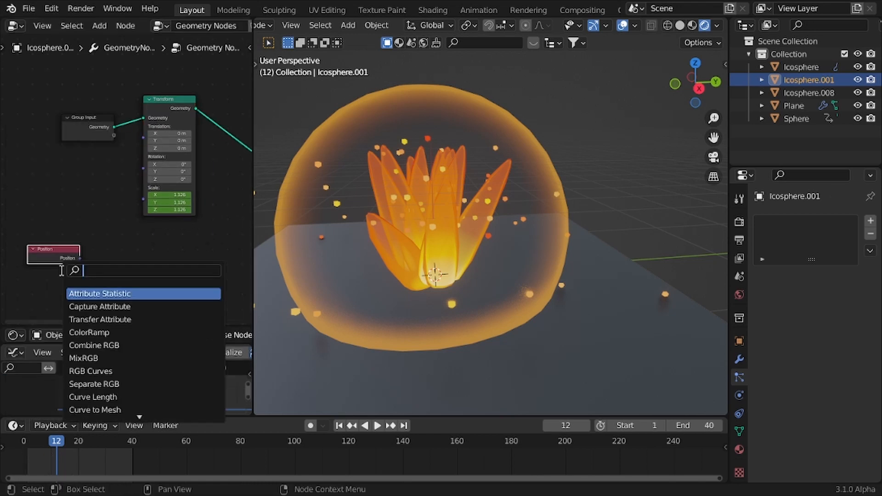
pyautogui.write('se[ara')
pyautogui.press('Down')
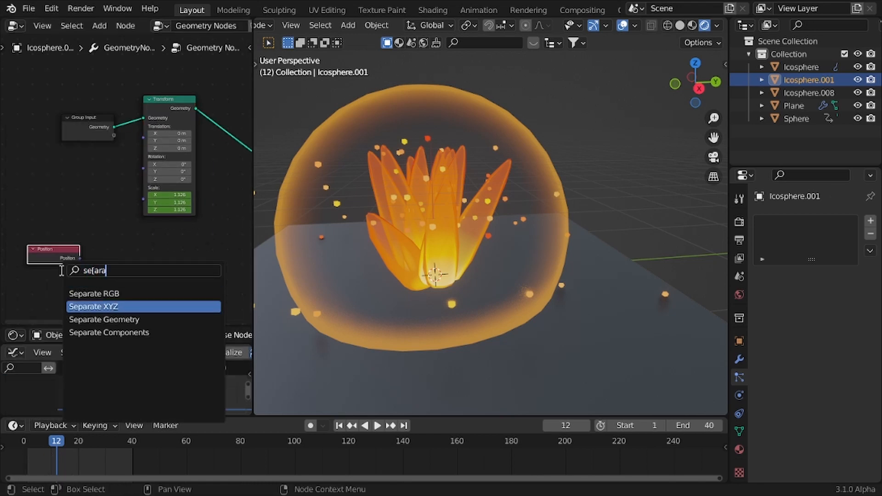
pyautogui.press('Return')
pyautogui.click(99, 240)
pyautogui.moveTo(134, 292); pyautogui.dragTo(98, 288, button='middle')
pyautogui.scroll(3, 128, 259)
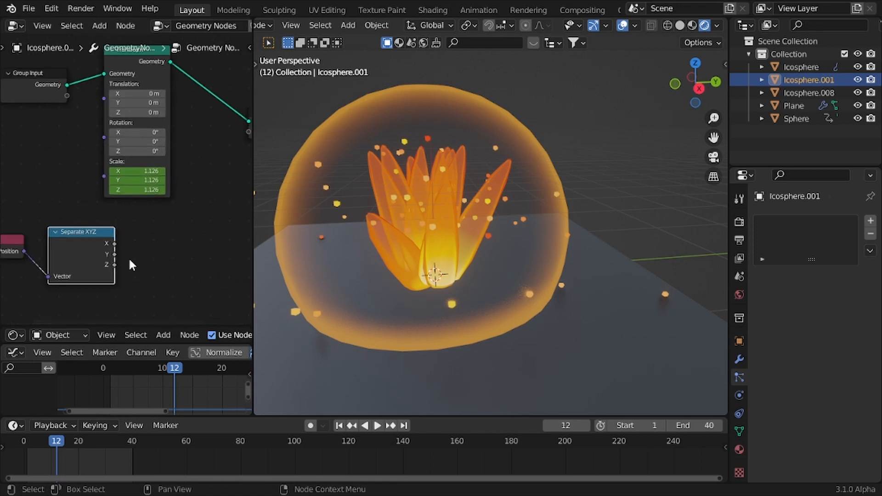
pyautogui.hotkey('shift', 'a')
pyautogui.press('s')
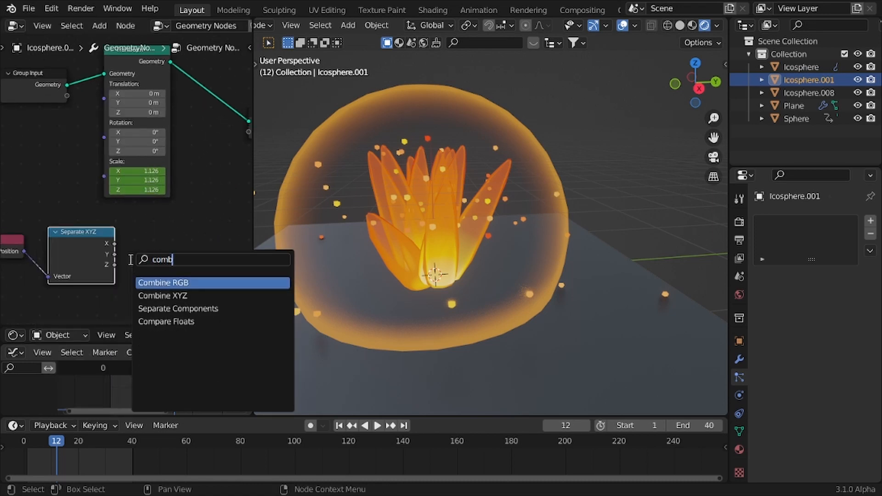
pyautogui.press('Return')
pyautogui.rightClick(132, 260)
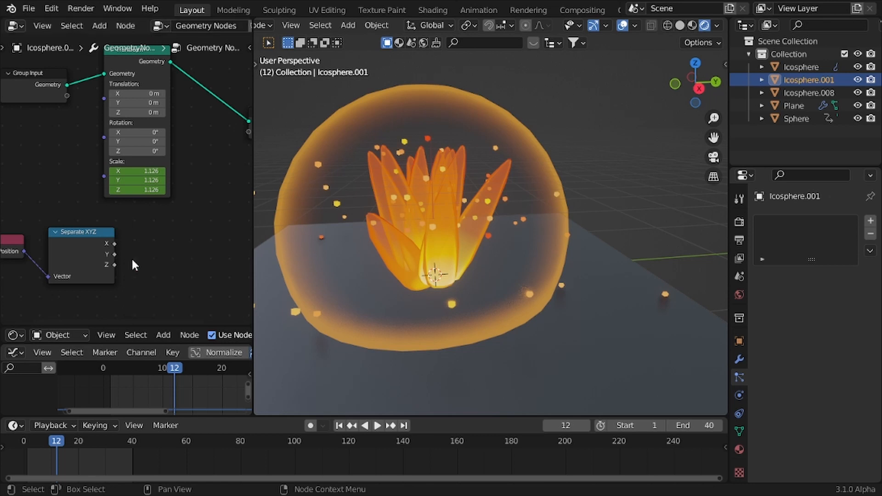
# Add a Combine XYZ node and link its X, Y and Z inputs to the matching Separate XYZ outputs.
pyautogui.hotkey('shift', 'a')
pyautogui.press('s')
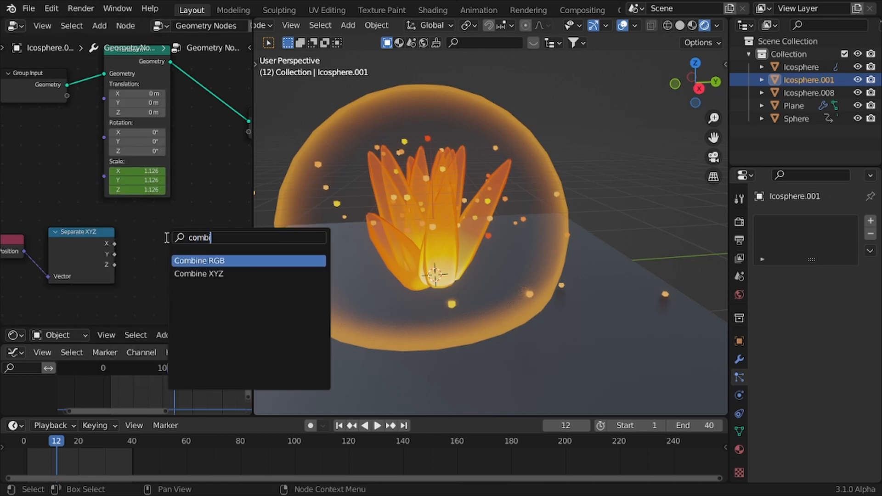
pyautogui.press('Down')
pyautogui.press('Return')
pyautogui.click(144, 228)
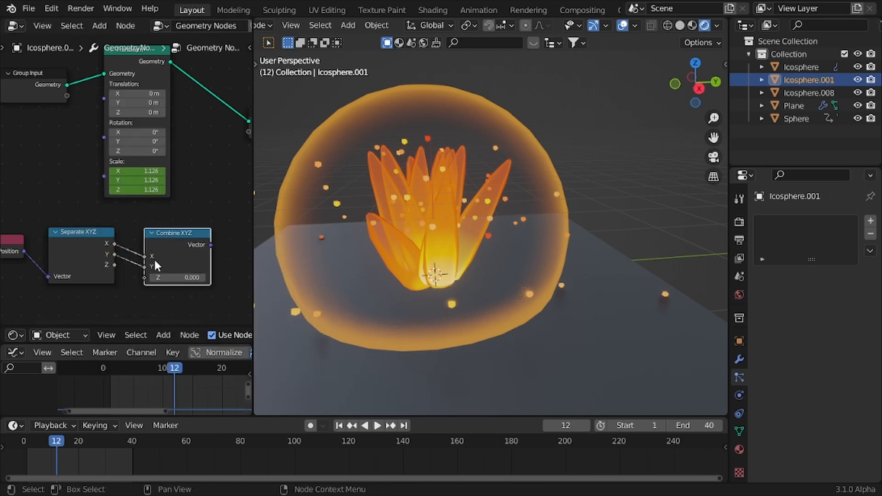
pyautogui.keyDown('alt'); pyautogui.moveTo(102, 261); pyautogui.dragTo(158, 252, button='right'); pyautogui.keyUp('alt')
pyautogui.scroll(-3, 160, 241)
pyautogui.moveTo(160, 241); pyautogui.dragTo(126, 258, button='middle')
pyautogui.scroll(3, 110, 256)
pyautogui.press('Right')
pyautogui.scroll(-2, 137, 251)
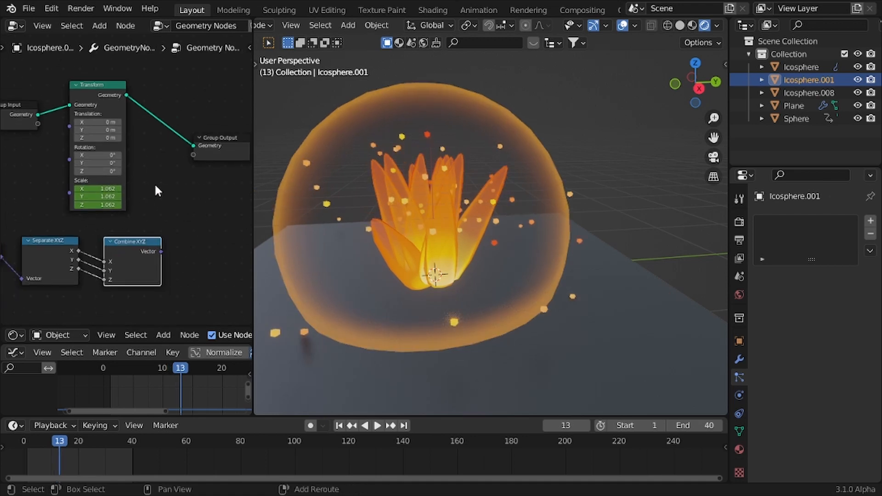
# Insert a Set Position node between Transform and Group Output, with the Combine XYZ vector feeding its Position.
pyautogui.hotkey('shift', 'a')
pyautogui.write('set')
pyautogui.click(185, 221)
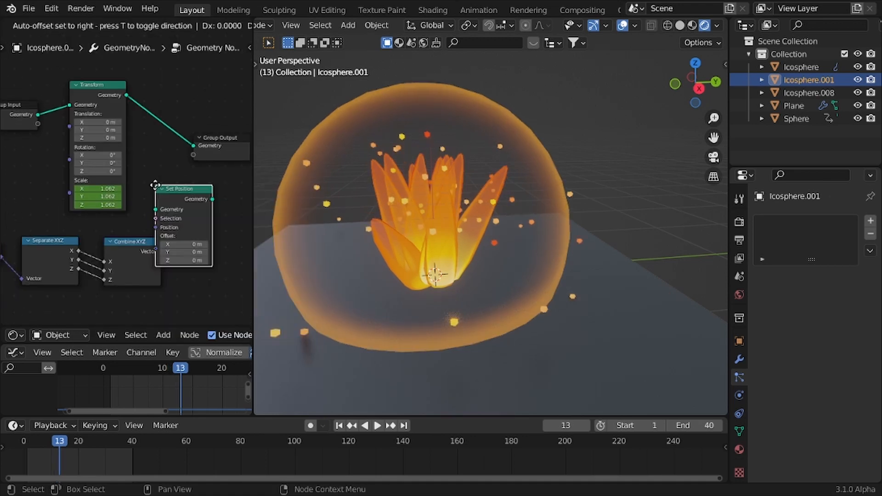
pyautogui.click(151, 145)
pyautogui.scroll(-1, 152, 145)
pyautogui.moveTo(175, 110); pyautogui.dragTo(198, 129, button='middle')
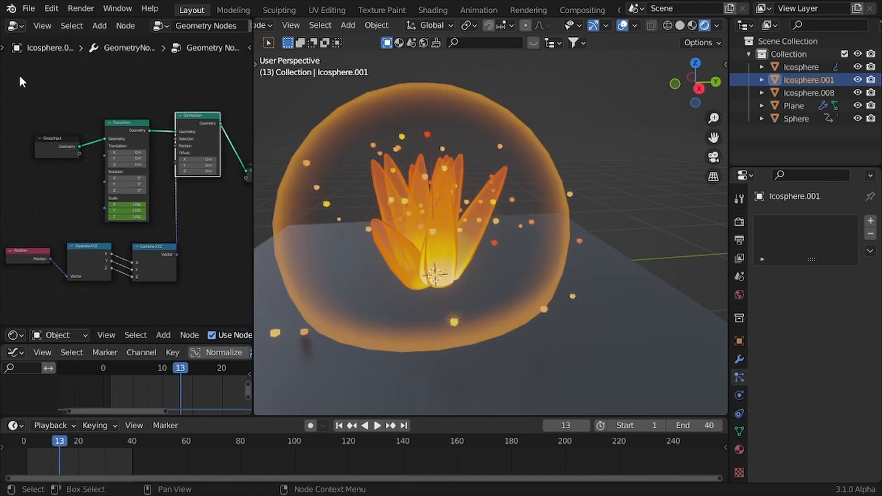
# Shift Group Input and Transform away from Set Position, lower Set Position and place Group Output beyond it.
pyautogui.moveTo(19, 77); pyautogui.dragTo(141, 166)
pyautogui.press('g')
pyautogui.click(97, 153)
pyautogui.click(185, 125)
pyautogui.scroll(-2, 184, 151)
pyautogui.moveTo(184, 150); pyautogui.dragTo(158, 150, button='middle')
pyautogui.press('g')
pyautogui.click(169, 199)
pyautogui.moveTo(191, 155); pyautogui.dragTo(234, 175)
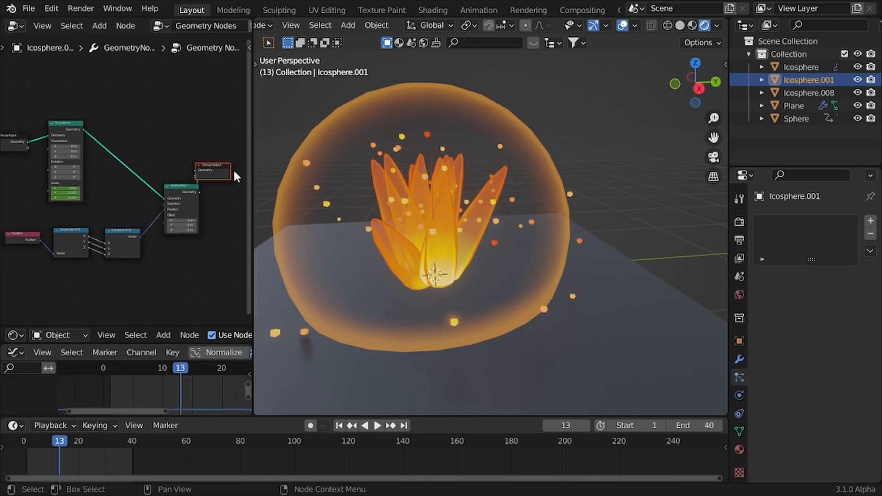
pyautogui.moveTo(221, 174); pyautogui.dragTo(186, 172, button='middle')
pyautogui.scroll(3, 183, 171)
pyautogui.press('g')
pyautogui.click(170, 196)
# Rearrange the Group Input and Transform nodes above the row of Position, Separate XYZ and Combine XYZ nodes.
pyautogui.moveTo(74, 169); pyautogui.dragTo(135, 158, button='middle')
pyautogui.scroll(-2, 47, 109)
pyautogui.moveTo(20, 97); pyautogui.dragTo(56, 134)
pyautogui.press('g')
pyautogui.click(96, 157)
pyautogui.click(52, 192)
pyautogui.moveTo(48, 195); pyautogui.dragTo(56, 194, button='middle')
pyautogui.scroll(2, 56, 194)
pyautogui.moveTo(40, 181); pyautogui.dragTo(132, 253)
pyautogui.press('g')
pyautogui.click(126, 114)
pyautogui.press('g')
pyautogui.click(172, 122)
# Make room before Combine XYZ and insert an Add Math node on the X link from Separate XYZ.
pyautogui.moveTo(134, 155); pyautogui.dragTo(86, 130, button='middle')
pyautogui.moveTo(147, 206); pyautogui.dragTo(125, 219, button='middle')
pyautogui.scroll(4, 125, 221)
pyautogui.scroll(1, 141, 205)
pyautogui.moveTo(143, 203); pyautogui.dragTo(170, 217)
pyautogui.hotkey('shift', 'a')
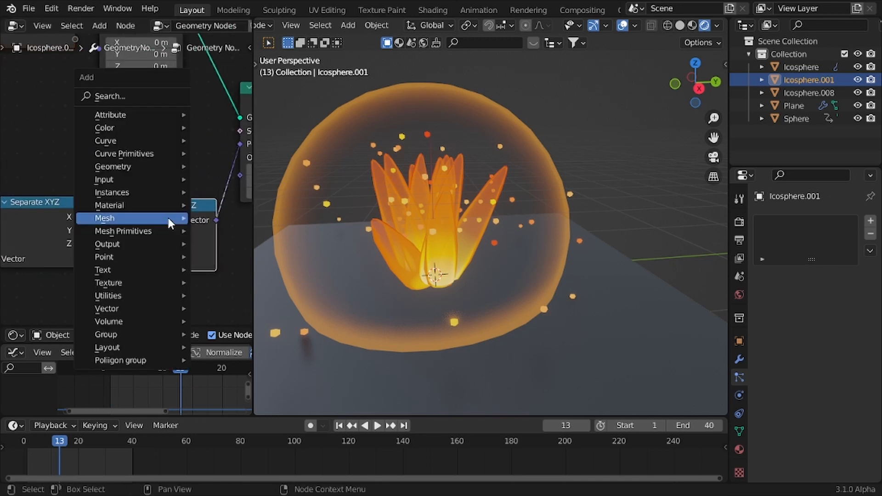
pyautogui.write('smath')
pyautogui.press('Return')
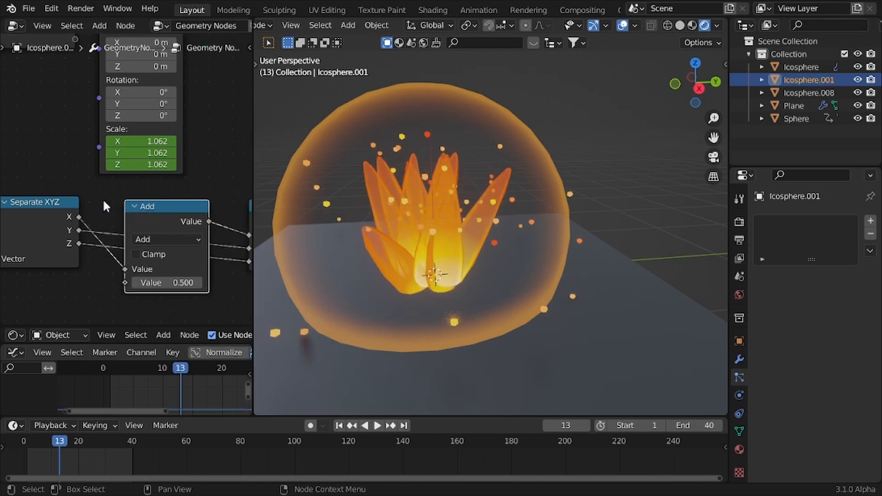
# Try values such as 1.190 and -1.15 in the Math node to offset the mesh, and delete the node.
pyautogui.moveTo(166, 273)
pyautogui.mouseDown()
pyautogui.moveTo(239, 273)
pyautogui.moveTo(179, 274)
pyautogui.mouseUp()
pyautogui.scroll(-4, 315, 260)
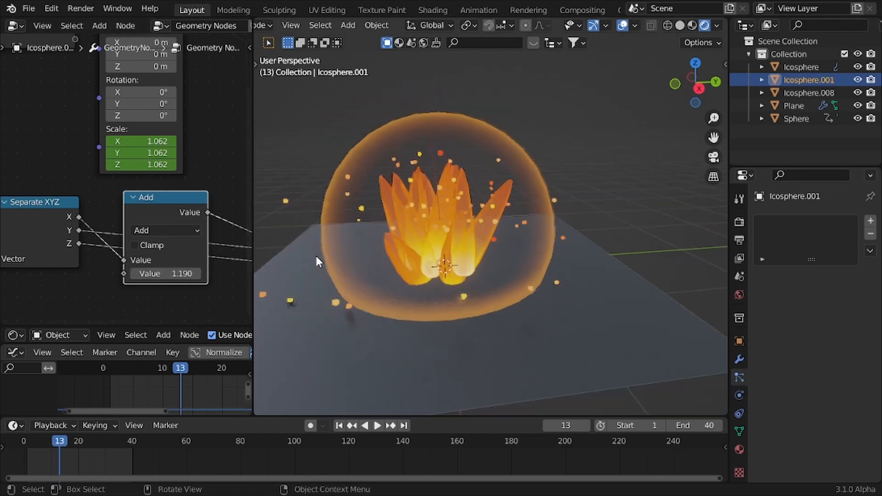
pyautogui.moveTo(315, 260); pyautogui.dragTo(352, 266, button='middle')
pyautogui.scroll(1, 688, 235)
pyautogui.scroll(1, 688, 234)
pyautogui.moveTo(142, 275); pyautogui.dragTo(150, 273)
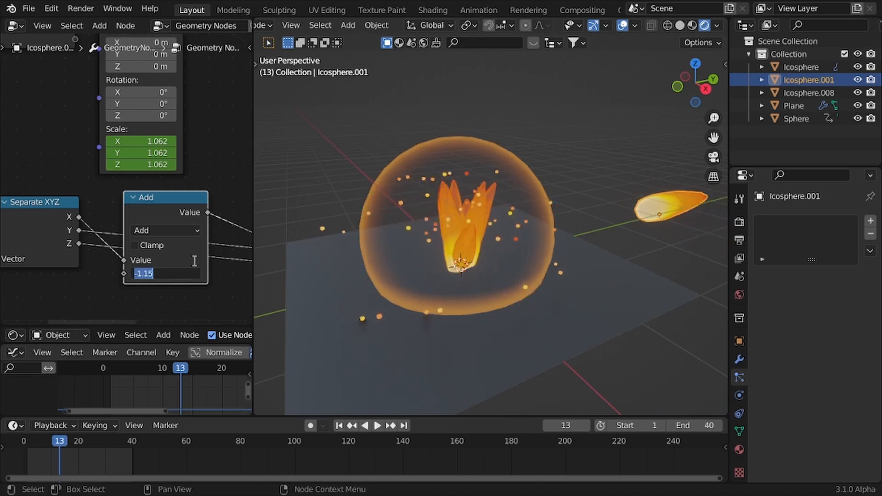
pyautogui.hotkey('ctrl', 'x')
# Add a Noise Texture node below the Separate XYZ node.
pyautogui.scroll(-5, 162, 210)
pyautogui.moveTo(149, 221); pyautogui.dragTo(87, 209, button='middle')
pyautogui.scroll(-4, 130, 200)
pyautogui.moveTo(164, 187); pyautogui.dragTo(134, 188)
pyautogui.scroll(4, 92, 221)
pyautogui.hotkey('shift', 'a')
pyautogui.write('s')
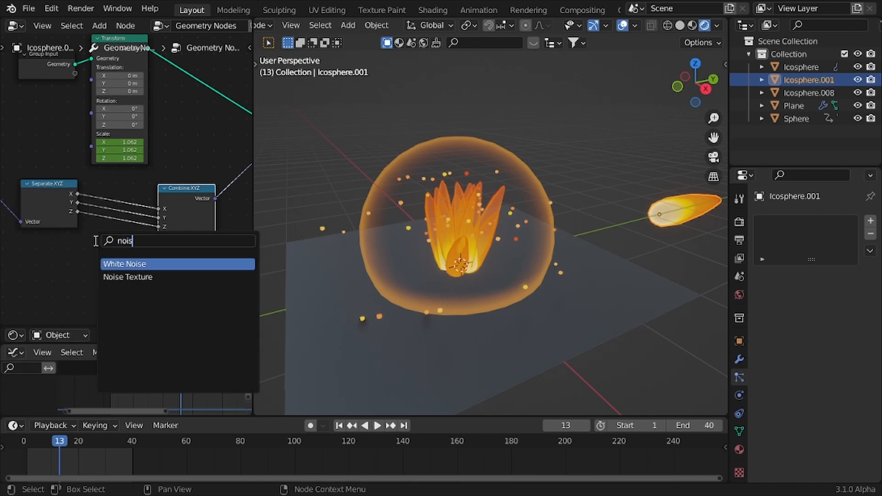
pyautogui.write('noise')
pyautogui.press('Down')
pyautogui.press('Return')
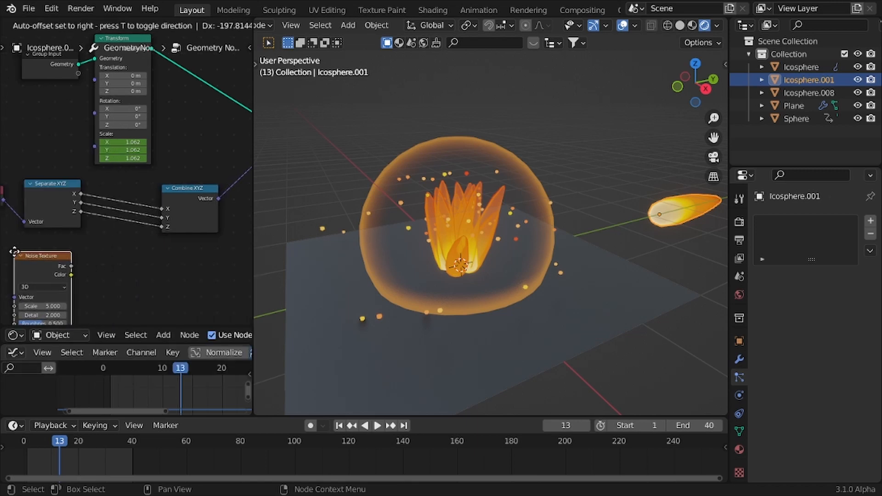
pyautogui.click(69, 250)
# Add a Math node set to Add beside the Noise Texture node.
pyautogui.hotkey('shift', 'a')
pyautogui.write('sadd')
pyautogui.press('Return')
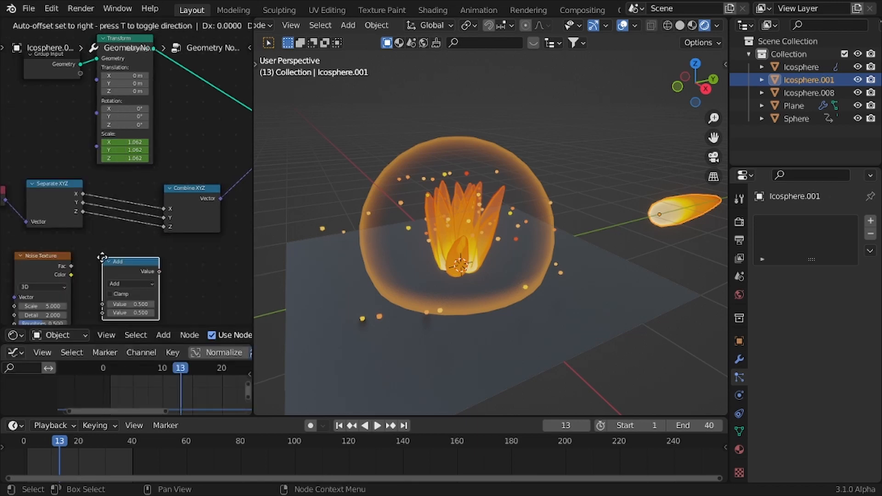
pyautogui.click(100, 254)
pyautogui.scroll(1, 117, 286)
pyautogui.click(120, 289)
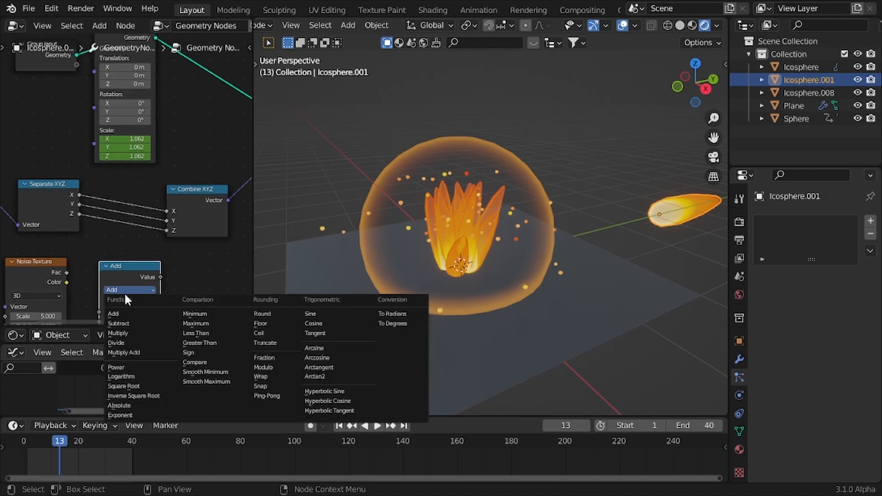
pyautogui.click(128, 323)
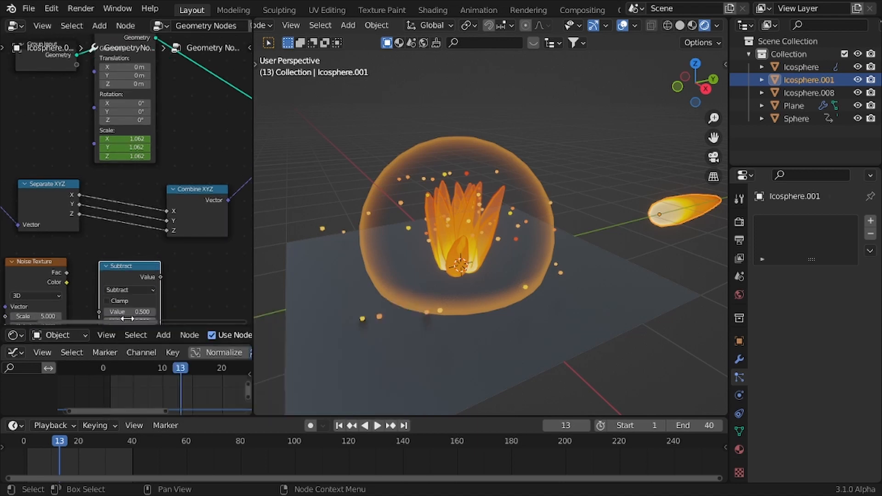
pyautogui.click(126, 290)
pyautogui.click(130, 316)
# Insert the Add node on the X link and place duplicates of it on the Y and Z links.
pyautogui.moveTo(125, 277); pyautogui.dragTo(127, 192)
pyautogui.hotkey('shift', 'd')
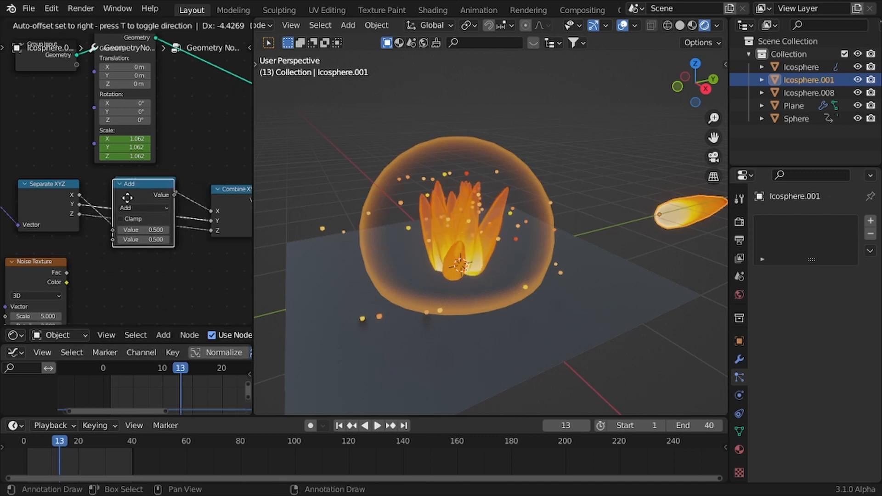
pyautogui.click(123, 210)
pyautogui.hotkey('shift', 'd')
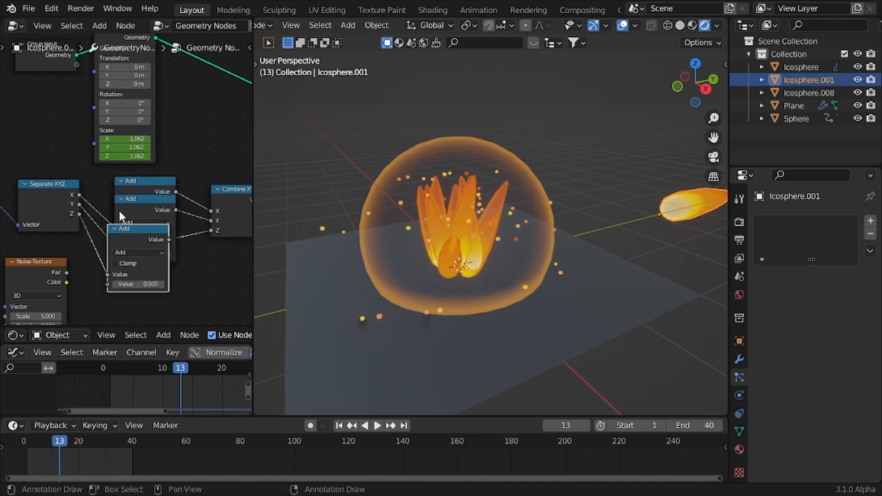
pyautogui.click(125, 226)
# Spread the three Add nodes apart vertically between Separate XYZ and Combine XYZ.
pyautogui.moveTo(164, 167); pyautogui.dragTo(140, 220)
pyautogui.press('s')
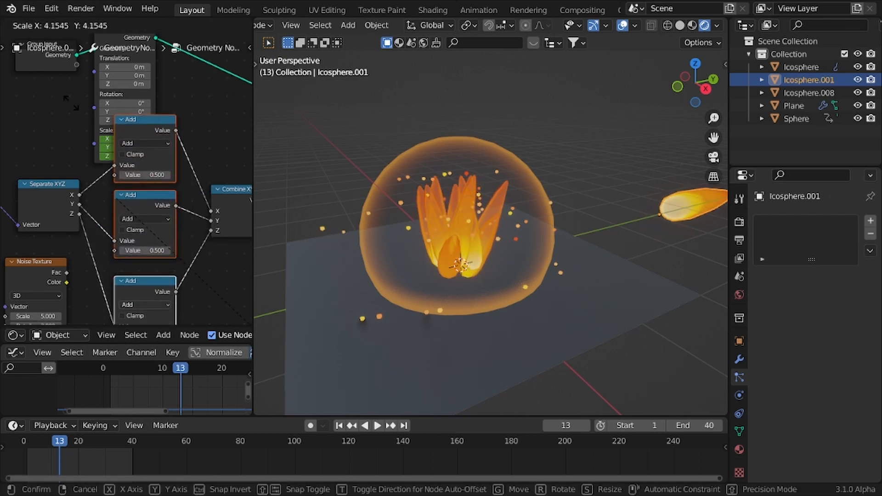
pyautogui.click(159, 131)
pyautogui.moveTo(159, 132); pyautogui.dragTo(161, 178)
pyautogui.scroll(-2, 143, 178)
pyautogui.moveTo(133, 177); pyautogui.dragTo(165, 146, button='middle')
pyautogui.moveTo(166, 146); pyautogui.dragTo(161, 164)
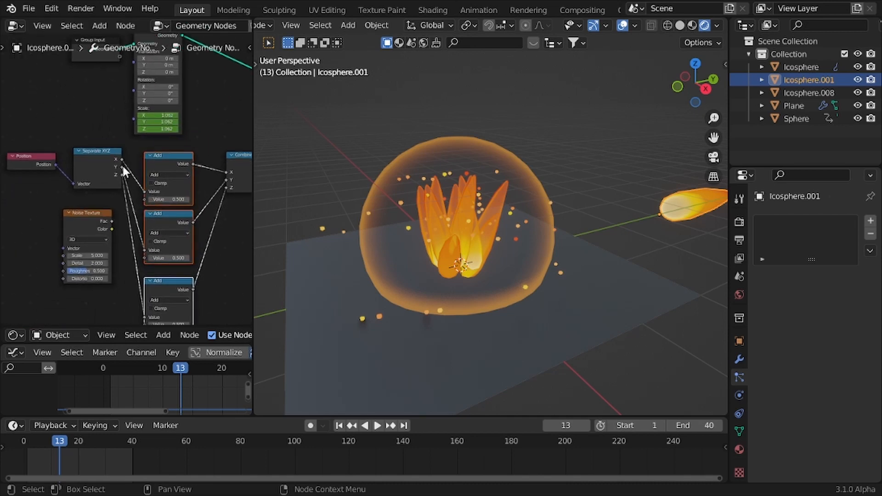
# Connect the Noise Texture's Fac output to the second value of all three Add nodes.
pyautogui.moveTo(85, 218); pyautogui.dragTo(55, 222)
pyautogui.scroll(2, 59, 212)
pyautogui.scroll(-3, 67, 215)
pyautogui.keyDown('alt'); pyautogui.moveTo(60, 246); pyautogui.dragTo(179, 228, button='right'); pyautogui.keyUp('alt')
pyautogui.keyDown('alt'); pyautogui.moveTo(56, 244); pyautogui.dragTo(165, 292, button='right'); pyautogui.keyUp('alt')
pyautogui.scroll(2, 45, 271)
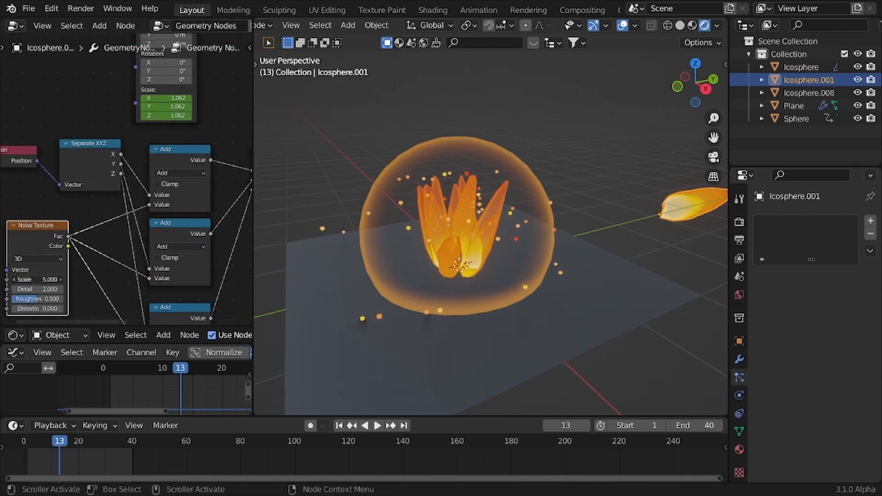
# Set the Noise Texture's scale to 6.400 while viewing the flames up close.
pyautogui.scroll(4, 406, 217)
pyautogui.scroll(-1, 407, 199)
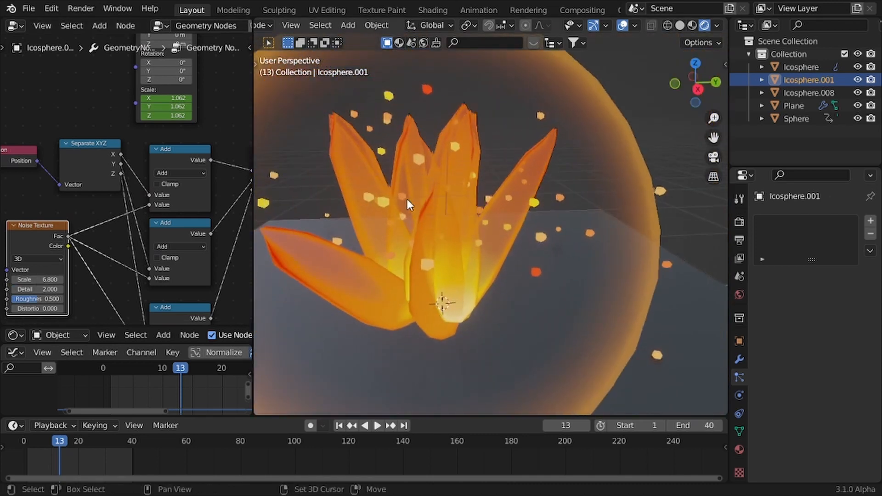
pyautogui.moveTo(37, 279)
pyautogui.mouseDown()
pyautogui.moveTo(25, 279)
pyautogui.moveTo(34, 280)
pyautogui.mouseUp()
# Play back the distorted flame animation and step through its frames to frame 10.
pyautogui.press('space')
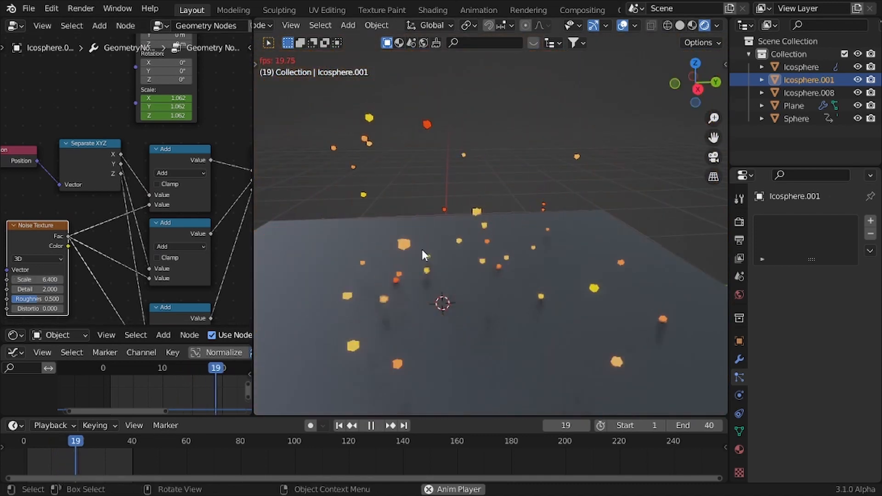
pyautogui.press('space')
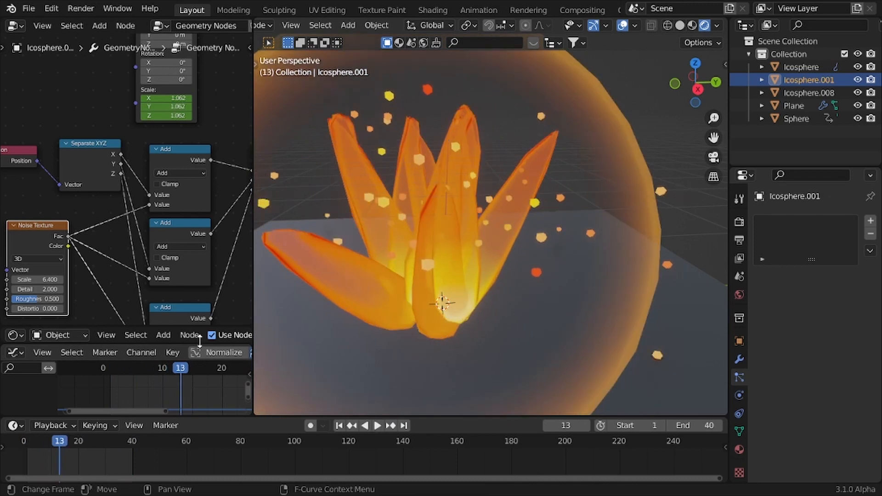
pyautogui.press('Right')
pyautogui.press('Right')
pyautogui.press('Right')
pyautogui.press('Right')
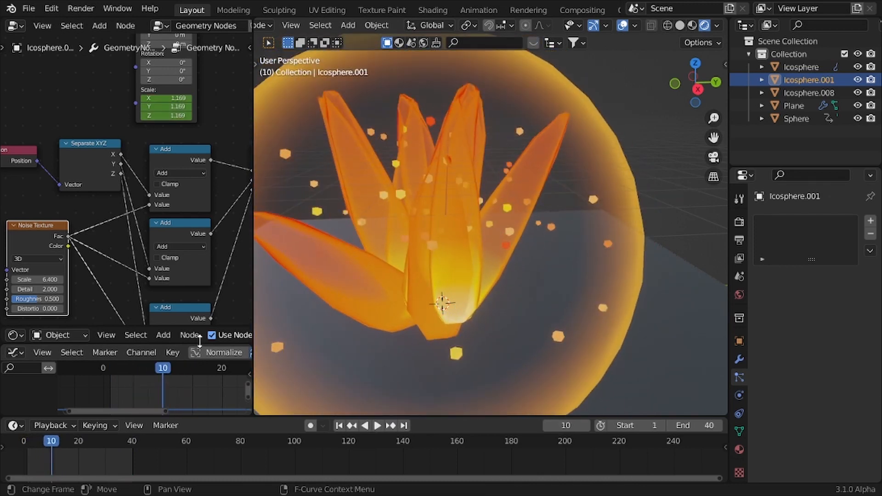
# Insert a Map Range node after the Noise Texture's Fac output, feeding the three Add nodes through a reroute.
pyautogui.scroll(-4, 116, 225)
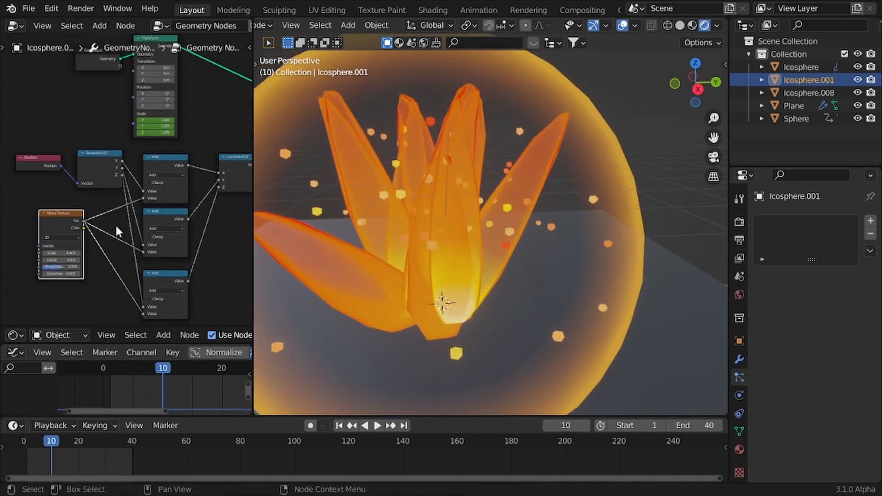
pyautogui.moveTo(156, 215); pyautogui.dragTo(178, 187, button='middle')
pyautogui.scroll(4, 143, 191)
pyautogui.hotkey('shift', 'a')
pyautogui.press('s')
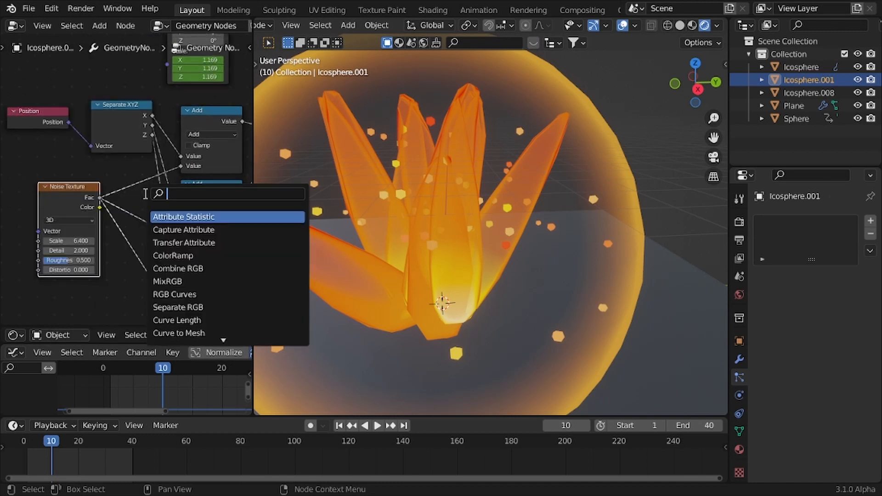
pyautogui.press('Return')
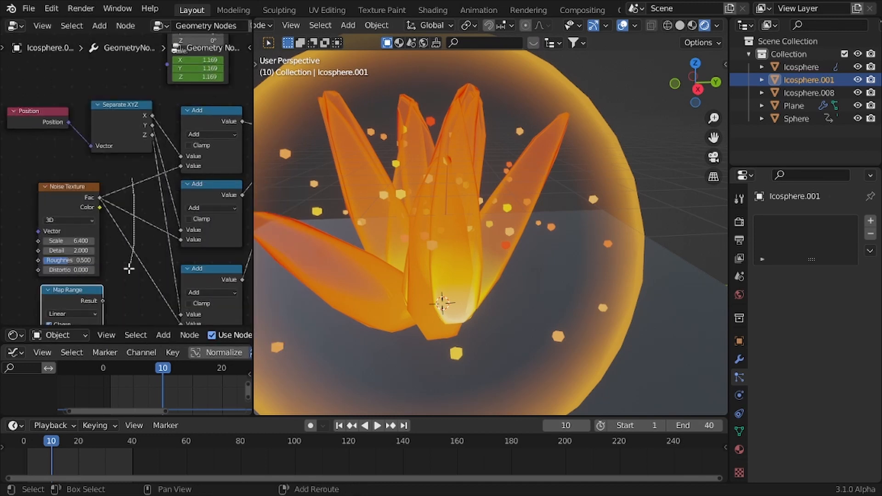
pyautogui.click(77, 197)
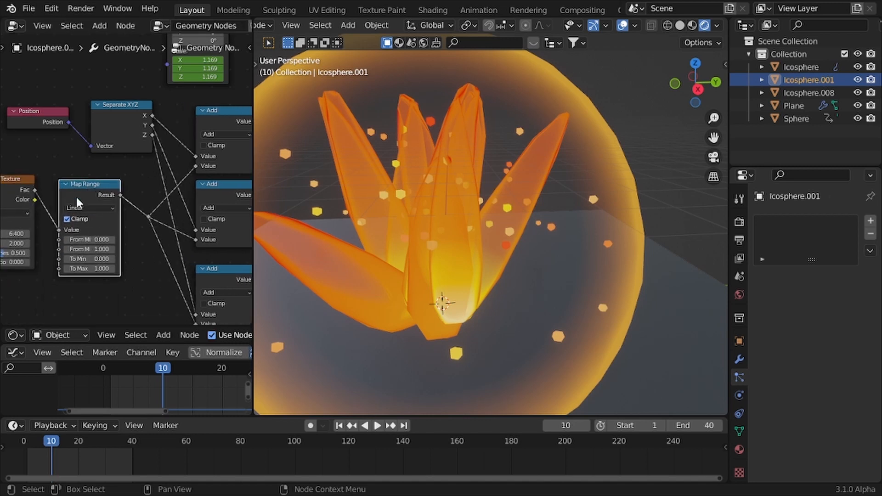
# Insert a Math node between the Map Range result and the reroute, and set its operation to Multiply.
pyautogui.hotkey('shift', 'a')
pyautogui.press('s')
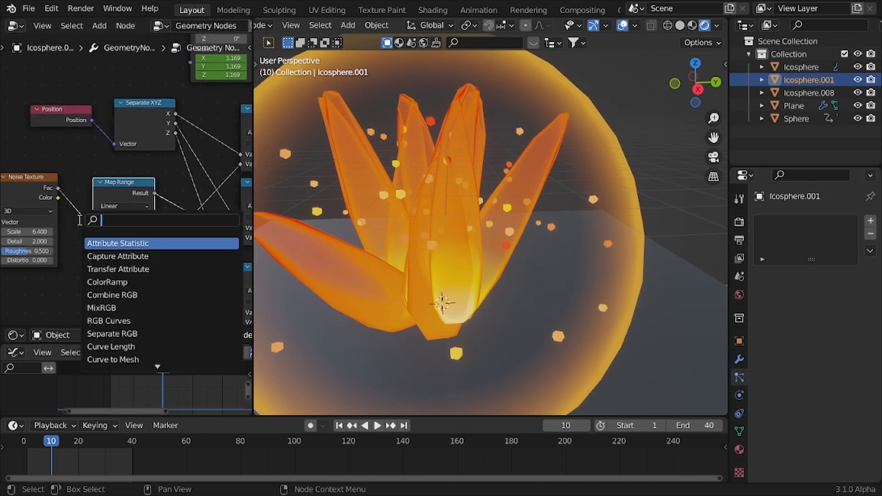
pyautogui.write('math')
pyautogui.press('Return')
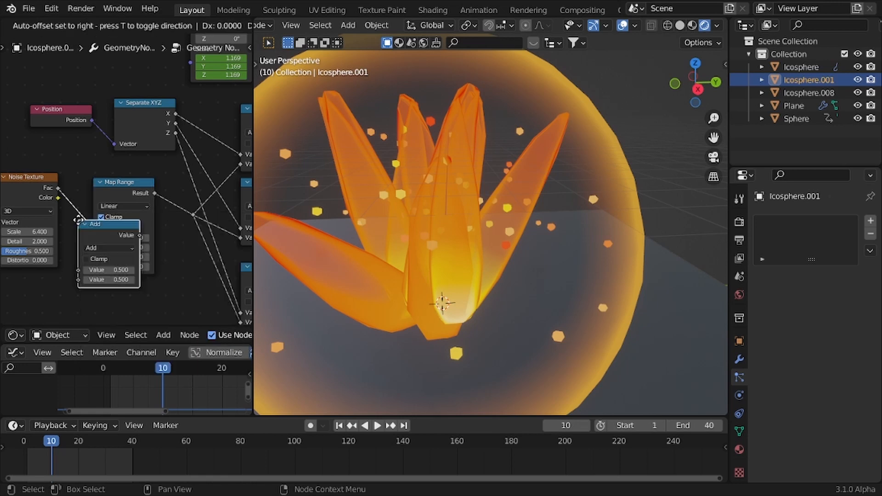
pyautogui.click(149, 197)
pyautogui.scroll(-4, 177, 248)
pyautogui.moveTo(177, 248); pyautogui.dragTo(70, 223, button='middle')
pyautogui.scroll(4, 109, 222)
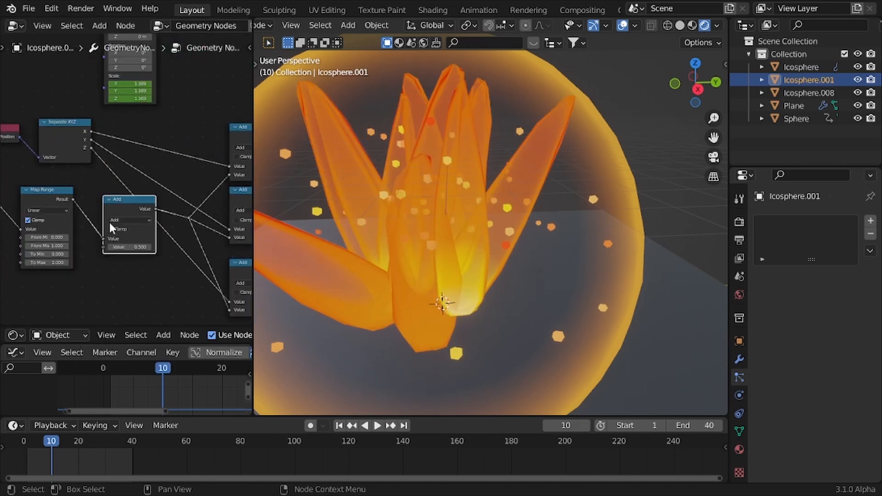
pyautogui.click(127, 230)
pyautogui.click(133, 279)
pyautogui.scroll(1, 129, 279)
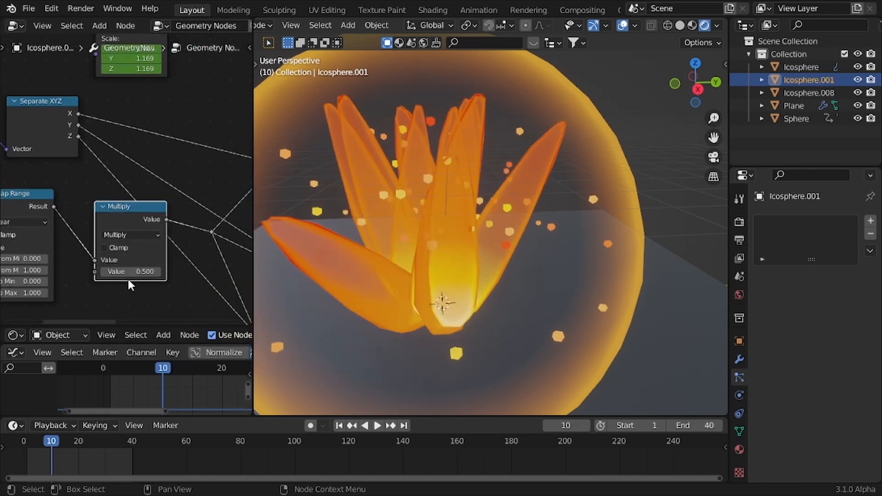
# Set the Multiply node's second value to 2.180 and the Map Range's To Min to -1.000.
pyautogui.keyDown('shift'); pyautogui.moveTo(129, 273); pyautogui.dragTo(165, 273); pyautogui.keyUp('shift')
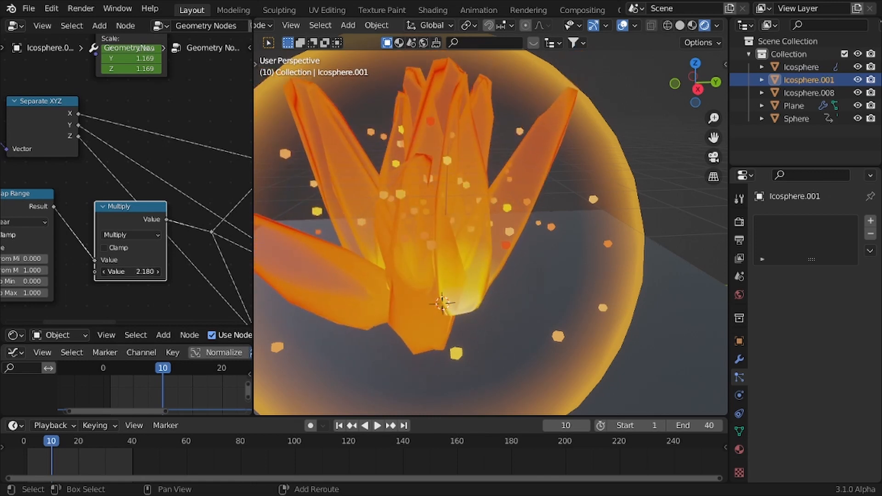
pyautogui.moveTo(42, 267); pyautogui.dragTo(140, 266, button='middle')
pyautogui.scroll(4, 118, 266)
pyautogui.click(120, 290)
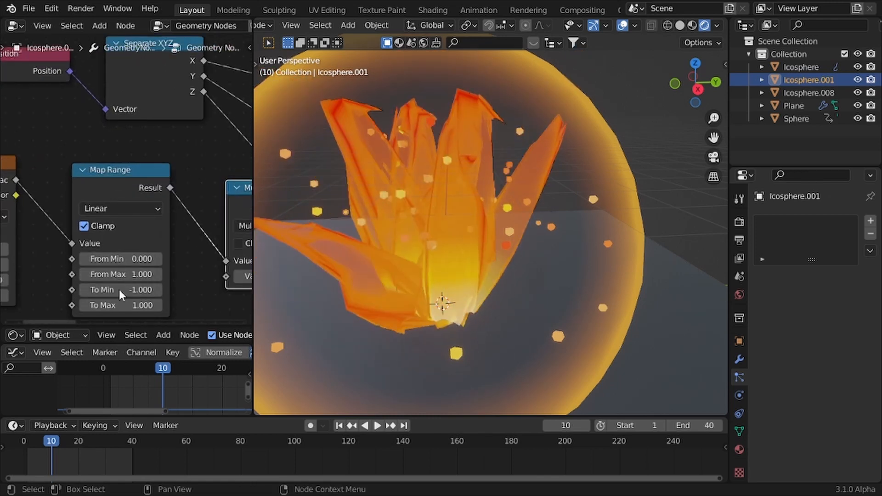
# Reduce the Multiply node's second value to 1.140.
pyautogui.scroll(-6, 118, 274)
pyautogui.moveTo(196, 228); pyautogui.dragTo(185, 229, button='middle')
pyautogui.moveTo(58, 224); pyautogui.dragTo(32, 218, button='middle')
pyautogui.scroll(3, 200, 239)
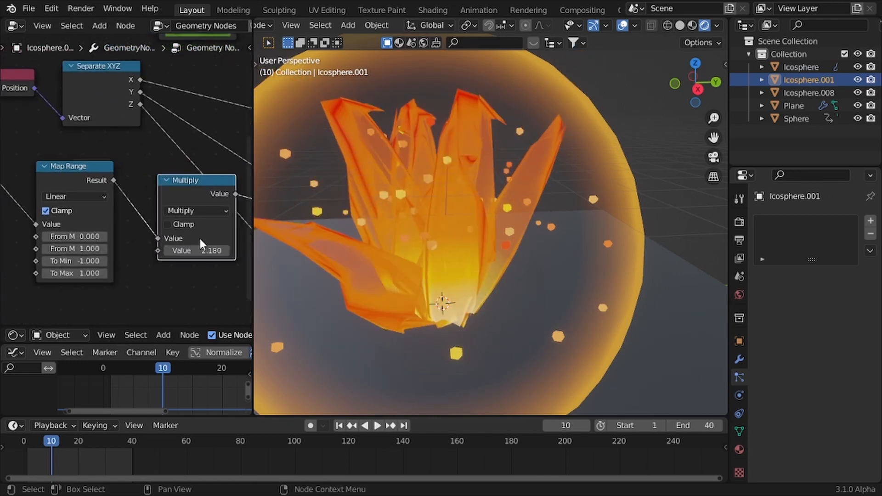
pyautogui.moveTo(197, 250)
pyautogui.mouseDown()
pyautogui.moveTo(175, 250)
pyautogui.moveTo(198, 250)
pyautogui.mouseUp()
# Set the Noise Texture's scale to 8.000.
pyautogui.scroll(-2, 193, 251)
pyautogui.moveTo(134, 248); pyautogui.dragTo(196, 240, button='middle')
pyautogui.scroll(3, 147, 239)
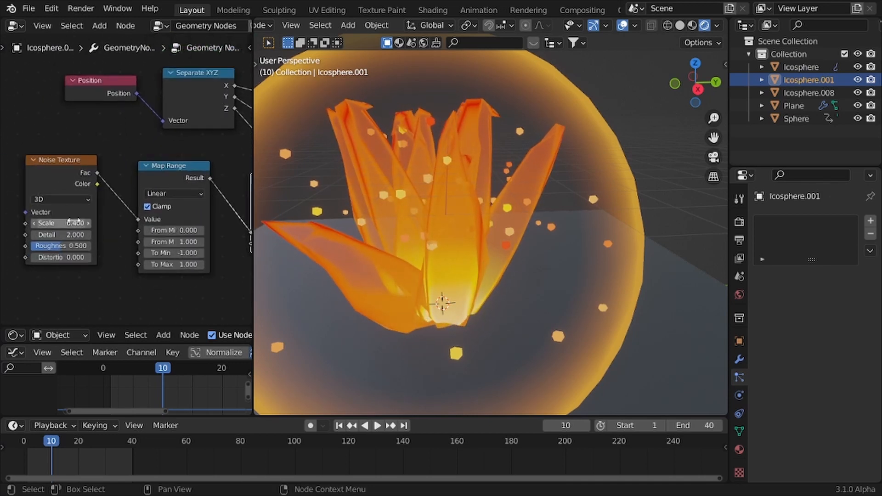
pyautogui.moveTo(73, 223); pyautogui.dragTo(88, 223)
pyautogui.scroll(-2, 137, 216)
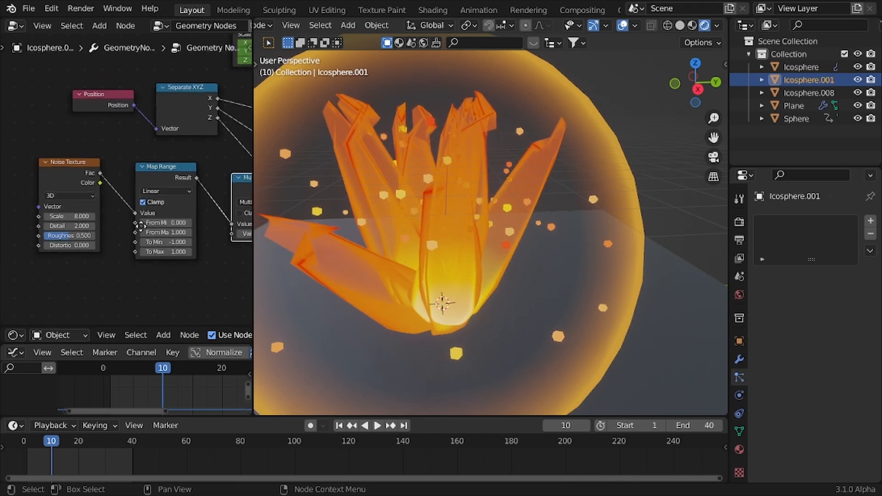
# Set the Multiply node's second value to 0.900 to soften the flame distortion.
pyautogui.scroll(3, 202, 234)
pyautogui.moveTo(230, 228); pyautogui.dragTo(103, 231, button='middle')
pyautogui.scroll(2, 146, 235)
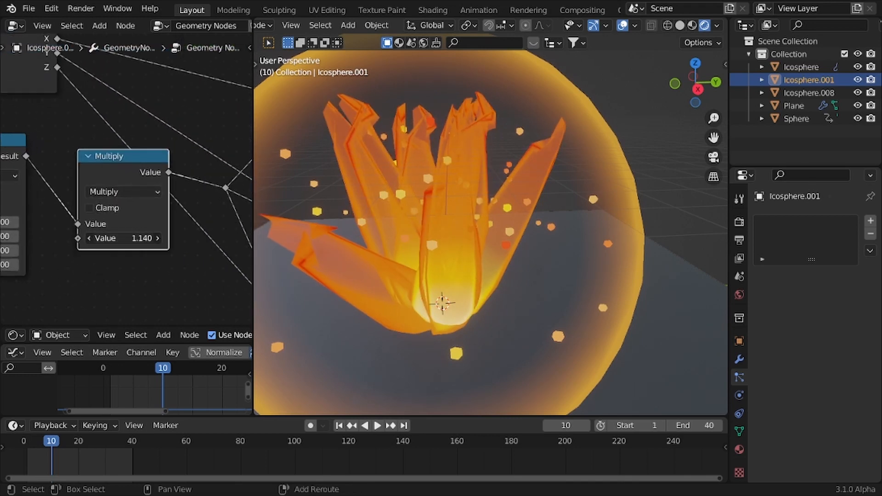
pyautogui.moveTo(138, 238)
pyautogui.mouseDown()
pyautogui.moveTo(153, 238)
pyautogui.moveTo(138, 238)
pyautogui.mouseUp()
pyautogui.scroll(-1, 133, 219)
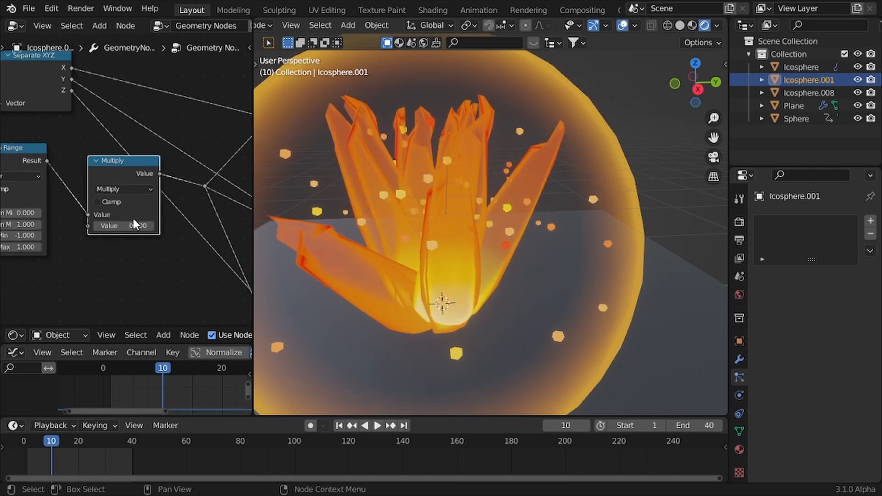
# Add a MixRGB node and insert it between the Combine XYZ and Set Position nodes.
pyautogui.scroll(-2, 115, 217)
pyautogui.hotkey('shift', 'a')
pyautogui.write('mix')
pyautogui.press('Return')
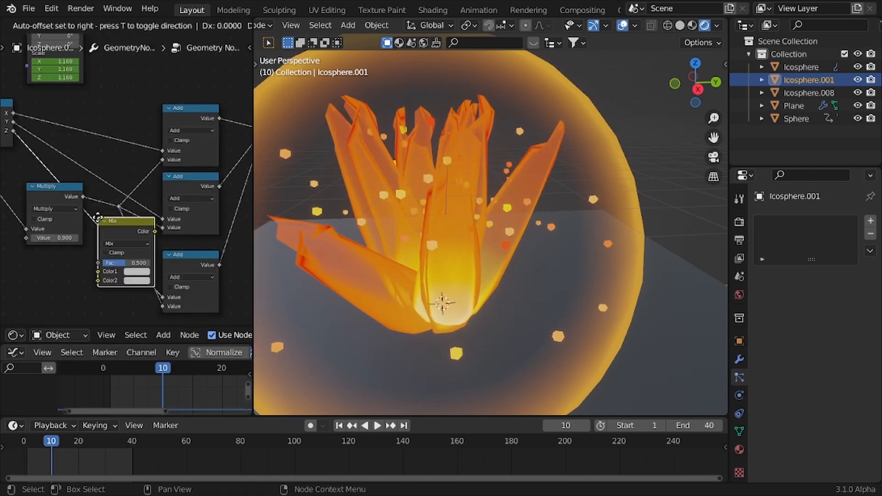
pyautogui.click(40, 290)
pyautogui.scroll(-7, 47, 272)
pyautogui.moveTo(62, 235); pyautogui.dragTo(240, 256, button='middle')
pyautogui.press('g')
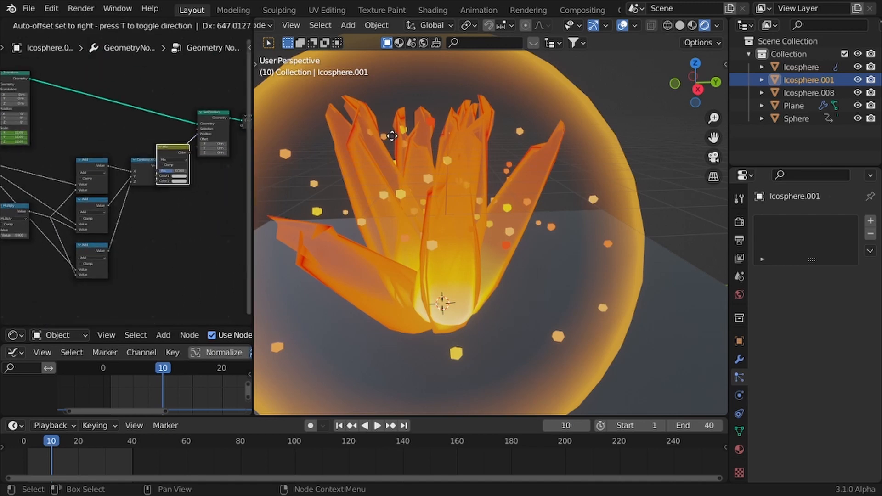
pyautogui.click(392, 136)
# Connect the Position node's output to the Mix node's Color2 and set the mix factor to 0.250.
pyautogui.moveTo(34, 171); pyautogui.dragTo(128, 189, button='middle')
pyautogui.scroll(-4, 112, 190)
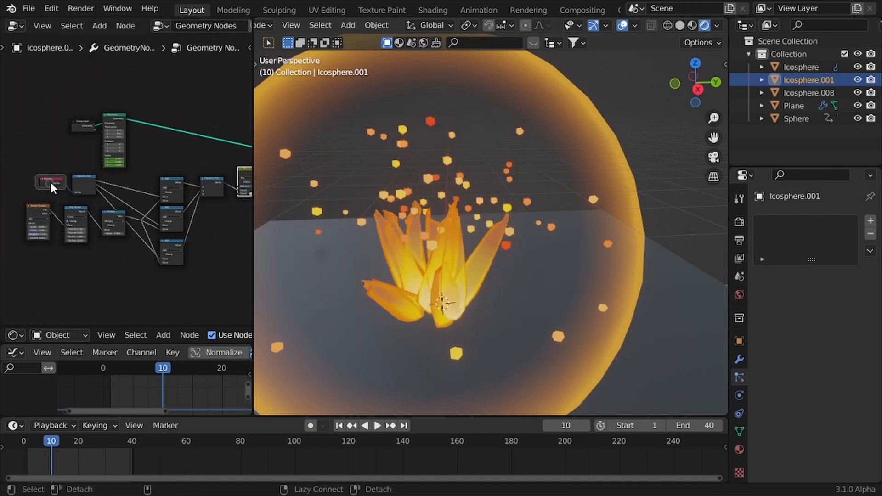
pyautogui.keyDown('alt'); pyautogui.moveTo(247, 186); pyautogui.dragTo(248, 186, button='right'); pyautogui.keyUp('alt')
pyautogui.scroll(5, 151, 220)
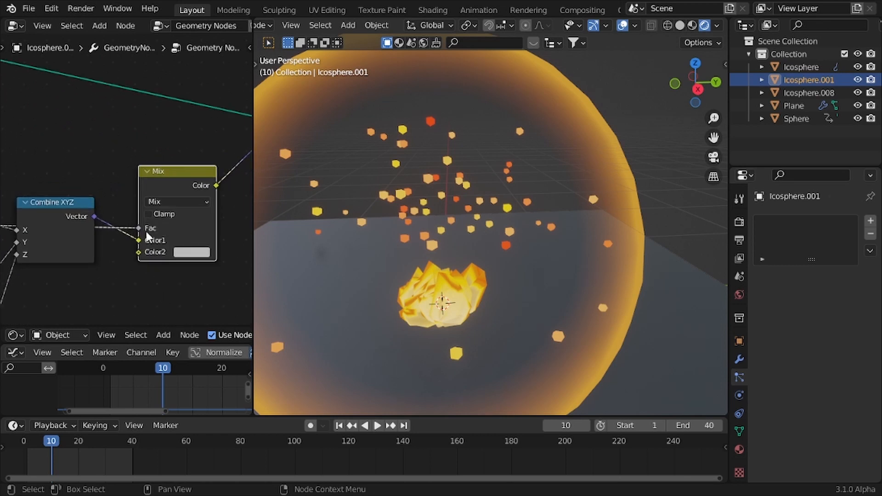
pyautogui.moveTo(133, 247); pyautogui.dragTo(138, 252)
pyautogui.moveTo(184, 227); pyautogui.dragTo(162, 227)
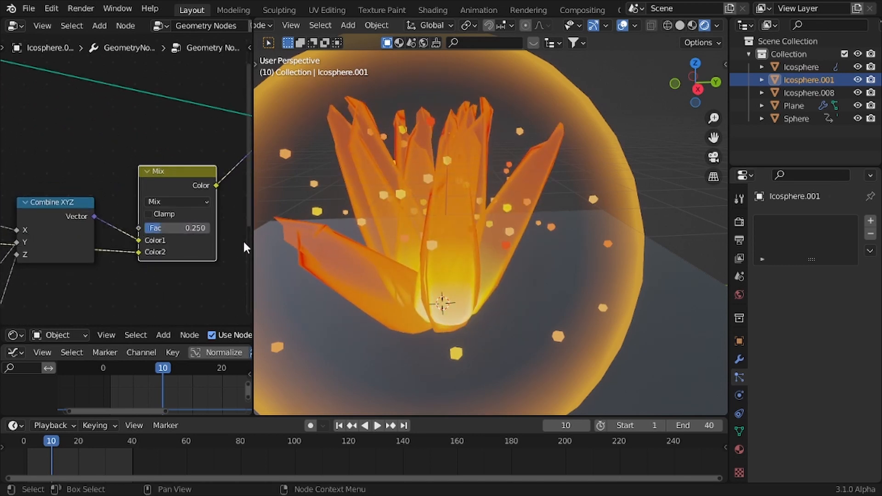
# Step back through the flame frames, play the burst from another angle, and return to frame 1 with overlays shown.
pyautogui.press('Left')
pyautogui.press('Left')
pyautogui.press('Left')
pyautogui.press('Left')
pyautogui.press('Left')
pyautogui.press('Left')
pyautogui.press('Left')
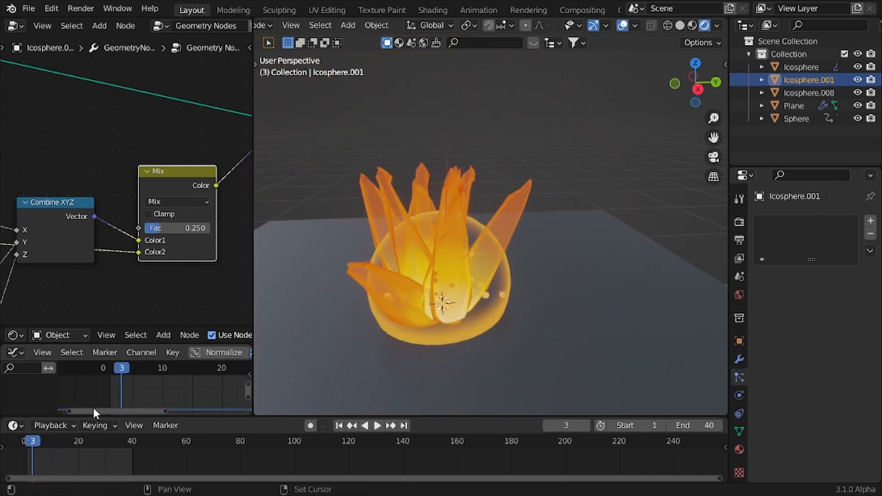
pyautogui.hotkey('shift', 'Right')
pyautogui.hotkey('shift', 'Left')
pyautogui.press('space')
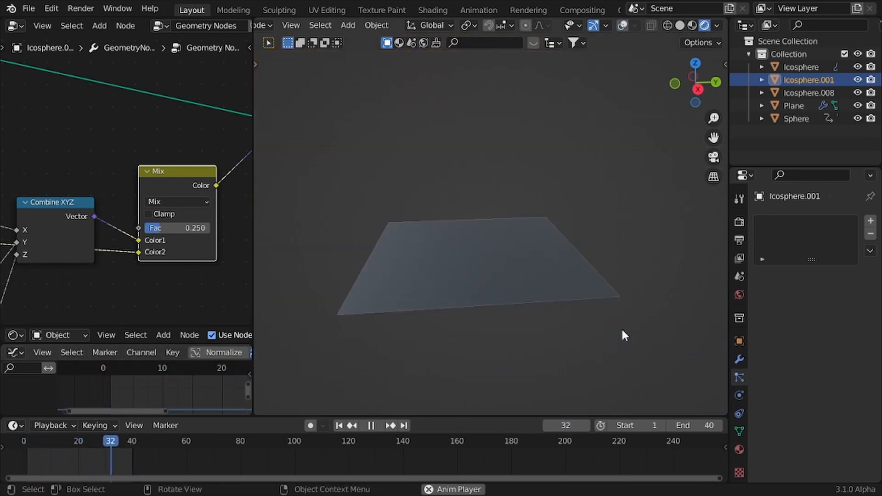
pyautogui.moveTo(512, 296); pyautogui.dragTo(366, 296, button='middle')
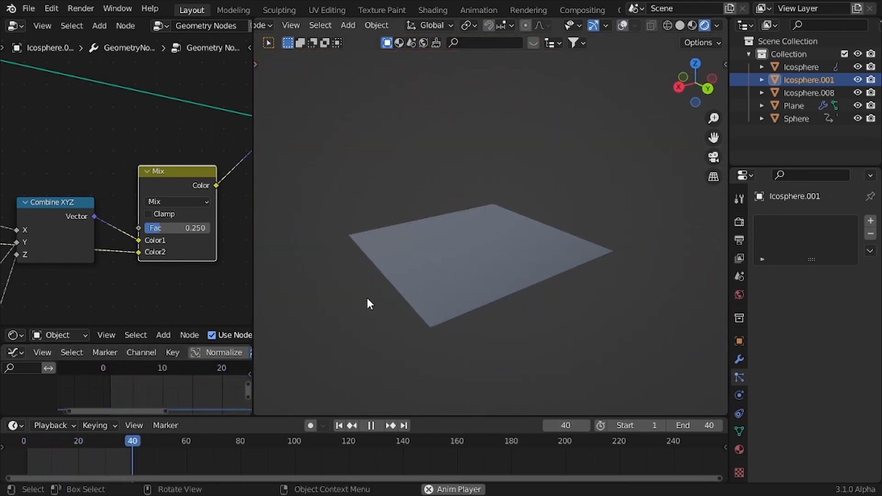
pyautogui.scroll(4, 366, 296)
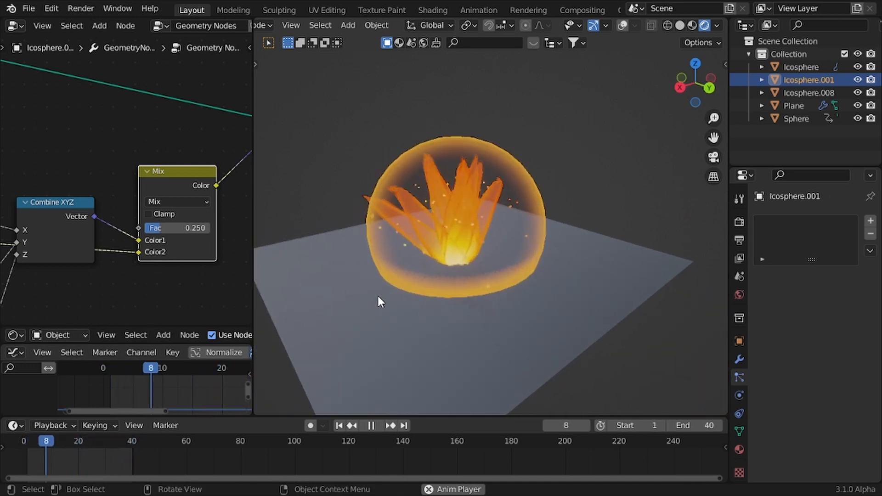
pyautogui.press('space')
pyautogui.hotkey('shift', 'Left')
pyautogui.hotkey('shift', 'alt', 'z')
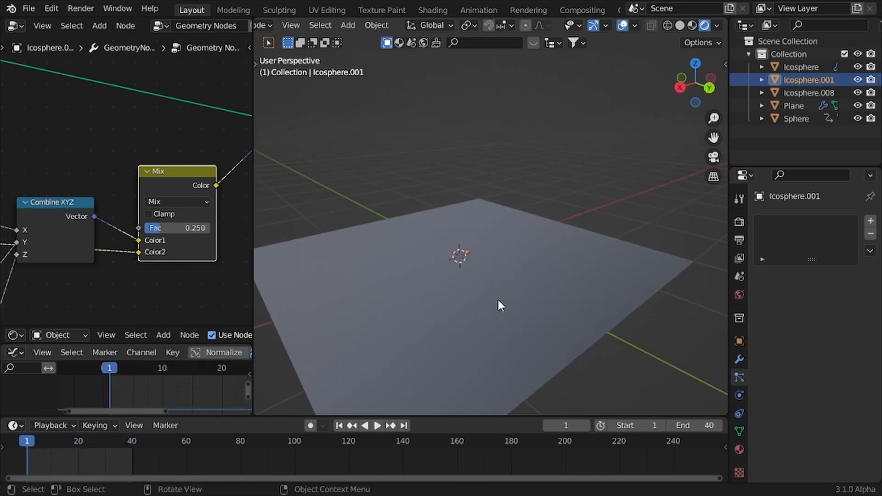
# Add a plane mesh at the base of the explosion, go to frame 14 and resize the plane.
pyautogui.hotkey('shift', 'a')
pyautogui.moveTo(426, 193)
pyautogui.click(459, 191)
pyautogui.moveTo(427, 224); pyautogui.dragTo(490, 261, button='middle')
pyautogui.scroll(2, 490, 261)
pyautogui.moveTo(39, 436); pyautogui.dragTo(62, 439)
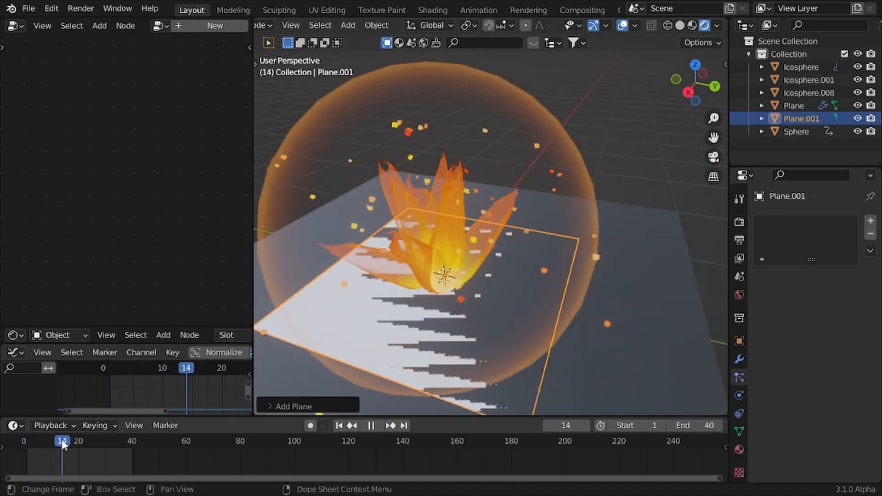
pyautogui.press('s')
pyautogui.click(519, 290)
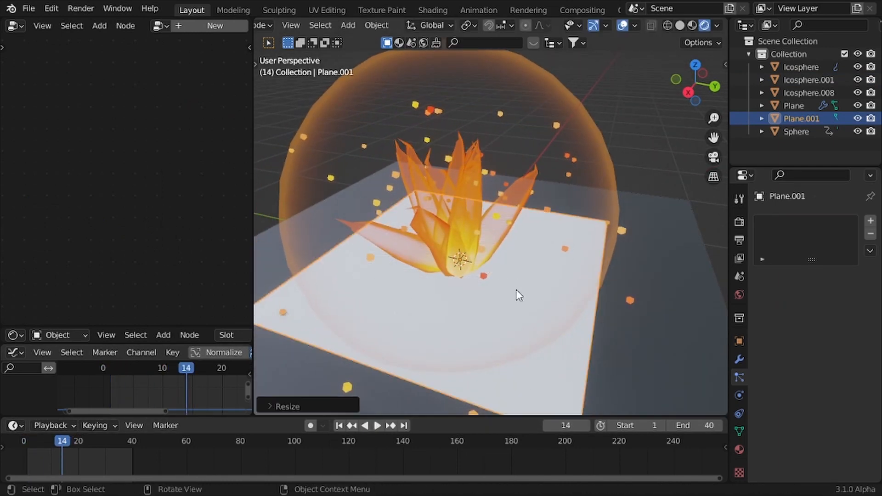
# Raise the new plane slightly above the floor along the Z axis.
pyautogui.scroll(3, 423, 210)
pyautogui.moveTo(423, 217); pyautogui.dragTo(414, 189, button='middle')
pyautogui.scroll(2, 420, 191)
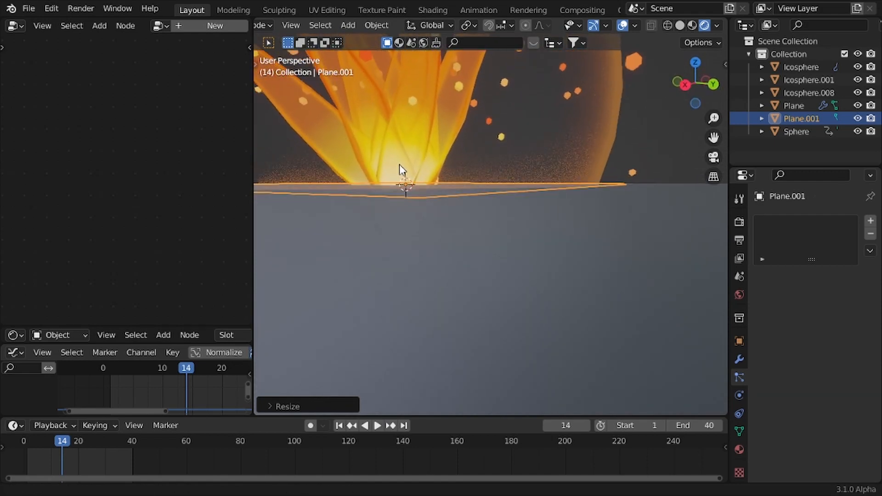
pyautogui.press('g')
pyautogui.press('z')
pyautogui.keyDown('shift'); pyautogui.click(398, 161); pyautogui.keyUp('shift')
pyautogui.scroll(-4, 402, 182)
pyautogui.moveTo(398, 161); pyautogui.dragTo(303, 230, button='middle')
pyautogui.scroll(3, 339, 232)
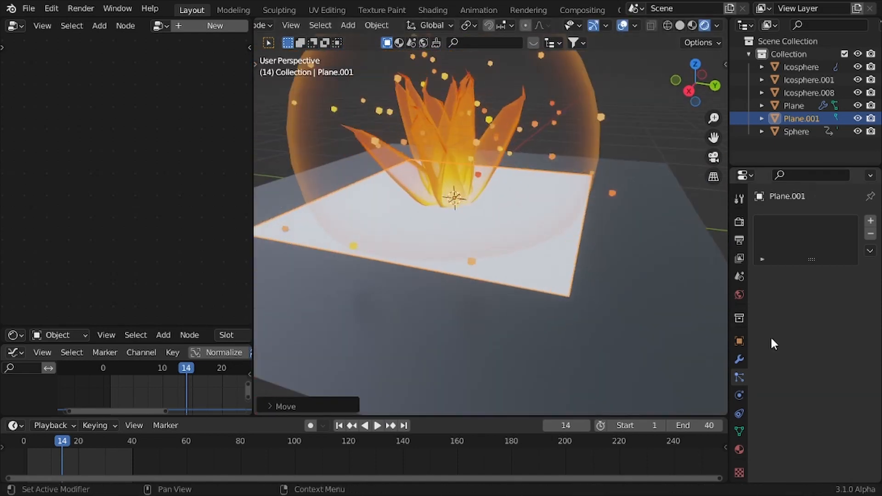
# Give the new plane a new material and set its blend mode to Alpha Blend.
pyautogui.click(738, 449)
pyautogui.click(813, 276)
pyautogui.scroll(-20, 820, 397)
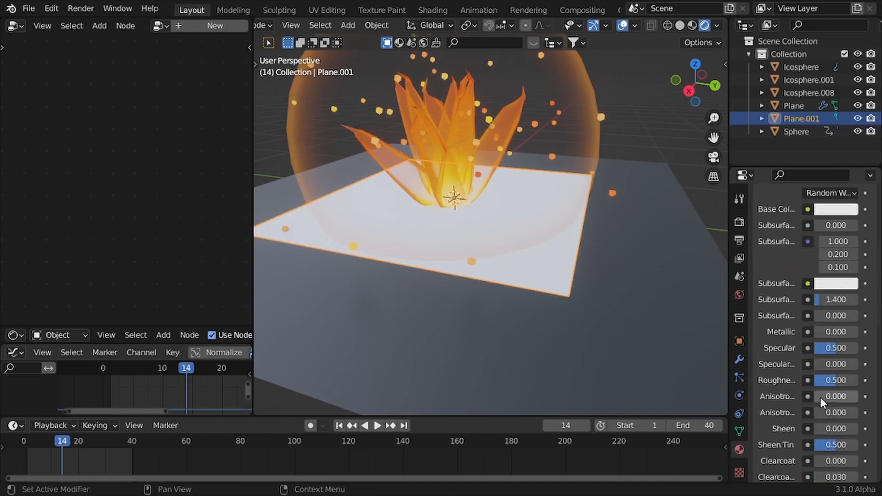
pyautogui.scroll(5, 823, 243)
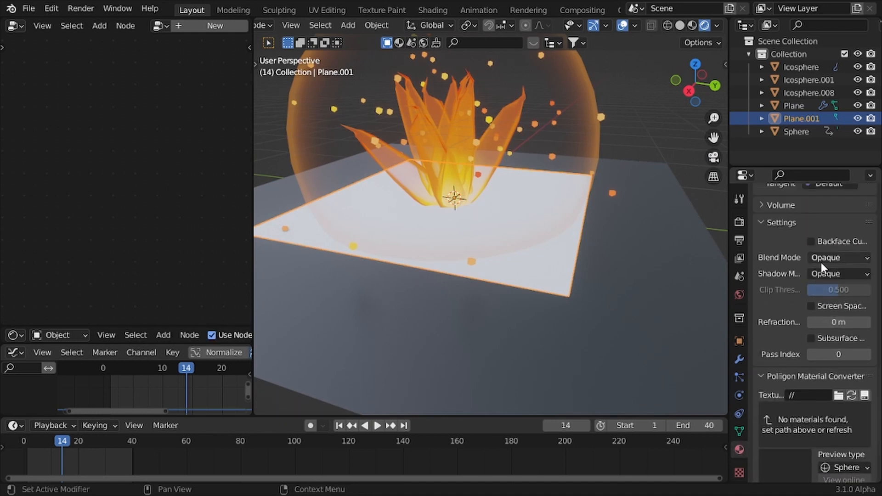
pyautogui.click(822, 259)
pyautogui.click(825, 315)
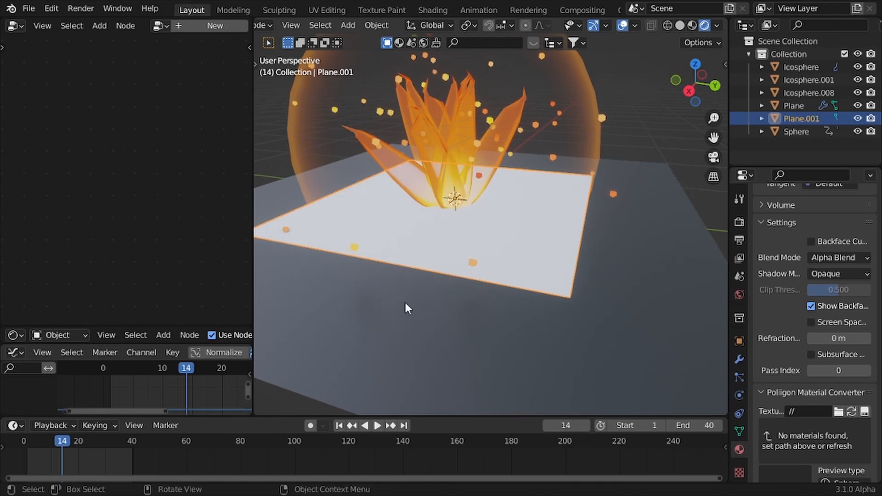
pyautogui.scroll(15, 834, 345)
pyautogui.scroll(5, 833, 342)
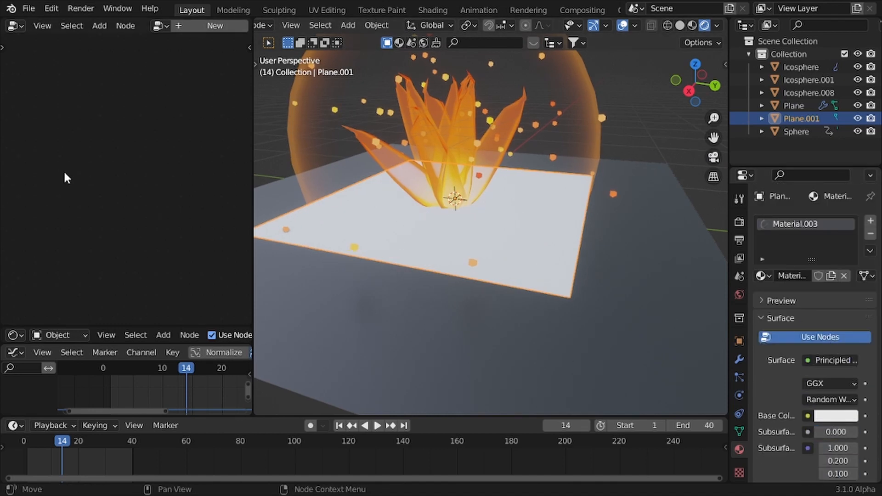
# Enlarge the shader editor and delete the Principled BSDF node from the plane's material.
pyautogui.moveTo(116, 325); pyautogui.dragTo(117, 73)
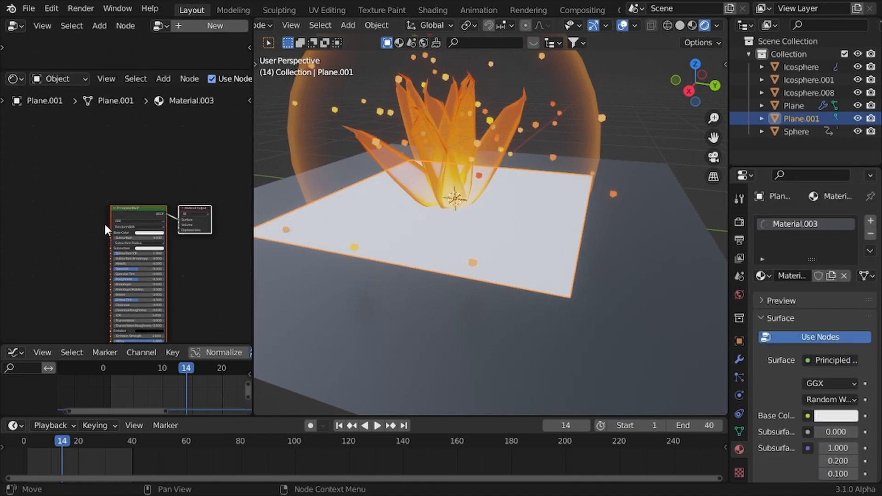
pyautogui.scroll(2, 104, 222)
pyautogui.press('x')
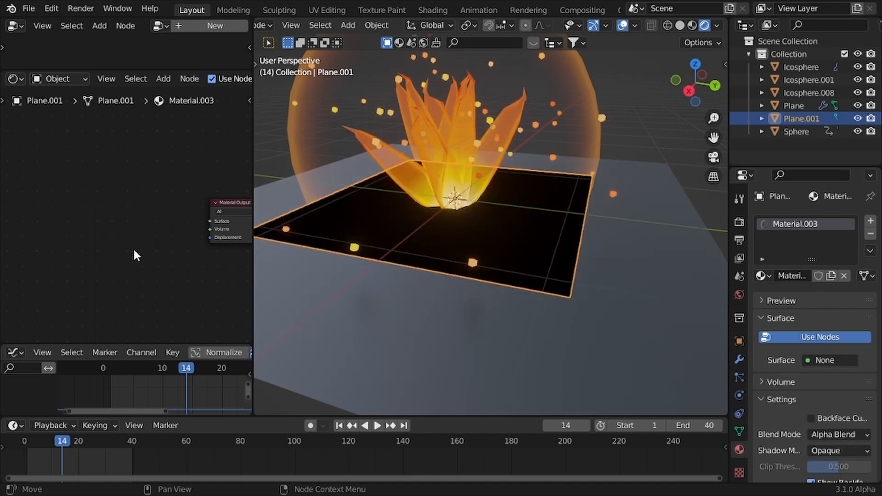
# Add a Gradient Texture node to the plane's material and preview its color output on the plane.
pyautogui.hotkey('shift', 'a')
pyautogui.click(134, 250)
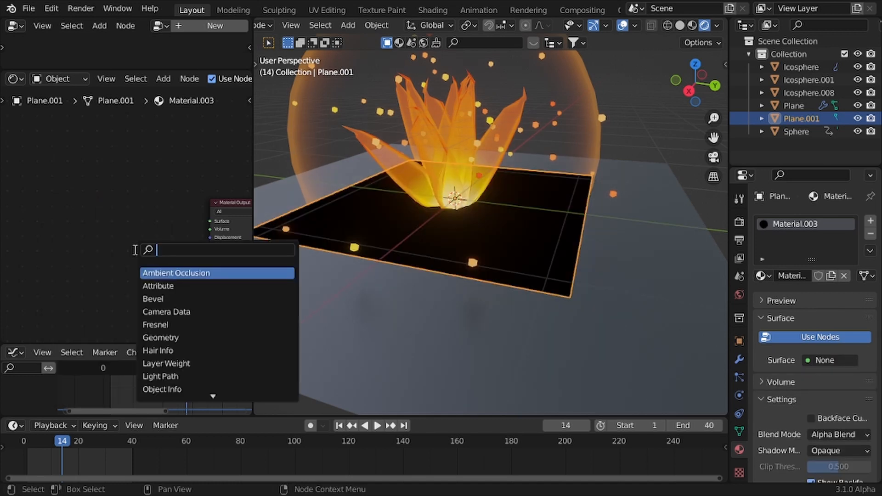
pyautogui.moveTo(463, 256); pyautogui.dragTo(448, 184, button='middle')
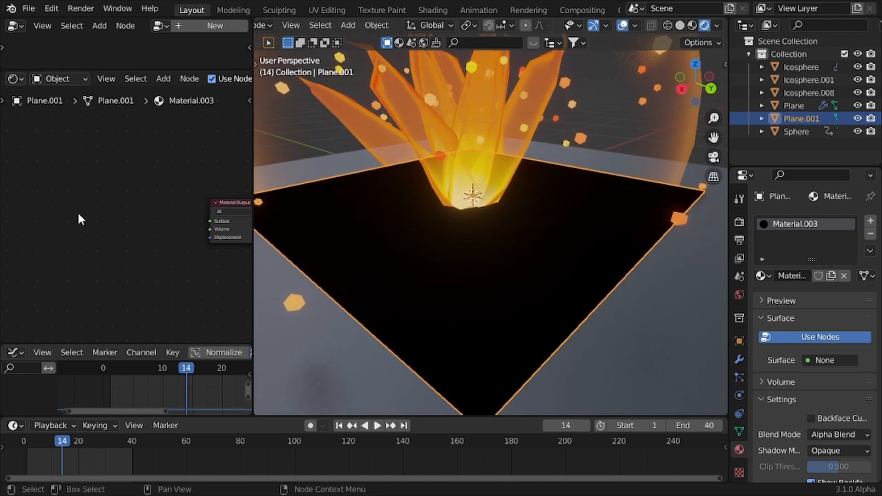
pyautogui.hotkey('shift', 'a')
pyautogui.click(75, 213)
pyautogui.write('gradi')
pyautogui.press('Return')
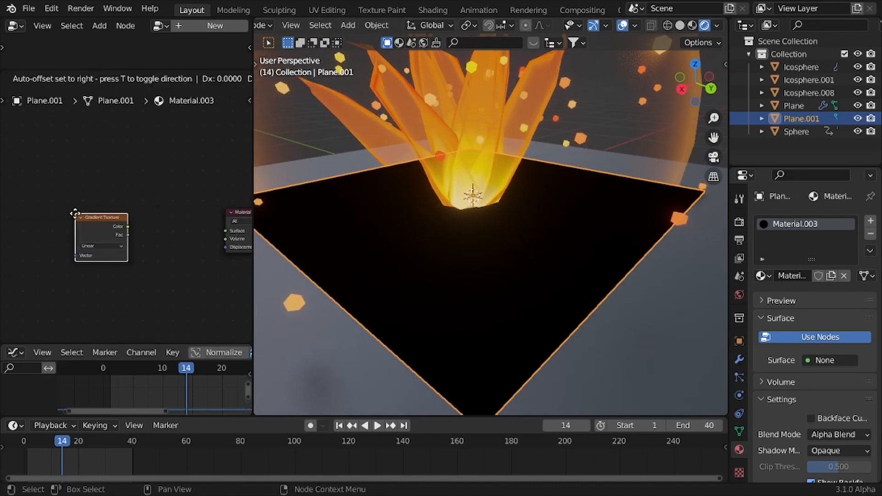
pyautogui.click(75, 213)
pyautogui.keyDown('ctrl'); pyautogui.keyDown('shift'); pyautogui.click(92, 222); pyautogui.keyUp('shift'); pyautogui.keyUp('ctrl')
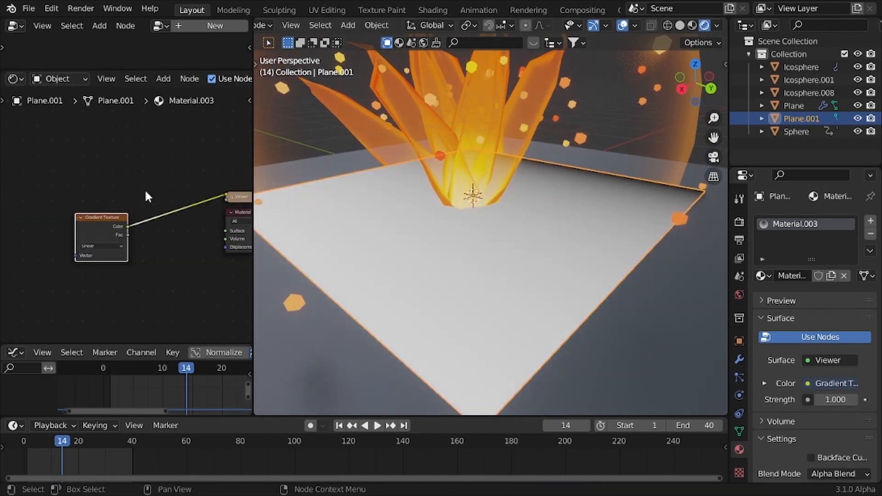
# Add Mapping and Texture Coordinate nodes to the Gradient Texture and drive it with the Object coordinates.
pyautogui.moveTo(145, 189); pyautogui.dragTo(124, 199, button='middle')
pyautogui.moveTo(42, 191); pyautogui.dragTo(93, 262)
pyautogui.press('g')
pyautogui.click(127, 248)
pyautogui.hotkey('ctrl', 't')
pyautogui.moveTo(19, 235); pyautogui.dragTo(65, 233, button='middle')
pyautogui.scroll(4, 64, 234)
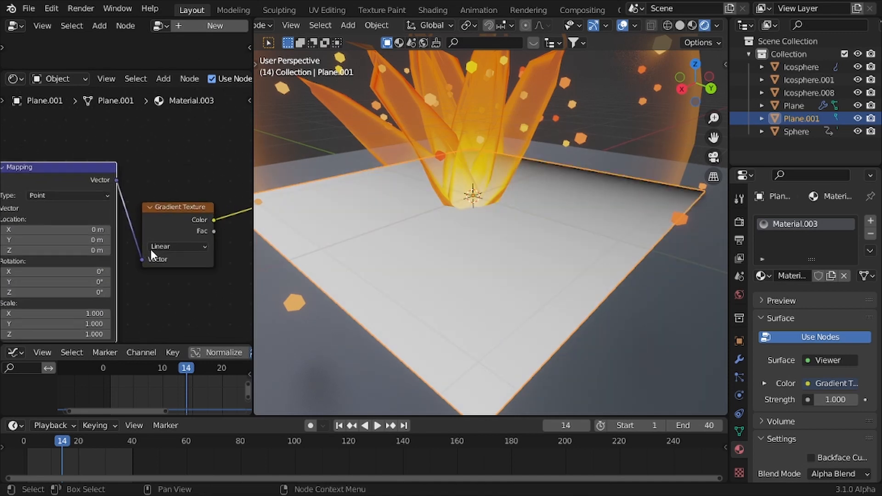
pyautogui.moveTo(3, 243); pyautogui.dragTo(56, 232, button='middle')
pyautogui.moveTo(199, 256); pyautogui.dragTo(203, 248)
pyautogui.moveTo(505, 239); pyautogui.dragTo(492, 186, button='middle')
pyautogui.scroll(-2, 75, 217)
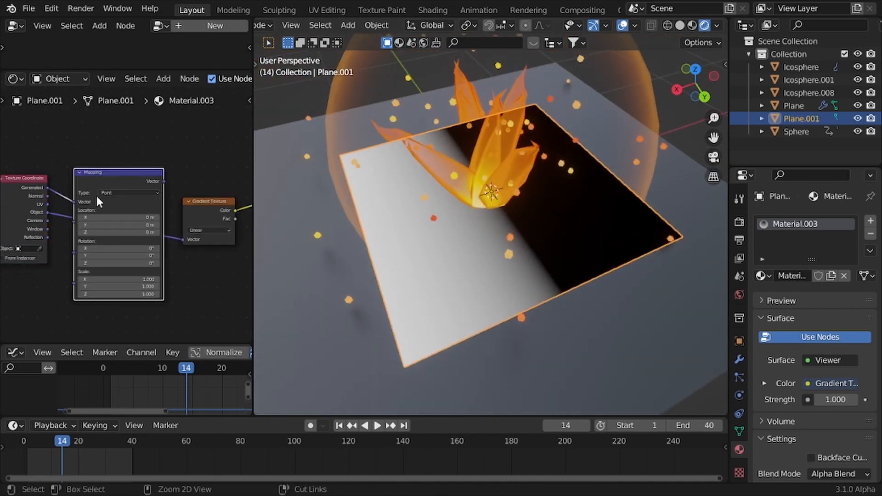
# Remove the Mapping node while keeping the Object coordinate link, and set the gradient type to Spherical.
pyautogui.hotkey('ctrl', 'x')
pyautogui.scroll(2, 109, 211)
pyautogui.click(179, 232)
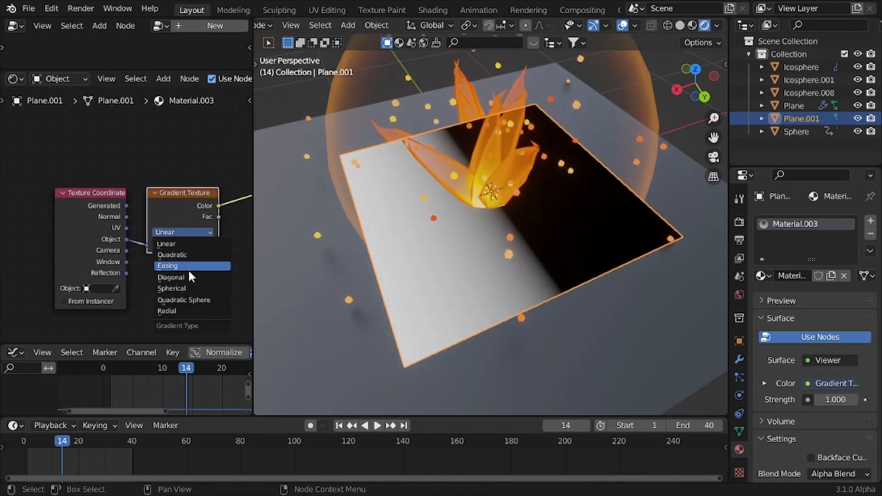
pyautogui.click(184, 289)
pyautogui.moveTo(405, 239); pyautogui.dragTo(461, 227, button='middle')
pyautogui.scroll(-3, 94, 227)
pyautogui.press('g')
pyautogui.click(54, 165)
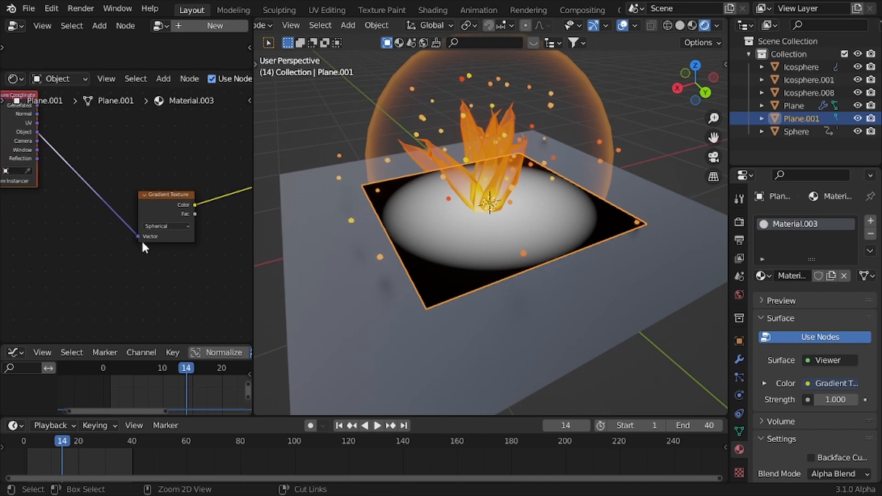
pyautogui.hotkey('ctrl', 'z')
# Add a Noise Texture node below the Gradient Texture and move the Texture Coordinate node farther away to make room.
pyautogui.hotkey('shift', 'a')
pyautogui.write('s')
pyautogui.write('noise')
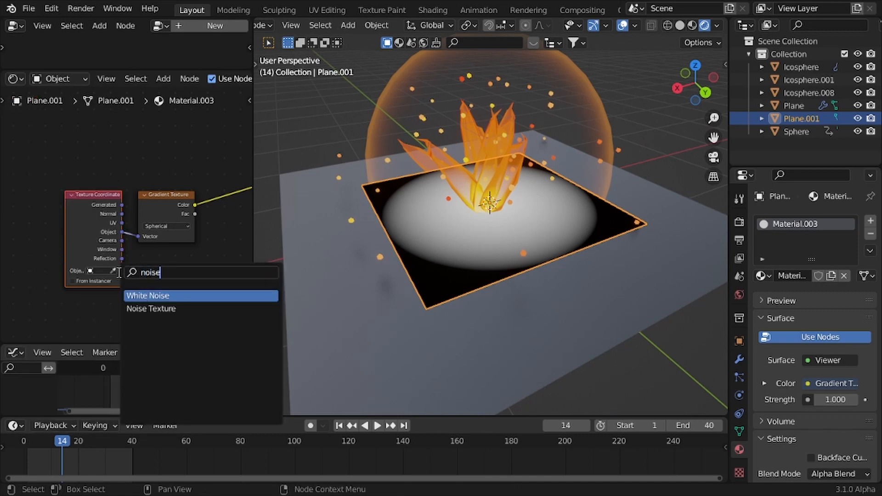
pyautogui.press('Down')
pyautogui.press('Return')
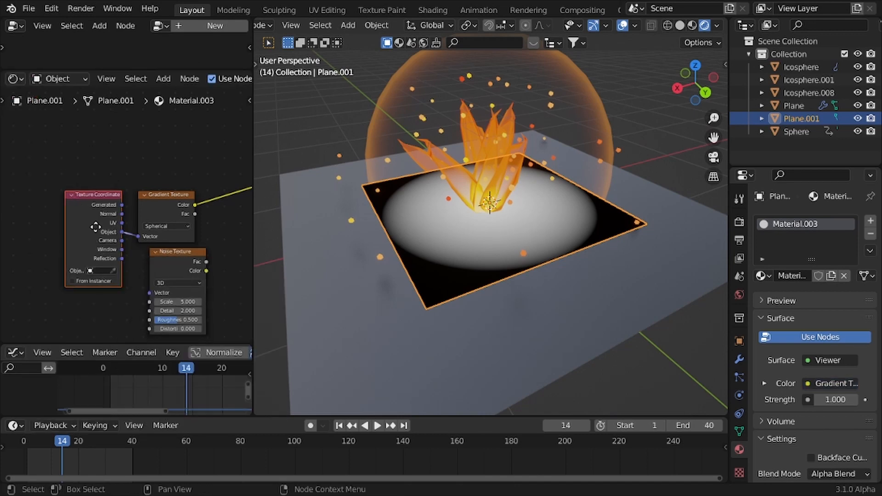
pyautogui.moveTo(95, 227); pyautogui.dragTo(53, 214)
pyautogui.moveTo(524, 214); pyautogui.dragTo(489, 219, button='middle')
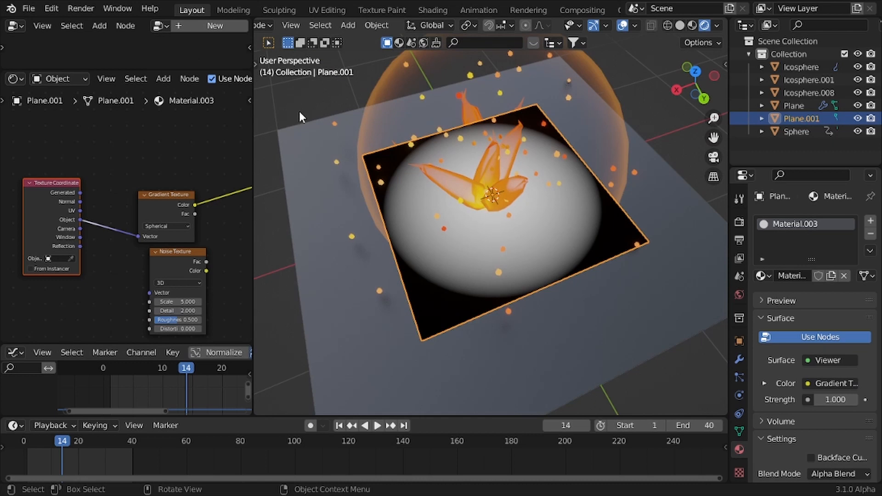
pyautogui.press('t')
pyautogui.click(271, 212)
pyautogui.moveTo(464, 213); pyautogui.dragTo(466, 209)
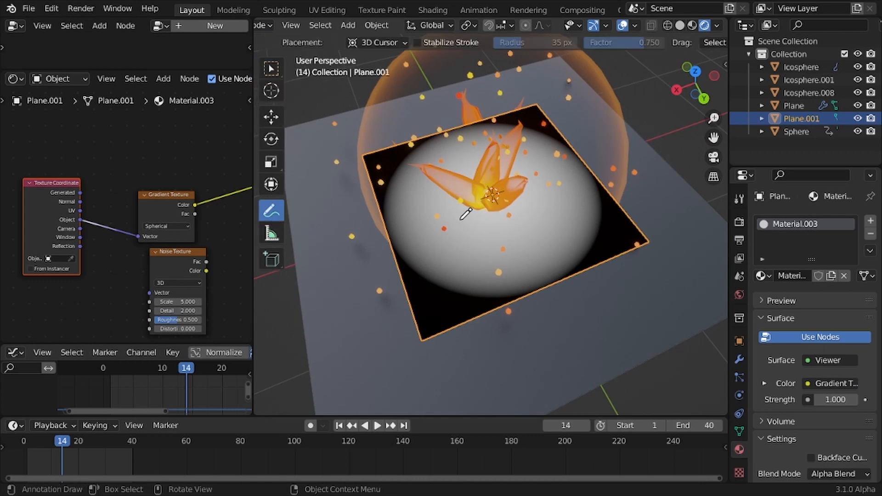
pyautogui.hotkey('ctrl', 'z')
pyautogui.click(272, 68)
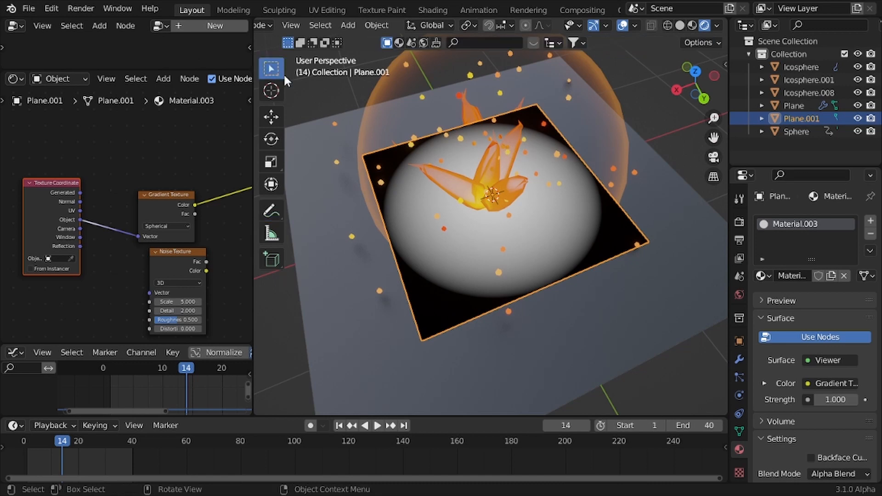
# Reposition the Noise Texture node just beneath the spherical Gradient Texture.
pyautogui.scroll(5, 473, 232)
pyautogui.moveTo(168, 274); pyautogui.dragTo(150, 280)
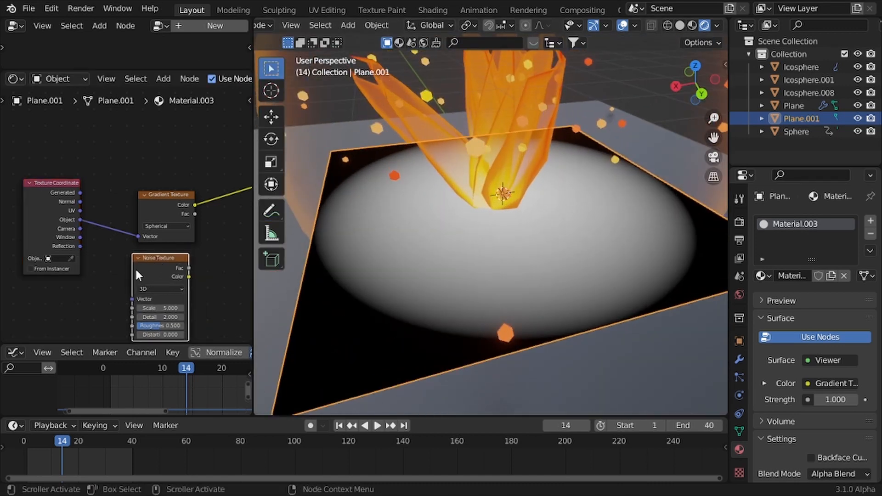
pyautogui.moveTo(133, 270); pyautogui.dragTo(144, 250, button='middle')
pyautogui.hotkey('shift', 'a')
pyautogui.click(143, 250)
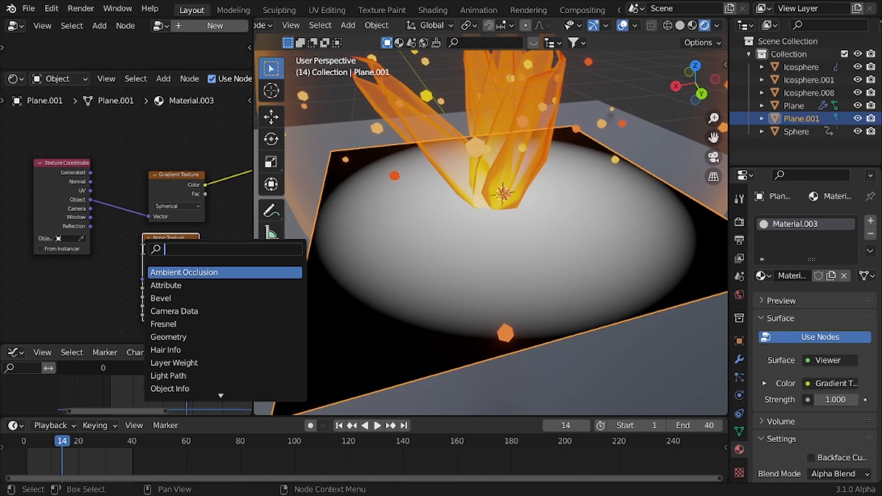
pyautogui.write('sp')
pyautogui.press('BackSpace')
pyautogui.press('BackSpace')
pyautogui.press('Escape')
pyautogui.click(168, 176)
pyautogui.hotkey('shift', 'd')
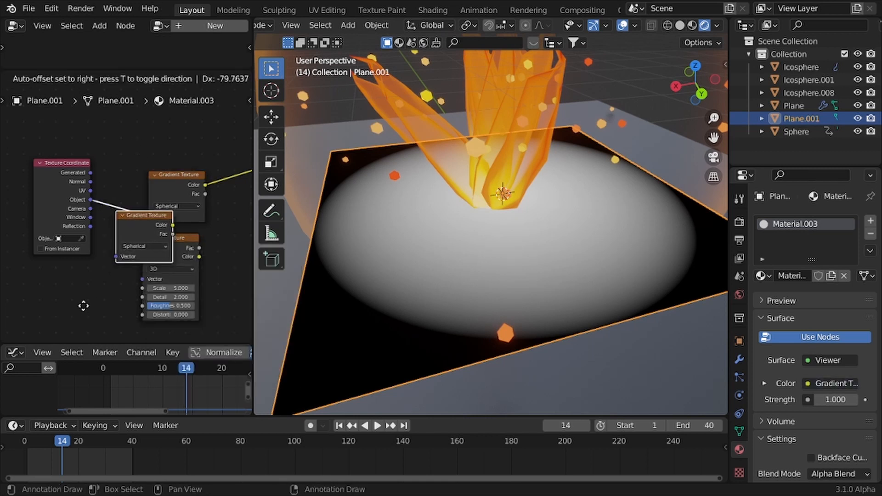
pyautogui.click(97, 296)
pyautogui.hotkey('ctrl', 'z')
# Duplicate the spherical Gradient Texture with its Object link and connect the copy's Color to the Noise Texture's Vector.
pyautogui.scroll(-4, 150, 216)
pyautogui.click(150, 190)
pyautogui.hotkey('ctrl', 'shift', 'd')
pyautogui.click(98, 273)
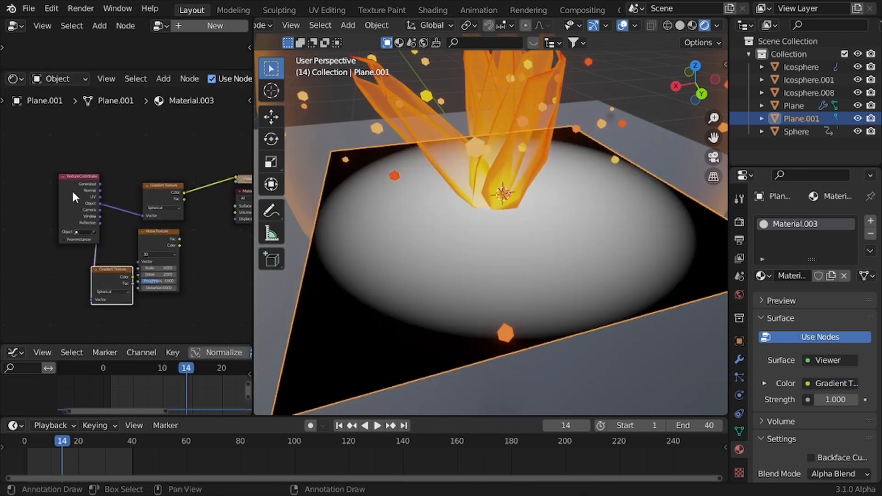
pyautogui.moveTo(73, 193); pyautogui.dragTo(22, 177)
pyautogui.moveTo(108, 278); pyautogui.dragTo(86, 243)
pyautogui.scroll(2, 88, 245)
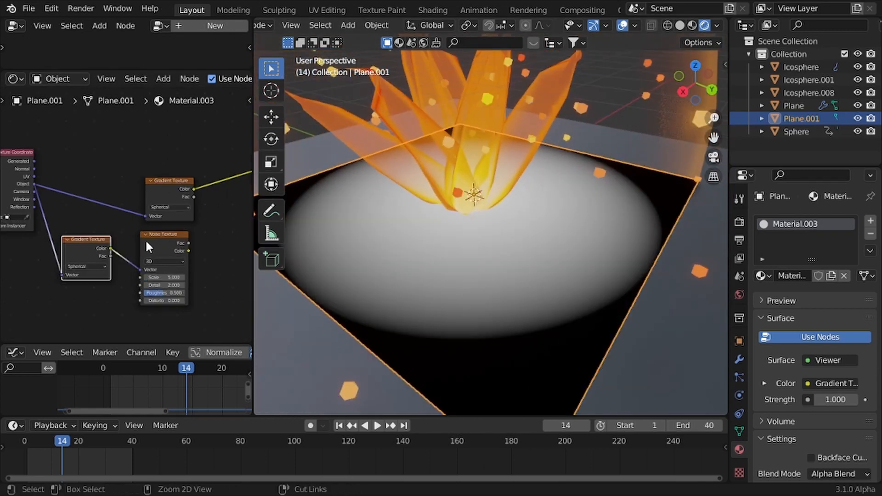
# Preview the Noise Texture on the plane and examine its pattern from above and at an angle.
pyautogui.keyDown('ctrl'); pyautogui.keyDown('shift'); pyautogui.click(145, 239); pyautogui.keyUp('shift'); pyautogui.keyUp('ctrl')
pyautogui.moveTo(430, 281); pyautogui.dragTo(502, 293, button='middle')
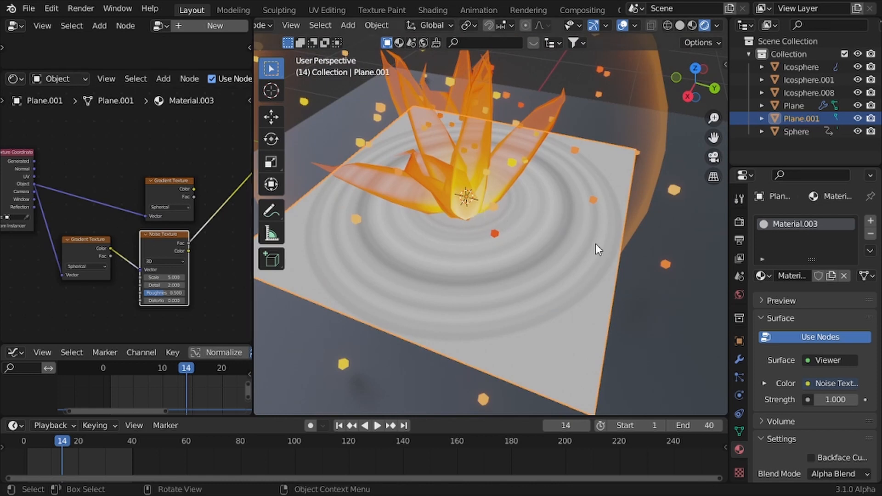
pyautogui.moveTo(505, 225); pyautogui.dragTo(456, 295, button='middle')
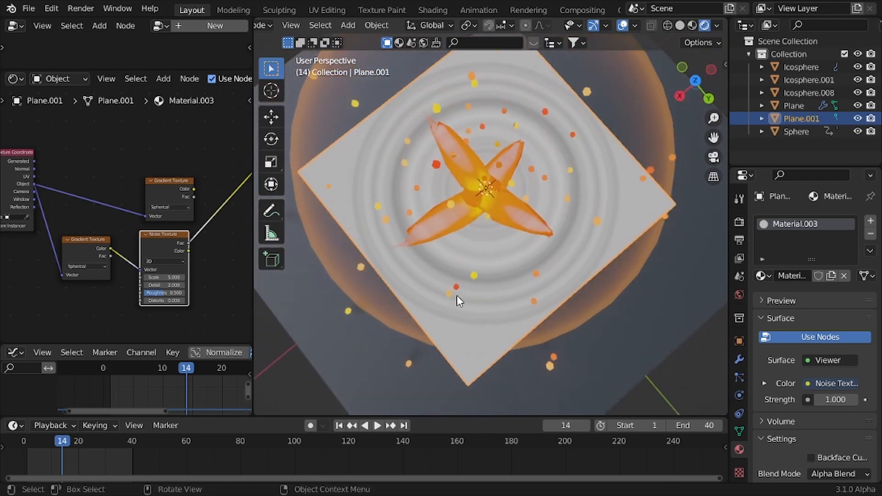
pyautogui.press('KP_7')
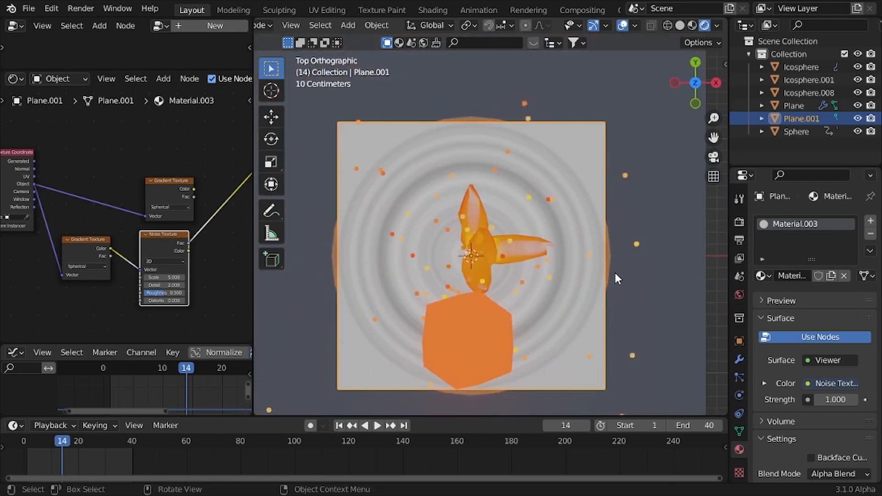
pyautogui.moveTo(615, 273); pyautogui.dragTo(483, 272, button='middle')
pyautogui.scroll(3, 435, 265)
pyautogui.moveTo(84, 236); pyautogui.dragTo(126, 194, button='middle')
pyautogui.scroll(2, 99, 228)
pyautogui.hotkey('shift', 'd')
pyautogui.click(125, 252)
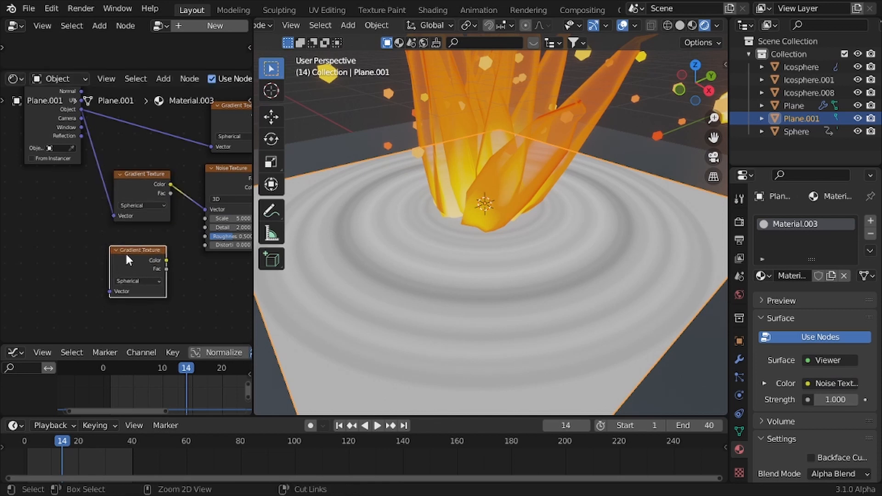
pyautogui.press('x')
# Duplicate the lower spherical Gradient Texture with its input link, set the copy to Radial, and preview it on the plane.
pyautogui.click(142, 181)
pyautogui.hotkey('ctrl', 'shift', 'd')
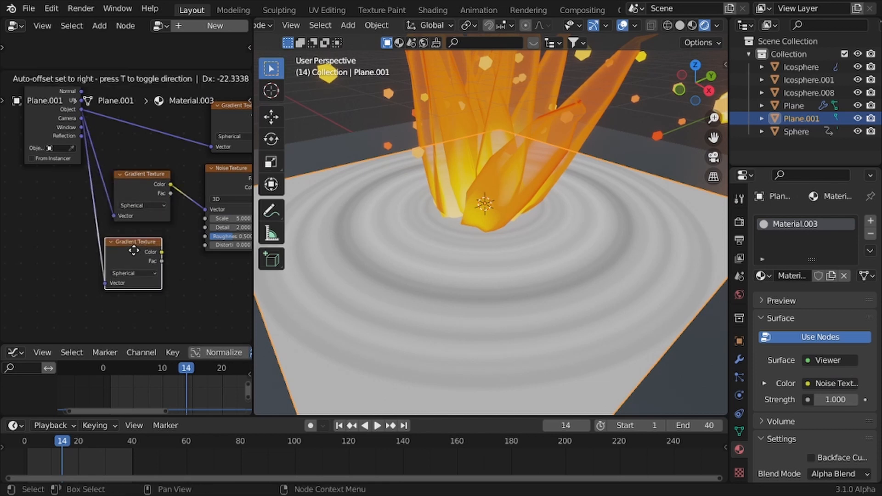
pyautogui.click(139, 261)
pyautogui.click(139, 326)
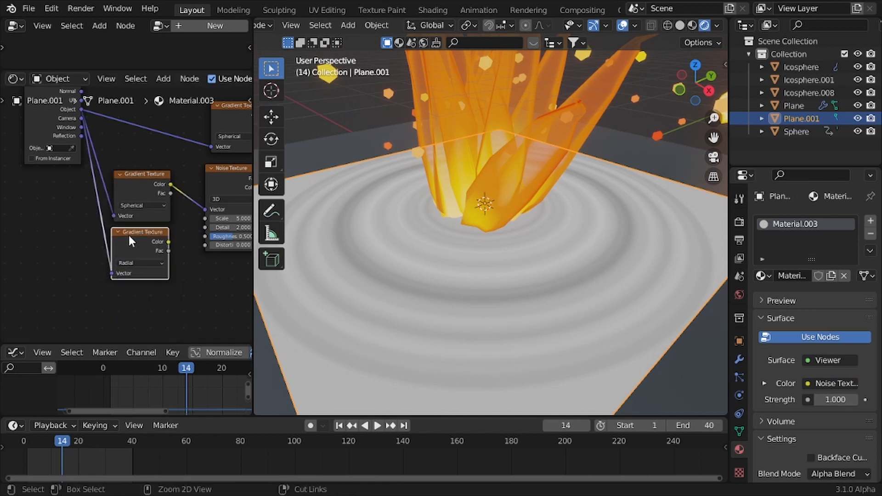
pyautogui.keyDown('ctrl'); pyautogui.keyDown('shift'); pyautogui.click(129, 234); pyautogui.keyUp('shift'); pyautogui.keyUp('ctrl')
pyautogui.moveTo(442, 261); pyautogui.dragTo(425, 207, button='middle')
pyautogui.scroll(-1, 155, 243)
# Try combining the lower spherical and radial gradients with a Mix node inserted before the Noise Texture.
pyautogui.moveTo(155, 243); pyautogui.dragTo(119, 237, button='middle')
pyautogui.hotkey('shift', 'a')
pyautogui.click(119, 237)
pyautogui.write('mix')
pyautogui.press('Return')
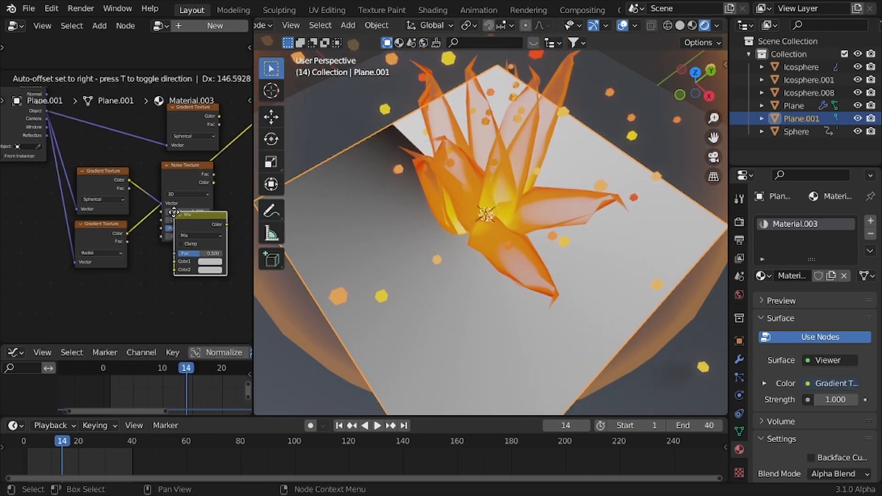
pyautogui.click(146, 180)
pyautogui.scroll(-1, 191, 236)
pyautogui.moveTo(192, 237); pyautogui.dragTo(174, 241, button='middle')
pyautogui.keyDown('alt'); pyautogui.moveTo(104, 243); pyautogui.dragTo(169, 241, button='right'); pyautogui.keyUp('alt')
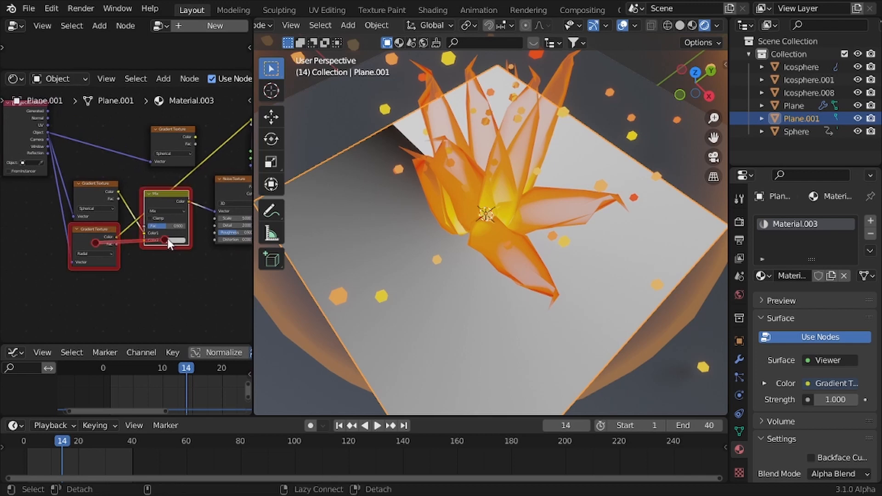
pyautogui.moveTo(167, 238); pyautogui.dragTo(144, 242, button='middle')
# Preview the Mix node on the plane and feed its Color2 from the radial gradient's Fac output.
pyautogui.keyDown('ctrl'); pyautogui.keyDown('shift'); pyautogui.click(138, 199); pyautogui.keyUp('shift'); pyautogui.keyUp('ctrl')
pyautogui.scroll(4, 126, 218)
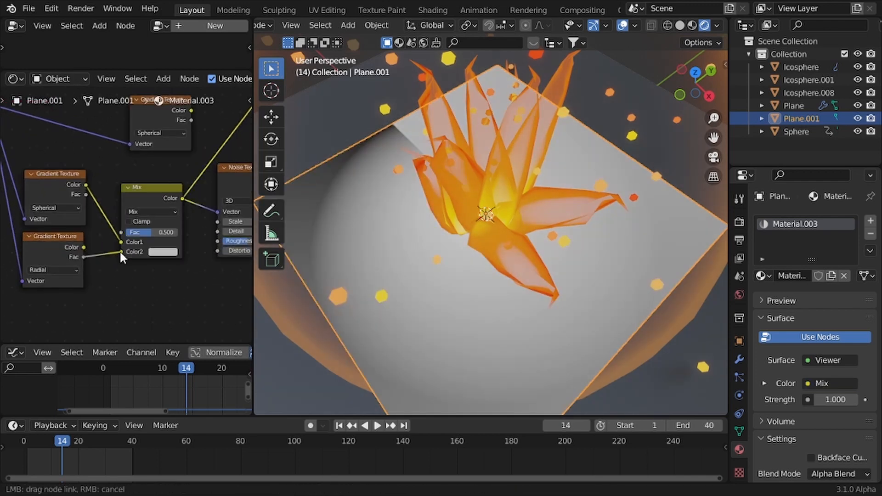
pyautogui.moveTo(120, 252); pyautogui.dragTo(120, 251)
pyautogui.scroll(-1, 161, 224)
pyautogui.moveTo(160, 224); pyautogui.dragTo(134, 232, button='middle')
pyautogui.scroll(-2, 386, 237)
pyautogui.moveTo(385, 239); pyautogui.dragTo(426, 230, button='middle')
pyautogui.scroll(2, 388, 230)
# Preview the Noise Texture on the plane and set the Mix node's factor to 1.000.
pyautogui.keyDown('ctrl'); pyautogui.keyDown('shift'); pyautogui.click(196, 184); pyautogui.keyUp('shift'); pyautogui.keyUp('ctrl')
pyautogui.moveTo(123, 238)
pyautogui.mouseDown()
pyautogui.moveTo(99, 238)
pyautogui.moveTo(143, 238)
pyautogui.mouseUp()
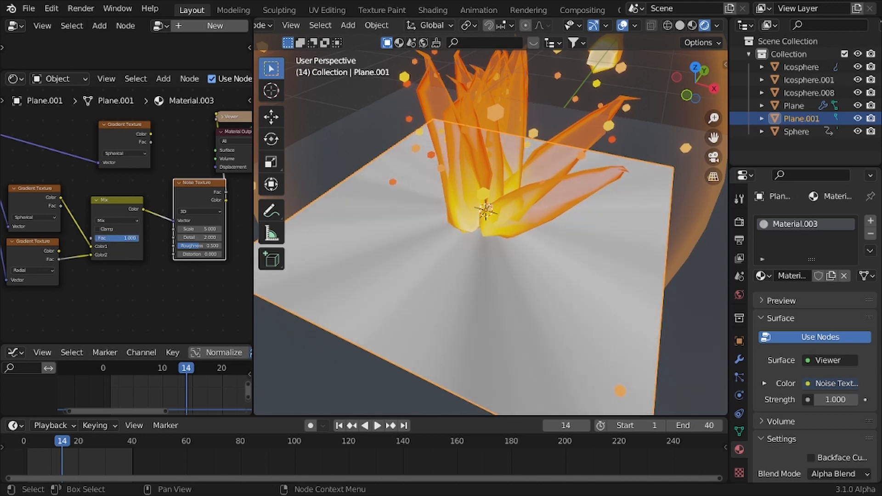
# Try the Multiply blend mode on the Mix node with a factor of about 0.008.
pyautogui.scroll(2, 103, 215)
pyautogui.click(111, 227)
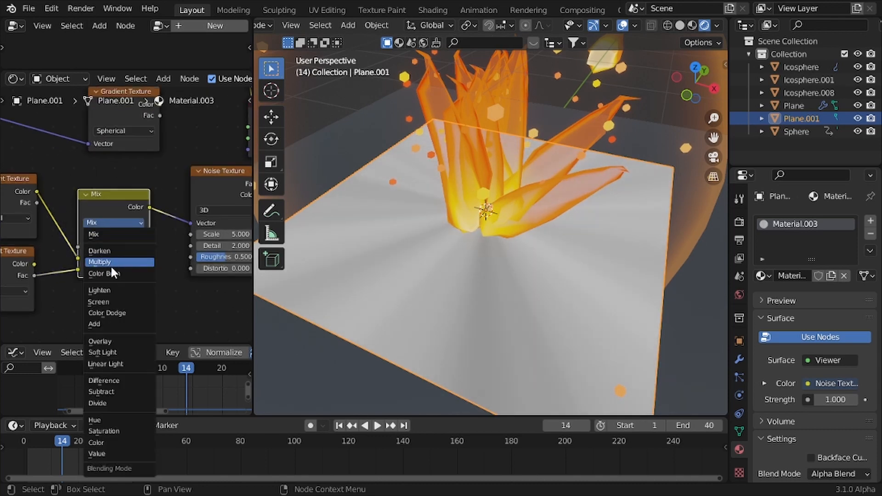
pyautogui.click(109, 261)
pyautogui.moveTo(144, 247); pyautogui.dragTo(84, 246)
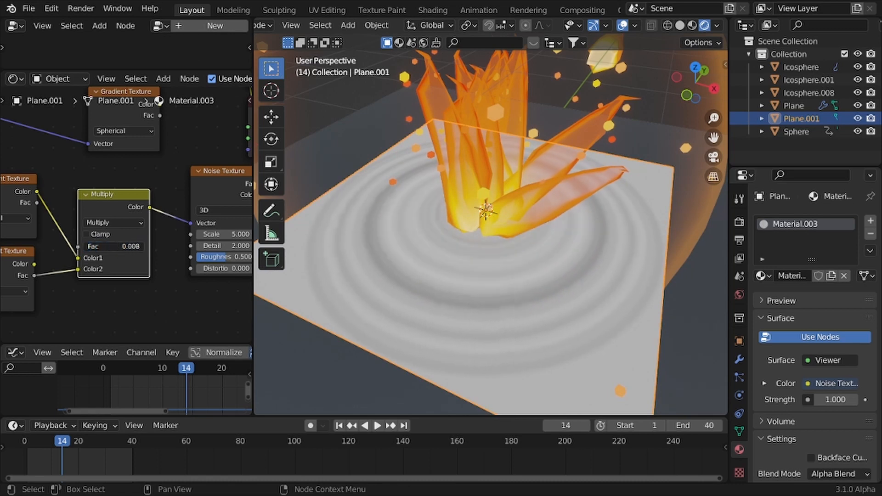
# Replace the color mixing node with a Combine XYZ node, using spherical Color for X and radial Fac for Y.
pyautogui.hotkey('ctrl', 'x')
pyautogui.hotkey('shift', 'a')
pyautogui.click(126, 230)
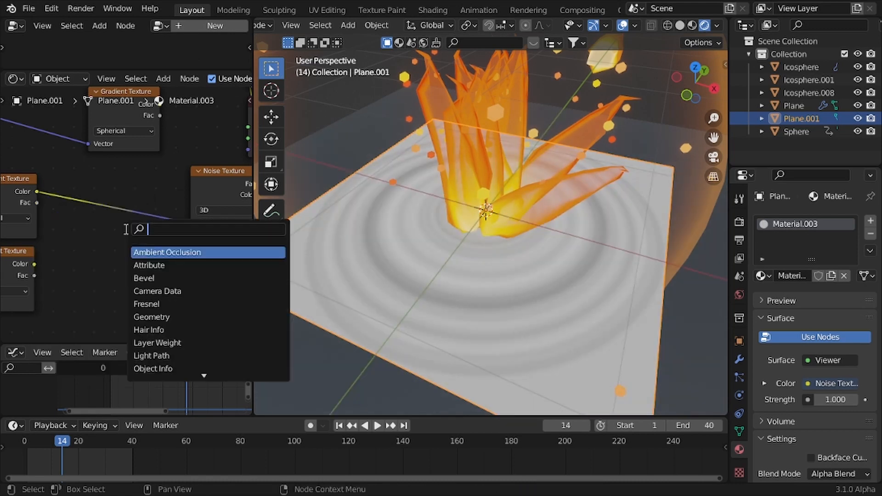
pyautogui.write('combi')
pyautogui.press('Down')
pyautogui.press('Down')
pyautogui.press('Return')
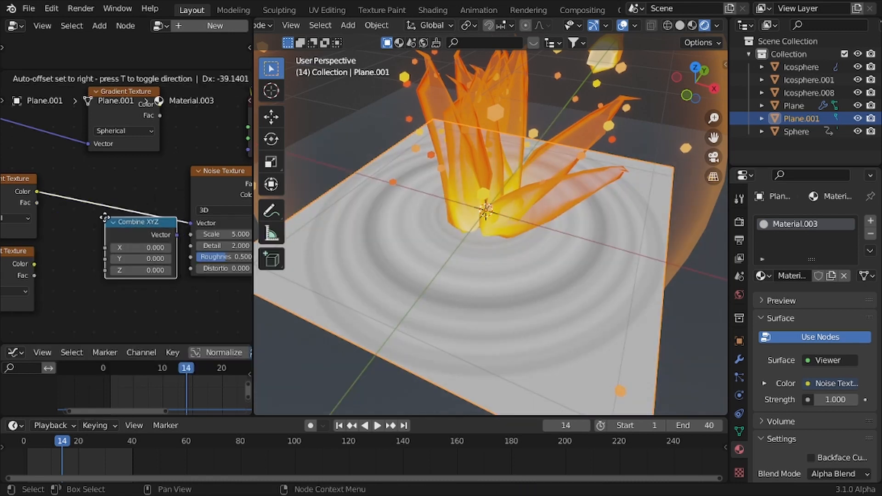
pyautogui.click(105, 218)
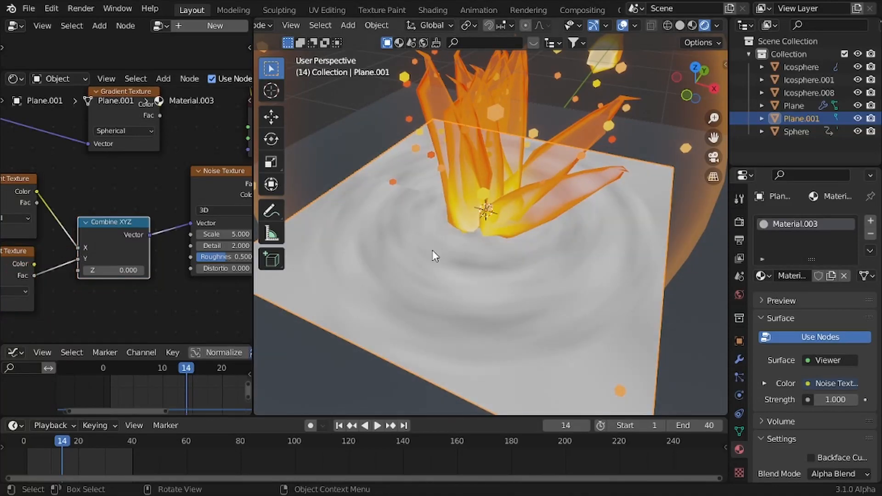
# Insert a Math node between the lower spherical gradient and the Combine XYZ node's X input.
pyautogui.moveTo(433, 252); pyautogui.dragTo(501, 236, button='middle')
pyautogui.scroll(-2, 90, 247)
pyautogui.hotkey('shift', 'a')
pyautogui.write('s')
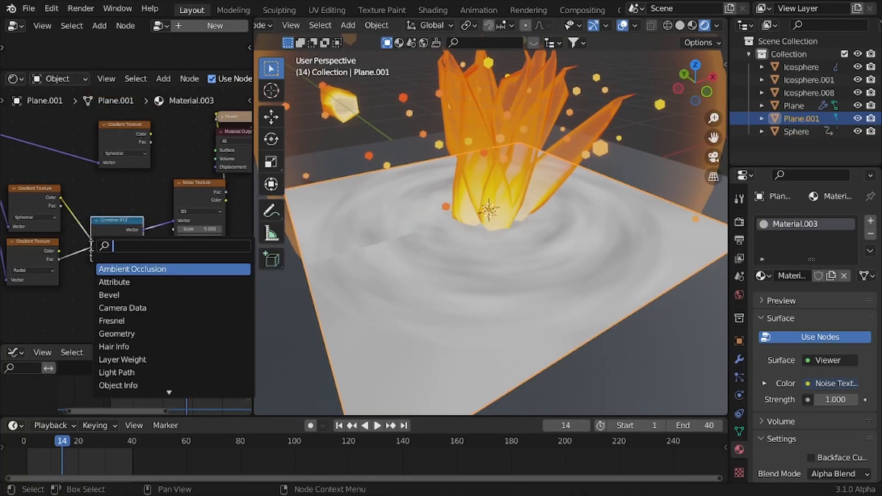
pyautogui.write('math')
pyautogui.press('Return')
pyautogui.click(54, 184)
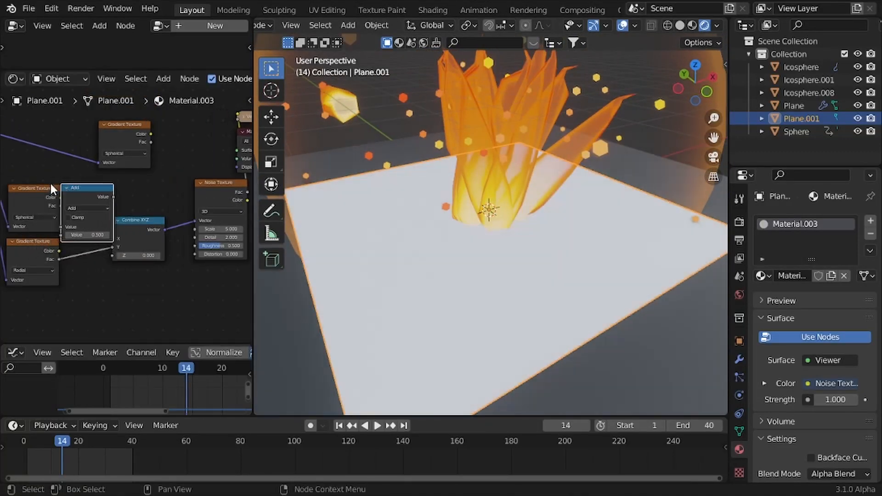
# Set the Math node's operation to Multiply with a value of 0.150.
pyautogui.moveTo(504, 257); pyautogui.dragTo(481, 266, button='middle')
pyautogui.scroll(2, 145, 248)
pyautogui.scroll(1, 145, 246)
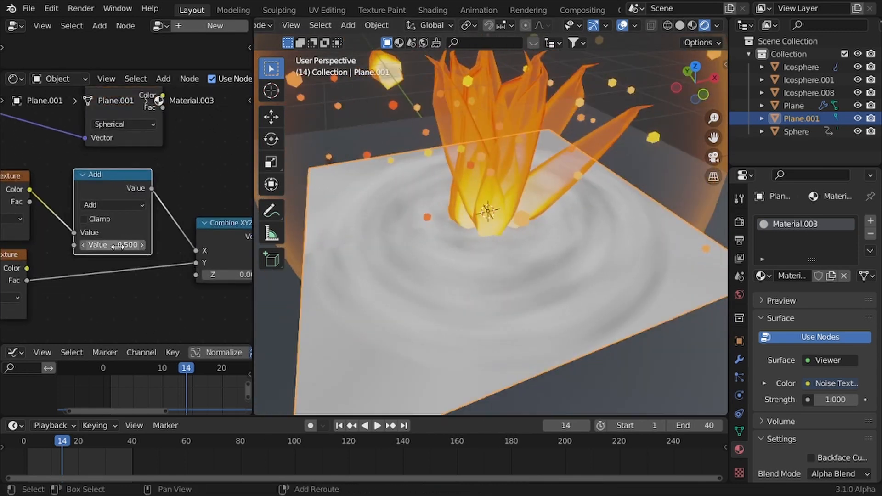
pyautogui.click(113, 205)
pyautogui.click(113, 259)
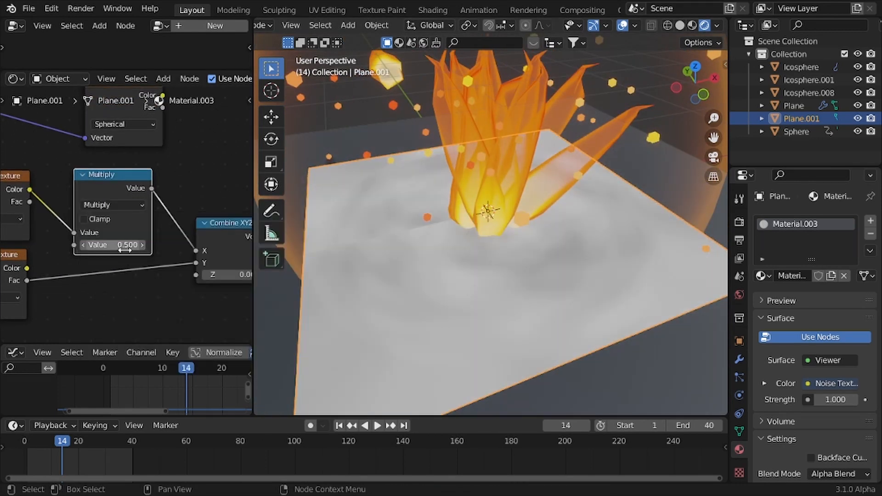
pyautogui.moveTo(112, 245)
pyautogui.mouseDown()
pyautogui.moveTo(138, 245)
pyautogui.moveTo(110, 245)
pyautogui.mouseUp()
# Set the Noise Texture's scale to 20.7 and toggle the viewport overlays to inspect the streaks on the plane.
pyautogui.moveTo(212, 280); pyautogui.dragTo(2, 272, button='middle')
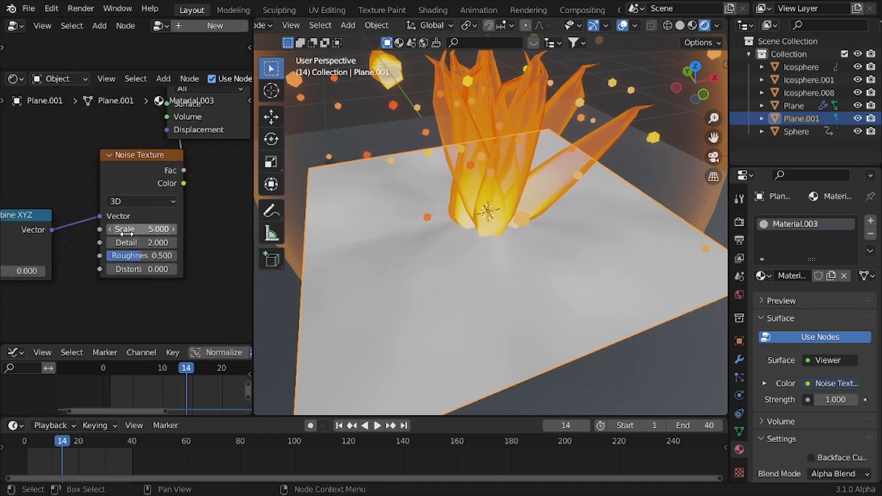
pyautogui.moveTo(126, 230); pyautogui.dragTo(156, 229)
pyautogui.moveTo(394, 252); pyautogui.dragTo(443, 248, button='middle')
pyautogui.hotkey('shift', 'alt', 'z')
pyautogui.scroll(-1, 452, 241)
pyautogui.scroll(3, 416, 246)
pyautogui.scroll(-2, 117, 221)
# Maximize the shader editor with the plane's material nodes in view.
pyautogui.moveTo(136, 157); pyautogui.dragTo(109, 195, button='middle')
pyautogui.scroll(-2, 108, 195)
pyautogui.hotkey('ctrl', 'space')
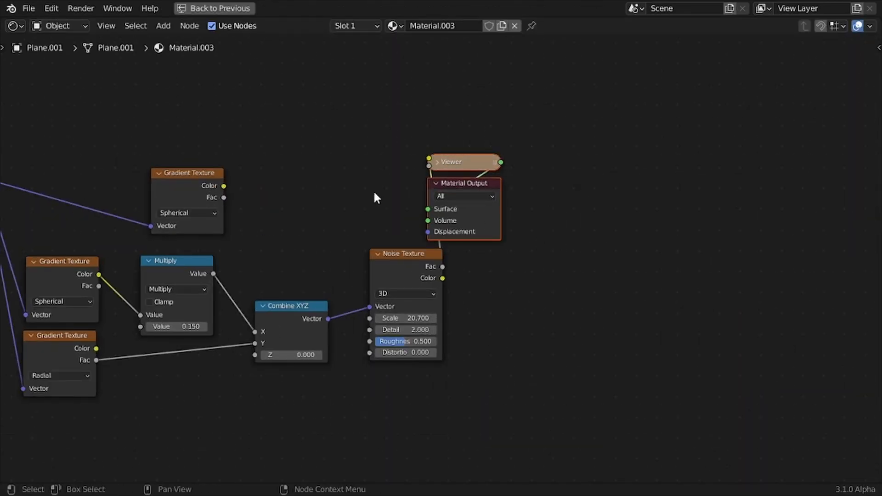
# Move the upper spherical Gradient Texture aside and insert a Mix color node between the Texture Coordinate's Object output and the gradient.
pyautogui.moveTo(187, 172); pyautogui.dragTo(462, 122)
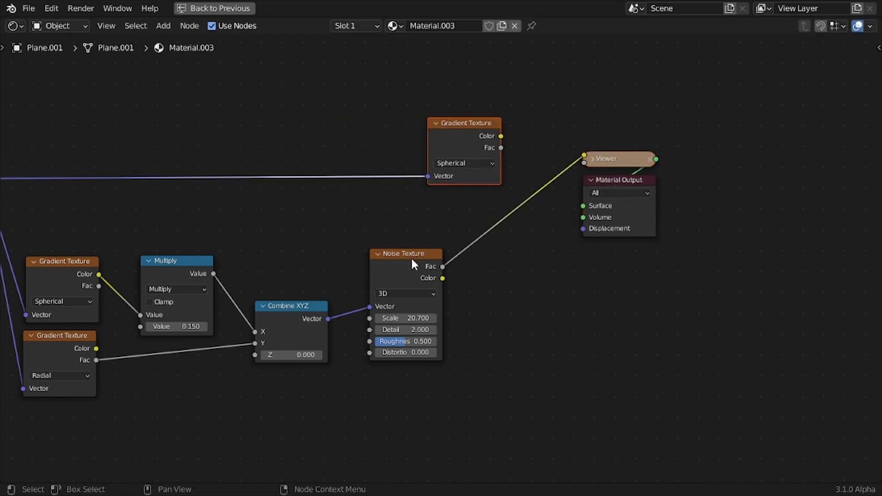
pyautogui.hotkey('shift', 'a')
pyautogui.write('mix')
pyautogui.press('Return')
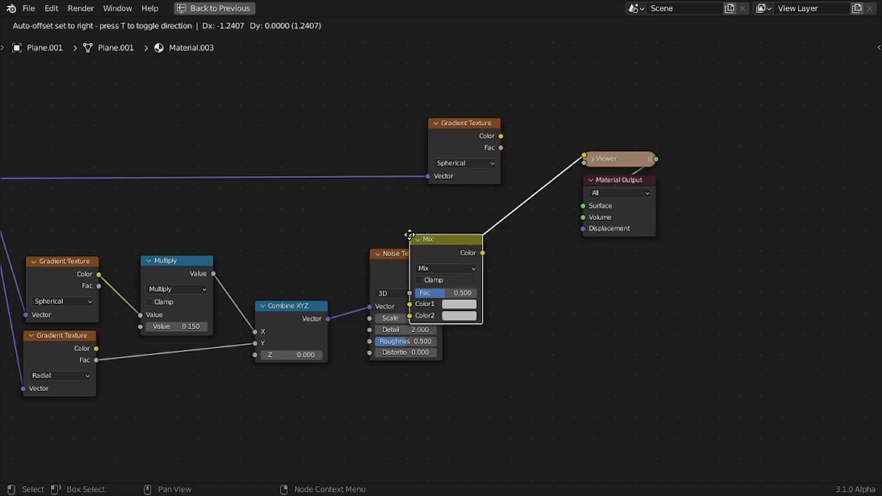
pyautogui.click(366, 132)
pyautogui.scroll(-1, 374, 150)
pyautogui.scroll(-1, 413, 199)
# Make room after the Mix node, connect the Noise Texture's Fac to Color2, and set the blending mode to Linear Light.
pyautogui.moveTo(414, 170); pyautogui.dragTo(618, 245)
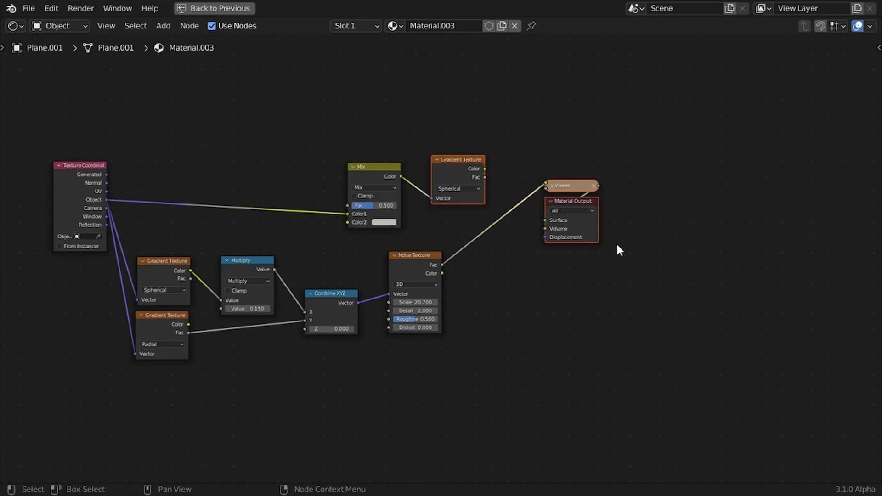
pyautogui.press('g')
pyautogui.click(690, 201)
pyautogui.scroll(6, 443, 262)
pyautogui.keyDown('alt'); pyautogui.moveTo(420, 304); pyautogui.dragTo(558, 201, button='right'); pyautogui.keyUp('alt')
pyautogui.moveTo(557, 203); pyautogui.dragTo(504, 220, button='middle')
pyautogui.moveTo(493, 186); pyautogui.dragTo(493, 213)
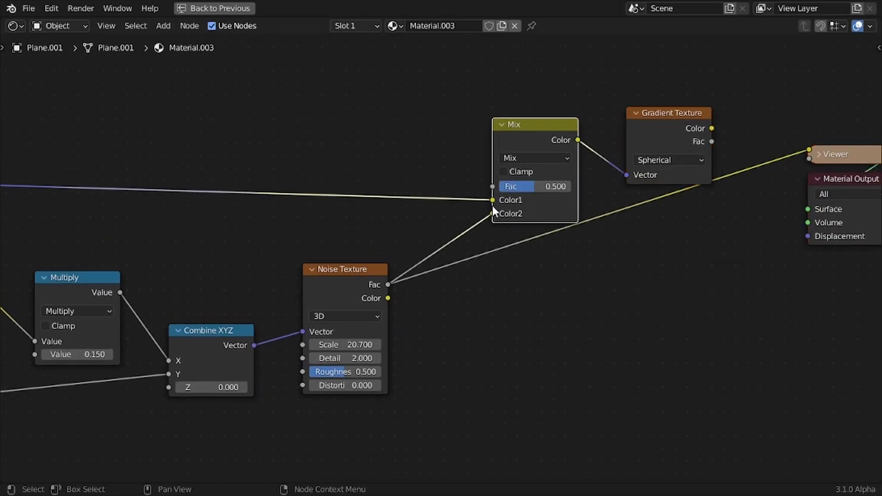
pyautogui.click(525, 157)
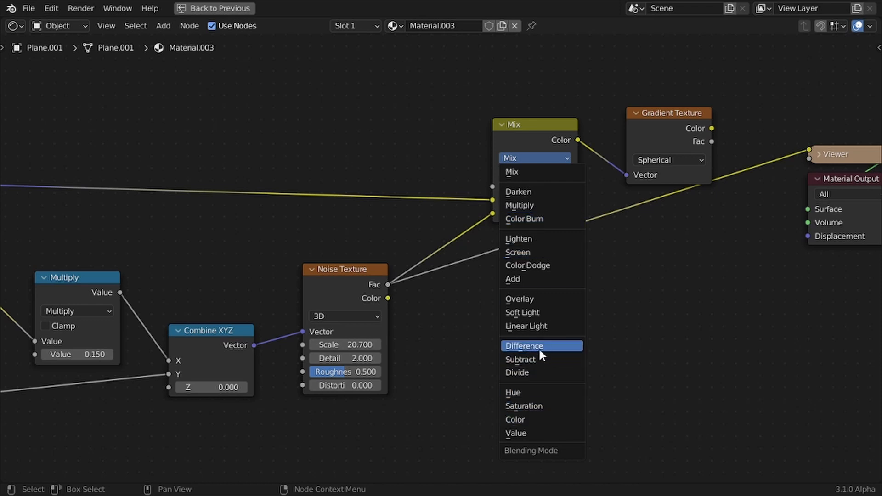
pyautogui.click(531, 326)
# Preview the spherical Gradient Texture on the plane and set the Linear Light node's factor to 0.242.
pyautogui.hotkey('ctrl', 'space')
pyautogui.moveTo(499, 262); pyautogui.dragTo(492, 263, button='middle')
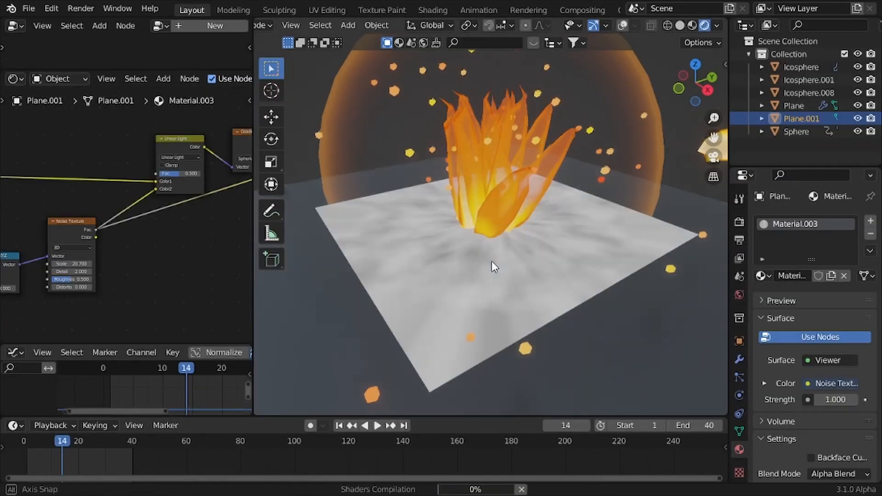
pyautogui.moveTo(220, 189); pyautogui.dragTo(165, 209, button='middle')
pyautogui.scroll(3, 166, 209)
pyautogui.keyDown('ctrl'); pyautogui.keyDown('shift'); pyautogui.click(214, 144); pyautogui.keyUp('shift'); pyautogui.keyUp('ctrl')
pyautogui.moveTo(431, 229); pyautogui.dragTo(448, 242, button='middle')
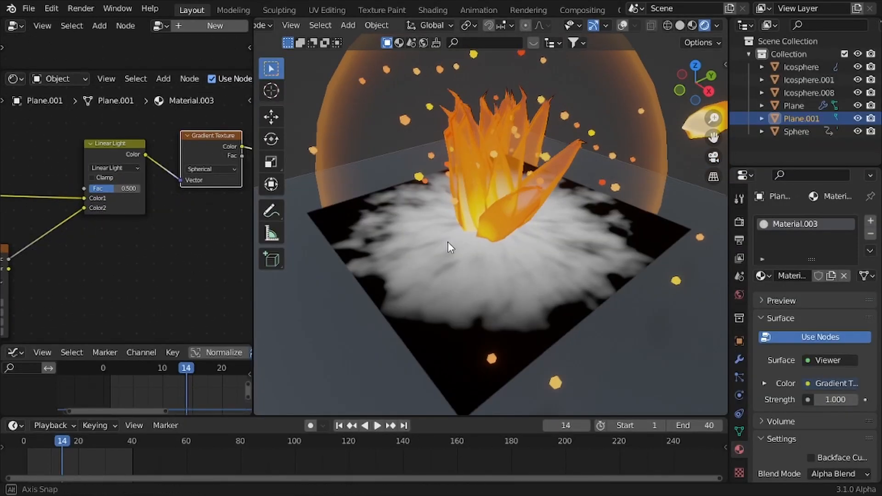
pyautogui.moveTo(129, 189)
pyautogui.mouseDown()
pyautogui.moveTo(100, 189)
pyautogui.moveTo(143, 190)
pyautogui.moveTo(100, 189)
pyautogui.moveTo(112, 189)
pyautogui.mouseUp()
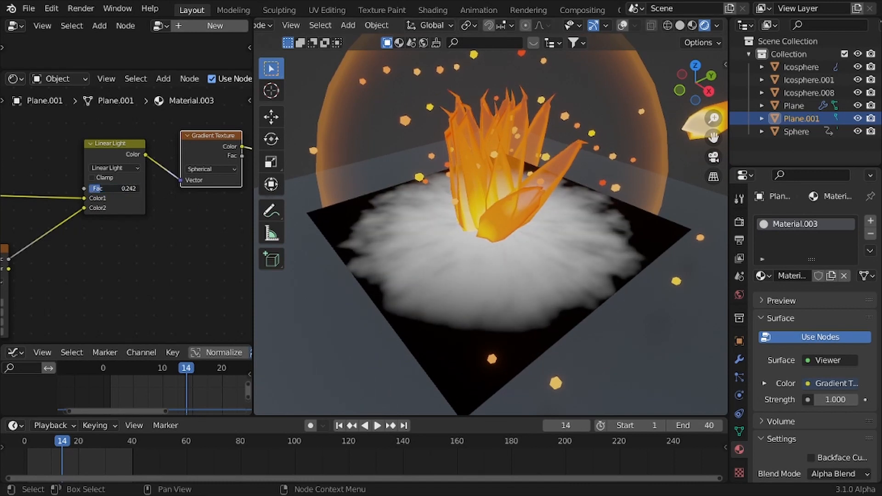
pyautogui.moveTo(374, 239); pyautogui.dragTo(365, 232, button='middle')
# Insert a Mapping node between the Texture Coordinate's Object output and the Linear Light node's Color1 input.
pyautogui.hotkey('shift', 'a')
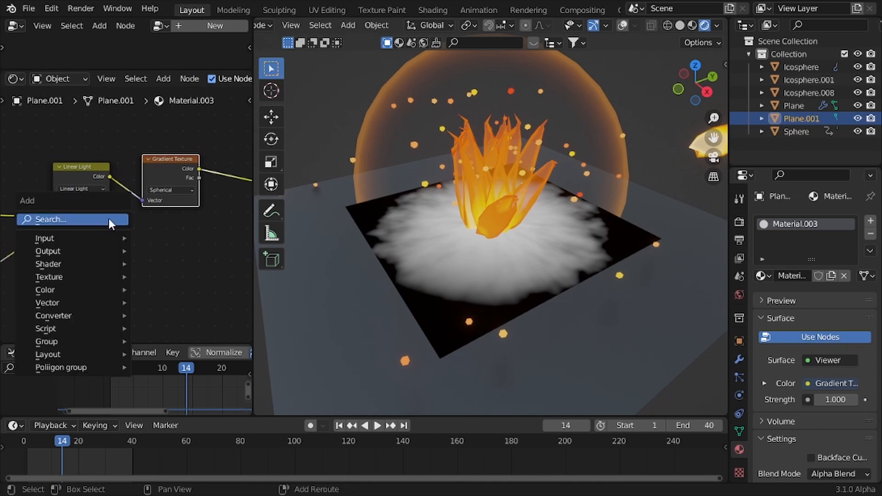
pyautogui.click(109, 219)
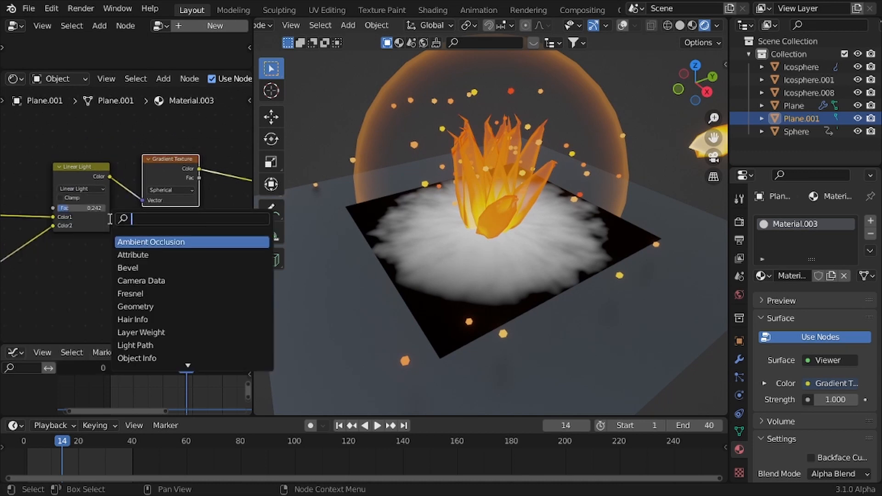
pyautogui.write('mapp')
pyautogui.press('Return')
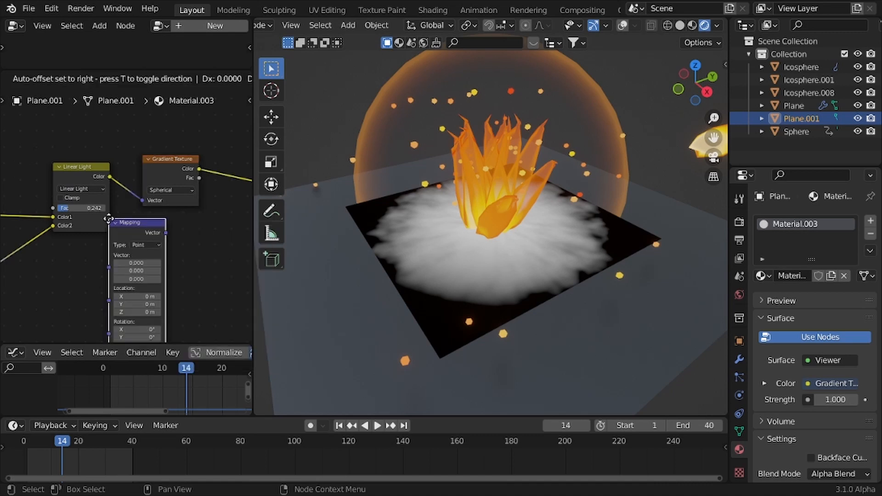
pyautogui.click(136, 227)
pyautogui.scroll(-7, 129, 228)
pyautogui.moveTo(79, 234); pyautogui.dragTo(189, 210, button='middle')
pyautogui.press('g')
pyautogui.click(49, 164)
# Move the Mapping node close to the Texture Coordinate node, above the lower gradients.
pyautogui.scroll(-4, 69, 193)
pyautogui.moveTo(74, 217)
pyautogui.mouseDown(button='middle')
pyautogui.moveTo(136, 240)
pyautogui.moveTo(65, 225)
pyautogui.mouseUp(button='middle')
pyautogui.press('g')
pyautogui.click(8, 210)
pyautogui.hotkey('ctrl', 'space')
pyautogui.scroll(1, 207, 235)
pyautogui.moveTo(207, 234); pyautogui.dragTo(257, 251, button='middle')
pyautogui.press('g')
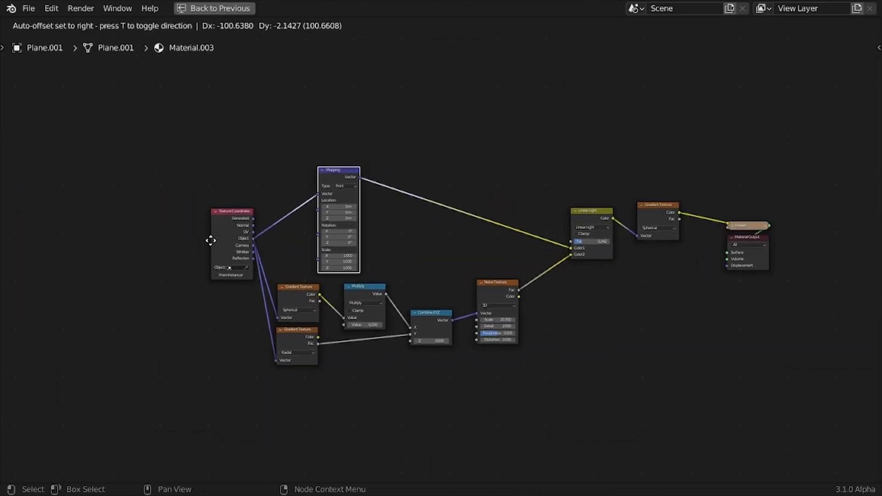
pyautogui.click(176, 236)
# Shift the Linear Light, final Gradient Texture and output nodes closer to the Noise Texture and restore the full workspace layout.
pyautogui.moveTo(563, 139); pyautogui.dragTo(771, 263)
pyautogui.press('g')
pyautogui.click(709, 267)
pyautogui.hotkey('ctrl', 'space')
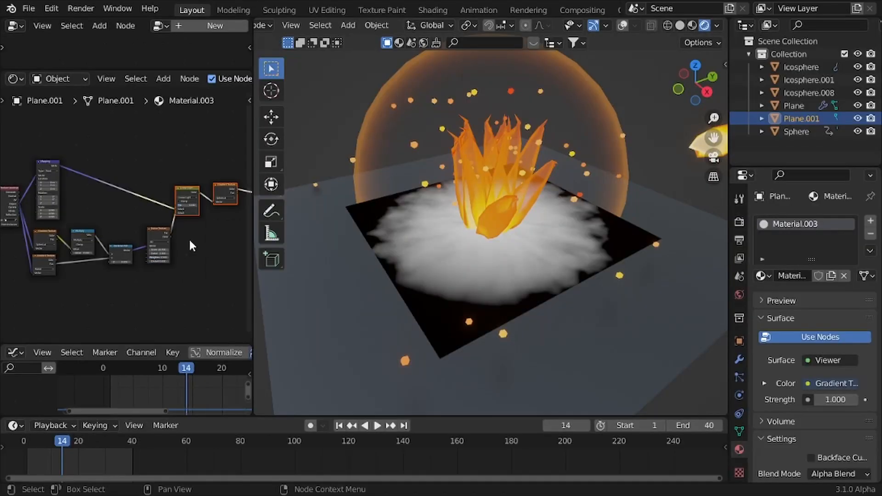
# Adjust the Mapping node's values to tune the gradient's extent on the plane, and hide the viewport's tool shelf.
pyautogui.scroll(3, 158, 236)
pyautogui.moveTo(17, 223); pyautogui.dragTo(129, 243, button='middle')
pyautogui.scroll(6, 105, 230)
pyautogui.moveTo(72, 213); pyautogui.dragTo(76, 239)
pyautogui.press('t')
pyautogui.moveTo(554, 219); pyautogui.dragTo(487, 212, button='middle')
pyautogui.moveTo(83, 213); pyautogui.dragTo(82, 213)
# Set the Noise Texture's detail to 5.500 and check the streaked edge up close.
pyautogui.moveTo(200, 164); pyautogui.dragTo(57, 174, button='middle')
pyautogui.scroll(-6, 57, 174)
pyautogui.moveTo(171, 260); pyautogui.dragTo(56, 192, button='middle')
pyautogui.scroll(7, 56, 193)
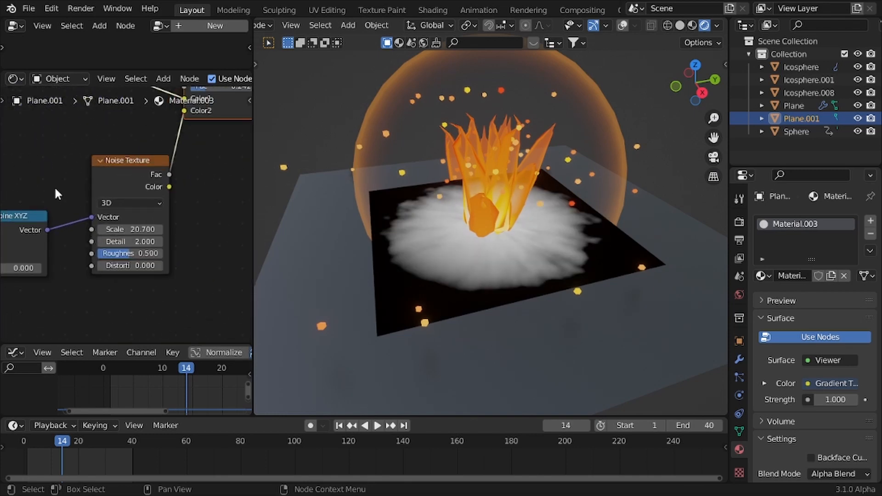
pyautogui.click(169, 248)
pyautogui.scroll(5, 455, 298)
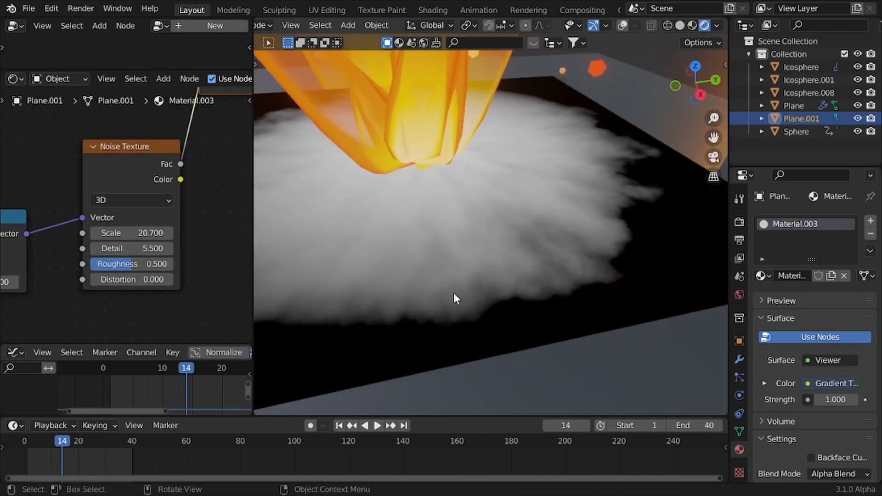
# Set the Noise Texture's scale to 25.700 and its roughness to 0.517.
pyautogui.moveTo(136, 236); pyautogui.dragTo(154, 235)
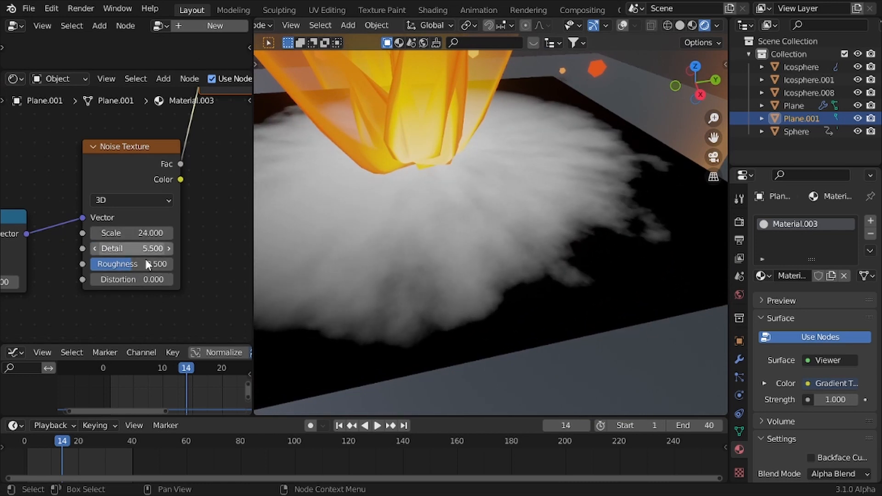
pyautogui.moveTo(138, 264); pyautogui.dragTo(141, 264)
pyautogui.scroll(-1, 94, 203)
pyautogui.moveTo(126, 232); pyautogui.dragTo(134, 232)
pyautogui.scroll(-5, 493, 193)
pyautogui.moveTo(493, 194); pyautogui.dragTo(398, 215, button='middle')
# Set the Linear Light node's factor to 0.450 for stronger streak distortion.
pyautogui.moveTo(193, 174); pyautogui.dragTo(85, 256, button='middle')
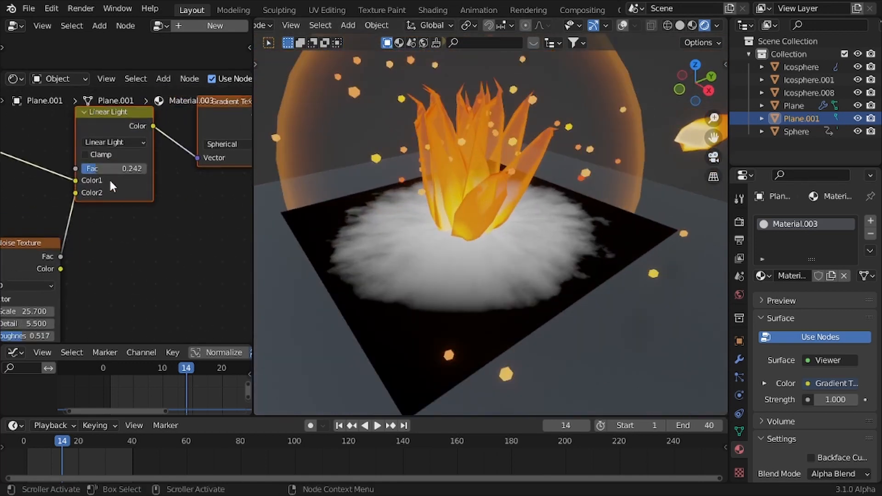
pyautogui.moveTo(101, 169); pyautogui.dragTo(111, 168)
pyautogui.scroll(-3, 110, 169)
# Move the final spherical Gradient Texture closer to the Linear Light node to make room before the output.
pyautogui.moveTo(132, 182); pyautogui.dragTo(18, 228, button='middle')
pyautogui.scroll(2, 102, 167)
pyautogui.moveTo(93, 168); pyautogui.dragTo(73, 178, button='middle')
pyautogui.click(72, 177)
pyautogui.scroll(-3, 100, 143)
pyautogui.scroll(-1, 99, 143)
pyautogui.press('g')
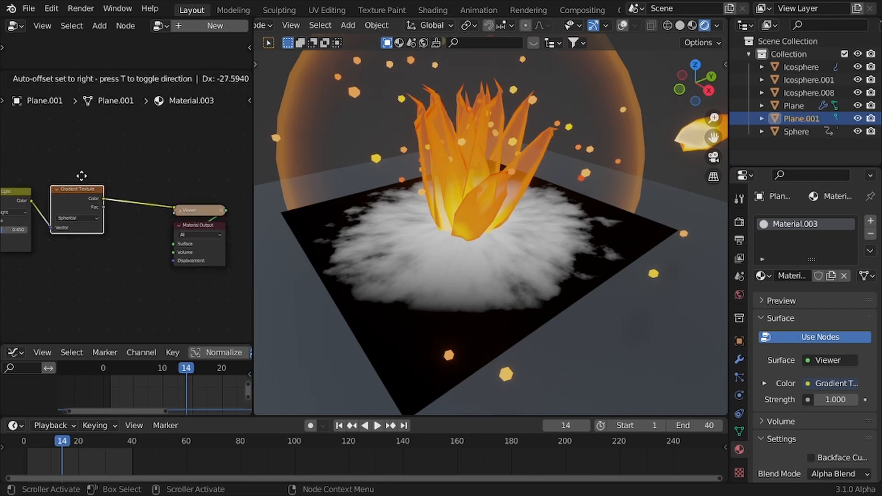
pyautogui.click(80, 176)
pyautogui.hotkey('shift', 'a')
pyautogui.click(79, 176)
pyautogui.write('mix')
pyautogui.press('Return')
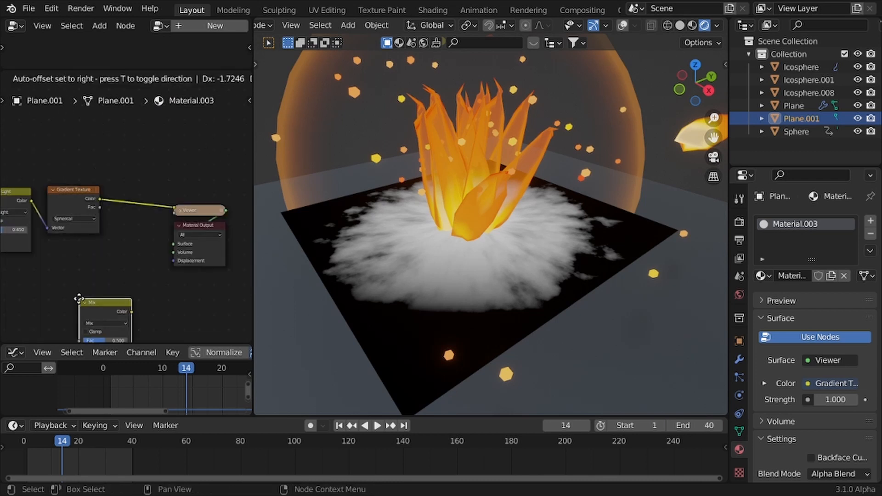
pyautogui.rightClick(80, 299)
# Insert a Mix Shader node between the final Gradient Texture and the output.
pyautogui.hotkey('shift', 'a')
pyautogui.click(81, 298)
pyautogui.write('mix sha')
pyautogui.press('Return')
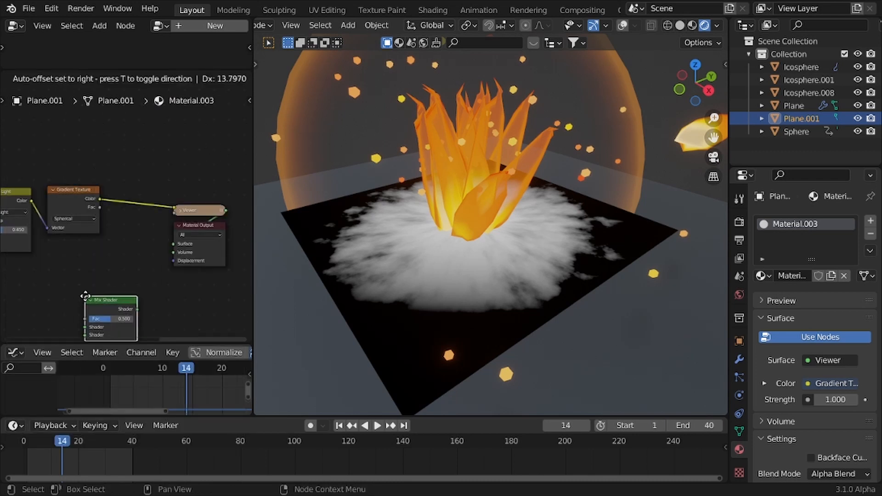
pyautogui.click(148, 197)
# Add an Emission shader below the final Gradient Texture.
pyautogui.hotkey('shift', 'a')
pyautogui.click(136, 239)
pyautogui.write('em')
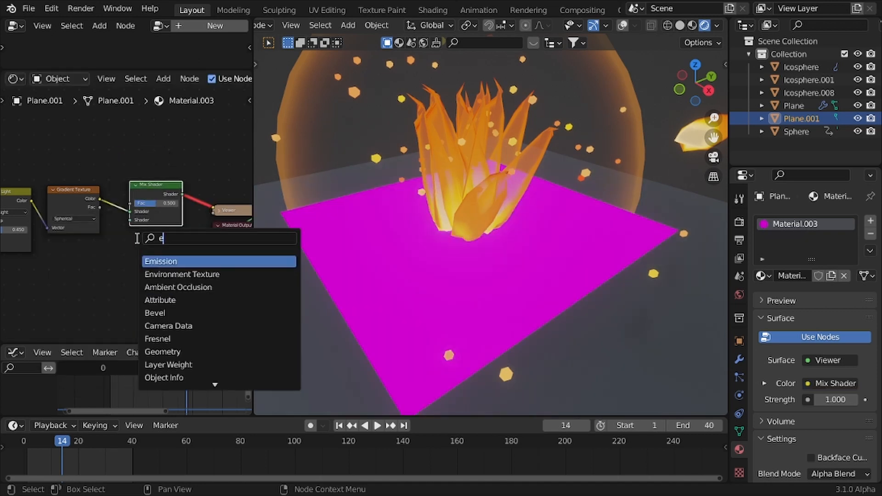
pyautogui.press('Return')
pyautogui.click(53, 243)
pyautogui.hotkey('shift', 'd')
pyautogui.rightClick(136, 311)
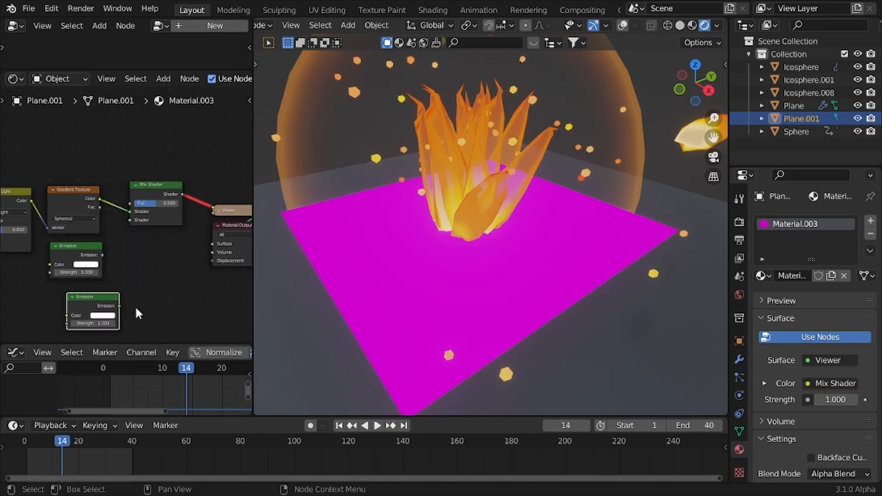
# Add a Transparent BSDF below the Emission node and connect the Emission to the Mix Shader's second shader input.
pyautogui.hotkey('shift', 'a')
pyautogui.write('transpar')
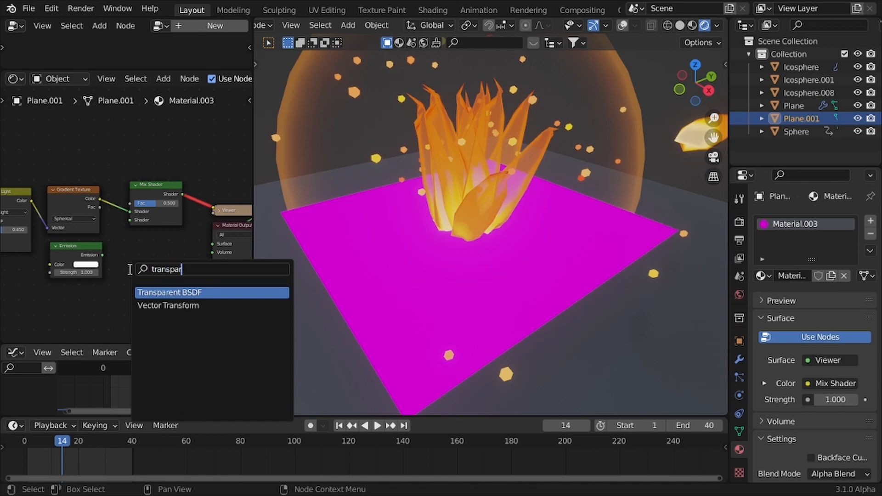
pyautogui.press('Return')
pyautogui.click(54, 275)
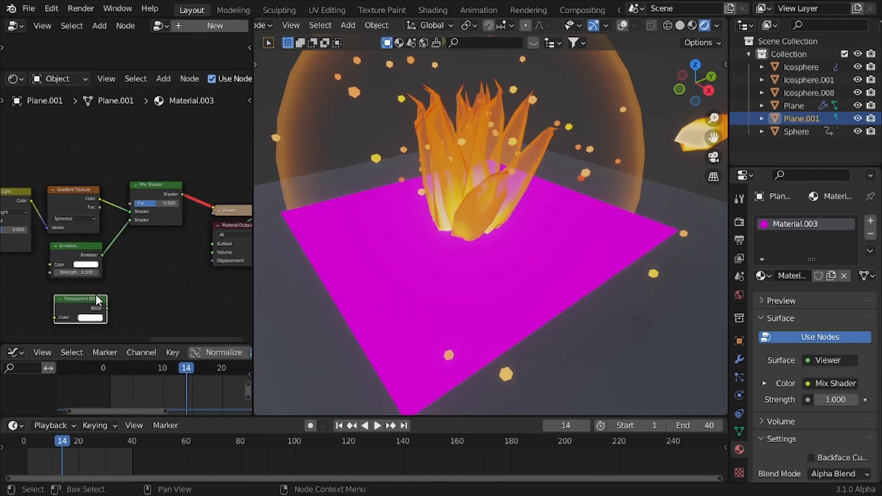
# Connect the gradient to the Mix Shader's Fac, the Emission and Transparent BSDF to its shader inputs, and its result to the Material Output.
pyautogui.scroll(2, 138, 216)
pyautogui.moveTo(131, 205); pyautogui.dragTo(129, 202)
pyautogui.scroll(-2, 129, 203)
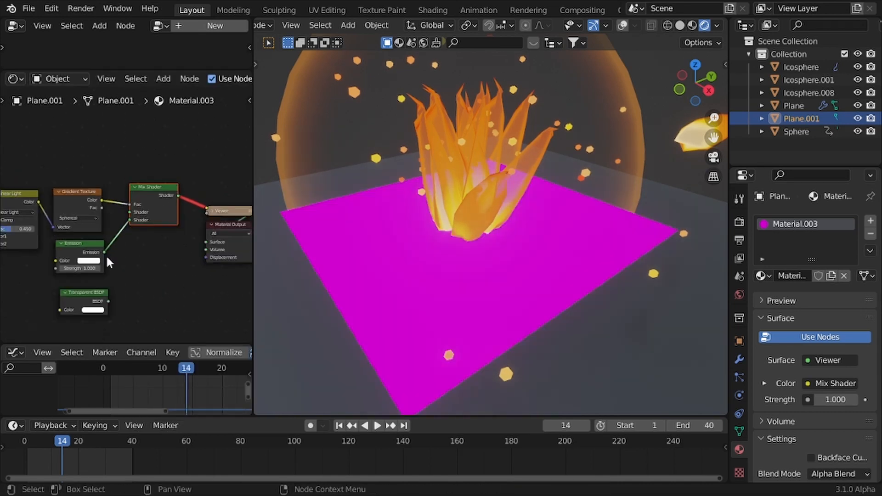
pyautogui.keyDown('alt'); pyautogui.moveTo(85, 297); pyautogui.dragTo(132, 224, button='right'); pyautogui.keyUp('alt')
pyautogui.scroll(1, 132, 224)
pyautogui.scroll(-1, 132, 214)
pyautogui.keyDown('ctrl'); pyautogui.keyDown('shift'); pyautogui.click(166, 190); pyautogui.keyUp('shift'); pyautogui.keyUp('ctrl')
pyautogui.moveTo(484, 230)
pyautogui.mouseDown(button='middle')
pyautogui.moveTo(522, 222)
pyautogui.moveTo(487, 225)
pyautogui.mouseUp(button='middle')
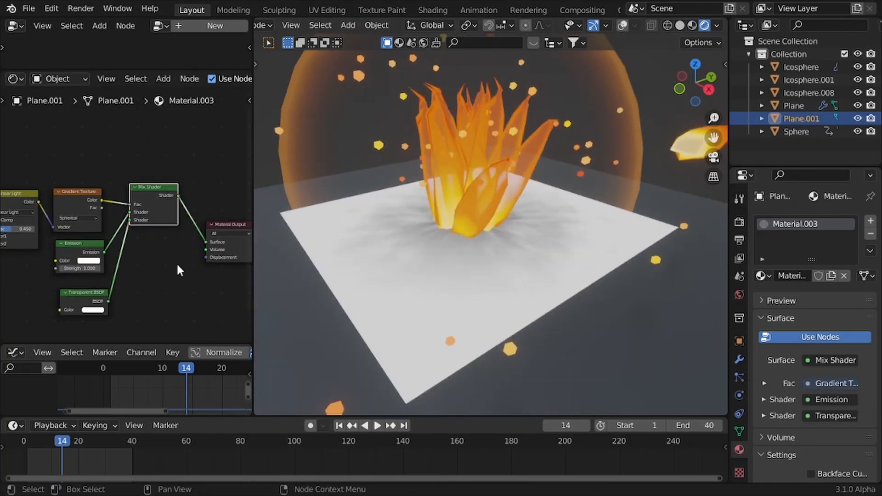
# Swap the Mix Shader's two shader inputs so the Transparent BSDF comes first, and inspect the plane with overlays toggled.
pyautogui.scroll(2, 132, 222)
pyautogui.moveTo(131, 222); pyautogui.dragTo(132, 208)
pyautogui.scroll(-4, 446, 249)
pyautogui.moveTo(446, 249)
pyautogui.mouseDown(button='middle')
pyautogui.moveTo(481, 264)
pyautogui.moveTo(467, 248)
pyautogui.moveTo(446, 245)
pyautogui.moveTo(281, 258)
pyautogui.moveTo(520, 246)
pyautogui.moveTo(430, 256)
pyautogui.mouseUp(button='middle')
pyautogui.hotkey('shift', 'alt', 'z')
pyautogui.hotkey('shift', 'alt', 'z')
pyautogui.scroll(5, 374, 256)
pyautogui.scroll(-5, 520, 247)
pyautogui.scroll(4, 430, 256)
# Rearrange the shader nodes so the Transparent BSDF sits above the Emission node.
pyautogui.moveTo(28, 250); pyautogui.dragTo(37, 232, button='middle')
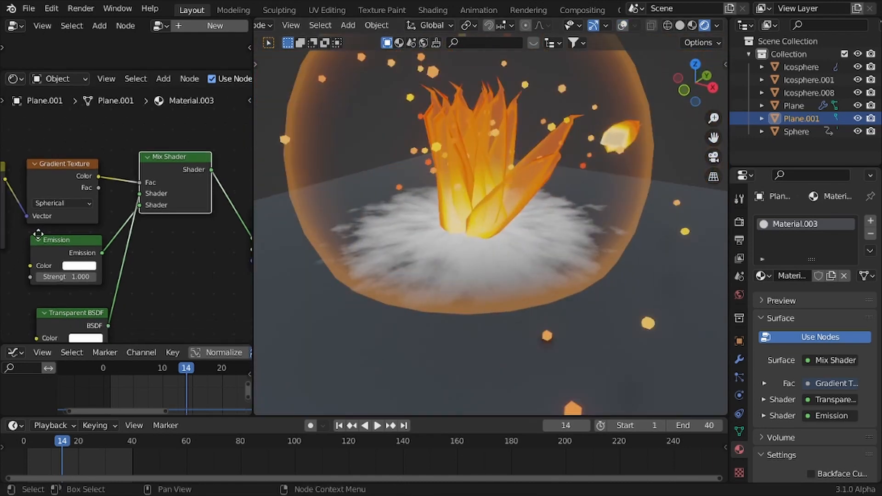
pyautogui.scroll(2, 88, 258)
pyautogui.scroll(-1, 81, 258)
pyautogui.moveTo(111, 293); pyautogui.dragTo(157, 258, button='middle')
pyautogui.moveTo(117, 290); pyautogui.dragTo(105, 193)
pyautogui.moveTo(64, 250); pyautogui.dragTo(54, 294)
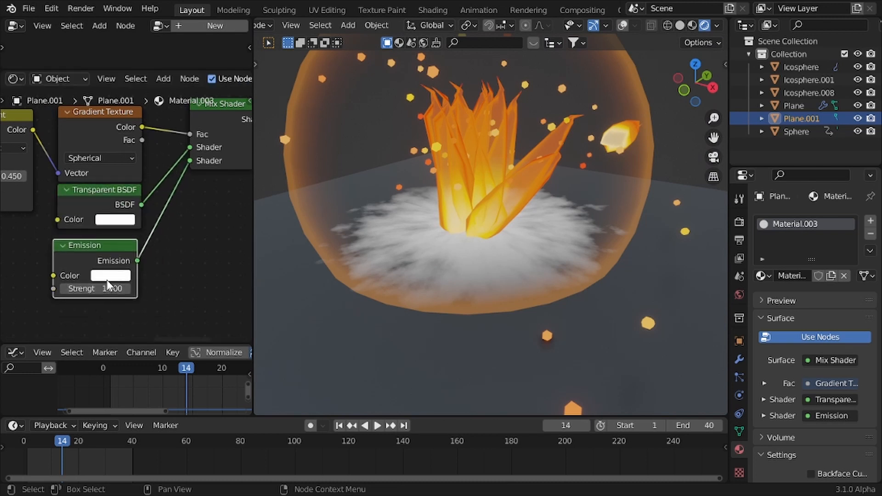
# Darken the Emission color to near black with an HSV value of 0.018.
pyautogui.click(108, 277)
pyautogui.moveTo(196, 153); pyautogui.dragTo(194, 184)
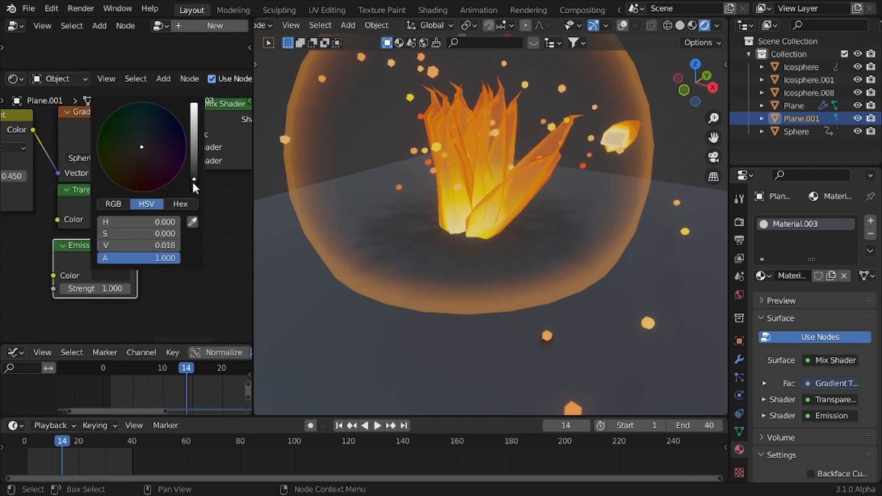
pyautogui.scroll(-4, 76, 273)
# Insert a ColorRamp node between the final Gradient Texture and the Mix Shader's Fac input.
pyautogui.hotkey('shift', 'a')
pyautogui.click(105, 216)
pyautogui.write('col')
pyautogui.press('Return')
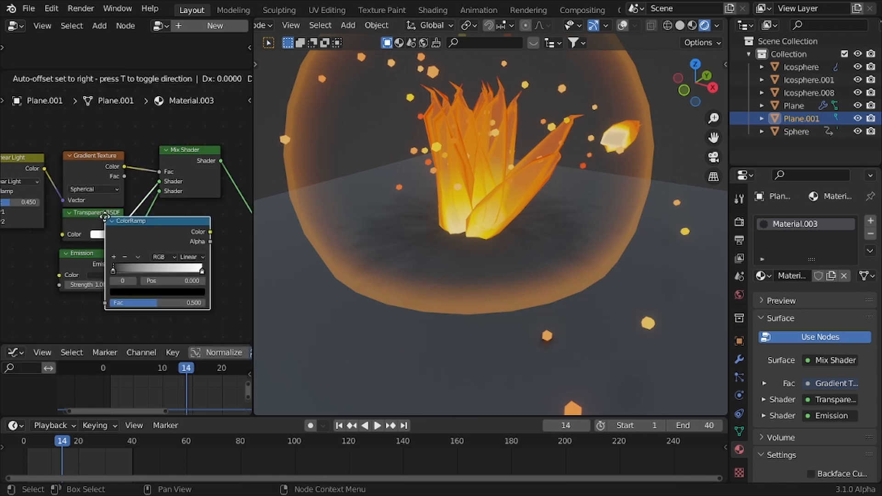
pyautogui.click(103, 139)
pyautogui.moveTo(169, 173); pyautogui.dragTo(108, 194, button='middle')
pyautogui.scroll(-1, 108, 194)
pyautogui.moveTo(107, 184); pyautogui.dragTo(98, 154)
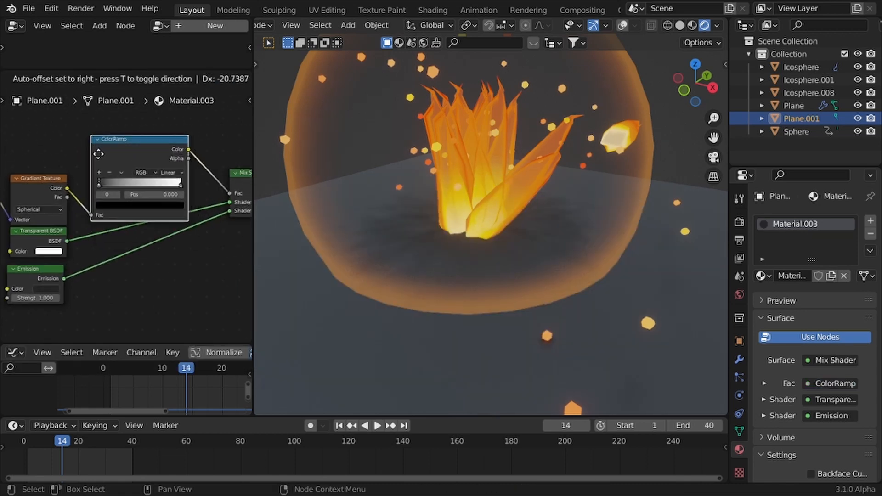
pyautogui.click(99, 154)
# Move the ColorRamp's black stop slightly inward and set the white stop's position to 0.286.
pyautogui.scroll(3, 103, 177)
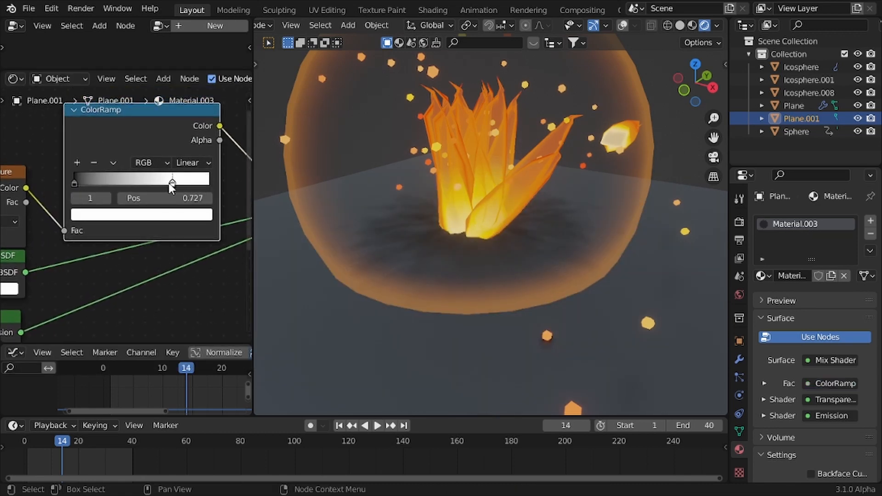
pyautogui.moveTo(109, 184)
pyautogui.mouseDown()
pyautogui.moveTo(117, 185)
pyautogui.moveTo(87, 183)
pyautogui.moveTo(107, 183)
pyautogui.mouseUp()
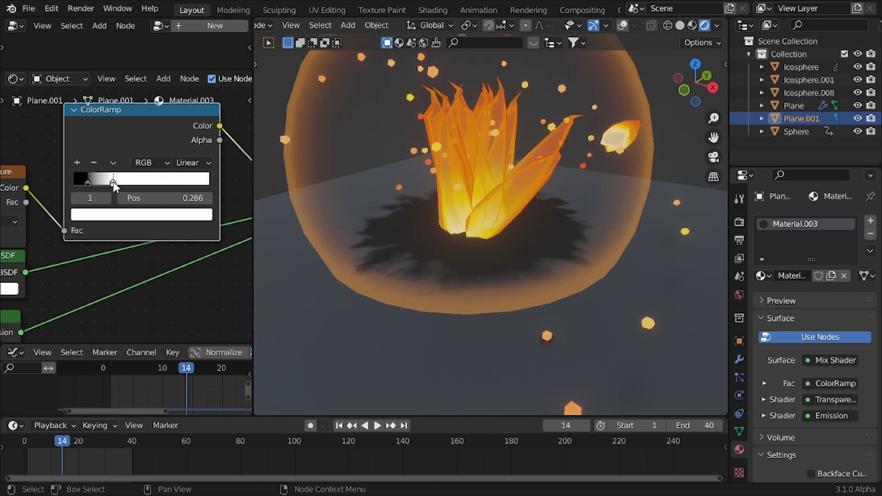
# Set the Linear Light node's factor to 0.200.
pyautogui.scroll(-4, 114, 185)
pyautogui.moveTo(91, 185); pyautogui.dragTo(222, 181, button='middle')
pyautogui.scroll(3, 80, 213)
pyautogui.moveTo(80, 214); pyautogui.dragTo(78, 214)
# Set the Emission color's HSV value to 0.009.
pyautogui.moveTo(198, 311); pyautogui.dragTo(136, 274, button='middle')
pyautogui.click(138, 281)
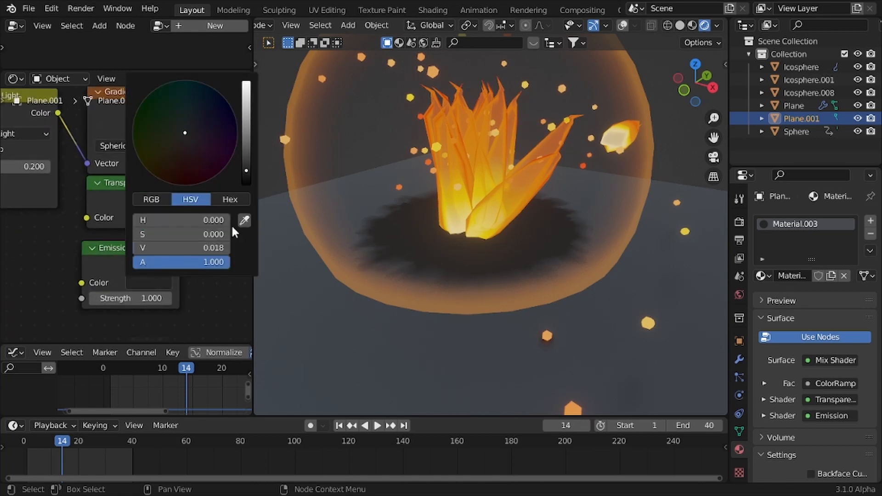
pyautogui.moveTo(250, 171); pyautogui.dragTo(247, 174)
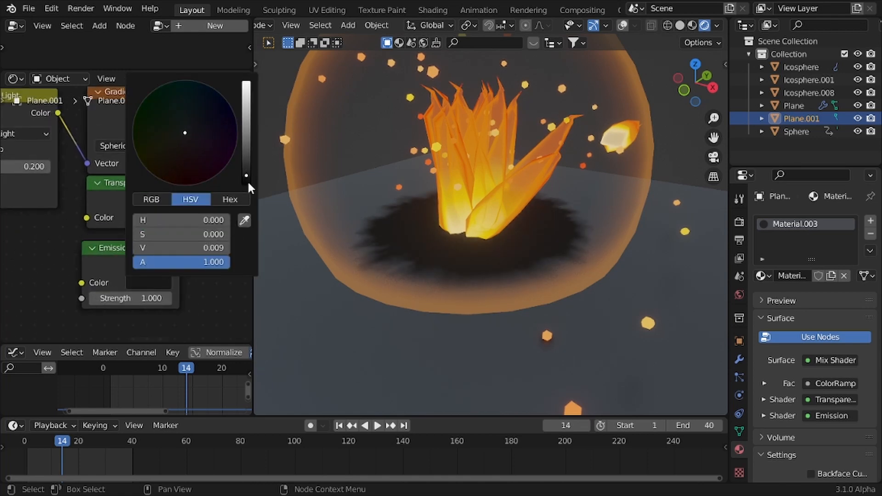
# Slightly raise the brightness of the dark Emission color.
pyautogui.scroll(-5, 432, 230)
pyautogui.moveTo(448, 234)
pyautogui.mouseDown(button='middle')
pyautogui.moveTo(336, 220)
pyautogui.moveTo(436, 233)
pyautogui.mouseUp(button='middle')
pyautogui.scroll(2, 432, 233)
pyautogui.scroll(1, 131, 225)
pyautogui.click(150, 293)
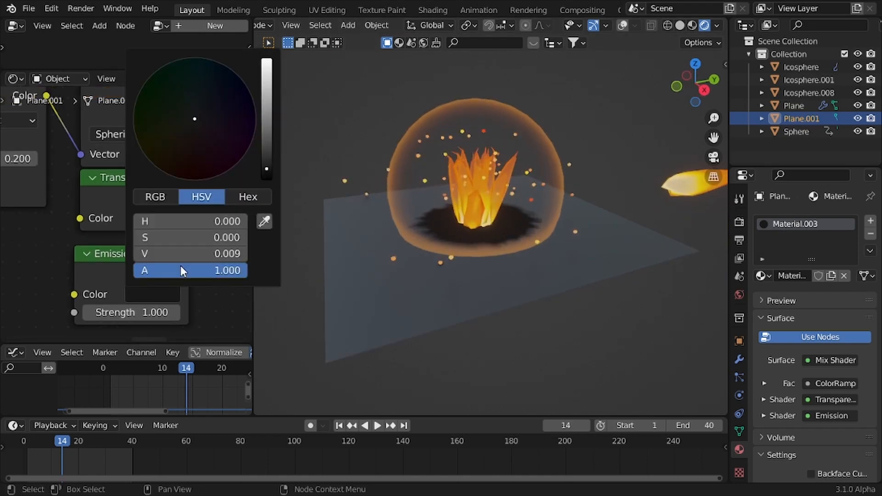
pyautogui.moveTo(265, 173); pyautogui.dragTo(266, 171)
# Move the timeline to frame 10 and inspect the scorch mark at the flames' base up close.
pyautogui.scroll(-1, 327, 326)
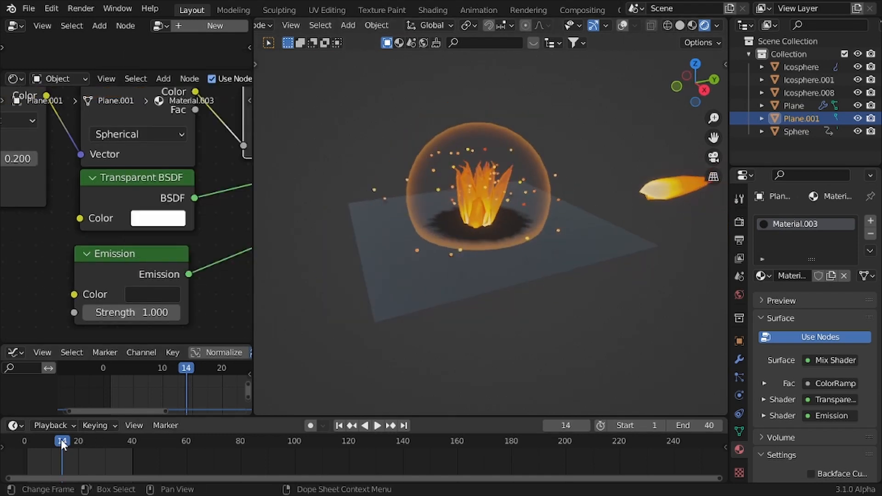
pyautogui.moveTo(62, 441)
pyautogui.mouseDown()
pyautogui.moveTo(80, 440)
pyautogui.moveTo(32, 440)
pyautogui.moveTo(71, 443)
pyautogui.moveTo(51, 440)
pyautogui.mouseUp()
pyautogui.scroll(4, 383, 278)
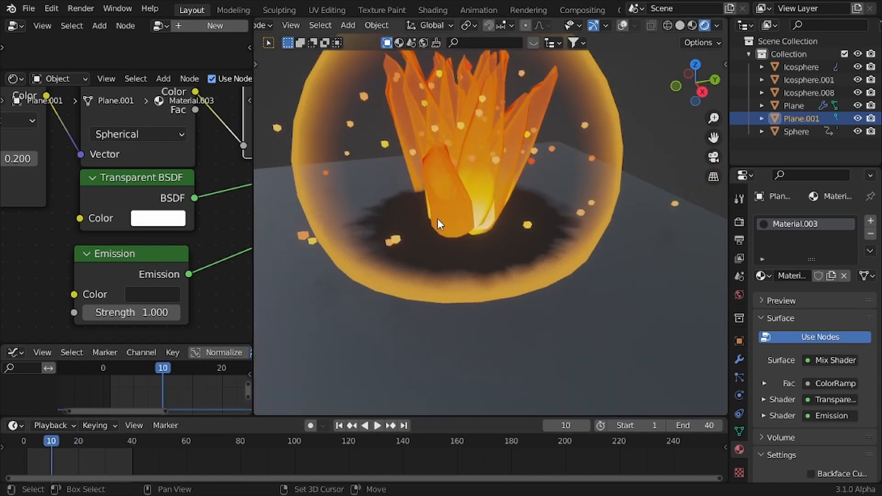
pyautogui.scroll(3, 438, 221)
pyautogui.scroll(-6, 107, 222)
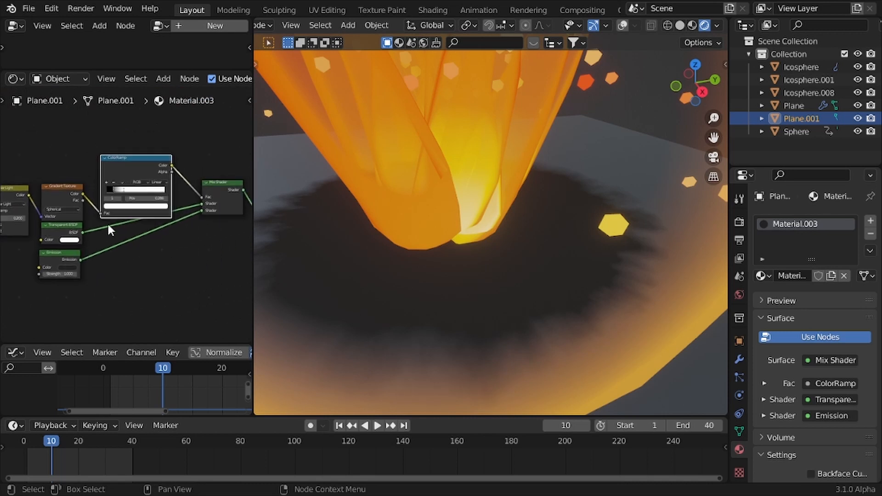
pyautogui.hotkey('shift', 'a')
pyautogui.press('s')
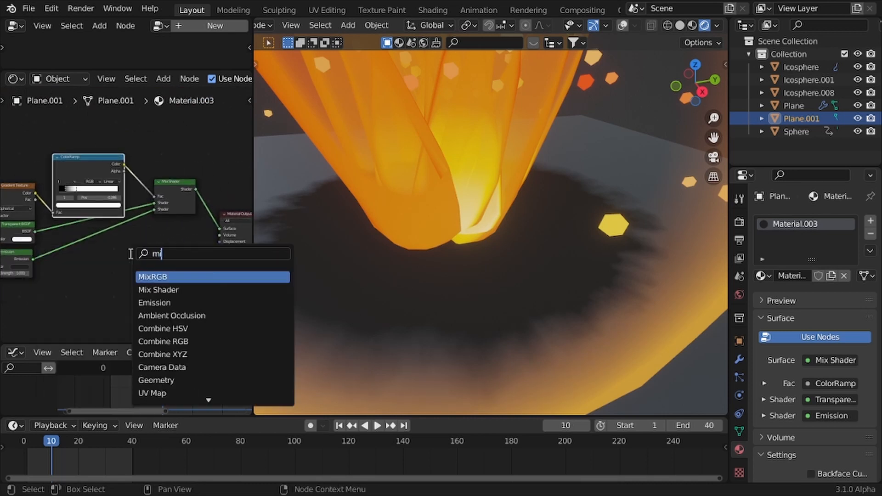
pyautogui.press('Return')
# Duplicate the Mix Shader and insert the copy between the original Mix Shader and the Material Output.
pyautogui.scroll(-1, 143, 221)
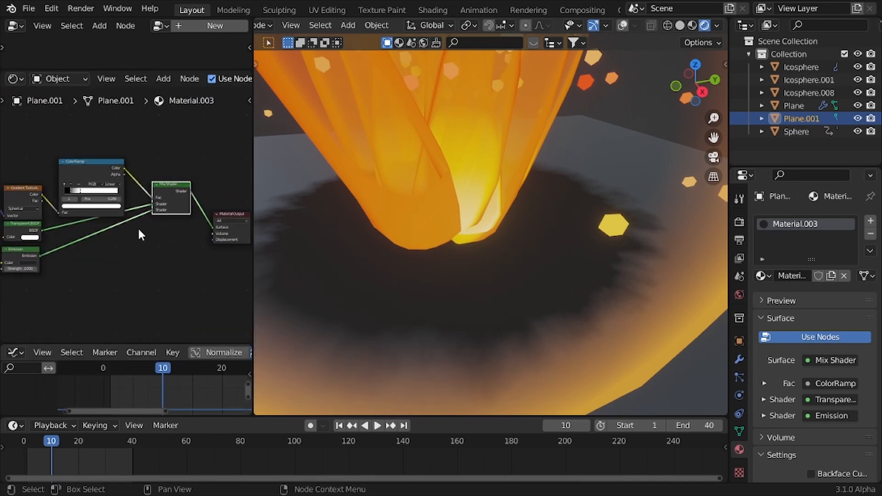
pyautogui.hotkey('shift', 'd')
pyautogui.click(180, 234)
pyautogui.moveTo(181, 234); pyautogui.dragTo(149, 241, button='middle')
pyautogui.scroll(-2, 115, 243)
pyautogui.moveTo(73, 245); pyautogui.dragTo(112, 246, button='middle')
pyautogui.scroll(4, 79, 247)
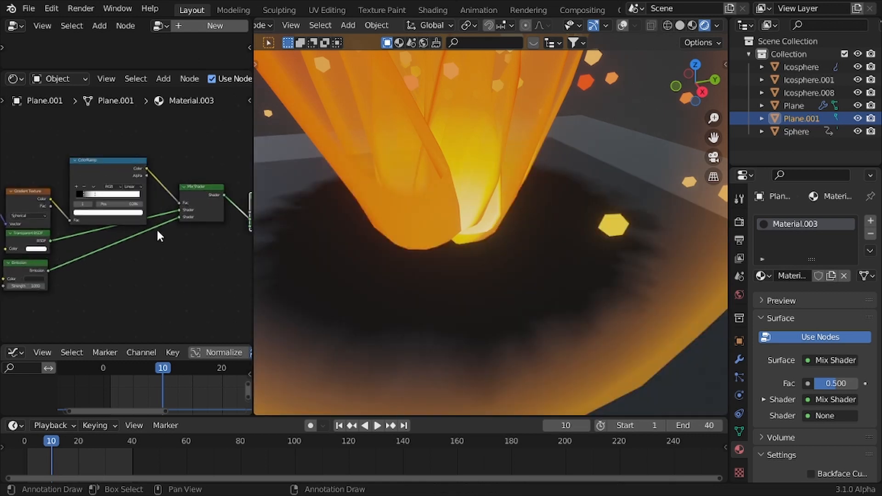
# Duplicate the Emission node and connect the copy to the second Shader input of the new Mix Shader.
pyautogui.click(26, 266)
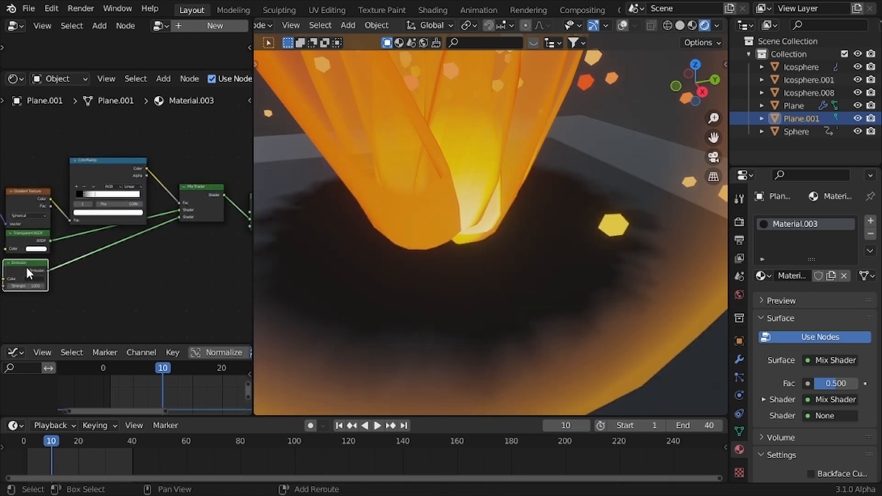
pyautogui.hotkey('shift', 'd')
pyautogui.click(161, 256)
pyautogui.moveTo(161, 253); pyautogui.dragTo(15, 289, button='middle')
pyautogui.scroll(4, 16, 290)
pyautogui.press('g')
pyautogui.click(55, 284)
pyautogui.moveTo(78, 307); pyautogui.dragTo(125, 264)
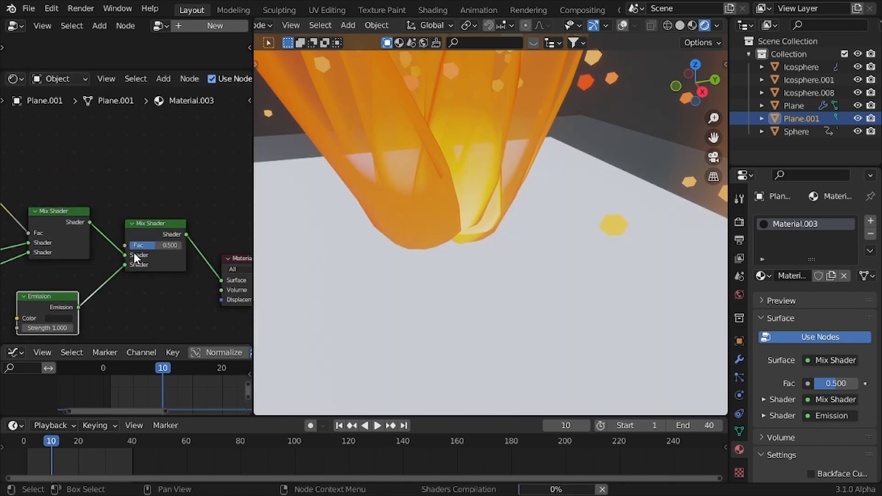
# Make the duplicated Emission bright orange with strength 1.5, and set the final Mix Shader's Fac to 0.
pyautogui.scroll(-1, 101, 248)
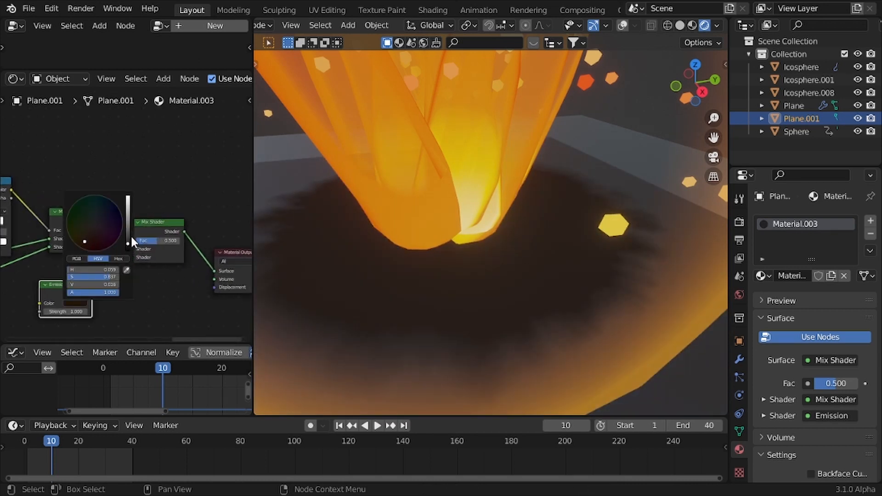
pyautogui.moveTo(129, 212); pyautogui.dragTo(128, 194)
pyautogui.moveTo(76, 248); pyautogui.dragTo(78, 247)
pyautogui.click(73, 312)
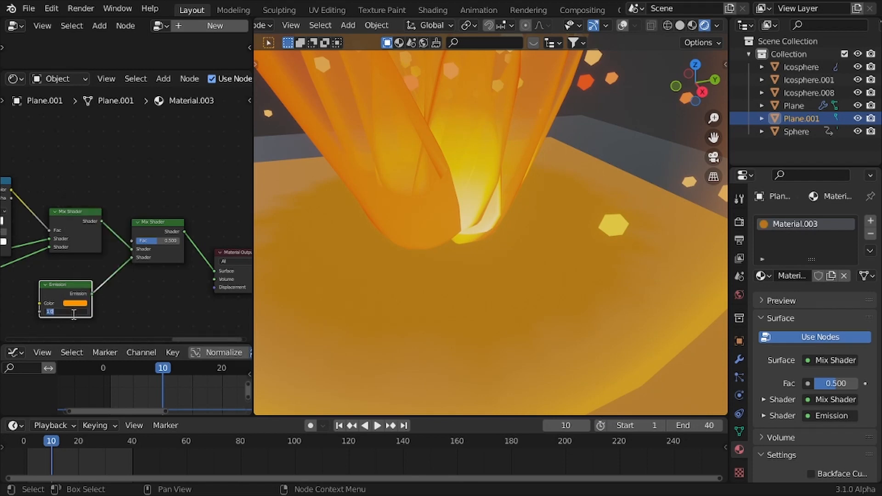
pyautogui.write('1.5')
pyautogui.press('Return')
pyautogui.scroll(4, 124, 272)
pyautogui.moveTo(170, 251); pyautogui.dragTo(119, 251)
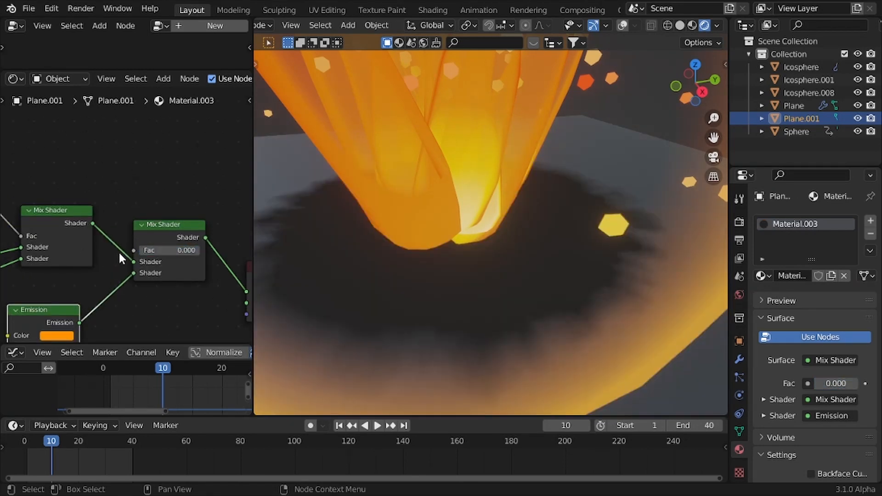
# Duplicate the ColorRamp with its Gradient Texture link kept, placing the copy above the original.
pyautogui.scroll(-3, 119, 251)
pyautogui.moveTo(69, 245); pyautogui.dragTo(183, 251, button='middle')
pyautogui.click(100, 222)
pyautogui.hotkey('ctrl', 'shift', 'd')
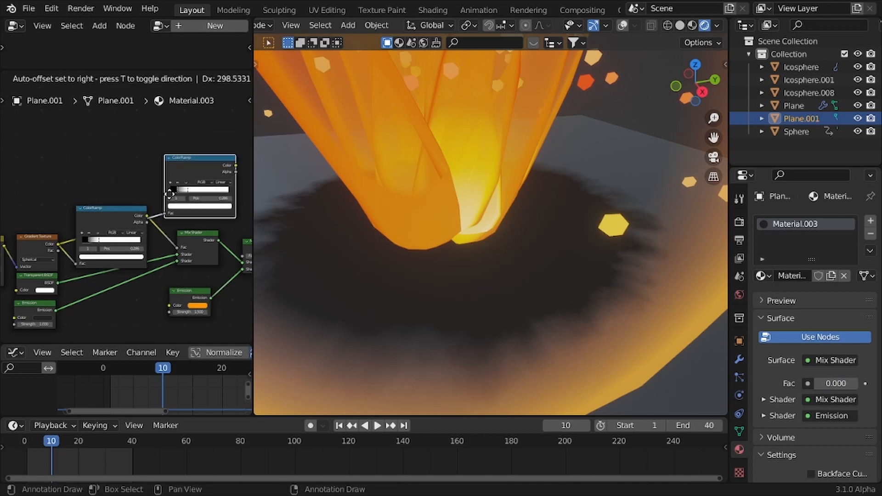
pyautogui.click(90, 173)
pyautogui.scroll(-5, 94, 174)
pyautogui.moveTo(94, 175); pyautogui.dragTo(235, 177, button='middle')
pyautogui.scroll(-4, 161, 189)
pyautogui.moveTo(163, 189); pyautogui.dragTo(14, 193, button='middle')
pyautogui.scroll(6, 94, 180)
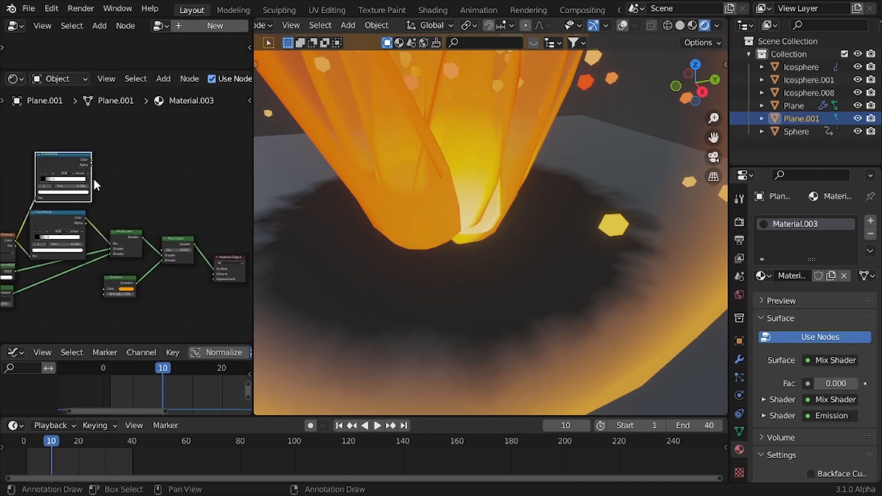
# Link the duplicated ColorRamp's Alpha output to the final Mix Shader's Fac input.
pyautogui.keyDown('alt'); pyautogui.moveTo(88, 178); pyautogui.dragTo(183, 242, button='right'); pyautogui.keyUp('alt')
pyautogui.scroll(5, 183, 243)
pyautogui.keyDown('alt'); pyautogui.moveTo(70, 170); pyautogui.dragTo(182, 262, button='right'); pyautogui.keyUp('alt')
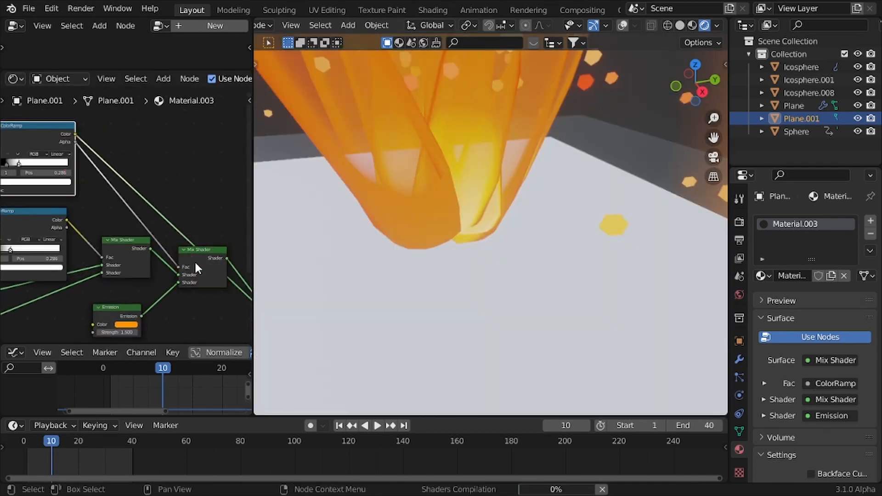
pyautogui.scroll(-2, 186, 249)
pyautogui.click(195, 247)
pyautogui.press('KP_Decimal')
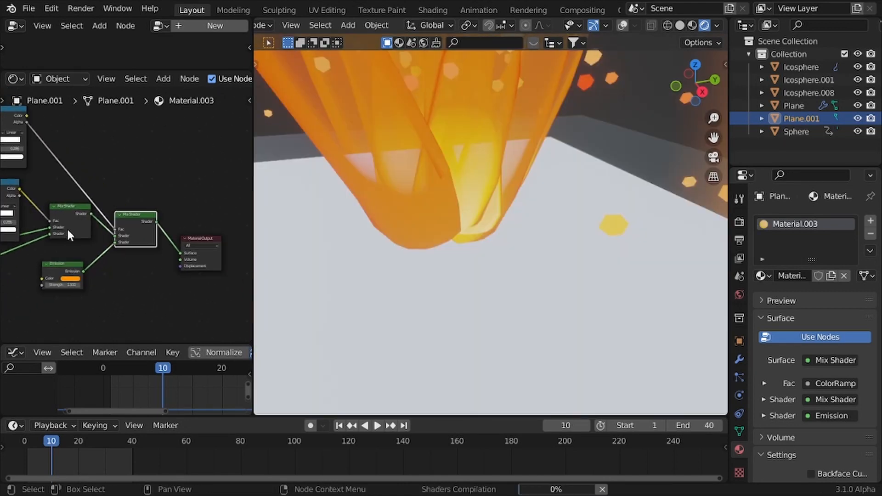
# Feed the final Mix Shader's Fac input from the duplicated ColorRamp's Color output.
pyautogui.moveTo(55, 182); pyautogui.dragTo(104, 230, button='middle')
pyautogui.scroll(-5, 512, 229)
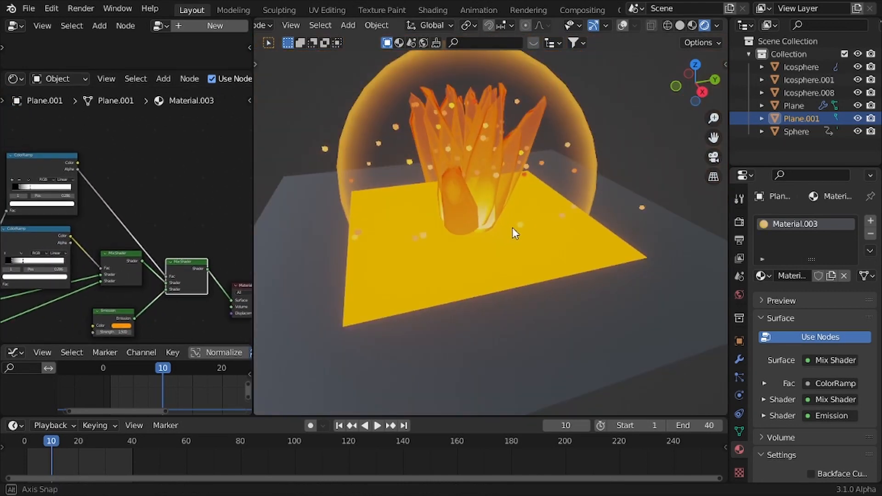
pyautogui.scroll(4, 115, 220)
pyautogui.moveTo(69, 195); pyautogui.dragTo(180, 246, button='middle')
pyautogui.scroll(3, 177, 244)
pyautogui.scroll(-2, 168, 192)
pyautogui.moveTo(169, 198); pyautogui.dragTo(99, 173, button='middle')
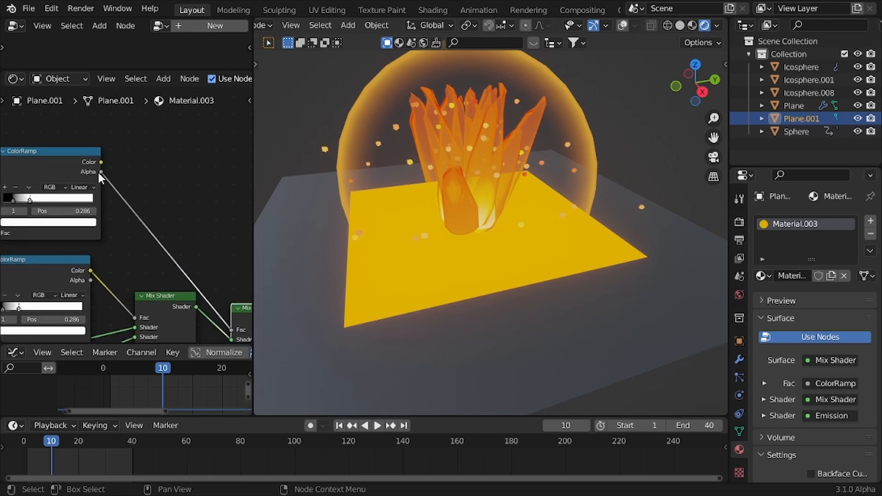
pyautogui.moveTo(173, 266); pyautogui.dragTo(232, 330)
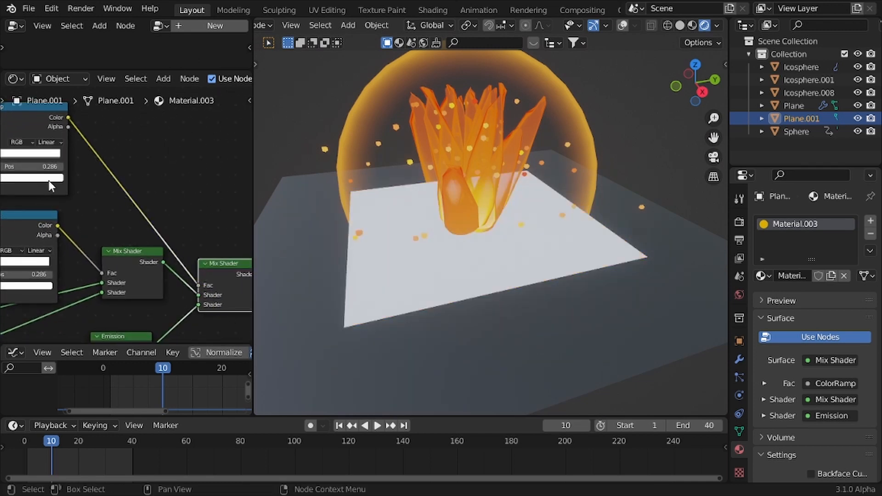
# Narrow the duplicated ColorRamp's glow by moving the black stop inward and setting the white stop's position to 0.645.
pyautogui.moveTo(335, 233); pyautogui.dragTo(445, 226, button='middle')
pyautogui.scroll(2, 105, 218)
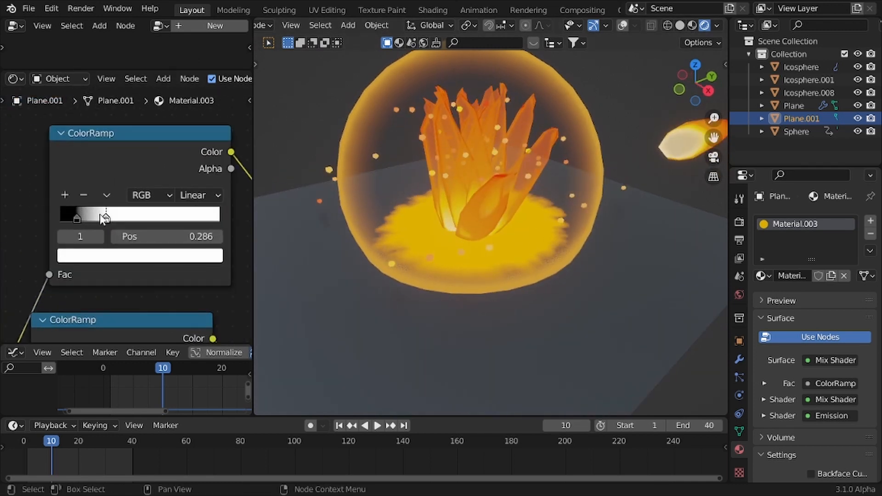
pyautogui.moveTo(113, 221); pyautogui.dragTo(166, 221)
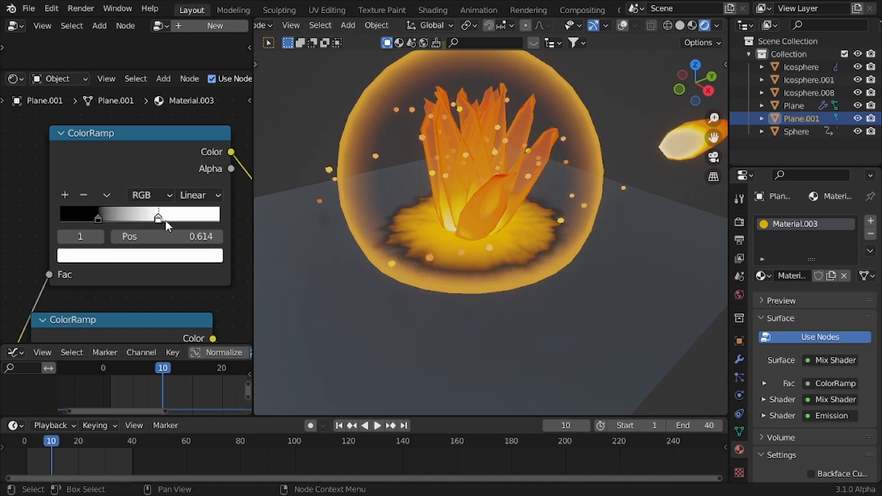
pyautogui.moveTo(97, 215); pyautogui.dragTo(158, 218)
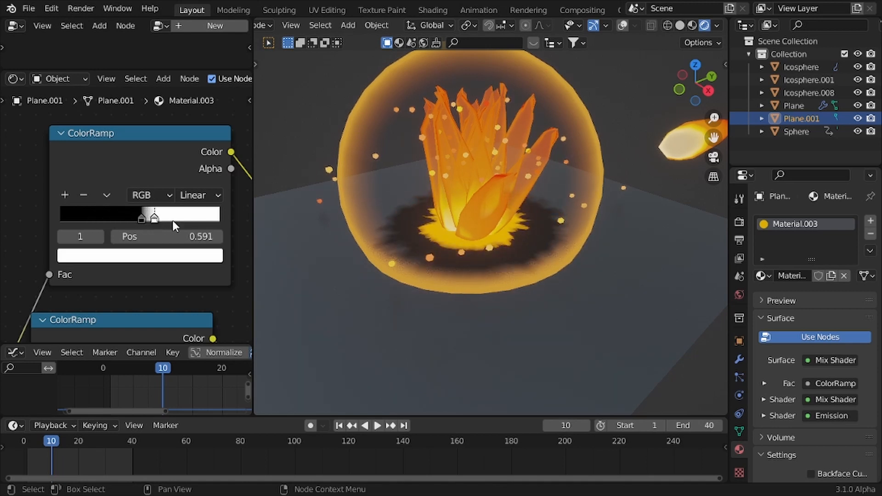
pyautogui.scroll(-5, 312, 231)
pyautogui.moveTo(317, 232); pyautogui.dragTo(380, 230, button='middle')
pyautogui.scroll(5, 379, 230)
pyautogui.moveTo(142, 219); pyautogui.dragTo(187, 219)
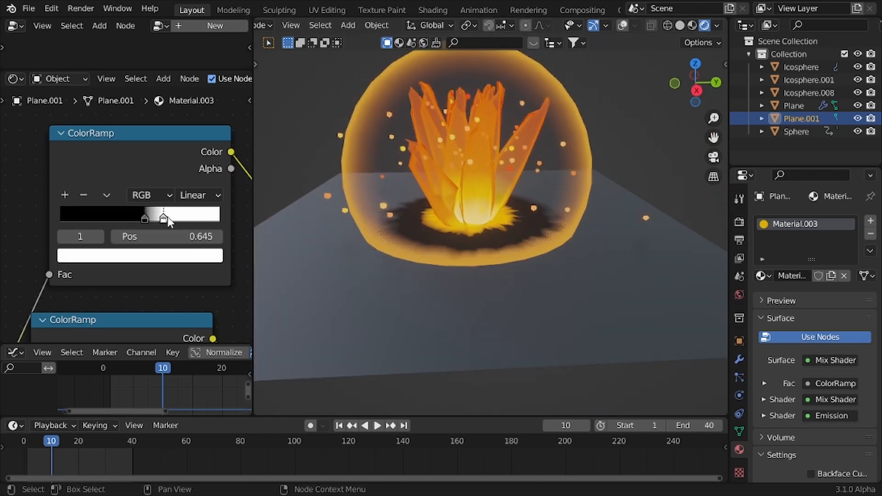
pyautogui.scroll(3, 448, 242)
# Set the Linear Light node's factor to 0.287 and check the streaks around the flames' base.
pyautogui.scroll(-9, 76, 241)
pyautogui.moveTo(48, 244); pyautogui.dragTo(150, 180, button='middle')
pyautogui.scroll(5, 143, 193)
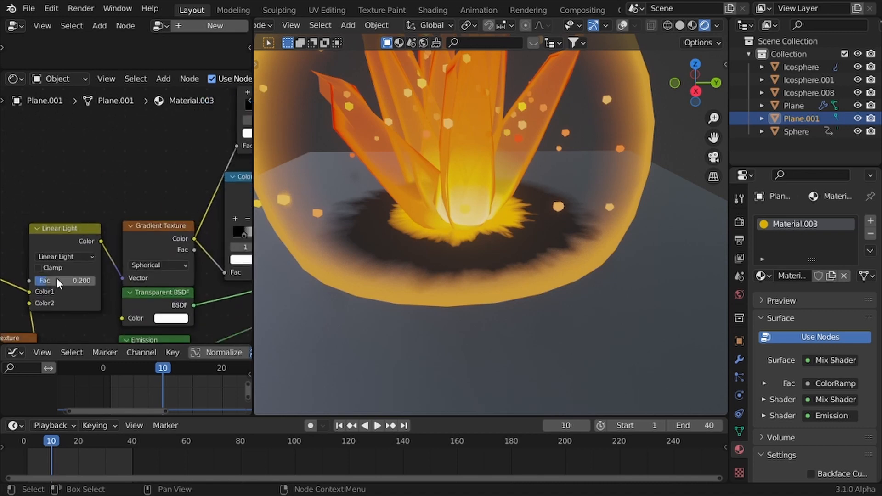
pyautogui.scroll(-5, 521, 222)
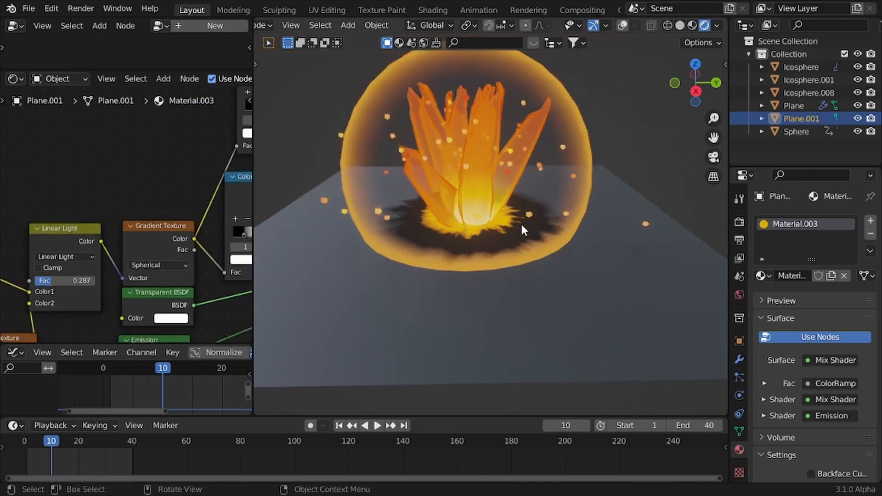
pyautogui.moveTo(521, 222); pyautogui.dragTo(421, 232, button='middle')
pyautogui.scroll(6, 464, 224)
# Insert a Math node set to Multiply between the duplicated ColorRamp and the final Mix Shader's Fac input.
pyautogui.scroll(-3, 159, 201)
pyautogui.moveTo(159, 201); pyautogui.dragTo(55, 219, button='middle')
pyautogui.scroll(5, 53, 220)
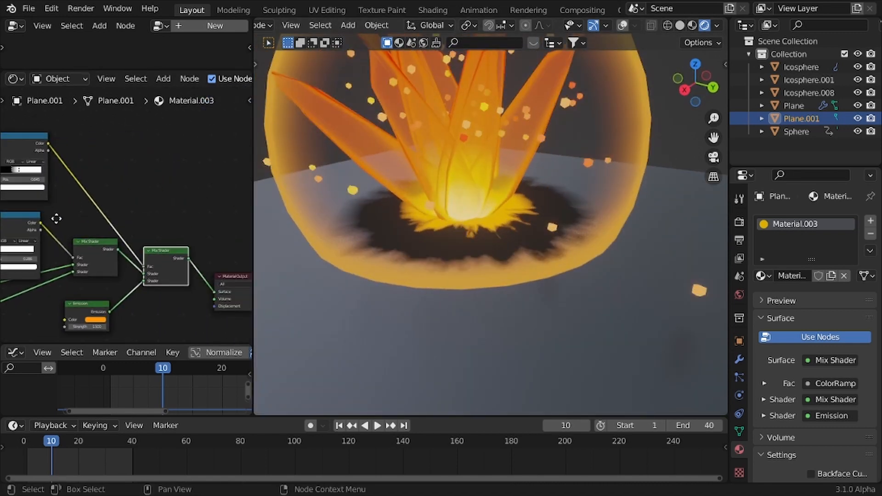
pyautogui.hotkey('shift', 'a')
pyautogui.click(54, 219)
pyautogui.write('math')
pyautogui.press('Return')
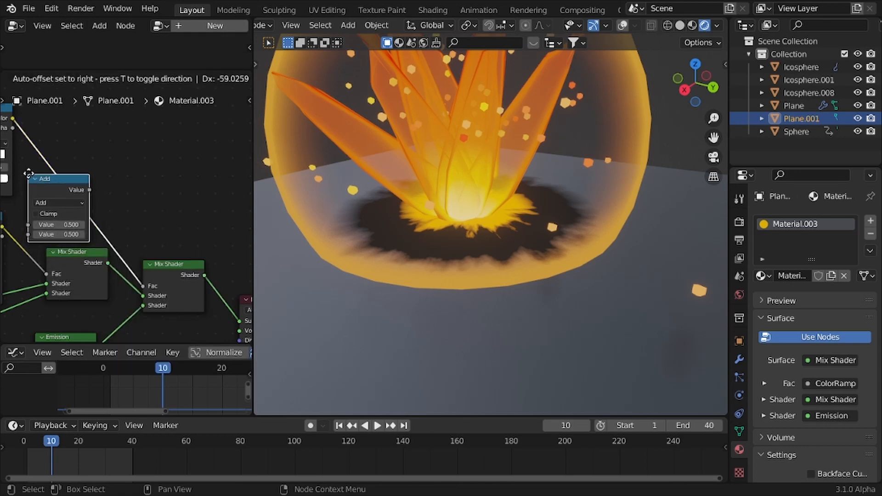
pyautogui.click(51, 212)
pyautogui.scroll(1, 51, 211)
pyautogui.click(59, 200)
pyautogui.click(68, 247)
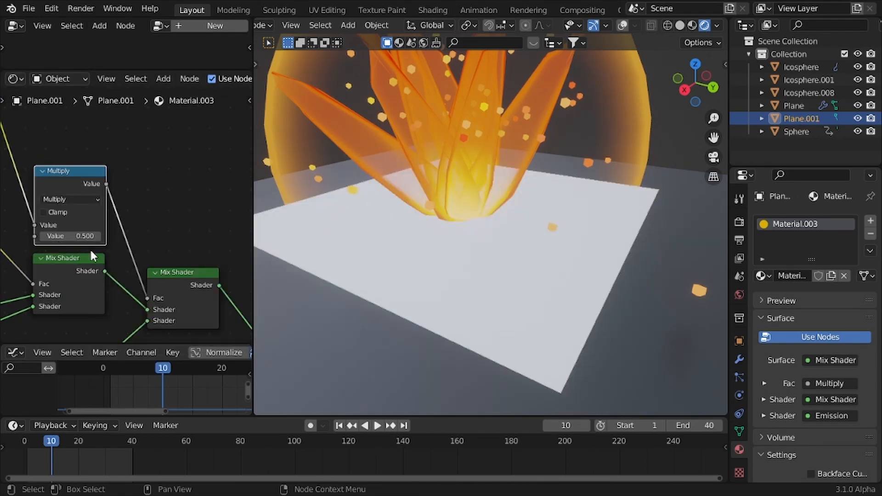
# Enable Clamp on the new Multiply node and set its second value to 1.000.
pyautogui.scroll(1, 69, 234)
pyautogui.click(33, 212)
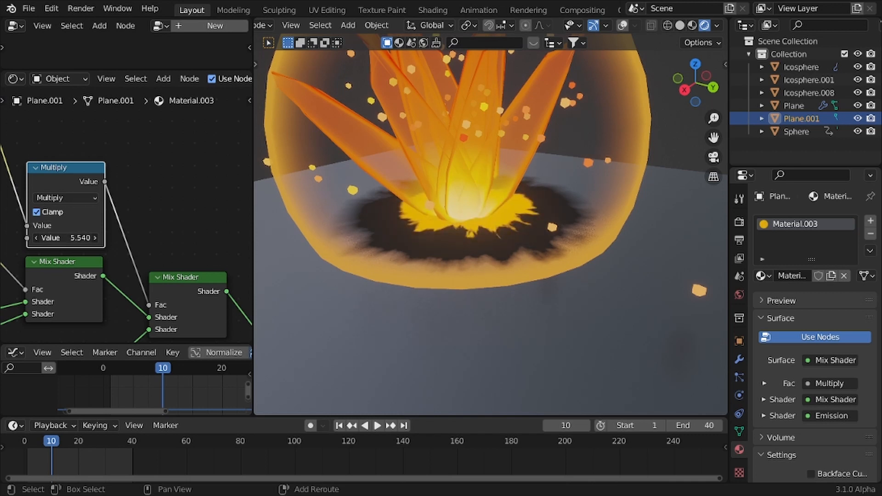
pyautogui.moveTo(66, 238); pyautogui.dragTo(153, 233)
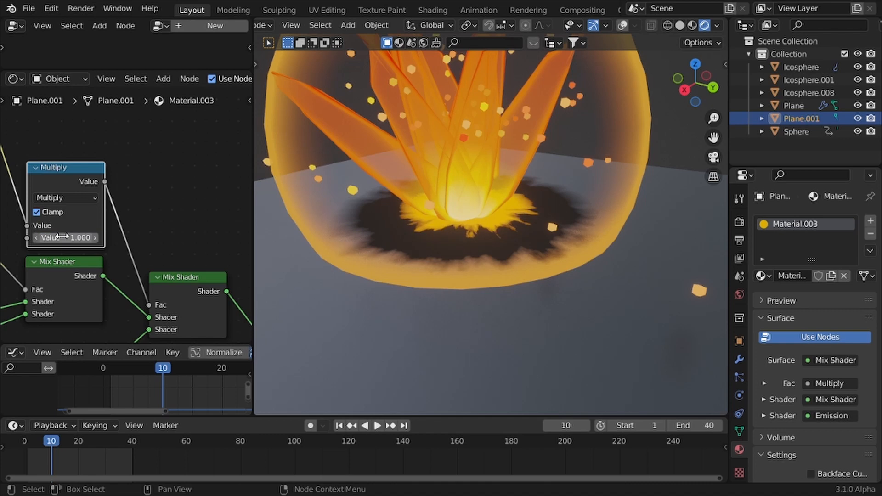
# Try a different X scale on the Mapping node and undo the change.
pyautogui.scroll(-7, 433, 224)
pyautogui.scroll(-8, 48, 223)
pyautogui.scroll(7, 469, 224)
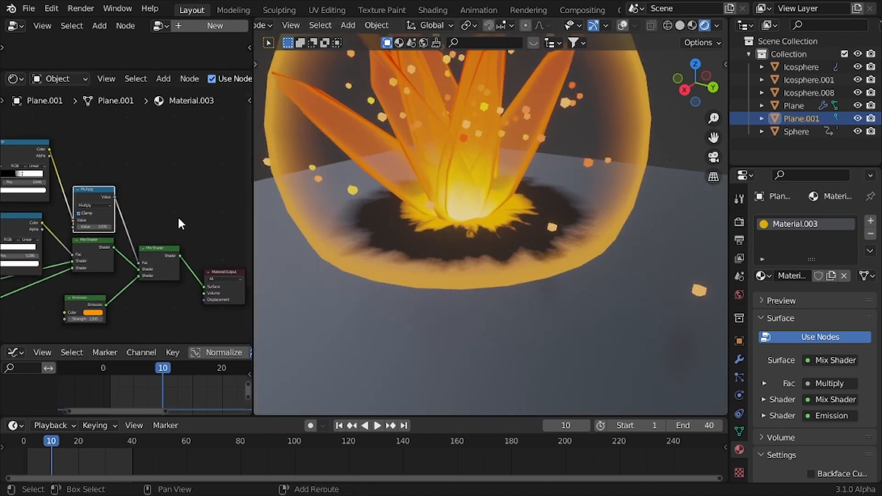
pyautogui.moveTo(93, 207); pyautogui.dragTo(128, 207, button='middle')
pyautogui.scroll(-3, 128, 208)
pyautogui.moveTo(18, 211); pyautogui.dragTo(150, 198, button='middle')
pyautogui.scroll(7, 155, 215)
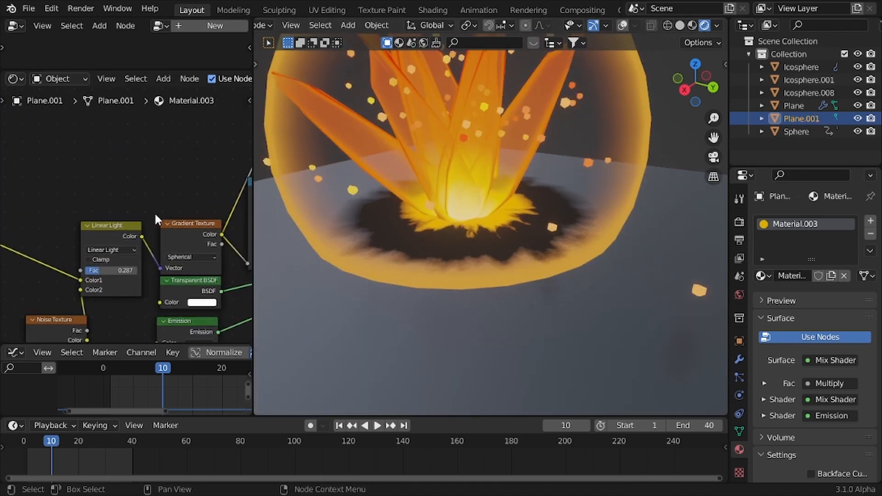
pyautogui.moveTo(178, 221); pyautogui.dragTo(178, 216)
pyautogui.scroll(-5, 179, 216)
pyautogui.moveTo(179, 216); pyautogui.dragTo(140, 176, button='middle')
pyautogui.scroll(6, 99, 208)
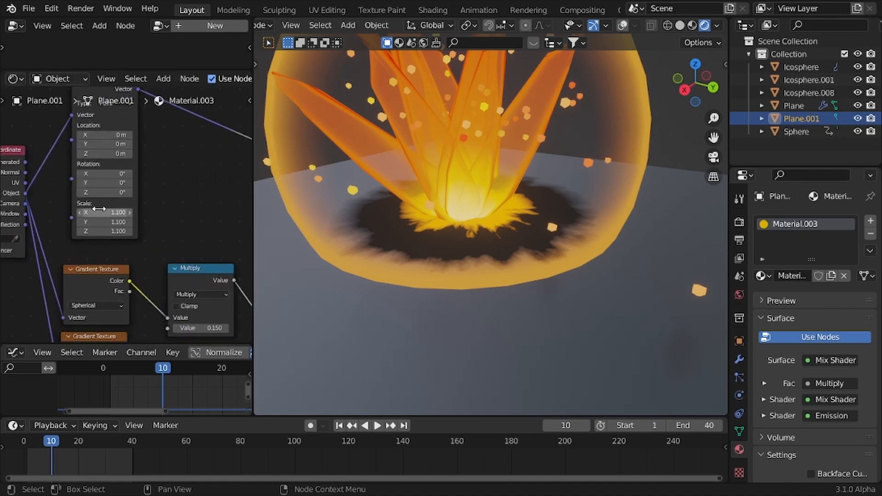
pyautogui.moveTo(110, 211); pyautogui.dragTo(120, 211)
pyautogui.hotkey('ctrl', 'z')
# Add a Math node above the Combine XYZ node, beside the Noise Texture.
pyautogui.scroll(-7, 143, 210)
pyautogui.moveTo(153, 210); pyautogui.dragTo(1, 205, button='middle')
pyautogui.scroll(7, 148, 200)
pyautogui.hotkey('shift', 'a')
pyautogui.write('s')
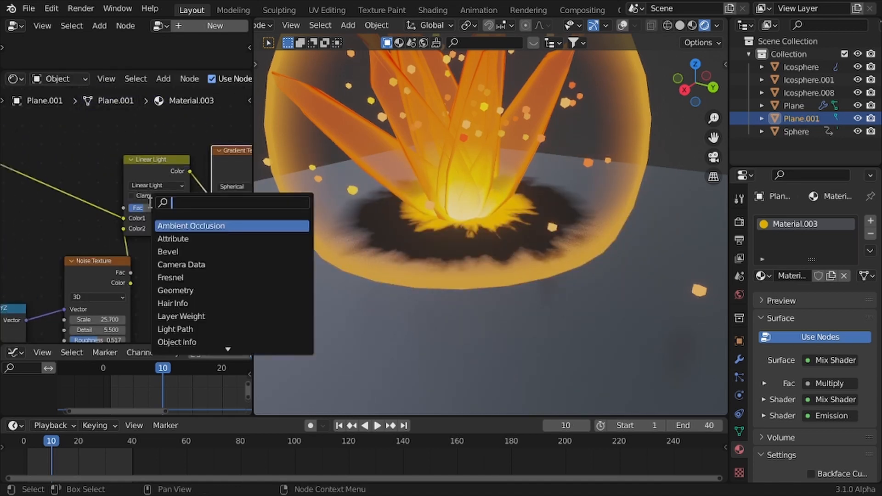
pyautogui.write('mat')
pyautogui.press('Return')
pyautogui.click(16, 201)
pyautogui.scroll(-7, 117, 182)
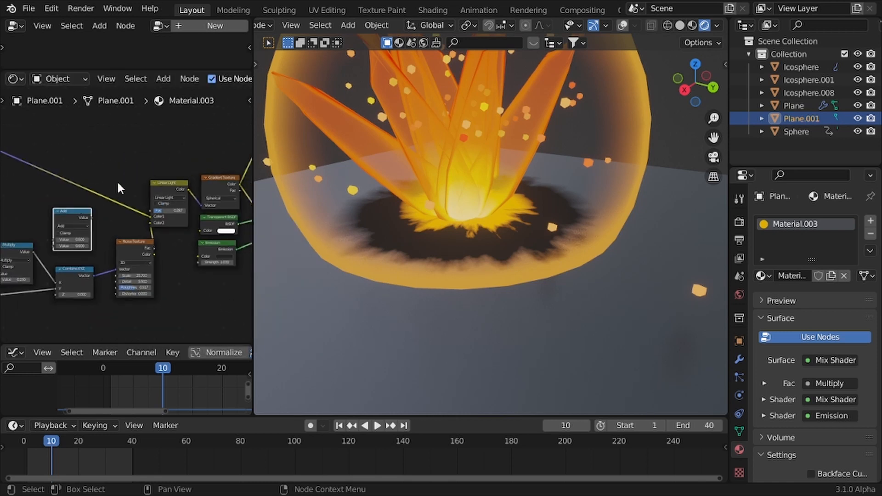
# Duplicate the clamped Multiply node and insert the copy between the Gradient Texture and the two ColorRamps.
pyautogui.moveTo(244, 161); pyautogui.dragTo(119, 175, button='middle')
pyautogui.click(170, 175)
pyautogui.hotkey('shift', 'd')
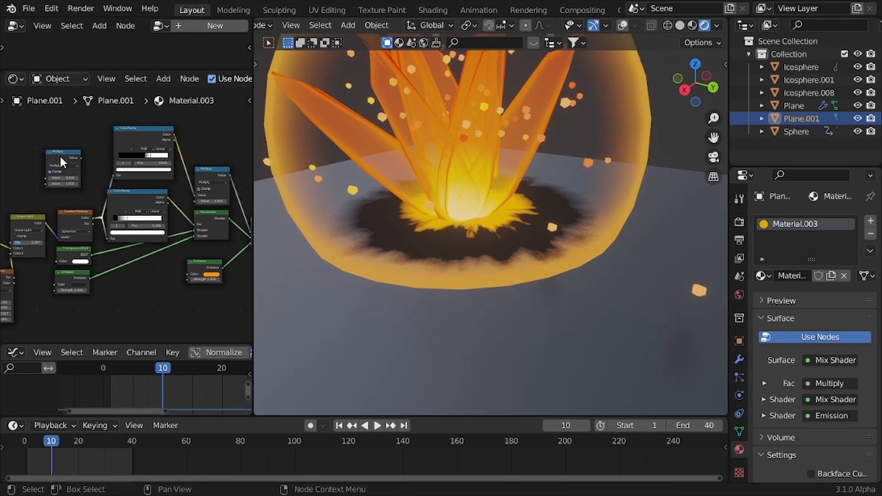
pyautogui.click(101, 203)
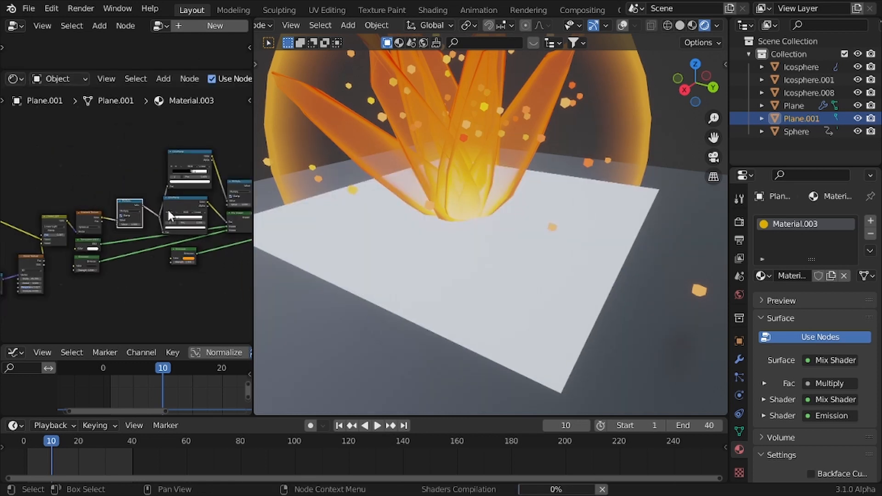
# On frame 1, set the new Multiply node's second value to 0 and keyframe it.
pyautogui.moveTo(168, 209); pyautogui.dragTo(133, 192, button='middle')
pyautogui.scroll(9, 183, 224)
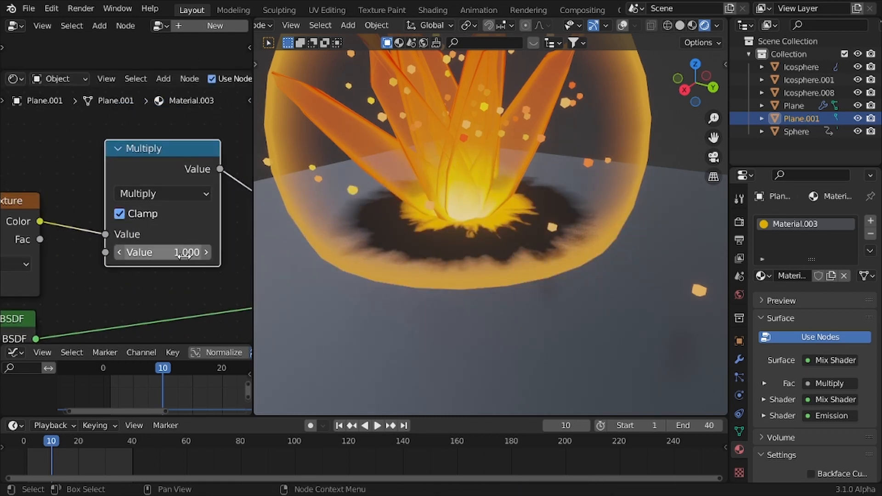
pyautogui.moveTo(187, 252)
pyautogui.mouseDown()
pyautogui.moveTo(132, 252)
pyautogui.moveTo(252, 250)
pyautogui.moveTo(178, 266)
pyautogui.mouseUp()
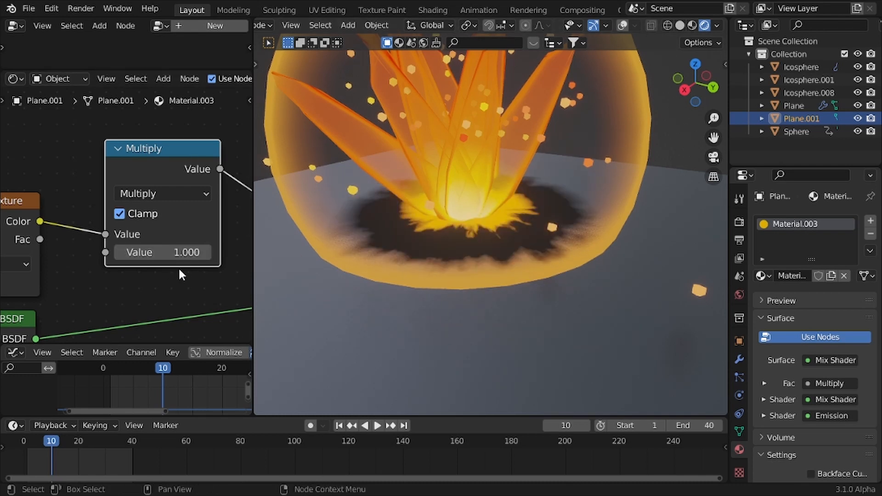
pyautogui.hotkey('shift', 'Left')
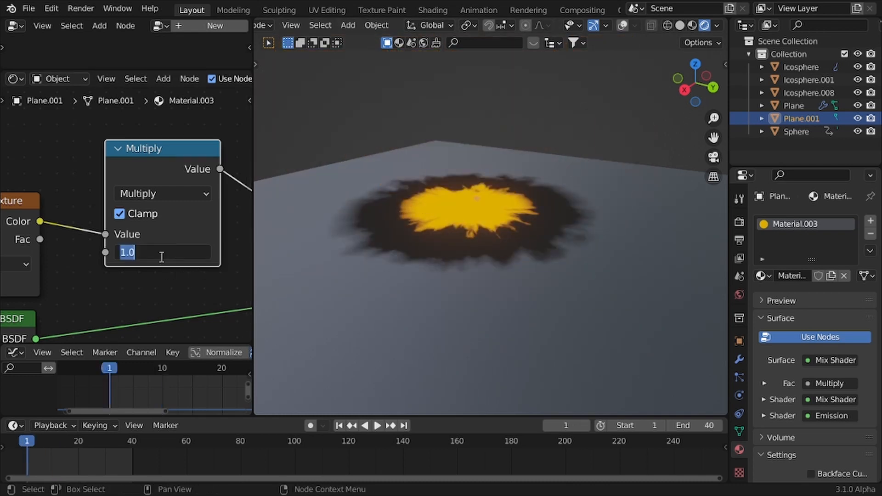
pyautogui.write('0')
pyautogui.press('Return')
pyautogui.press('i')
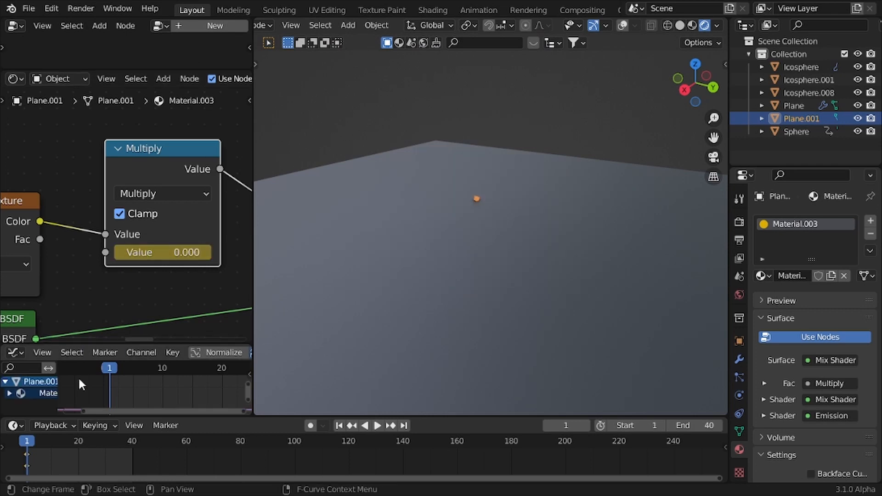
# On frame 8, set the Multiply node's second value to 1.200 and keyframe it.
pyautogui.moveTo(37, 440)
pyautogui.mouseDown()
pyautogui.moveTo(28, 441)
pyautogui.moveTo(46, 438)
pyautogui.mouseUp()
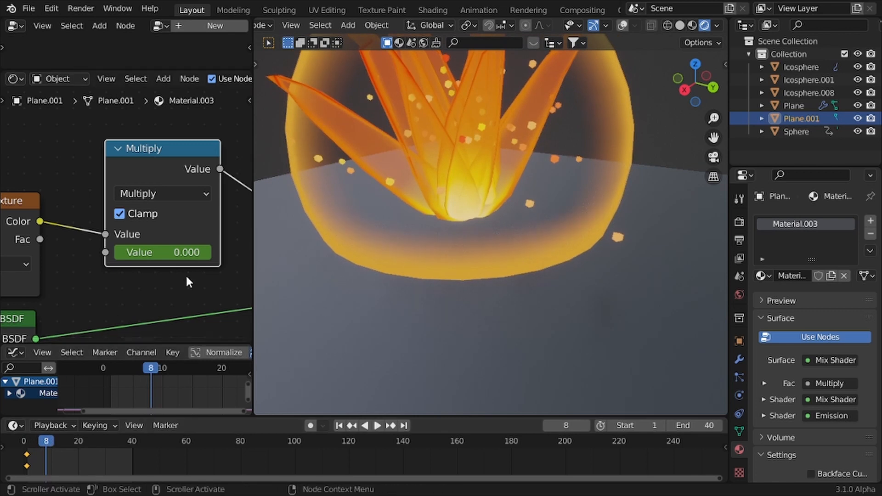
pyautogui.moveTo(162, 252)
pyautogui.mouseDown()
pyautogui.moveTo(182, 253)
pyautogui.moveTo(166, 252)
pyautogui.mouseUp()
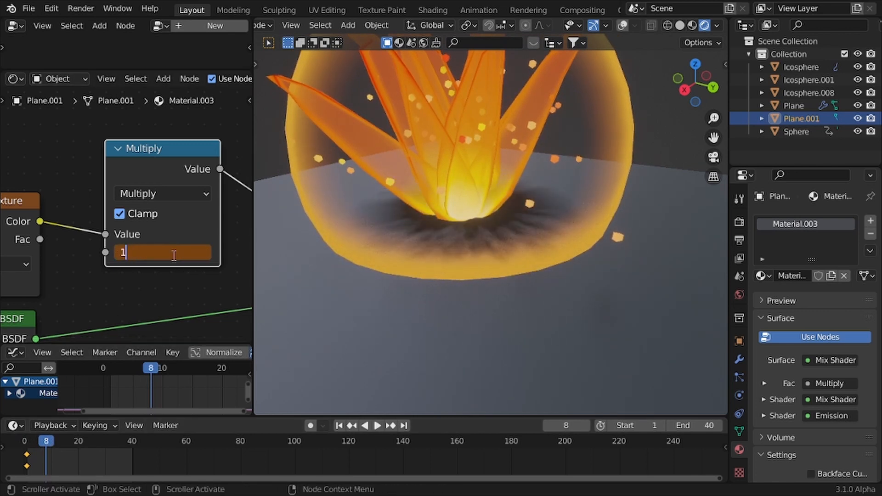
pyautogui.press('Return')
pyautogui.click(206, 255)
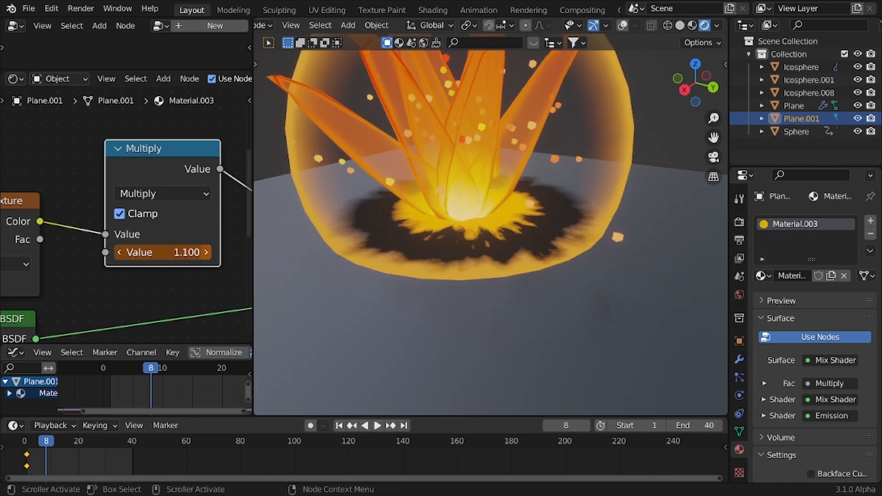
pyautogui.click(206, 255)
pyautogui.press('i')
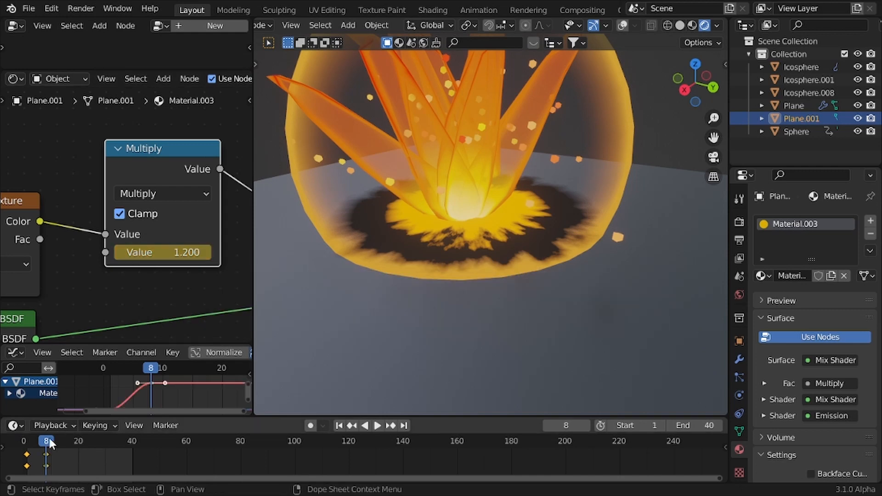
# On frame 15, set the Multiply node's second value to 1.000 and keyframe it.
pyautogui.moveTo(49, 441); pyautogui.dragTo(43, 442)
pyautogui.moveTo(51, 441); pyautogui.dragTo(64, 443)
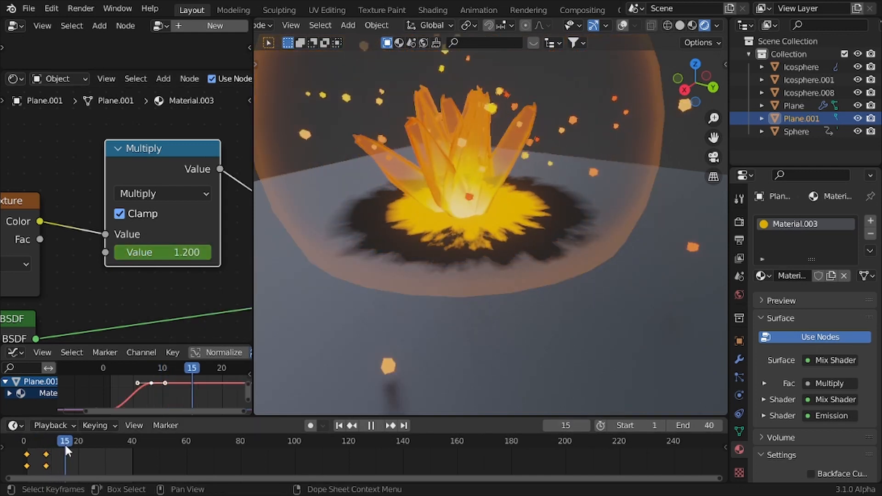
pyautogui.click(170, 252)
pyautogui.write('1')
pyautogui.press('Return')
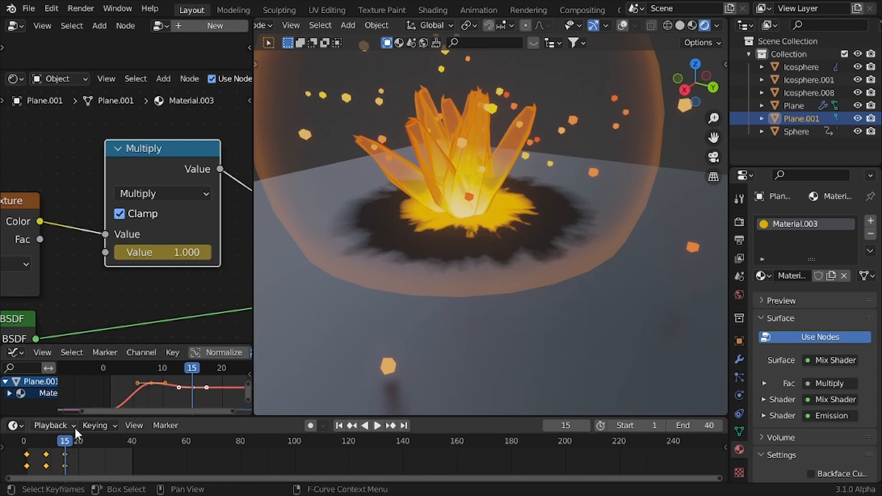
# Play the animation from the start to check how the scorch mark spreads.
pyautogui.press('space')
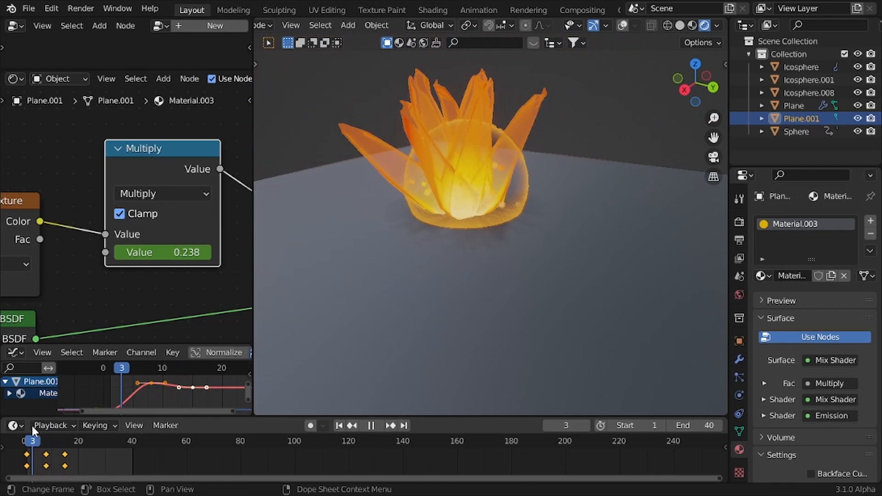
pyautogui.press('Escape')
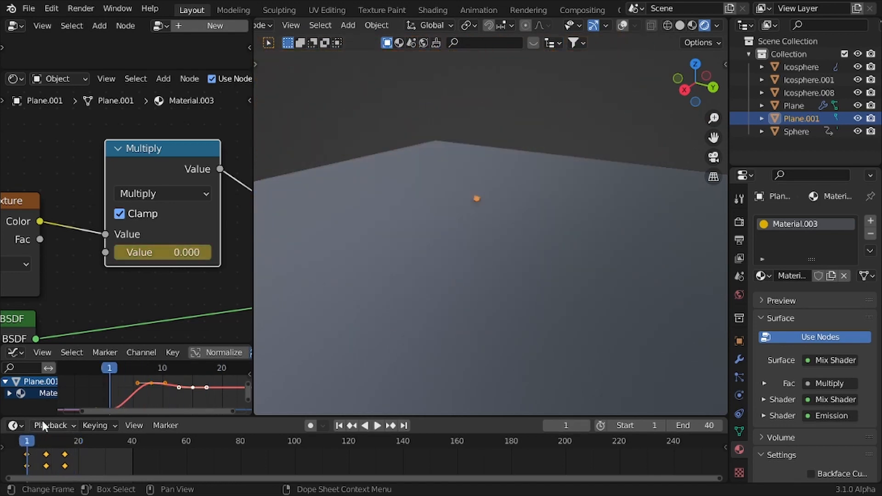
pyautogui.press('space')
pyautogui.press('space')
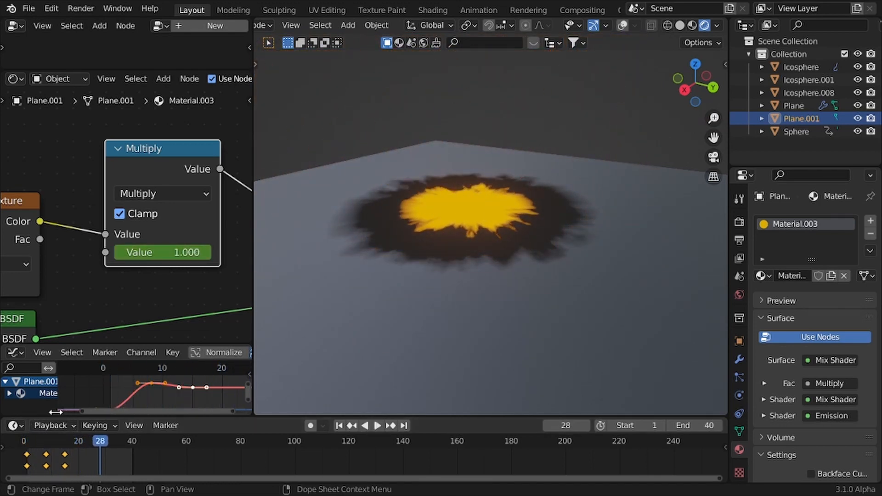
# On frame 9, keyframe the second value of the Multiply node feeding the final Mix Shader at 1.000.
pyautogui.moveTo(100, 444); pyautogui.dragTo(49, 429)
pyautogui.scroll(-3, 140, 276)
pyautogui.moveTo(140, 276); pyautogui.dragTo(107, 265, button='middle')
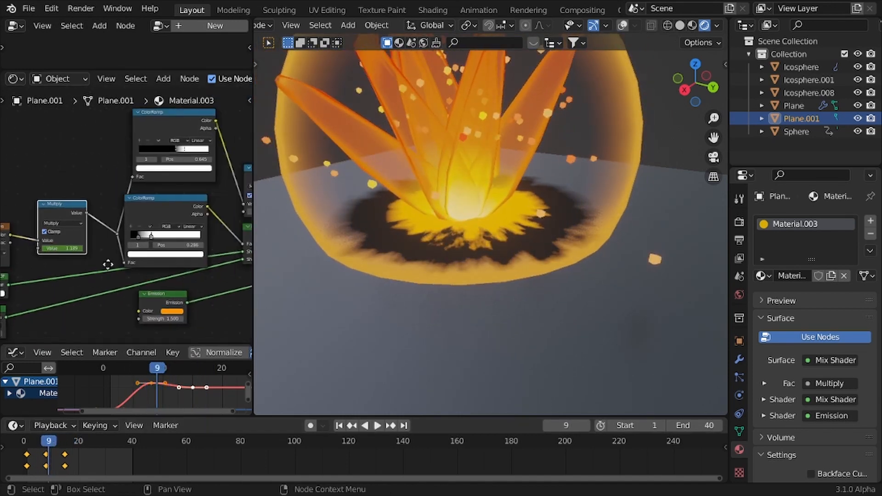
pyautogui.scroll(4, 107, 265)
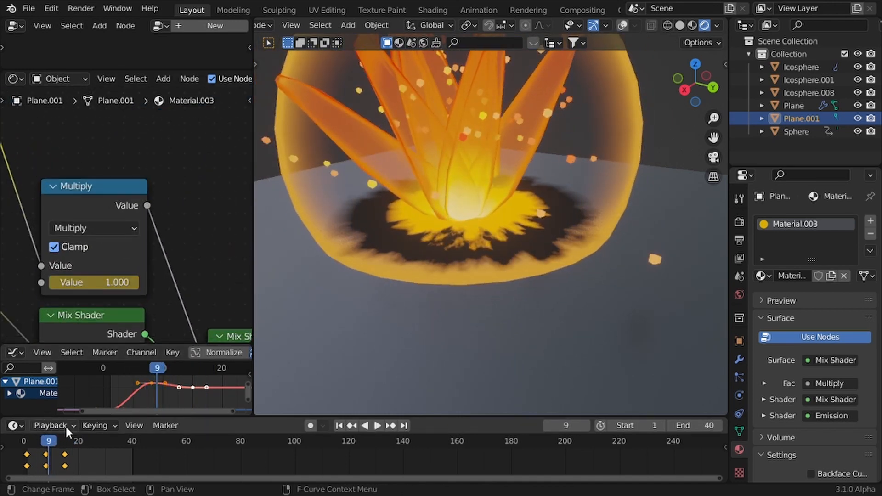
# On frame 19, keyframe the final Mix Shader's Multiply value at 0 to fade out the glowing center.
pyautogui.press('space')
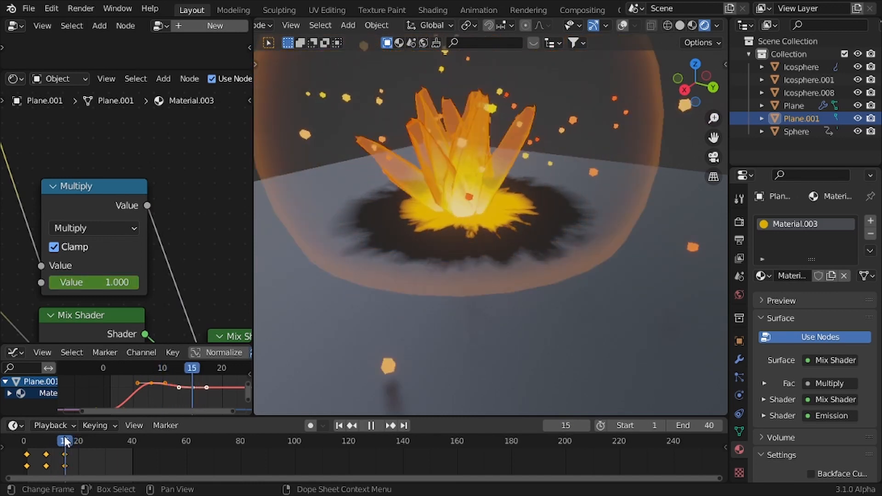
pyautogui.press('space')
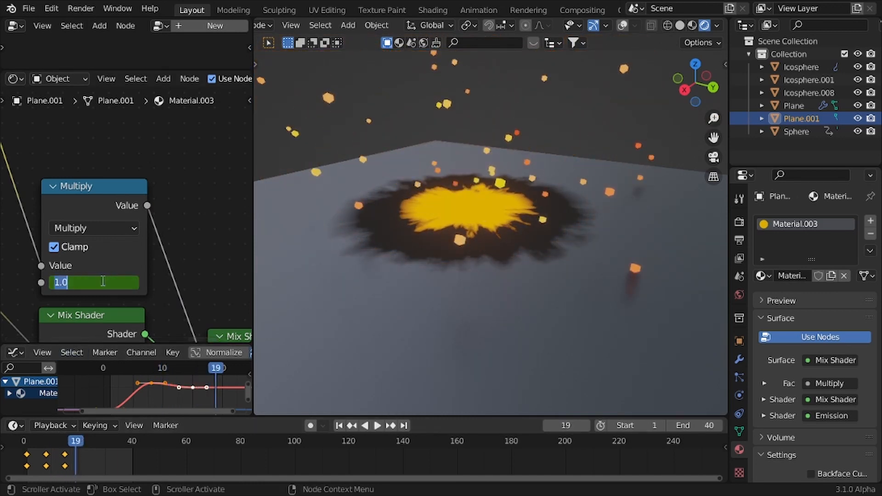
pyautogui.write('0')
pyautogui.press('Return')
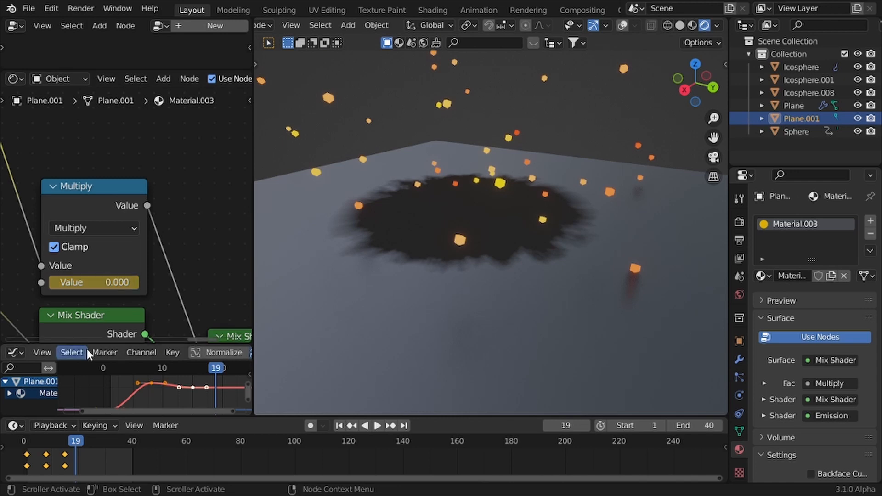
# Replay the animation from frame 1 and review the scorch mark and fading glow on the whole plane.
pyautogui.moveTo(75, 445); pyautogui.dragTo(24, 437)
pyautogui.press('Right')
pyautogui.scroll(-5, 484, 264)
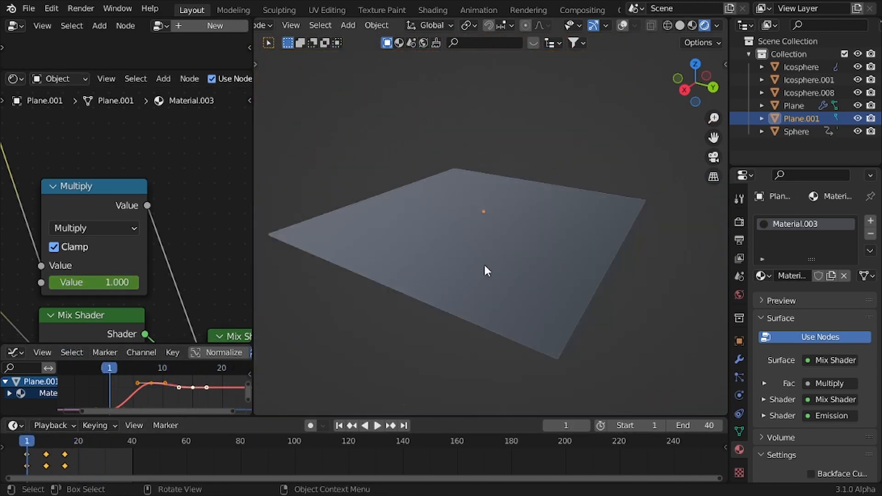
pyautogui.press('space')
pyautogui.scroll(4, 484, 255)
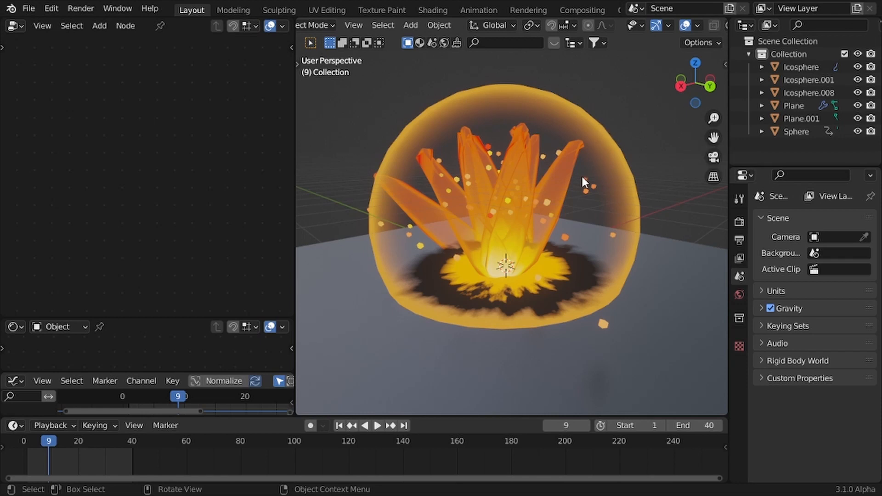
# Add a cube mesh at the center of the explosion.
pyautogui.scroll(-1, 583, 177)
pyautogui.moveTo(517, 184); pyautogui.dragTo(501, 156, button='middle')
pyautogui.hotkey('shift', 'a')
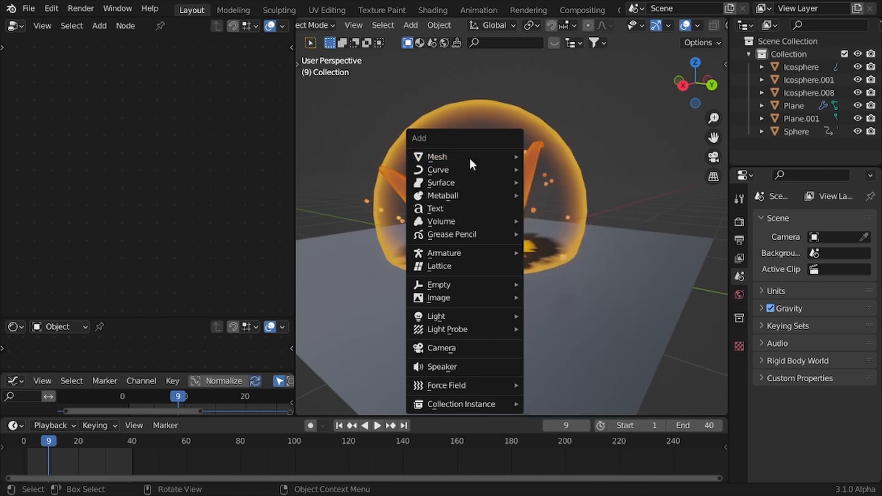
pyautogui.moveTo(469, 156)
pyautogui.click(546, 165)
pyautogui.scroll(2, 705, 324)
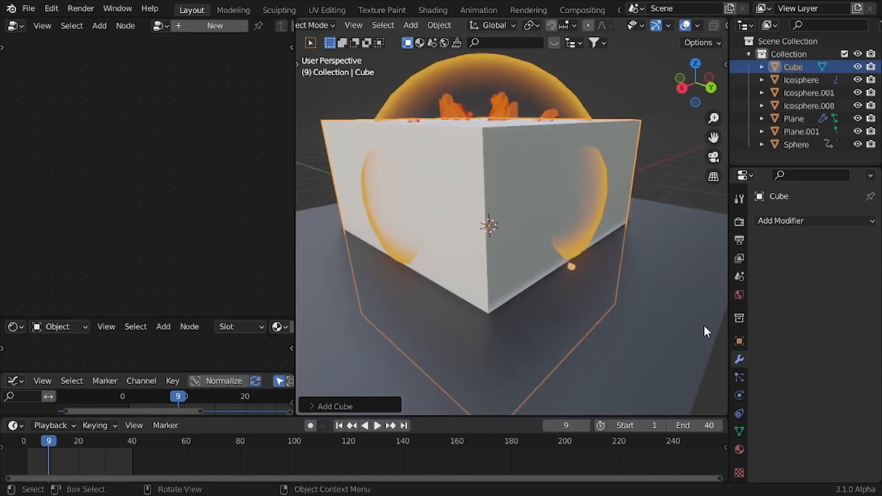
# Give the cube a Geometry Nodes modifier with a new node tree and delete its Group Input node.
pyautogui.click(784, 222)
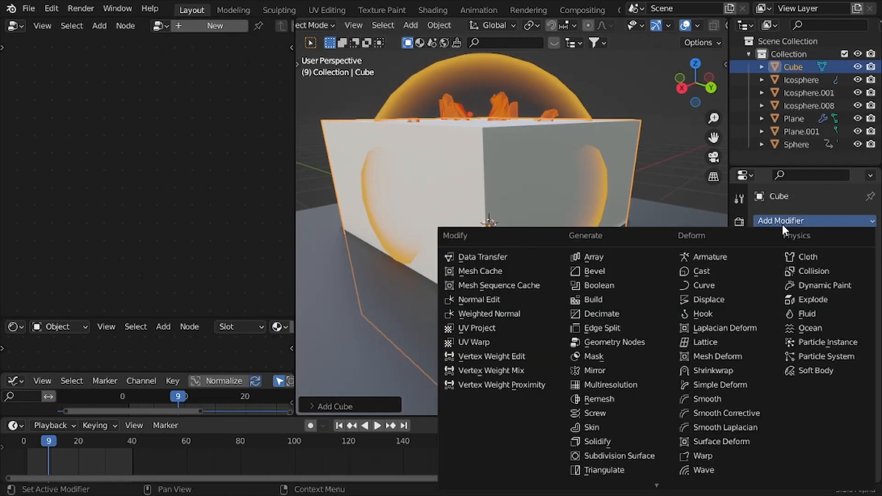
pyautogui.click(645, 345)
pyautogui.press('x')
# Add an Ico Sphere node and connect its Mesh output to the Group Output's Geometry.
pyautogui.scroll(1, 137, 182)
pyautogui.moveTo(136, 182); pyautogui.dragTo(122, 199, button='middle')
pyautogui.hotkey('shift', 'a')
pyautogui.press('s')
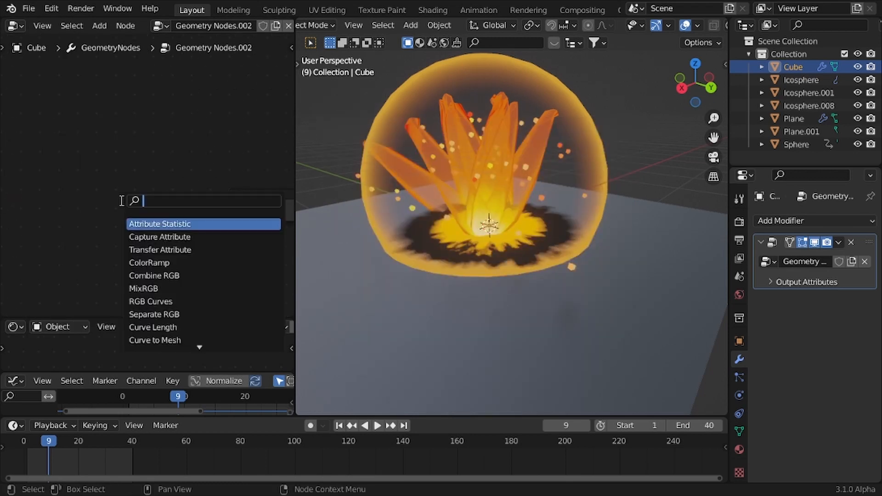
pyautogui.press('Return')
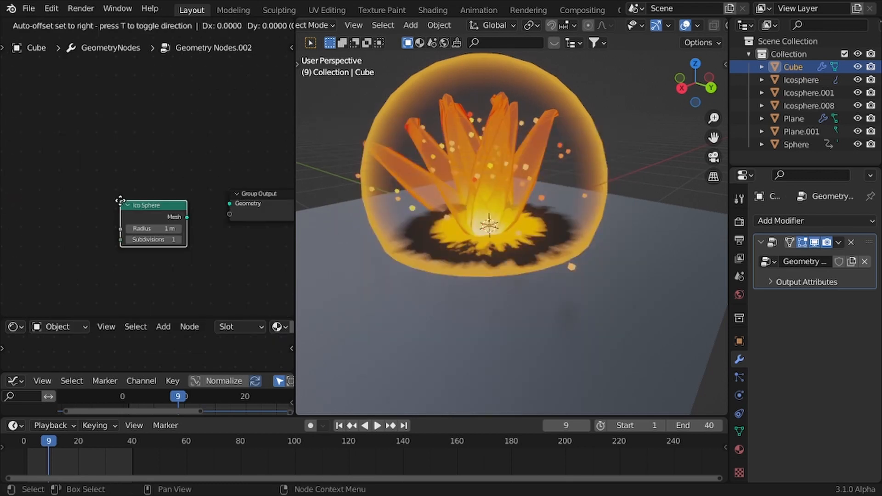
pyautogui.click(91, 172)
pyautogui.keyDown('alt'); pyautogui.keyDown('shift'); pyautogui.click(93, 187); pyautogui.keyUp('shift'); pyautogui.keyUp('alt')
pyautogui.press('g')
pyautogui.click(132, 174)
# Set the Ico Sphere's subdivisions to 3 and move the node away from the Group Output.
pyautogui.scroll(5, 178, 241)
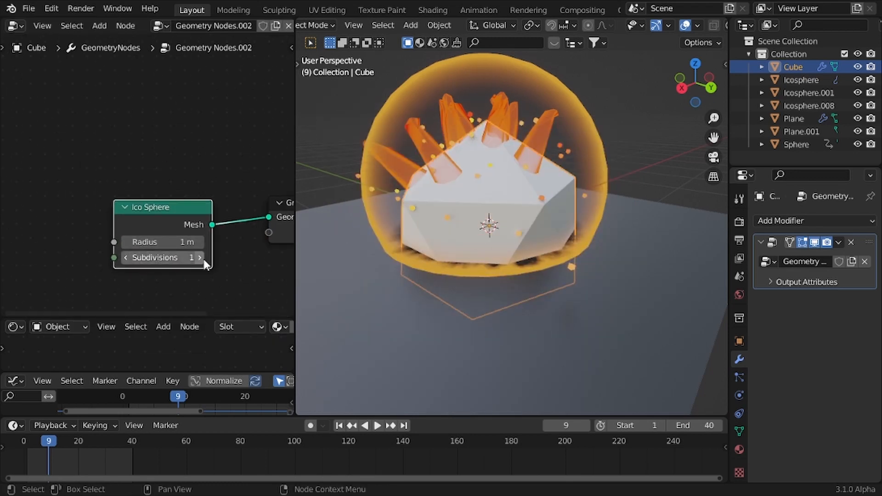
pyautogui.click(205, 260)
pyautogui.click(205, 261)
pyautogui.press('g')
pyautogui.click(69, 195)
# Insert a Set Position node between the Ico Sphere and the Group Output.
pyautogui.scroll(-2, 91, 193)
pyautogui.hotkey('shift', 'a')
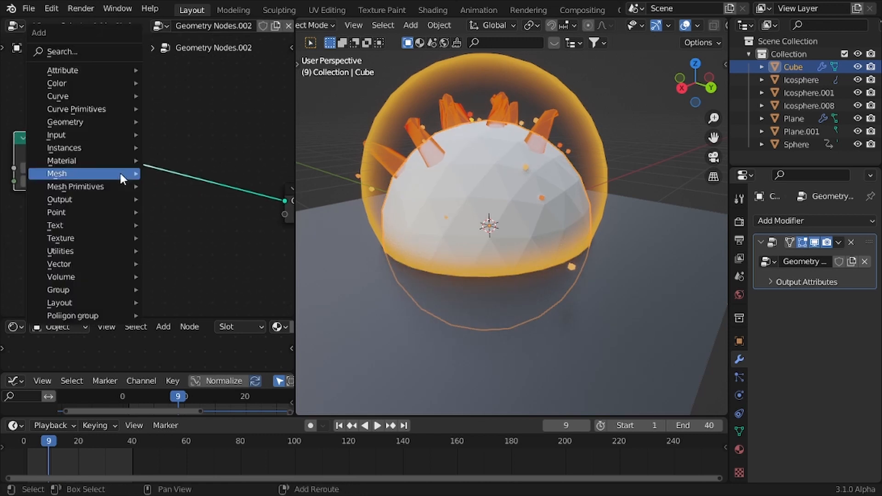
pyautogui.write('s')
pyautogui.write('p')
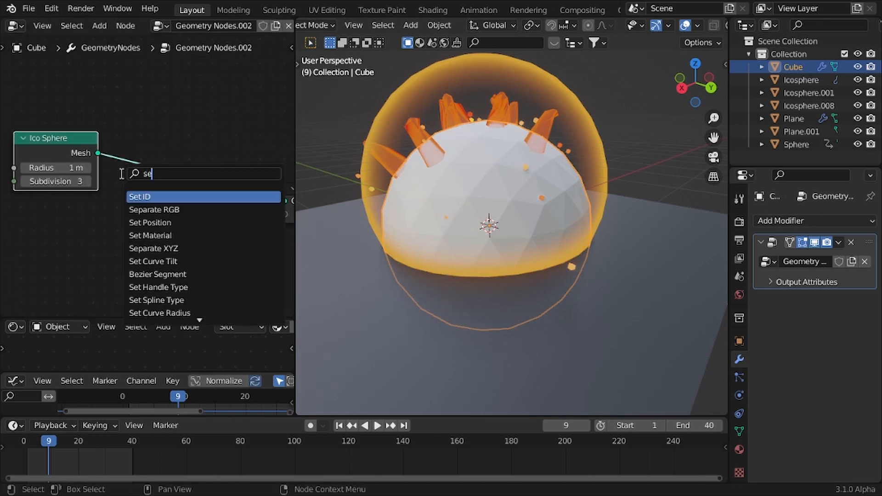
pyautogui.write('set p')
pyautogui.press('Return')
pyautogui.click(155, 148)
pyautogui.scroll(-5, 144, 161)
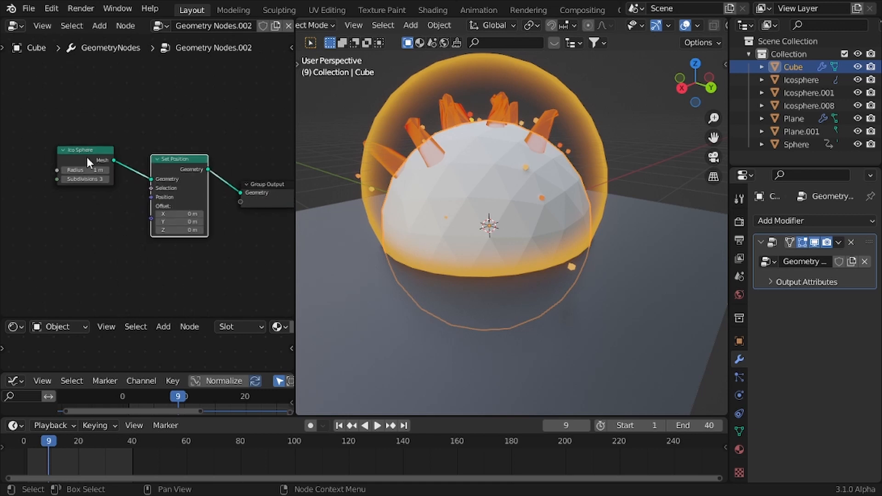
# Add a Position node below the Ico Sphere and connect it to the Set Position node's Position input.
pyautogui.moveTo(87, 159); pyautogui.dragTo(65, 150)
pyautogui.hotkey('shift', 'a')
pyautogui.write('s')
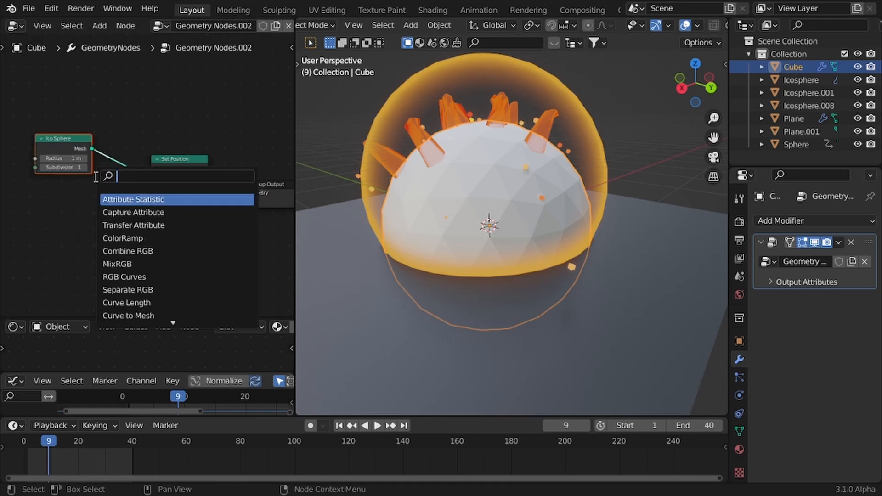
pyautogui.write('post')
pyautogui.press('Return')
pyautogui.click(55, 199)
pyautogui.keyDown('alt'); pyautogui.moveTo(35, 205); pyautogui.dragTo(195, 186, button='right'); pyautogui.keyUp('alt')
# Insert a Combine XYZ node between the Position node and the Set Position node.
pyautogui.scroll(3, 149, 177)
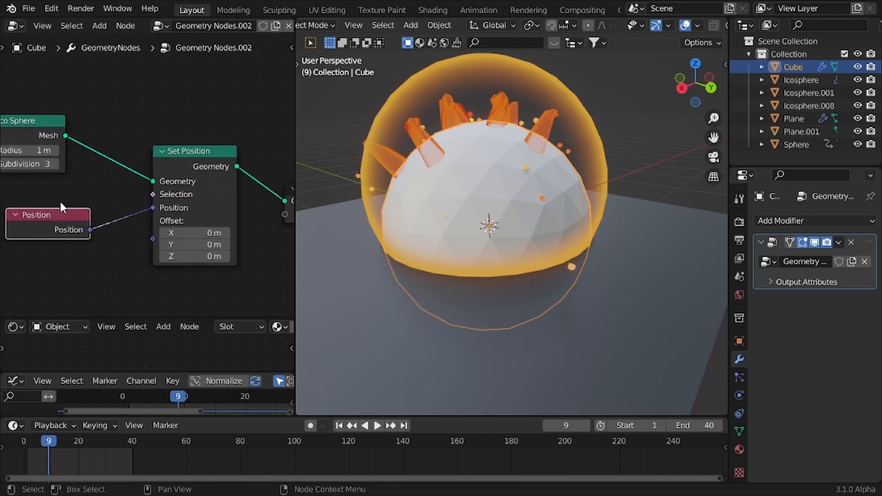
pyautogui.scroll(-2, 62, 207)
pyautogui.moveTo(62, 205); pyautogui.dragTo(104, 195, button='middle')
pyautogui.scroll(-1, 104, 195)
pyautogui.hotkey('shift', 'a')
pyautogui.press('s')
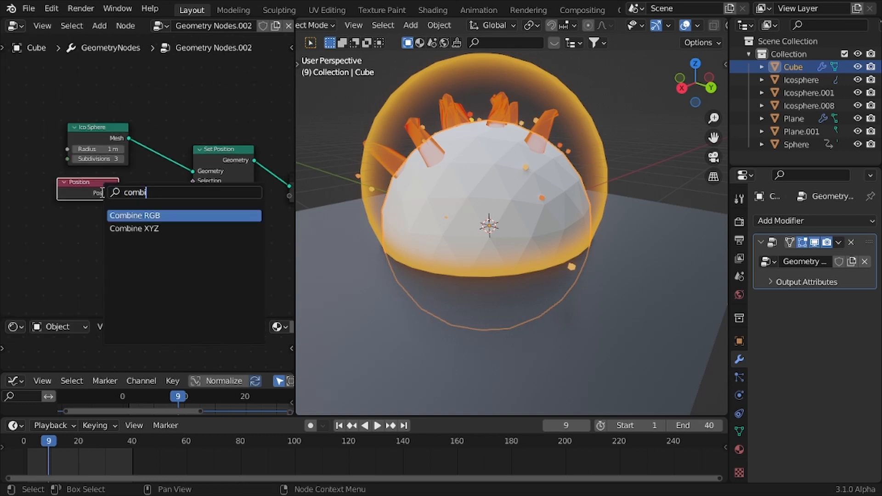
pyautogui.press('Down')
pyautogui.press('Return')
pyautogui.click(120, 192)
# Insert a Separate XYZ node after the Position node and connect its X, Y and Z outputs to the matching Combine XYZ inputs.
pyautogui.hotkey('shift', 'a')
pyautogui.press('s')
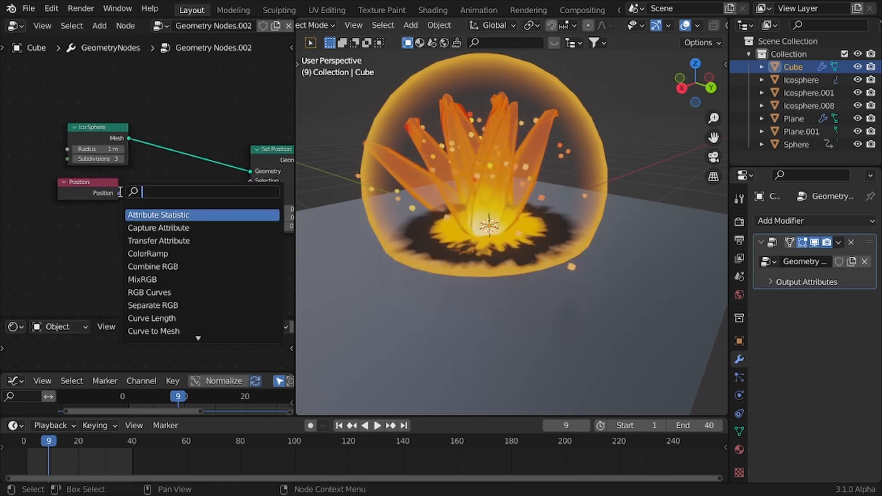
pyautogui.press('Down')
pyautogui.press('Return')
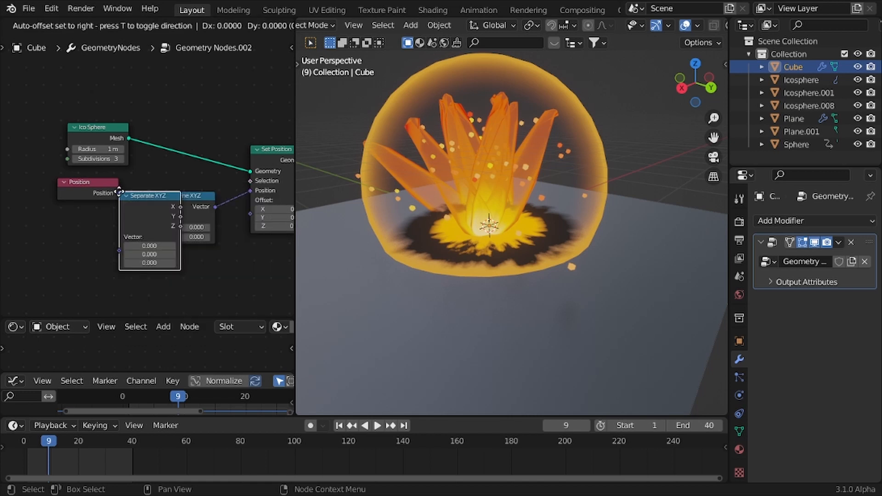
pyautogui.click(122, 192)
pyautogui.moveTo(258, 225); pyautogui.dragTo(241, 192, button='middle')
pyautogui.moveTo(199, 184)
pyautogui.mouseDown()
pyautogui.moveTo(235, 194)
pyautogui.moveTo(234, 204)
pyautogui.mouseUp()
pyautogui.press('z')
pyautogui.moveTo(437, 210)
pyautogui.keyDown('shift'); pyautogui.mouseDown(button='middle')
pyautogui.moveTo(437, 229)
pyautogui.moveTo(485, 234)
pyautogui.mouseUp(button='middle'); pyautogui.keyUp('shift')
pyautogui.scroll(-3, 487, 231)
pyautogui.press('z')
pyautogui.scroll(4, 471, 232)
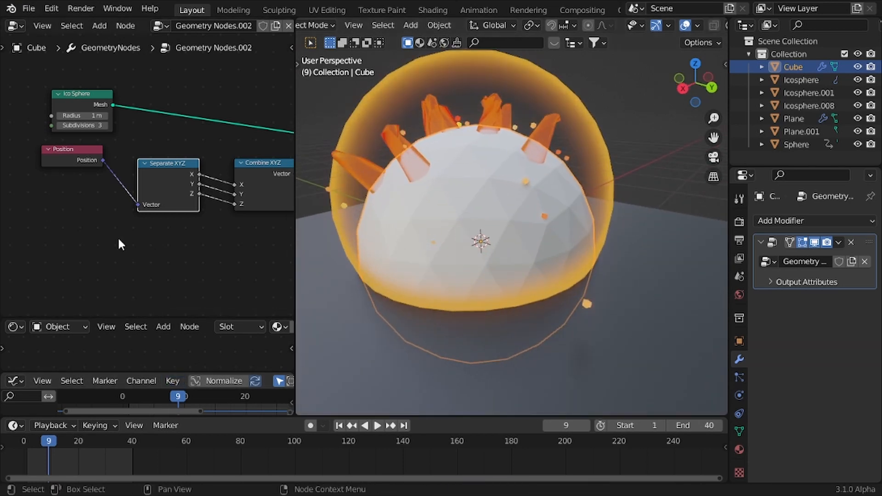
# Insert a Math node between Separate XYZ and Combine XYZ for X, and duplicate it for Y and Z.
pyautogui.moveTo(160, 164); pyautogui.dragTo(126, 173, button='middle')
pyautogui.hotkey('shift', 'a')
pyautogui.press('s')
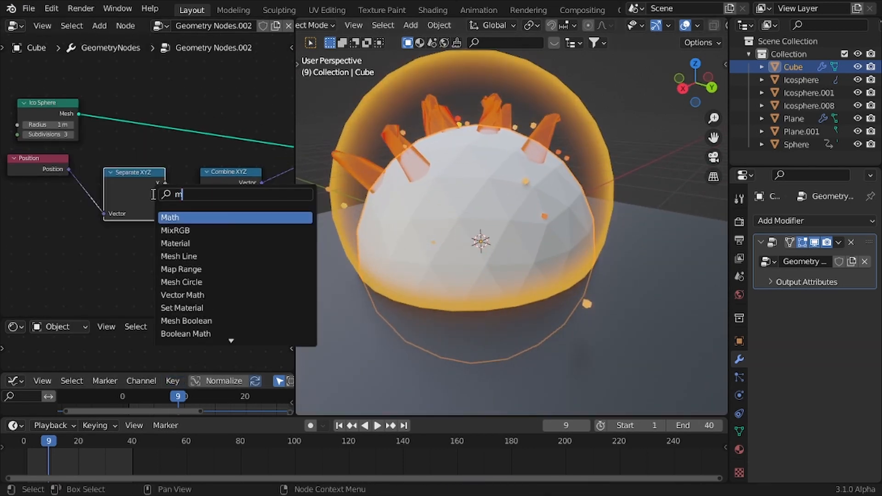
pyautogui.press('Return')
pyautogui.click(162, 157)
pyautogui.hotkey('shift', 'd')
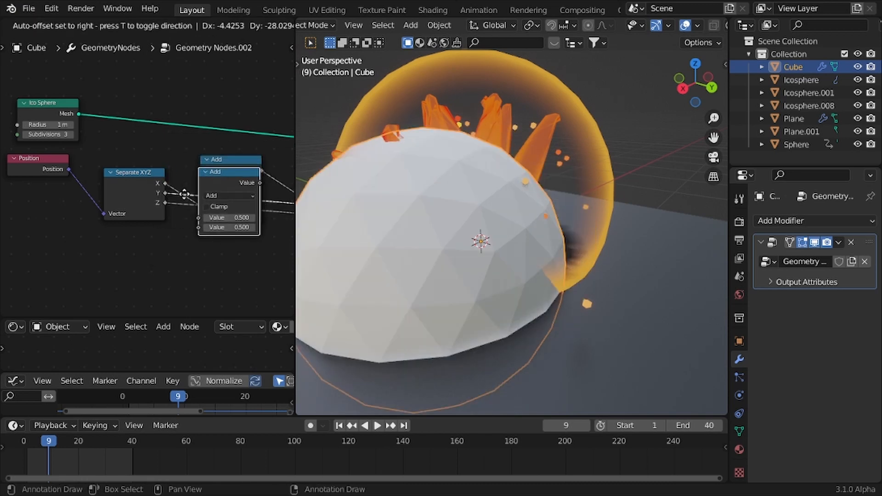
pyautogui.click(186, 198)
pyautogui.hotkey('shift', 'd')
pyautogui.click(195, 241)
# Spread the three stacked Math nodes apart vertically between Separate XYZ and Combine XYZ.
pyautogui.scroll(-3, 237, 210)
pyautogui.press('s')
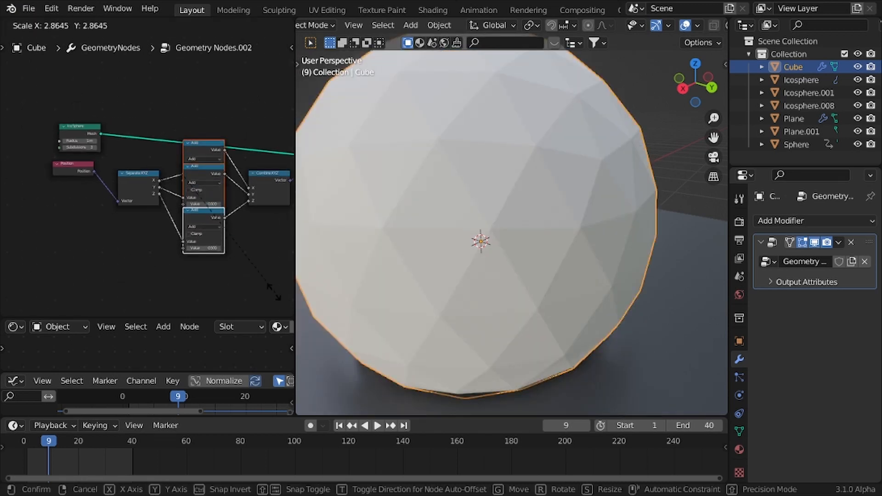
pyautogui.click(139, 199)
pyautogui.press('s')
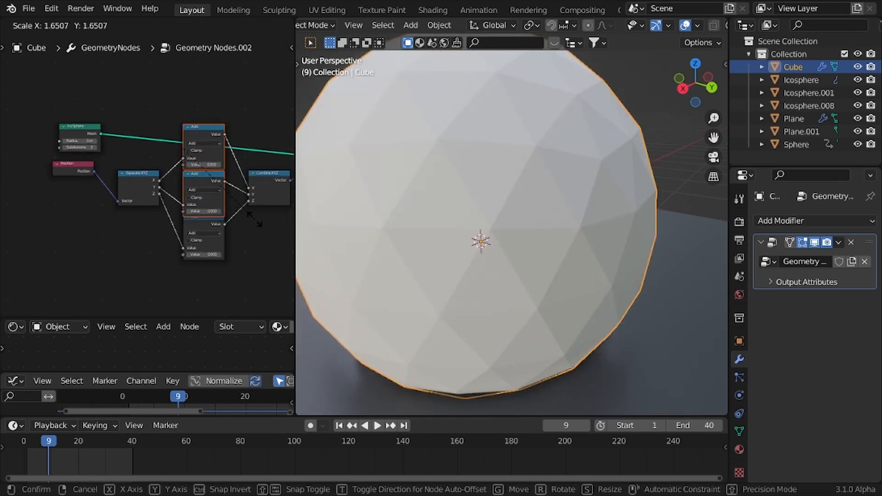
pyautogui.click(256, 221)
pyautogui.press('g')
pyautogui.click(252, 211)
pyautogui.moveTo(187, 73); pyautogui.dragTo(214, 232)
pyautogui.press('s')
pyautogui.click(153, 112)
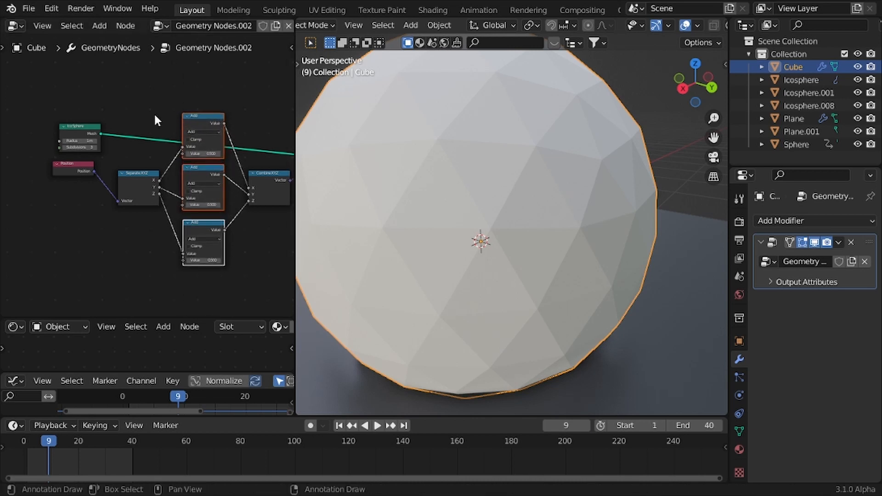
# Set the operation of all three Math nodes to Multiply.
pyautogui.scroll(1, 184, 115)
pyautogui.click(222, 121)
pyautogui.click(235, 156)
pyautogui.press('g')
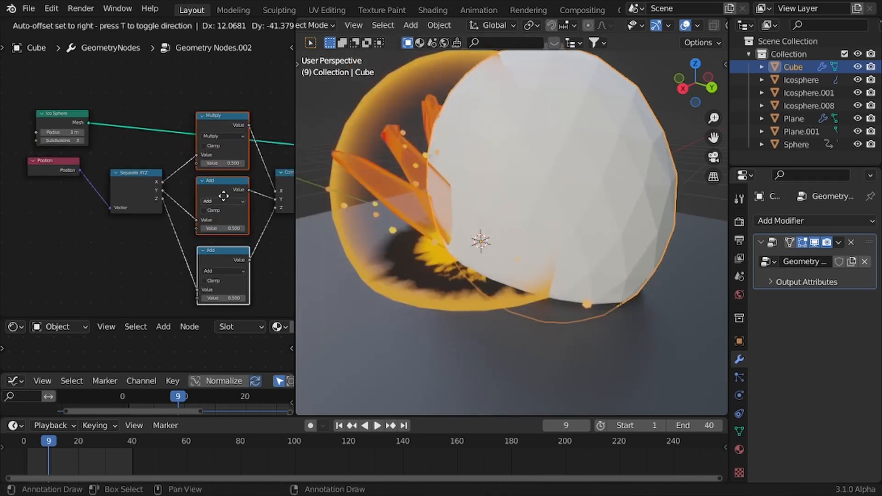
pyautogui.click(225, 190)
pyautogui.click(223, 201)
pyautogui.click(232, 241)
pyautogui.click(226, 270)
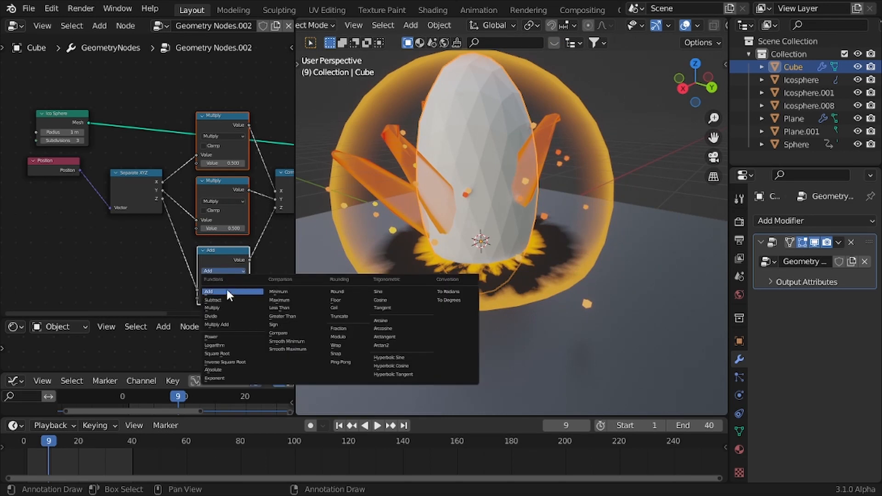
pyautogui.click(223, 306)
# Reposition the three Multiply nodes together and enlarge the node editor area downwards.
pyautogui.moveTo(224, 71); pyautogui.dragTo(248, 325)
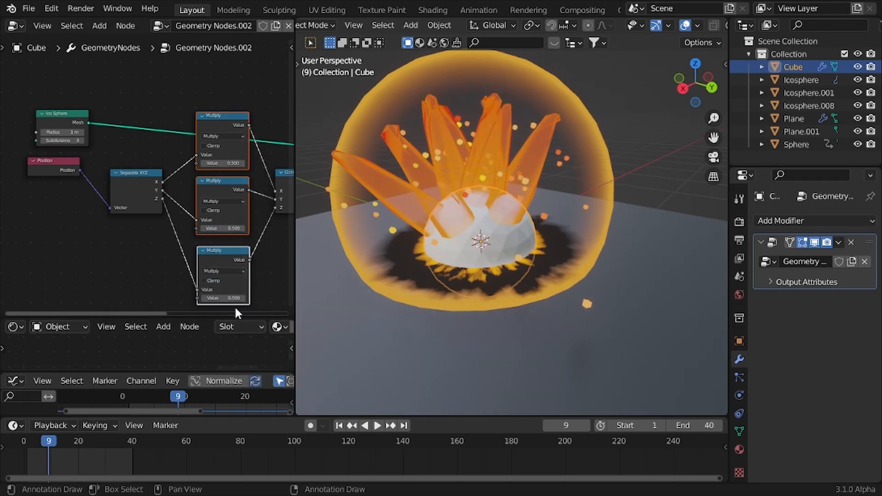
pyautogui.press('g')
pyautogui.click(226, 267)
pyautogui.moveTo(185, 319); pyautogui.dragTo(184, 357)
# Add a Noise Texture node below Separate XYZ and connect Position to its Vector input.
pyautogui.hotkey('shift', 'a')
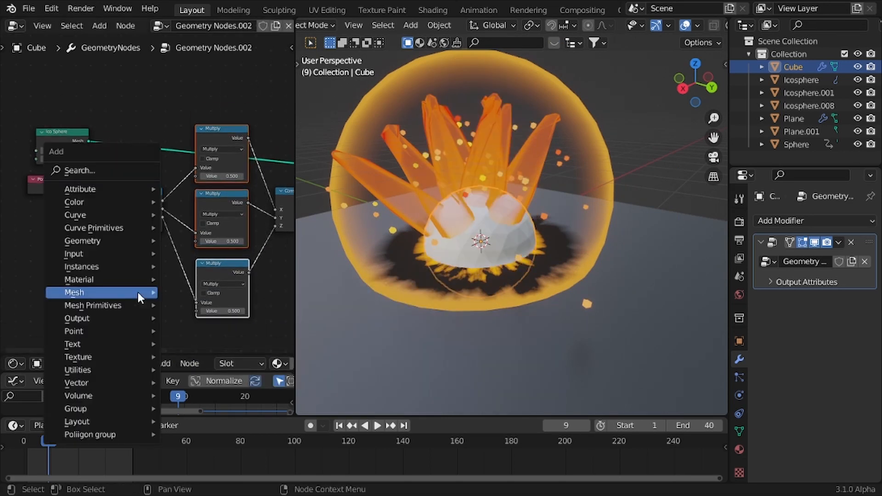
pyautogui.write('noise')
pyautogui.press('Down')
pyautogui.press('Return')
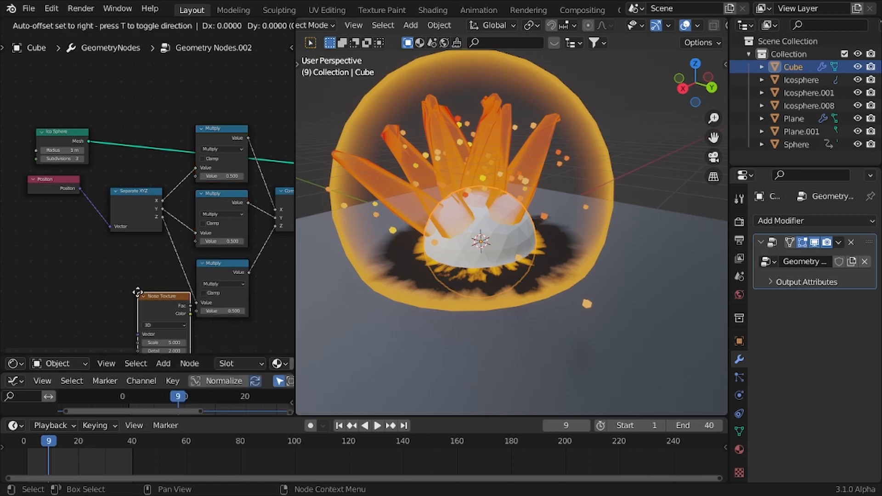
pyautogui.click(65, 253)
pyautogui.scroll(1, 76, 288)
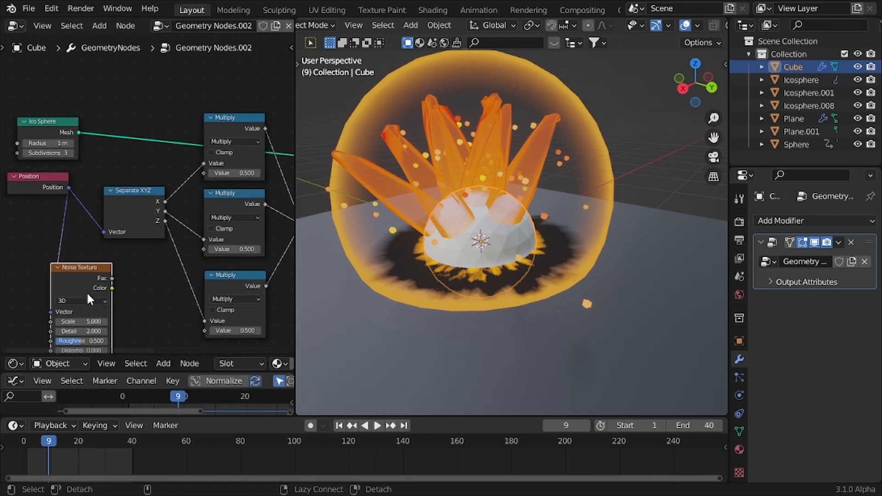
# Move the Position node farther from the other nodes and add a reroute on its outgoing links.
pyautogui.moveTo(19, 187); pyautogui.dragTo(1, 215)
pyautogui.moveTo(85, 222); pyautogui.dragTo(159, 219, button='middle')
pyautogui.scroll(-1, 159, 220)
pyautogui.moveTo(120, 204); pyautogui.dragTo(60, 196)
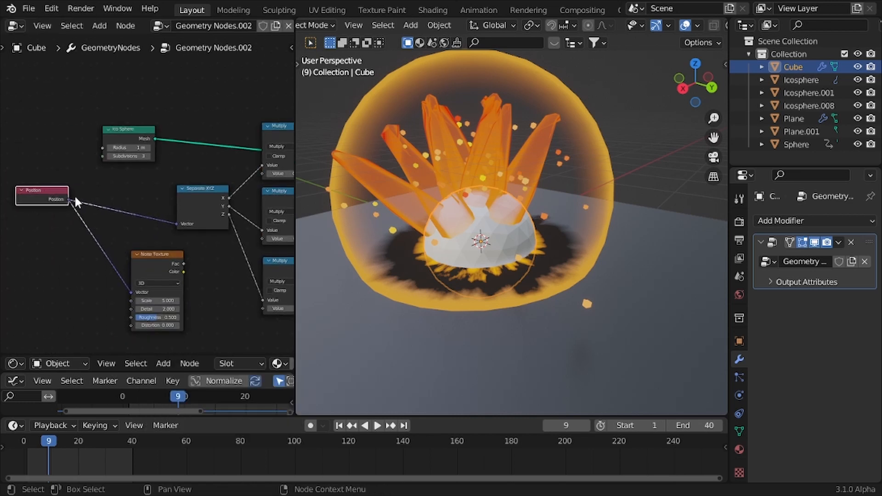
pyautogui.keyDown('shift'); pyautogui.moveTo(63, 268); pyautogui.dragTo(110, 195, button='right'); pyautogui.keyUp('shift')
# Connect the Noise Texture's Fac output to the second Value input of all three Multiply nodes.
pyautogui.moveTo(161, 253); pyautogui.dragTo(131, 256, button='middle')
pyautogui.scroll(1, 131, 258)
pyautogui.keyDown('alt'); pyautogui.moveTo(134, 270); pyautogui.dragTo(256, 294, button='right'); pyautogui.keyUp('alt')
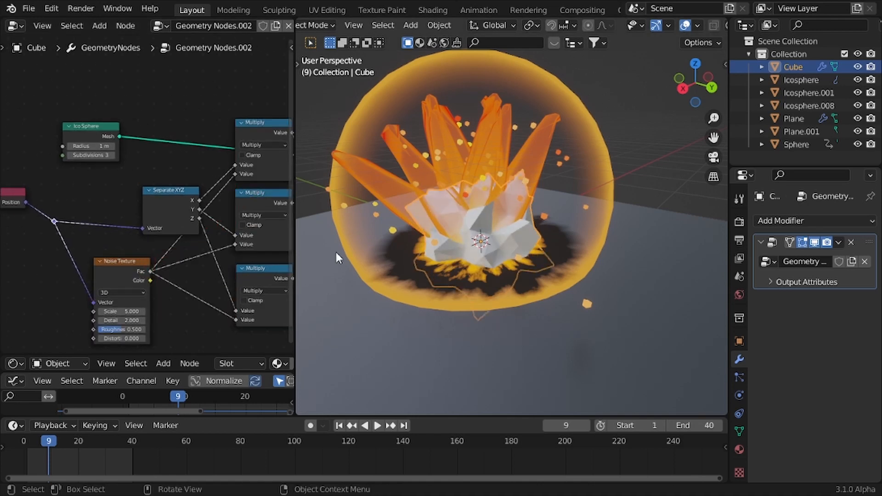
# Try to move the deformed sphere freely away from the explosion and clear its location.
pyautogui.scroll(-2, 395, 248)
pyautogui.moveTo(478, 243)
pyautogui.mouseDown(button='middle')
pyautogui.moveTo(557, 235)
pyautogui.moveTo(467, 235)
pyautogui.mouseUp(button='middle')
pyautogui.scroll(-5, 468, 235)
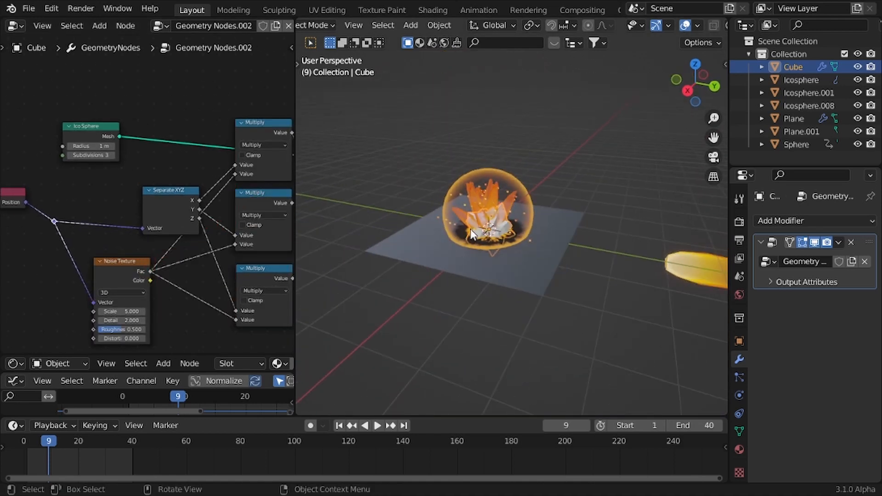
pyautogui.scroll(3, 475, 230)
pyautogui.press('g')
pyautogui.click(642, 165)
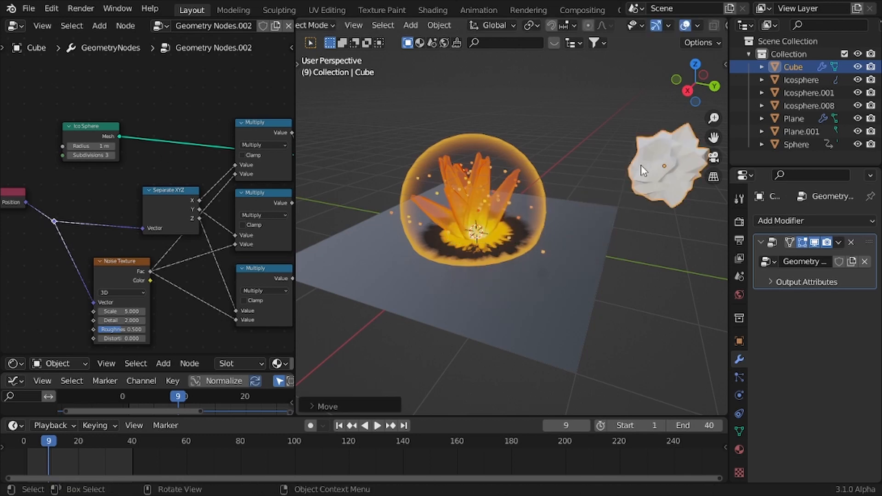
pyautogui.hotkey('alt', 'g')
# Move the deformed sphere along Y away from the explosion and raise it along Z.
pyautogui.scroll(-2, 460, 241)
pyautogui.press('g')
pyautogui.press('x')
pyautogui.press('y')
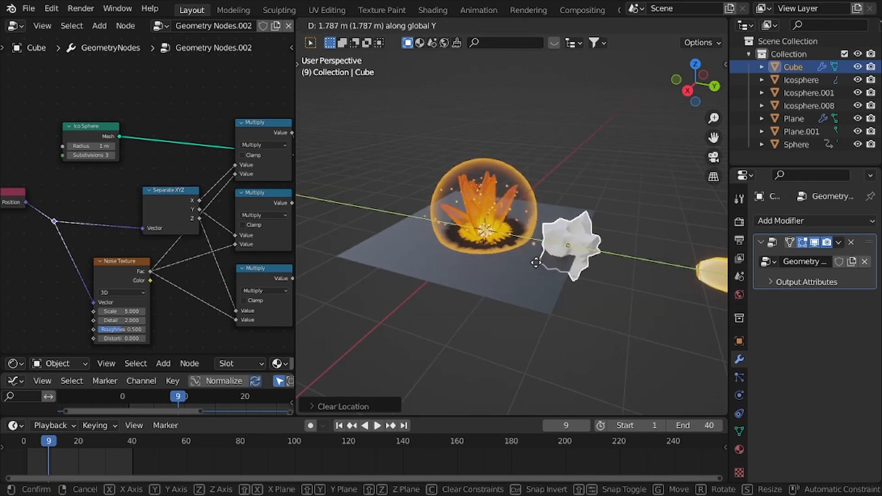
pyautogui.click(562, 270)
pyautogui.press('g')
pyautogui.press('z')
pyautogui.click(580, 240)
pyautogui.press('KP_Decimal')
pyautogui.moveTo(549, 235); pyautogui.dragTo(529, 231, button='middle')
pyautogui.scroll(-3, 493, 222)
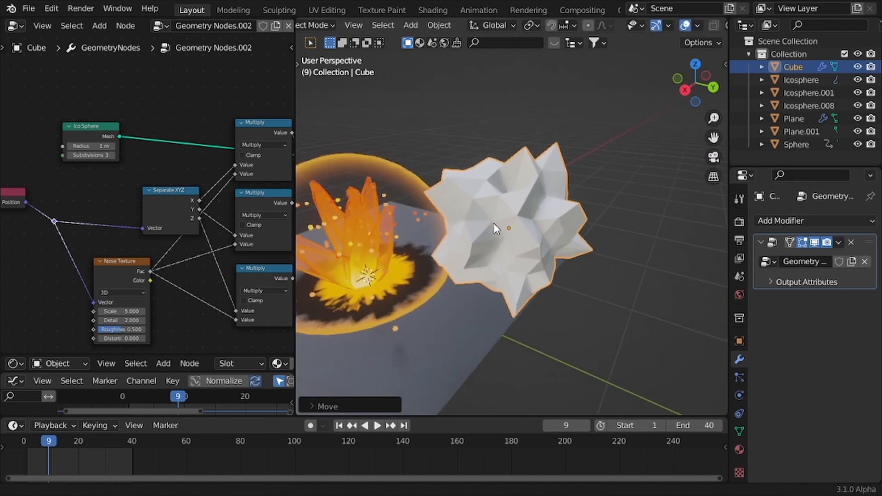
# Set the Ico Sphere's subdivisions to 4 and shift its node closer to the Multiply nodes.
pyautogui.click(115, 154)
pyautogui.click(115, 154)
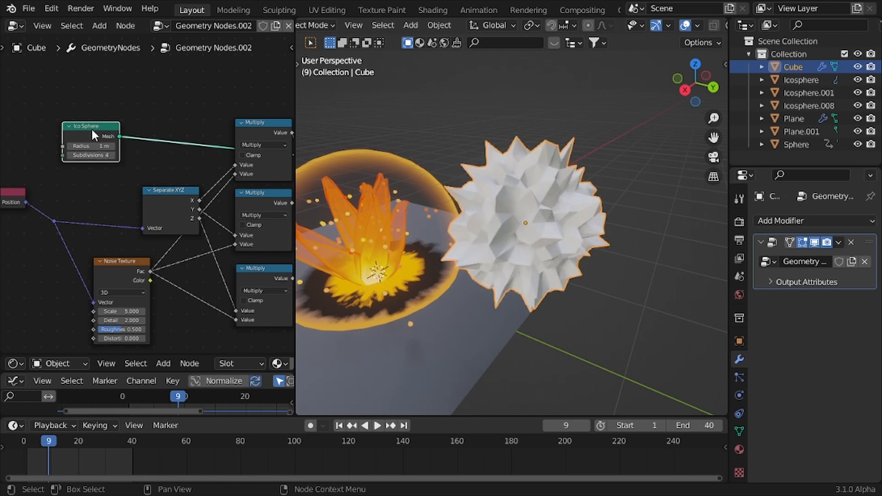
pyautogui.moveTo(91, 127); pyautogui.dragTo(133, 120)
# Set the Noise Texture's Scale to 0.8.
pyautogui.moveTo(118, 222); pyautogui.dragTo(171, 160, button='middle')
pyautogui.scroll(4, 171, 160)
pyautogui.moveTo(186, 283)
pyautogui.mouseDown()
pyautogui.moveTo(230, 283)
pyautogui.moveTo(92, 283)
pyautogui.moveTo(197, 283)
pyautogui.mouseUp()
pyautogui.scroll(-3, 186, 221)
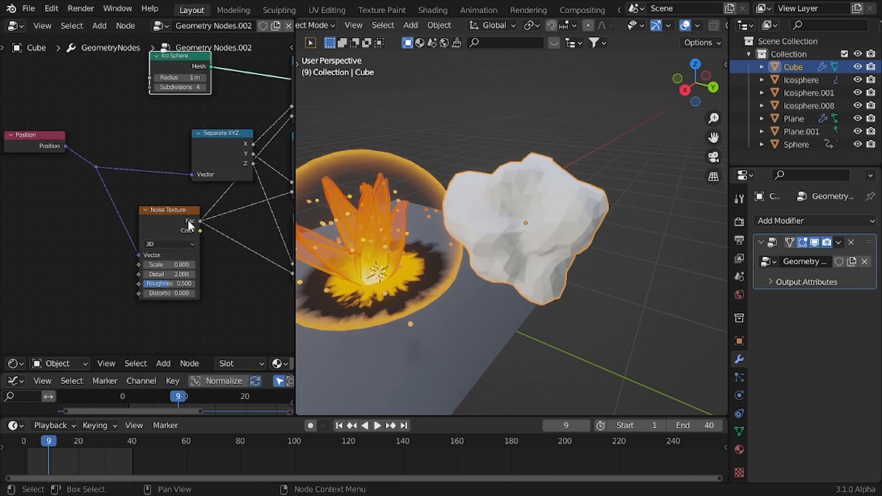
# Move the Noise Texture away from the Multiply nodes and add a reroute on its Fac links.
pyautogui.moveTo(184, 211); pyautogui.dragTo(144, 209)
pyautogui.hotkey('shift', 'a')
pyautogui.scroll(-2, 212, 233)
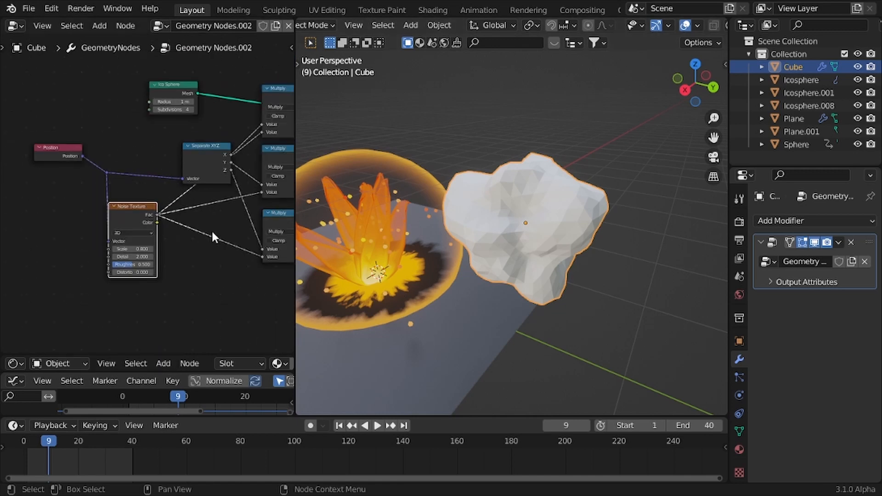
pyautogui.keyDown('shift'); pyautogui.moveTo(196, 236); pyautogui.dragTo(195, 236, button='right'); pyautogui.keyUp('shift')
pyautogui.scroll(-2, 183, 243)
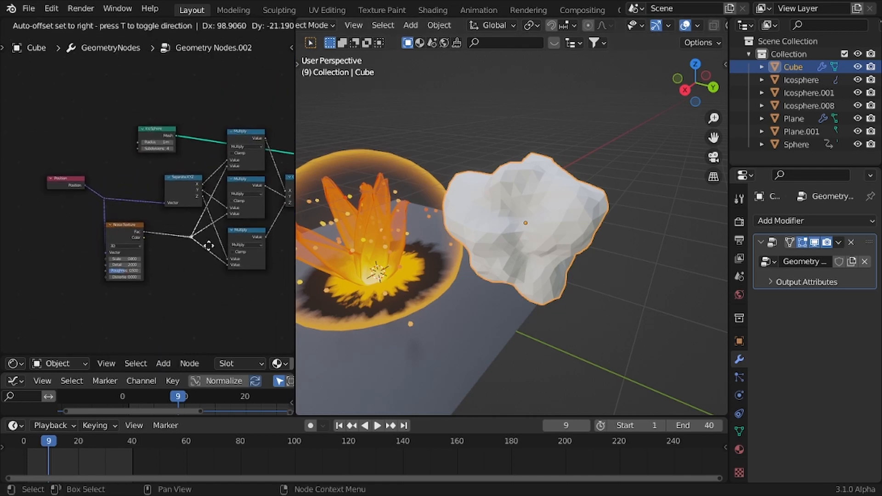
pyautogui.scroll(5, 194, 239)
# Insert an RGB Curves node between the Noise Texture's Fac output and the reroute.
pyautogui.hotkey('shift', 'a')
pyautogui.click(173, 245)
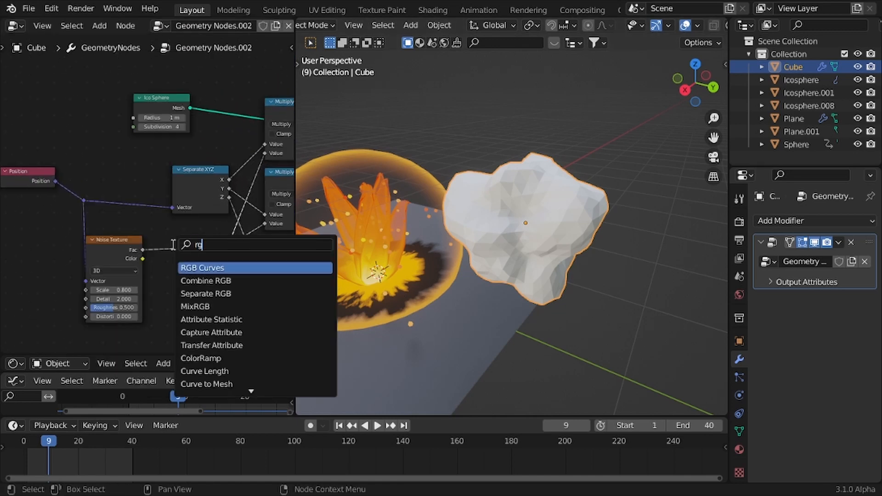
pyautogui.press('Return')
pyautogui.click(167, 234)
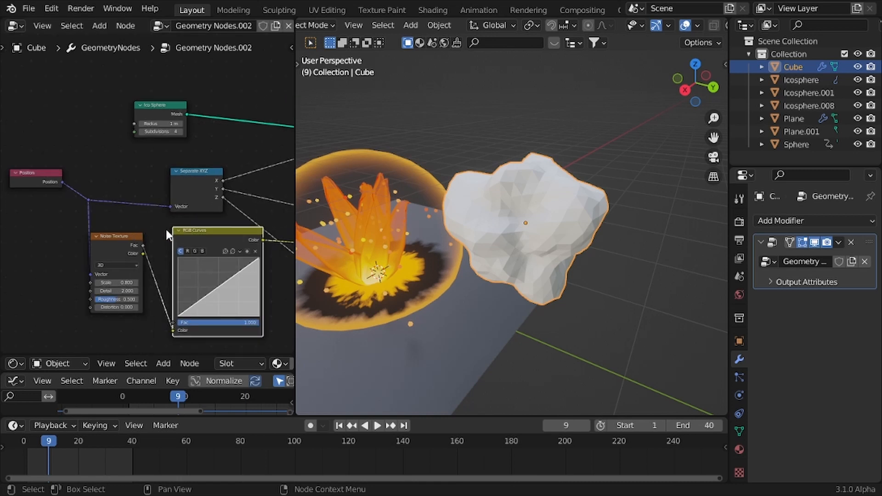
pyautogui.scroll(2, 167, 235)
# Shape the RGB curve with a raised point near X 0.55, Y 0.83 and its lower end at about X 0.28, Y 0.
pyautogui.click(221, 278)
pyautogui.moveTo(204, 259); pyautogui.dragTo(205, 254)
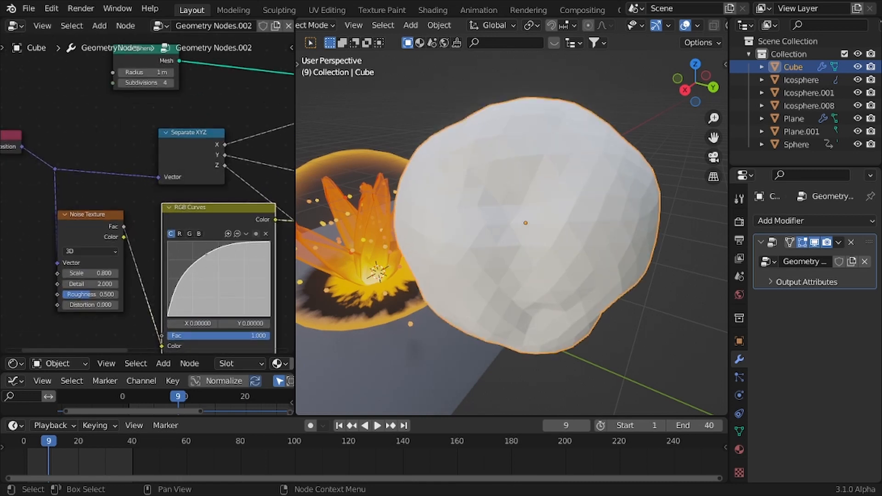
pyautogui.moveTo(178, 316); pyautogui.dragTo(196, 316)
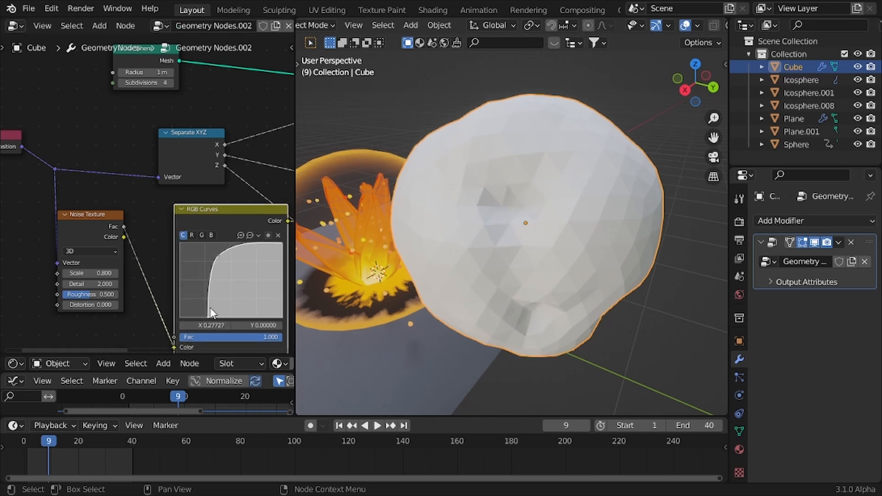
pyautogui.moveTo(222, 265); pyautogui.dragTo(156, 250, button='middle')
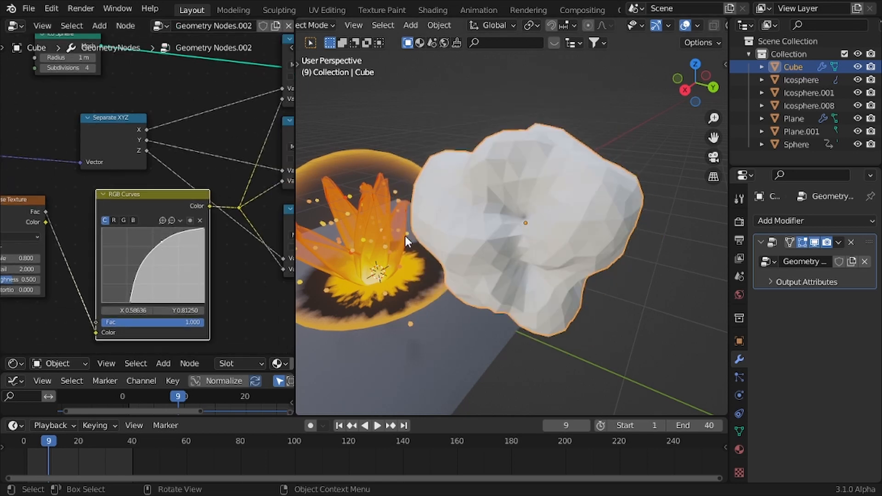
# Sketch scalloped annotation strokes around the deformed sphere, undo them and return to the selection tool.
pyautogui.moveTo(526, 222); pyautogui.dragTo(412, 186, button='middle')
pyautogui.press('t')
pyautogui.click(314, 211)
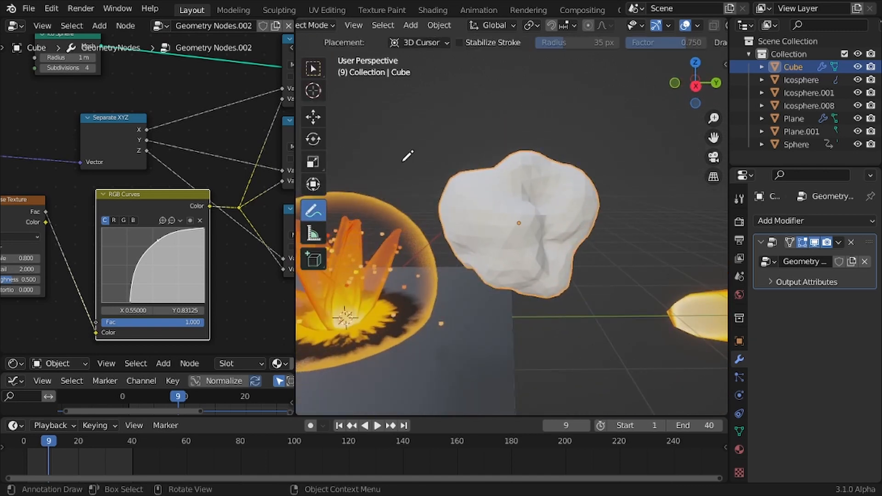
pyautogui.moveTo(401, 161); pyautogui.dragTo(488, 145)
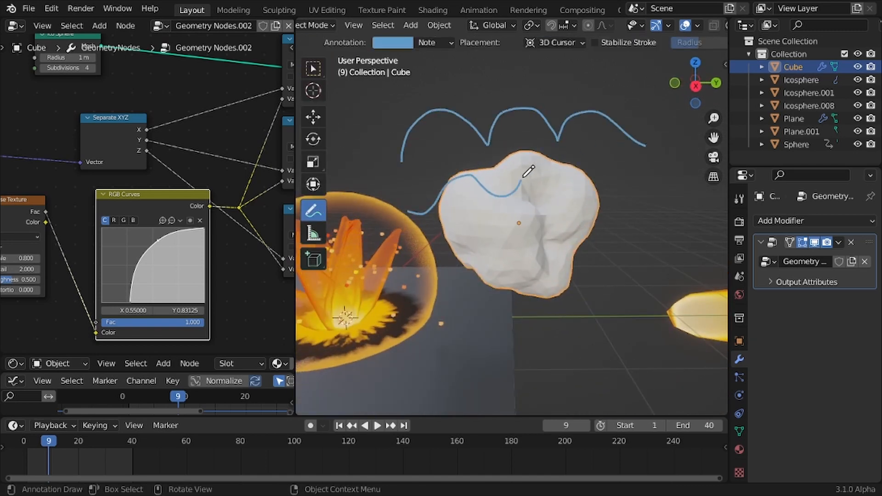
pyautogui.hotkey('ctrl', 'z')
pyautogui.hotkey('ctrl', 'z')
pyautogui.moveTo(548, 165)
pyautogui.mouseDown(button='middle')
pyautogui.moveTo(480, 157)
pyautogui.moveTo(504, 166)
pyautogui.mouseUp(button='middle')
pyautogui.press('w')
# Insert a MixRGB node between the Combine XYZ and Set Position nodes.
pyautogui.scroll(-4, 213, 223)
pyautogui.moveTo(183, 205); pyautogui.dragTo(207, 192, button='middle')
pyautogui.scroll(-2, 88, 208)
pyautogui.scroll(-3, 146, 202)
pyautogui.moveTo(142, 198); pyautogui.dragTo(66, 216, button='middle')
pyautogui.hotkey('shift', 'a')
pyautogui.write('s')
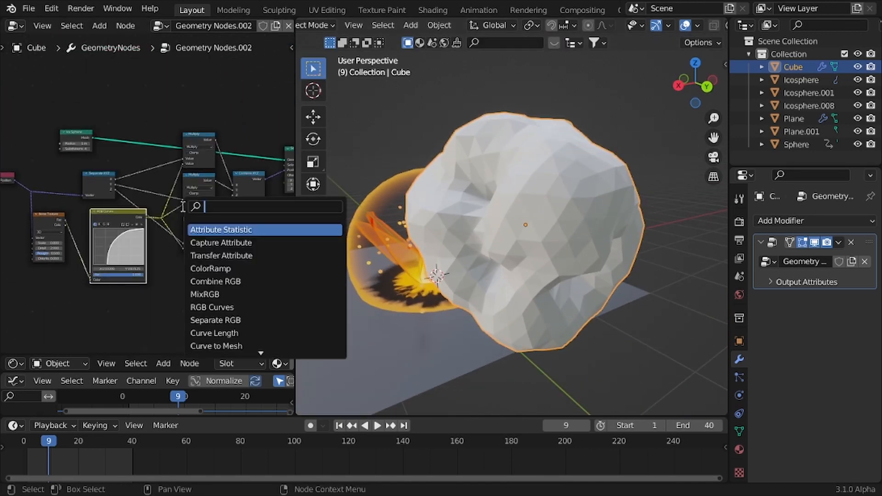
pyautogui.write('mix')
pyautogui.press('Return')
pyautogui.click(266, 172)
# Connect the original Position output to the Mix node and move the link from Fac to Color2.
pyautogui.scroll(-3, 148, 191)
pyautogui.moveTo(95, 190); pyautogui.dragTo(45, 201, button='middle')
pyautogui.scroll(3, 45, 202)
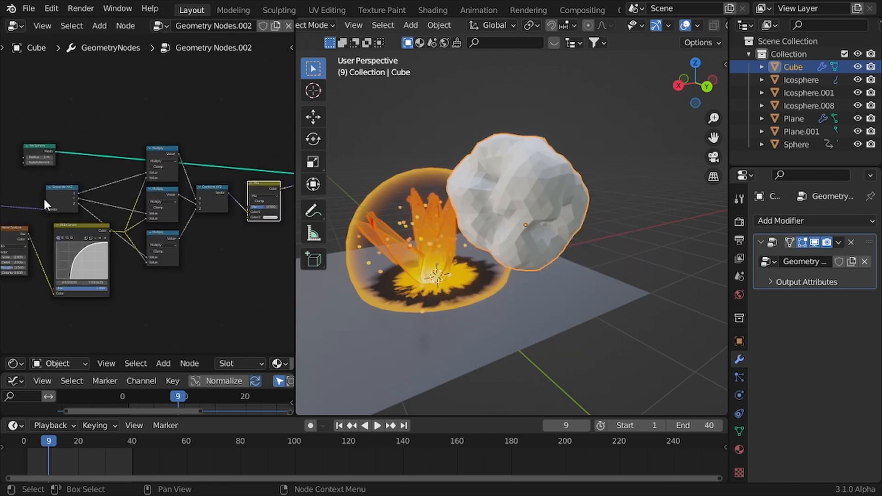
pyautogui.scroll(-4, 45, 201)
pyautogui.keyDown('alt'); pyautogui.moveTo(37, 193); pyautogui.dragTo(227, 211, button='right'); pyautogui.keyUp('alt')
pyautogui.moveTo(242, 226); pyautogui.dragTo(195, 230, button='middle')
pyautogui.scroll(8, 195, 231)
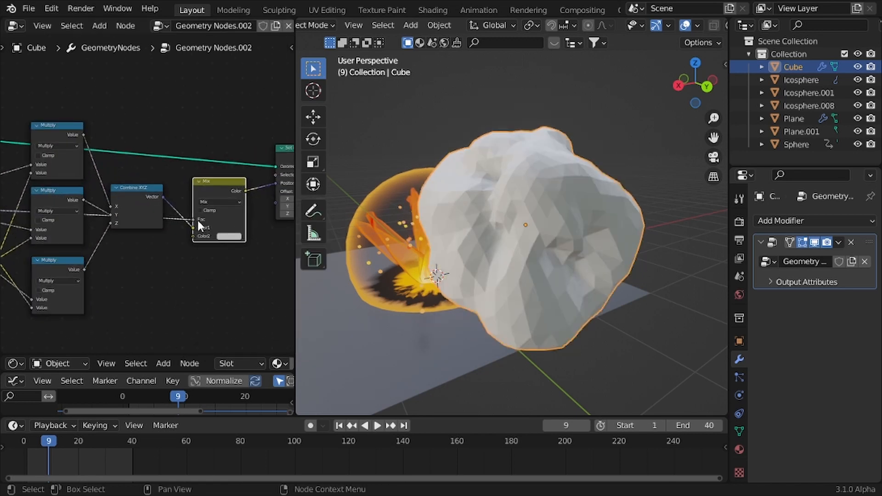
pyautogui.moveTo(194, 234); pyautogui.dragTo(204, 219)
pyautogui.scroll(-3, 194, 223)
pyautogui.moveTo(245, 215); pyautogui.dragTo(150, 218, button='middle')
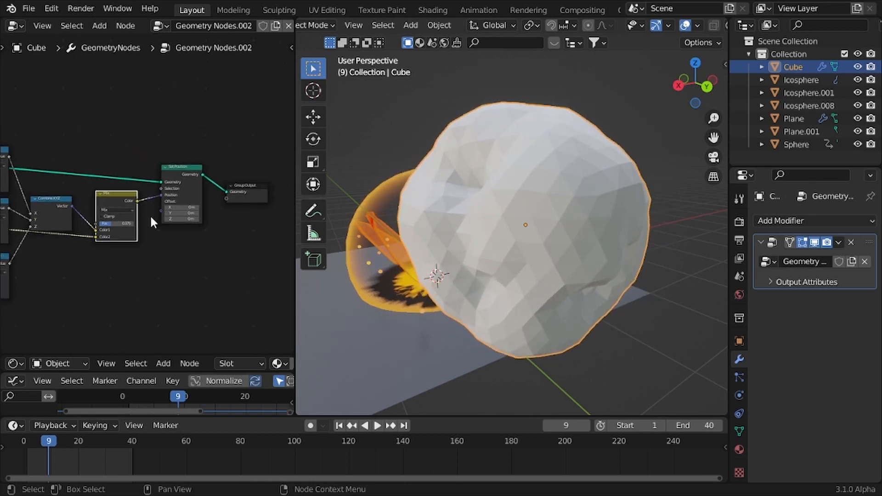
# Insert a Set Shade Smooth node between the Set Position and Group Output nodes.
pyautogui.moveTo(224, 185); pyautogui.dragTo(139, 212, button='middle')
pyautogui.scroll(2, 139, 213)
pyautogui.hotkey('shift', 'a')
pyautogui.press('s')
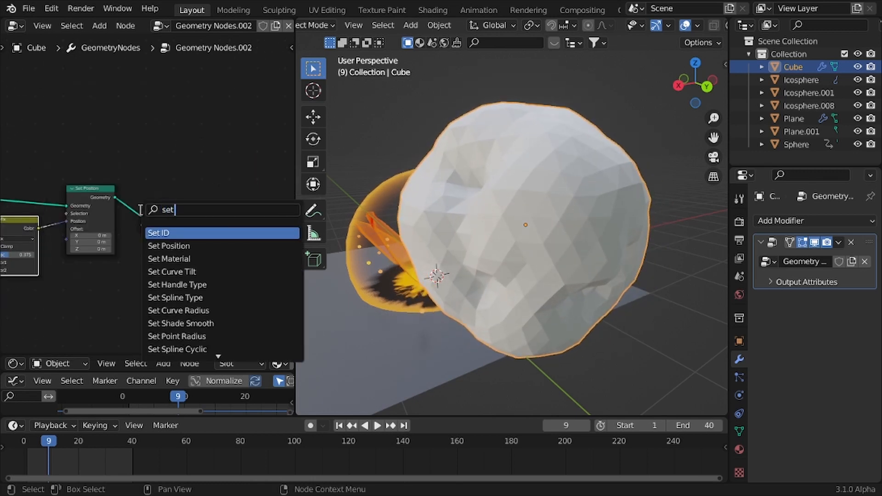
pyautogui.write('et shad')
pyautogui.press('Return')
pyautogui.click(140, 210)
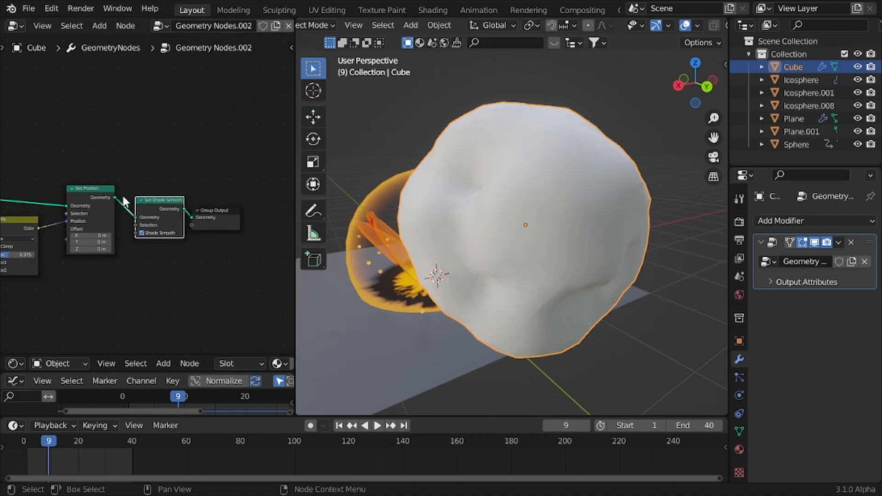
# Set the Mix node's factor to 0.392 to soften the noise deformation of the sphere.
pyautogui.scroll(1, 102, 196)
pyautogui.moveTo(102, 199); pyautogui.dragTo(194, 194, button='middle')
pyautogui.scroll(2, 194, 194)
pyautogui.moveTo(76, 277)
pyautogui.mouseDown()
pyautogui.moveTo(114, 277)
pyautogui.moveTo(72, 277)
pyautogui.mouseUp()
pyautogui.moveTo(404, 207); pyautogui.dragTo(470, 206, button='middle')
pyautogui.moveTo(68, 278); pyautogui.dragTo(51, 279)
# Clear the Cube object's location so the deformed puff sits at the world origin inside the explosion.
pyautogui.scroll(-2, 103, 177)
pyautogui.scroll(-1, 105, 185)
pyautogui.moveTo(452, 234); pyautogui.dragTo(464, 206, button='middle')
pyautogui.scroll(-1, 464, 205)
pyautogui.hotkey('alt', 'shift', 'z')
pyautogui.hotkey('alt', 'g')
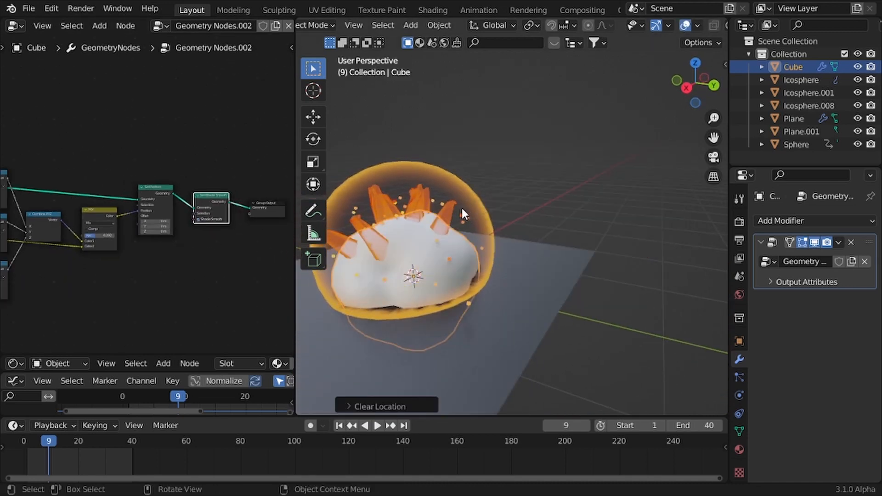
pyautogui.keyDown('shift'); pyautogui.moveTo(476, 248); pyautogui.dragTo(553, 244, button='middle'); pyautogui.keyUp('shift')
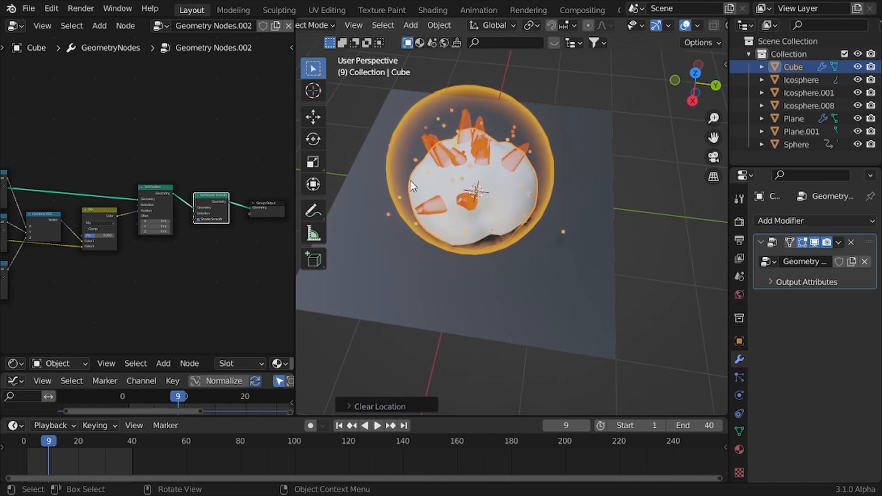
pyautogui.scroll(2, 411, 186)
pyautogui.moveTo(412, 186); pyautogui.dragTo(555, 177, button='middle')
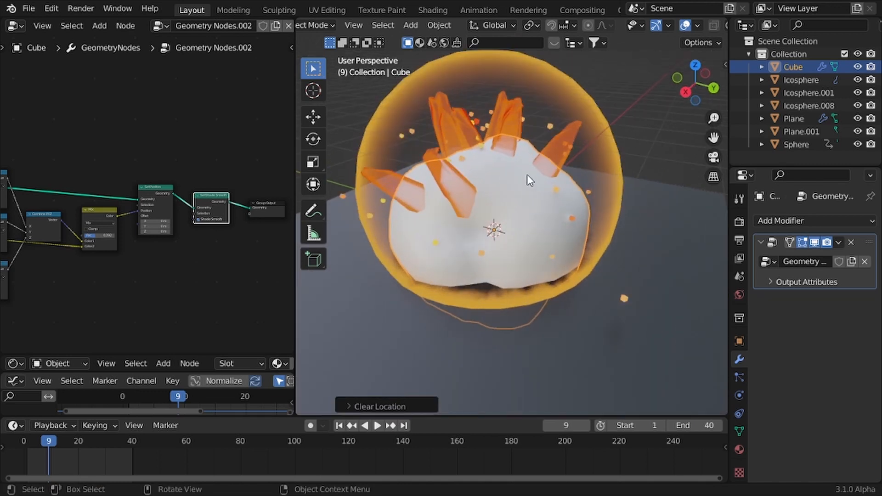
pyautogui.scroll(1, 500, 212)
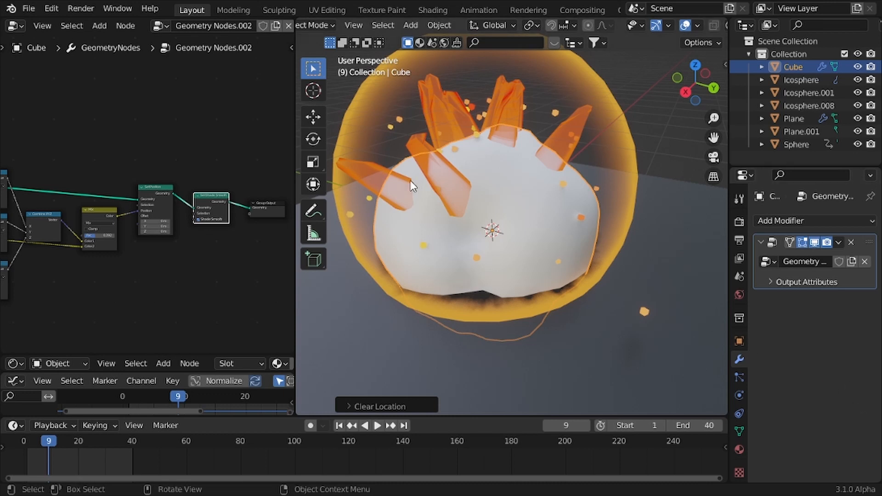
pyautogui.moveTo(411, 181); pyautogui.dragTo(415, 172, button='middle')
pyautogui.scroll(2, 410, 176)
pyautogui.scroll(-2, 87, 161)
# Add a Mesh Circle node above the existing node chain and connect its Mesh output to the Group Output's Geometry input.
pyautogui.moveTo(88, 161); pyautogui.dragTo(135, 197, button='middle')
pyautogui.scroll(-3, 135, 158)
pyautogui.moveTo(135, 159)
pyautogui.mouseDown(button='middle')
pyautogui.moveTo(160, 170)
pyautogui.moveTo(132, 176)
pyautogui.mouseUp(button='middle')
pyautogui.scroll(3, 132, 176)
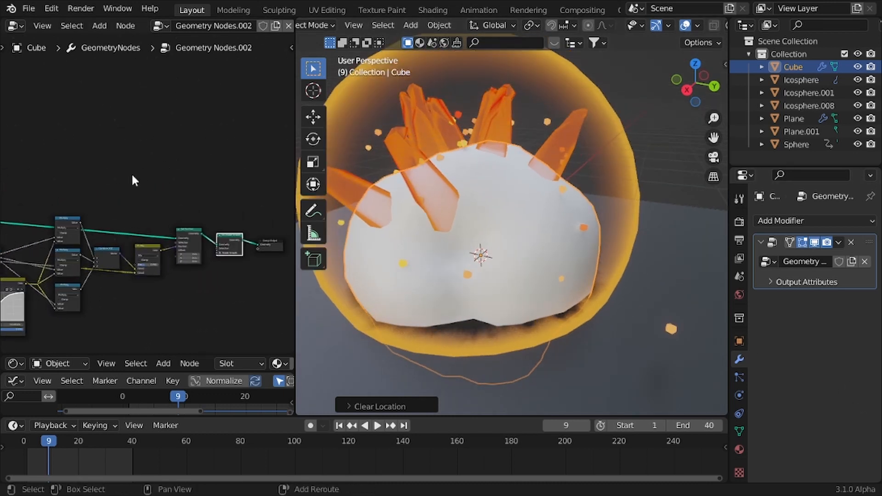
pyautogui.hotkey('shift', 'a')
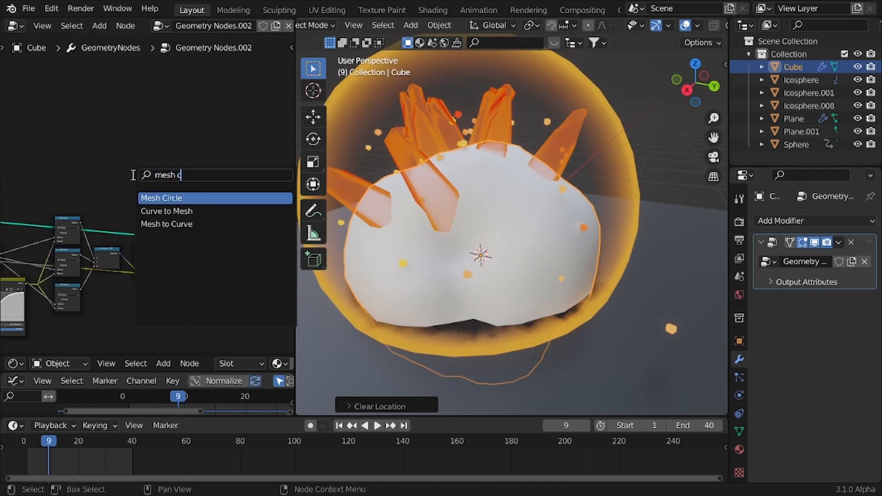
pyautogui.press('Return')
pyautogui.scroll(4, 175, 183)
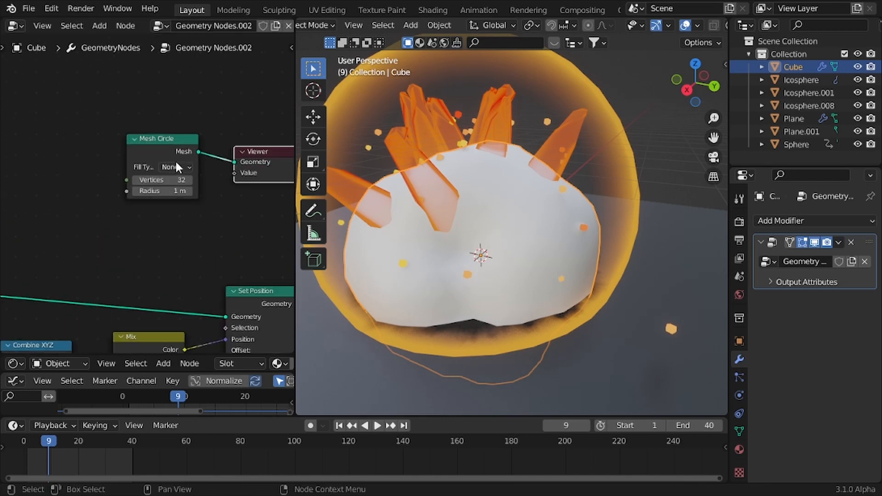
pyautogui.scroll(-2, 175, 159)
pyautogui.moveTo(143, 184); pyautogui.dragTo(86, 164, button='middle')
pyautogui.scroll(2, 81, 161)
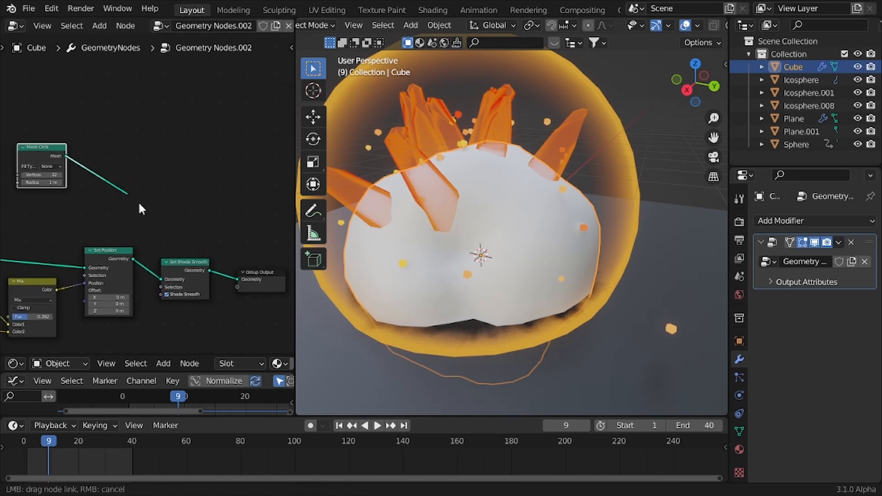
pyautogui.moveTo(139, 205); pyautogui.dragTo(237, 279)
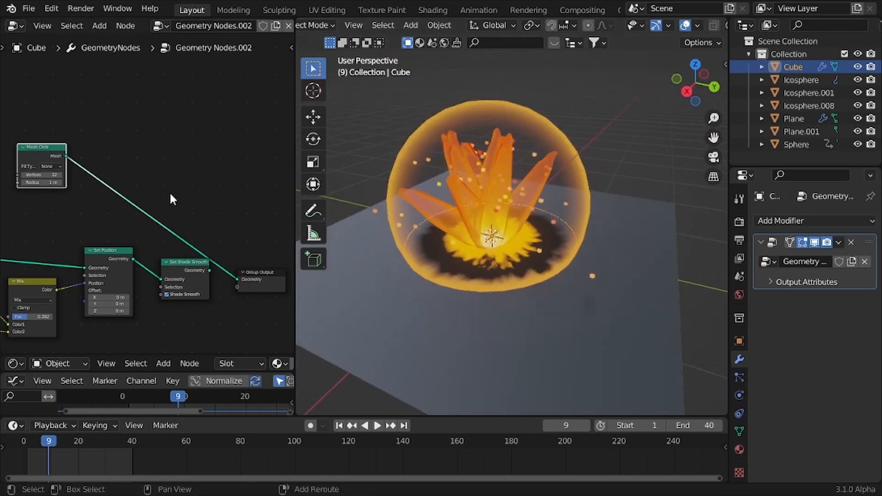
# Insert a Transform node between the Mesh Circle and Group Output nodes.
pyautogui.hotkey('shift', 'a')
pyautogui.write('trans')
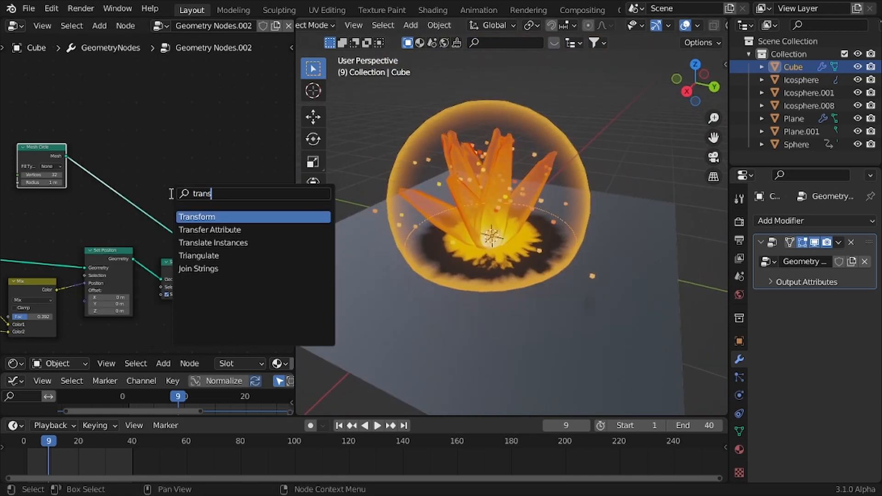
pyautogui.press('Return')
pyautogui.click(115, 134)
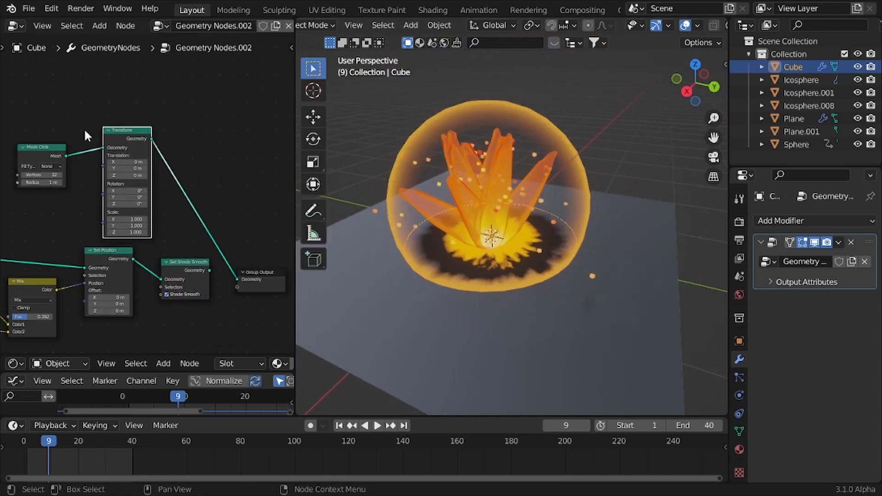
# Set the circle's Transform node to a Z translation of 0.35 m and a scale of 1.4 on all axes.
pyautogui.scroll(3, 126, 225)
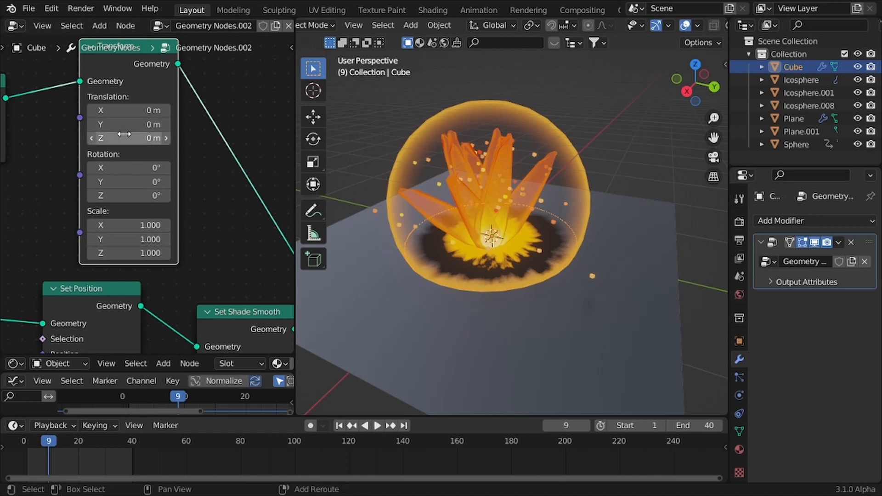
pyautogui.moveTo(117, 222); pyautogui.dragTo(138, 222)
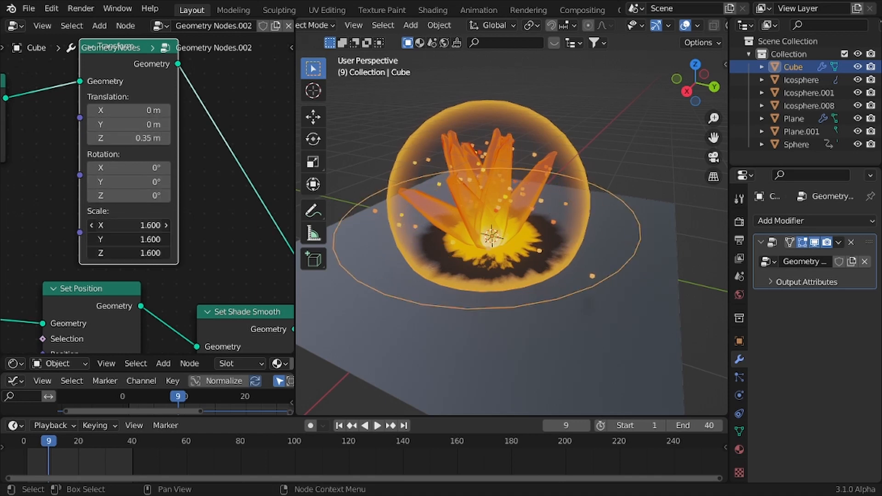
pyautogui.scroll(-3, 391, 161)
pyautogui.moveTo(391, 161); pyautogui.dragTo(370, 144, button='middle')
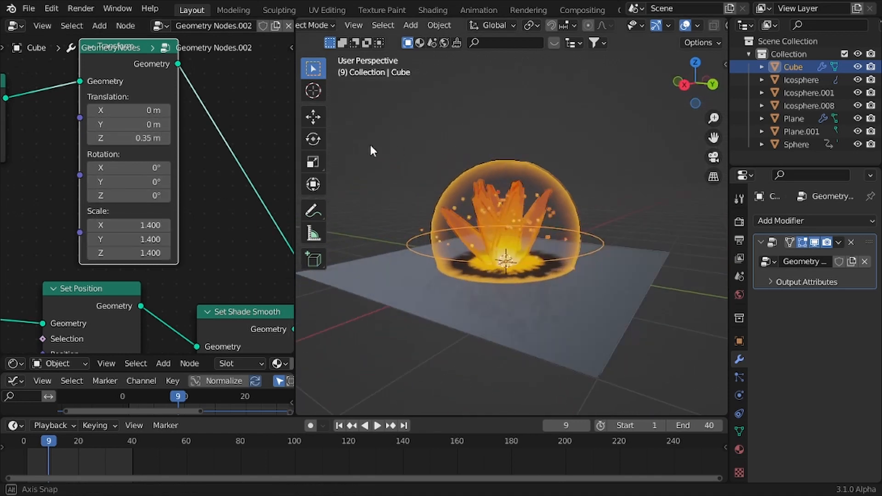
pyautogui.scroll(4, 367, 162)
pyautogui.scroll(-2, 165, 203)
# Insert an Instance on Points node between the circle's Transform node and the Group Output.
pyautogui.hotkey('shift', 'a')
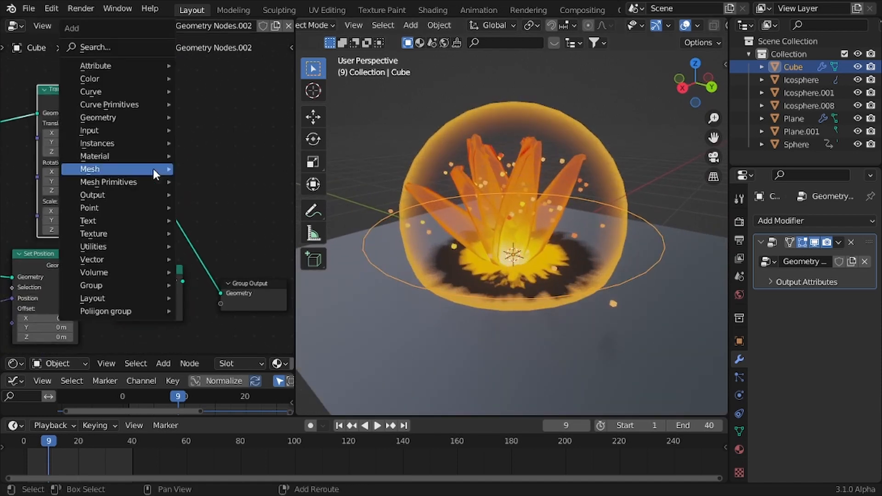
pyautogui.write('ins')
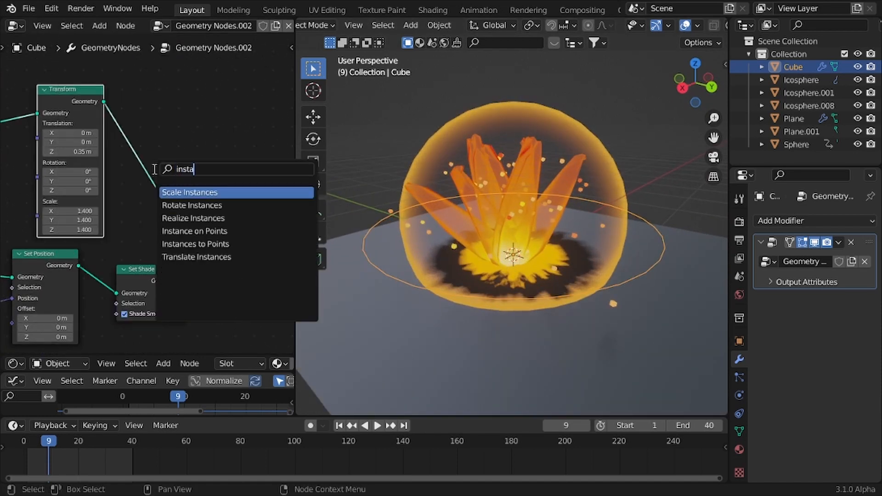
pyautogui.write('ta')
pyautogui.press('Down')
pyautogui.press('Down')
pyautogui.press('Down')
pyautogui.press('Return')
pyautogui.click(137, 138)
pyautogui.scroll(-3, 110, 161)
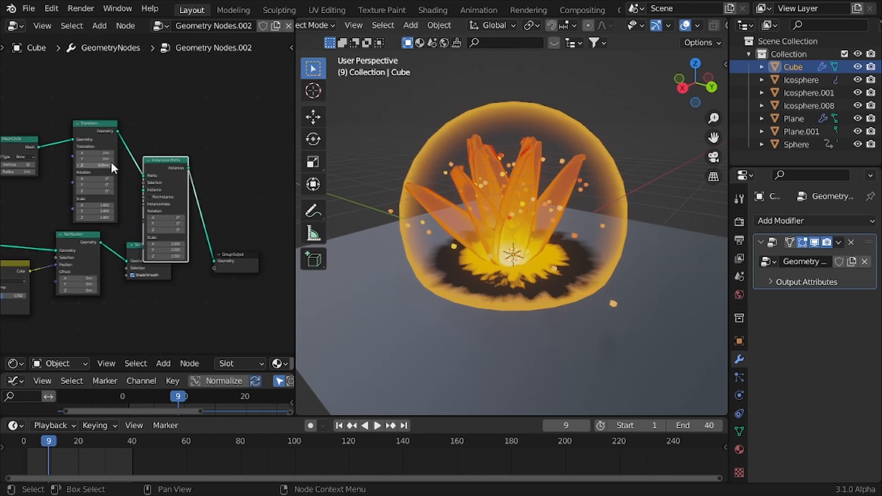
# Move the Instance on Points and Group Output nodes clear of the others and connect the Set Shade Smooth geometry to the Instance input.
pyautogui.moveTo(155, 121); pyautogui.dragTo(234, 241)
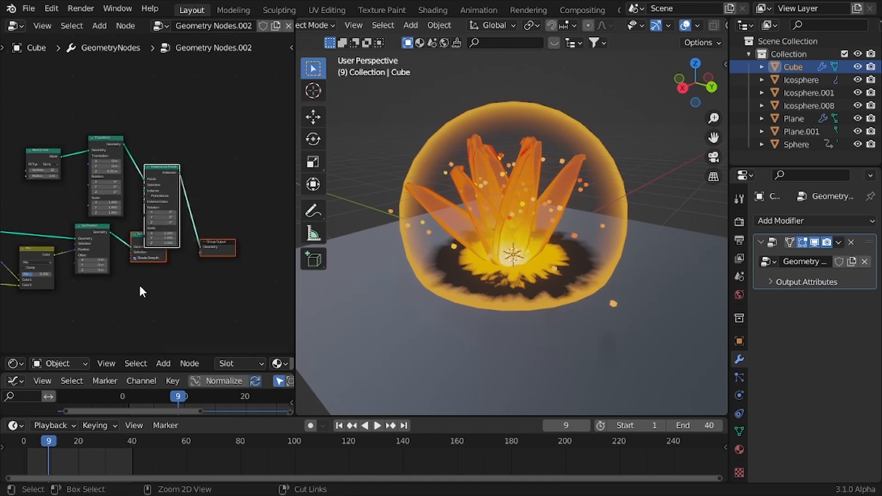
pyautogui.press('g')
pyautogui.click(172, 238)
pyautogui.scroll(3, 162, 242)
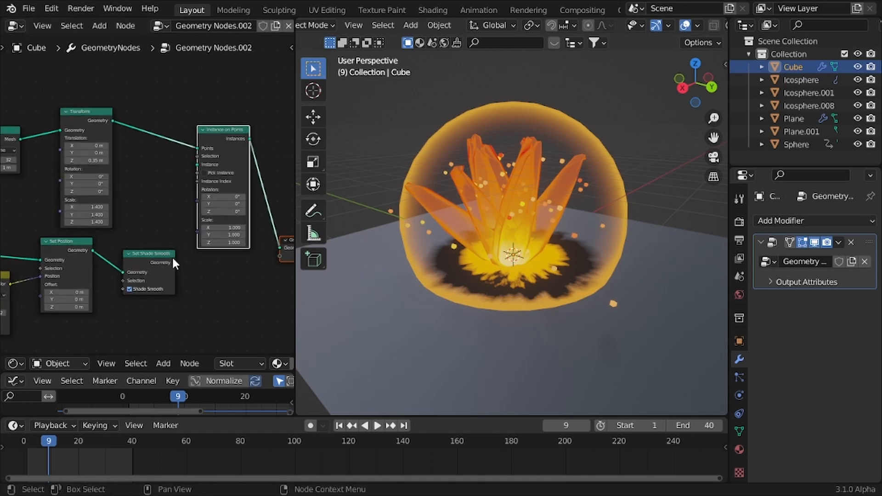
pyautogui.moveTo(175, 261); pyautogui.dragTo(202, 164)
pyautogui.scroll(-1, 211, 193)
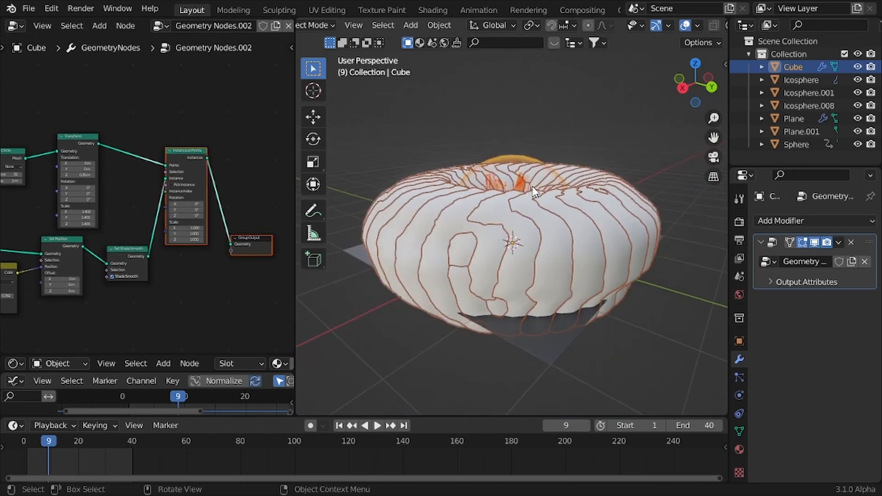
# Insert a Transform node between Set Shade Smooth and Instance on Points and set its scale to 0.5 on all axes.
pyautogui.moveTo(110, 231); pyautogui.dragTo(126, 217, button='middle')
pyautogui.scroll(3, 126, 218)
pyautogui.moveTo(155, 244); pyautogui.dragTo(138, 235)
pyautogui.hotkey('shift', 'a')
pyautogui.write('st')
pyautogui.press('Return')
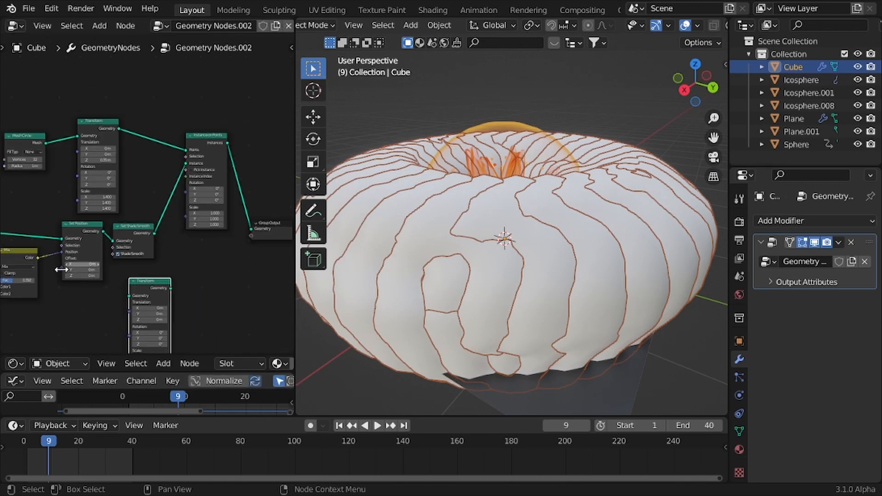
pyautogui.click(174, 149)
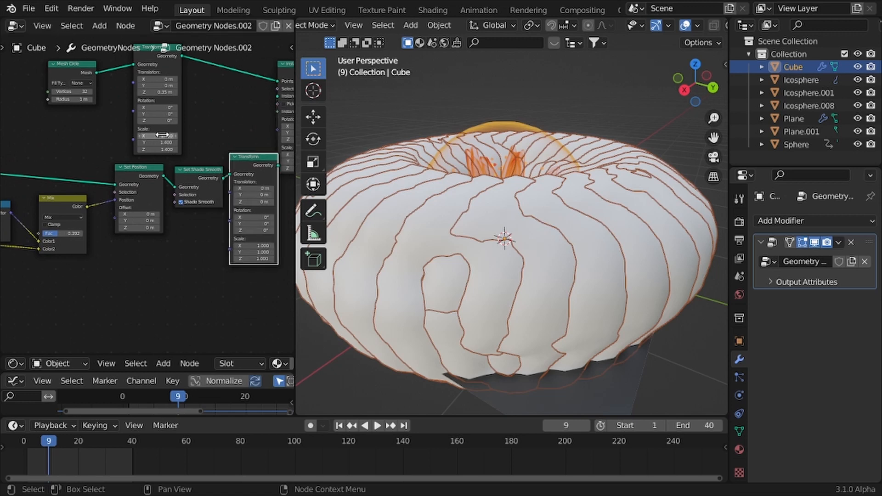
pyautogui.scroll(3, 168, 257)
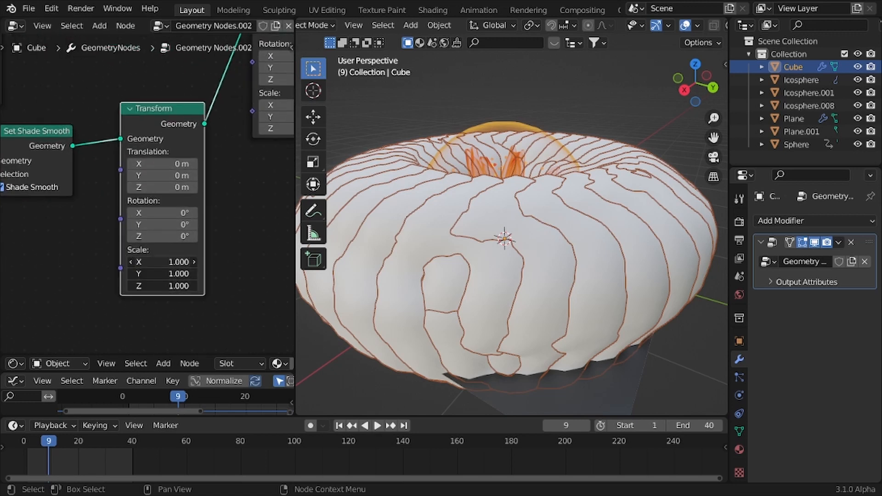
pyautogui.keyDown('ctrl'); pyautogui.moveTo(162, 274); pyautogui.dragTo(139, 274); pyautogui.keyUp('ctrl')
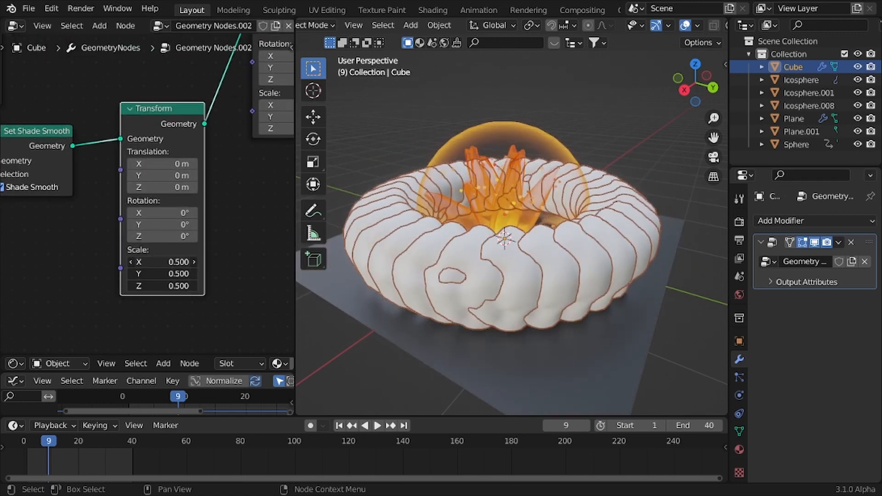
# Set the Mesh Circle node's vertex count to 14.
pyautogui.scroll(-3, 94, 113)
pyautogui.moveTo(94, 99); pyautogui.dragTo(271, 223, button='middle')
pyautogui.scroll(2, 206, 166)
pyautogui.scroll(-1, 206, 167)
pyautogui.moveTo(73, 141); pyautogui.dragTo(146, 166, button='middle')
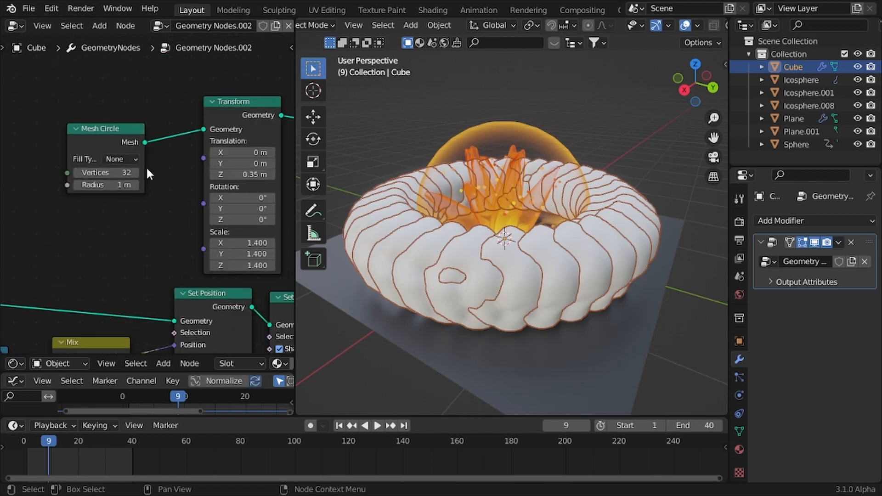
pyautogui.click(117, 176)
pyautogui.write('14')
pyautogui.press('Return')
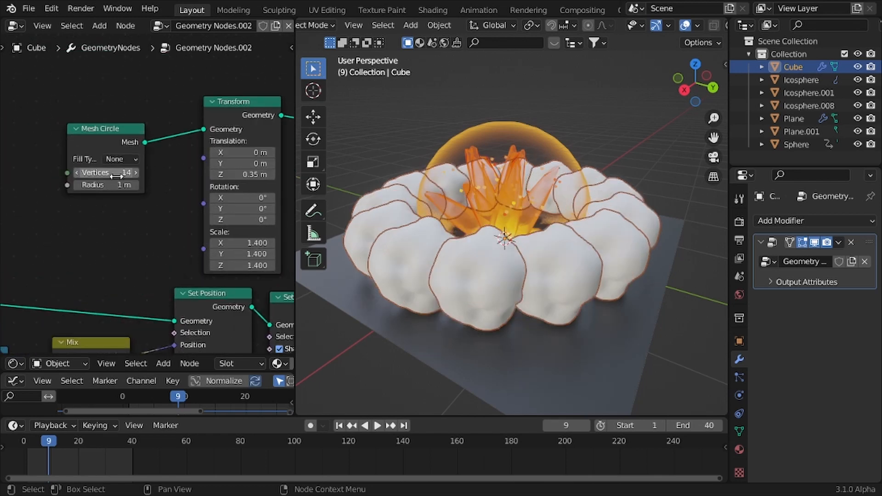
# Reduce the circle's Transform scale to 1.04 on all axes to tighten the ring of puffs.
pyautogui.moveTo(169, 190); pyautogui.dragTo(132, 177, button='middle')
pyautogui.scroll(2, 137, 173)
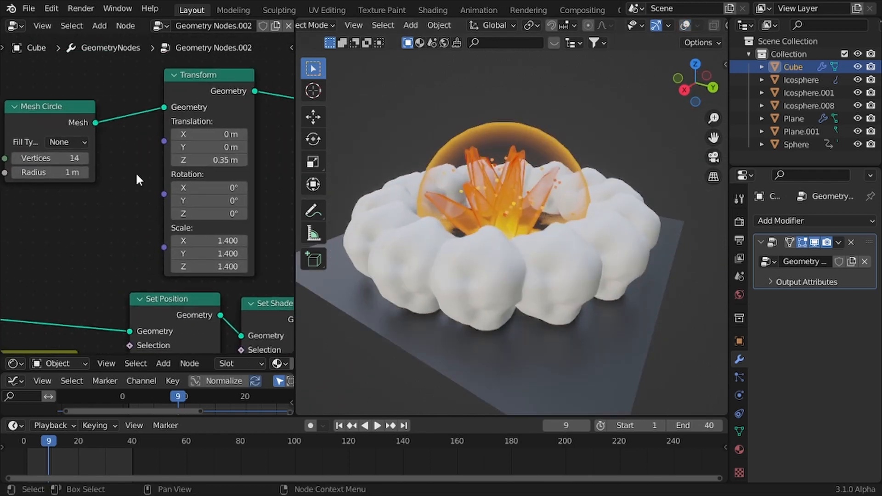
pyautogui.moveTo(245, 249); pyautogui.dragTo(228, 278)
pyautogui.scroll(-3, 563, 193)
pyautogui.moveTo(563, 193); pyautogui.dragTo(512, 196, button='middle')
# Lower the Mesh Circle node's vertex count to 12.
pyautogui.scroll(2, 512, 196)
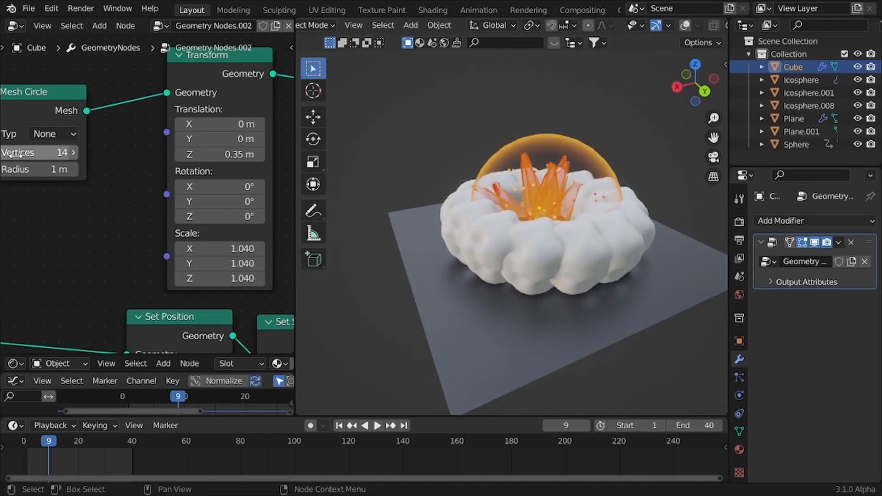
pyautogui.moveTo(54, 169); pyautogui.dragTo(134, 171, button='middle')
pyautogui.click(75, 155)
pyautogui.click(75, 155)
pyautogui.scroll(-2, 154, 171)
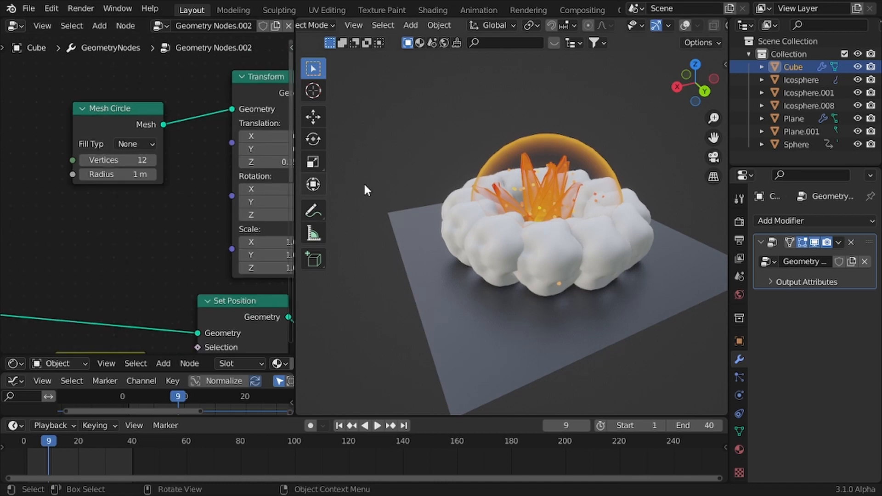
# Set the scale of the Transform node after Set Shade Smooth to 0.46 on all axes and hide the viewport overlays.
pyautogui.hotkey('shift', 'alt', 'z')
pyautogui.scroll(-4, 120, 168)
pyautogui.moveTo(287, 287); pyautogui.dragTo(138, 183, button='middle')
pyautogui.scroll(6, 154, 189)
pyautogui.moveTo(246, 281); pyautogui.dragTo(197, 239, button='middle')
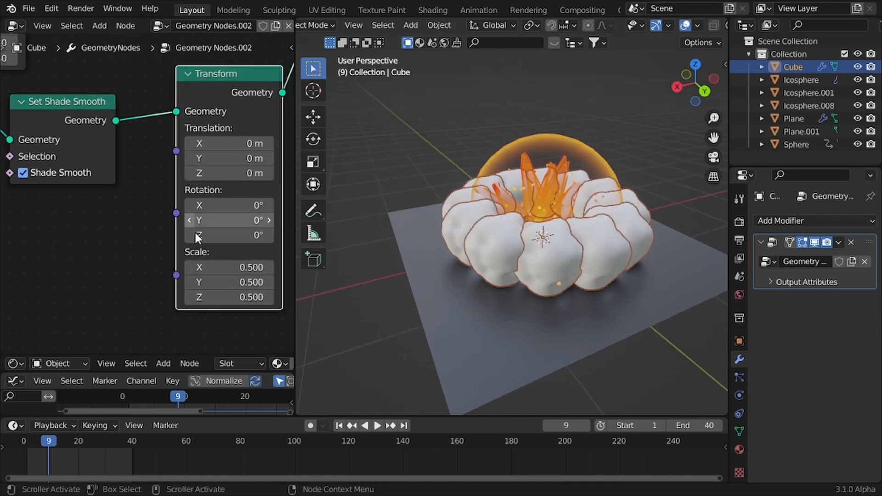
pyautogui.moveTo(227, 267); pyautogui.dragTo(225, 297)
pyautogui.hotkey('shift', 'alt', 'z')
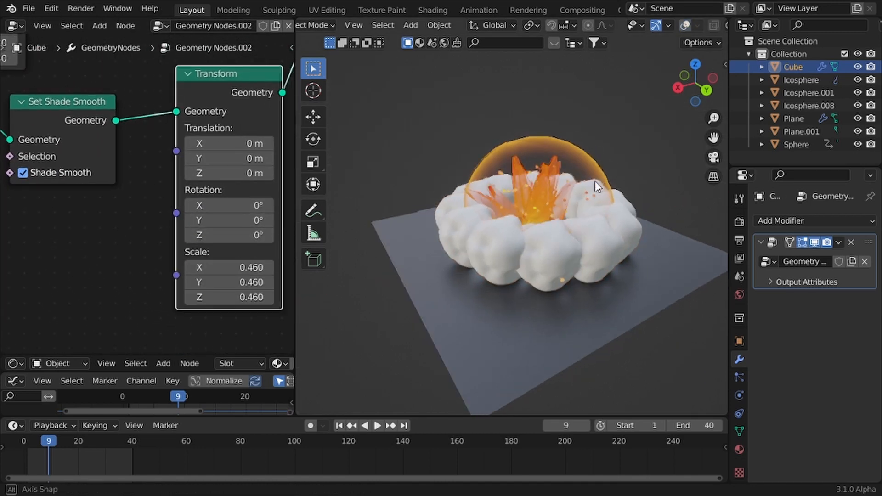
# Examine the ring of smoke puffs around the explosion from several angles and distances.
pyautogui.scroll(3, 600, 179)
pyautogui.moveTo(594, 181); pyautogui.dragTo(616, 239, button='middle')
pyautogui.scroll(-3, 505, 226)
pyautogui.moveTo(504, 227); pyautogui.dragTo(487, 158, button='middle')
pyautogui.scroll(3, 470, 208)
pyautogui.scroll(-2, 415, 216)
pyautogui.moveTo(415, 216); pyautogui.dragTo(482, 210, button='middle')
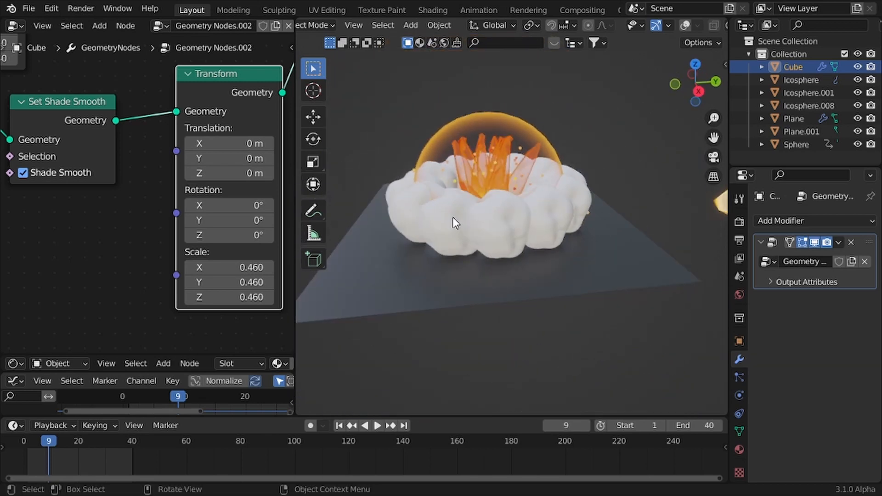
pyautogui.moveTo(627, 159); pyautogui.dragTo(577, 167, button='middle')
pyautogui.scroll(1, 577, 167)
pyautogui.scroll(-3, 211, 223)
pyautogui.moveTo(257, 147); pyautogui.dragTo(141, 193, button='middle')
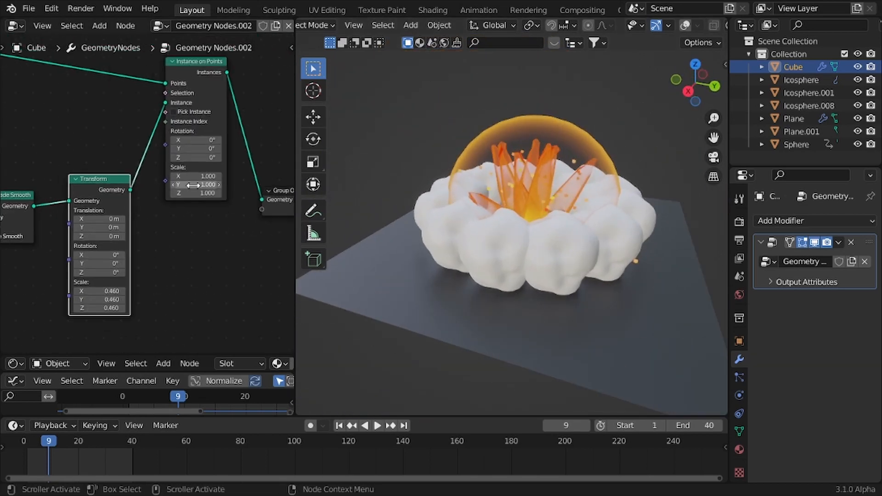
# Move the Instance on Points and Group Output nodes further along to make room before them.
pyautogui.scroll(-3, 193, 185)
pyautogui.moveTo(193, 184); pyautogui.dragTo(106, 204, button='middle')
pyautogui.moveTo(119, 75); pyautogui.dragTo(224, 283)
pyautogui.press('g')
pyautogui.click(275, 243)
# Add a float Random Value node and link its value to the Rotation input of Instance on Points.
pyautogui.moveTo(124, 197); pyautogui.dragTo(140, 210, button='middle')
pyautogui.hotkey('shift', 'a')
pyautogui.click(174, 225)
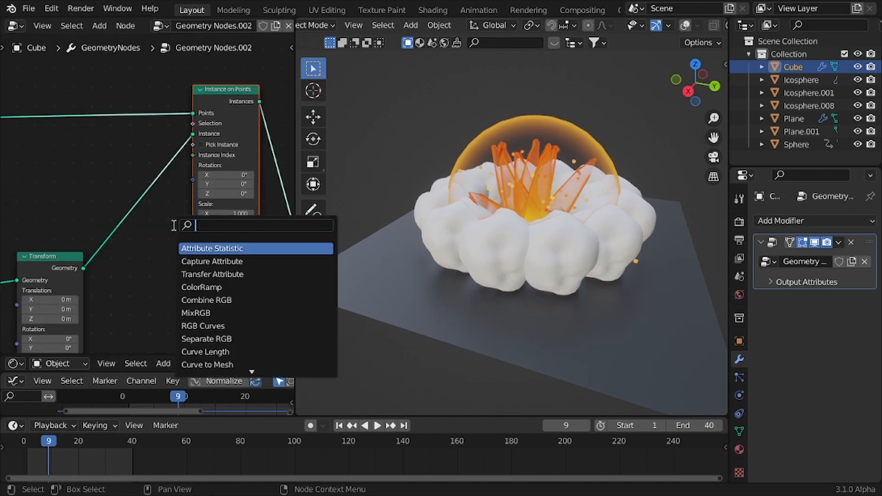
pyautogui.write('rando')
pyautogui.press('Return')
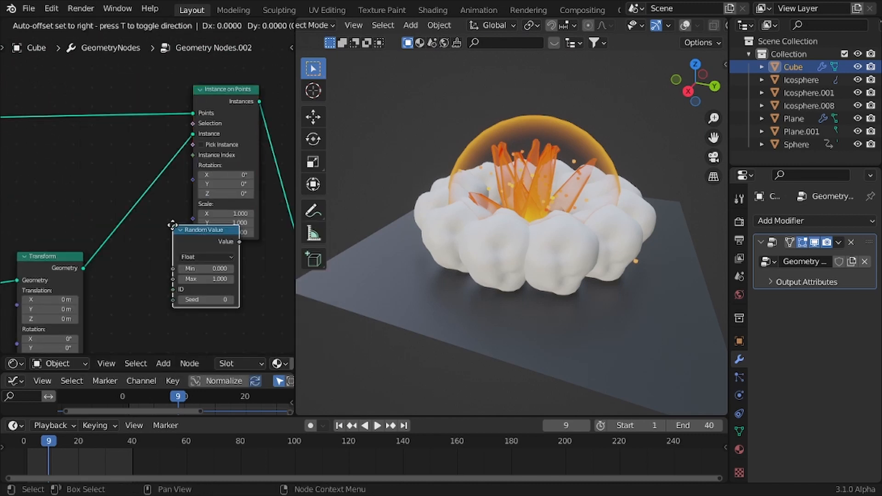
pyautogui.click(90, 161)
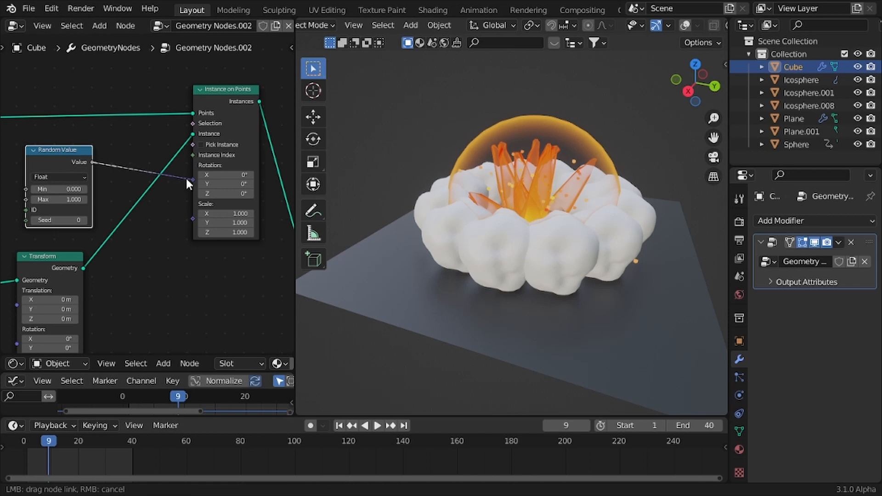
pyautogui.moveTo(187, 180); pyautogui.dragTo(192, 182)
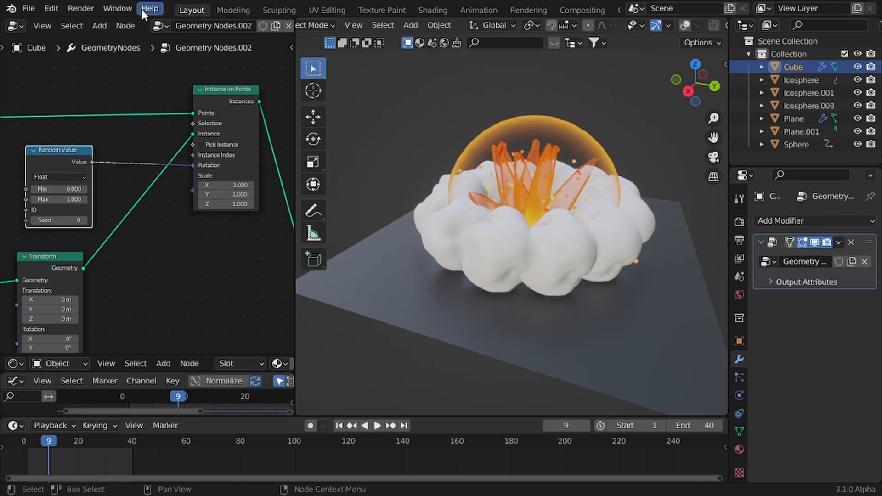
# Set the rotation Random Value node's maximum to 4100 to vary the puffs' orientation.
pyautogui.scroll(7, 41, 133)
pyautogui.moveTo(85, 155); pyautogui.dragTo(166, 140, button='middle')
pyautogui.scroll(-3, 158, 133)
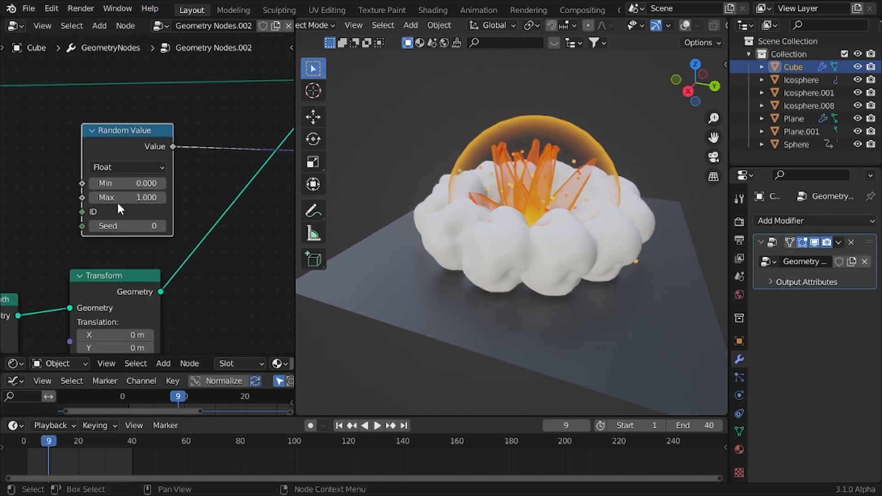
pyautogui.moveTo(114, 198)
pyautogui.mouseDown()
pyautogui.moveTo(152, 198)
pyautogui.moveTo(115, 199)
pyautogui.mouseUp()
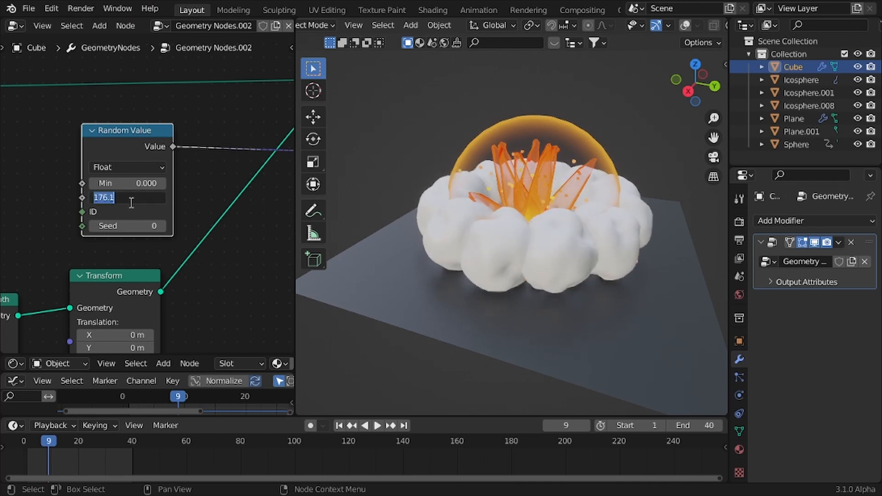
pyautogui.press('Return')
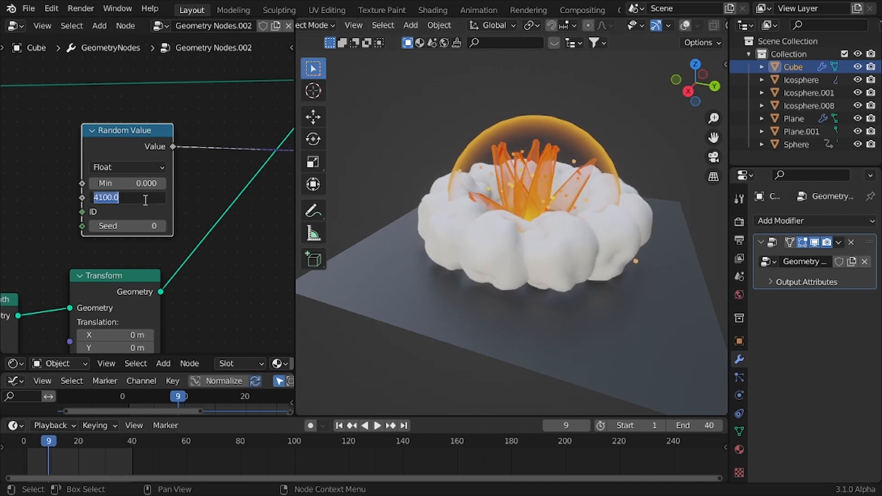
pyautogui.press('Return')
# Duplicate the Random Value node and place the copy below the Instance on Points node.
pyautogui.scroll(-4, 206, 238)
pyautogui.moveTo(203, 236); pyautogui.dragTo(141, 251, button='middle')
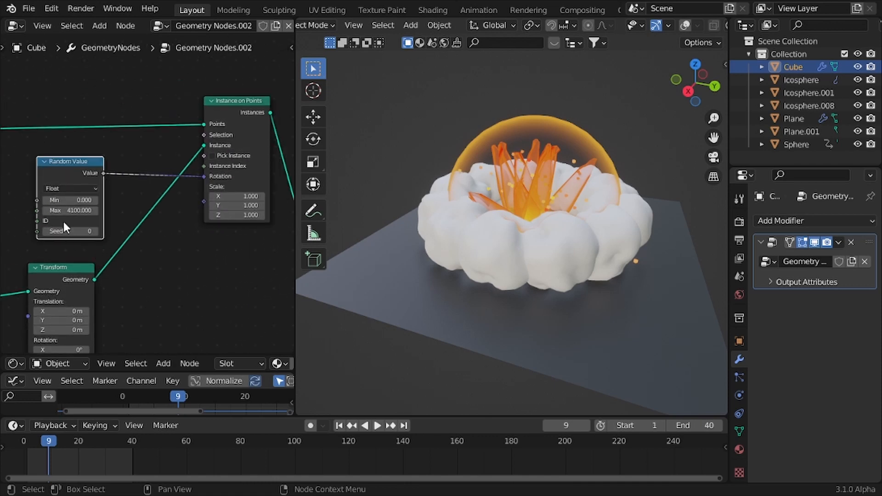
pyautogui.scroll(-1, 453, 211)
pyautogui.scroll(2, 455, 211)
pyautogui.moveTo(501, 210)
pyautogui.mouseDown(button='middle')
pyautogui.moveTo(630, 207)
pyautogui.moveTo(503, 219)
pyautogui.moveTo(485, 206)
pyautogui.moveTo(491, 196)
pyautogui.mouseUp(button='middle')
pyautogui.scroll(1, 487, 205)
pyautogui.moveTo(116, 190); pyautogui.dragTo(117, 207, button='middle')
pyautogui.scroll(1, 118, 207)
pyautogui.hotkey('shift', 'd')
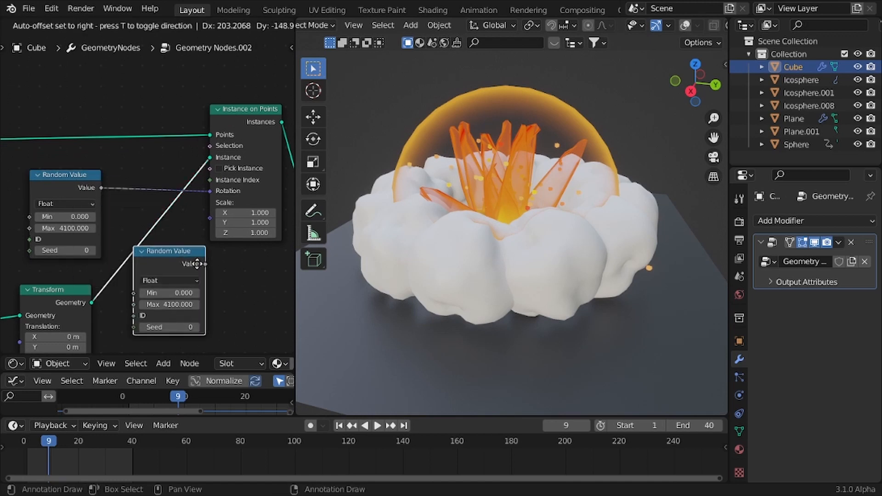
pyautogui.click(198, 263)
pyautogui.scroll(1, 217, 249)
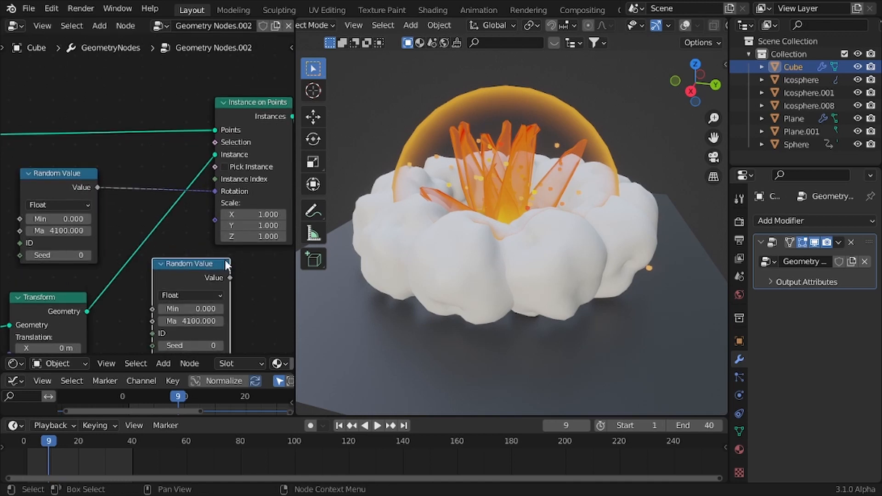
# Link the duplicated Random Value node to the Scale input of Instance on Points and shift the node slightly away.
pyautogui.moveTo(215, 223); pyautogui.dragTo(215, 221)
pyautogui.scroll(-20, 550, 251)
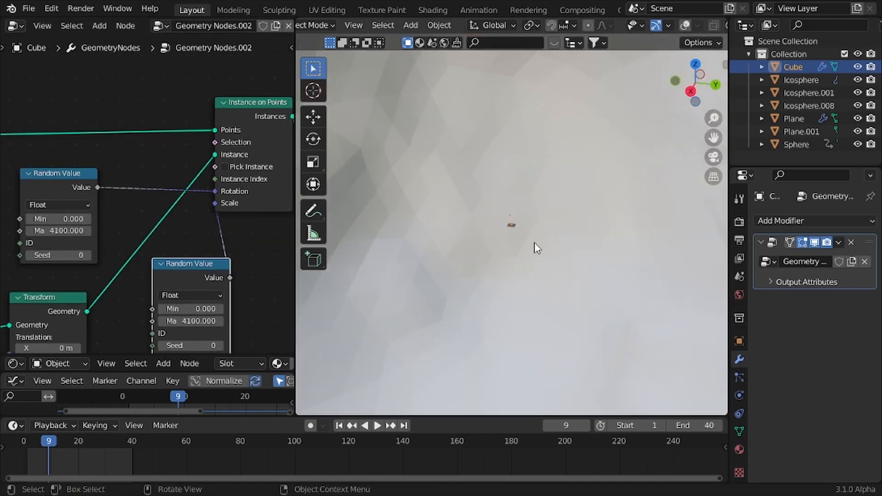
pyautogui.moveTo(214, 263); pyautogui.dragTo(190, 261)
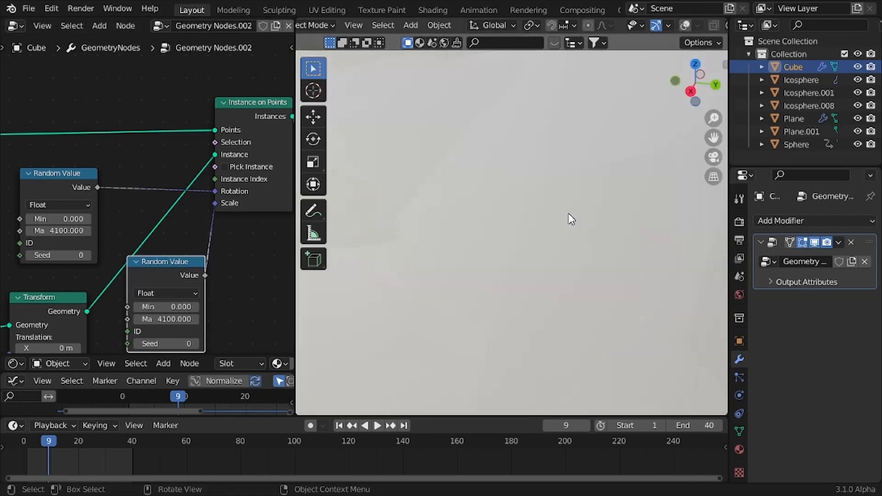
# Set the scale Random Value node's minimum to 0.5 and maximum to 1.5.
pyautogui.scroll(15, 567, 215)
pyautogui.scroll(5, 528, 212)
pyautogui.scroll(2, 166, 300)
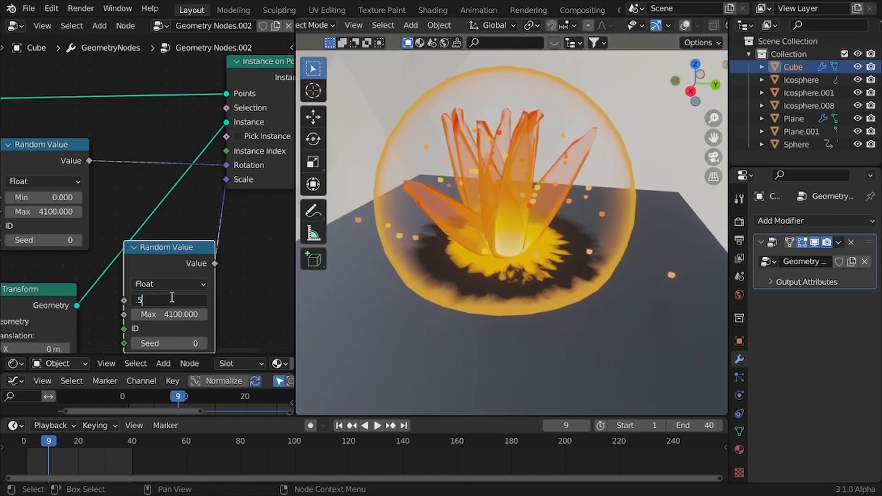
pyautogui.write('.5')
pyautogui.press('Return')
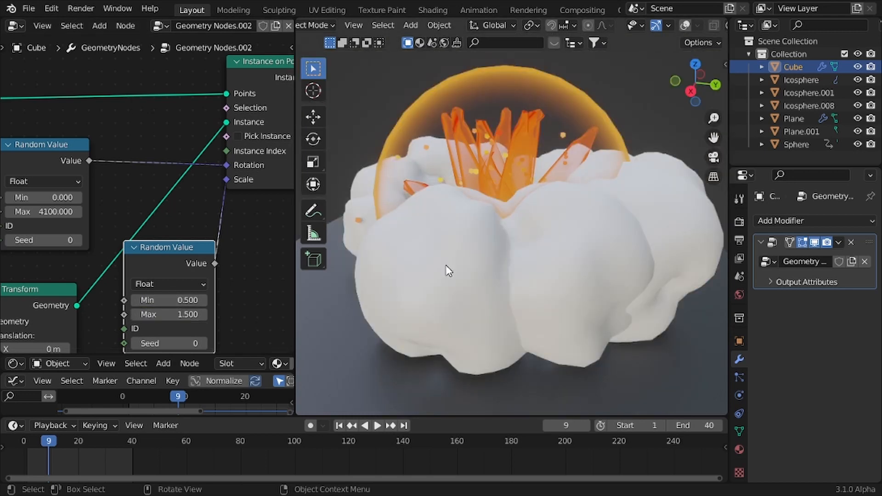
# Narrow the puffs' random scale range to a minimum of 0.8 and a maximum of 1.0.
pyautogui.moveTo(448, 270); pyautogui.dragTo(522, 197, button='middle')
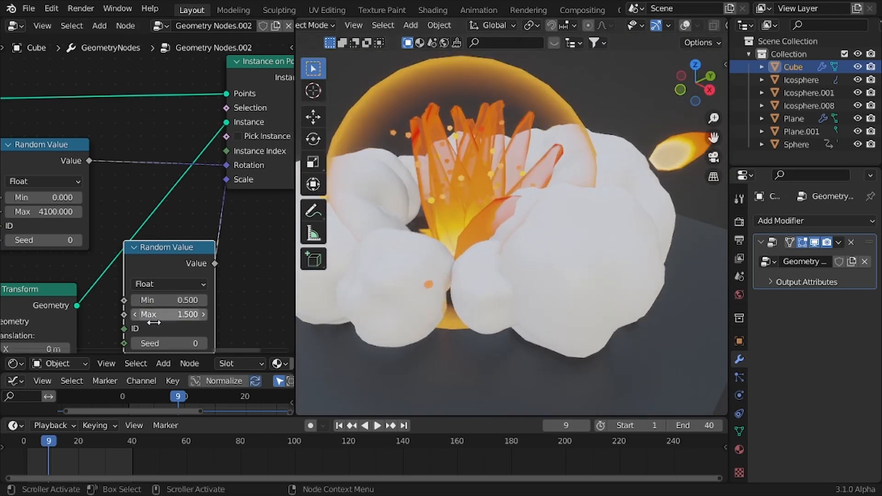
pyautogui.click(135, 315)
pyautogui.click(136, 314)
pyautogui.click(136, 314)
pyautogui.click(135, 314)
pyautogui.click(135, 314)
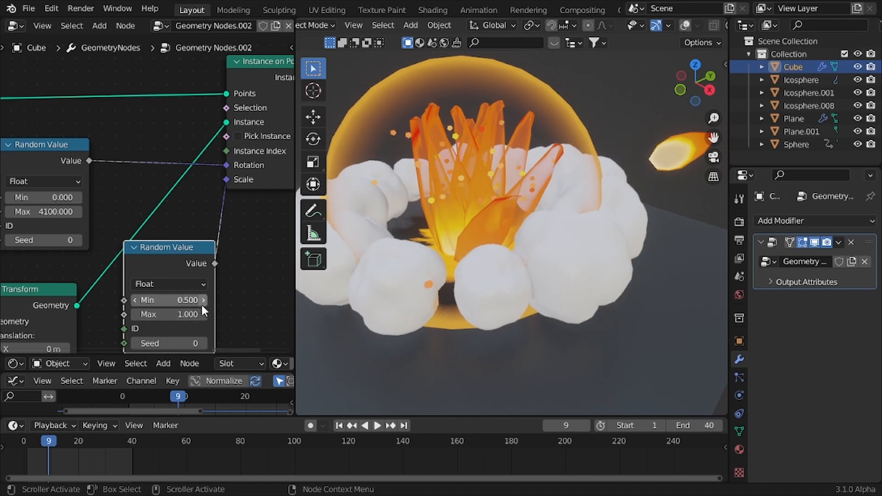
pyautogui.click(204, 302)
pyautogui.click(203, 302)
pyautogui.click(204, 301)
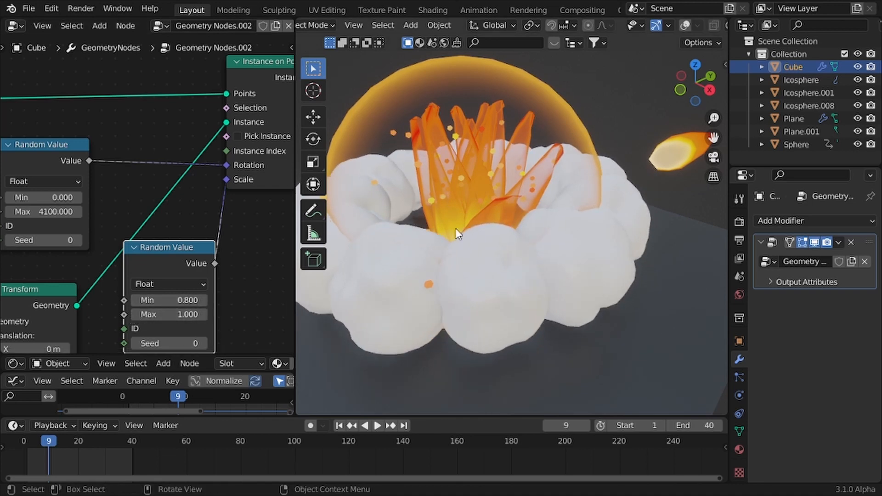
# Play the explosion animation, return to frame 1 and examine the randomized smoke ring from another angle.
pyautogui.scroll(-3, 456, 228)
pyautogui.moveTo(456, 228); pyautogui.dragTo(408, 187, button='middle')
pyautogui.scroll(2, 464, 185)
pyautogui.press('space')
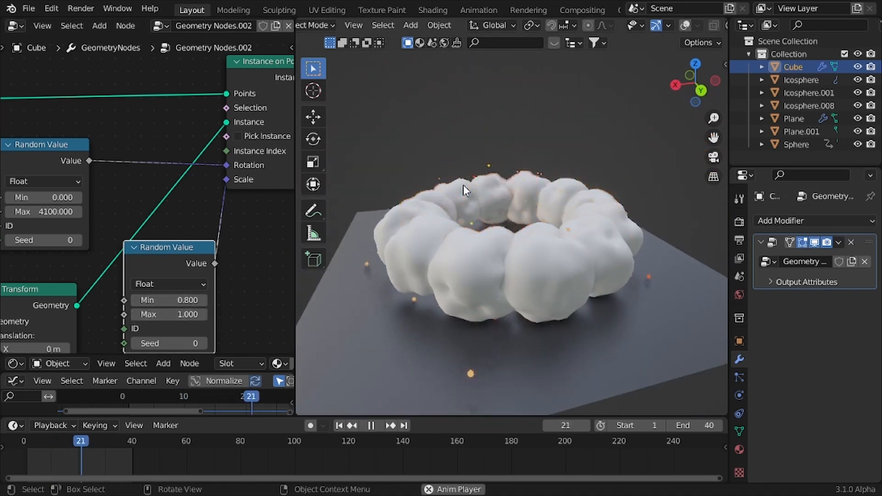
pyautogui.hotkey('shift', 'Left')
pyautogui.press('Escape')
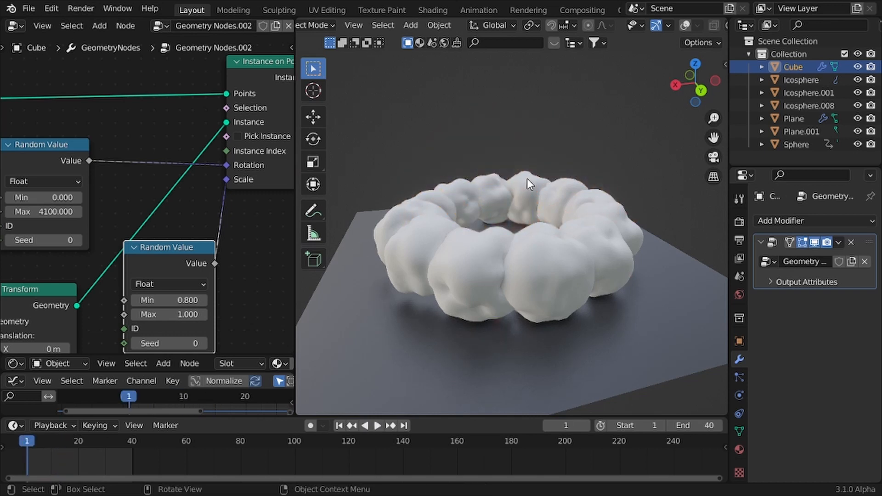
pyautogui.scroll(-2, 516, 200)
pyautogui.moveTo(517, 200); pyautogui.dragTo(507, 210, button='middle')
pyautogui.scroll(3, 499, 221)
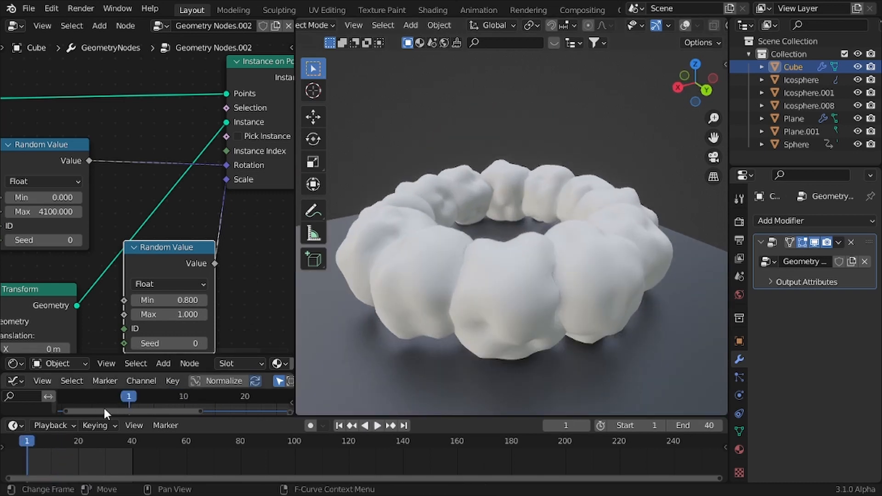
# Close the empty shader editor area by joining it with the geometry node editor above it.
pyautogui.rightClick(116, 352)
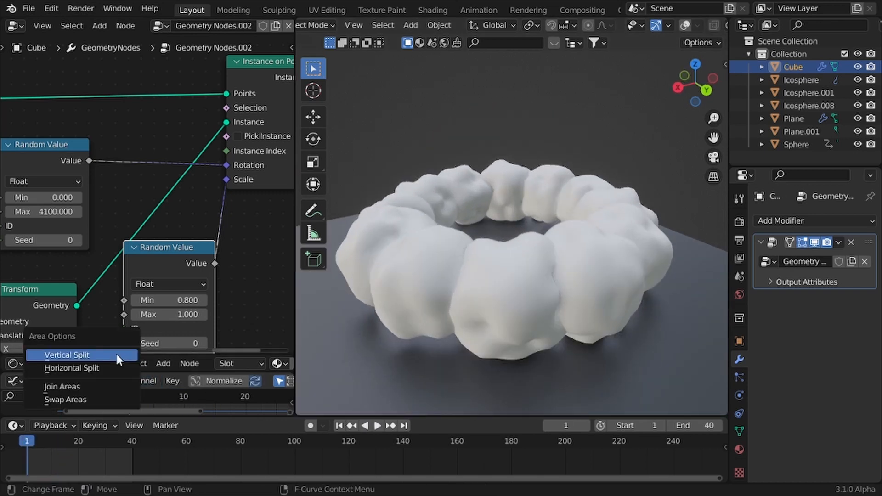
pyautogui.click(98, 383)
pyautogui.moveTo(100, 355); pyautogui.dragTo(107, 298)
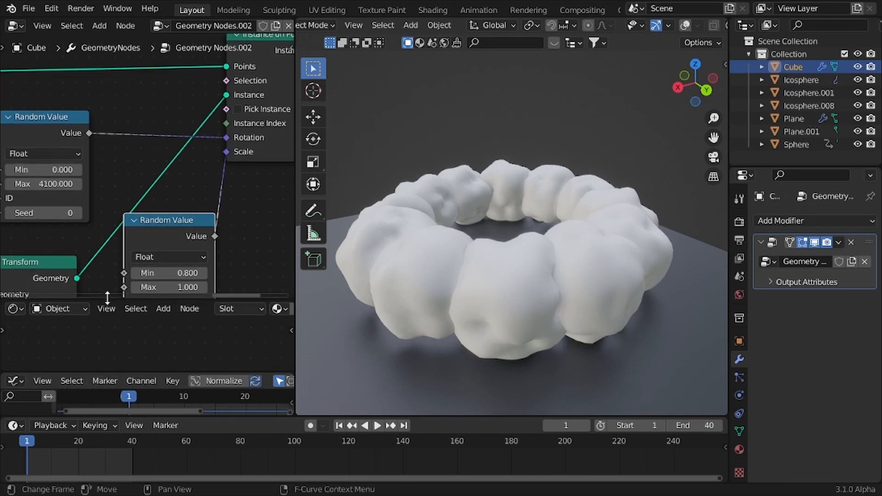
pyautogui.rightClick(104, 300)
pyautogui.click(104, 300)
pyautogui.click(104, 360)
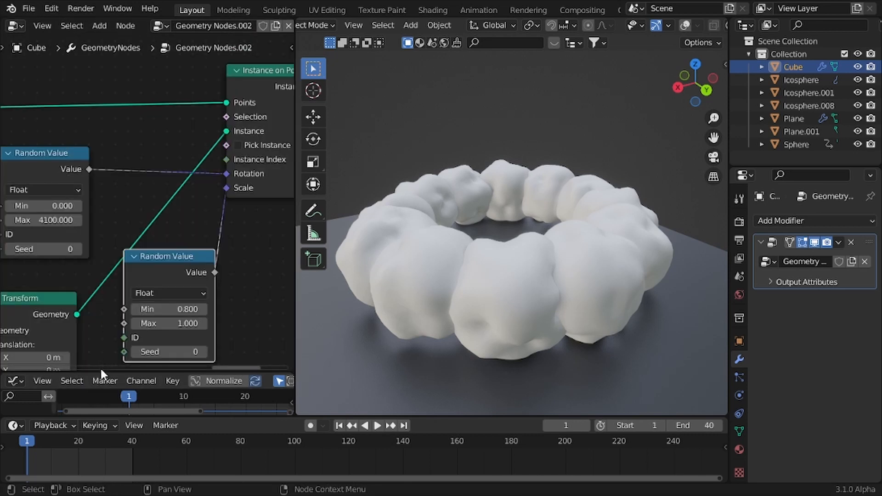
# Enlarge the Graph Editor and widen the node editor, hiding the 3D viewport's toolbar.
pyautogui.moveTo(100, 367); pyautogui.dragTo(101, 345)
pyautogui.press('t')
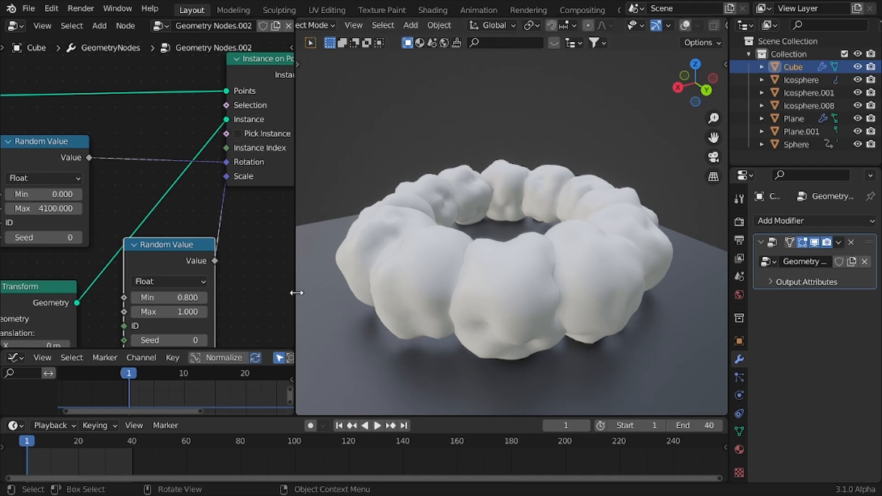
pyautogui.moveTo(296, 292); pyautogui.dragTo(396, 251)
# Go to frame 1 and move the scale Random Value node beside the puffs' Transform node.
pyautogui.press('space')
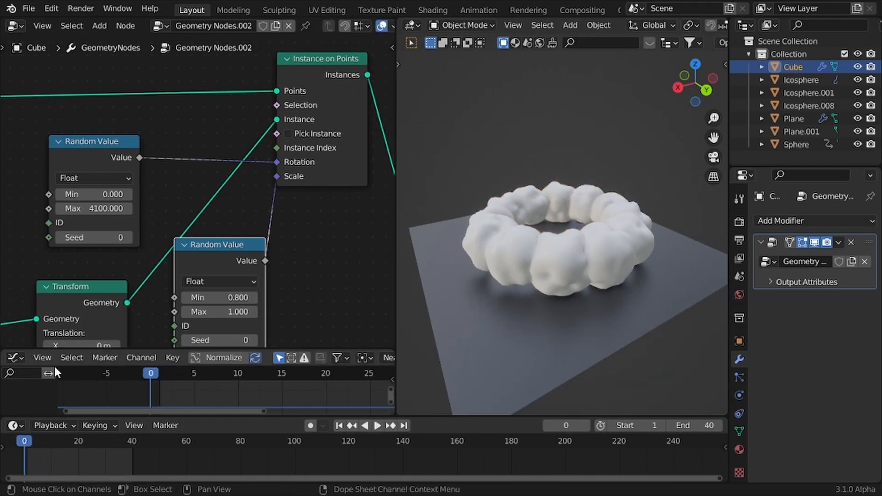
pyautogui.scroll(-5, 124, 281)
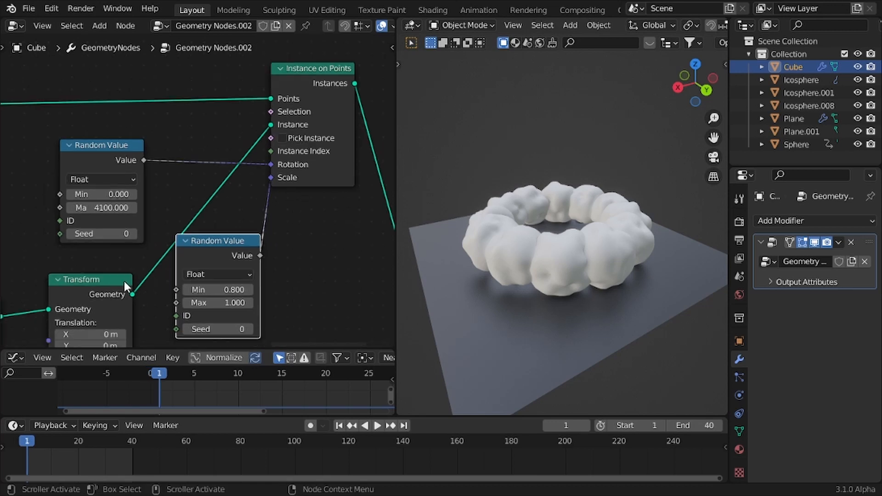
pyautogui.scroll(2, 132, 252)
pyautogui.press('g')
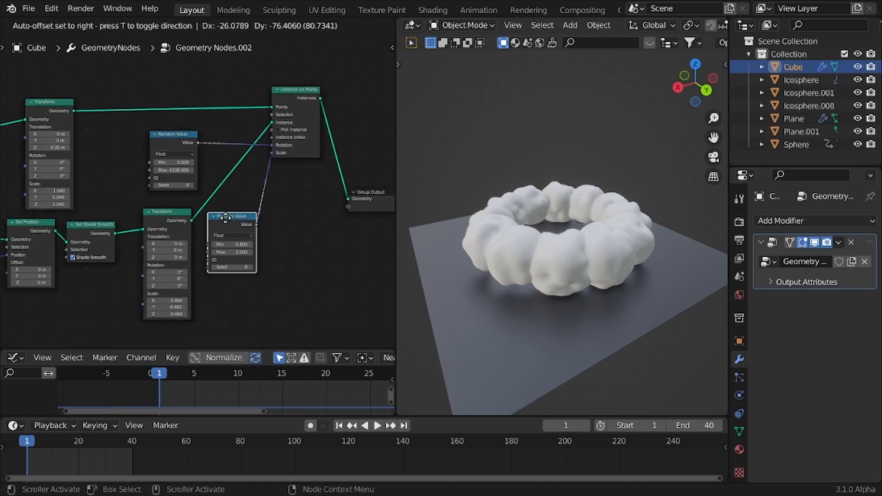
pyautogui.click(185, 224)
# Set the puffs' Transform scale to 0 on all axes and keyframe it at frame 1.
pyautogui.scroll(4, 185, 224)
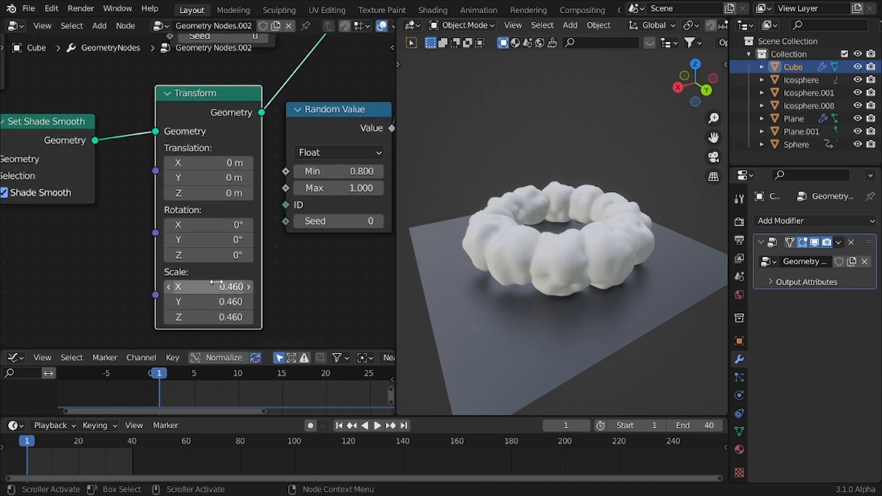
pyautogui.scroll(-3, 215, 283)
pyautogui.scroll(2, 171, 182)
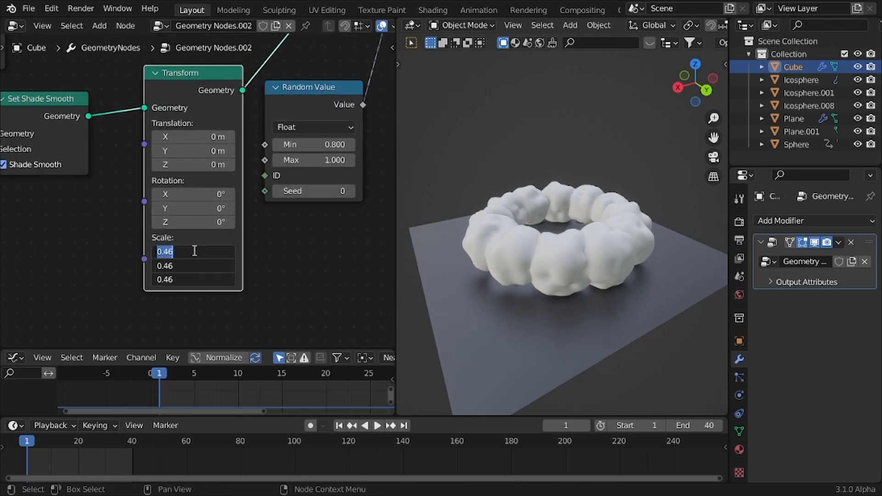
pyautogui.press('Return')
pyautogui.press('i')
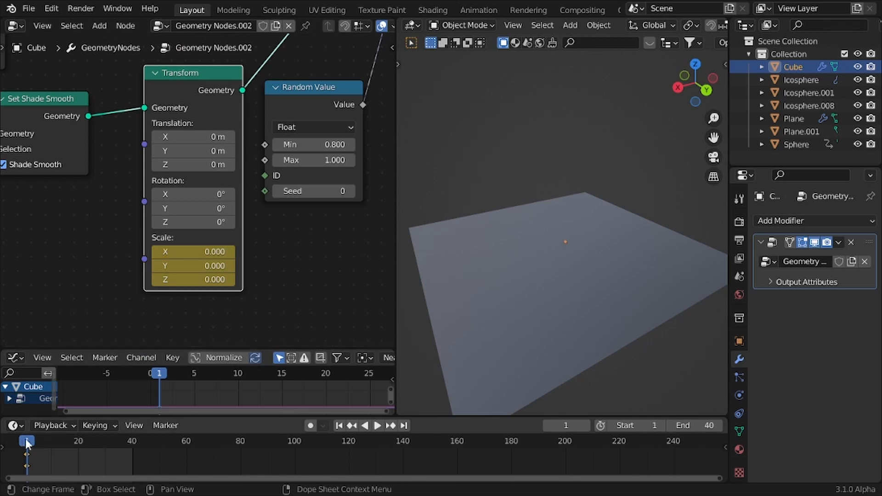
# Keyframe the puffs' Transform scale at 0.43 on all axes at frame 7.
pyautogui.press('space')
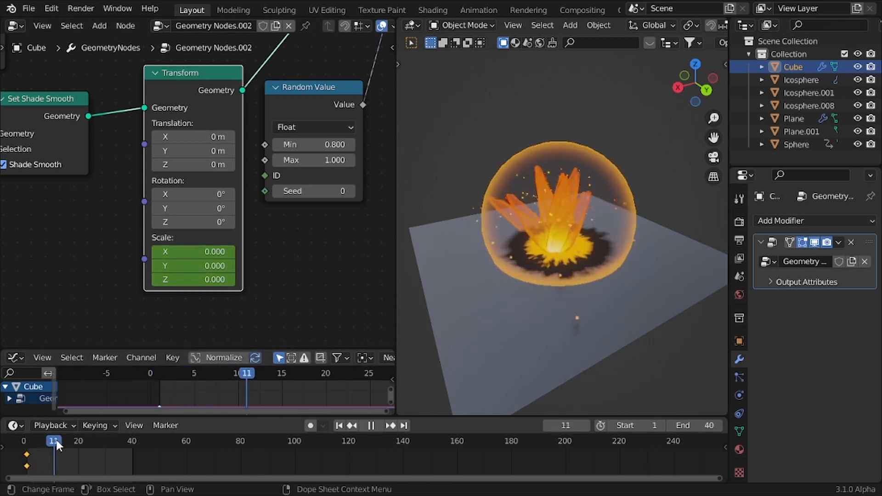
pyautogui.moveTo(47, 440); pyautogui.dragTo(44, 440)
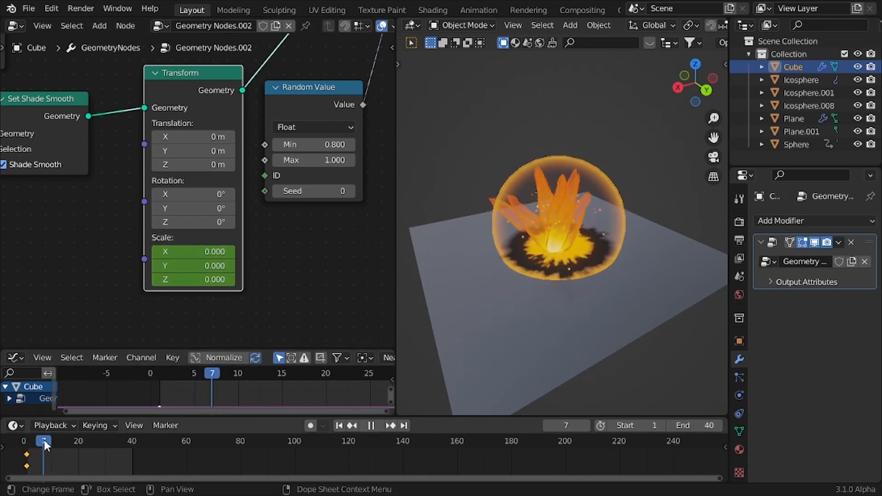
pyautogui.scroll(4, 194, 304)
pyautogui.moveTo(195, 304); pyautogui.dragTo(246, 274)
pyautogui.moveTo(185, 275); pyautogui.dragTo(185, 280)
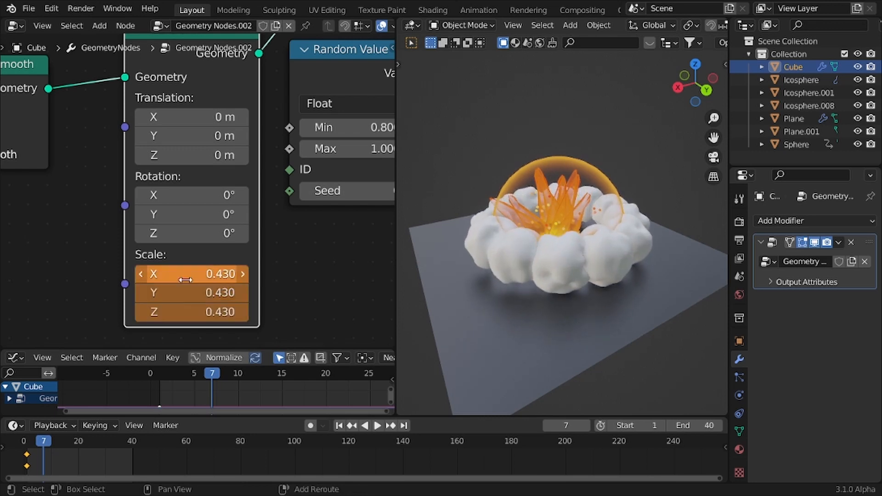
pyautogui.press('i')
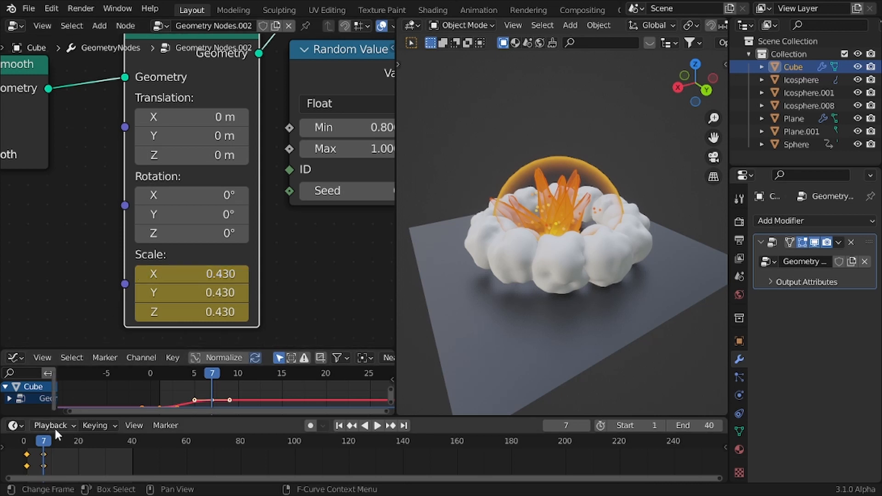
# Keyframe the puffs' Transform scale at 0 on all axes at frame 20.
pyautogui.press('space')
pyautogui.moveTo(67, 444); pyautogui.dragTo(79, 444)
pyautogui.press('space')
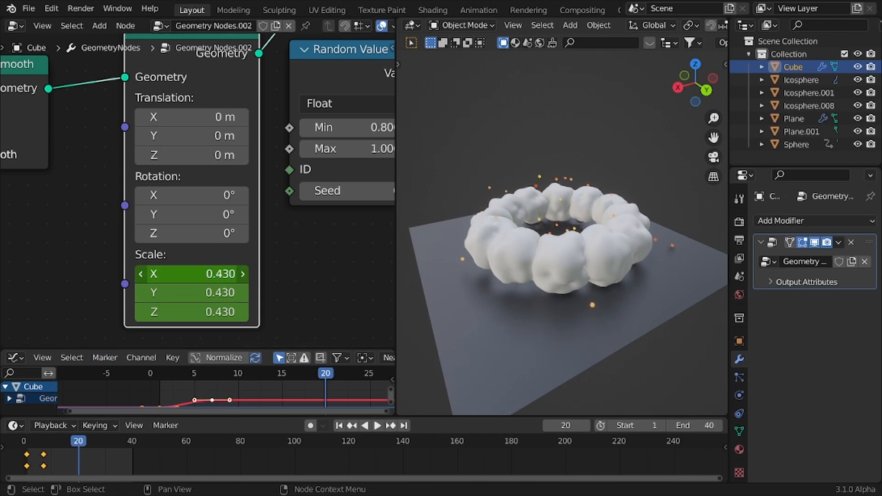
pyautogui.moveTo(173, 274); pyautogui.dragTo(174, 312)
pyautogui.write('0')
pyautogui.press('Return')
pyautogui.press('i')
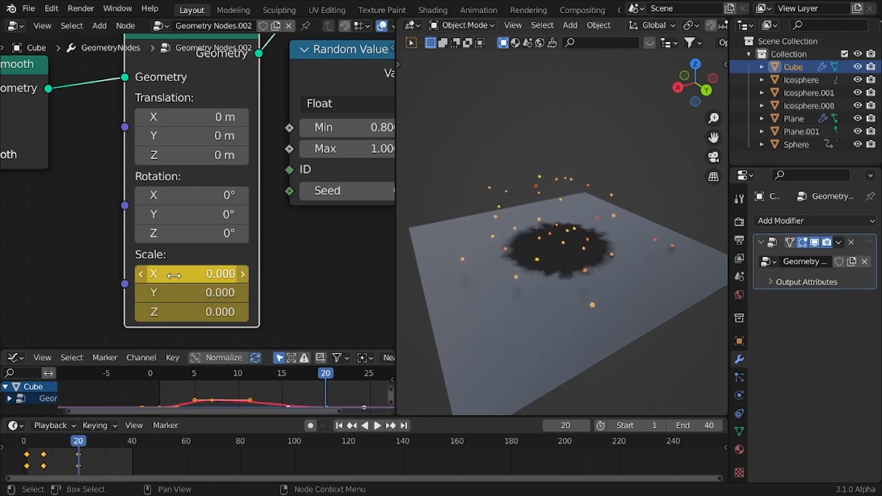
# Play the animation from frame 1 and maximize the Graph Editor.
pyautogui.moveTo(74, 445); pyautogui.dragTo(27, 439)
pyautogui.press('space')
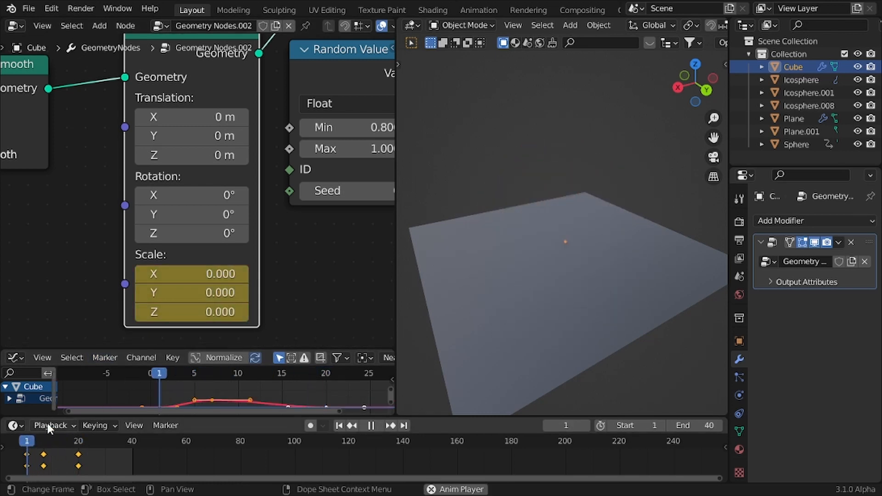
pyautogui.press('space')
pyautogui.hotkey('ctrl', 'space')
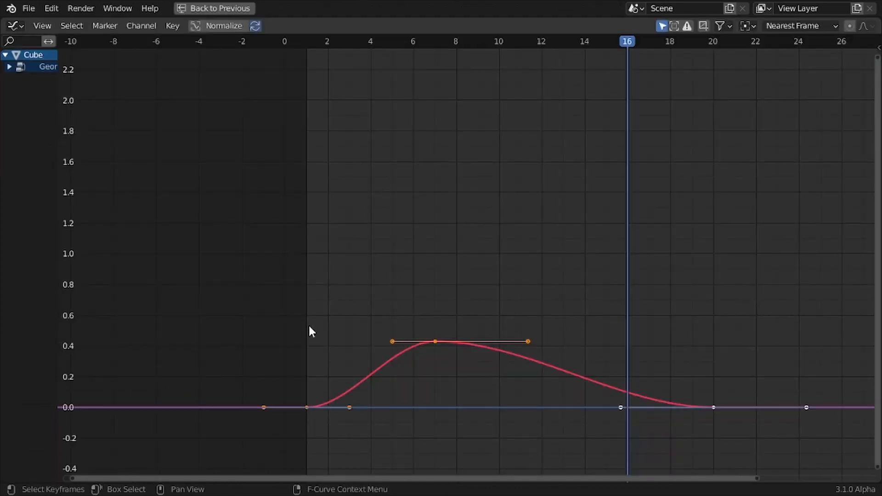
# Try to move the peak keyframe of the puffs' scale curves earlier in time.
pyautogui.moveTo(380, 306); pyautogui.dragTo(472, 382)
pyautogui.press('g')
pyautogui.press('x')
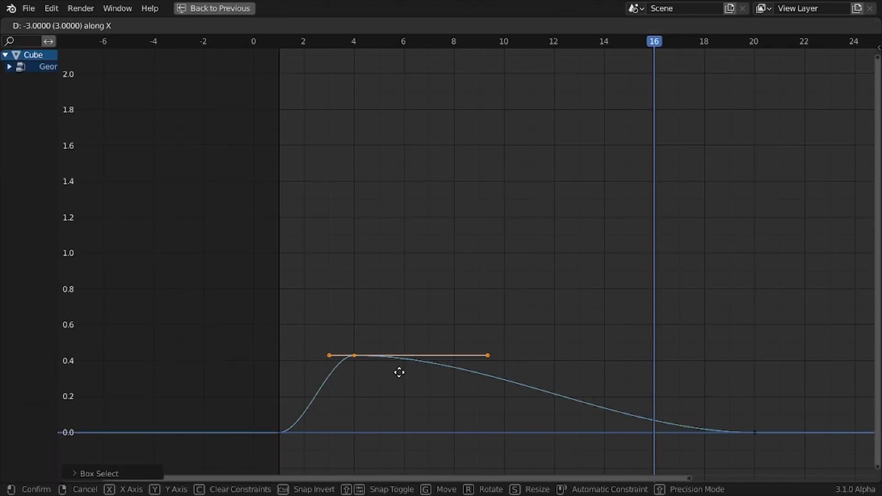
pyautogui.click(416, 370)
pyautogui.hotkey('ctrl', 'z')
# Rotate the handles of the puffs' first scale keyframe steeply upward, lengthen them, restore the layout and play from frame 1.
pyautogui.moveTo(257, 411); pyautogui.dragTo(312, 447)
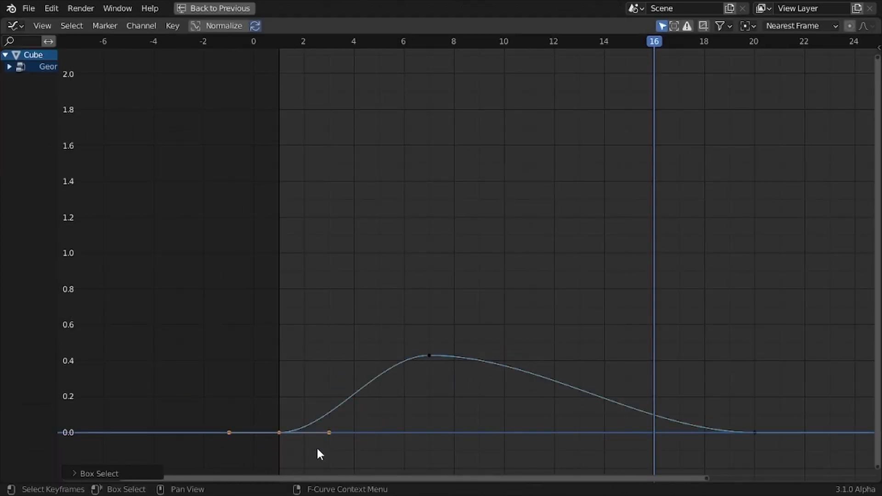
pyautogui.press('r')
pyautogui.click(294, 359)
pyautogui.press('s')
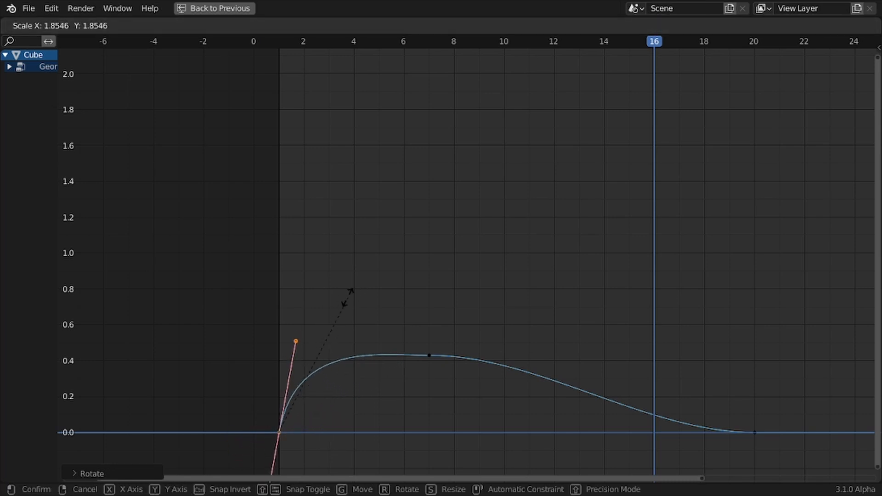
pyautogui.click(325, 315)
pyautogui.hotkey('ctrl', 'space')
pyautogui.hotkey('shift', 'Left')
pyautogui.press('space')
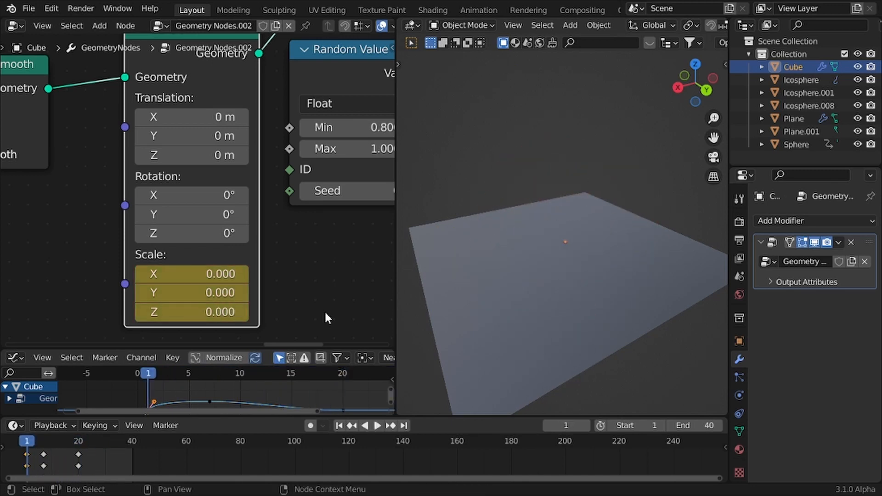
pyautogui.press('space')
# Set the scale of the Mesh Circle's Transform node to 0.92 on all axes.
pyautogui.scroll(-2, 546, 247)
pyautogui.scroll(4, 519, 221)
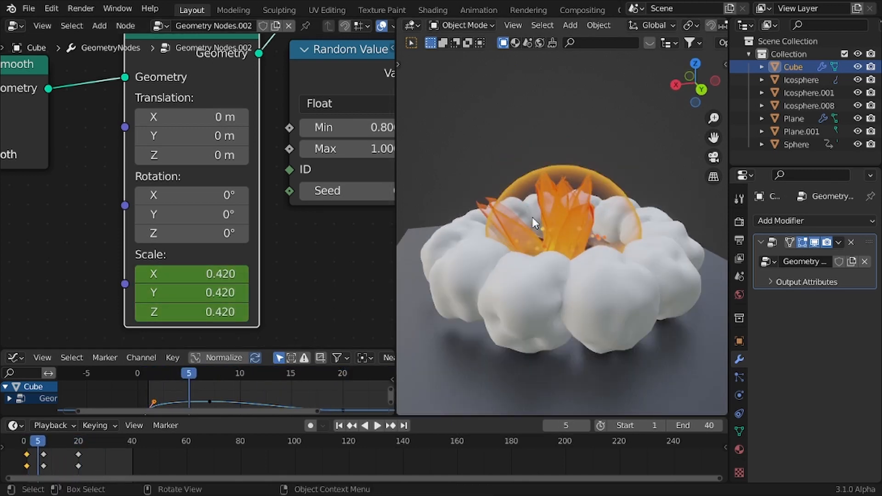
pyautogui.moveTo(531, 222); pyautogui.dragTo(563, 252, button='middle')
pyautogui.scroll(-5, 230, 162)
pyautogui.moveTo(153, 138); pyautogui.dragTo(223, 294, button='middle')
pyautogui.scroll(3, 180, 196)
pyautogui.moveTo(179, 195); pyautogui.dragTo(191, 193, button='middle')
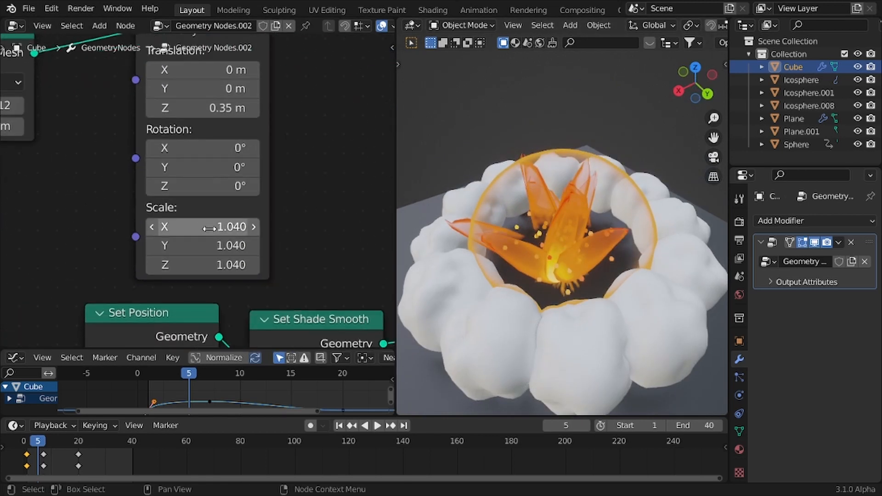
pyautogui.moveTo(212, 226); pyautogui.dragTo(194, 265)
pyautogui.scroll(-1, 211, 225)
# Keyframe the Mesh Circle's Transform scale at 0 on all axes at frame 1.
pyautogui.hotkey('shift', 'Left')
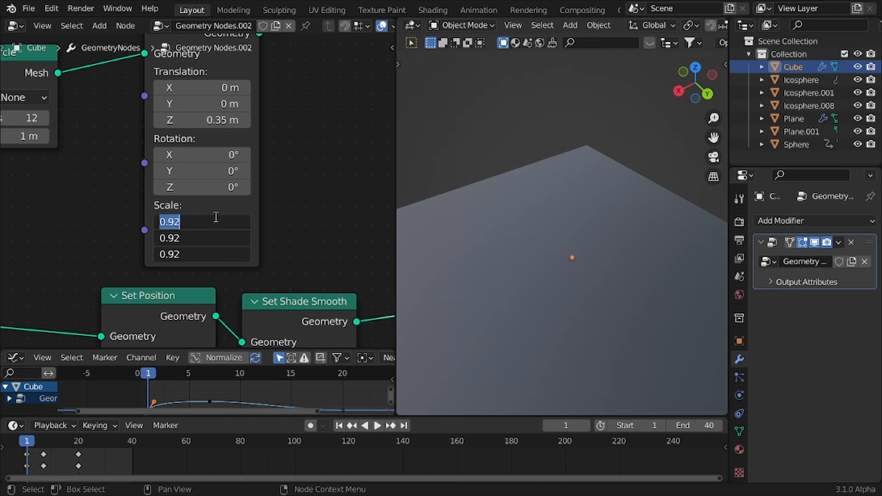
pyautogui.press('BackSpace')
pyautogui.press('Return')
pyautogui.press('i')
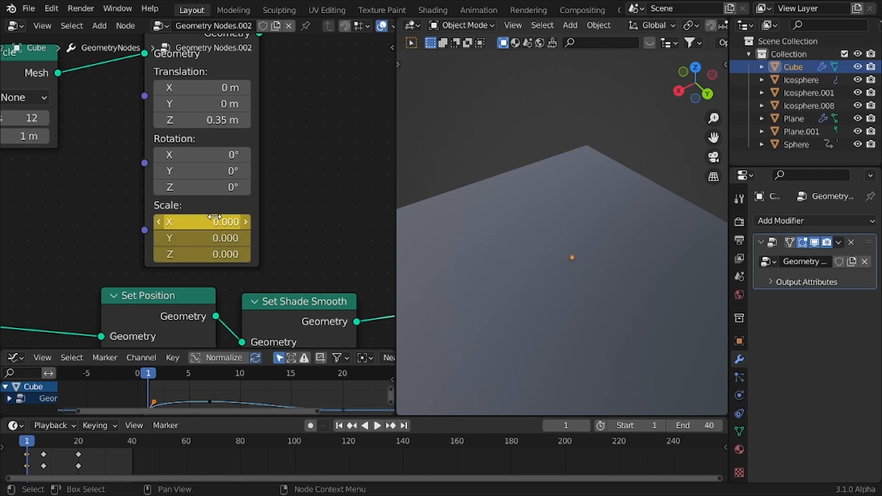
# Keyframe the Mesh Circle's Transform scale at 0.92 on all axes at frame 9 and play the animation from frame 1.
pyautogui.moveTo(34, 443); pyautogui.dragTo(49, 441)
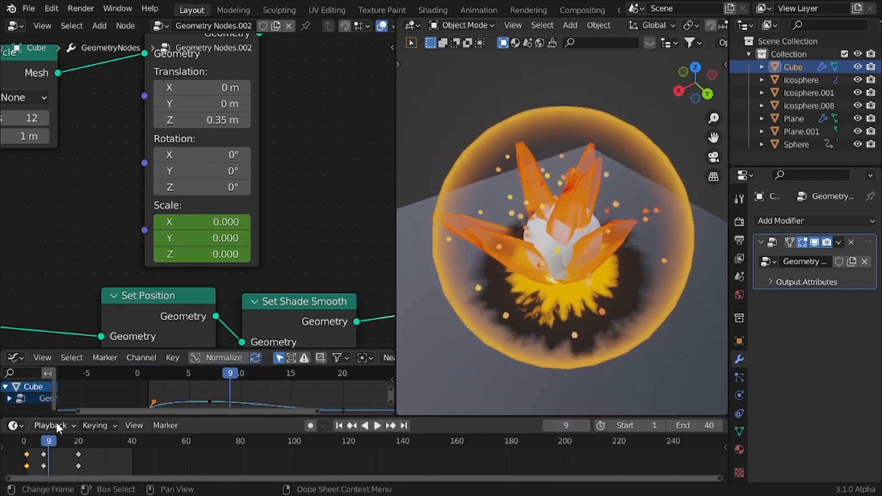
pyautogui.keyDown('alt'); pyautogui.moveTo(207, 221); pyautogui.dragTo(291, 221); pyautogui.keyUp('alt')
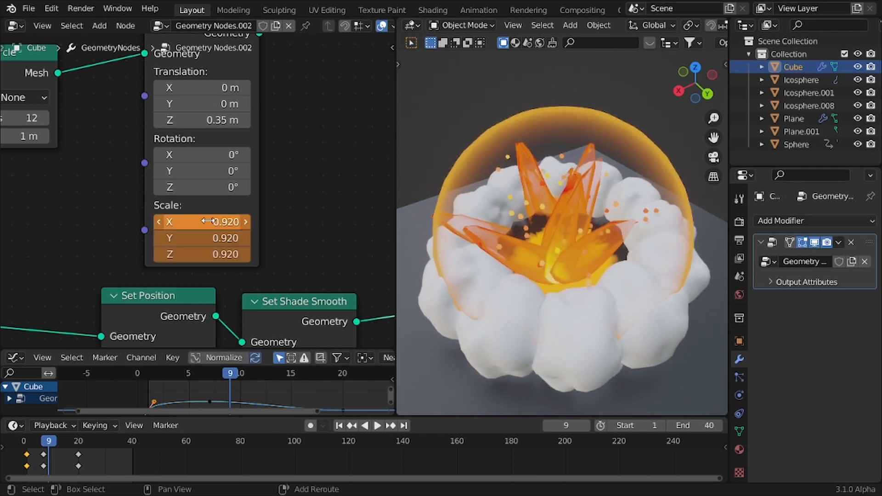
pyautogui.press('i')
pyautogui.moveTo(49, 440); pyautogui.dragTo(27, 435)
pyautogui.scroll(-1, 202, 216)
pyautogui.moveTo(460, 234); pyautogui.dragTo(492, 199, button='middle')
pyautogui.press('space')
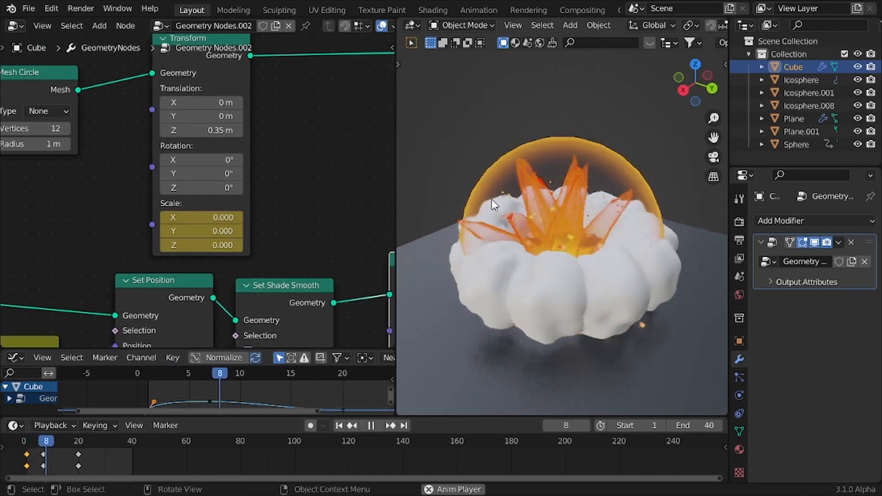
pyautogui.click(36, 440)
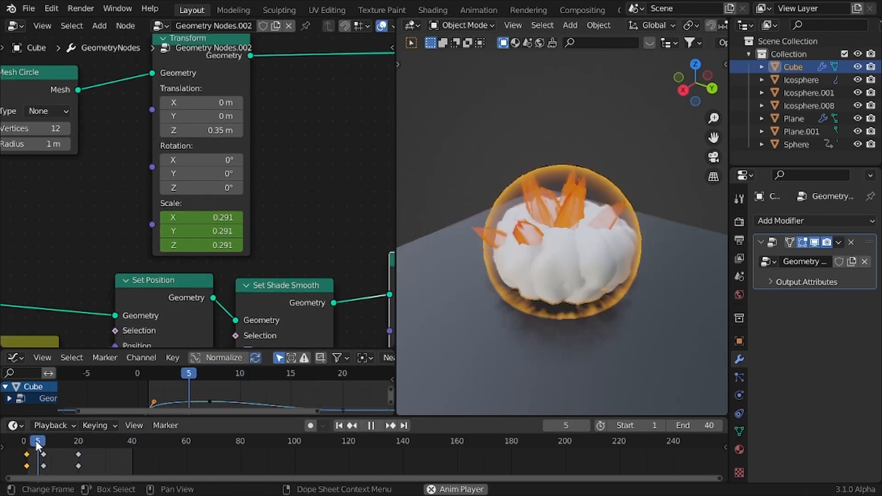
pyautogui.press('Escape')
# Replace the Mesh Circle's scale keyframe at frame 1 with 0.17 on all axes and preview the opening frames.
pyautogui.scroll(2, 194, 195)
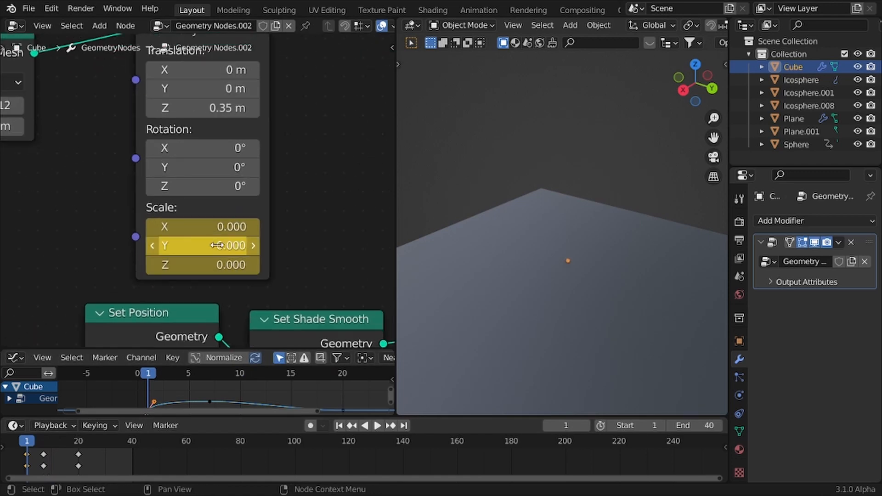
pyautogui.press('i')
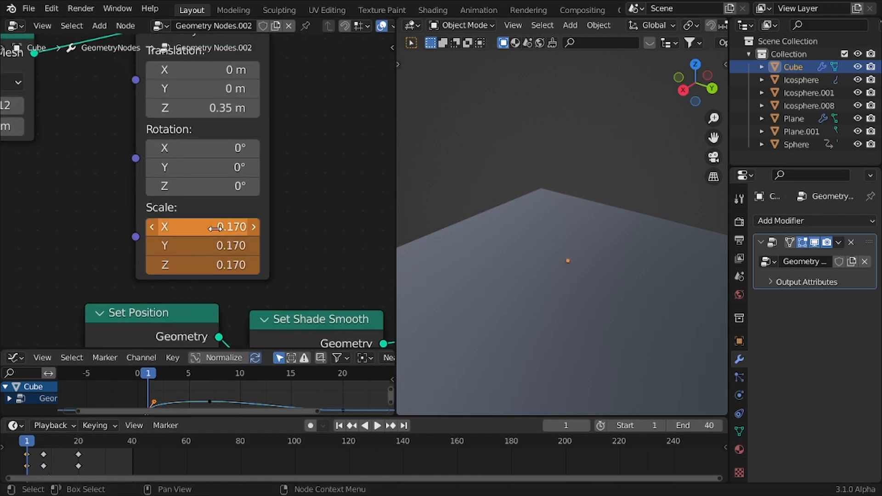
pyautogui.press('space')
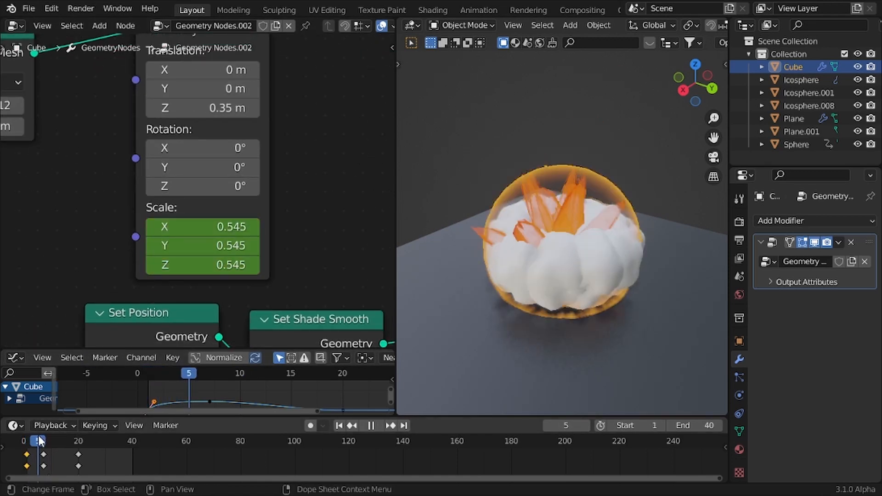
pyautogui.click(31, 439)
pyautogui.moveTo(29, 430)
pyautogui.mouseDown()
pyautogui.moveTo(57, 432)
pyautogui.moveTo(17, 424)
pyautogui.moveTo(30, 426)
pyautogui.mouseUp()
pyautogui.scroll(-8, 134, 280)
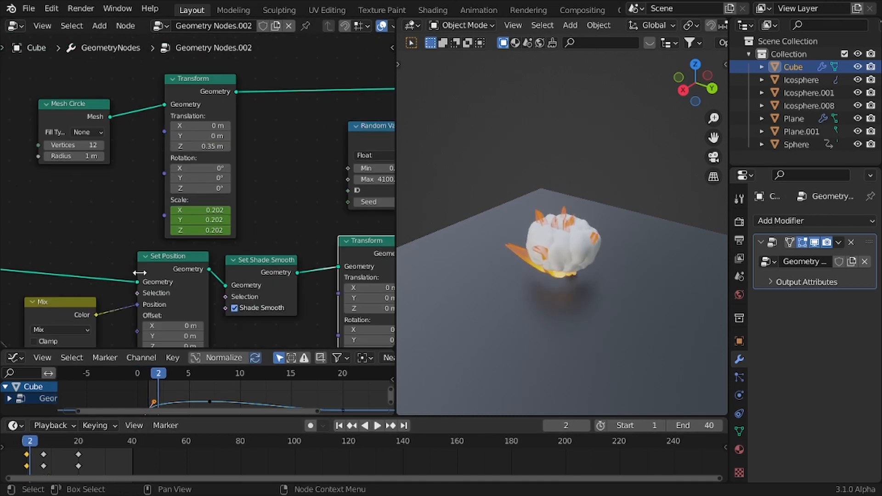
# Move the puffs' first scale keyframe to frame 4.
pyautogui.scroll(-4, 193, 277)
pyautogui.moveTo(221, 338); pyautogui.dragTo(148, 258, button='middle')
pyautogui.scroll(3, 148, 255)
pyautogui.press('Left')
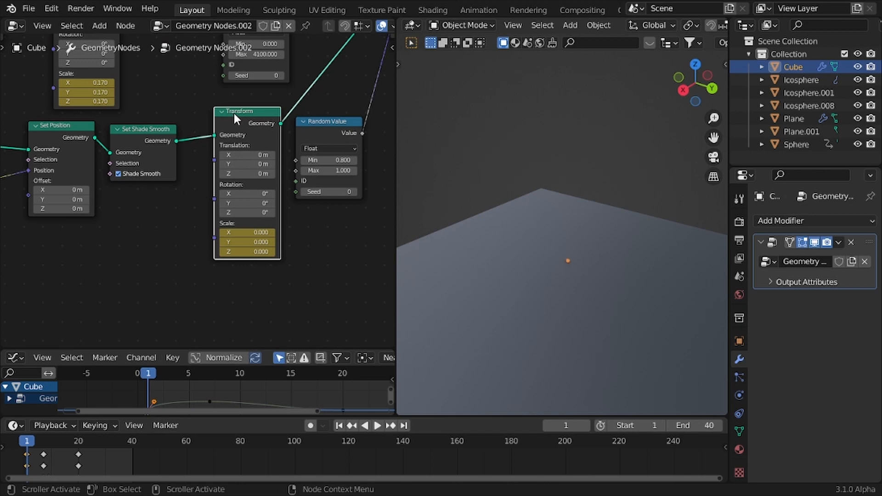
pyautogui.press('g')
pyautogui.click(43, 471)
pyautogui.moveTo(31, 445)
pyautogui.mouseDown()
pyautogui.moveTo(44, 442)
pyautogui.moveTo(34, 444)
pyautogui.mouseUp()
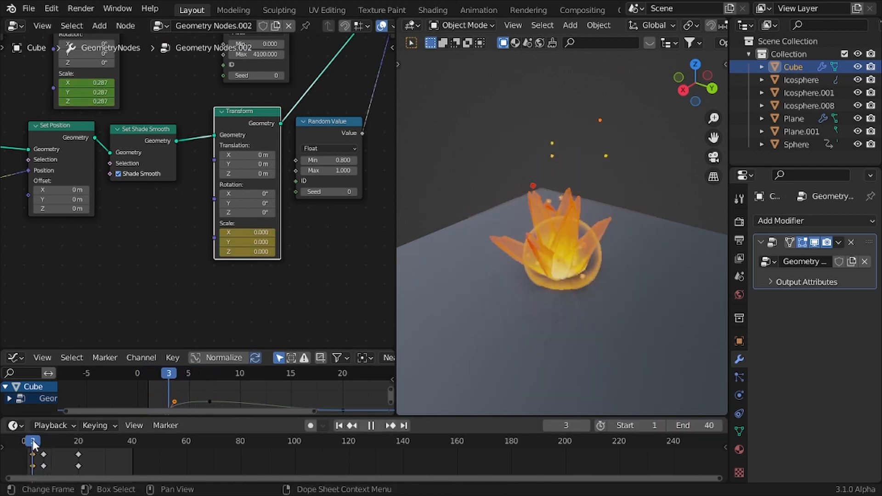
pyautogui.press('g')
pyautogui.click(45, 455)
# Move the puffs' peak scale keyframe to frame 9.
pyautogui.click(45, 456)
pyautogui.press('g')
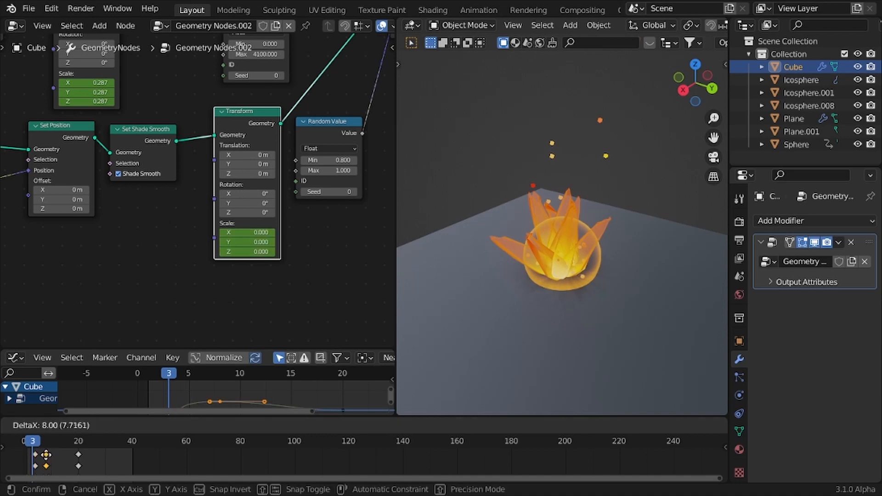
pyautogui.click(50, 455)
# Rotate the handles of the puffs' scale keyframe at frame 4 to a gentler slope and play the animation.
pyautogui.hotkey('ctrl', 'space')
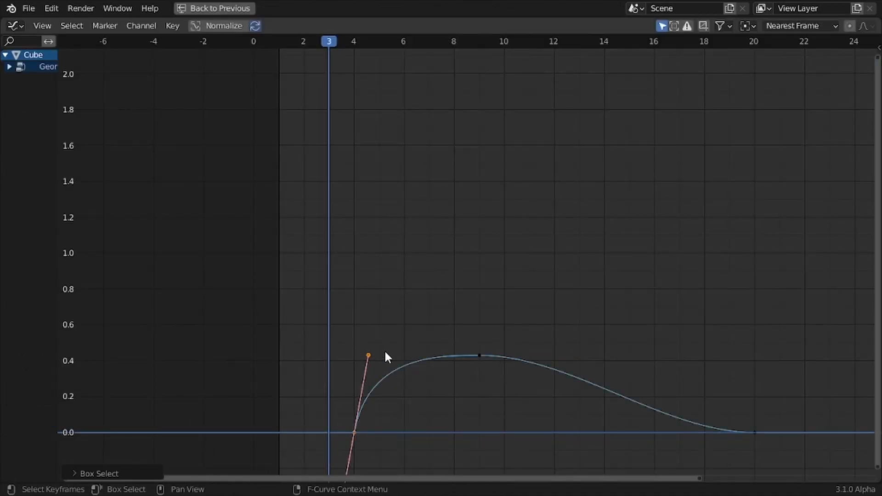
pyautogui.press('r')
pyautogui.click(428, 371)
pyautogui.hotkey('ctrl', 'space')
pyautogui.press('space')
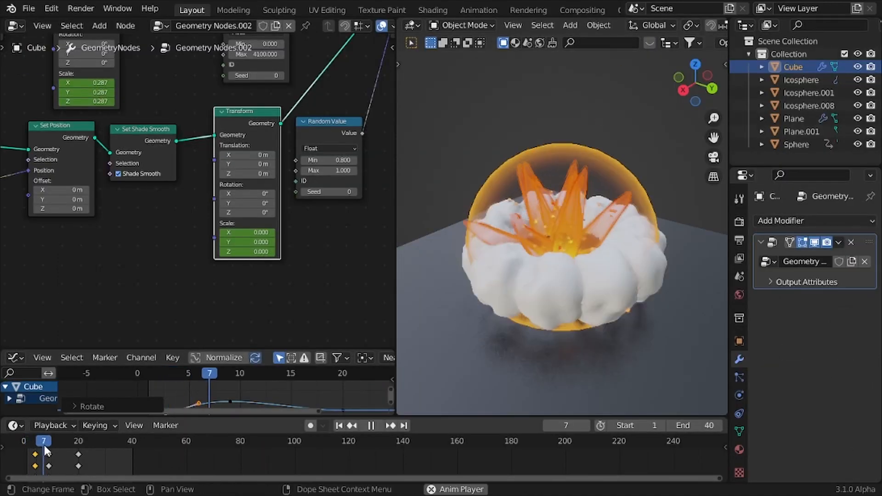
pyautogui.hotkey('shift', 'Left')
pyautogui.press('space')
pyautogui.hotkey('shift', 'Left')
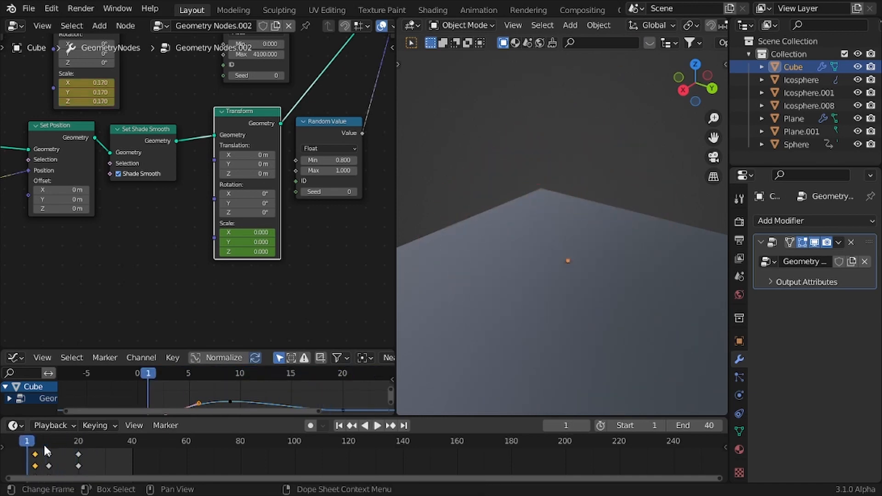
pyautogui.press('space')
pyautogui.press('space')
# Move the puffs' first scale keyframe to frame 2 in the Graph Editor, adjust its handle angle and replay the animation.
pyautogui.hotkey('ctrl', 'space')
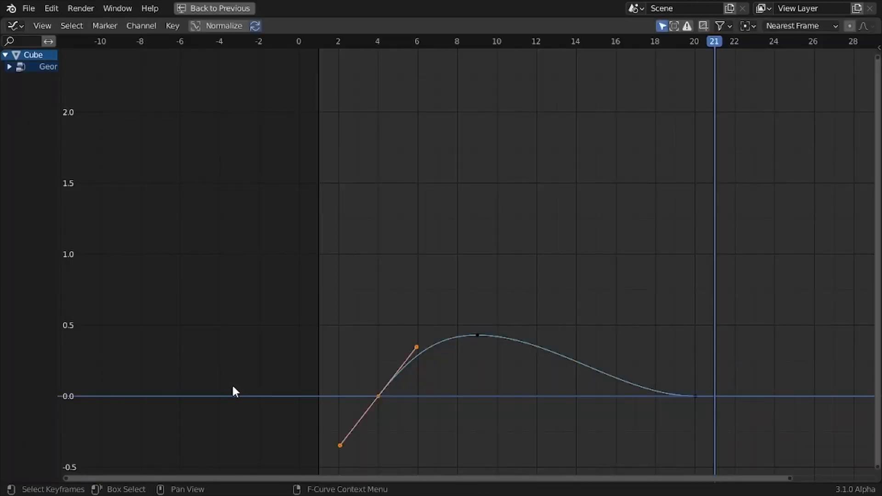
pyautogui.press('Home')
pyautogui.moveTo(351, 372); pyautogui.dragTo(406, 421)
pyautogui.press('g')
pyautogui.press('x')
pyautogui.press('r')
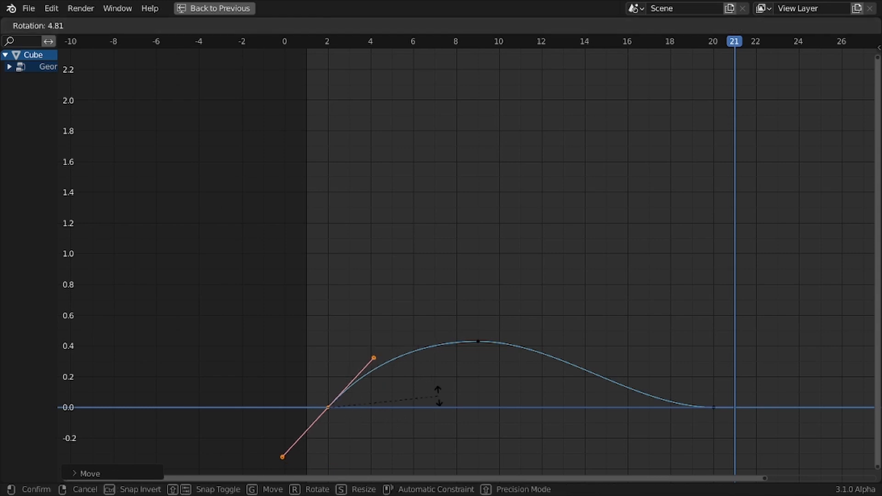
pyautogui.click(403, 398)
pyautogui.hotkey('ctrl', 'space')
pyautogui.press('space')
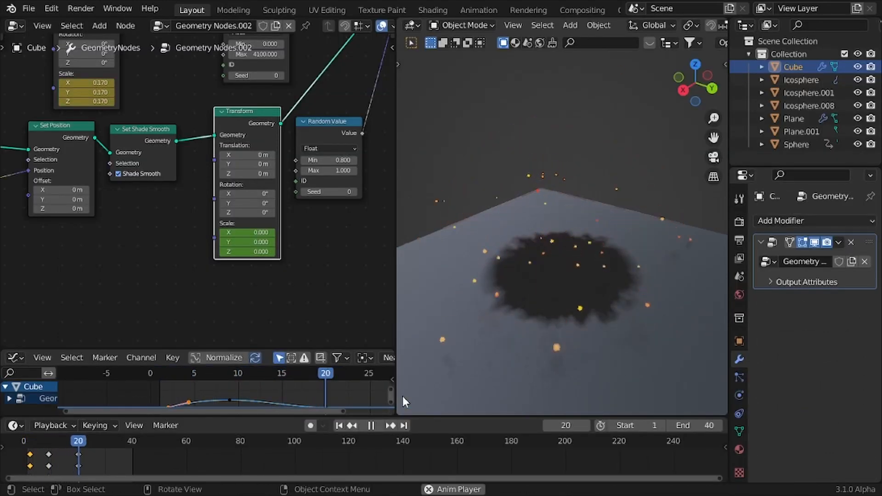
pyautogui.press('Escape')
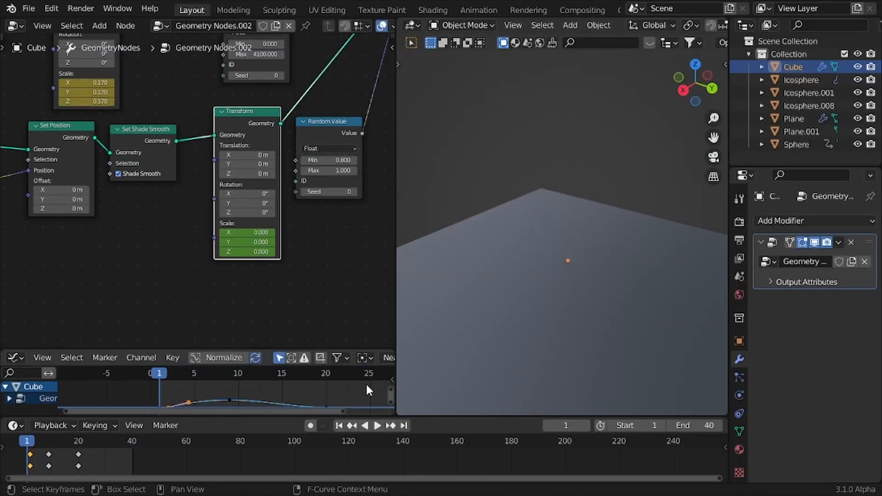
# Keyframe the Mesh Circle's Transform translation at frame 9 with Z at 0.35 m.
pyautogui.press('space')
pyautogui.moveTo(54, 443); pyautogui.dragTo(48, 440)
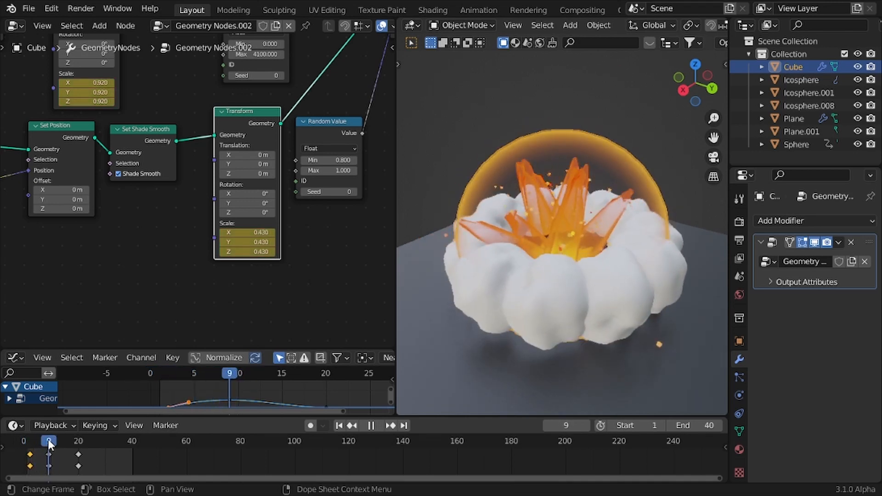
pyautogui.scroll(-10, 133, 256)
pyautogui.moveTo(170, 198); pyautogui.dragTo(189, 241, button='middle')
pyautogui.scroll(11, 189, 240)
pyautogui.moveTo(131, 222); pyautogui.dragTo(138, 294, button='middle')
pyautogui.scroll(3, 121, 257)
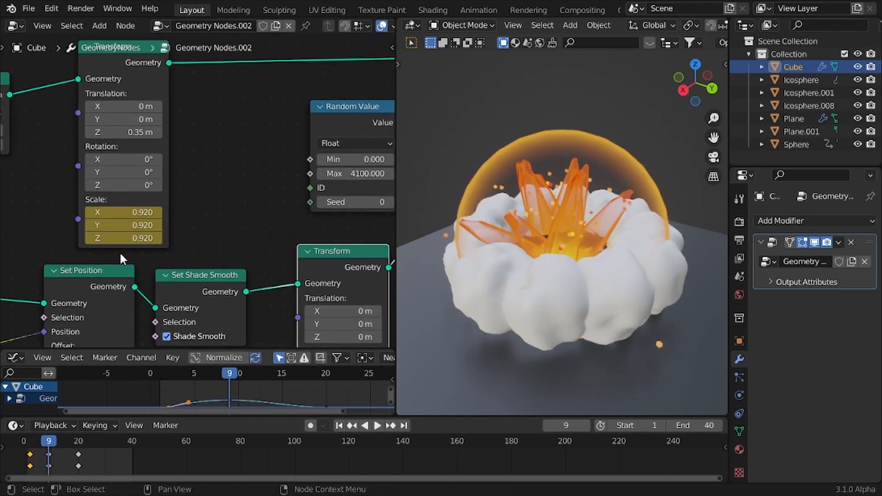
pyautogui.moveTo(134, 134); pyautogui.dragTo(161, 134)
pyautogui.hotkey('ctrl', 'z')
pyautogui.press('i')
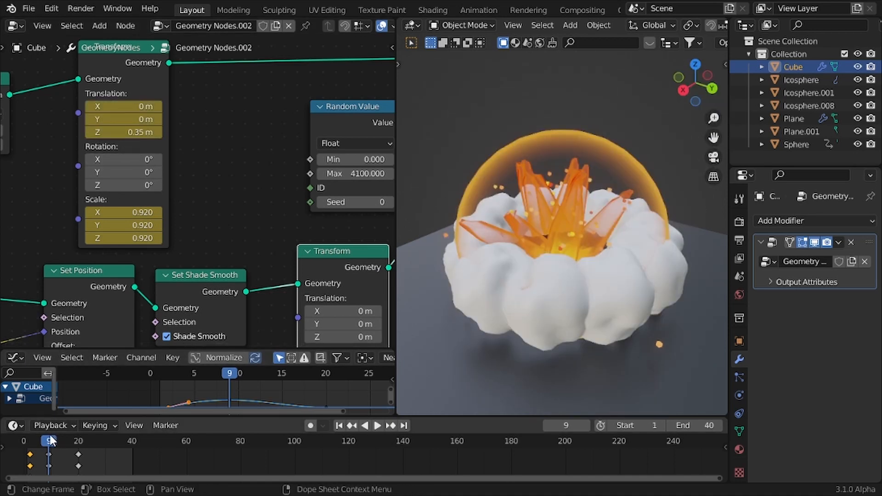
# Set the Mesh Circle's Transform translation Z to 0.62 m at frame 15 and keyframe it.
pyautogui.press('space')
pyautogui.press('space')
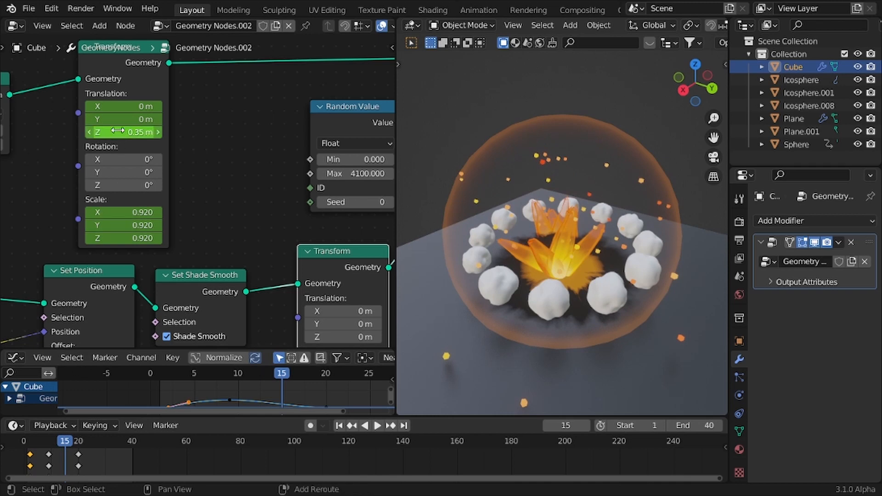
pyautogui.moveTo(117, 130); pyautogui.dragTo(137, 131)
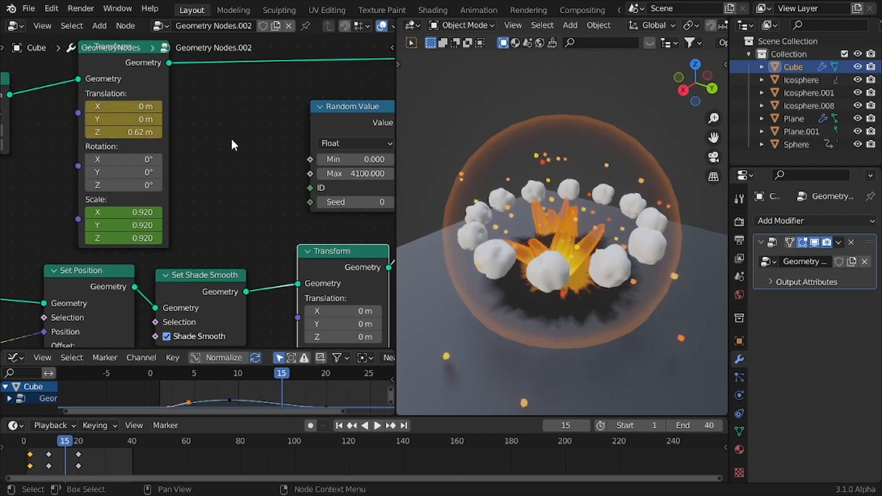
# Play the animation from the start to review how the smoke ring rises.
pyautogui.hotkey('shift', 'Left')
pyautogui.press('space')
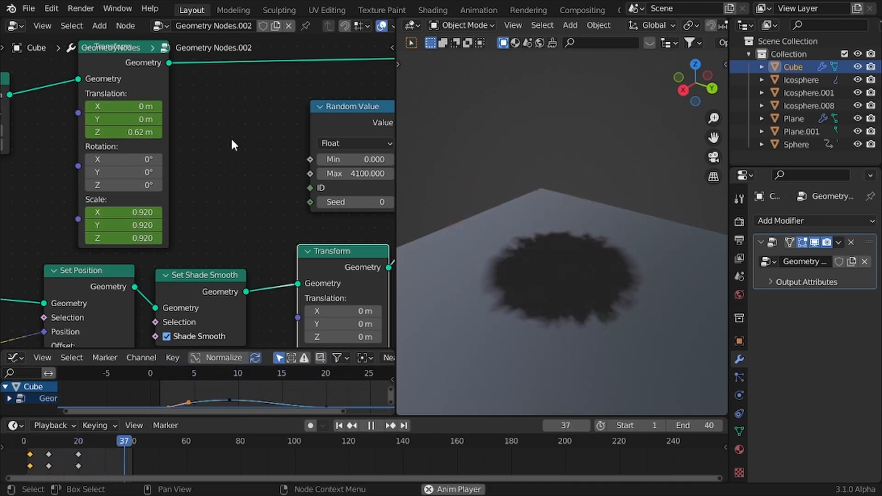
pyautogui.press('space')
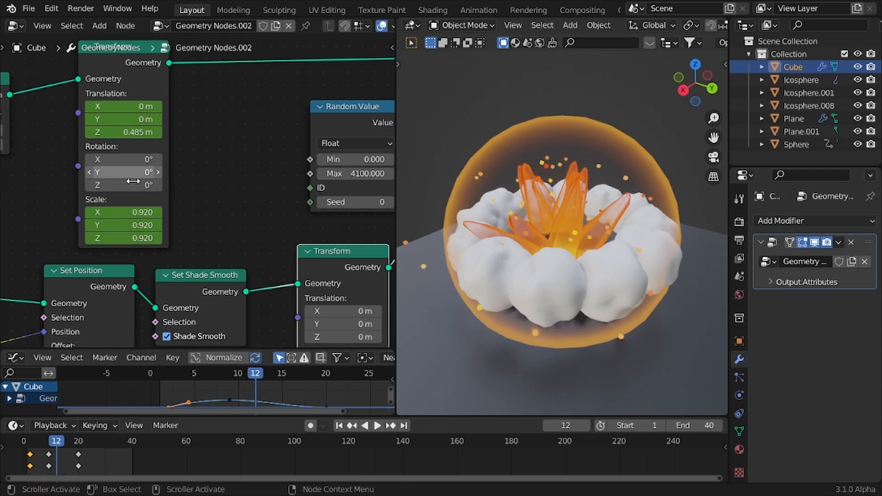
# Show the Mesh Circle Transform's animation curves in a maximized Graph Editor and select the Z Translation channel.
pyautogui.click(125, 48)
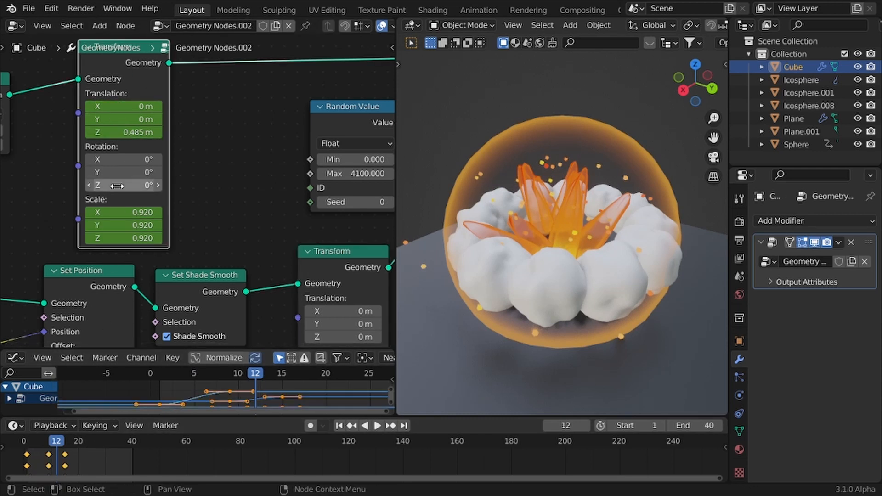
pyautogui.hotkey('ctrl', 'space')
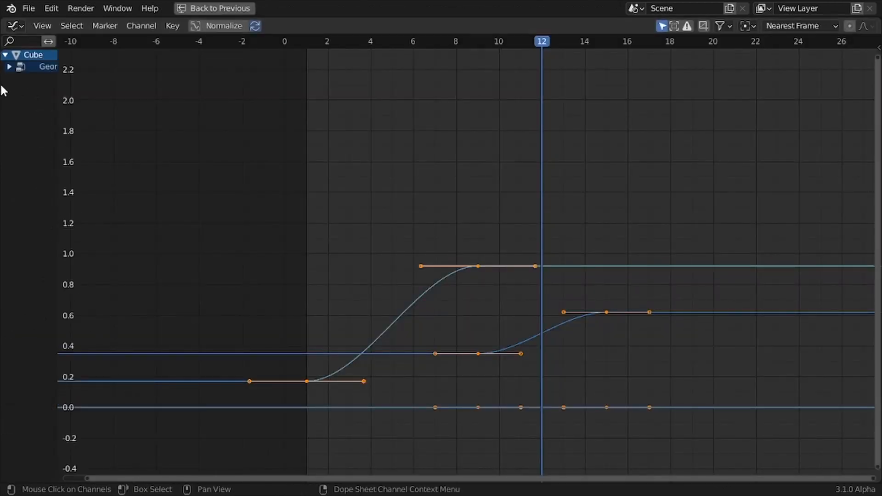
pyautogui.moveTo(57, 131); pyautogui.dragTo(210, 132)
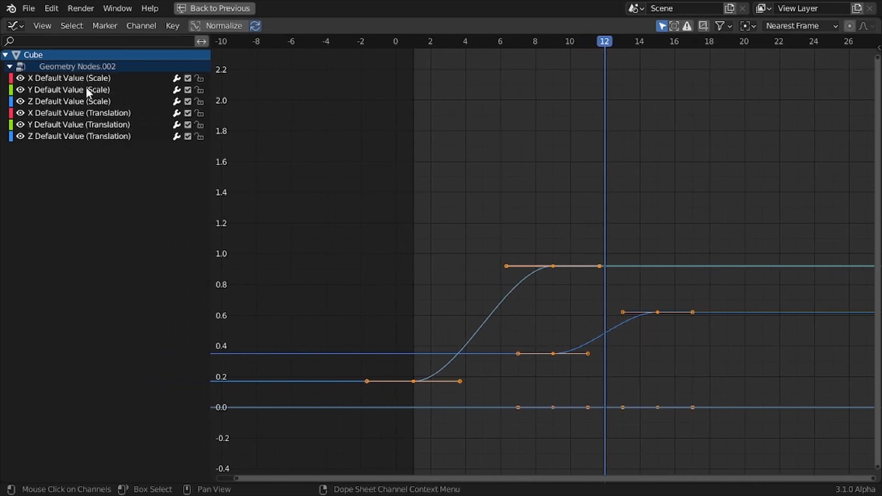
pyautogui.click(81, 137)
# Move the Z Translation curve's first keyframe to frame 7 at about 0.28 and rotate its handles to a slight upward slope.
pyautogui.moveTo(541, 342); pyautogui.dragTo(564, 359)
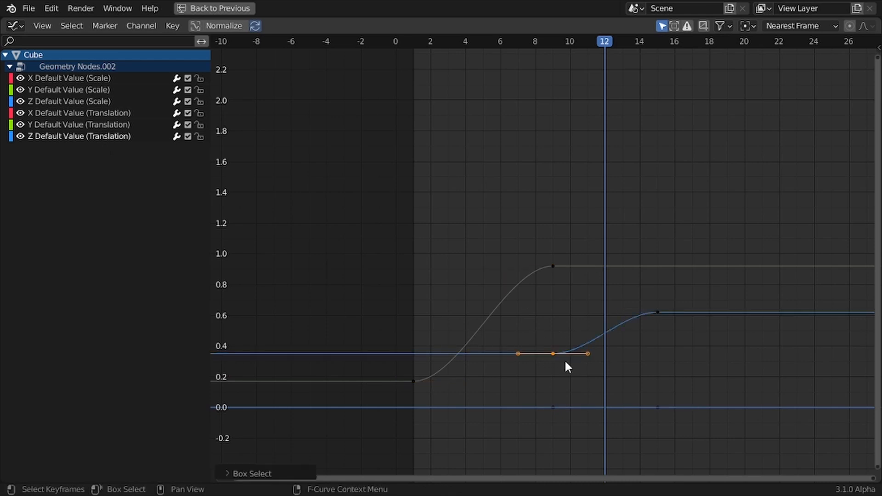
pyautogui.press('g')
pyautogui.click(531, 370)
pyautogui.press('r')
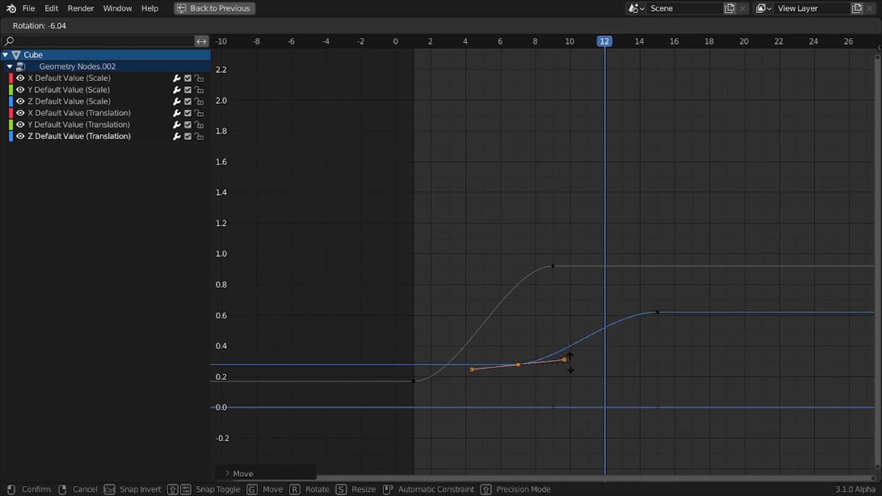
pyautogui.click(570, 363)
# Move the Z Translation curve's last keyframe to frame 16 and restore the full workspace layout.
pyautogui.moveTo(670, 285); pyautogui.dragTo(650, 309)
pyautogui.press('g')
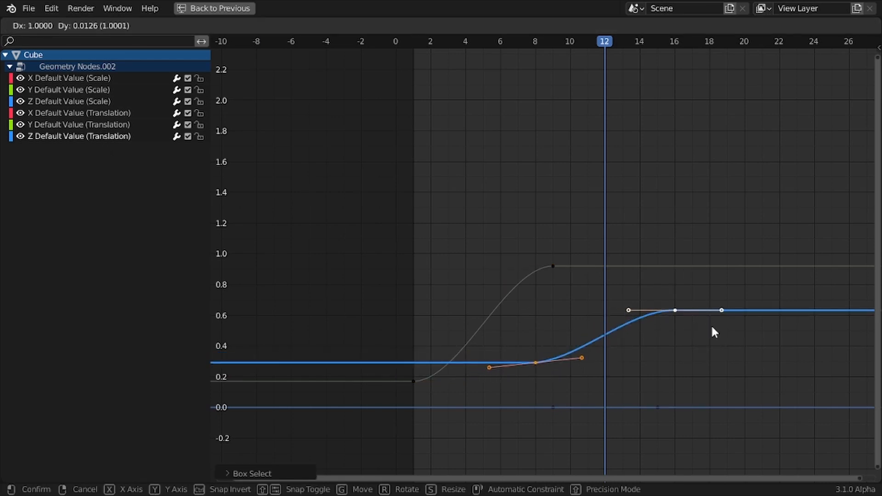
pyautogui.click(658, 315)
pyautogui.press('g')
pyautogui.click(673, 315)
pyautogui.hotkey('ctrl', 'space')
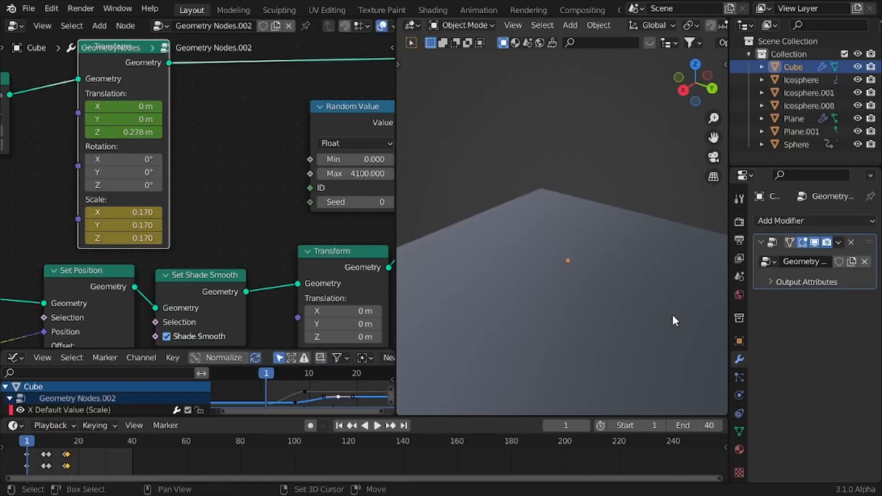
# Replay the animation and scrub to frame 8 to examine the ring's rise alongside the puffs' Transform scale.
pyautogui.press('space')
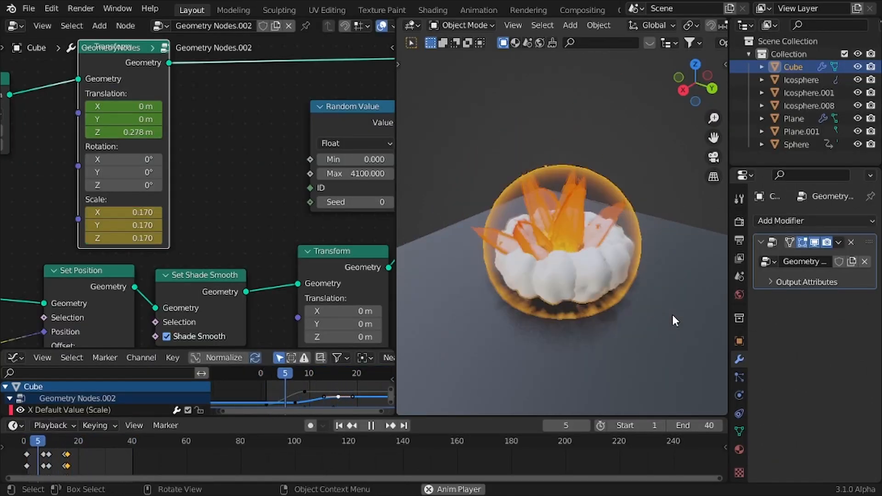
pyautogui.press('Escape')
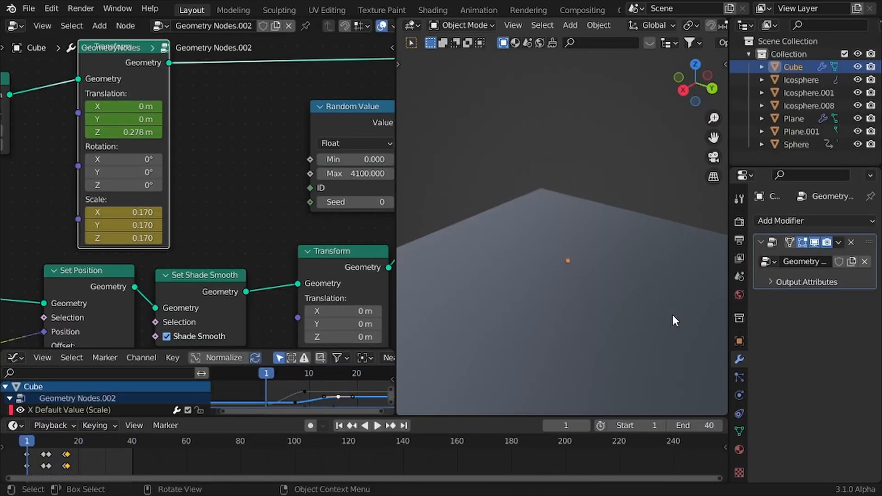
pyautogui.press('space')
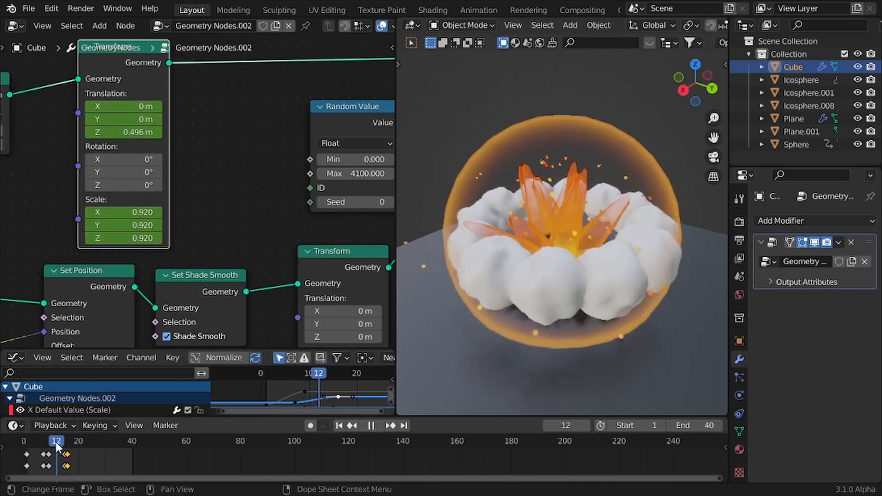
pyautogui.moveTo(59, 444)
pyautogui.mouseDown()
pyautogui.moveTo(24, 441)
pyautogui.moveTo(46, 439)
pyautogui.mouseUp()
pyautogui.scroll(-4, 78, 230)
pyautogui.moveTo(153, 286); pyautogui.dragTo(168, 219, button='middle')
pyautogui.scroll(5, 165, 243)
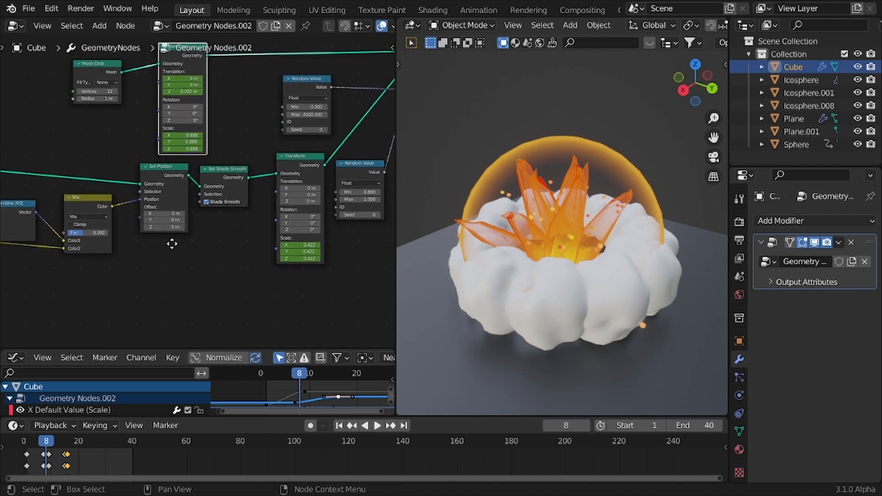
pyautogui.press('space')
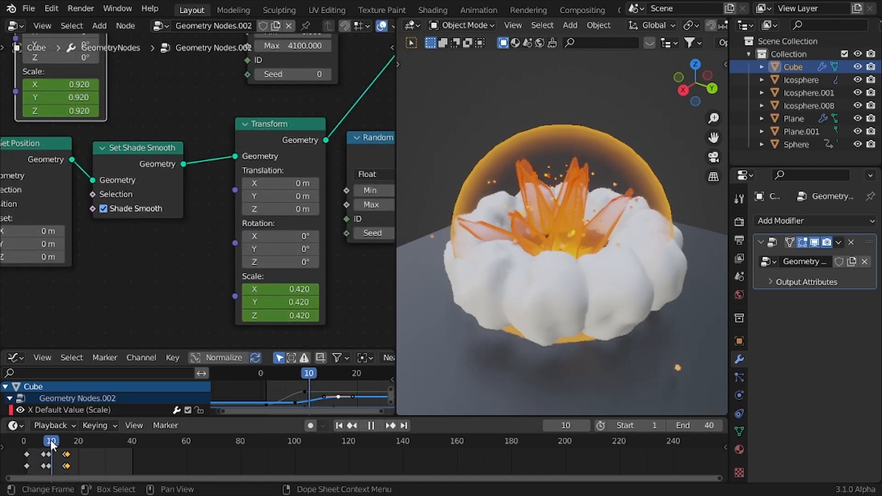
# Lower the ring Transform's scale keyframes at frame 9 to about 0.83 along the value axis and replay the animation.
pyautogui.press('space')
pyautogui.scroll(-1, 271, 376)
pyautogui.hotkey('ctrl', 'space')
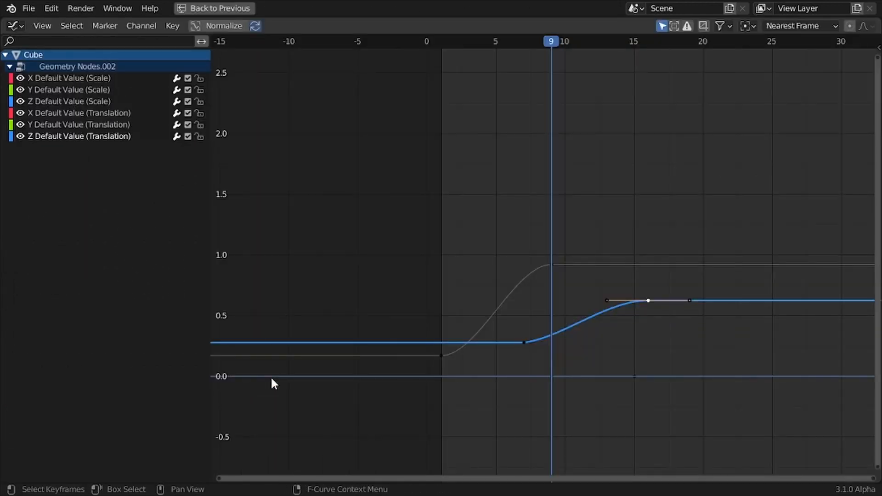
pyautogui.click(564, 264)
pyautogui.press('g')
pyautogui.press('y')
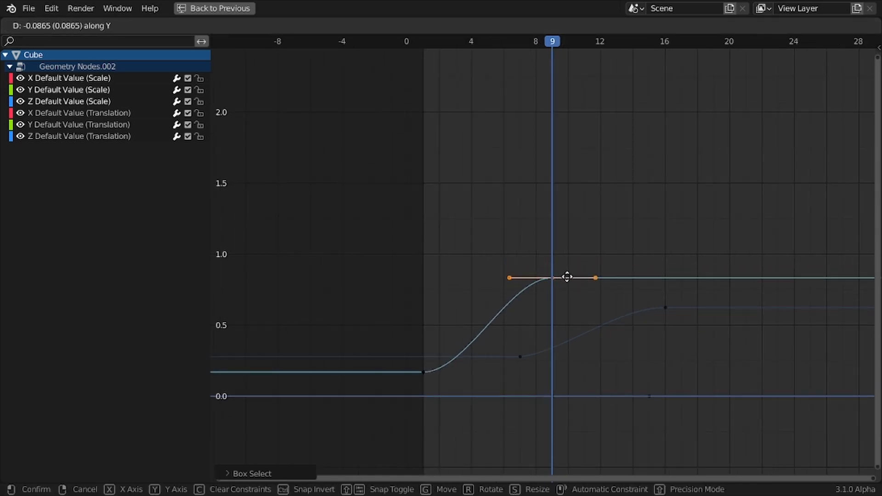
pyautogui.click(568, 278)
pyautogui.hotkey('ctrl', 'space')
pyautogui.press('space')
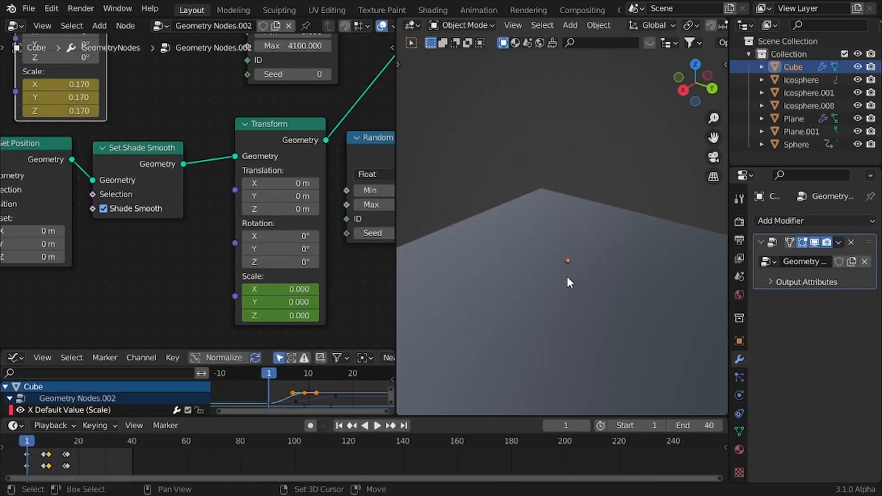
# Lower the ring Transform's frame 9 scale keyframes further to about 0.75 and check the explosion around frames 7 to 9.
pyautogui.press('space')
pyautogui.hotkey('ctrl', 'space')
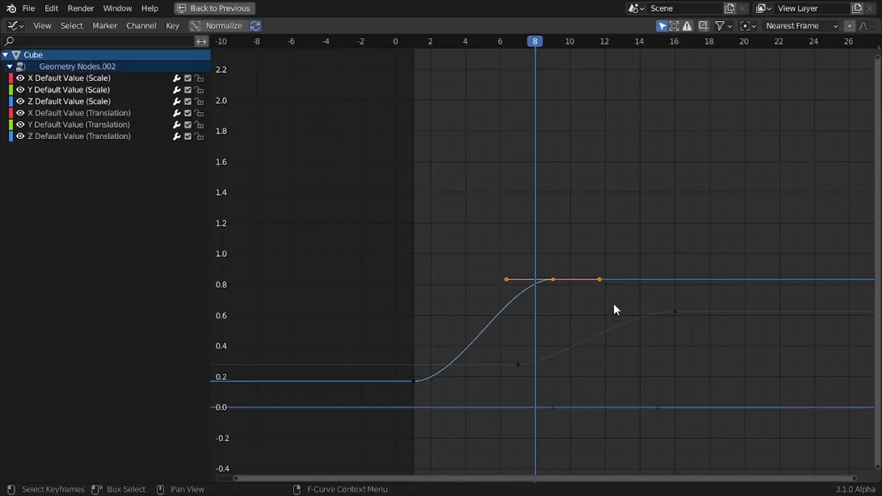
pyautogui.press('g')
pyautogui.click(629, 315)
pyautogui.hotkey('ctrl', 'space')
pyautogui.press('space')
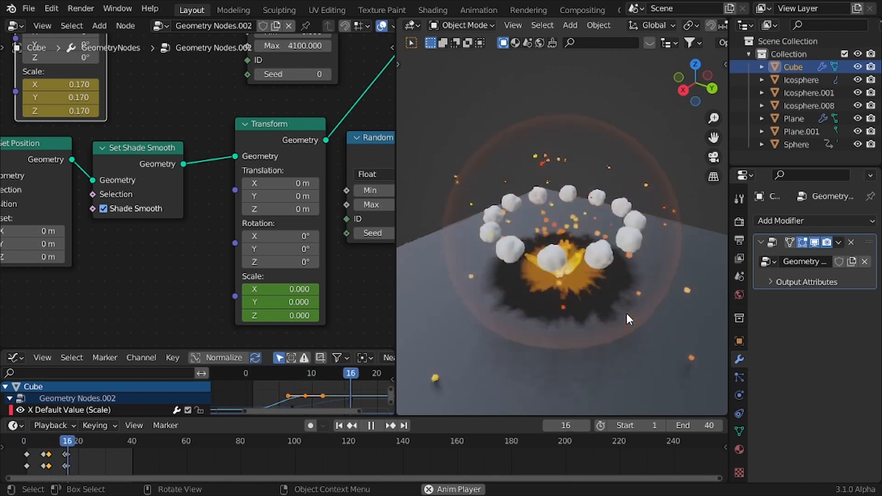
pyautogui.press('space')
pyautogui.press('space')
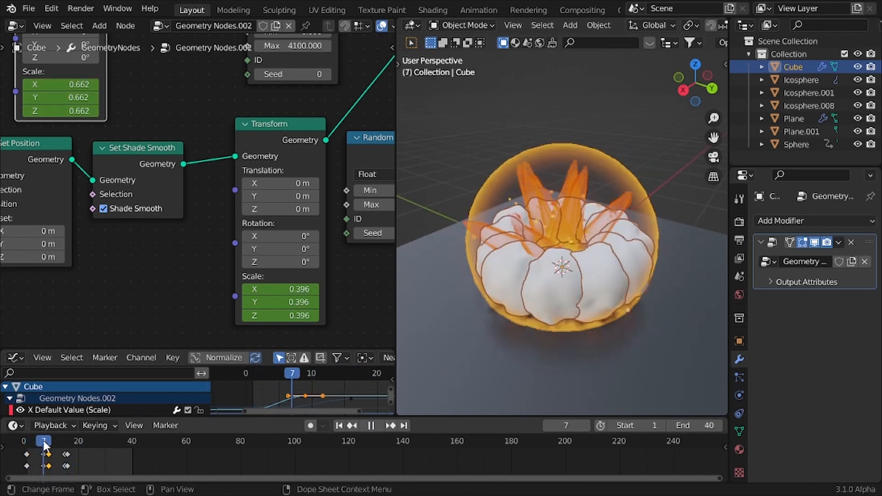
pyautogui.moveTo(51, 442); pyautogui.dragTo(49, 442)
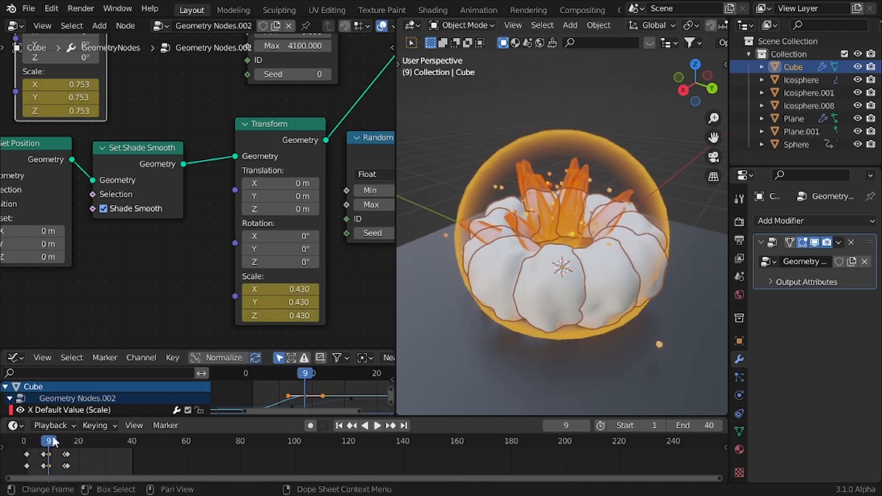
pyautogui.scroll(-8, 105, 195)
pyautogui.moveTo(170, 102); pyautogui.dragTo(179, 122, button='middle')
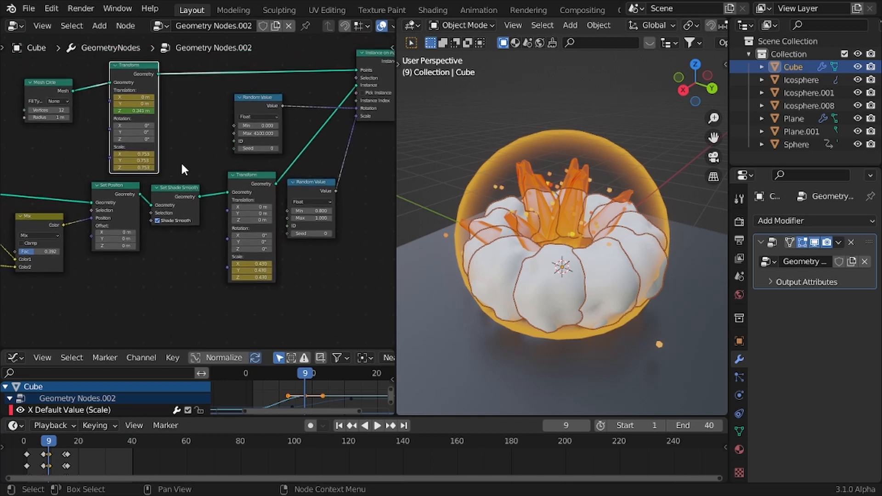
# Undo the last scale keyframe moves on the ring's Transform.
pyautogui.hotkey('ctrl', 'z')
pyautogui.hotkey('ctrl', 'z')
pyautogui.hotkey('ctrl', 'z')
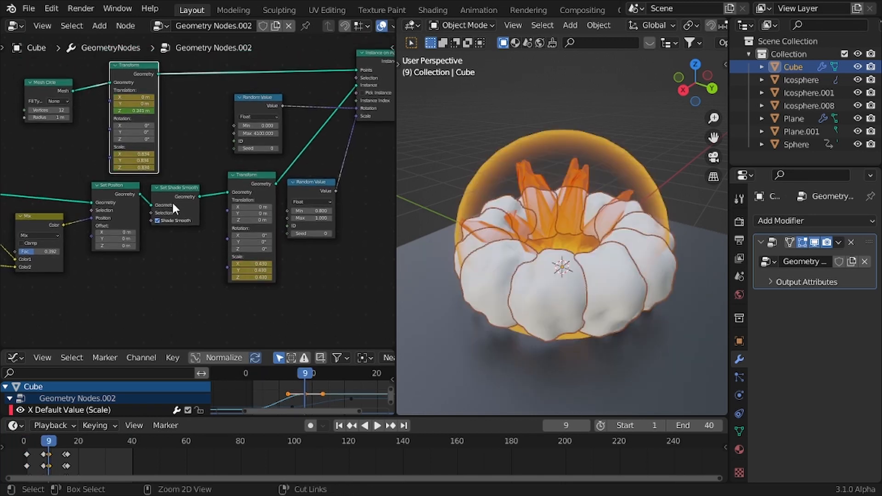
pyautogui.hotkey('ctrl', 'z')
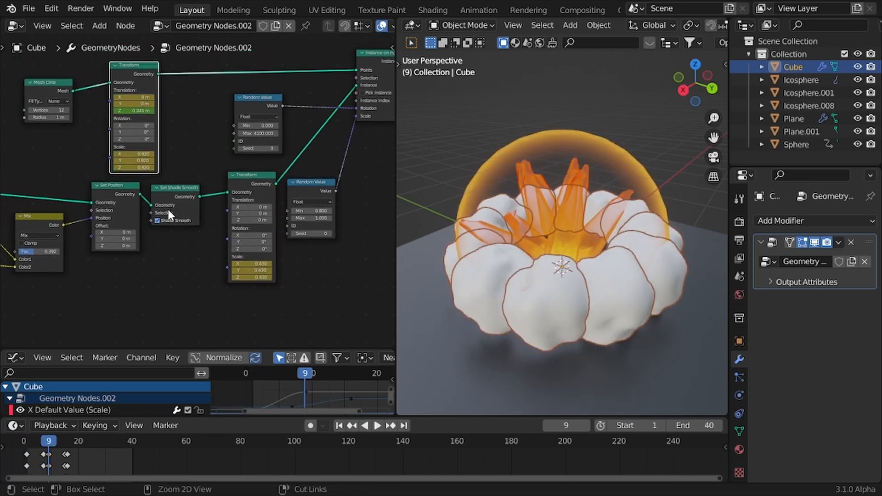
# Lower the scale keyframes at frame 9 of the Transform after Set Shade Smooth to about 0.34 and play the animation.
pyautogui.click(245, 175)
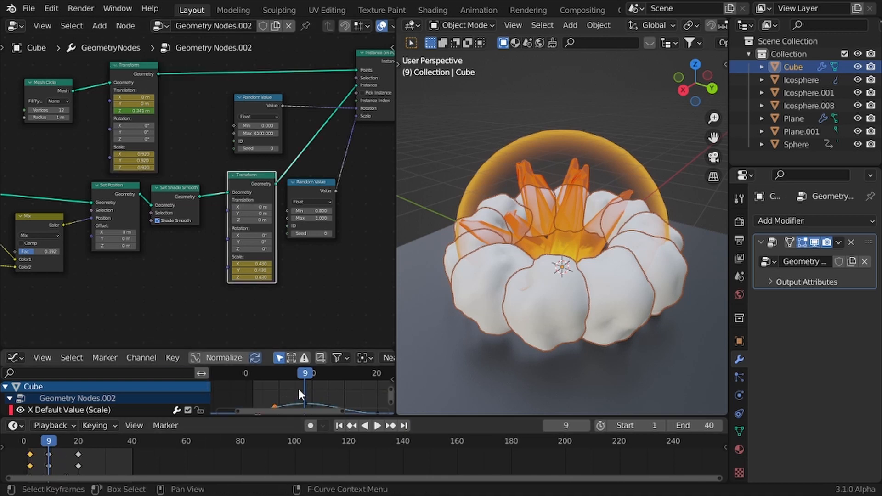
pyautogui.hotkey('ctrl', 'space')
pyautogui.scroll(3, 340, 329)
pyautogui.moveTo(540, 101); pyautogui.dragTo(637, 148)
pyautogui.press('g')
pyautogui.press('y')
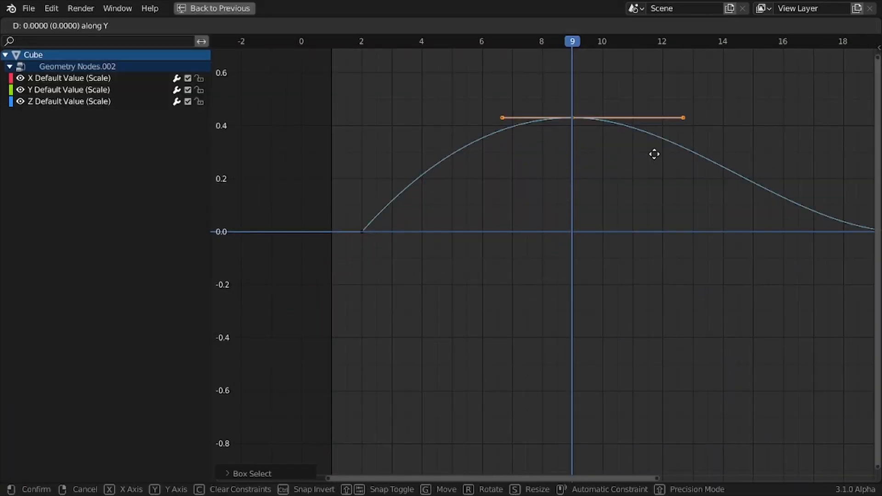
pyautogui.click(654, 175)
pyautogui.hotkey('ctrl', 'space')
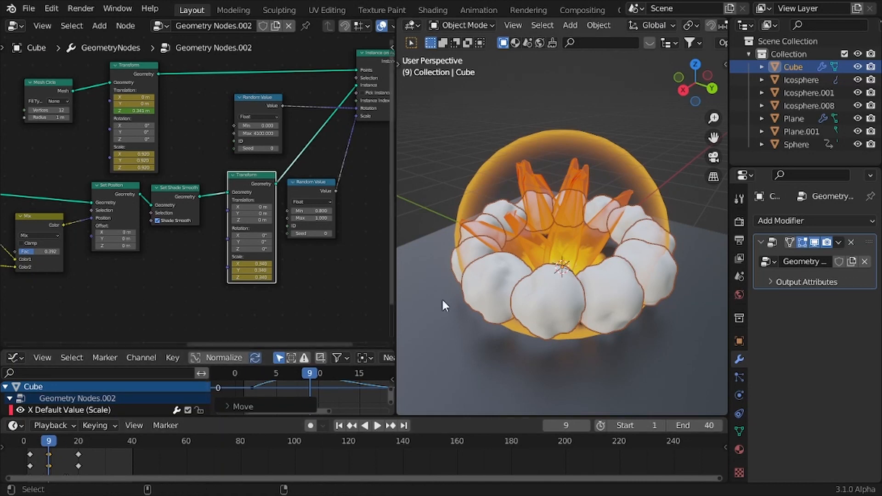
pyautogui.press('space')
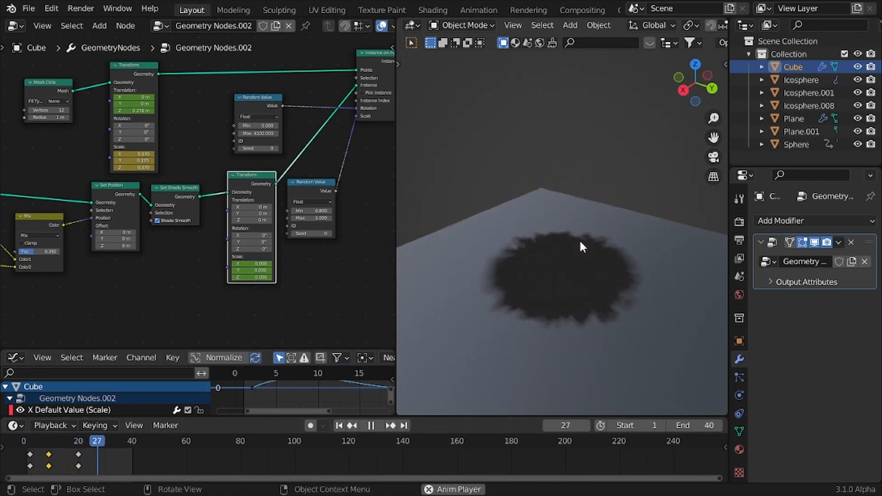
pyautogui.press('space')
pyautogui.hotkey('shift', 'Left')
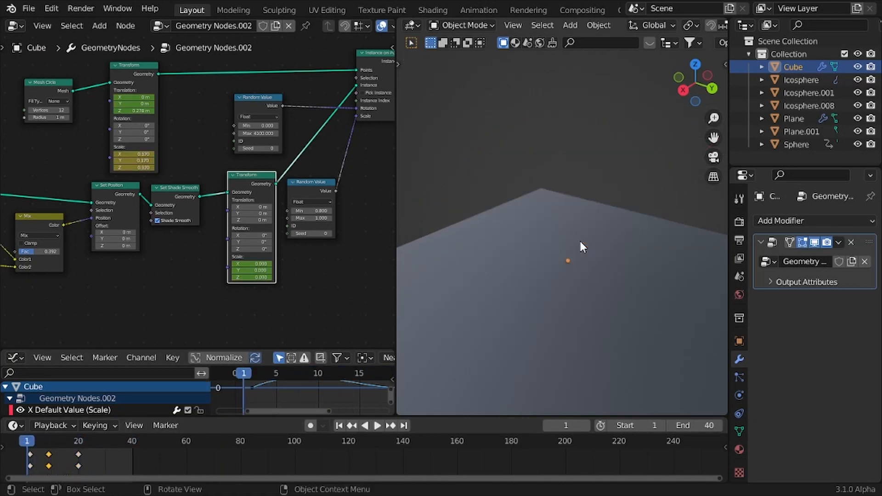
# Fine-tune the cloud Transform's scale keyframes at frame 9 in the graph and replay the animation from frame 1.
pyautogui.press('space')
pyautogui.scroll(2, 286, 307)
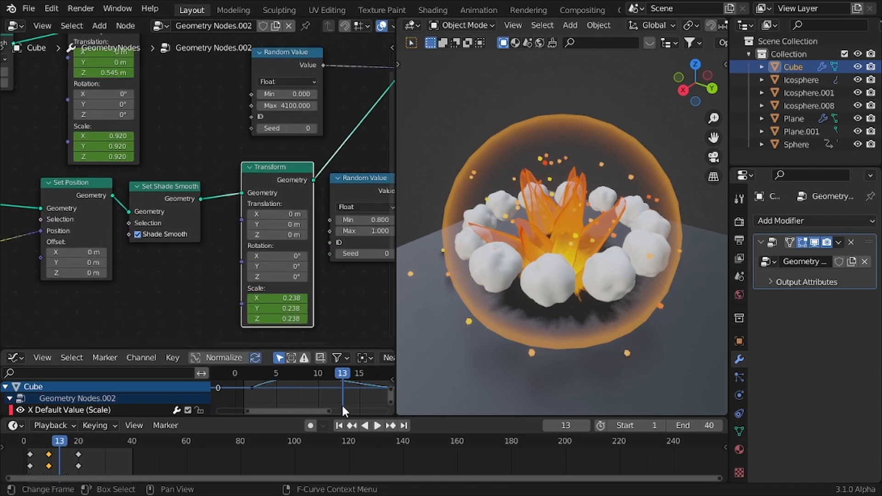
pyautogui.hotkey('ctrl', 'space')
pyautogui.press('g')
pyautogui.click(565, 196)
pyautogui.hotkey('ctrl', 'space')
pyautogui.hotkey('shift', 'Left')
pyautogui.press('space')
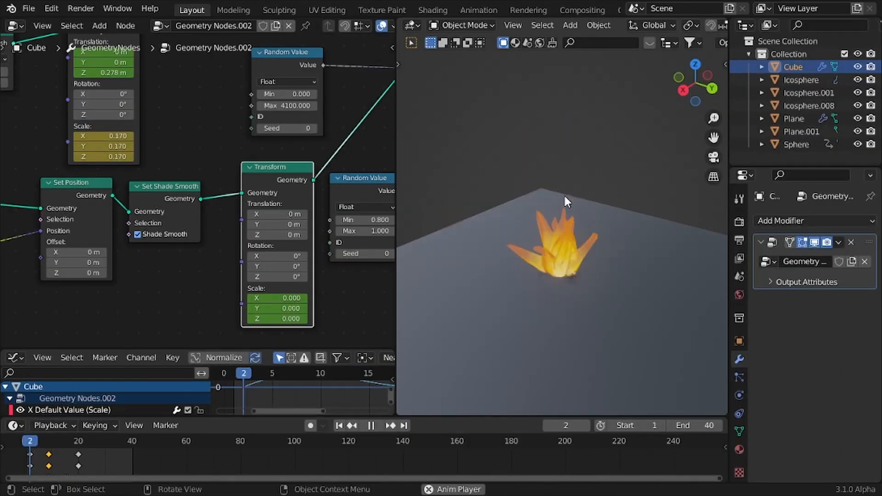
pyautogui.press('space')
# Move the Group Output node farther from the Instance on Points node to make room between them.
pyautogui.scroll(-14, 148, 244)
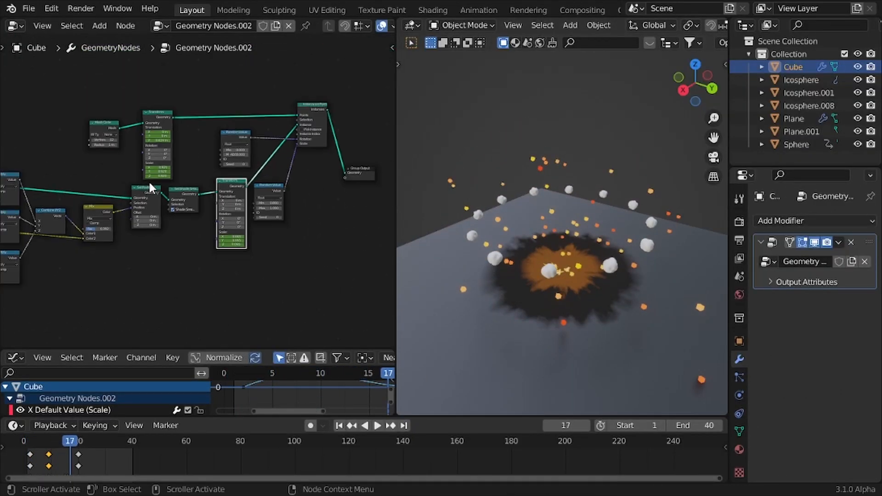
pyautogui.scroll(3, 240, 161)
pyautogui.moveTo(240, 161); pyautogui.dragTo(167, 184, button='middle')
pyautogui.click(271, 200)
pyautogui.scroll(-5, 230, 216)
pyautogui.moveTo(191, 234); pyautogui.dragTo(221, 265, button='middle')
pyautogui.scroll(6, 252, 232)
pyautogui.press('g')
pyautogui.click(295, 185)
pyautogui.moveTo(219, 208); pyautogui.dragTo(220, 239, button='middle')
pyautogui.scroll(8, 248, 211)
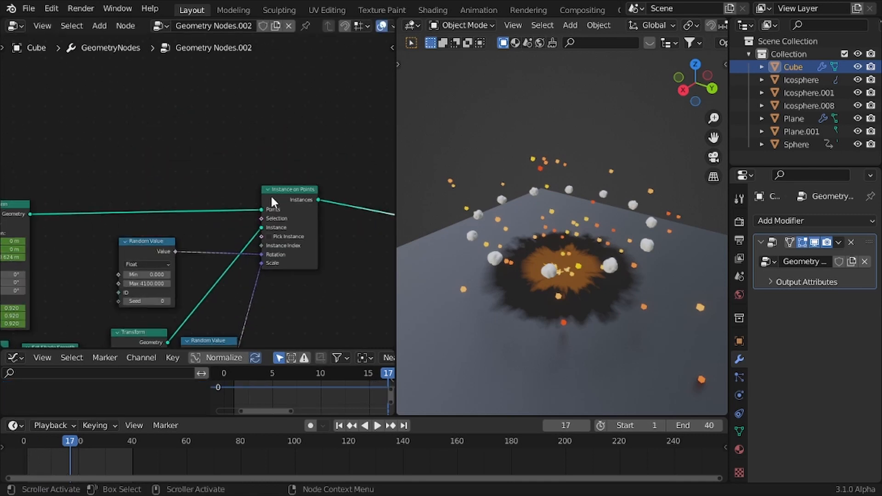
# Try duplicating the Instance on Points node with its input links kept, placing it above the original, and undo it.
pyautogui.click(271, 196)
pyautogui.scroll(-8, 267, 197)
pyautogui.hotkey('ctrl', 'shift', 'd')
pyautogui.click(286, 155)
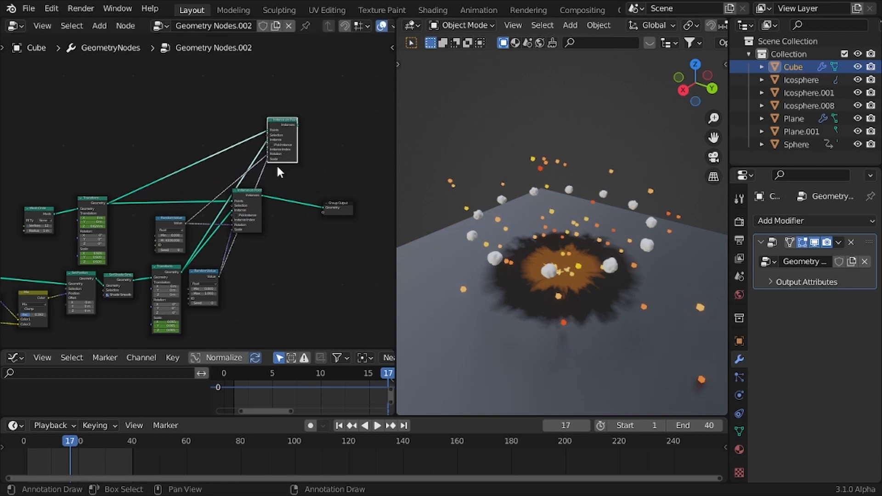
pyautogui.scroll(4, 198, 190)
pyautogui.hotkey('ctrl', 'z')
# Duplicate the Instance on Points node without its links and place the copy above the original.
pyautogui.hotkey('shift', 'd')
pyautogui.click(231, 133)
pyautogui.scroll(-2, 218, 138)
pyautogui.moveTo(125, 166); pyautogui.dragTo(231, 181, button='middle')
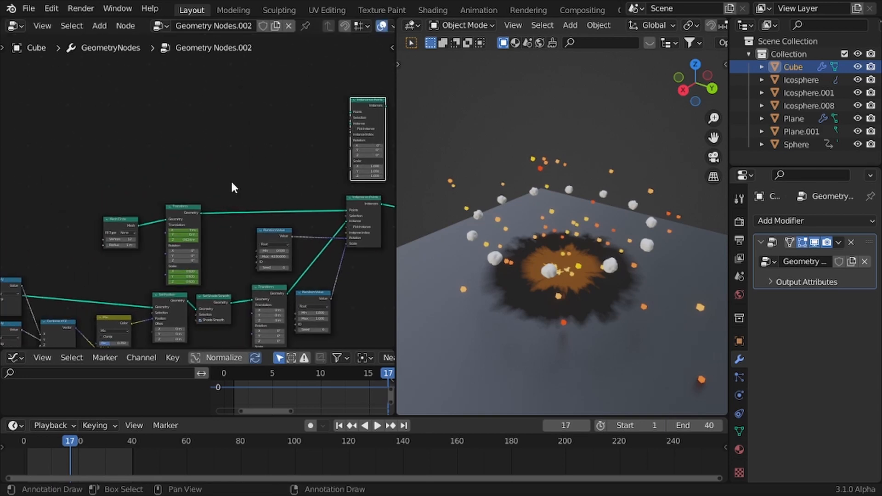
# Duplicate the Mesh Circle node and its Transform together and place the copies above the originals.
pyautogui.scroll(4, 195, 192)
pyautogui.press('b')
pyautogui.moveTo(72, 228); pyautogui.dragTo(195, 187)
pyautogui.scroll(-4, 195, 193)
pyautogui.scroll(-1, 170, 223)
pyautogui.hotkey('shift', 'd')
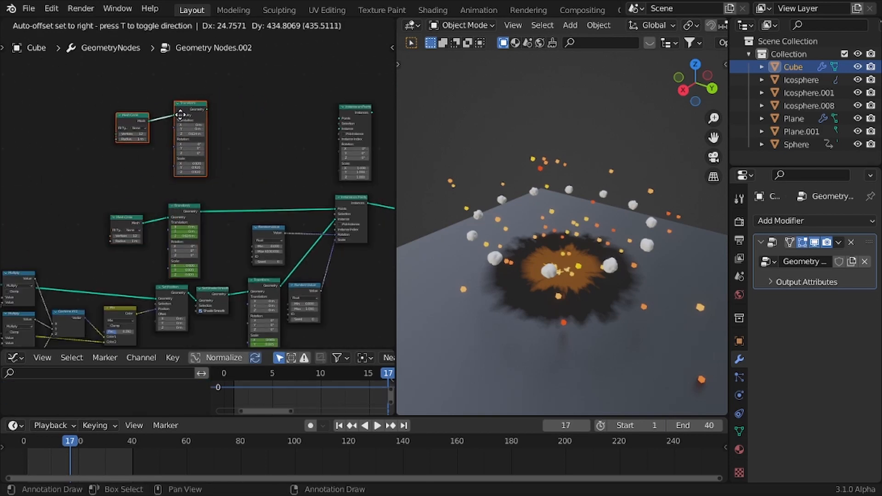
pyautogui.click(174, 122)
# Connect the duplicated ring Transform's geometry to the Points input of the duplicated Instance on Points node.
pyautogui.moveTo(232, 148); pyautogui.dragTo(177, 187, button='middle')
pyautogui.scroll(1, 177, 186)
pyautogui.keyDown('alt'); pyautogui.moveTo(153, 148); pyautogui.dragTo(307, 166, button='right'); pyautogui.keyUp('alt')
pyautogui.scroll(4, 292, 221)
pyautogui.moveTo(291, 221); pyautogui.dragTo(246, 146, button='middle')
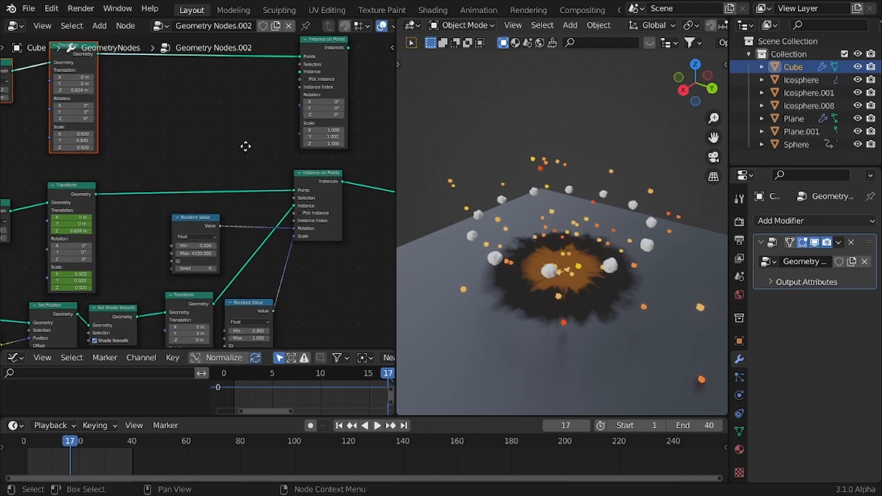
# Try duplicating both Random Value nodes for the upper Instance on Points node, and undo the duplication.
pyautogui.scroll(-2, 269, 219)
pyautogui.click(214, 232)
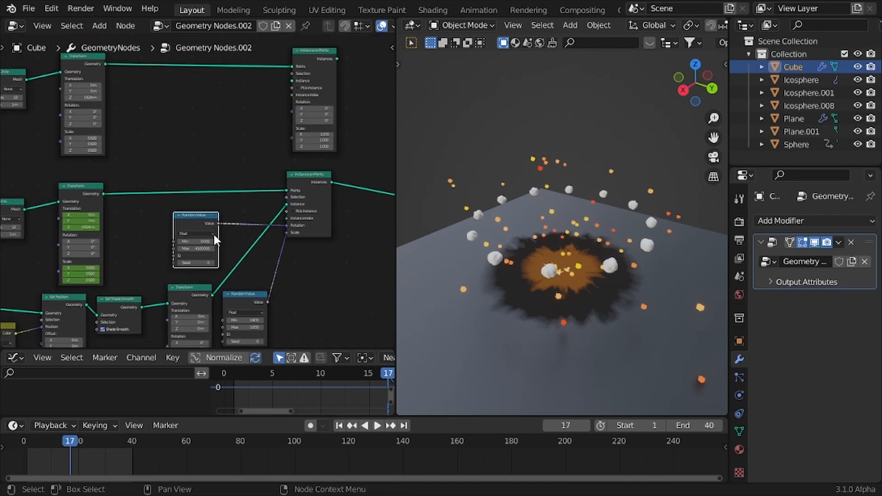
pyautogui.keyDown('shift'); pyautogui.click(230, 288); pyautogui.keyUp('shift')
pyautogui.hotkey('shift', 'd')
pyautogui.click(214, 136)
pyautogui.moveTo(218, 136); pyautogui.dragTo(221, 192, button='middle')
pyautogui.scroll(3, 221, 193)
pyautogui.press('s')
pyautogui.press('x')
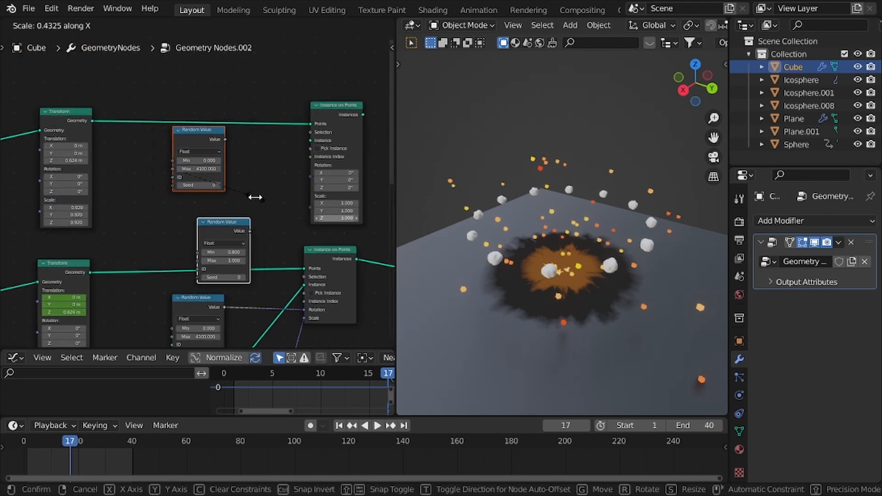
pyautogui.rightClick(253, 198)
pyautogui.scroll(-5, 220, 220)
pyautogui.hotkey('ctrl', 'z')
# Connect the two existing Random Value nodes to the Rotation and Scale inputs of the duplicated Instance on Points node.
pyautogui.scroll(1, 212, 220)
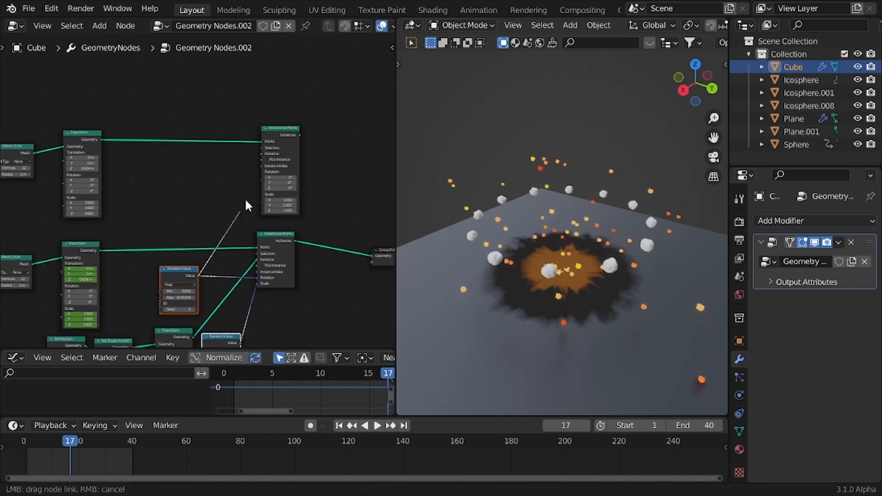
pyautogui.moveTo(263, 175); pyautogui.dragTo(254, 152)
pyautogui.scroll(-1, 248, 229)
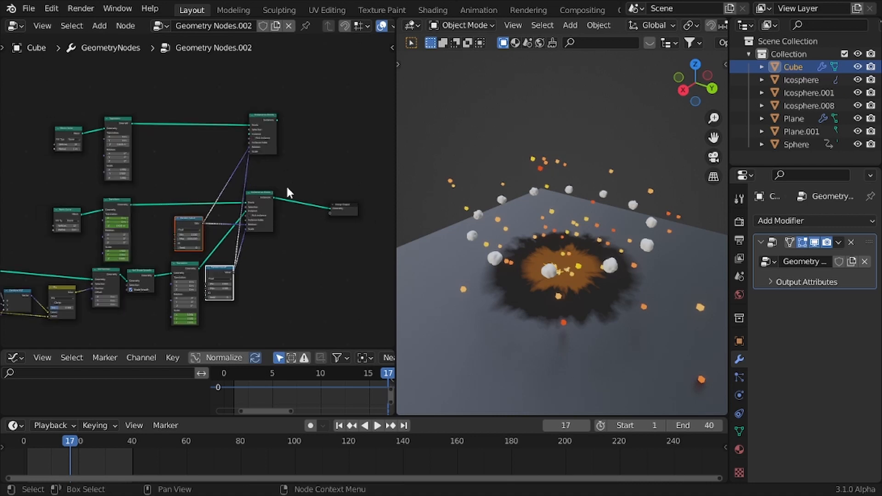
# Examine the node chain that builds the cloud mesh around the Set Position node.
pyautogui.scroll(6, 261, 147)
pyautogui.moveTo(248, 80); pyautogui.dragTo(245, 105, button='middle')
pyautogui.scroll(-3, 230, 117)
pyautogui.moveTo(178, 159); pyautogui.dragTo(210, 107, button='middle')
pyautogui.moveTo(168, 275); pyautogui.dragTo(251, 224, button='middle')
pyautogui.scroll(7, 236, 166)
pyautogui.moveTo(170, 235); pyautogui.dragTo(171, 232)
pyautogui.scroll(-1, 154, 229)
pyautogui.moveTo(149, 229); pyautogui.dragTo(162, 184, button='middle')
pyautogui.scroll(-5, 352, 157)
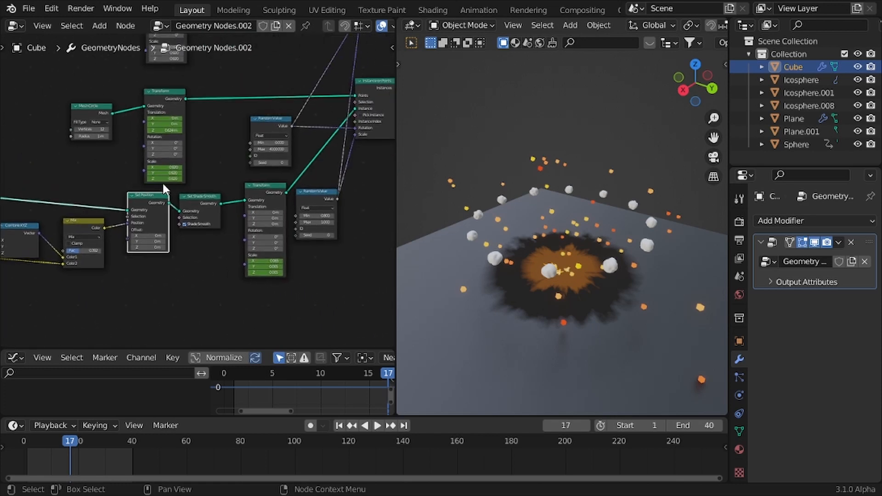
# Duplicate the Transform after Set Shade Smooth with its input link kept and place the copy near the upper Instance on Points node.
pyautogui.scroll(5, 195, 192)
pyautogui.moveTo(283, 194); pyautogui.dragTo(278, 199)
pyautogui.scroll(-5, 285, 159)
pyautogui.scroll(6, 276, 154)
pyautogui.moveTo(268, 217); pyautogui.dragTo(270, 268, button='middle')
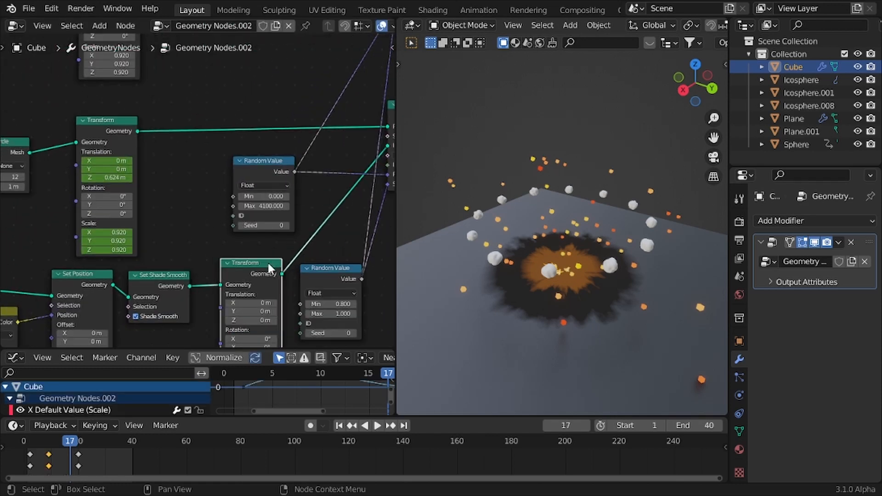
pyautogui.scroll(-8, 252, 242)
pyautogui.moveTo(236, 213); pyautogui.dragTo(233, 245, button='middle')
pyautogui.hotkey('ctrl', 'shift', 'd')
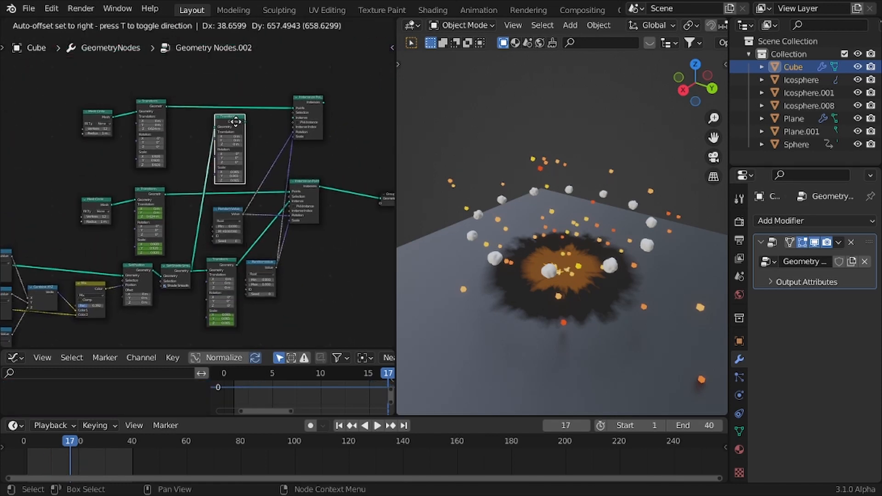
pyautogui.click(236, 123)
# Connect the duplicated cloud Transform's geometry to the Instance input of the upper Instance on Points node.
pyautogui.moveTo(237, 124); pyautogui.dragTo(190, 222, button='middle')
pyautogui.scroll(6, 189, 222)
pyautogui.scroll(2, 190, 221)
pyautogui.moveTo(203, 222); pyautogui.dragTo(309, 213)
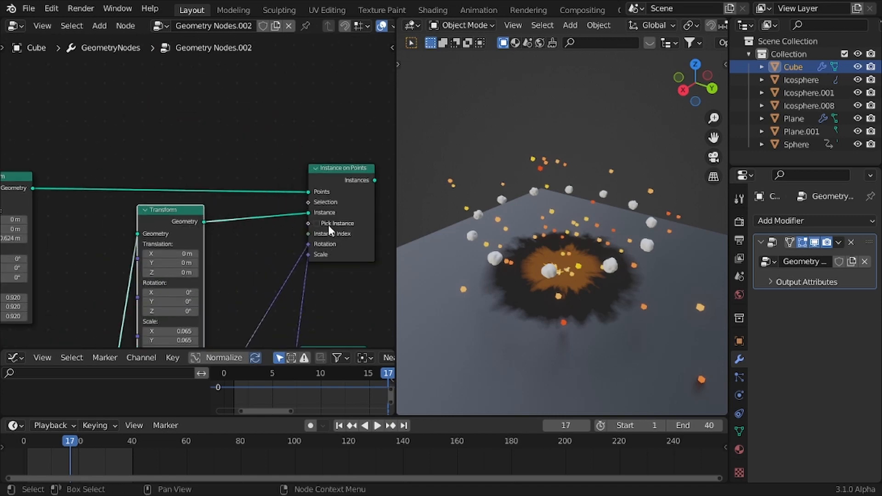
# Scrub the animation to frame 12 and inspect the duplicated Mesh Circle and its Transform values.
pyautogui.moveTo(59, 441); pyautogui.dragTo(56, 441)
pyautogui.moveTo(18, 317); pyautogui.dragTo(190, 244, button='middle')
pyautogui.scroll(-3, 109, 273)
pyautogui.hotkey('ctrl', 'z')
pyautogui.scroll(7, 191, 245)
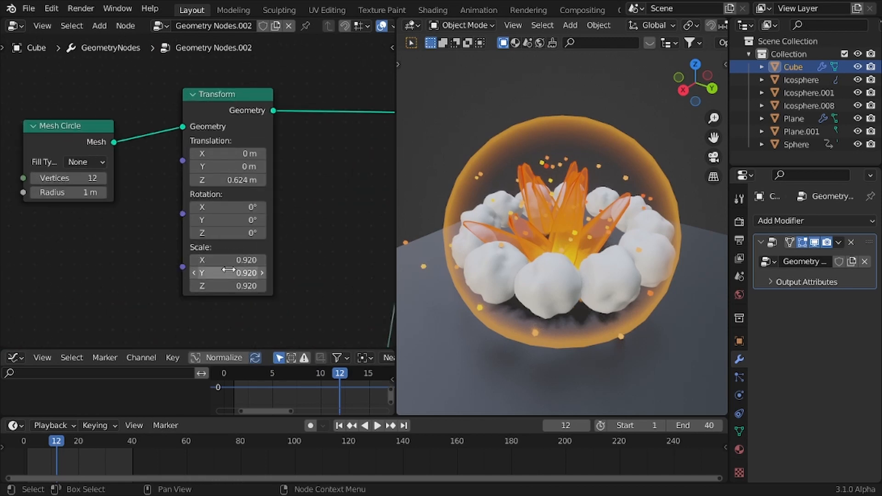
# Connect the duplicated ring Transform directly to the Group Output to preview its circle in the viewport.
pyautogui.scroll(-6, 216, 197)
pyautogui.moveTo(241, 200); pyautogui.dragTo(77, 185, button='middle')
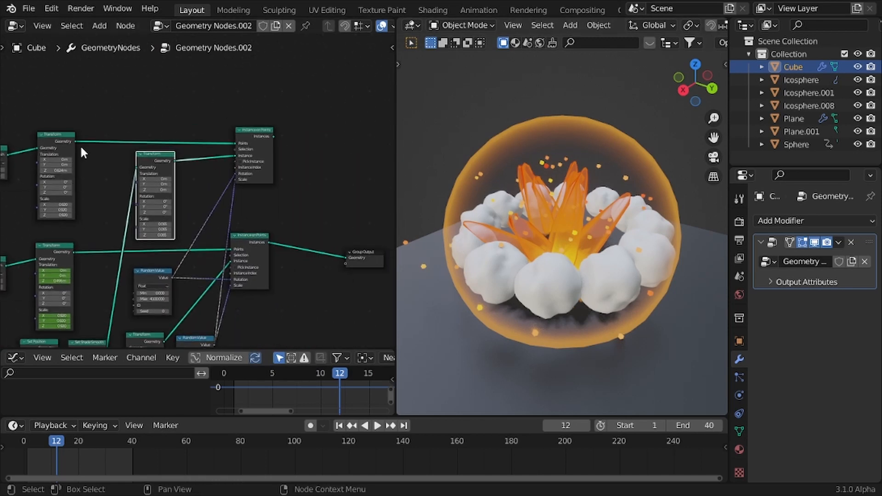
pyautogui.moveTo(75, 142); pyautogui.dragTo(351, 256)
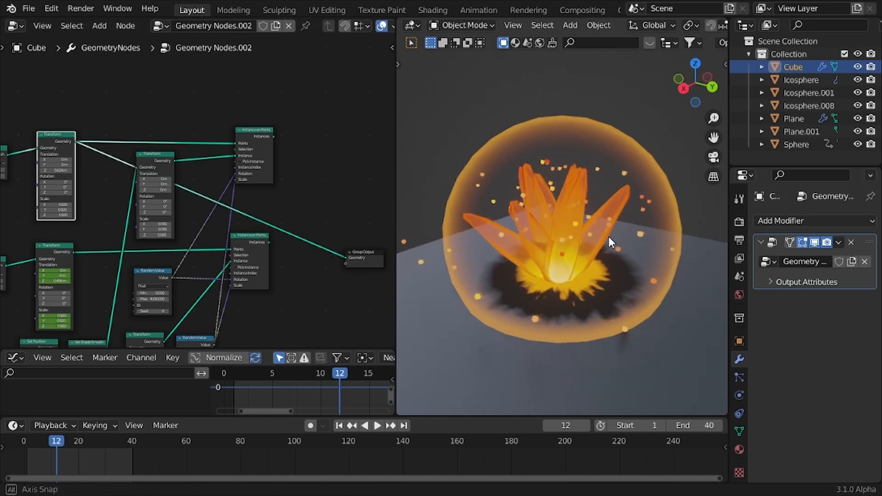
pyautogui.scroll(-3, 506, 257)
pyautogui.scroll(3, 506, 257)
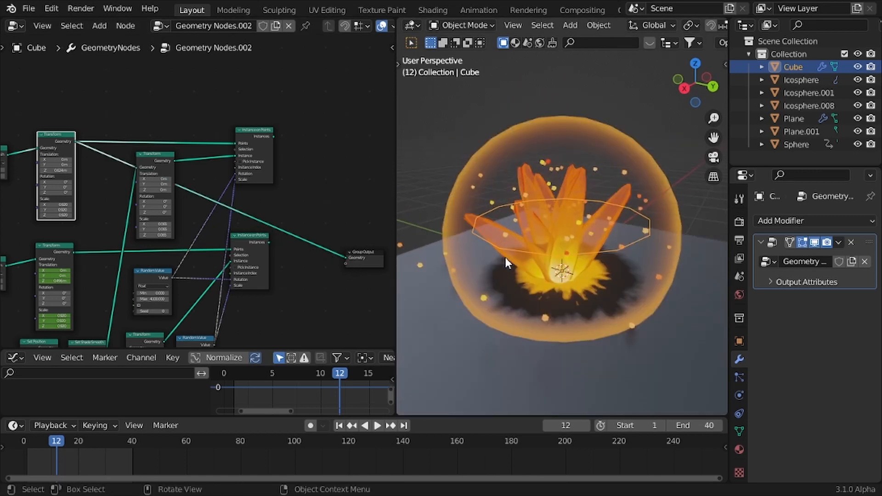
# Set the upper ring Transform's Z translation to 0.964 m and its scale to 1.040 on all axes.
pyautogui.scroll(2, 128, 257)
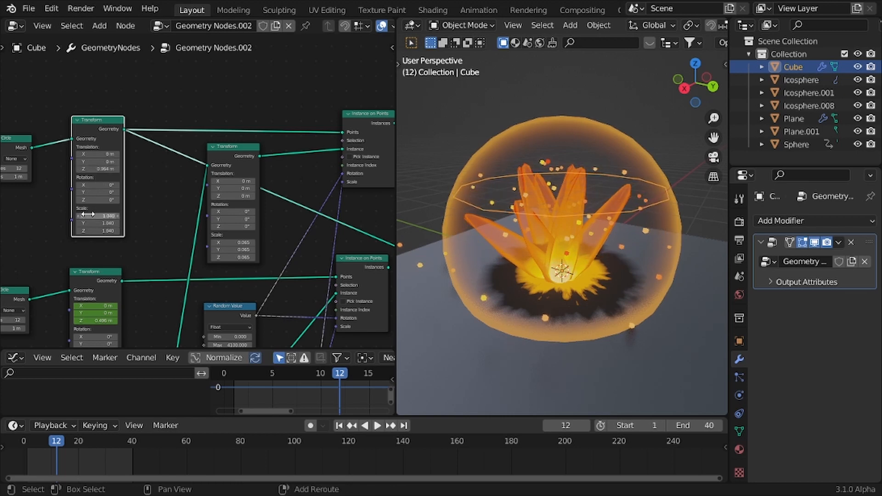
pyautogui.scroll(-1, 138, 207)
pyautogui.moveTo(189, 195); pyautogui.dragTo(170, 200, button='middle')
pyautogui.scroll(1, 171, 199)
# Preview the duplicated cloud Transform through the Group Output and set its scale to 0.555 on all axes.
pyautogui.moveTo(205, 155); pyautogui.dragTo(209, 158)
pyautogui.scroll(-3, 211, 160)
pyautogui.moveTo(243, 166); pyautogui.dragTo(155, 167, button='middle')
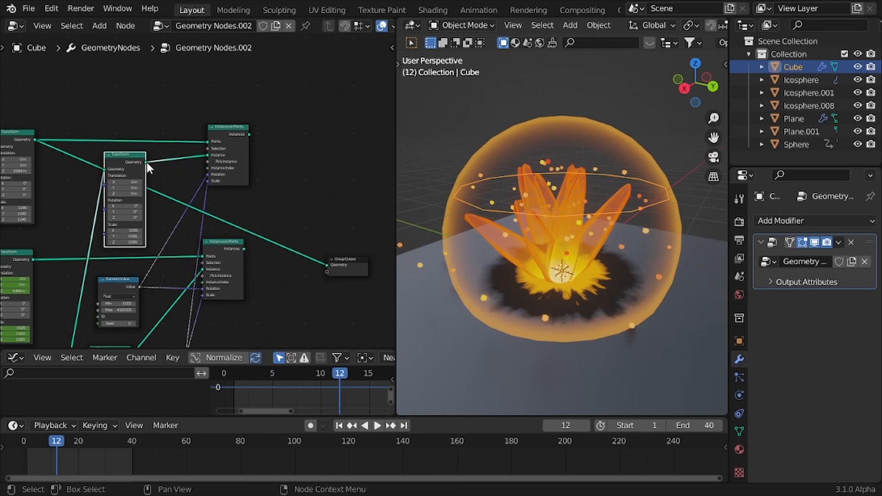
pyautogui.moveTo(329, 263); pyautogui.dragTo(329, 264)
pyautogui.scroll(4, 175, 198)
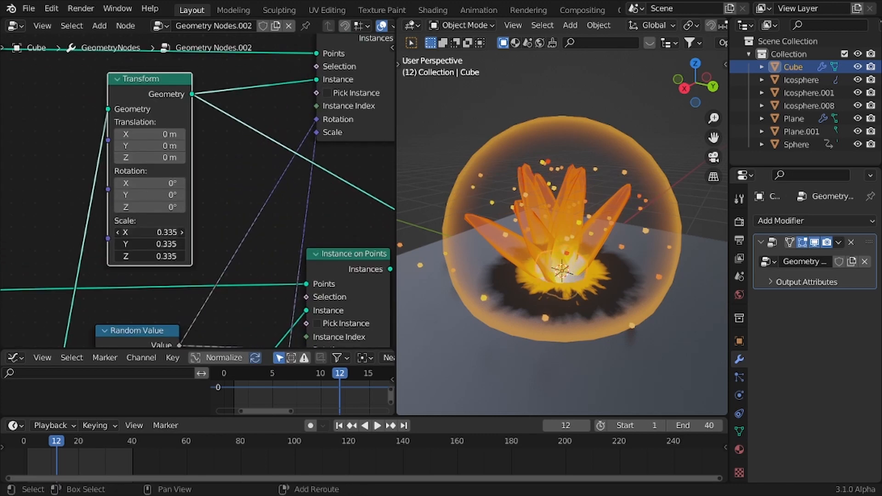
pyautogui.moveTo(124, 251); pyautogui.dragTo(145, 251)
# Connect the upper Instance on Points node's Instances to the Group Output and inspect the cloud ring in the viewport.
pyautogui.scroll(-4, 205, 161)
pyautogui.moveTo(205, 166); pyautogui.dragTo(122, 206, button='middle')
pyautogui.moveTo(264, 100); pyautogui.dragTo(346, 292)
pyautogui.rightClick(373, 294)
pyautogui.moveTo(608, 186); pyautogui.dragTo(629, 201, button='middle')
pyautogui.scroll(3, 628, 200)
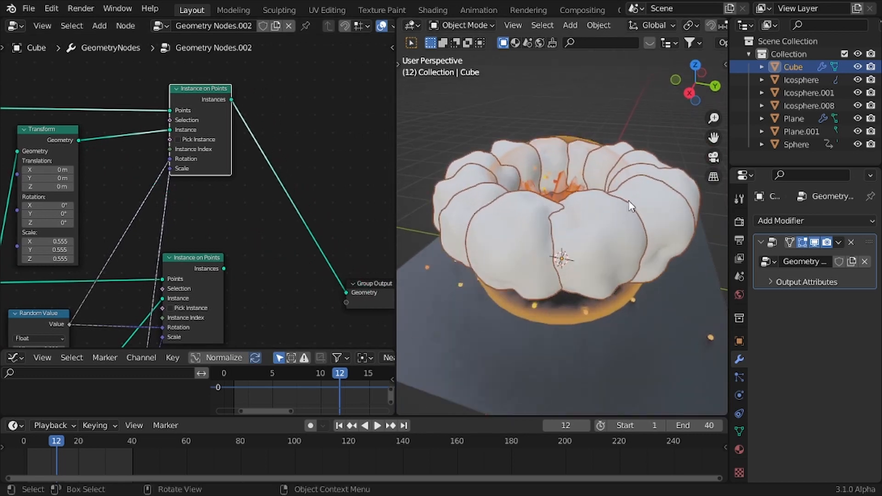
# Set the scale on all axes to 0.700 on the upper ring Transform and 0.335 on the duplicated cloud Transform.
pyautogui.scroll(-4, 101, 174)
pyautogui.moveTo(101, 174); pyautogui.dragTo(368, 198, button='middle')
pyautogui.scroll(6, 238, 201)
pyautogui.moveTo(206, 242); pyautogui.dragTo(182, 265)
pyautogui.moveTo(350, 269); pyautogui.dragTo(237, 209, button='middle')
pyautogui.scroll(3, 264, 216)
pyautogui.moveTo(301, 229)
pyautogui.mouseDown()
pyautogui.moveTo(260, 229)
pyautogui.moveTo(302, 227)
pyautogui.mouseUp()
pyautogui.moveTo(533, 184); pyautogui.dragTo(514, 125, button='middle')
pyautogui.scroll(2, 514, 125)
pyautogui.scroll(-2, 177, 183)
# Insert a Set Position node on the link between the upper ring Transform and the upper Instance on Points node.
pyautogui.moveTo(177, 185); pyautogui.dragTo(135, 189, button='middle')
pyautogui.scroll(-8, 135, 187)
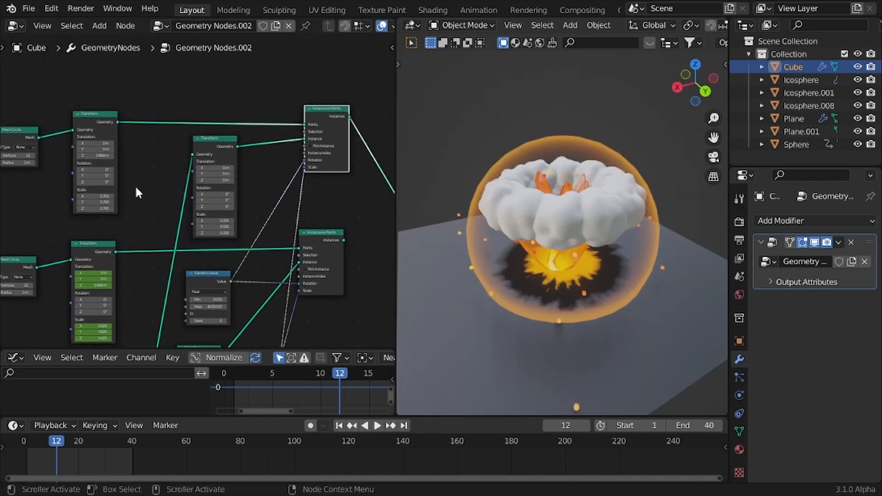
pyautogui.hotkey('shift', 'a')
pyautogui.click(166, 168)
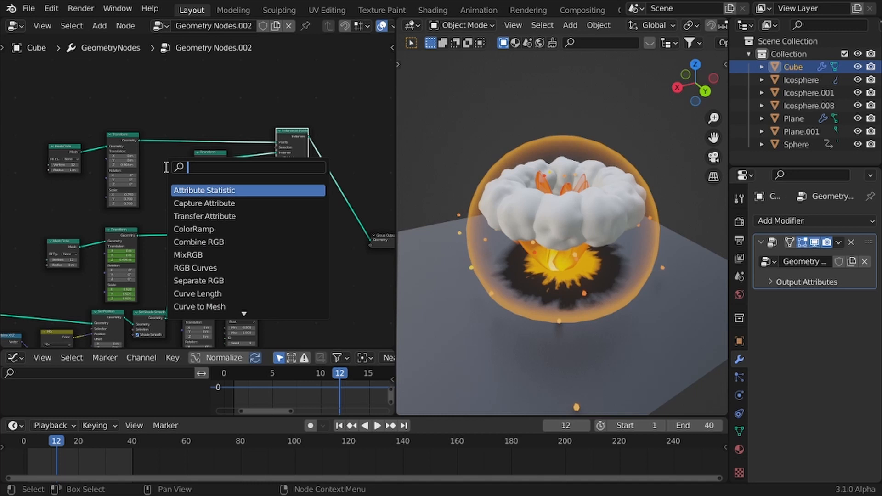
pyautogui.write('set')
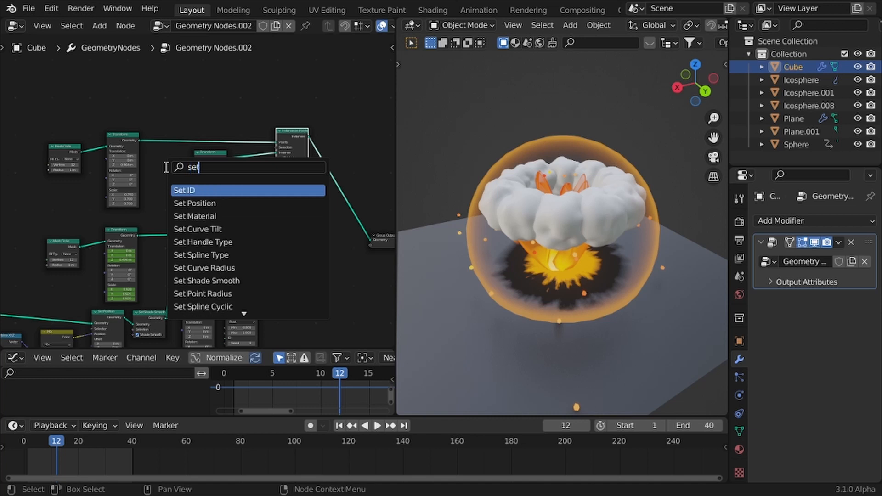
pyautogui.press('Down')
pyautogui.press('Return')
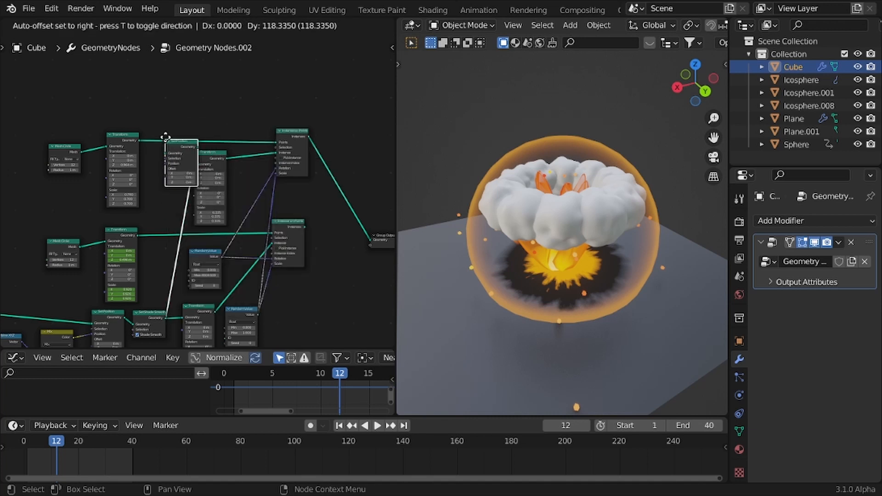
pyautogui.click(169, 106)
pyautogui.scroll(-3, 225, 154)
pyautogui.press('g')
pyautogui.click(252, 153)
pyautogui.scroll(-4, 223, 167)
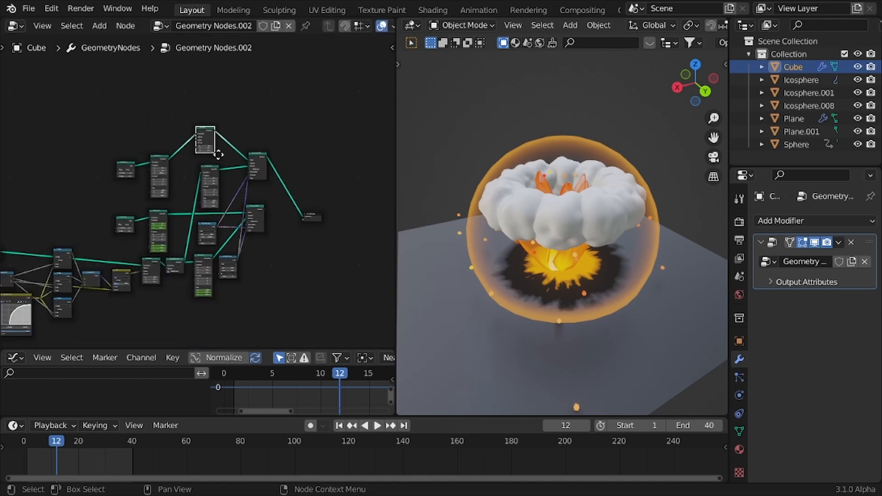
# Move the Set Position node well above the node chain and add a Position node ahead of it.
pyautogui.moveTo(210, 155); pyautogui.dragTo(306, 134, button='middle')
pyautogui.scroll(6, 214, 235)
pyautogui.press('g')
pyautogui.click(201, 188)
pyautogui.scroll(5, 198, 189)
pyautogui.hotkey('shift', 'a')
pyautogui.write('s')
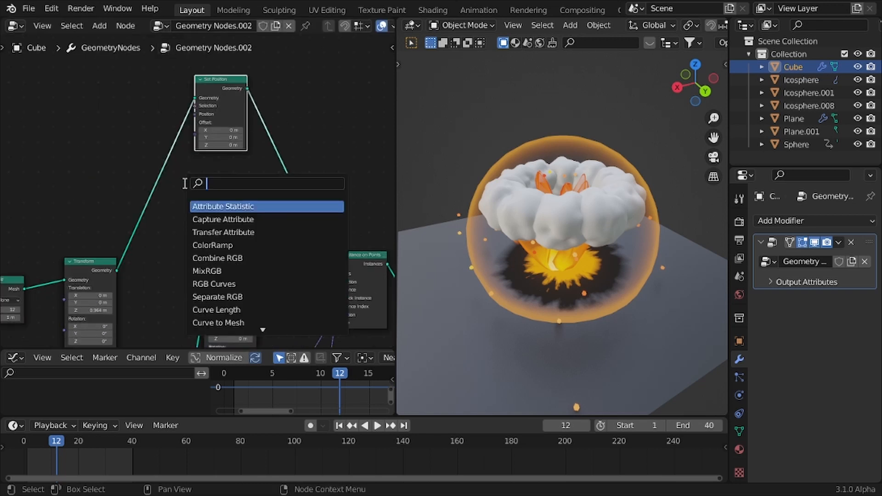
pyautogui.write('position')
pyautogui.press('Return')
pyautogui.click(40, 156)
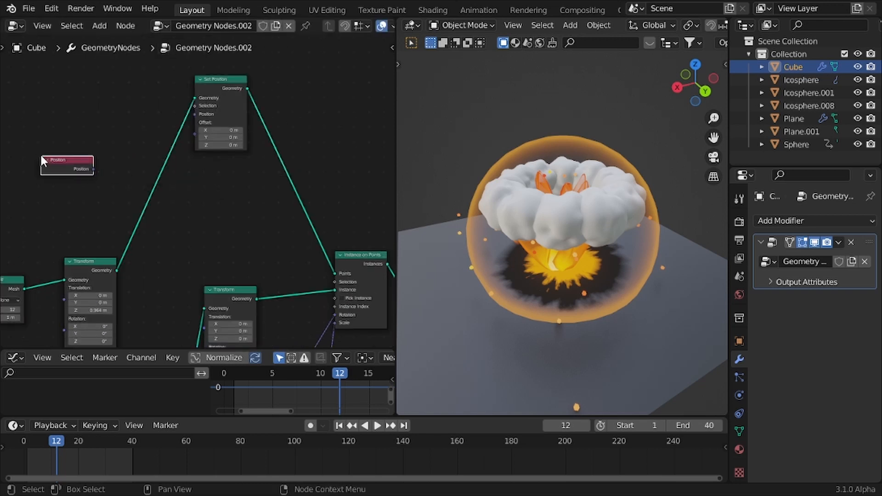
# Add a Separate XYZ node next to the Position node and connect Position to its Vector input.
pyautogui.hotkey('shift', 'a')
pyautogui.write('ssepara')
pyautogui.press('Down')
pyautogui.press('Return')
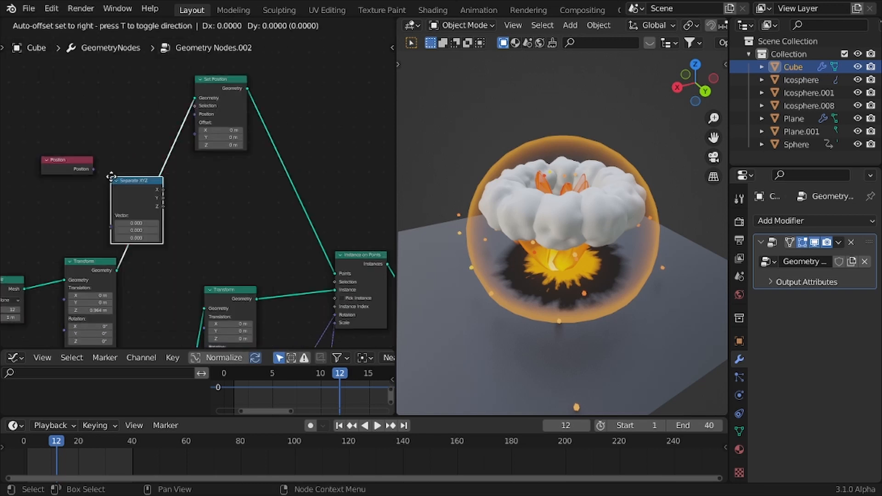
pyautogui.click(103, 197)
pyautogui.press('s')
pyautogui.click(194, 195)
pyautogui.press('r')
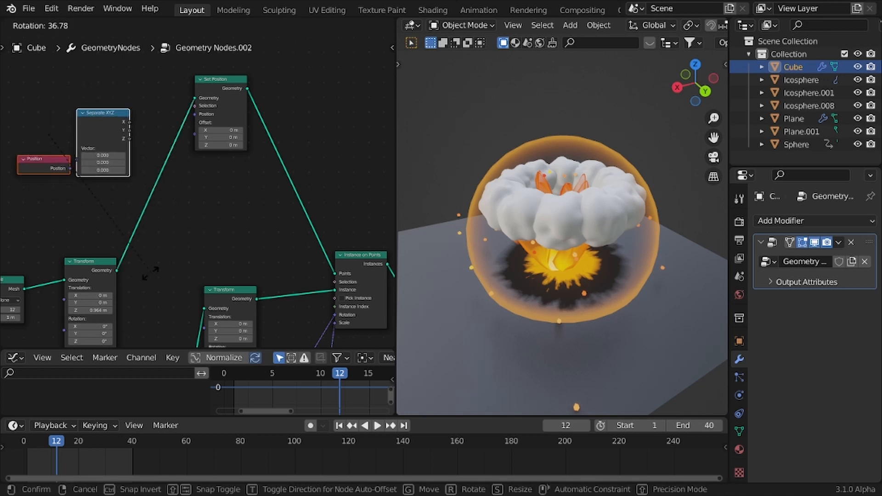
pyautogui.click(108, 262)
pyautogui.press('f')
# Add a Combine XYZ node after Separate XYZ and link the X, Y and Z outputs to its matching inputs.
pyautogui.scroll(1, 100, 170)
pyautogui.hotkey('shift', 'a')
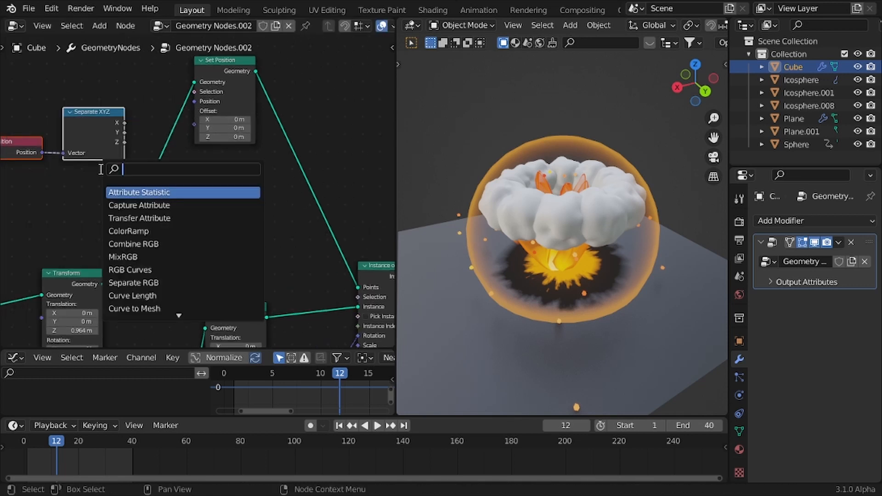
pyautogui.write('combi')
pyautogui.click(133, 206)
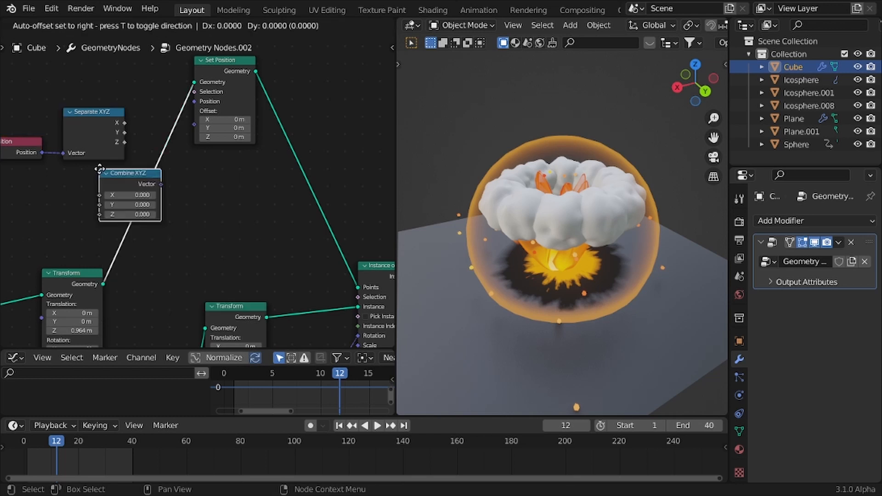
pyautogui.scroll(-2, 183, 179)
pyautogui.click(125, 127)
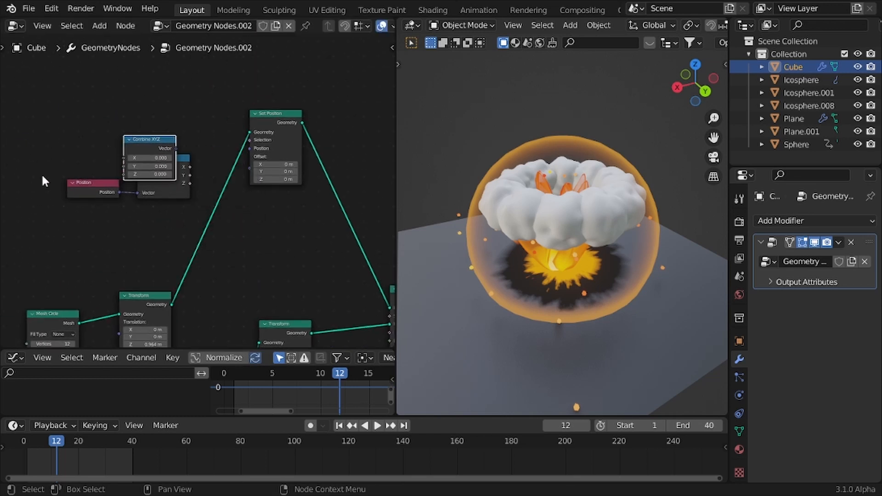
pyautogui.press('g')
pyautogui.click(115, 210)
pyautogui.click(118, 143)
pyautogui.press('g')
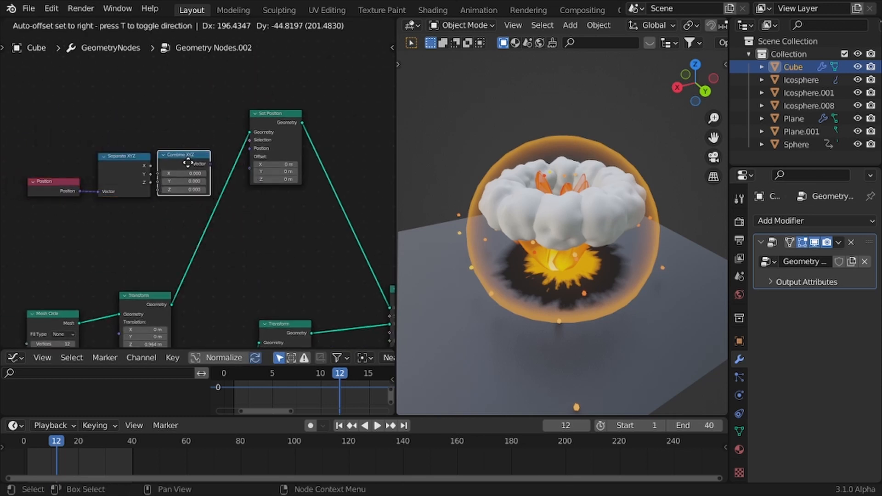
pyautogui.click(187, 159)
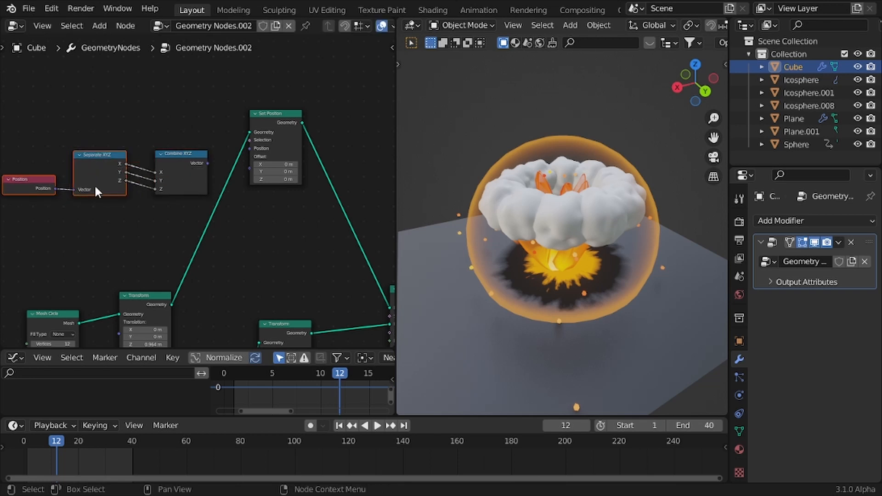
# Replace the Z link into Combine XYZ with the output of a new float Random Value node.
pyautogui.scroll(4, 95, 187)
pyautogui.moveTo(96, 187); pyautogui.dragTo(130, 189, button='middle')
pyautogui.scroll(1, 129, 189)
pyautogui.hotkey('shift', 'a')
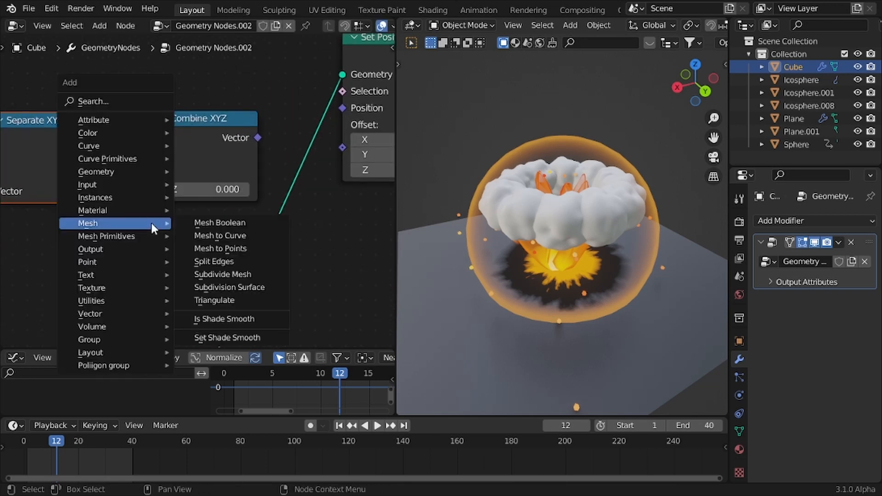
pyautogui.write('rand')
pyautogui.press('Return')
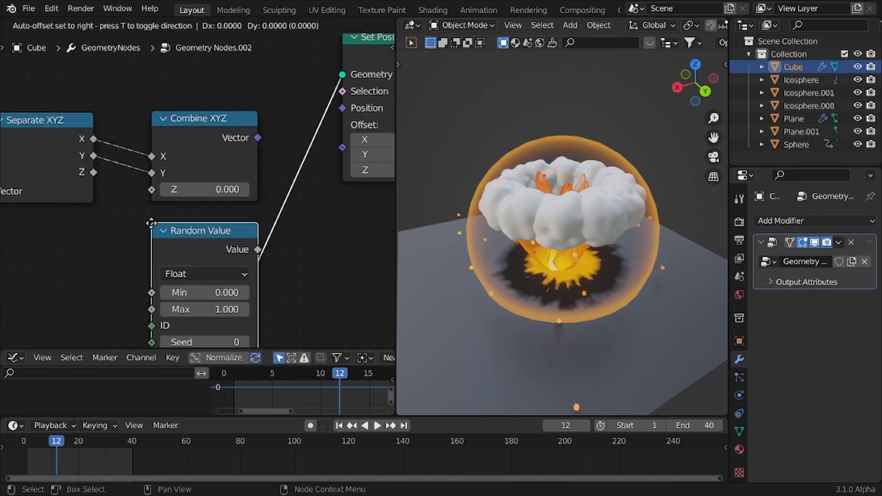
pyautogui.click(13, 218)
pyautogui.moveTo(117, 239); pyautogui.dragTo(171, 189)
# Connect the Combine XYZ vector to the Set Position node's Position input and inspect the scattered clouds.
pyautogui.scroll(-1, 179, 194)
pyautogui.moveTo(204, 209); pyautogui.dragTo(160, 216, button='middle')
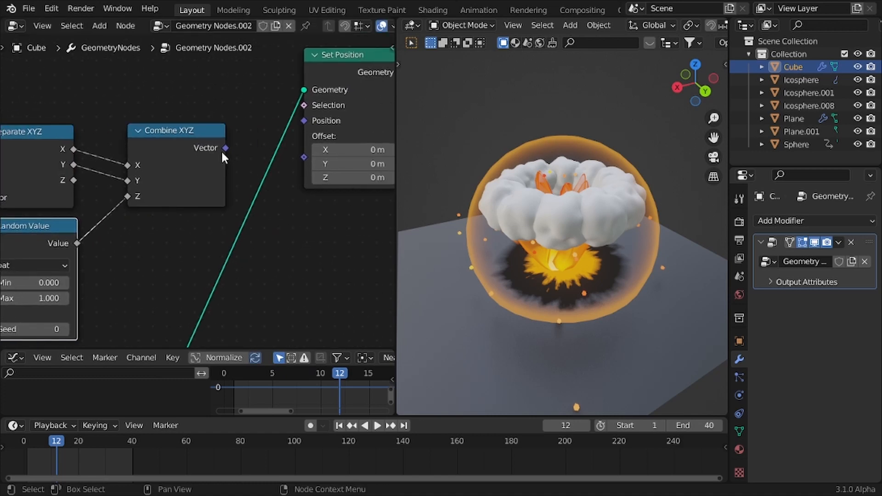
pyautogui.moveTo(226, 148); pyautogui.dragTo(303, 121)
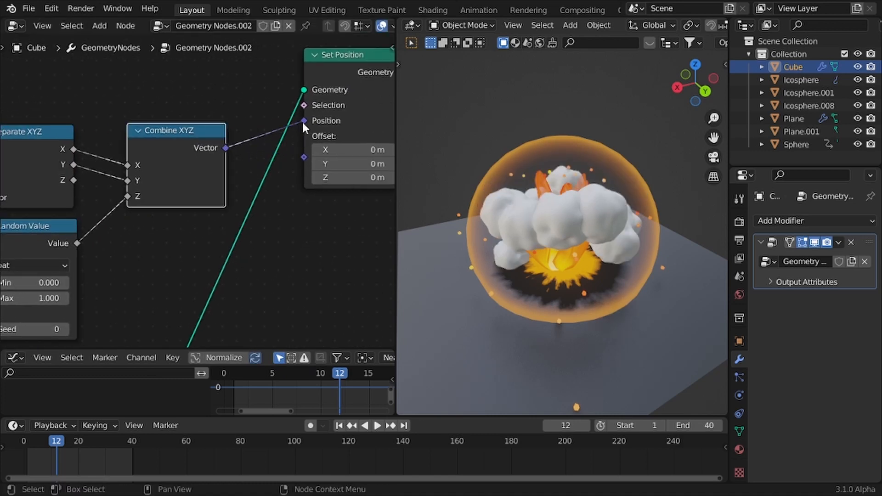
pyautogui.moveTo(206, 218); pyautogui.dragTo(268, 178, button='middle')
pyautogui.scroll(4, 524, 217)
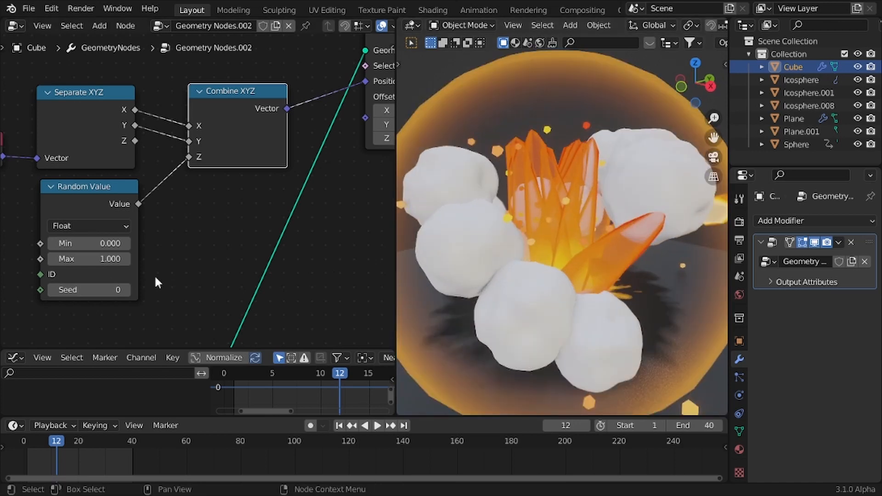
# Set the new Random Value node's Min to 0.970 and Max to 1.080.
pyautogui.moveTo(95, 243)
pyautogui.mouseDown()
pyautogui.moveTo(126, 243)
pyautogui.moveTo(98, 259)
pyautogui.mouseUp()
pyautogui.scroll(-3, 464, 264)
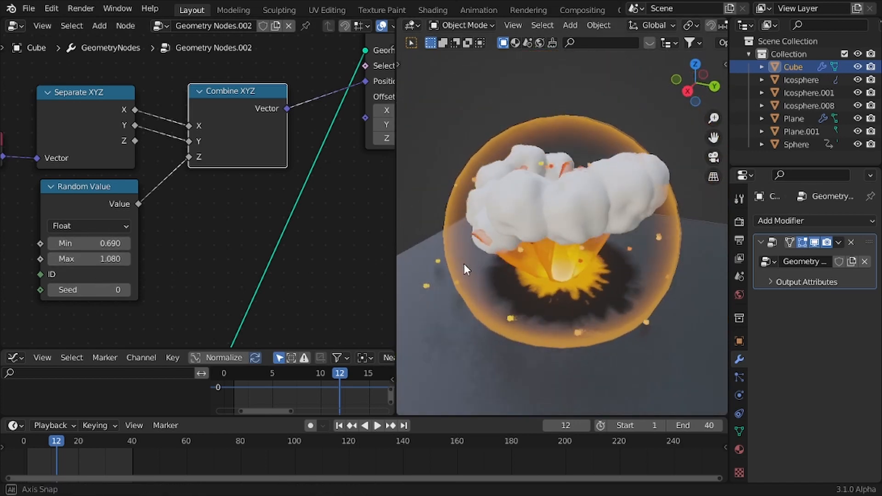
pyautogui.moveTo(464, 264); pyautogui.dragTo(399, 278, button='middle')
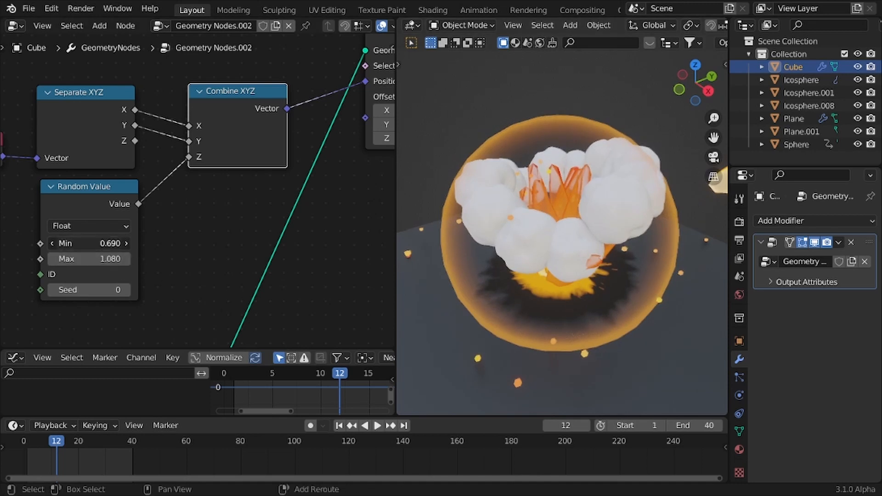
pyautogui.moveTo(94, 243); pyautogui.dragTo(107, 243)
# Mute and unmute the Set Position node repeatedly to compare the cloud ring with and without random heights.
pyautogui.scroll(-2, 305, 216)
pyautogui.moveTo(305, 216); pyautogui.dragTo(211, 230, button='middle')
pyautogui.scroll(1, 210, 230)
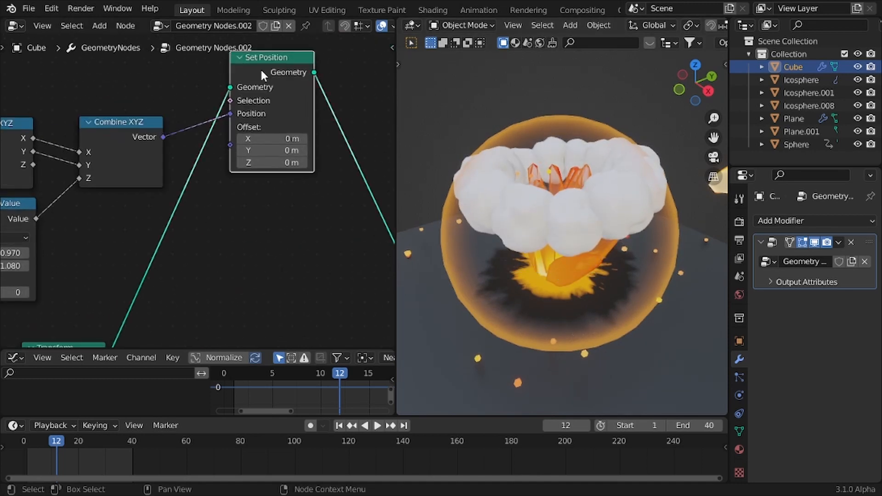
pyautogui.press('m')
pyautogui.moveTo(542, 234); pyautogui.dragTo(602, 226, button='middle')
pyautogui.press('m')
pyautogui.press('m')
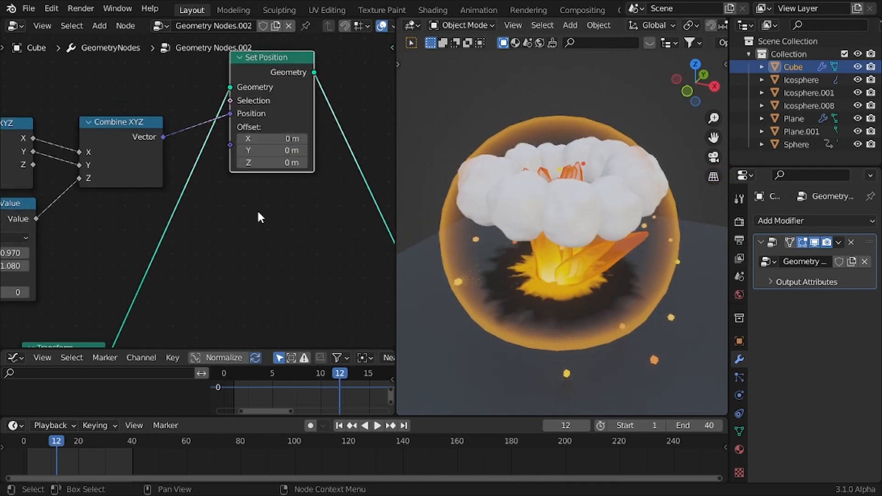
pyautogui.press('m')
pyautogui.press('m')
# Play the animation from the start to check the new cloud ring against the explosion.
pyautogui.press('space')
pyautogui.press('space')
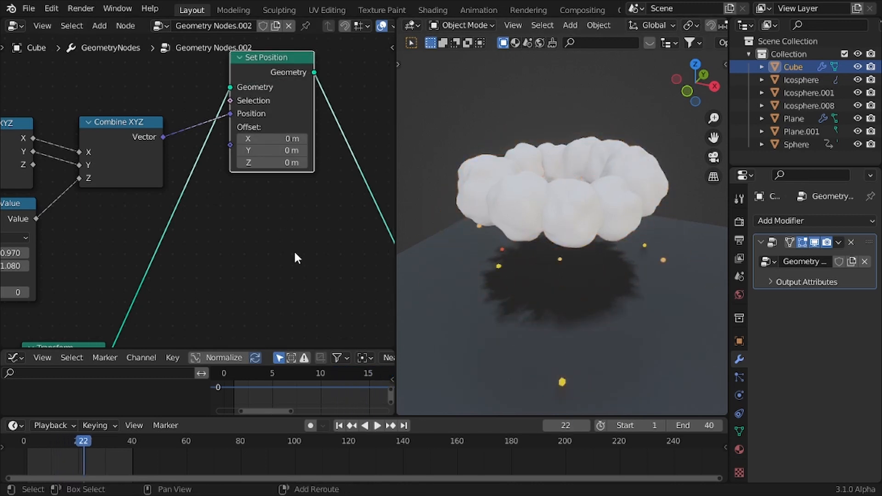
pyautogui.hotkey('shift', 'Left')
pyautogui.press('space')
pyautogui.press('space')
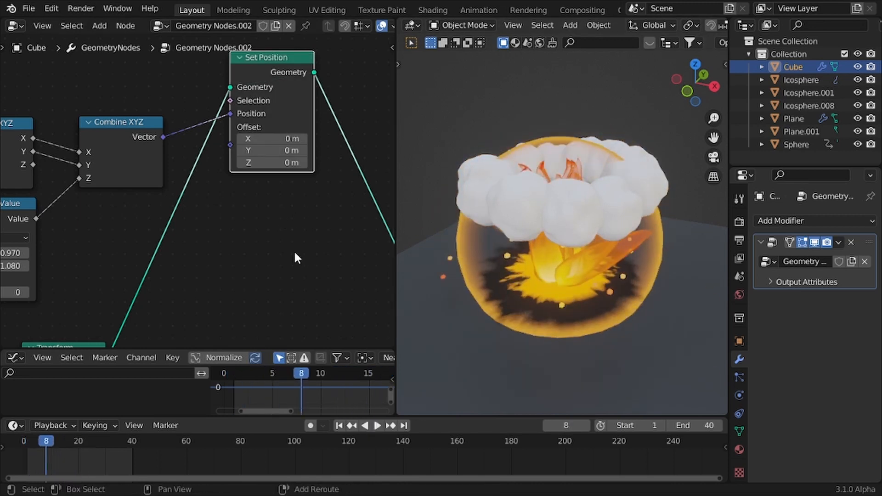
pyautogui.scroll(-1, 245, 244)
pyautogui.scroll(-4, 245, 245)
pyautogui.moveTo(226, 233); pyautogui.dragTo(181, 228, button='middle')
pyautogui.scroll(1, 189, 230)
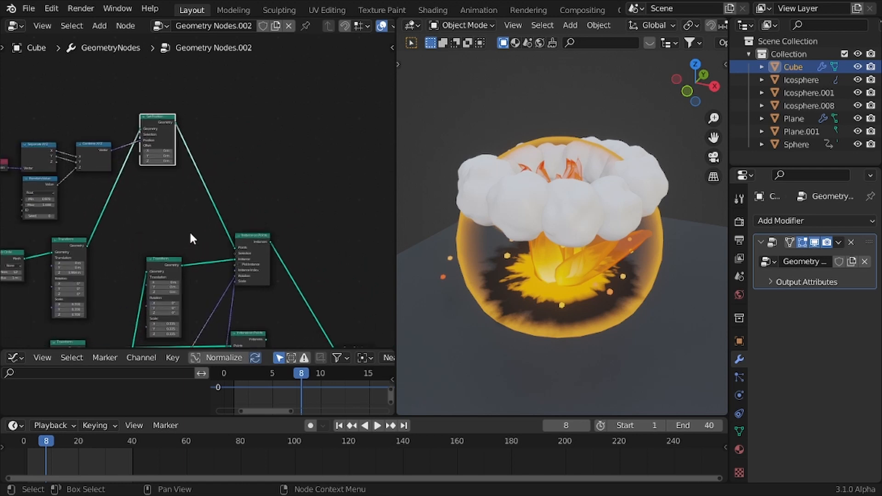
# Step through the opening frames to check the ring's timing against the explosion, ending on frame 1.
pyautogui.hotkey('shift', 'Left')
pyautogui.press('Right')
pyautogui.press('Right')
pyautogui.press('Right')
pyautogui.press('Right')
pyautogui.press('Right')
pyautogui.press('Right')
pyautogui.press('Right')
pyautogui.press('Left')
pyautogui.press('Left')
pyautogui.press('Left')
pyautogui.press('Left')
pyautogui.press('Left')
pyautogui.press('Left')
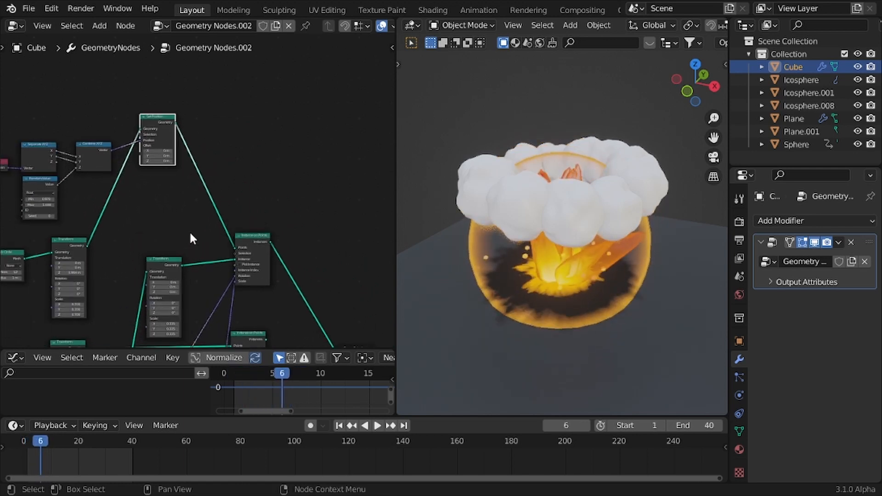
pyautogui.press('Left')
pyautogui.press('Right')
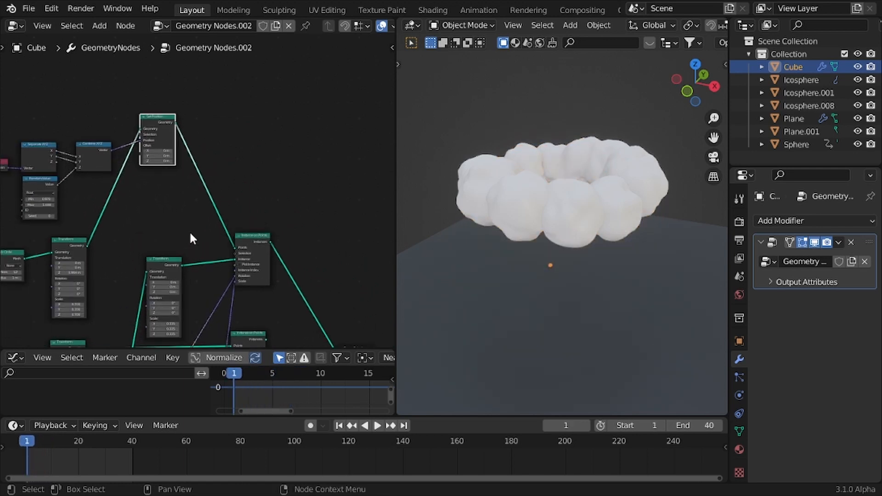
# Set the upper ring Transform's scale to 0.380 on all axes at frame 1.
pyautogui.scroll(-3, 121, 202)
pyautogui.moveTo(119, 202); pyautogui.dragTo(208, 134, button='middle')
pyautogui.scroll(3, 147, 172)
pyautogui.scroll(-3, 146, 173)
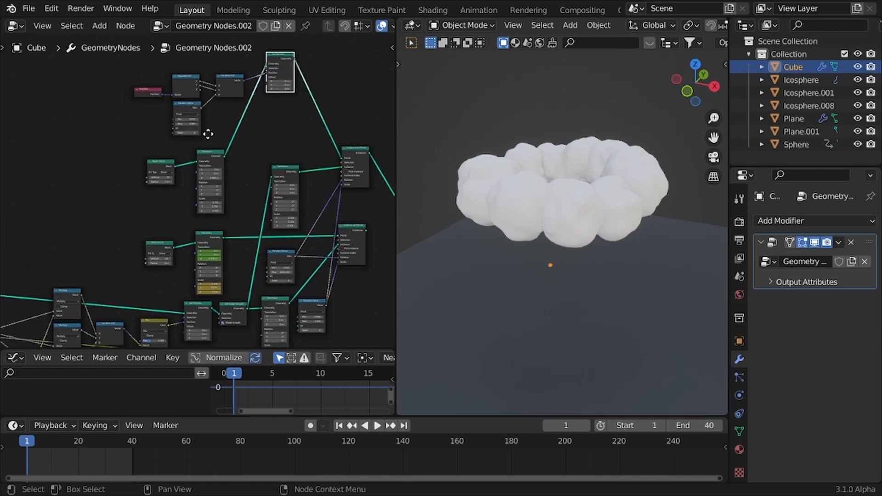
pyautogui.scroll(5, 177, 173)
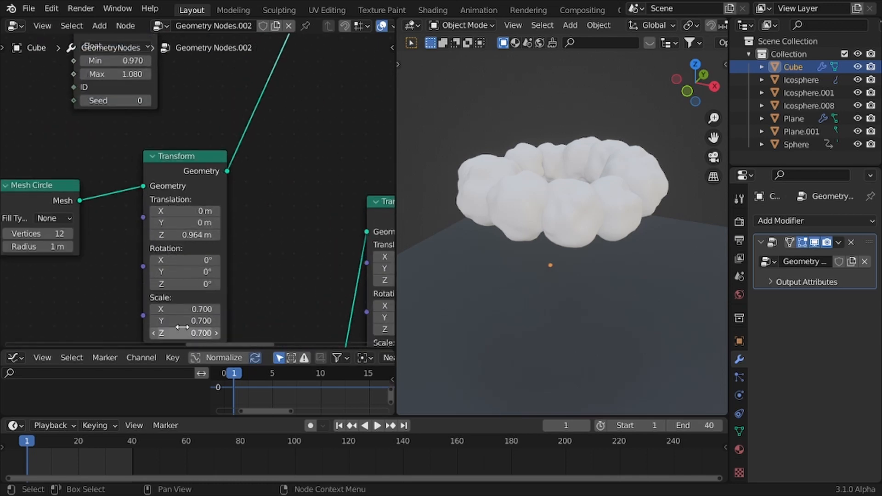
pyautogui.moveTo(196, 294); pyautogui.dragTo(198, 242, button='middle')
pyautogui.scroll(1, 198, 245)
pyautogui.moveTo(199, 257); pyautogui.dragTo(163, 283)
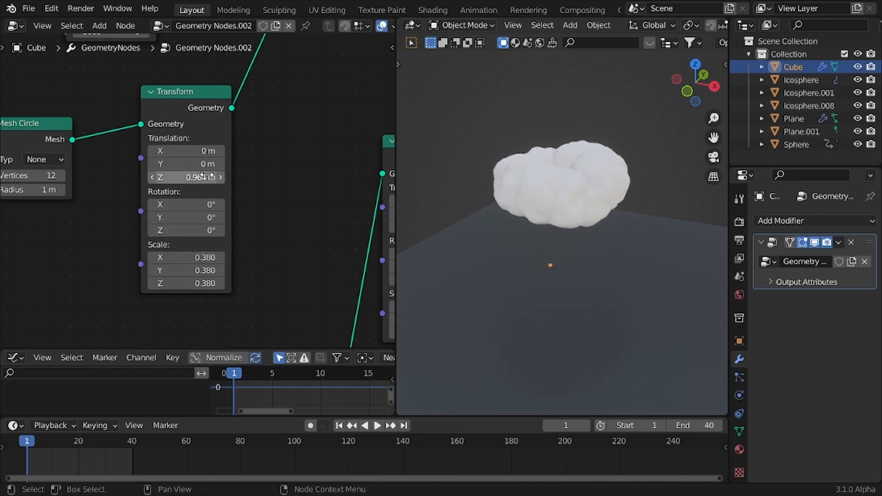
# Remove the Random Value node feeding the Z input of the upper ring's Combine XYZ node.
pyautogui.scroll(-2, 205, 175)
pyautogui.moveTo(199, 174); pyautogui.dragTo(64, 247, button='middle')
pyautogui.scroll(-1, 64, 246)
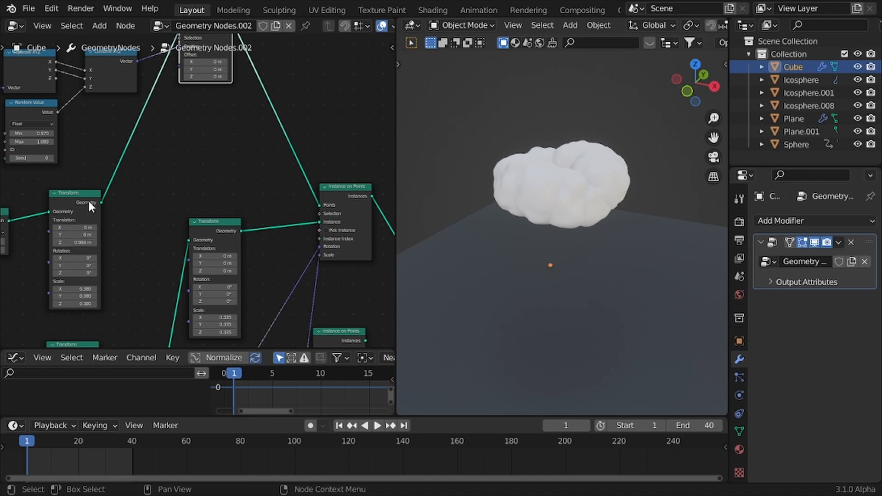
pyautogui.moveTo(111, 171); pyautogui.dragTo(223, 217, button='middle')
pyautogui.scroll(4, 118, 164)
pyautogui.click(253, 162)
pyautogui.scroll(4, 224, 217)
pyautogui.hotkey('ctrl', 'x')
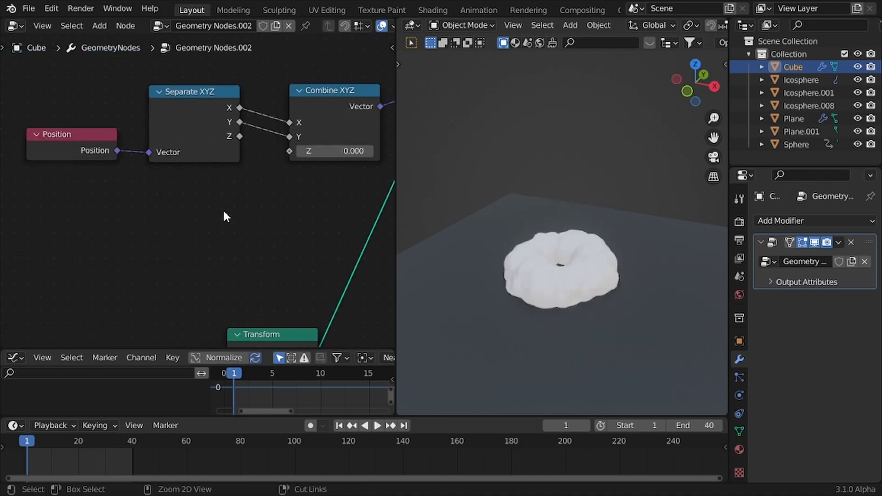
pyautogui.scroll(-5, 223, 217)
pyautogui.hotkey('shift', 'a')
pyautogui.write('s')
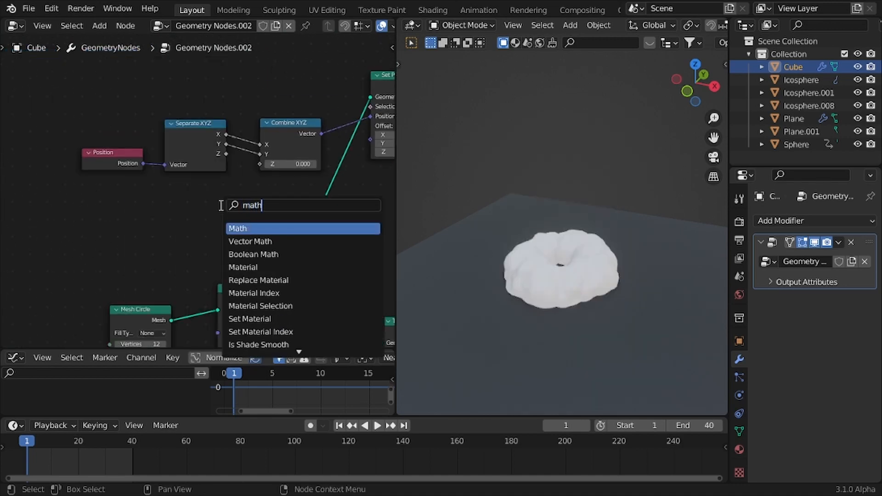
pyautogui.write('math')
pyautogui.press('Return')
pyautogui.click(200, 191)
pyautogui.scroll(1, 199, 191)
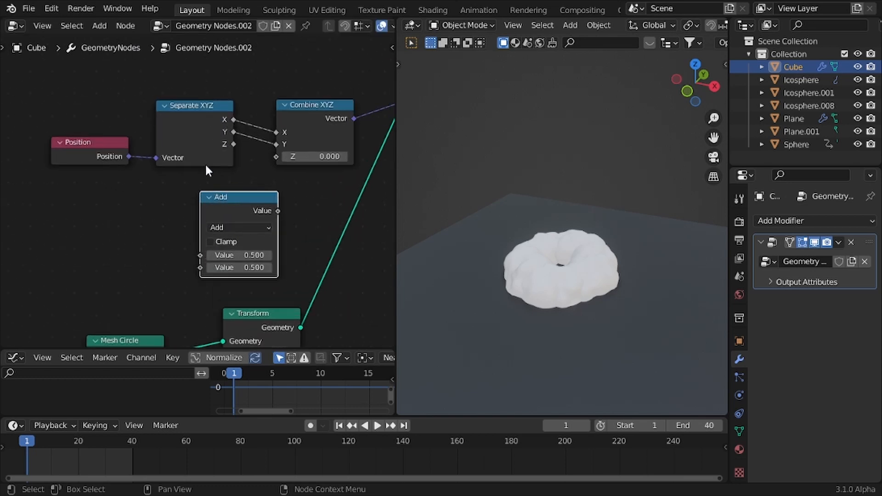
pyautogui.hotkey('ctrl', 'x')
# Wire a Math node set to Multiply between the Separate XYZ node and the Combine XYZ's Z input.
pyautogui.hotkey('shift', 'a')
pyautogui.write('ma')
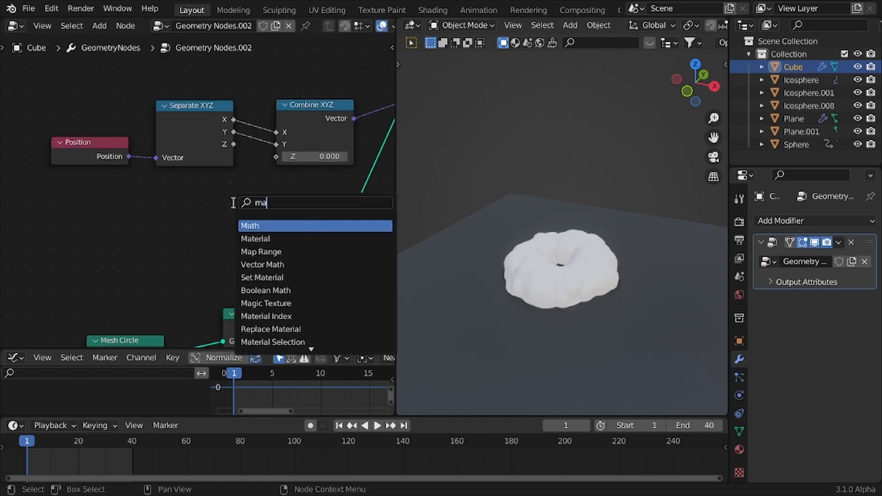
pyautogui.write('th')
pyautogui.press('Return')
pyautogui.click(208, 166)
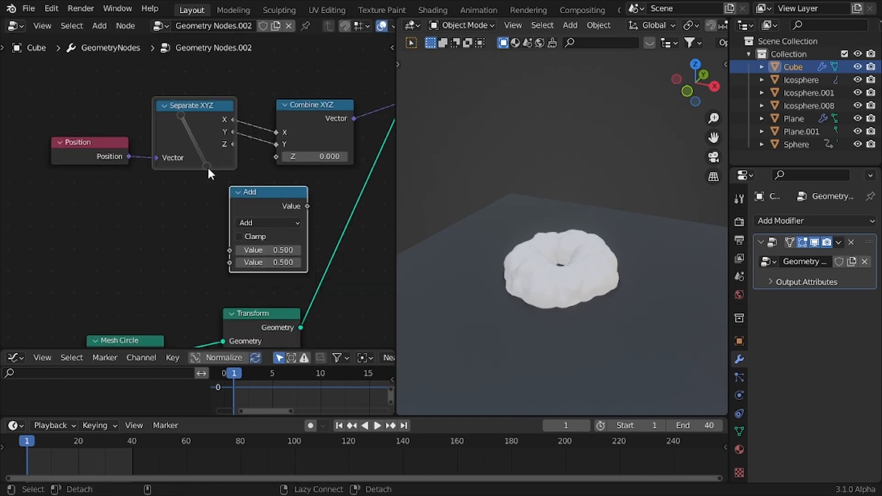
pyautogui.moveTo(277, 156); pyautogui.dragTo(306, 207)
pyautogui.scroll(1, 280, 216)
pyautogui.click(271, 223)
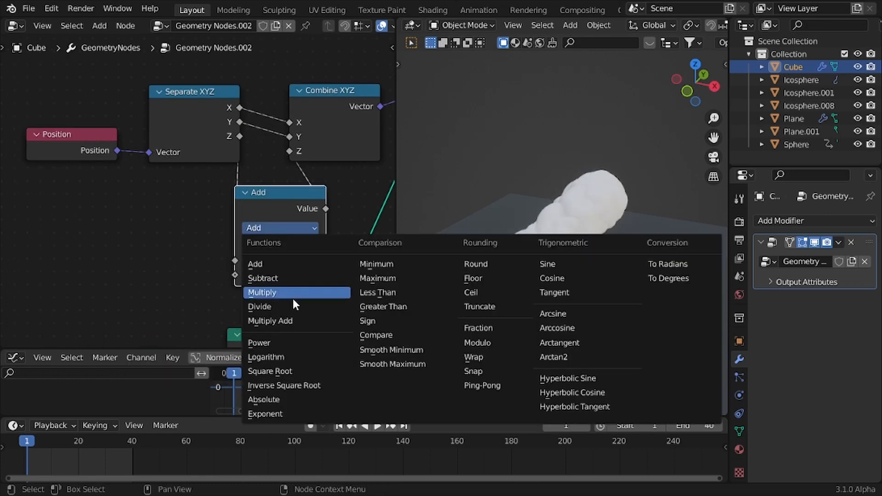
pyautogui.click(266, 288)
# Add a Map Range node and connect its Result to the Multiply node's second Value input.
pyautogui.scroll(2, 179, 229)
pyautogui.hotkey('shift', 'a')
pyautogui.write('s')
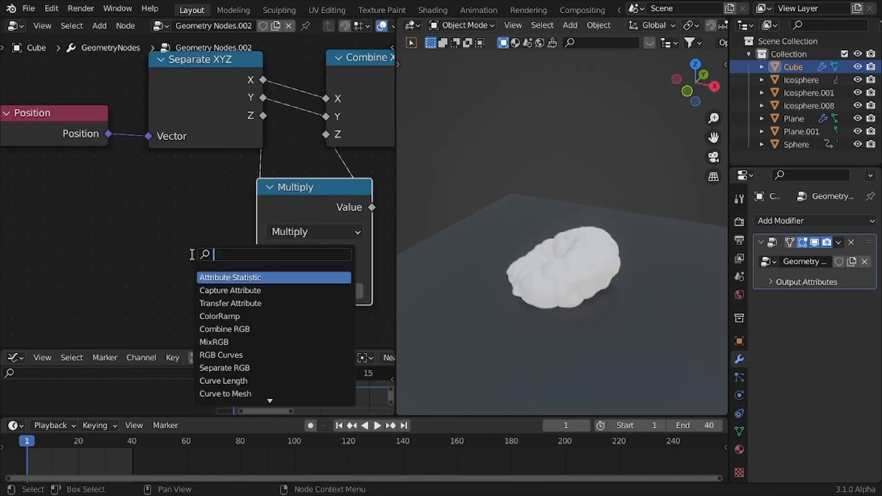
pyautogui.write('map')
pyautogui.press('Return')
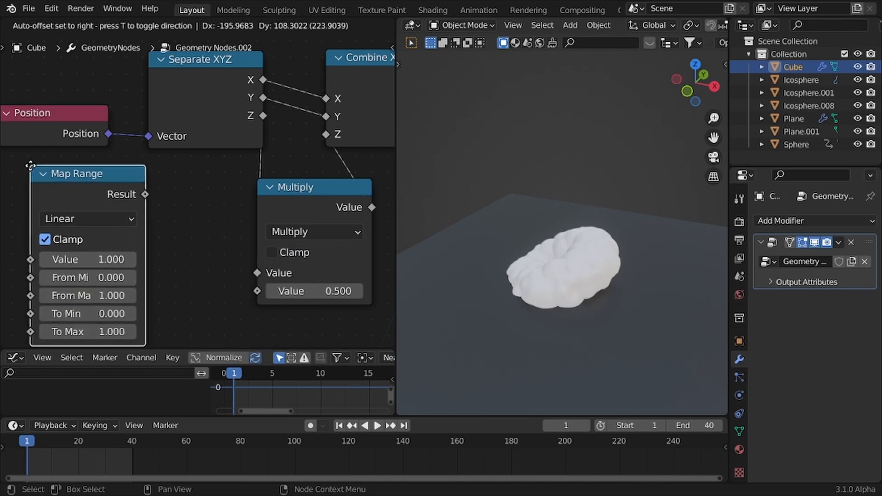
pyautogui.click(84, 213)
pyautogui.moveTo(224, 286); pyautogui.dragTo(257, 291)
# Set the Map Range node's To Min to 0.900 and To Max to 1.200.
pyautogui.scroll(2, 171, 192)
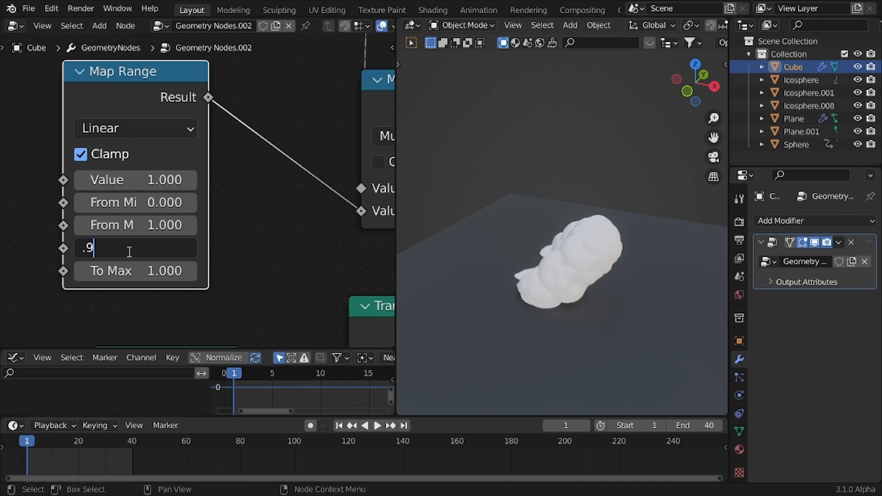
pyautogui.press('Tab')
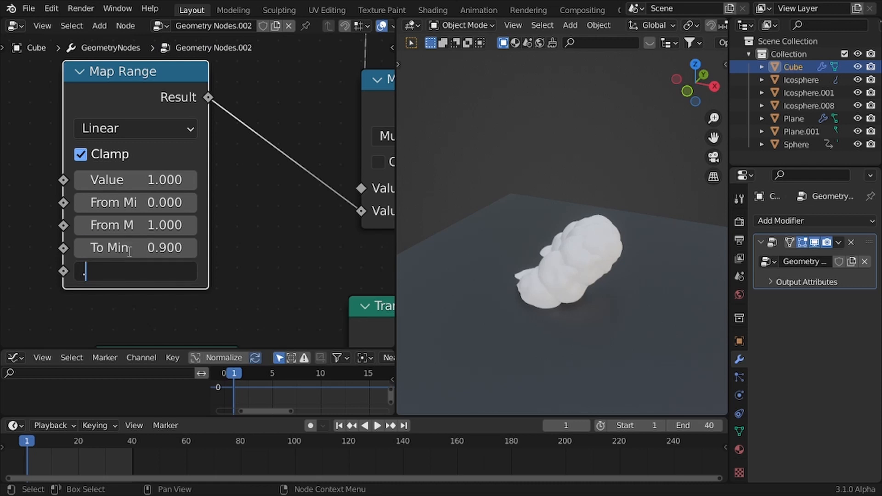
pyautogui.write('1.3')
pyautogui.press('Return')
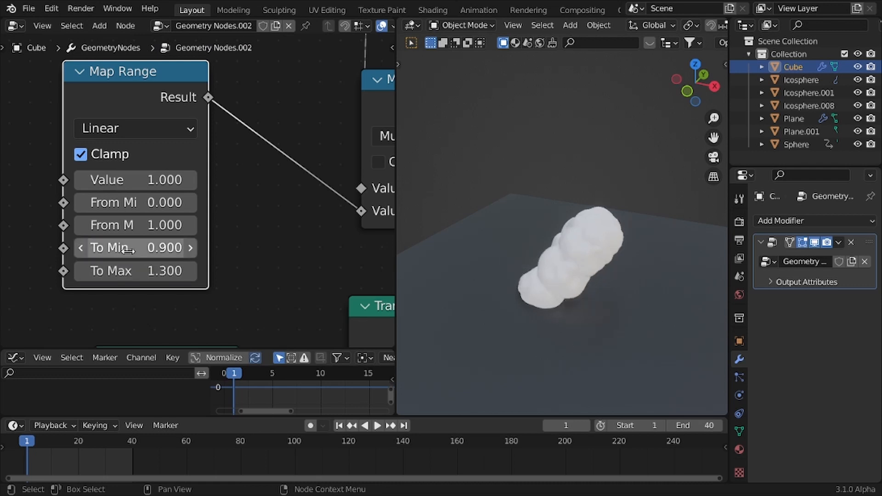
pyautogui.click(81, 272)
# Try raising the upper ring Transform's Z translation to about 1.91 m, and undo the last height change.
pyautogui.scroll(-7, 173, 304)
pyautogui.moveTo(199, 290); pyautogui.dragTo(168, 245, button='middle')
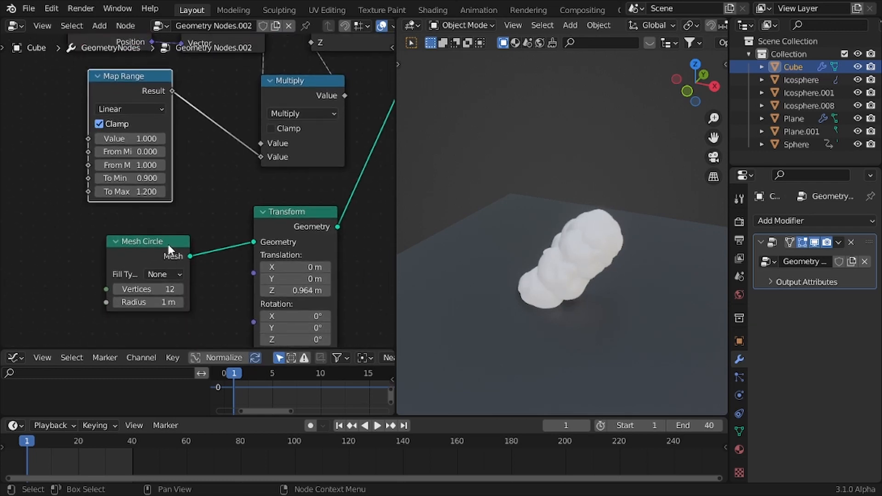
pyautogui.scroll(2, 184, 276)
pyautogui.moveTo(215, 329); pyautogui.dragTo(128, 247, button='middle')
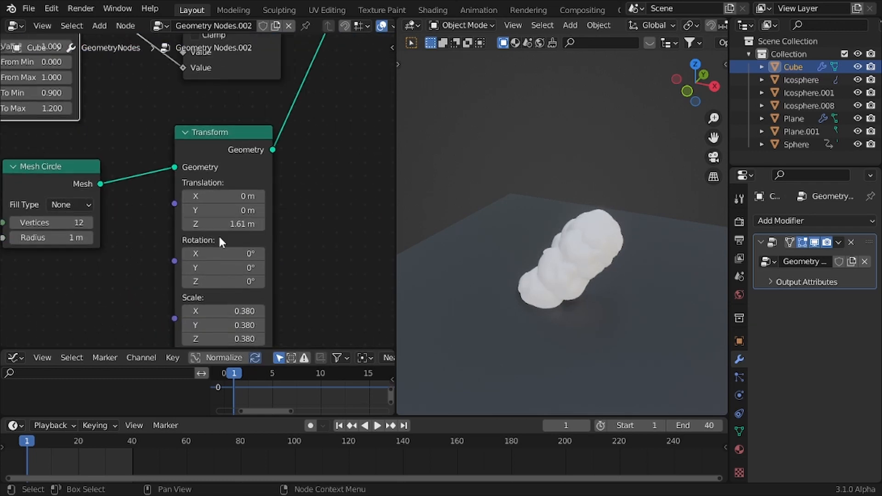
pyautogui.scroll(-6, 221, 239)
pyautogui.scroll(6, 228, 202)
pyautogui.moveTo(222, 208)
pyautogui.keyDown('shift'); pyautogui.mouseDown()
pyautogui.moveTo(249, 208)
pyautogui.moveTo(197, 208)
pyautogui.moveTo(246, 197)
pyautogui.moveTo(223, 197)
pyautogui.mouseUp(); pyautogui.keyUp('shift')
pyautogui.hotkey('ctrl', 'z')
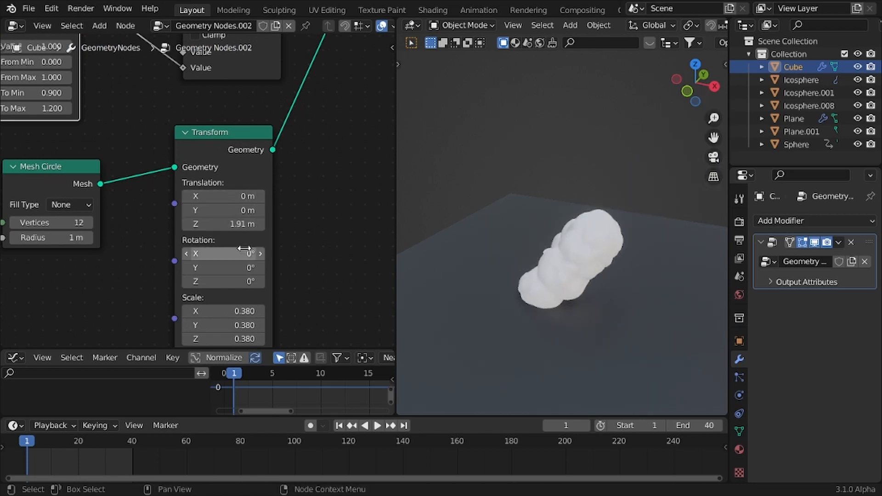
pyautogui.hotkey('ctrl', 'z')
pyautogui.scroll(-2, 239, 251)
pyautogui.hotkey('ctrl', 'z')
# Mute the Set Position node of the upper cloud ring.
pyautogui.scroll(-12, 219, 200)
pyautogui.moveTo(248, 202); pyautogui.dragTo(44, 251, button='middle')
pyautogui.scroll(5, 74, 243)
pyautogui.scroll(-1, 89, 239)
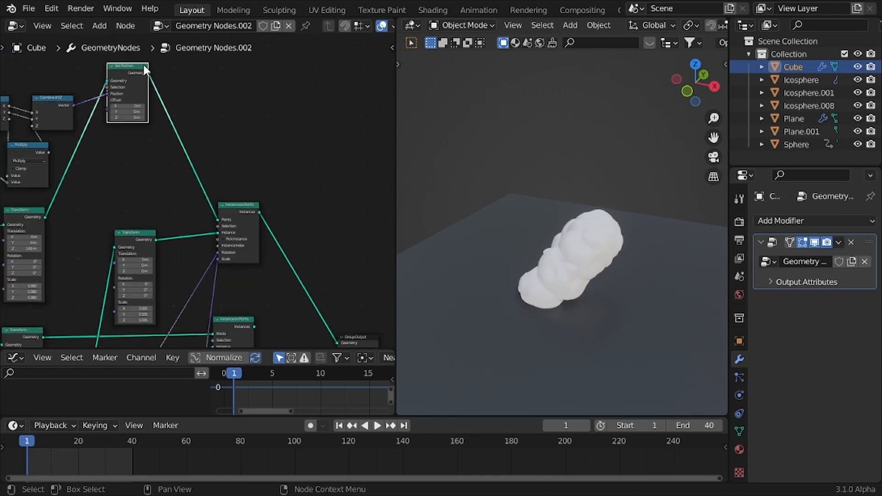
pyautogui.scroll(-1, 138, 97)
pyautogui.press('n')
pyautogui.press('n')
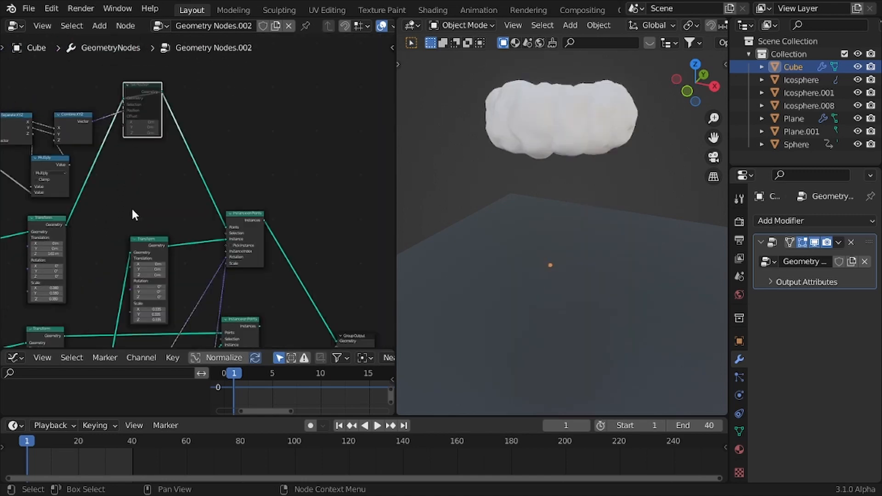
# Set the upper ring Transform's Z translation to 0.584 m and keyframe its translation and scale at frame 1.
pyautogui.moveTo(132, 215); pyautogui.dragTo(171, 210, button='middle')
pyautogui.scroll(9, 121, 267)
pyautogui.moveTo(73, 304); pyautogui.dragTo(140, 259, button='middle')
pyautogui.scroll(2, 146, 244)
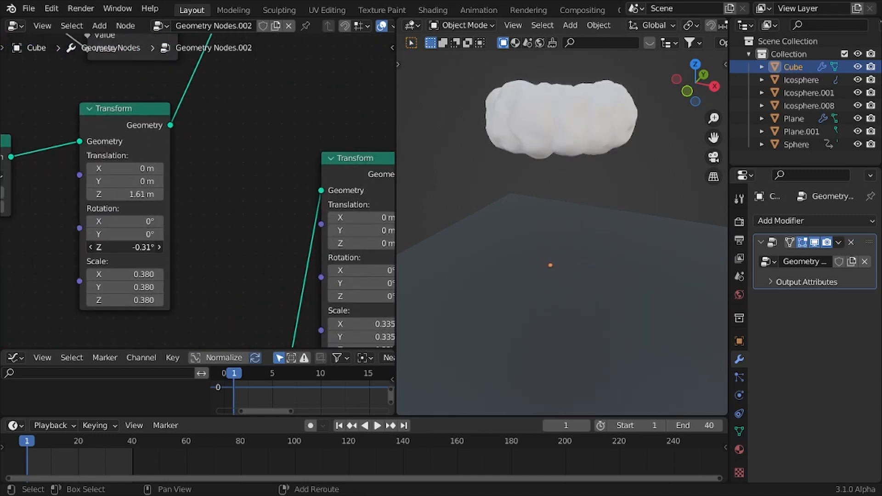
pyautogui.moveTo(142, 197); pyautogui.dragTo(101, 196)
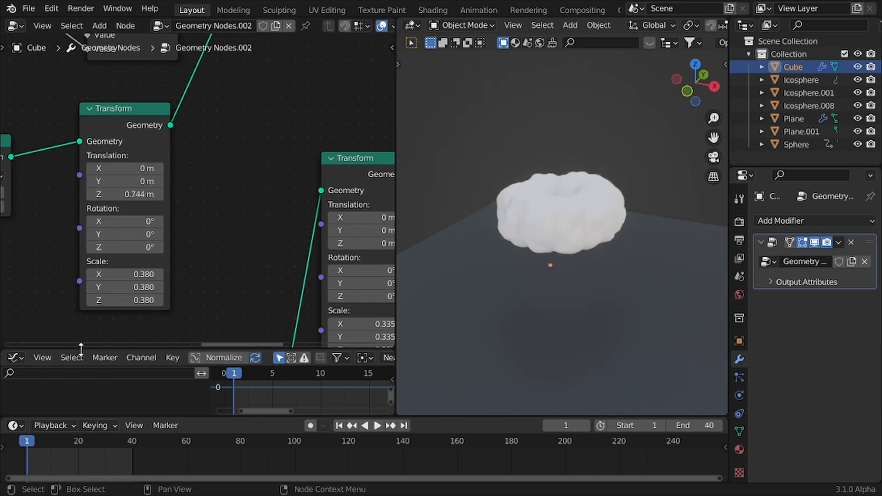
pyautogui.moveTo(29, 442); pyautogui.dragTo(36, 438)
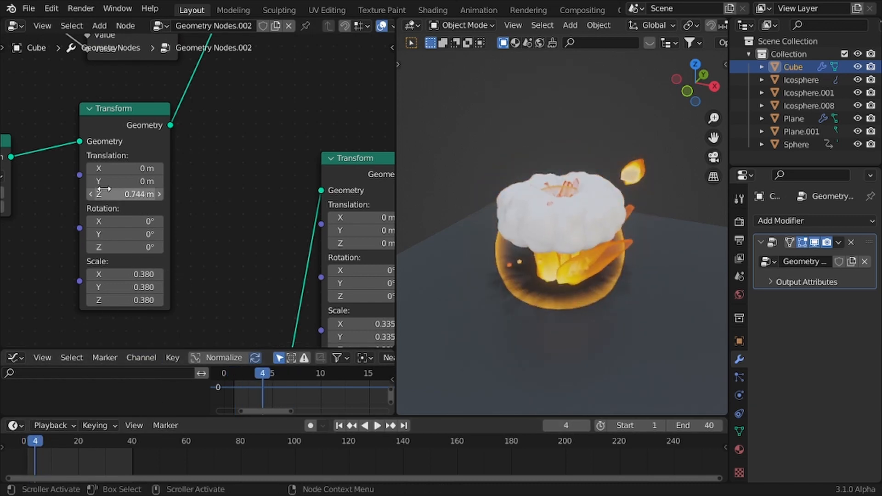
pyautogui.moveTo(134, 194); pyautogui.dragTo(120, 195)
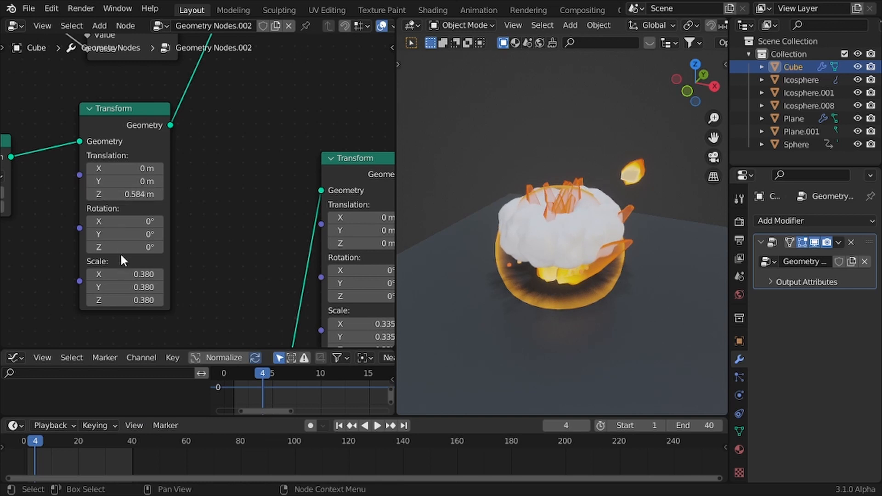
pyautogui.hotkey('shift', 'Left')
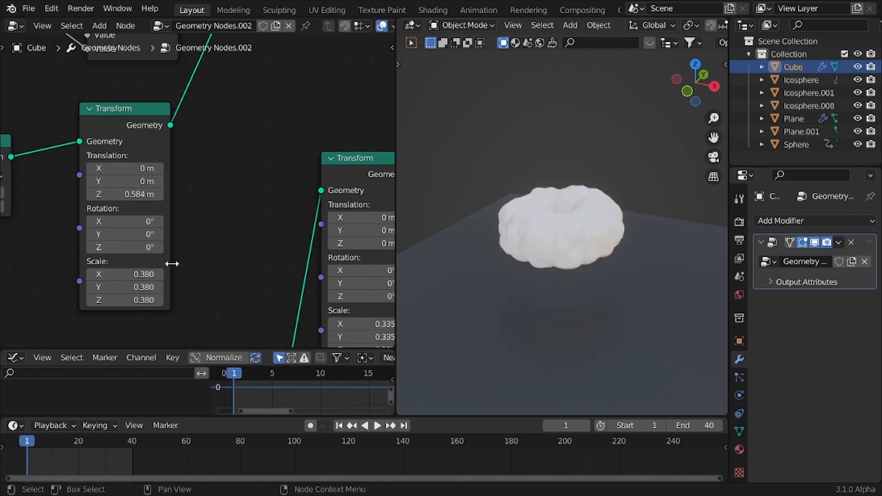
pyautogui.press('i')
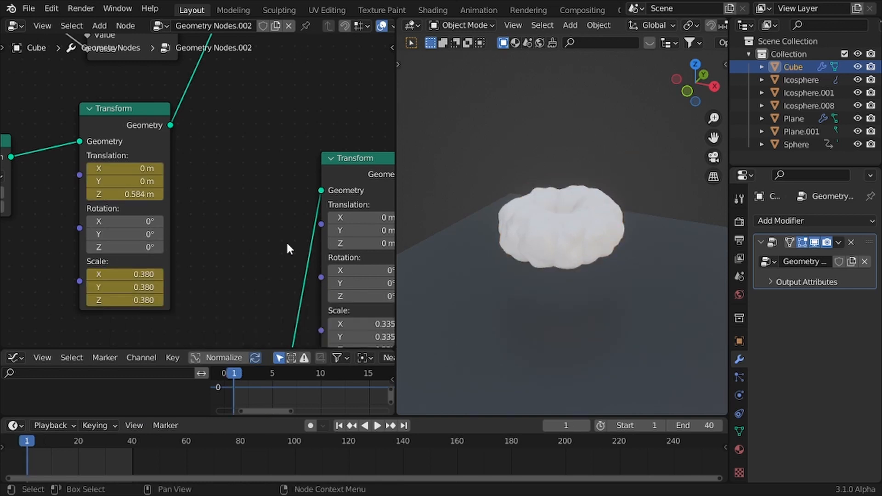
# At frame 10, keyframe the upper ring Transform with scale 0.650 on all axes and Z translation 0.984 m.
pyautogui.press('space')
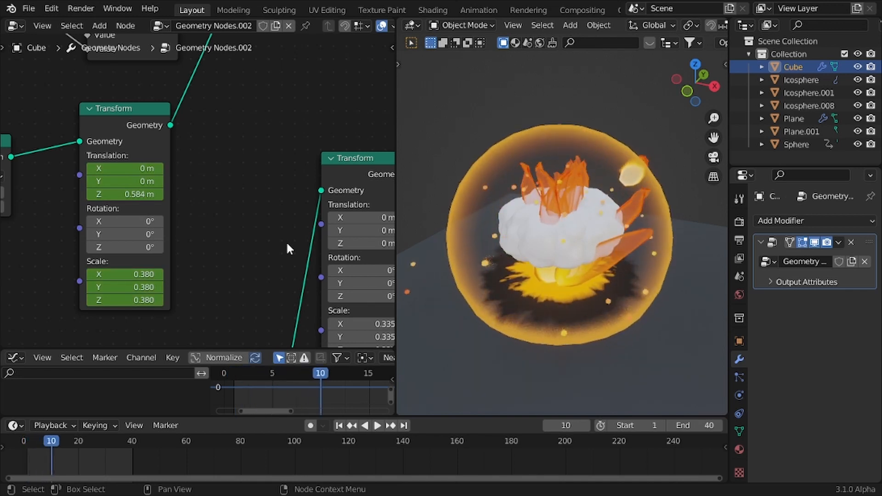
pyautogui.press('Left')
pyautogui.press('Left')
pyautogui.scroll(1, 198, 191)
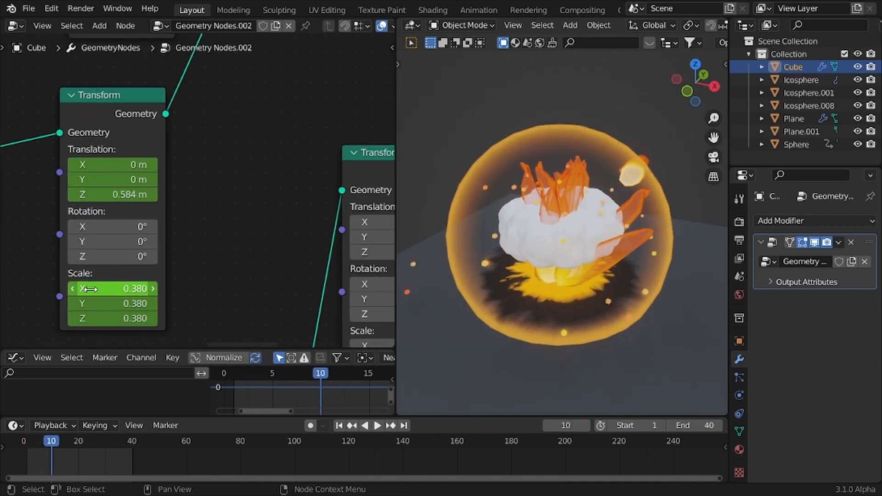
pyautogui.moveTo(91, 289)
pyautogui.mouseDown()
pyautogui.moveTo(98, 318)
pyautogui.moveTo(102, 290)
pyautogui.mouseUp()
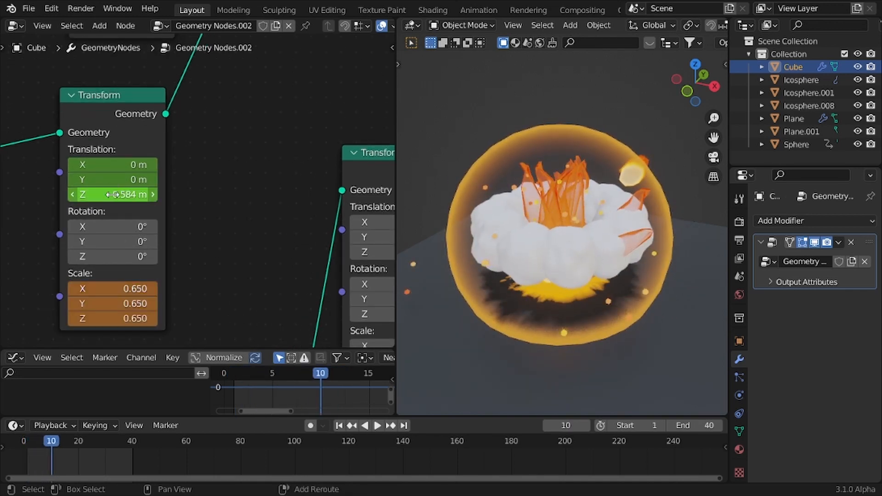
pyautogui.moveTo(112, 194); pyautogui.dragTo(136, 194)
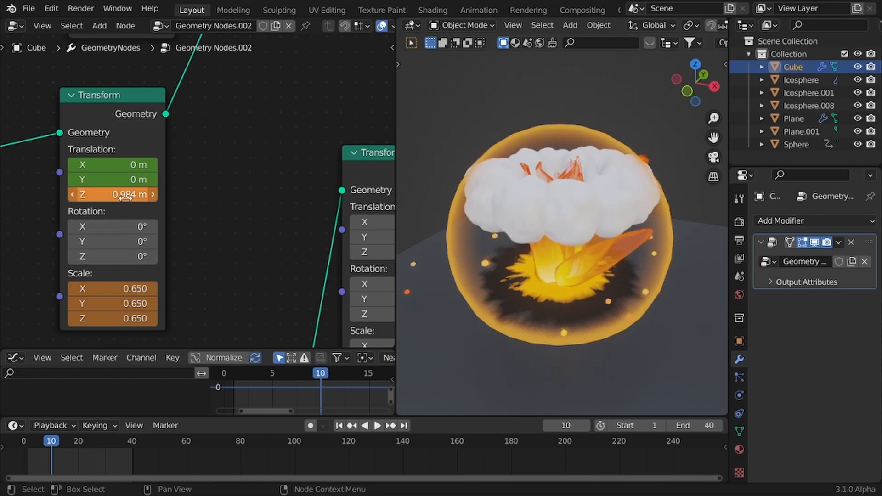
# At frame 17, keyframe the upper ring Transform with Z translation 1.22 m and scale 0.790 on all axes.
pyautogui.moveTo(55, 440); pyautogui.dragTo(70, 438)
pyautogui.moveTo(113, 195); pyautogui.dragTo(131, 194)
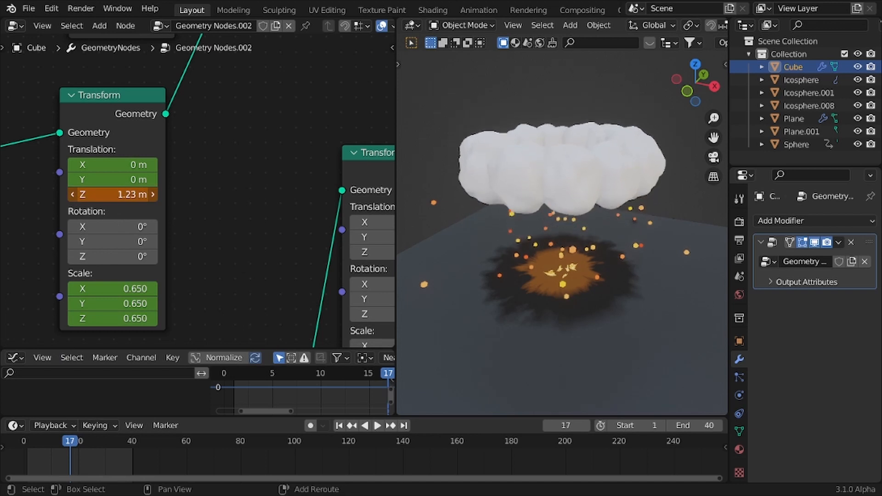
pyautogui.moveTo(105, 288); pyautogui.dragTo(124, 289)
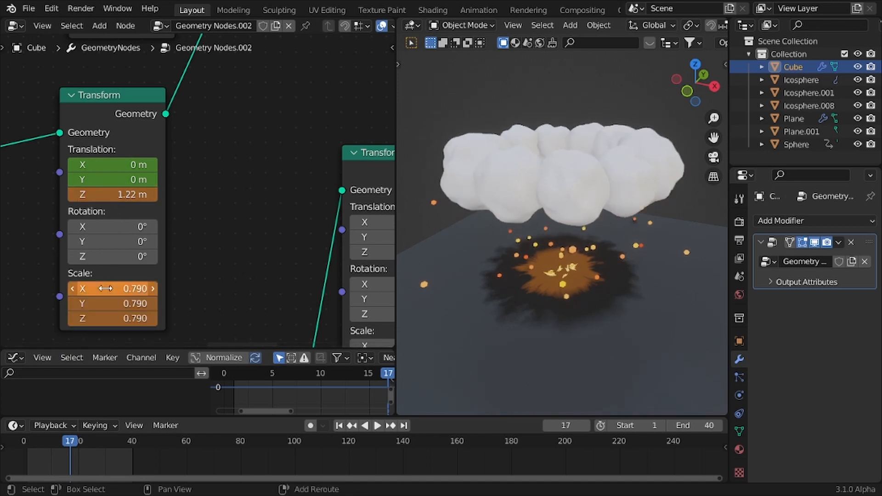
pyautogui.press('i')
# Play the animation to check the upper ring's rise and growth, and return to frame 1.
pyautogui.press('space')
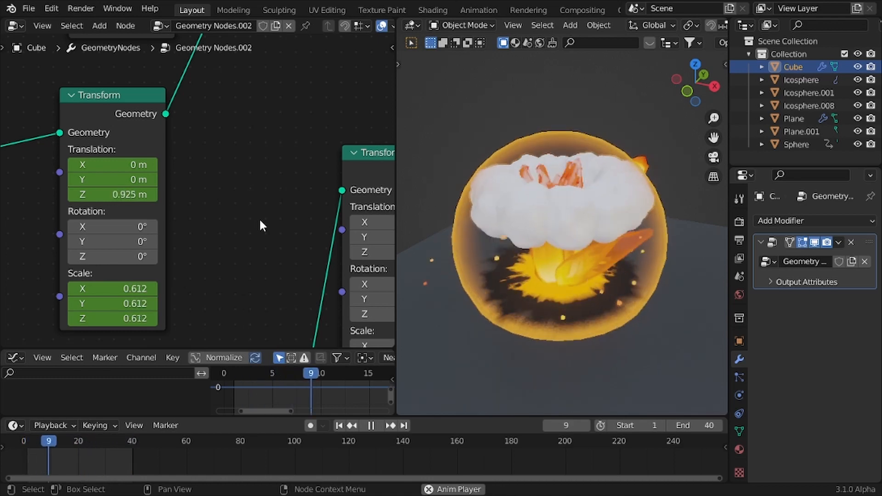
pyautogui.press('space')
pyautogui.hotkey('shift', 'Left')
# Unmute the Set Position node of the upper cloud ring.
pyautogui.scroll(-17, 245, 163)
pyautogui.moveTo(246, 180); pyautogui.dragTo(244, 183, button='middle')
pyautogui.scroll(8, 218, 185)
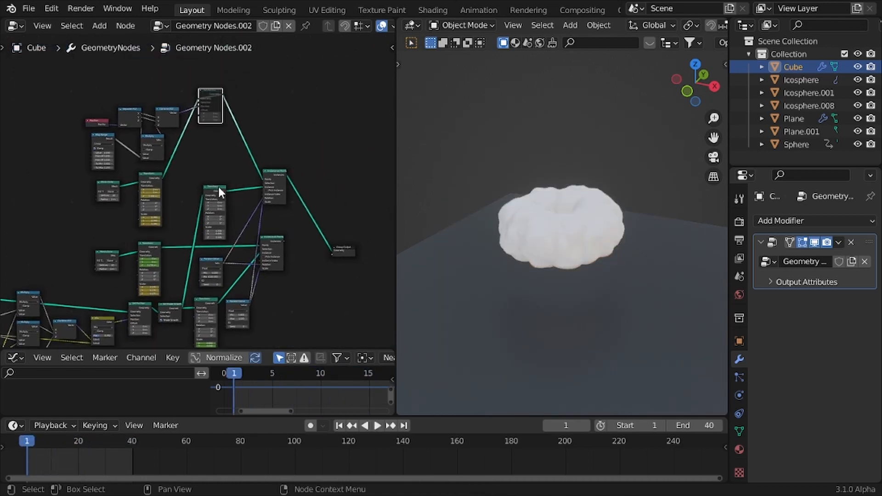
pyautogui.scroll(-2, 193, 133)
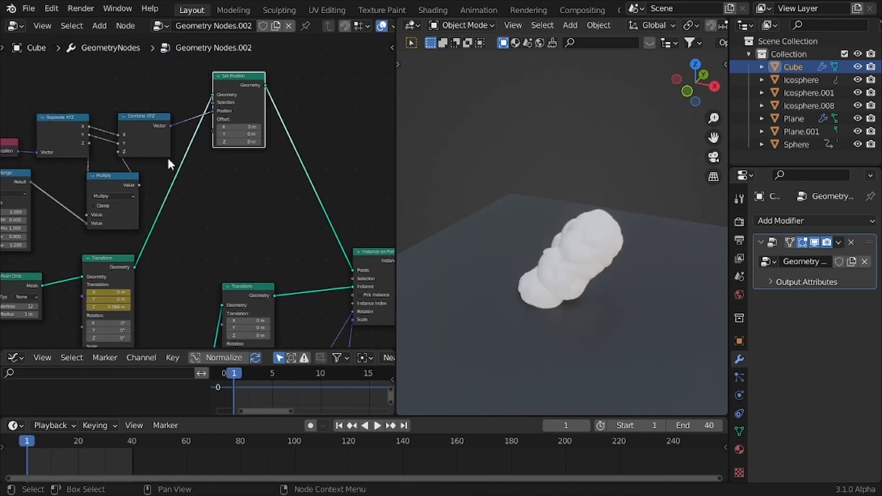
pyautogui.moveTo(128, 195); pyautogui.dragTo(169, 199, button='middle')
pyautogui.scroll(4, 169, 199)
pyautogui.click(127, 174)
pyautogui.hotkey('ctrl', 'x')
pyautogui.scroll(-3, 139, 182)
pyautogui.moveTo(111, 178); pyautogui.dragTo(146, 202, button='middle')
pyautogui.scroll(6, 156, 180)
pyautogui.hotkey('ctrl', 'z')
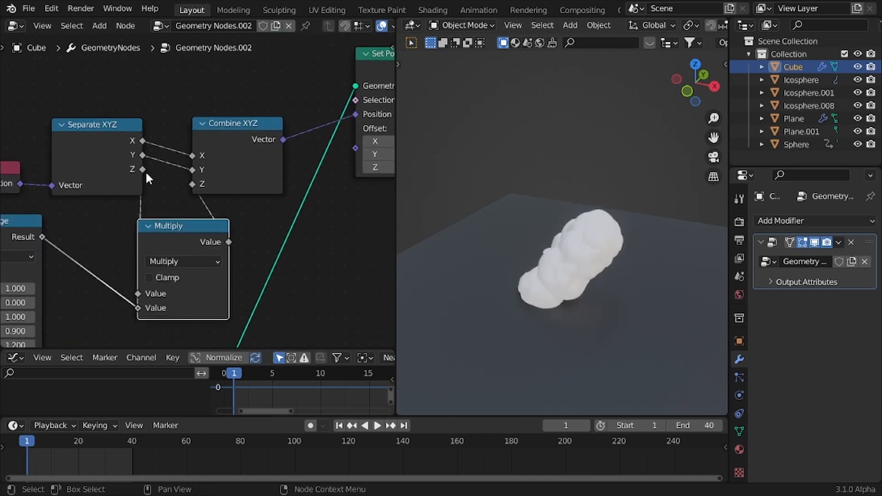
# Connect Separate XYZ's Z output to the Multiply's first Value, and set the Map Range's To Min to 0.560 at frame 10.
pyautogui.moveTo(139, 294); pyautogui.dragTo(139, 295)
pyautogui.scroll(-2, 246, 271)
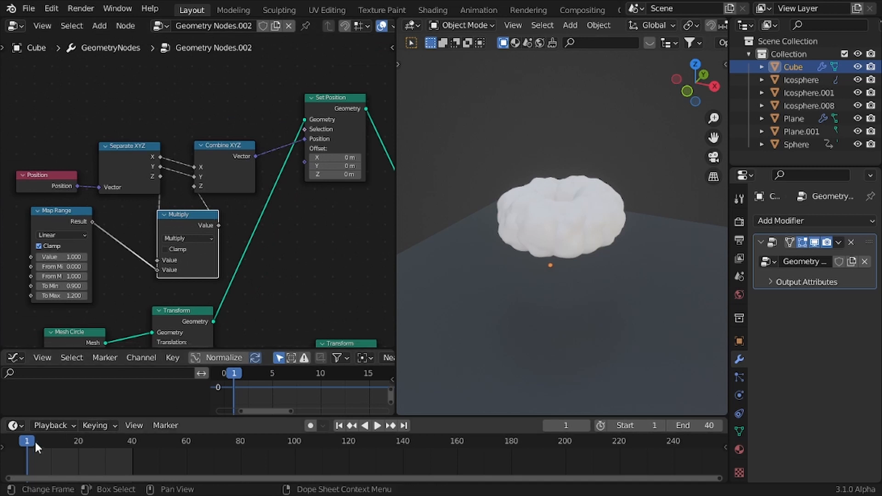
pyautogui.click(51, 443)
pyautogui.scroll(2, 138, 276)
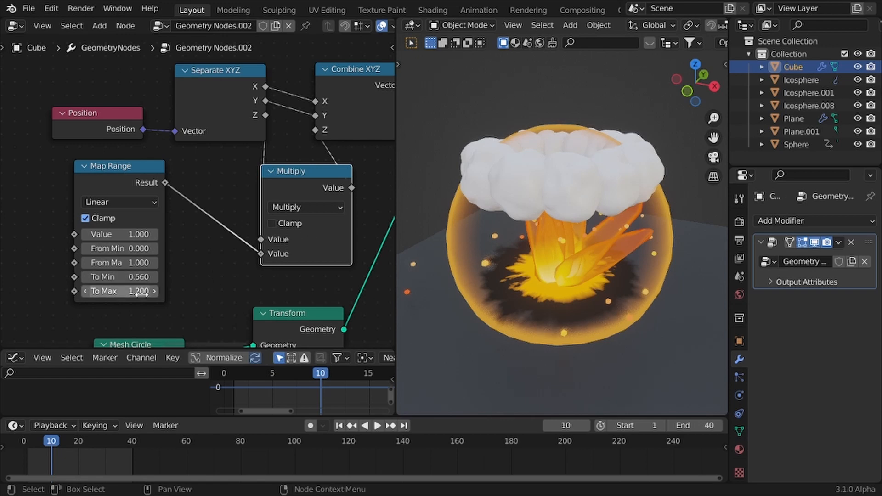
# Set the Map Range's To Max to 1.130 and feed its Value from a new Noise Texture's Fac output.
pyautogui.moveTo(139, 294)
pyautogui.keyDown('shift'); pyautogui.mouseDown()
pyautogui.moveTo(148, 294)
pyautogui.moveTo(109, 295)
pyautogui.moveTo(136, 295)
pyautogui.mouseUp(); pyautogui.keyUp('shift')
pyautogui.scroll(-3, 75, 232)
pyautogui.keyDown('shift'); pyautogui.moveTo(106, 229); pyautogui.dragTo(130, 229, button='middle'); pyautogui.keyUp('shift')
pyautogui.scroll(4, 130, 230)
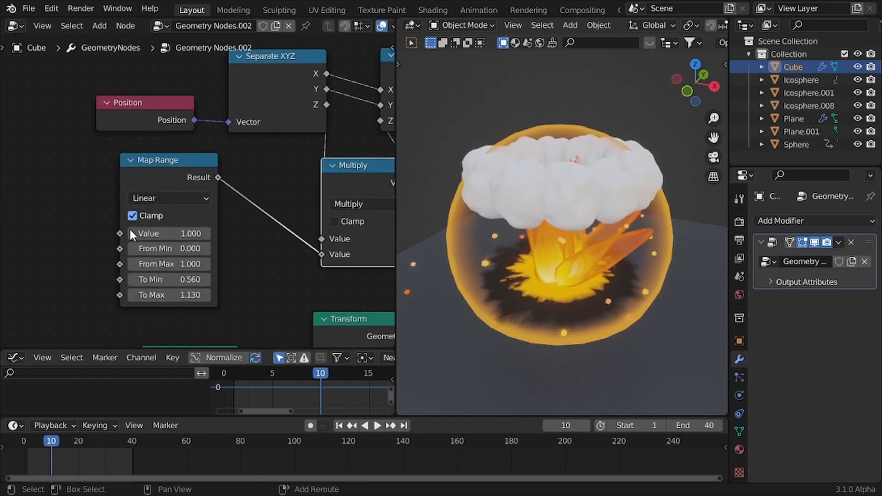
pyautogui.hotkey('shift', 'a')
pyautogui.write('noise')
pyautogui.press('Down')
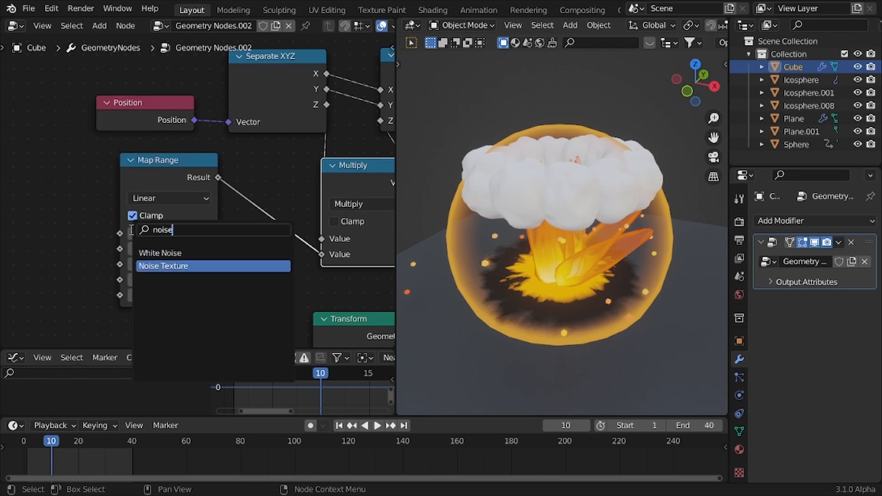
pyautogui.press('Return')
pyautogui.click(12, 157)
pyautogui.moveTo(103, 184); pyautogui.dragTo(126, 234)
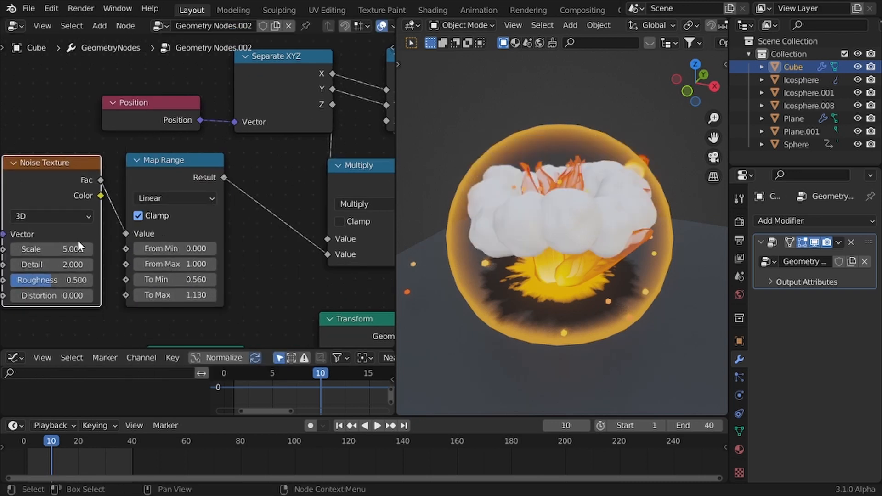
# Set the Noise Texture scale to 23 and the Map Range's To Min to 0.750, and play the animation to check the ring.
pyautogui.moveTo(61, 252); pyautogui.dragTo(102, 252)
pyautogui.scroll(-1, 283, 234)
pyautogui.scroll(-1, 284, 231)
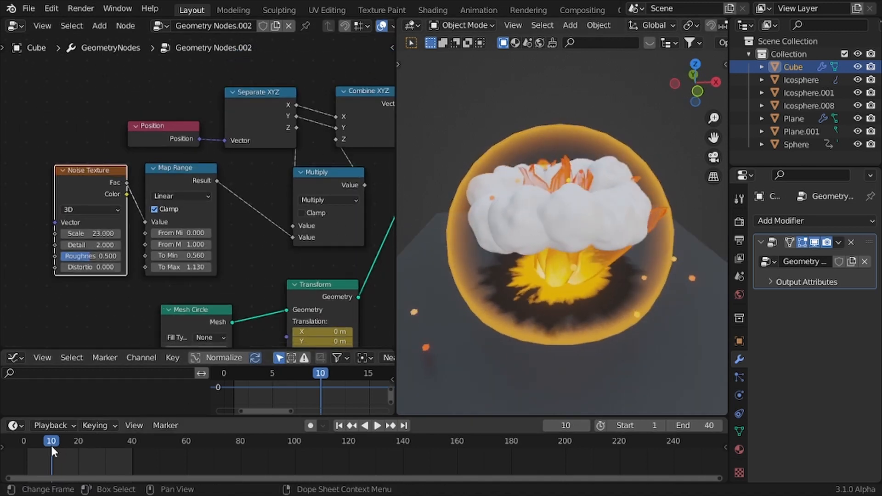
pyautogui.moveTo(49, 439)
pyautogui.mouseDown()
pyautogui.moveTo(39, 437)
pyautogui.moveTo(78, 441)
pyautogui.moveTo(63, 440)
pyautogui.mouseUp()
pyautogui.scroll(2, 165, 306)
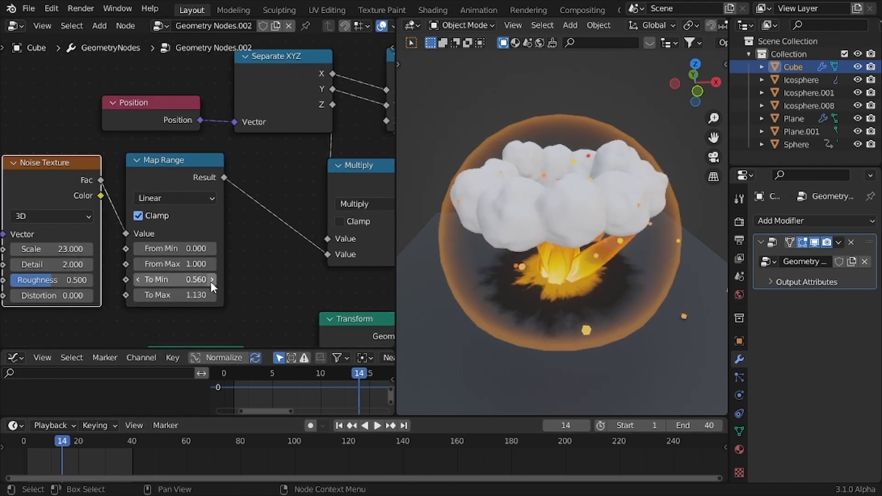
pyautogui.moveTo(210, 282); pyautogui.dragTo(184, 281)
pyautogui.press('space')
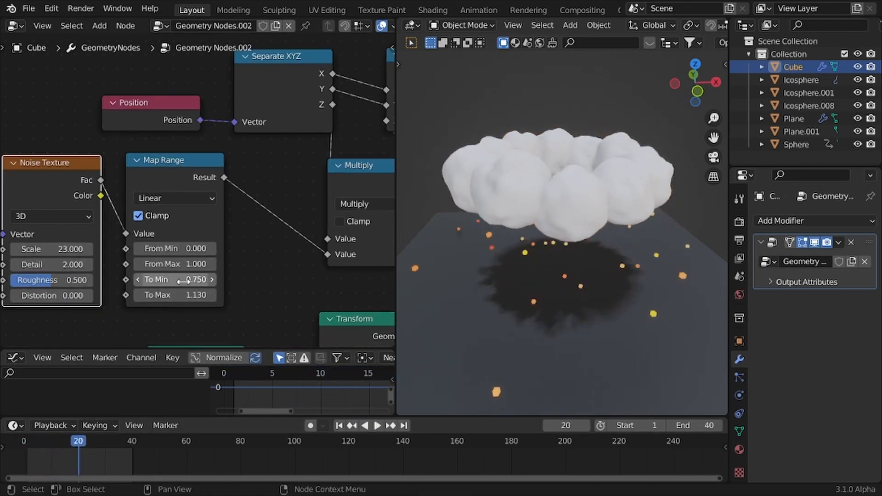
pyautogui.press('Escape')
# Select the upper ring's Transform node and inspect its keyframes in the enlarged timeline.
pyautogui.scroll(-11, 297, 294)
pyautogui.moveTo(278, 218); pyautogui.dragTo(225, 198, button='middle')
pyautogui.scroll(1, 224, 198)
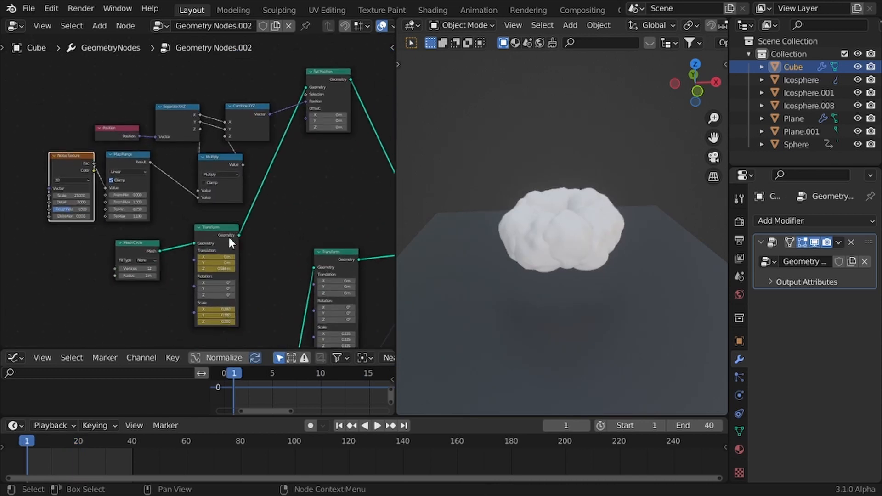
pyautogui.click(229, 236)
pyautogui.hotkey('ctrl', 'space')
pyautogui.scroll(1, 269, 413)
pyautogui.moveTo(74, 280); pyautogui.dragTo(266, 216, button='middle')
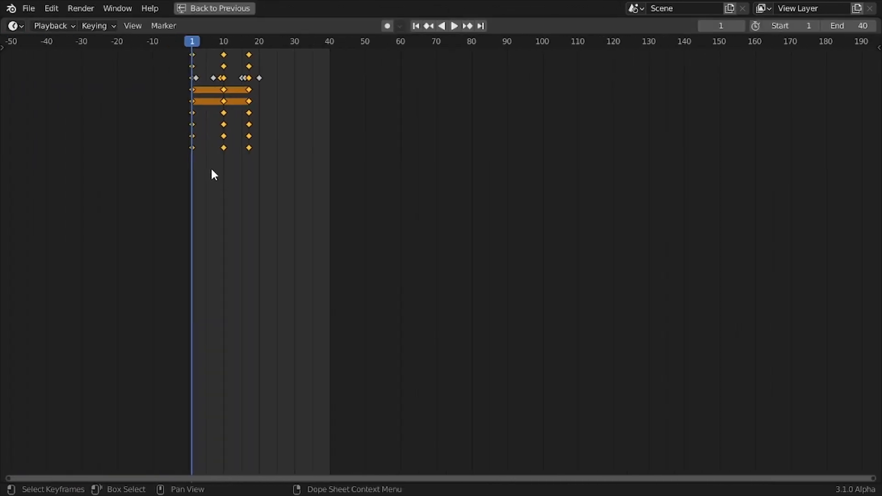
pyautogui.hotkey('ctrl', 'space')
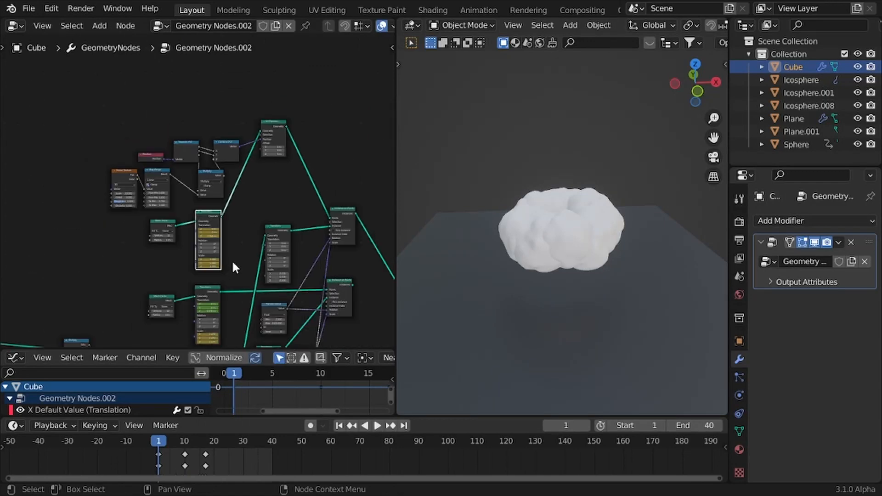
pyautogui.scroll(2, 226, 299)
pyautogui.hotkey('ctrl', 'space')
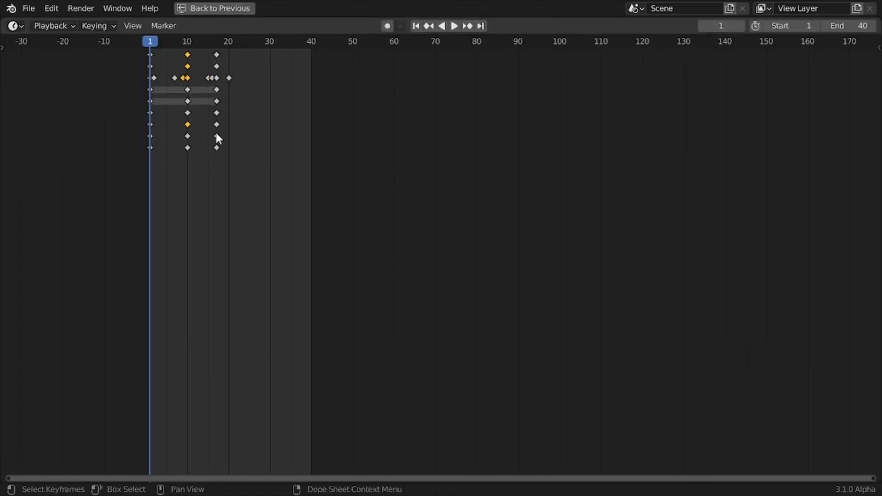
pyautogui.hotkey('ctrl', 'space')
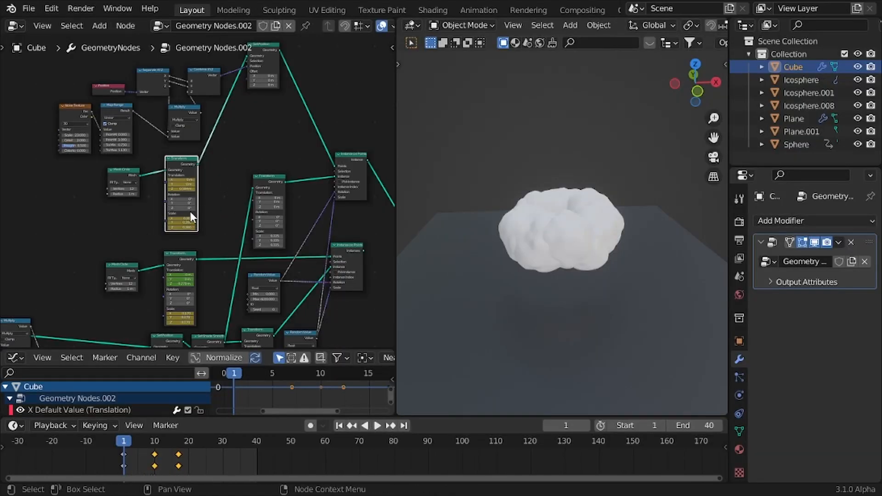
# In the Graph Editor, move the upper ring's frame 10 keyframes to frame 5 along the time axis and check the playback.
pyautogui.scroll(5, 191, 212)
pyautogui.hotkey('ctrl', 'space')
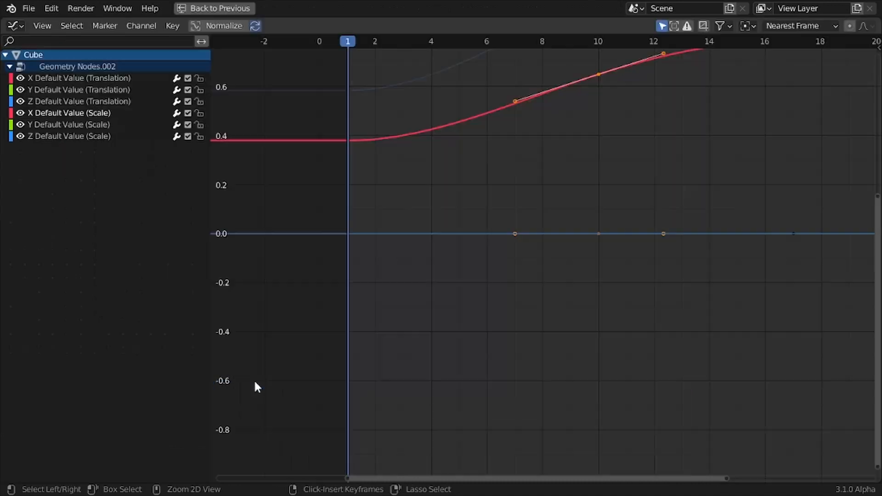
pyautogui.scroll(-9, 431, 178)
pyautogui.press('a')
pyautogui.moveTo(436, 180); pyautogui.dragTo(389, 234, button='middle')
pyautogui.moveTo(437, 142); pyautogui.dragTo(520, 360)
pyautogui.press('g')
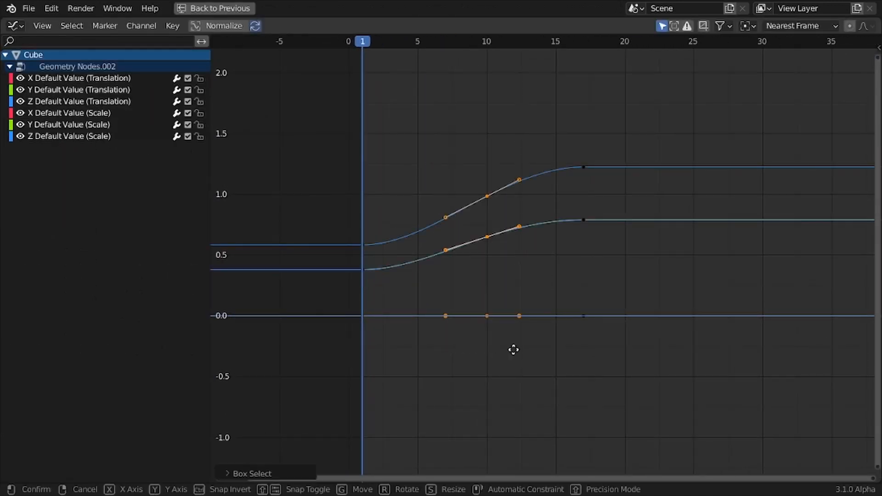
pyautogui.press('x')
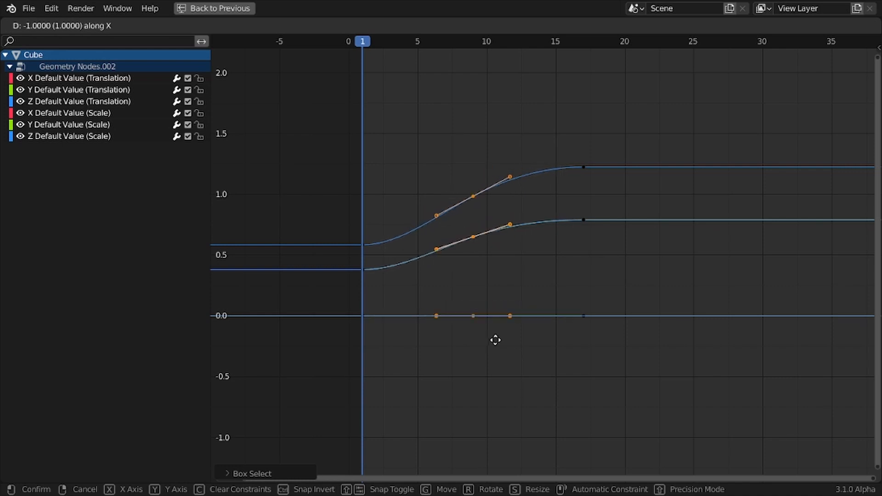
pyautogui.click(449, 330)
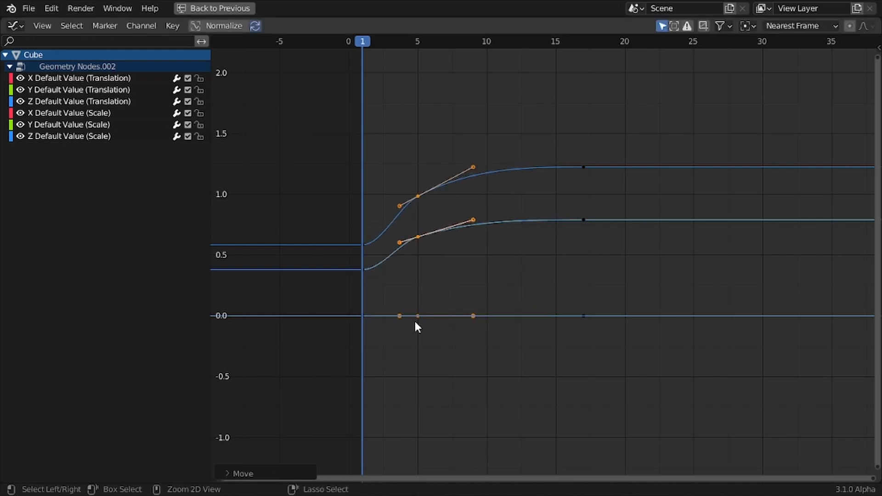
pyautogui.hotkey('ctrl', 'space')
pyautogui.press('space')
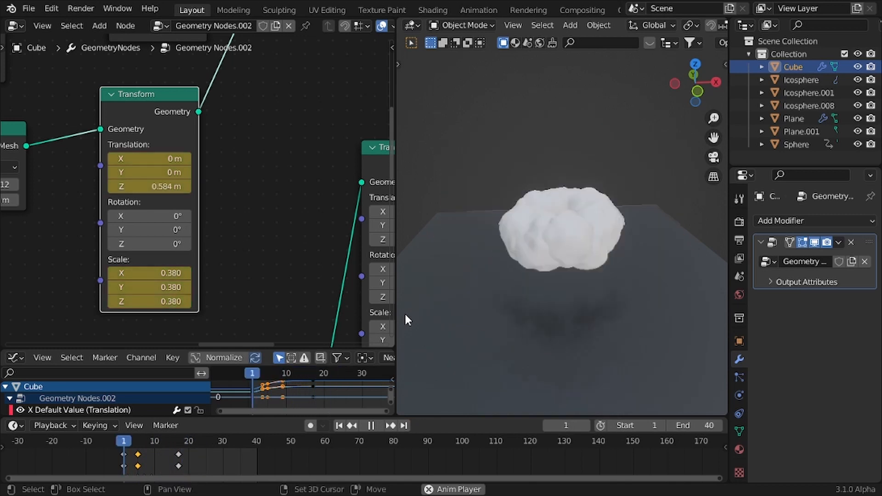
pyautogui.press('Escape')
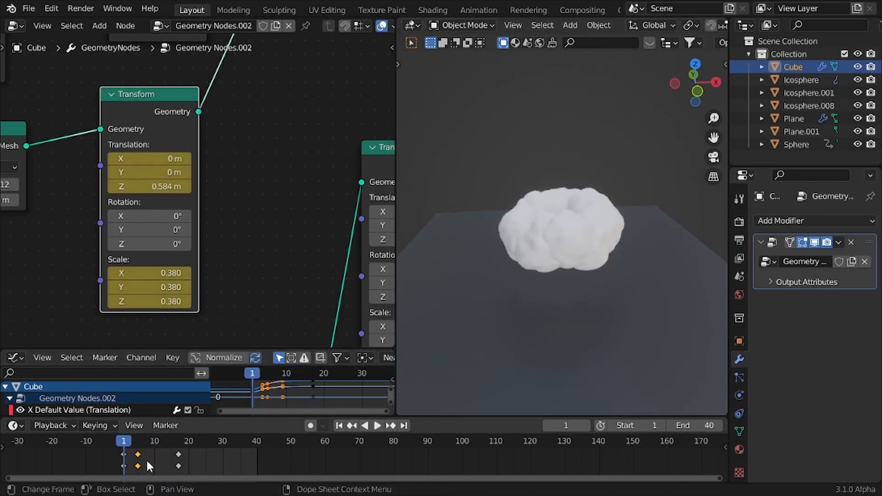
# Move the upper ring's frame 17 keyframes to frame 15 and play the animation to check the timing.
pyautogui.moveTo(181, 462); pyautogui.dragTo(174, 463)
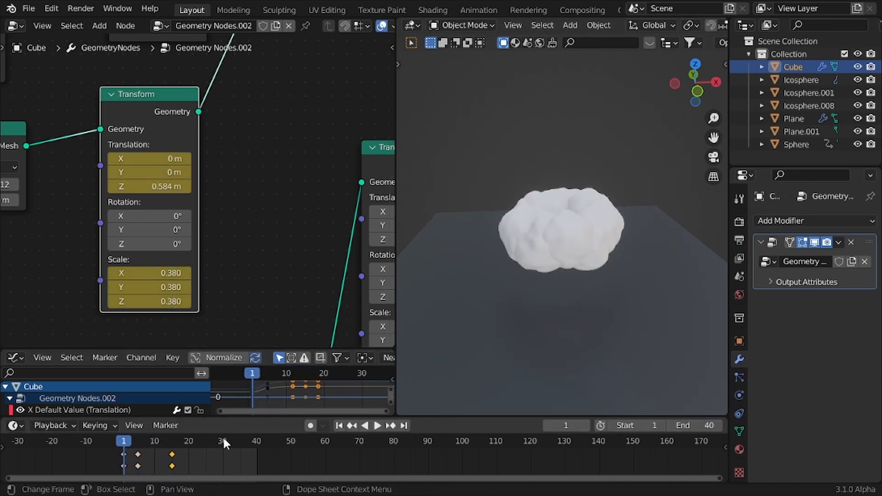
pyautogui.press('space')
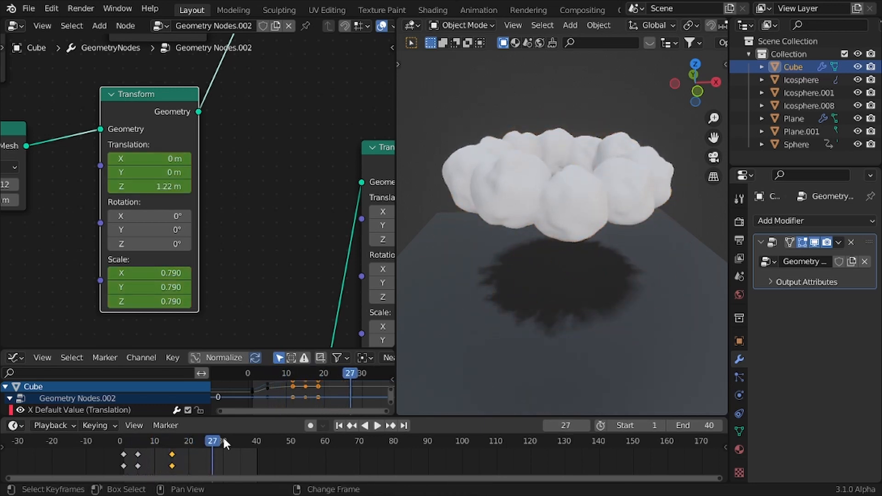
pyautogui.press('space')
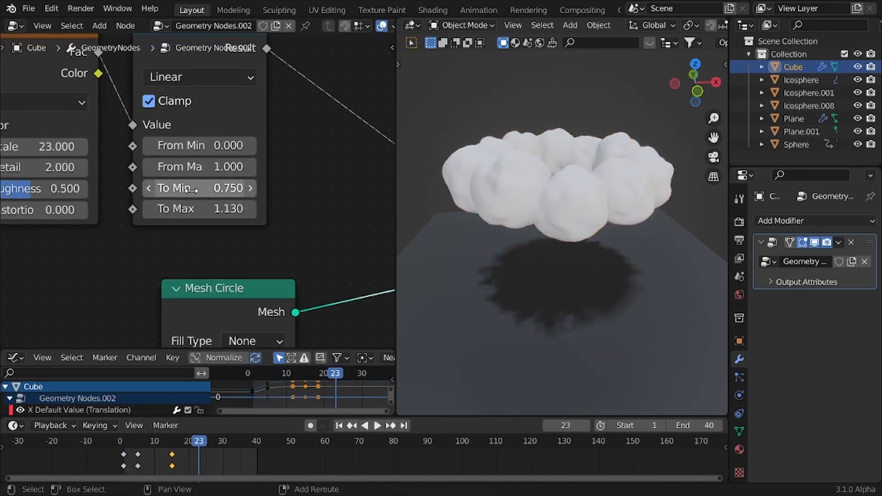
# Raise the Map Range's To Min past 0.900, playing the animation to check the upper ring's height variation.
pyautogui.moveTo(192, 190); pyautogui.dragTo(202, 191)
pyautogui.press('space')
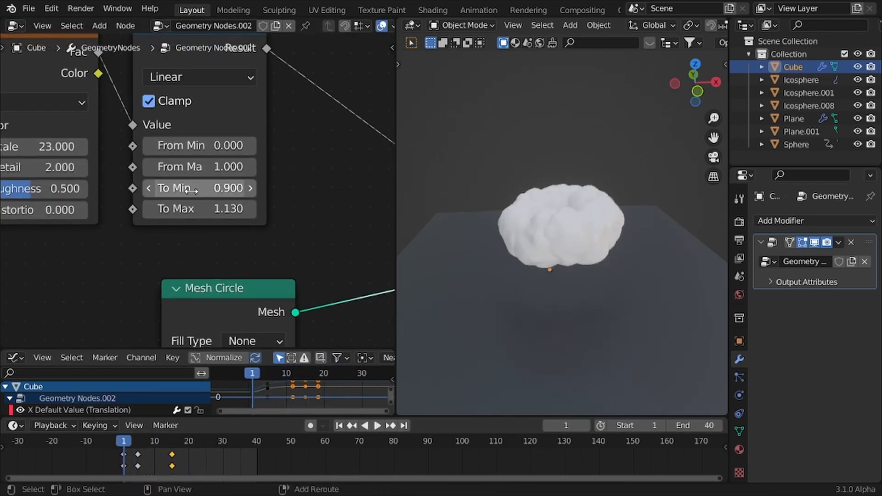
pyautogui.press('space')
pyautogui.scroll(-7, 203, 190)
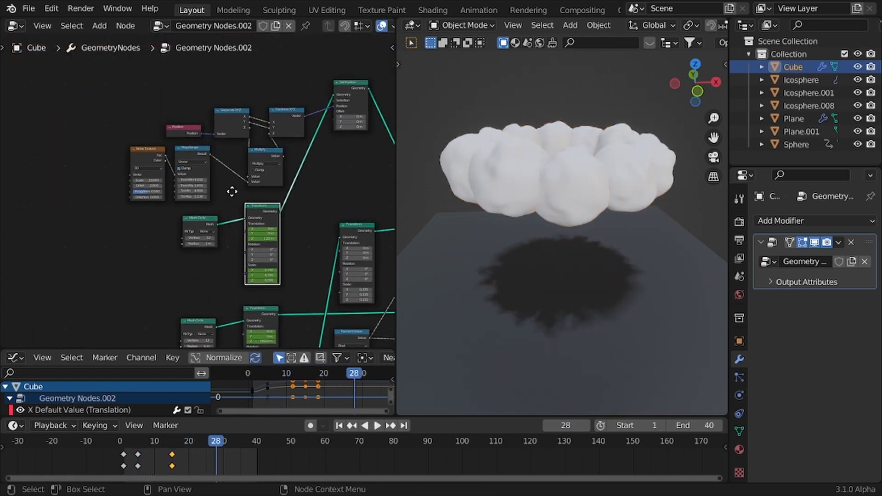
pyautogui.scroll(7, 191, 188)
pyautogui.keyDown('shift'); pyautogui.moveTo(192, 190); pyautogui.dragTo(220, 193); pyautogui.keyUp('shift')
pyautogui.press('space')
# Add a Join Geometry node beside the upper ring's Instance on Points node.
pyautogui.scroll(-10, 221, 194)
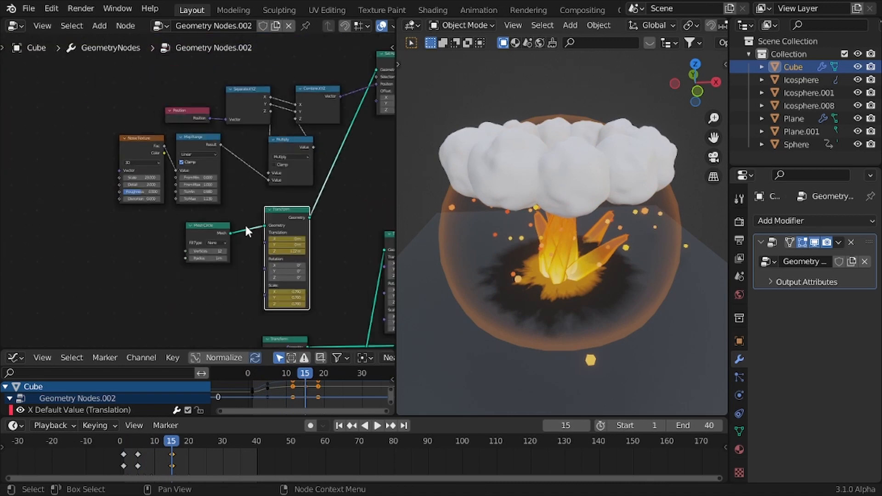
pyautogui.scroll(-6, 250, 230)
pyautogui.moveTo(287, 241); pyautogui.dragTo(236, 181, button='middle')
pyautogui.scroll(-4, 239, 212)
pyautogui.scroll(4, 251, 184)
pyautogui.hotkey('shift', 'a')
pyautogui.write('s')
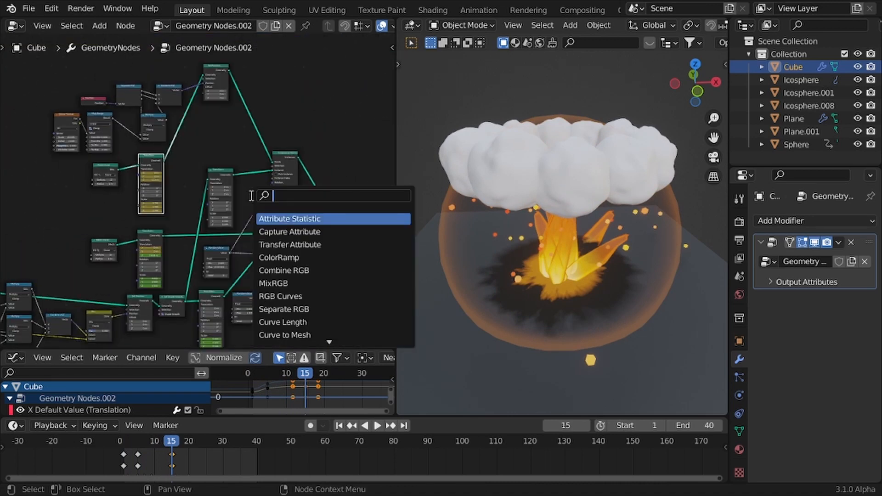
pyautogui.write('joi')
pyautogui.press('Down')
pyautogui.press('Return')
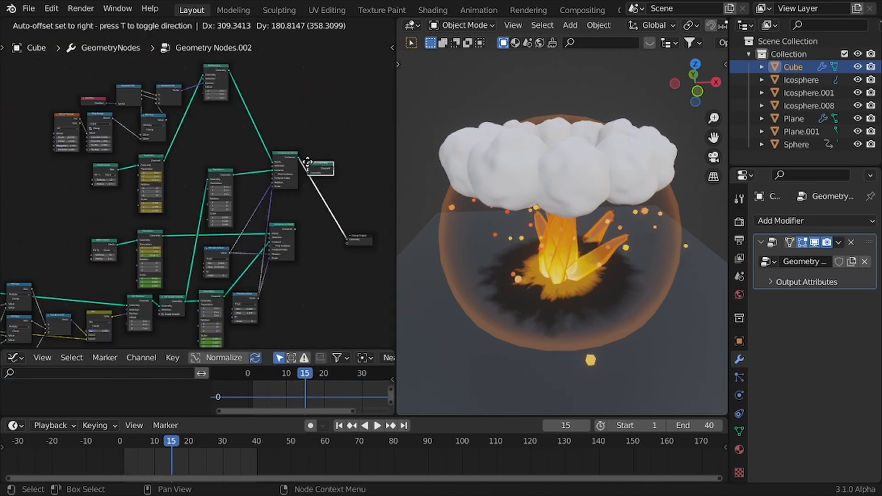
pyautogui.click(338, 148)
# Connect both rings' Instance on Points outputs to Join Geometry, and send its result to the Group Output.
pyautogui.scroll(1, 300, 217)
pyautogui.moveTo(300, 218); pyautogui.dragTo(202, 201, button='middle')
pyautogui.scroll(4, 203, 202)
pyautogui.moveTo(194, 220)
pyautogui.mouseDown()
pyautogui.moveTo(232, 225)
pyautogui.moveTo(209, 220)
pyautogui.mouseUp()
pyautogui.scroll(5, 275, 115)
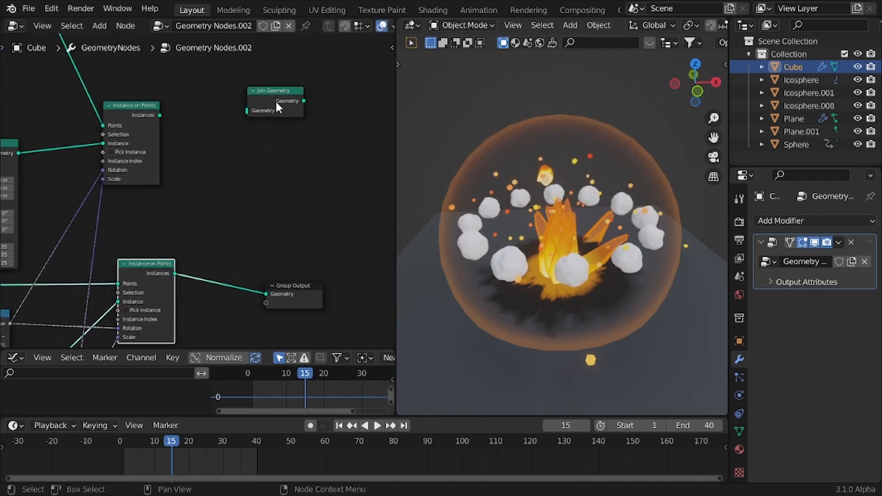
pyautogui.moveTo(276, 96); pyautogui.dragTo(260, 218)
pyautogui.keyDown('alt'); pyautogui.moveTo(145, 143); pyautogui.dragTo(244, 226, button='right'); pyautogui.keyUp('alt')
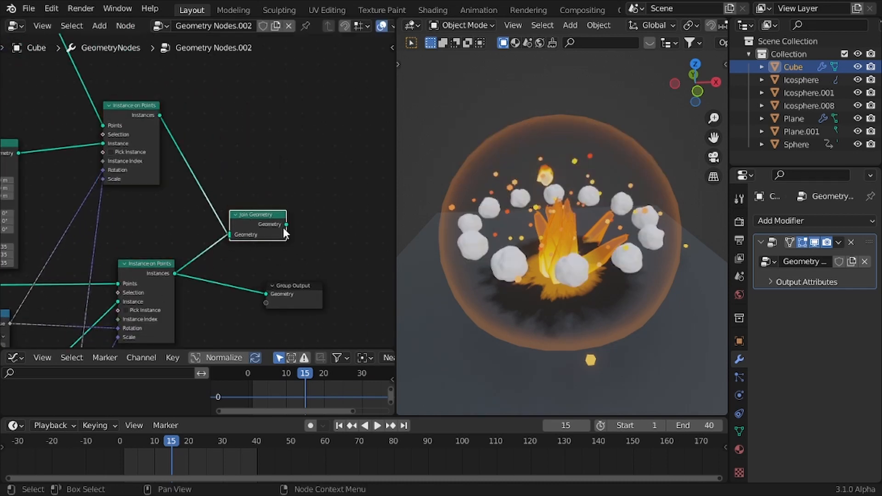
pyautogui.moveTo(286, 224); pyautogui.dragTo(344, 222)
# Play the animation from frame 1 with both cloud rings and inspect them at frame 8 from another angle.
pyautogui.hotkey('shift', 'Left')
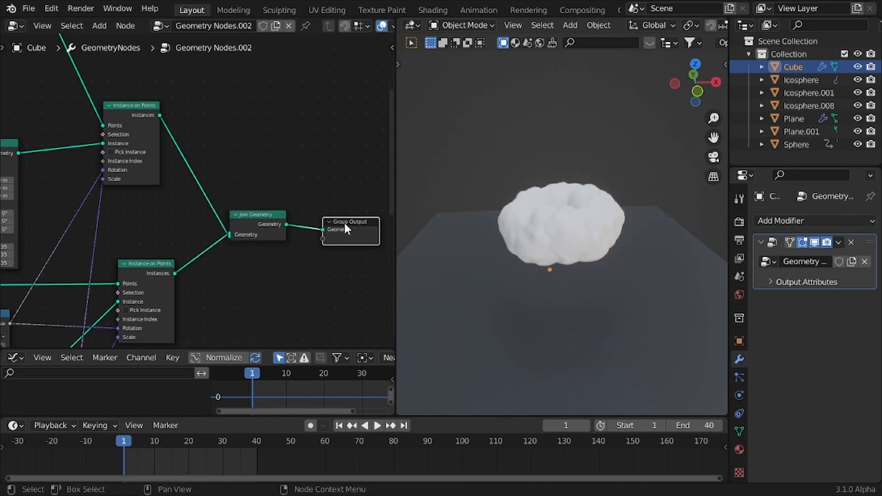
pyautogui.press('space')
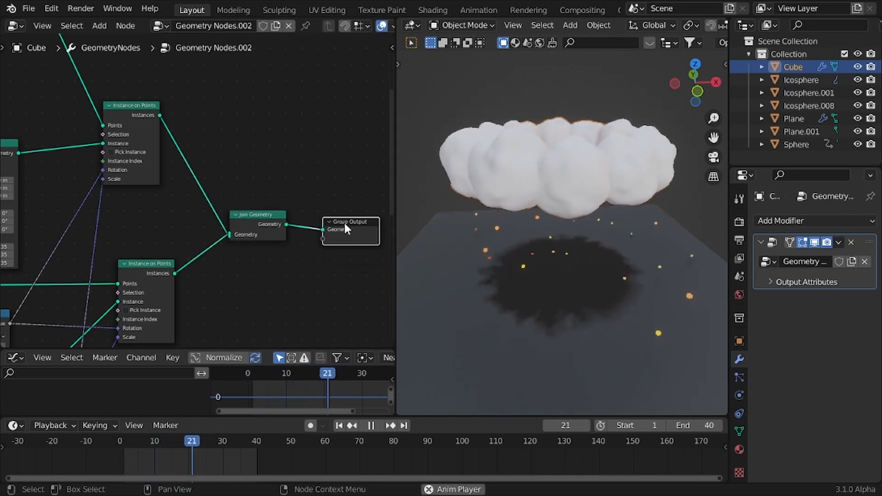
pyautogui.press('space')
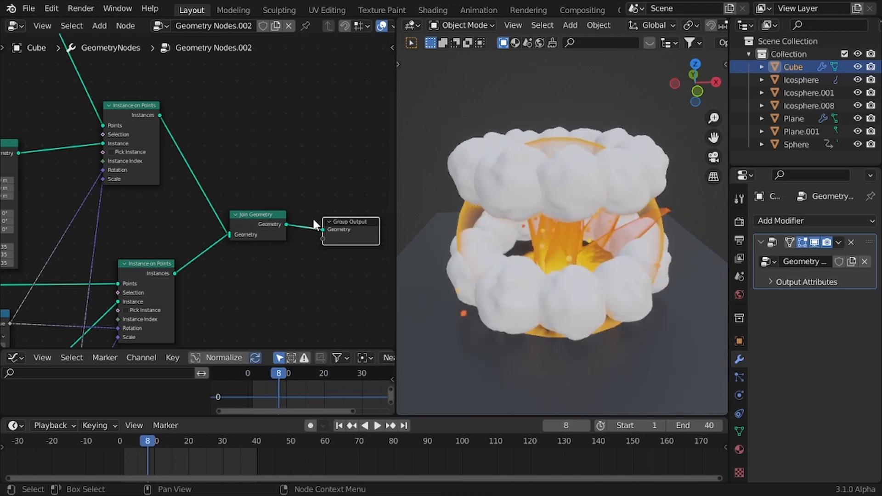
pyautogui.moveTo(612, 260); pyautogui.dragTo(626, 250, button='middle')
# Duplicate the upper ring's Set Position node and insert the copy between the lower ring's Transform and Instance on Points.
pyautogui.scroll(-8, 101, 181)
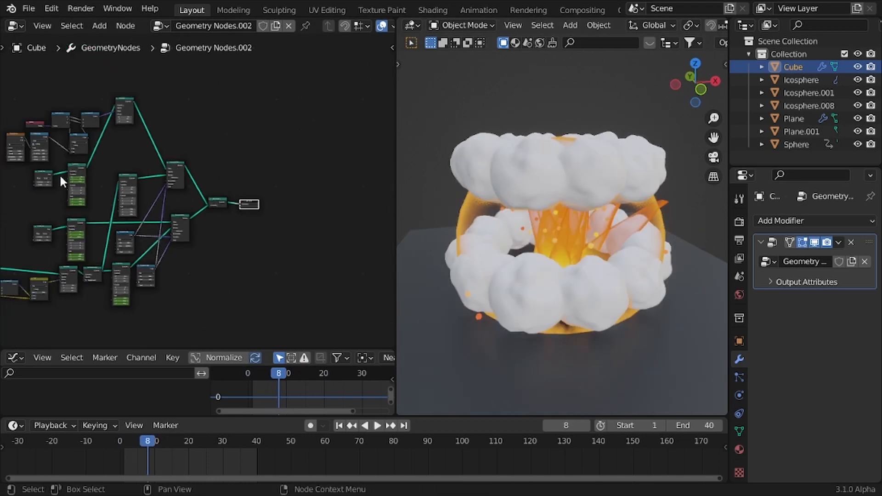
pyautogui.scroll(-2, 61, 176)
pyautogui.moveTo(48, 173); pyautogui.dragTo(196, 184, button='middle')
pyautogui.scroll(10, 198, 187)
pyautogui.scroll(-1, 197, 93)
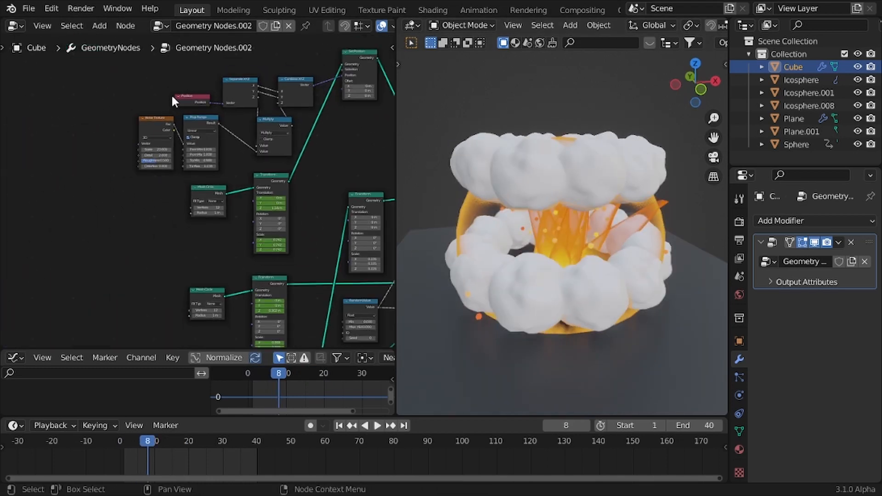
pyautogui.click(363, 53)
pyautogui.moveTo(326, 149); pyautogui.dragTo(234, 137, button='middle')
pyautogui.scroll(-1, 234, 136)
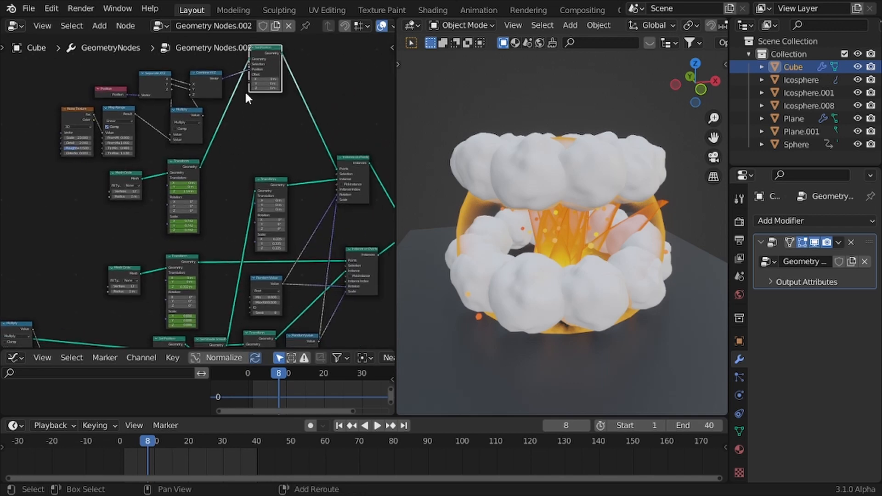
pyautogui.hotkey('shift', 'd')
pyautogui.click(195, 282)
pyautogui.moveTo(194, 282); pyautogui.dragTo(230, 242, button='middle')
# Spread out the lower ring's Mesh Circle, Transform and Set Position nodes to make room between them.
pyautogui.scroll(-4, 214, 231)
pyautogui.moveTo(140, 223); pyautogui.dragTo(241, 242)
pyautogui.press('g')
pyautogui.click(175, 244)
pyautogui.moveTo(110, 221); pyautogui.dragTo(151, 233)
pyautogui.press('g')
pyautogui.click(82, 199)
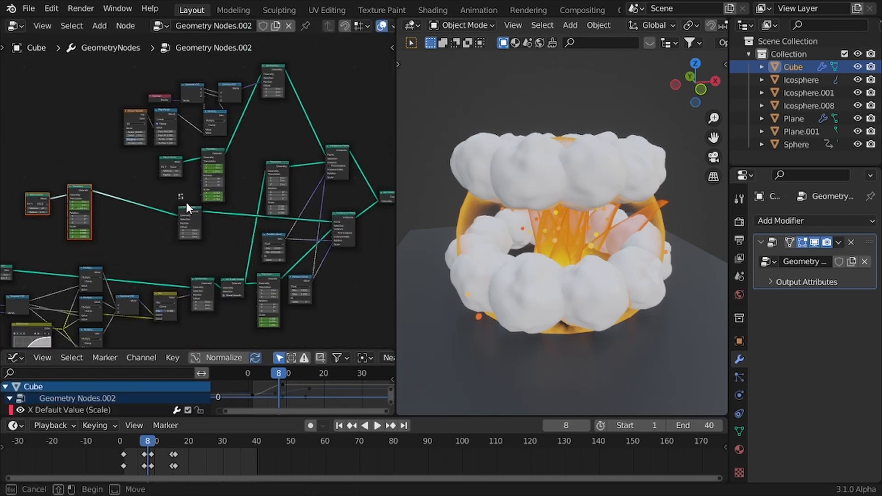
pyautogui.moveTo(186, 203); pyautogui.dragTo(194, 216)
pyautogui.press('g')
pyautogui.click(213, 232)
# Move the upper ring's Position, Noise Texture, Map Range, Multiply, Separate XYZ and Combine XYZ nodes away to make room beside the rings.
pyautogui.scroll(4, 241, 218)
pyautogui.moveTo(173, 87); pyautogui.dragTo(281, 119)
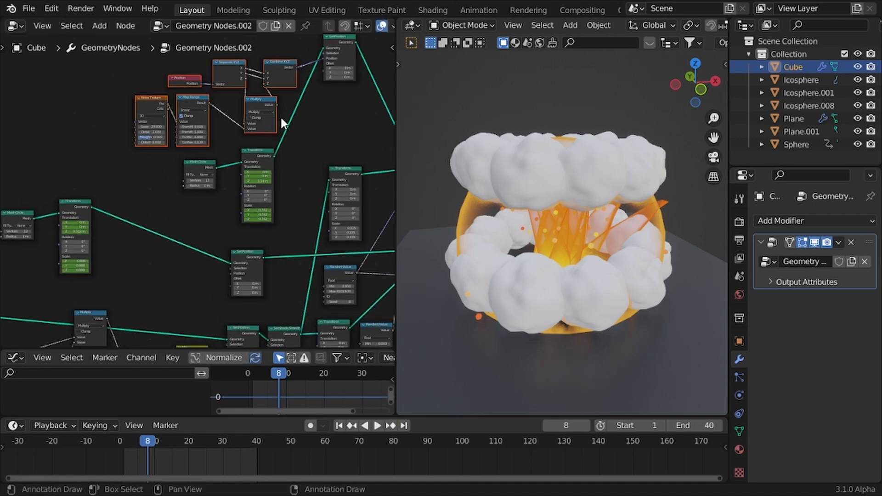
pyautogui.press('g')
pyautogui.click(142, 130)
# Try to drive the lower ring's Set Position with the upper ring's Combine XYZ vector and check the result at frame 4.
pyautogui.moveTo(156, 76); pyautogui.dragTo(231, 272)
pyautogui.moveTo(150, 443); pyautogui.dragTo(134, 430)
pyautogui.scroll(1, 205, 301)
pyautogui.scroll(8, 211, 304)
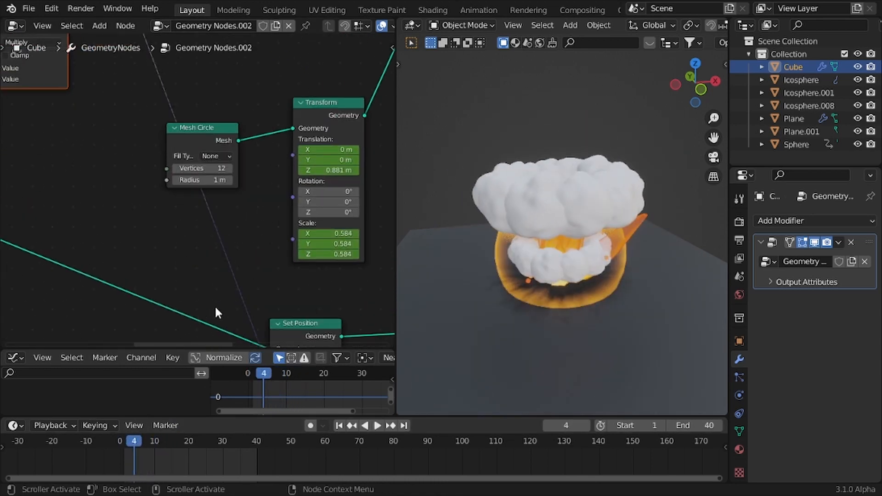
pyautogui.scroll(-2, 215, 305)
pyautogui.moveTo(214, 305); pyautogui.dragTo(167, 184, button='middle')
pyautogui.scroll(6, 164, 185)
pyautogui.scroll(-10, 165, 184)
pyautogui.moveTo(90, 134); pyautogui.dragTo(184, 239, button='middle')
pyautogui.scroll(5, 184, 239)
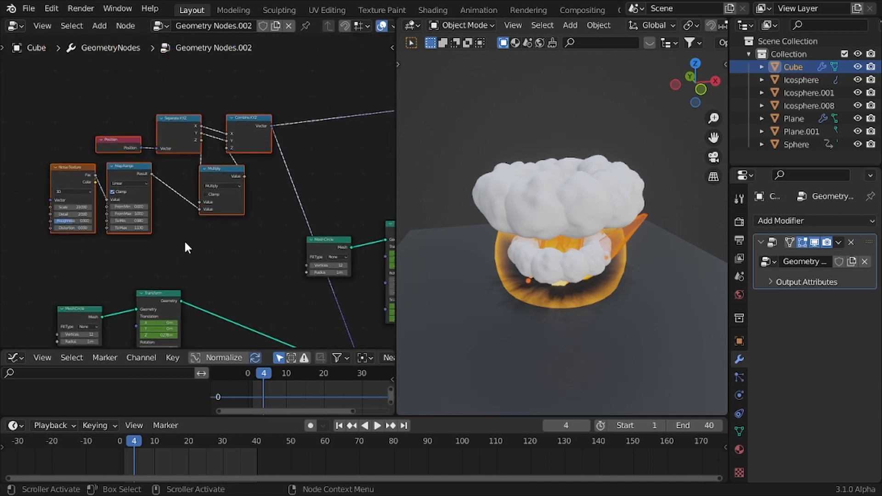
pyautogui.moveTo(112, 226); pyautogui.dragTo(117, 193, button='middle')
pyautogui.scroll(-4, 117, 184)
pyautogui.scroll(-5, 117, 184)
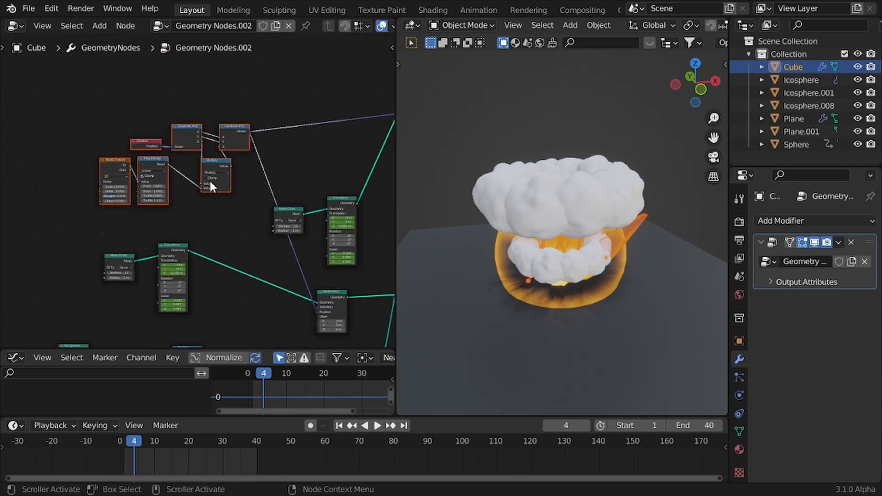
pyautogui.keyDown('alt'); pyautogui.scroll(-4, 243, 170); pyautogui.keyUp('alt')
pyautogui.scroll(-3, 235, 170)
pyautogui.scroll(5, 213, 178)
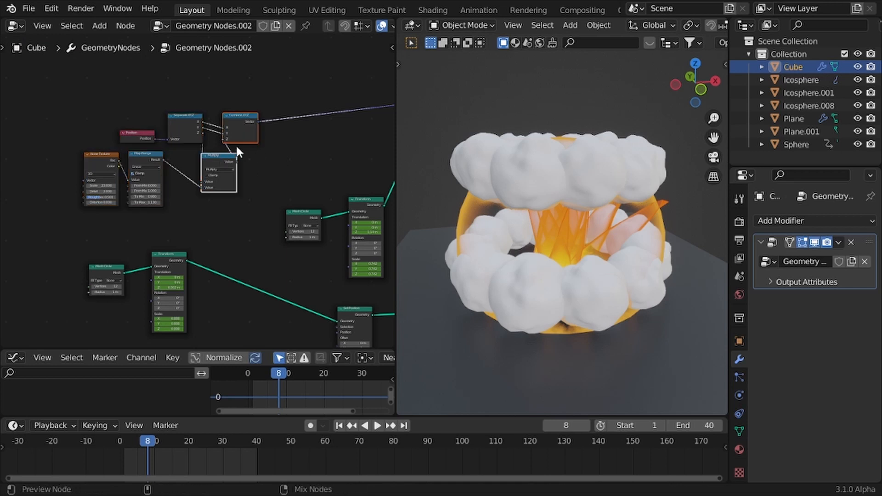
# Shift the upper ring's whole noise node group slightly farther from its Mesh Circle node.
pyautogui.moveTo(65, 101); pyautogui.dragTo(238, 201)
pyautogui.press('g')
pyautogui.click(200, 184)
# Try to duplicate only the Multiply and Combine XYZ nodes with their incoming links kept.
pyautogui.click(177, 143)
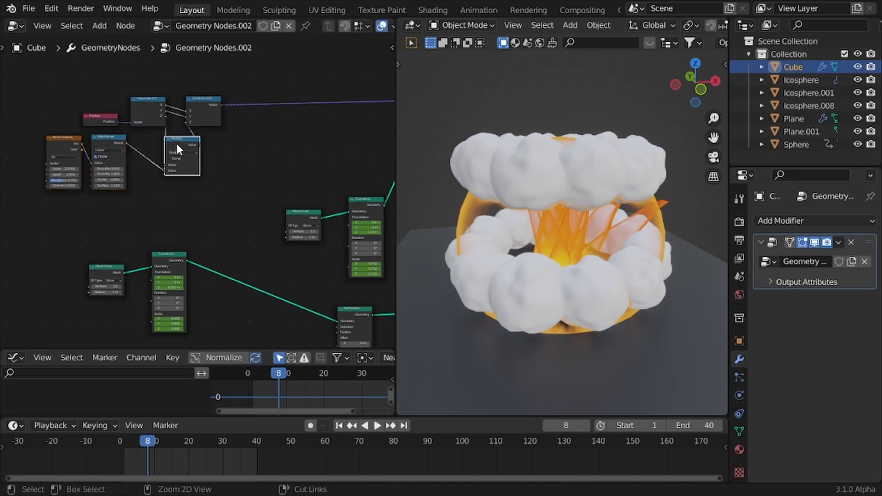
pyautogui.hotkey('ctrl', 'shift', 'd')
pyautogui.click(216, 181)
pyautogui.hotkey('ctrl', 'z')
pyautogui.hotkey('ctrl', 'shift', 'd')
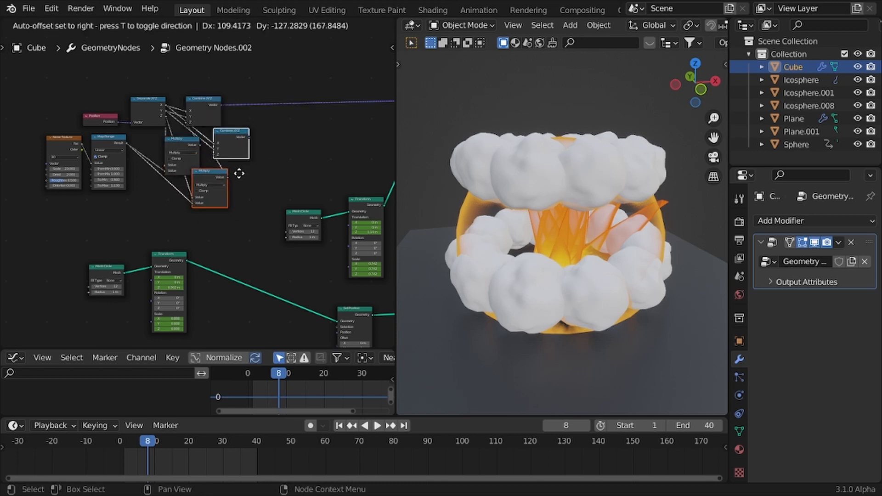
pyautogui.click(250, 205)
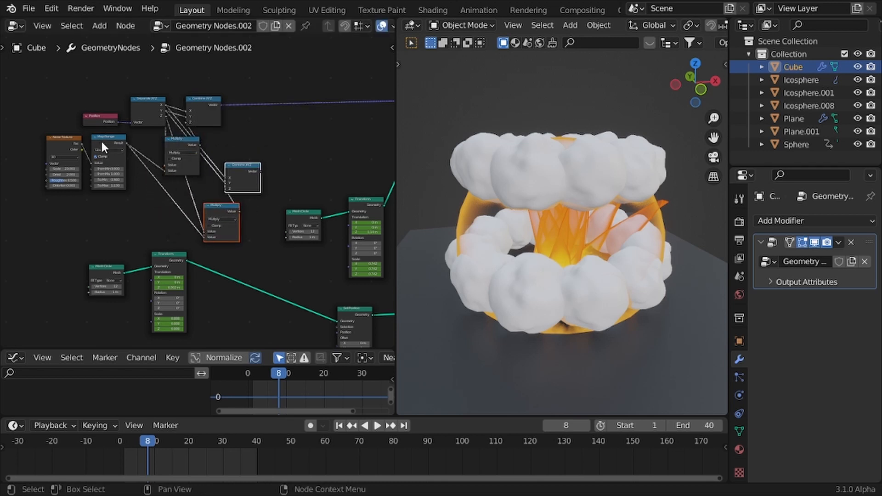
pyautogui.hotkey('ctrl', 'z')
pyautogui.hotkey('ctrl', 'z')
pyautogui.hotkey('ctrl', 'z')
# Duplicate the Noise Texture, Map Range, Multiply and Combine XYZ nodes with their input links, placing the copies near the lower ring's nodes.
pyautogui.keyDown('shift'); pyautogui.moveTo(158, 215); pyautogui.dragTo(56, 166); pyautogui.keyUp('shift')
pyautogui.scroll(-1, 161, 209)
pyautogui.scroll(-1, 160, 214)
pyautogui.hotkey('ctrl', 'shift', 'd')
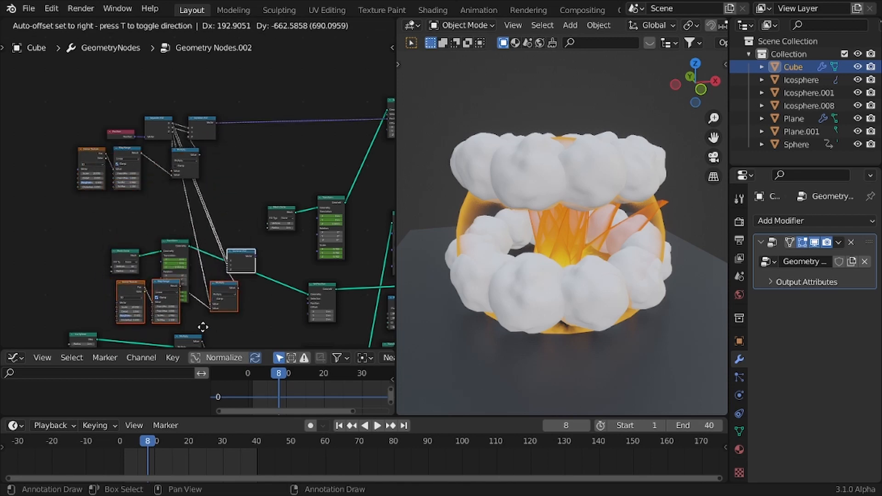
pyautogui.click(161, 250)
# Move the lower ring's Mesh Circle and Transform clear of the copies and connect the copied Combine XYZ to its Set Position's Position.
pyautogui.moveTo(158, 243); pyautogui.dragTo(177, 255)
pyautogui.press('g')
pyautogui.click(162, 225)
pyautogui.moveTo(162, 224); pyautogui.dragTo(154, 202, button='middle')
pyautogui.scroll(7, 228, 227)
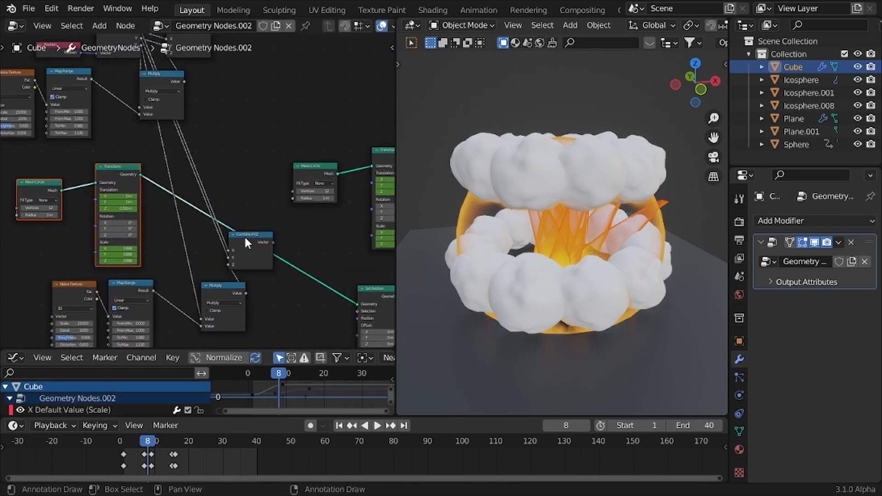
pyautogui.moveTo(279, 247); pyautogui.dragTo(366, 307)
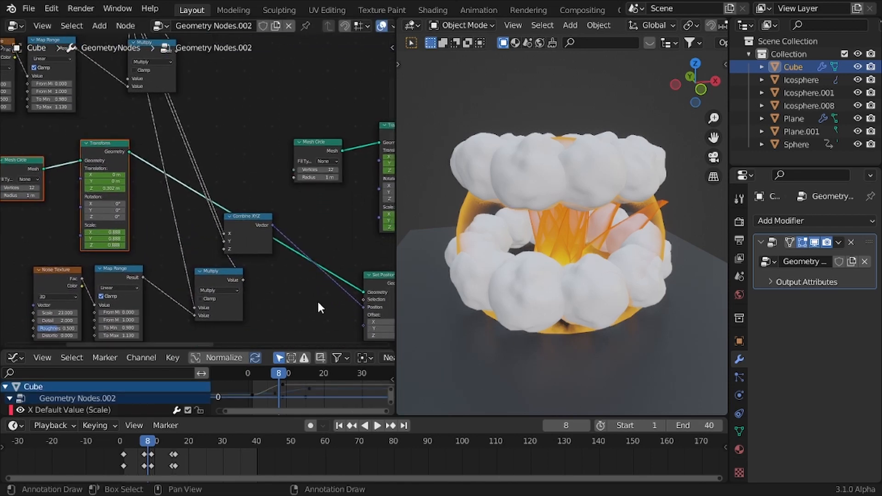
# Set the lower ring's Map Range To Min to 0.450 and To Max to 1.390, and its Noise Texture Scale to 38.900.
pyautogui.moveTo(175, 266); pyautogui.dragTo(226, 192, button='middle')
pyautogui.scroll(9, 164, 221)
pyautogui.moveTo(184, 285); pyautogui.dragTo(193, 300)
pyautogui.moveTo(51, 250); pyautogui.dragTo(123, 251)
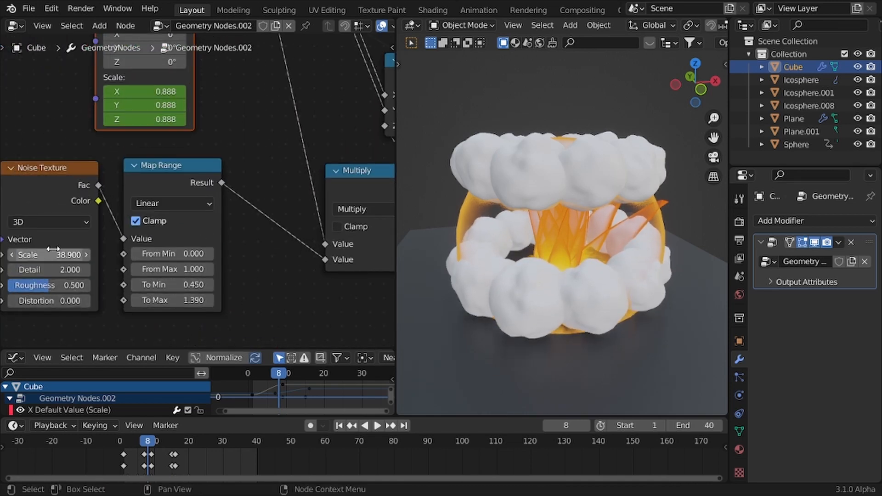
# Check the lower ring across several frames and set its Map Range To Min to 0.060 and To Max to 1.650.
pyautogui.hotkey('shift', 'Left')
pyautogui.press('Right')
pyautogui.press('Right')
pyautogui.keyDown('alt'); pyautogui.scroll(-13, 53, 249); pyautogui.keyUp('alt')
pyautogui.keyDown('alt'); pyautogui.scroll(7, 53, 248); pyautogui.keyUp('alt')
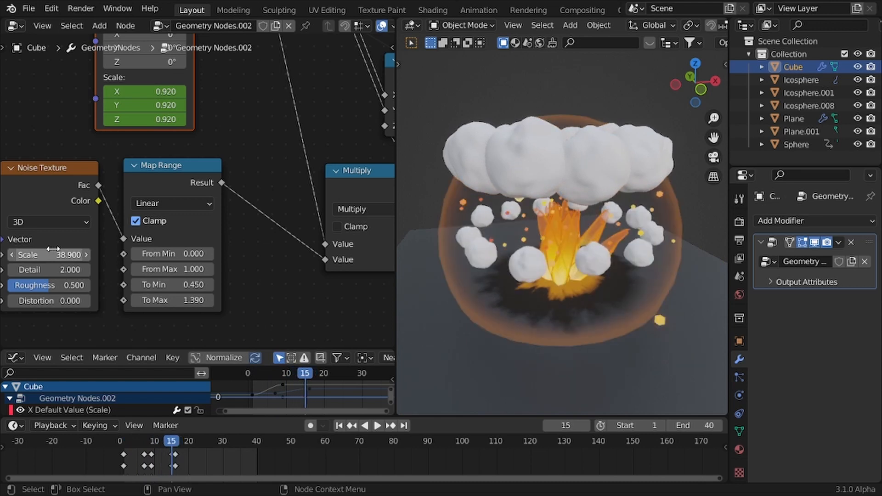
pyautogui.keyDown('alt'); pyautogui.scroll(2, 53, 248); pyautogui.keyUp('alt')
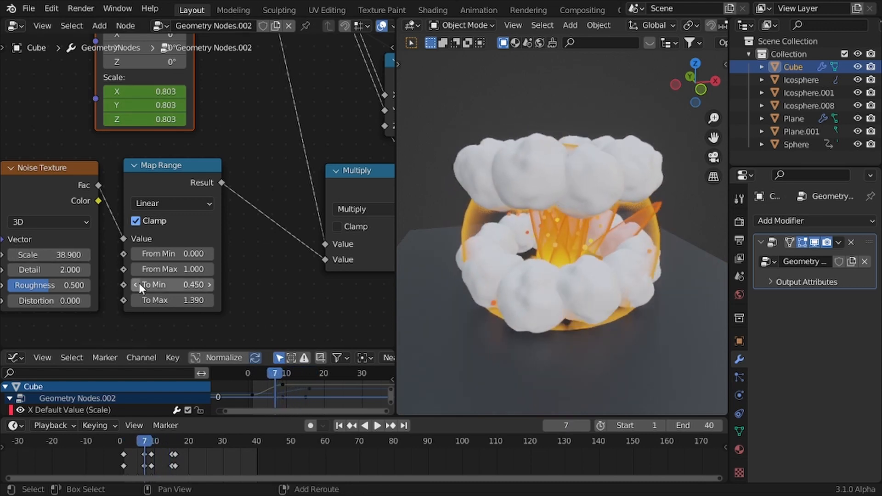
pyautogui.moveTo(172, 301); pyautogui.dragTo(148, 285)
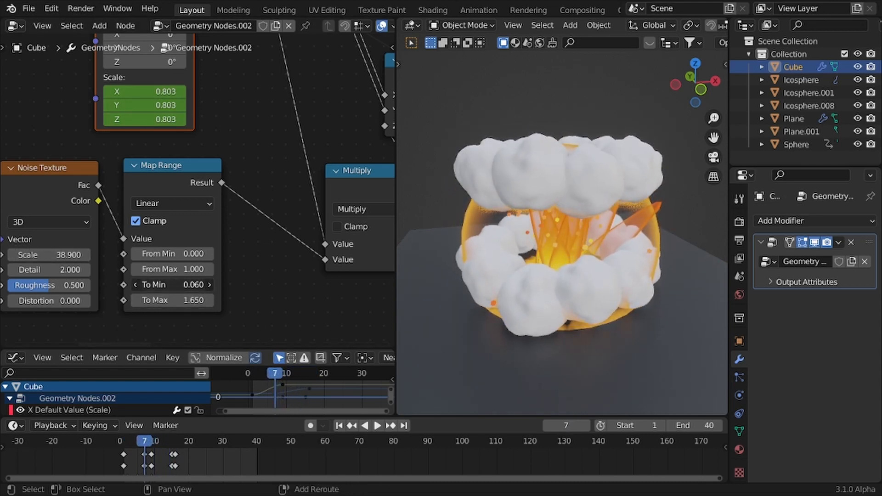
# Play the animation from frame 1 and inspect the uneven lower cloud ring from another angle.
pyautogui.scroll(-2, 529, 241)
pyautogui.moveTo(529, 241)
pyautogui.mouseDown(button='middle')
pyautogui.moveTo(540, 253)
pyautogui.moveTo(526, 241)
pyautogui.mouseUp(button='middle')
pyautogui.scroll(2, 528, 244)
pyautogui.hotkey('shift', 'Left')
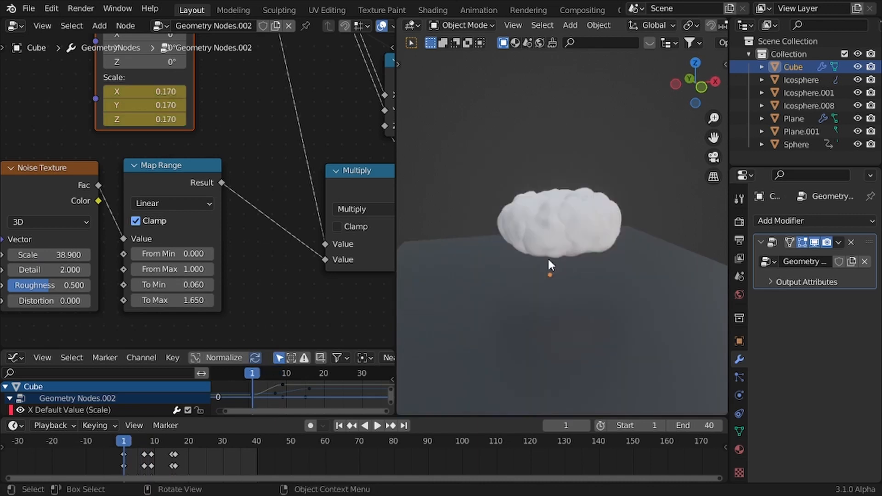
pyautogui.press('space')
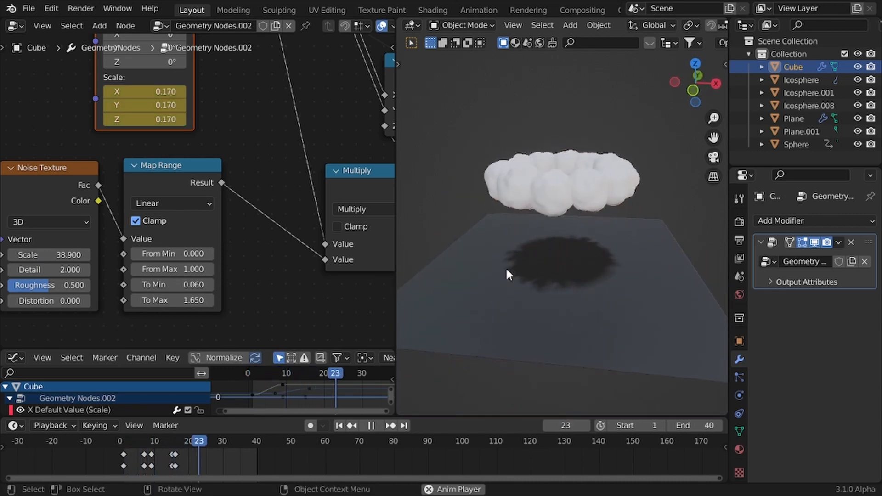
pyautogui.press('space')
pyautogui.press('space')
pyautogui.press('space')
pyautogui.hotkey('shift', 'Left')
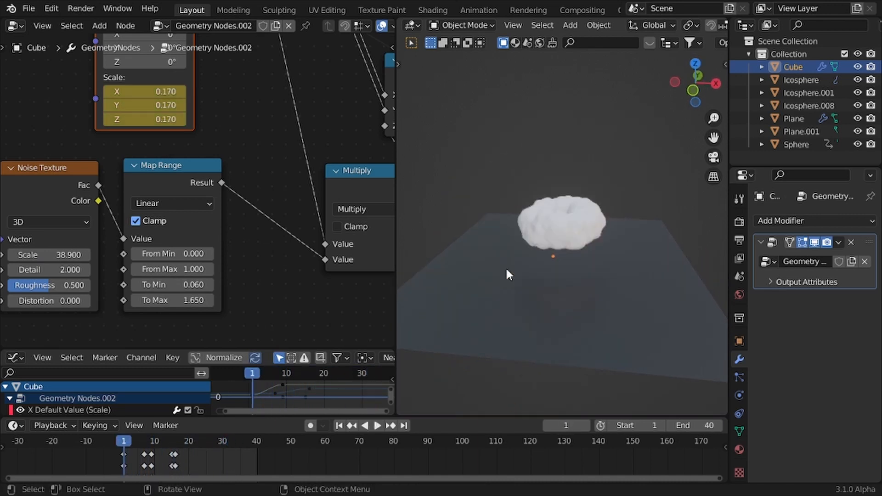
# Try feeding the lower ring's animated instance Transform into the upper ring's Instance on Points and play the animation.
pyautogui.scroll(-4, 268, 214)
pyautogui.scroll(-4, 268, 214)
pyautogui.moveTo(301, 205); pyautogui.dragTo(162, 200, button='middle')
pyautogui.scroll(-5, 168, 184)
pyautogui.scroll(-3, 145, 204)
pyautogui.scroll(5, 151, 203)
pyautogui.scroll(4, 198, 239)
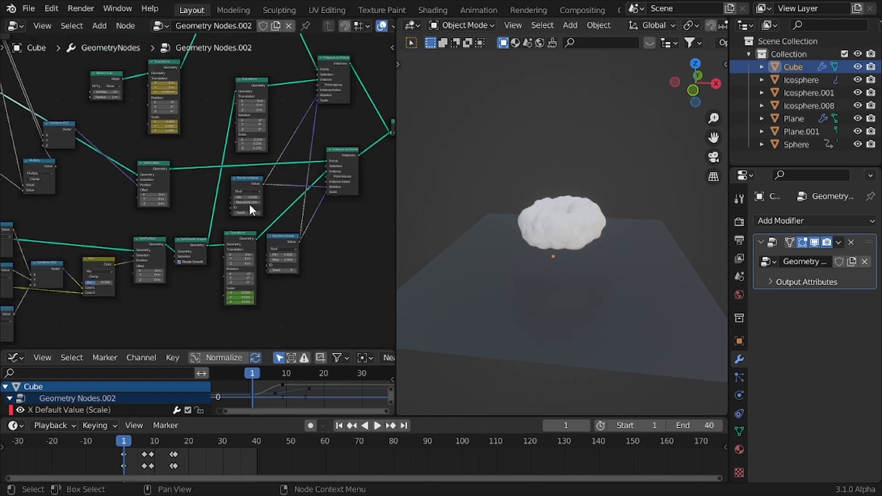
pyautogui.click(244, 275)
pyautogui.moveTo(247, 280); pyautogui.dragTo(322, 94)
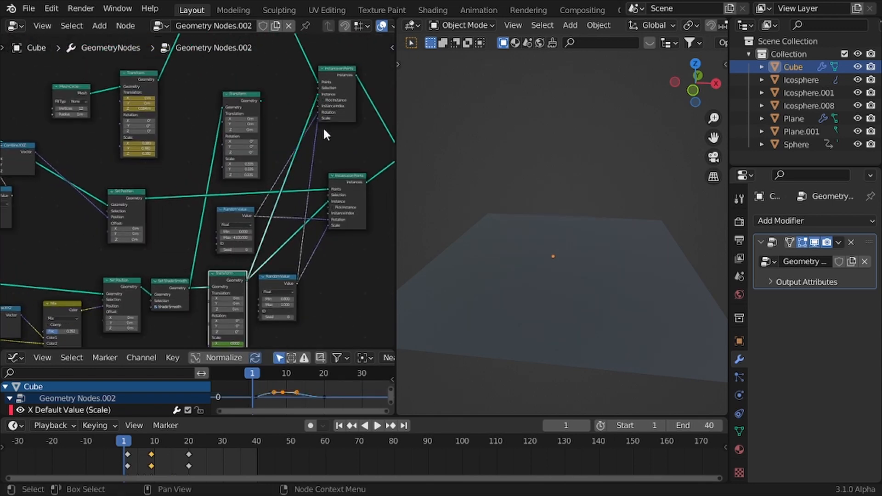
pyautogui.press('space')
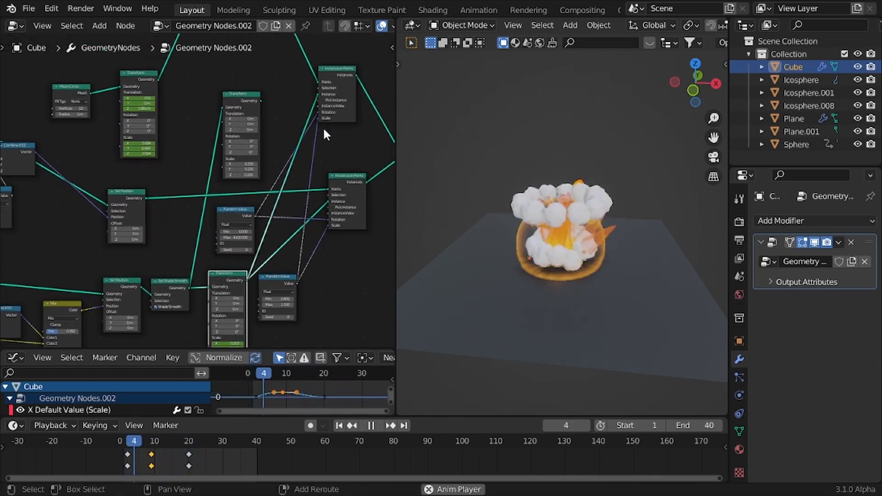
pyautogui.press('Escape')
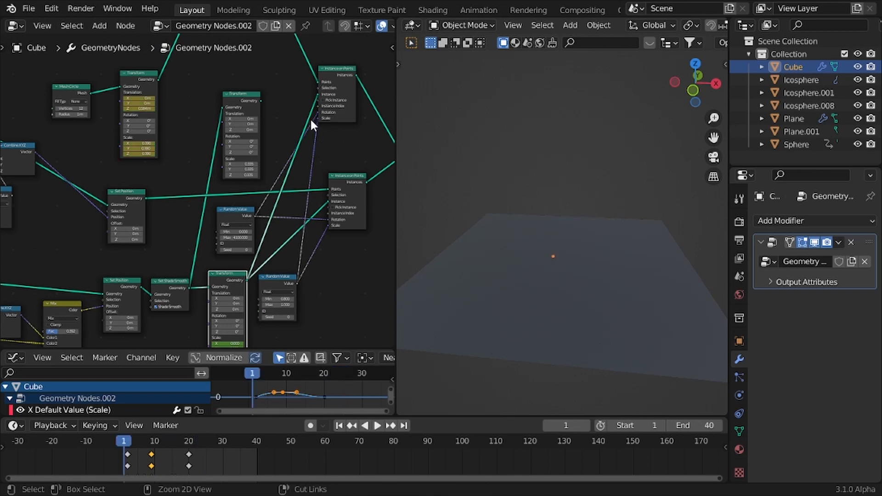
pyautogui.hotkey('ctrl', 'z')
# Set the upper ring's instance Transform scale to 0 on all axes and keyframe it at frame 1.
pyautogui.scroll(-2, 285, 177)
pyautogui.moveTo(261, 164); pyautogui.dragTo(226, 276, button='middle')
pyautogui.scroll(10, 226, 276)
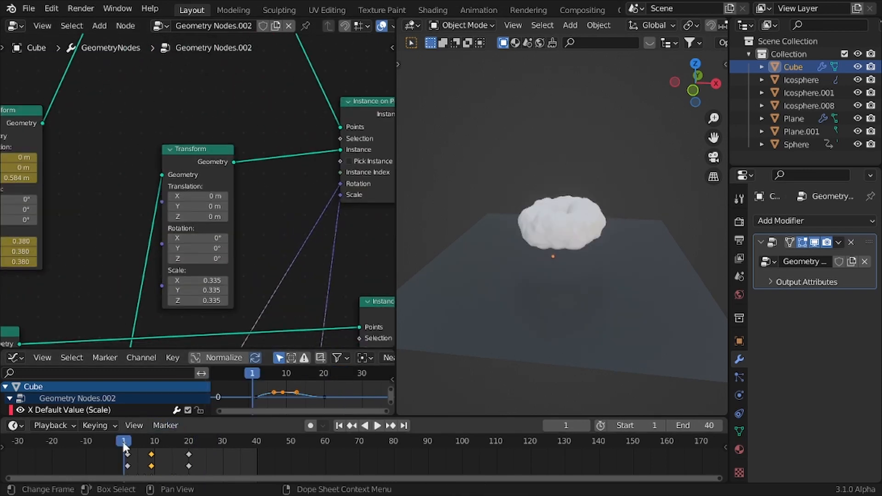
pyautogui.moveTo(124, 443); pyautogui.dragTo(135, 443)
pyautogui.press('space')
pyautogui.press('Escape')
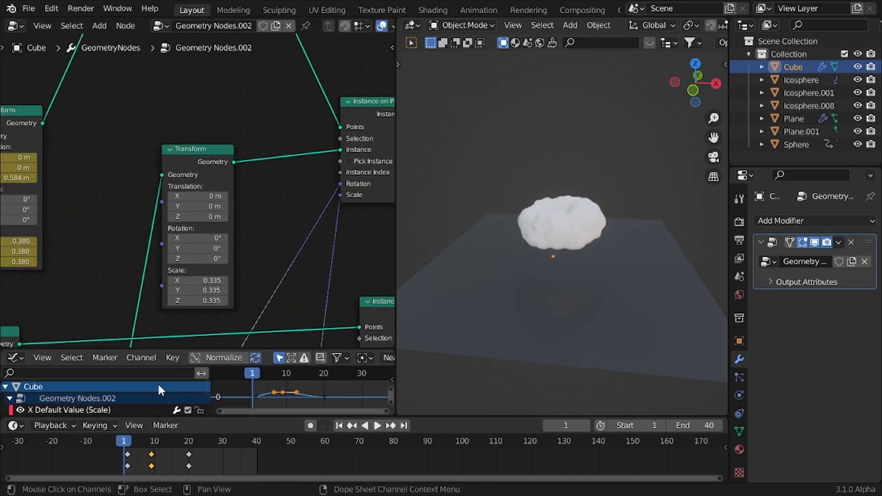
pyautogui.scroll(1, 163, 284)
pyautogui.moveTo(199, 305); pyautogui.dragTo(198, 262)
pyautogui.moveTo(197, 271); pyautogui.dragTo(197, 297)
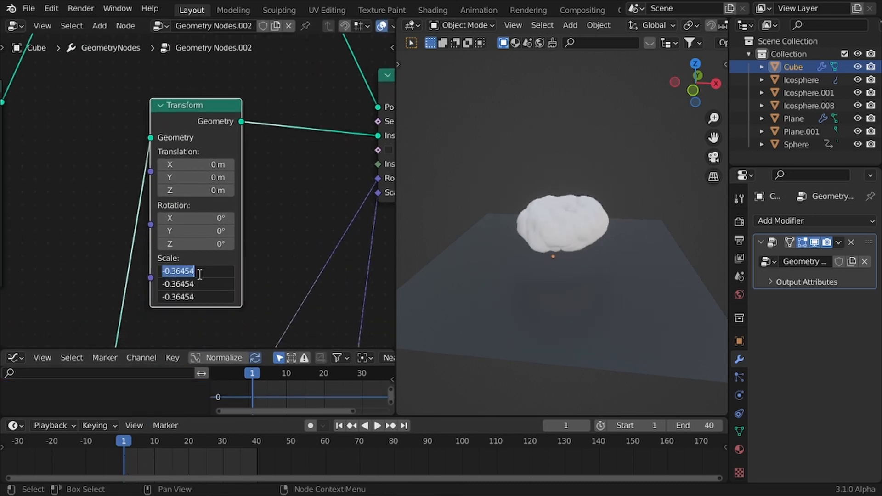
pyautogui.write('0')
pyautogui.press('Return')
pyautogui.press('i')
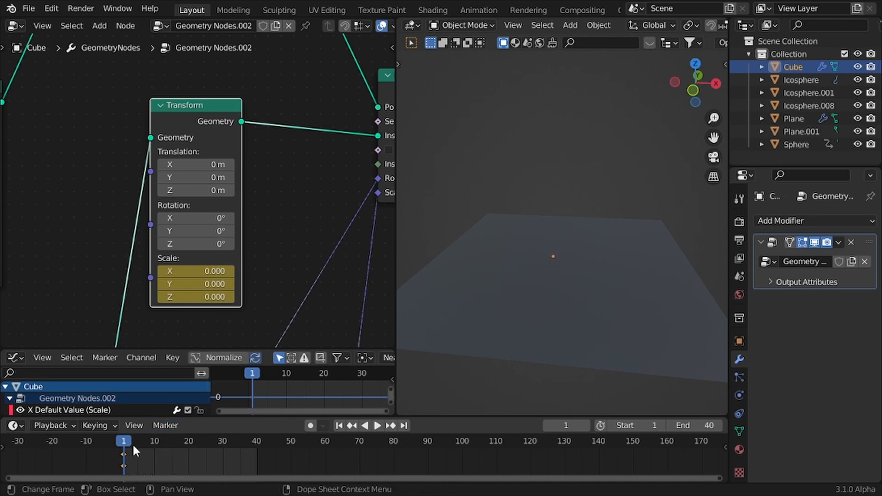
# Set the upper ring's instance Transform scale to 0.390 on all axes and keyframe it at frame 9.
pyautogui.press('space')
pyautogui.moveTo(142, 441)
pyautogui.mouseDown()
pyautogui.moveTo(161, 444)
pyautogui.moveTo(151, 442)
pyautogui.mouseUp()
pyautogui.moveTo(195, 271); pyautogui.dragTo(217, 297)
pyautogui.press('i')
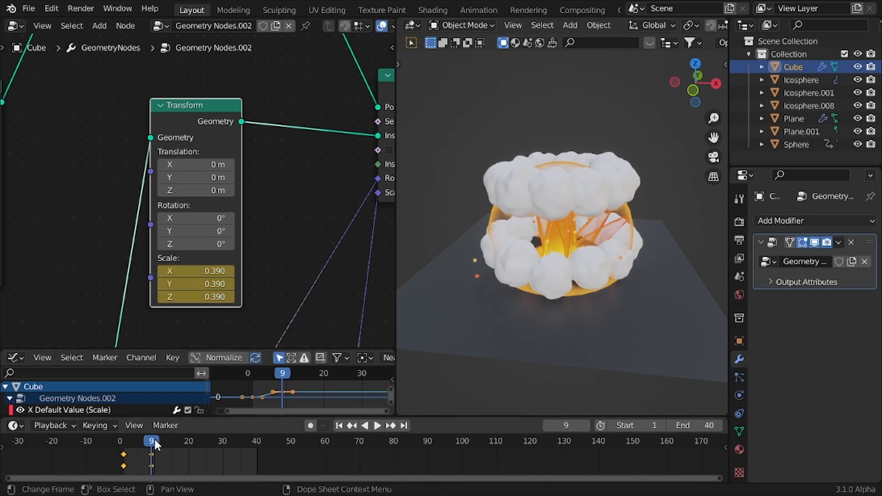
# Play on to frame 23 and keyframe the upper ring's instance Transform scale at 0 on all axes there.
pyautogui.press('space')
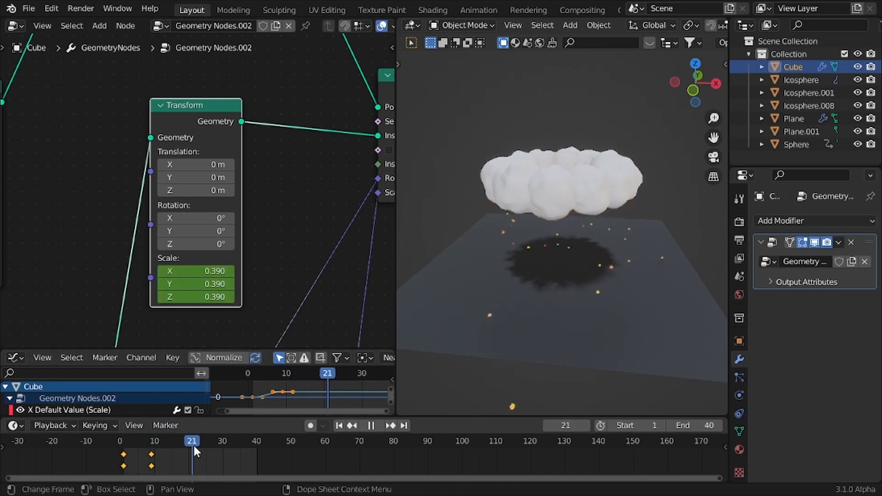
pyautogui.press('space')
pyautogui.hotkey('alt', 'a')
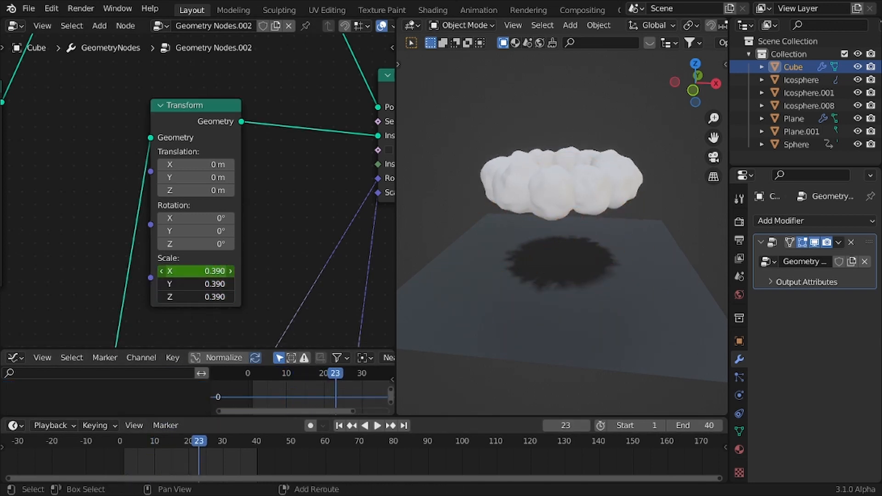
pyautogui.keyDown('alt'); pyautogui.moveTo(197, 271); pyautogui.dragTo(152, 271); pyautogui.keyUp('alt')
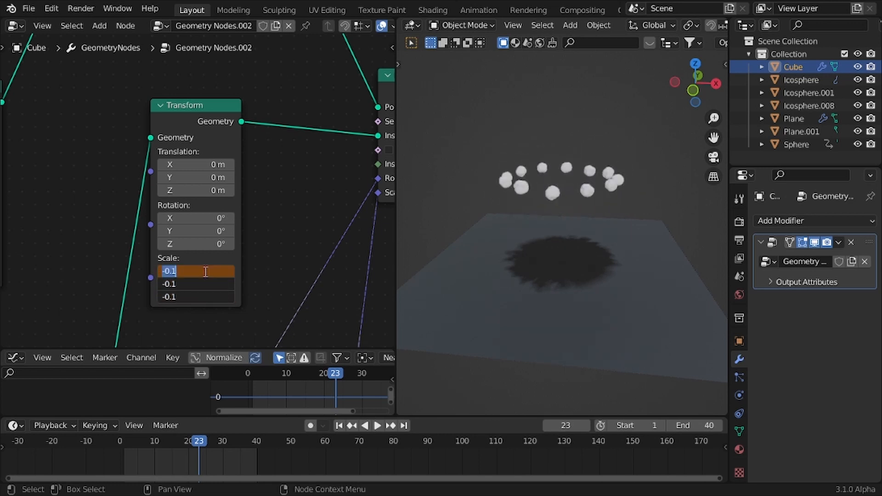
pyautogui.write('0')
pyautogui.press('Return')
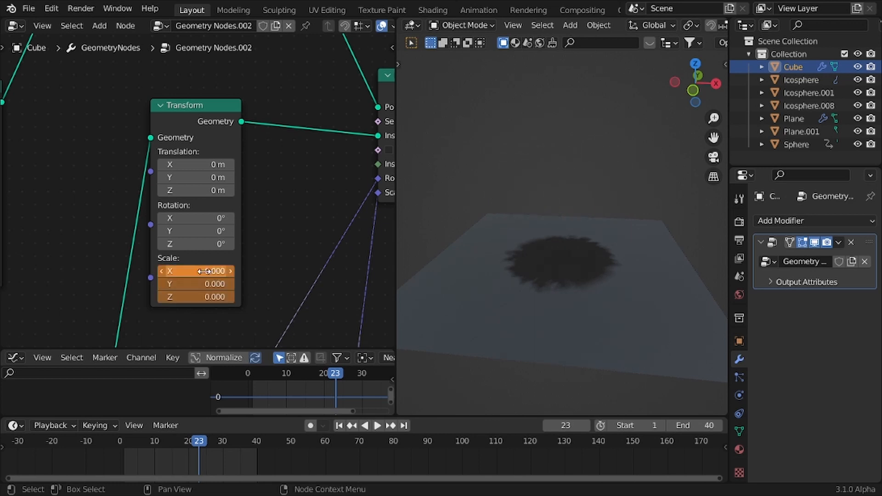
pyautogui.press('i')
# Play the animation from the start and inspect the upper clouds growing and shrinking from different angles.
pyautogui.hotkey('shift', 'Left')
pyautogui.press('space')
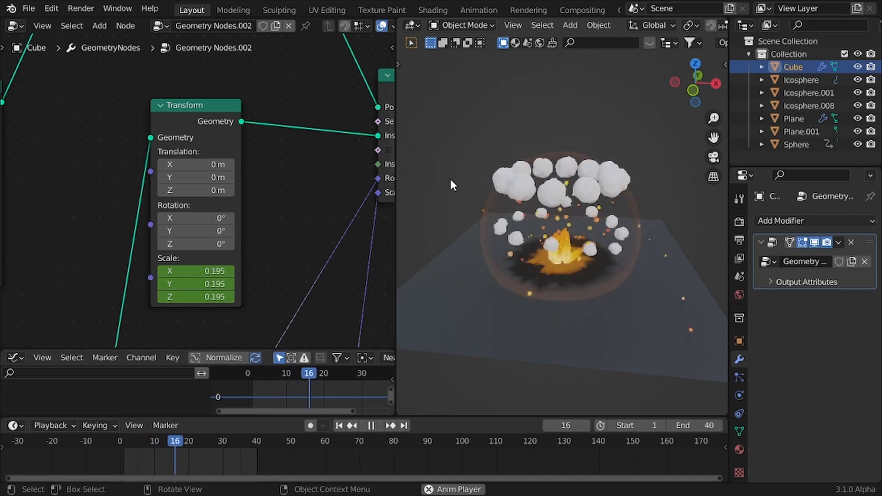
pyautogui.moveTo(570, 151); pyautogui.dragTo(536, 141, button='middle')
pyautogui.scroll(1, 536, 140)
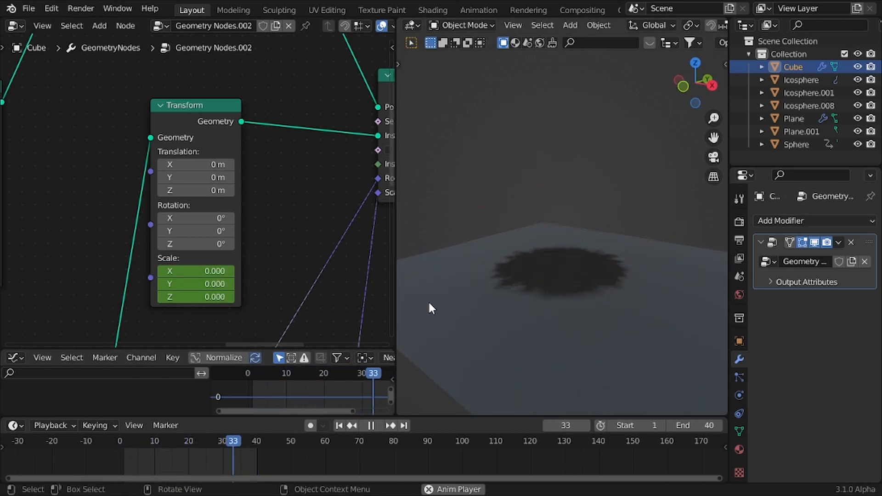
pyautogui.press('space')
# Select the stray flame object Icosphere.001 beside the explosion and hide it in the viewport.
pyautogui.moveTo(413, 282); pyautogui.dragTo(653, 223, button='middle')
pyautogui.click(808, 92)
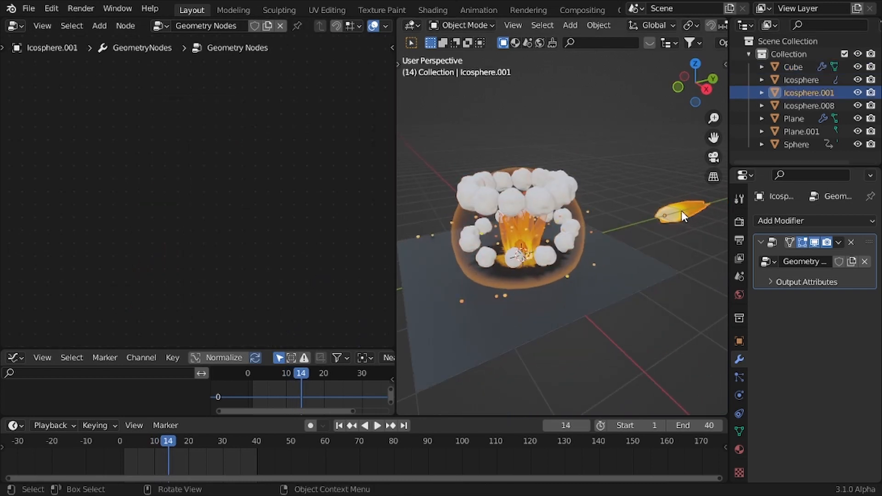
pyautogui.click(857, 92)
pyautogui.moveTo(451, 273); pyautogui.dragTo(467, 268, button='middle')
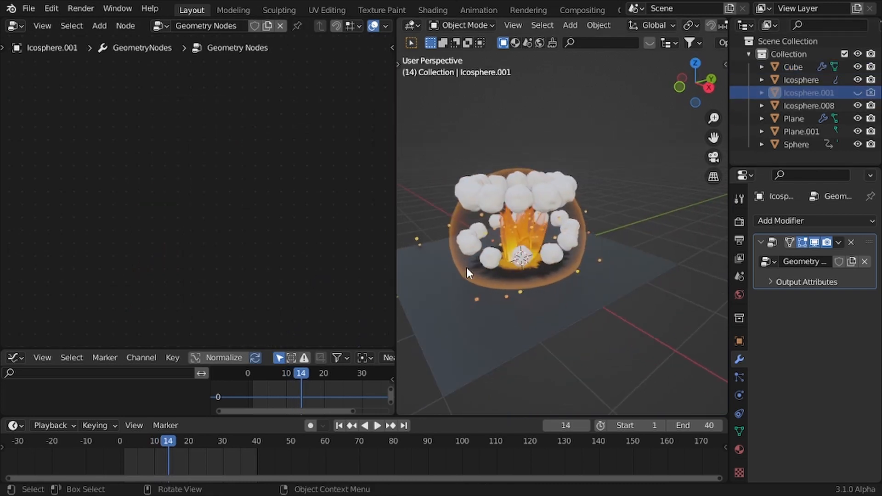
# Select the stray object Icosphere.008 floating above the explosion and hide it in the viewport.
pyautogui.scroll(-5, 467, 269)
pyautogui.click(532, 133)
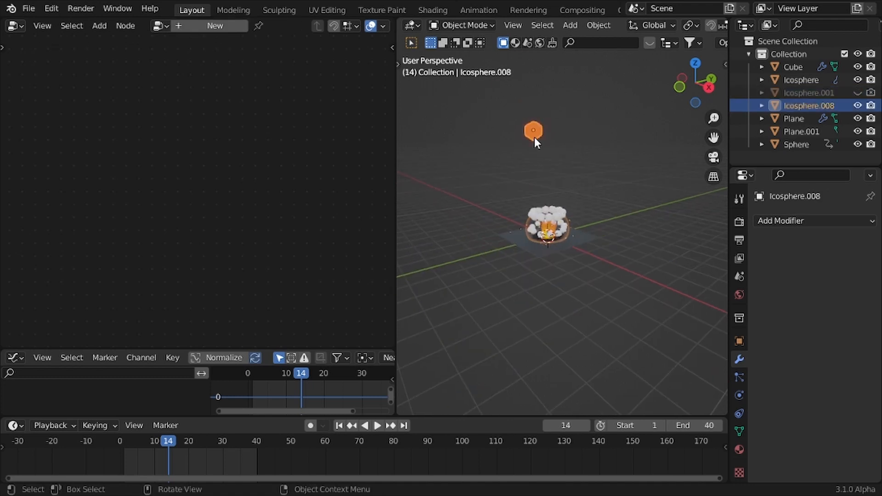
pyautogui.click(858, 106)
pyautogui.scroll(5, 555, 236)
pyautogui.scroll(-1, 589, 213)
# Play the explosion from its first frame, restart it and scrub to frame 8 to inspect the clouds.
pyautogui.hotkey('shift', 'Left')
pyautogui.press('space')
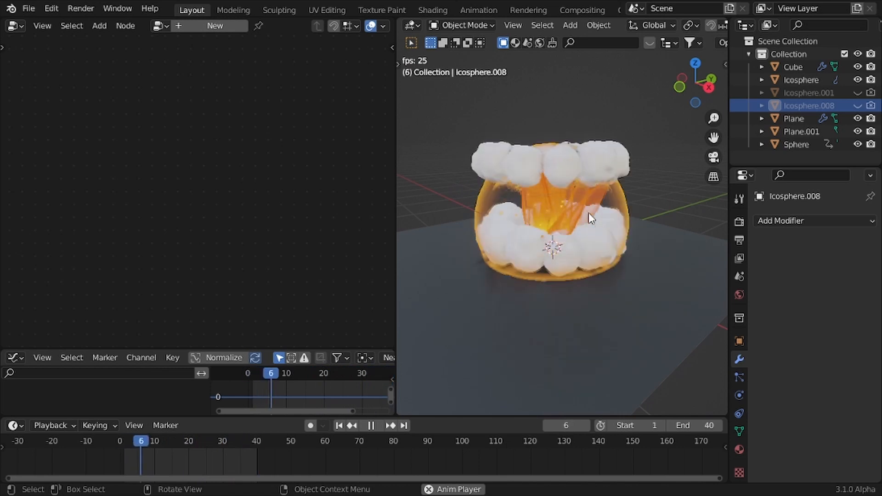
pyautogui.press('space')
pyautogui.hotkey('shift', 'Left')
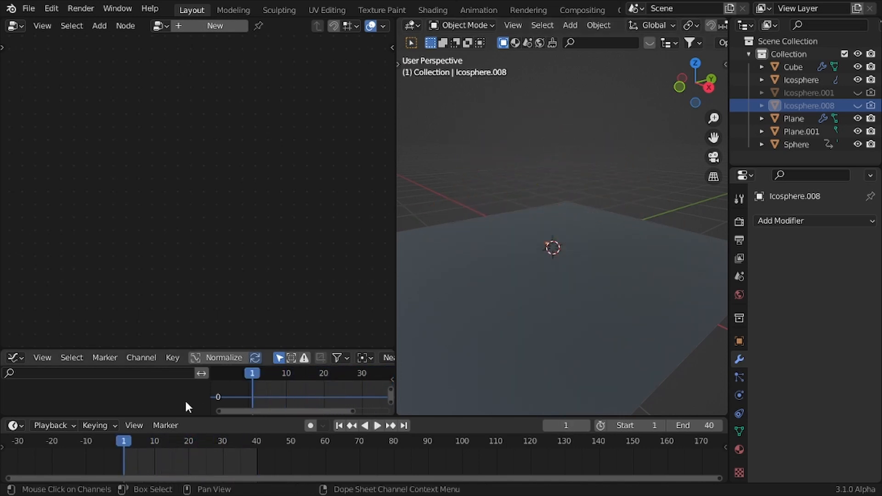
pyautogui.moveTo(123, 443); pyautogui.dragTo(147, 442)
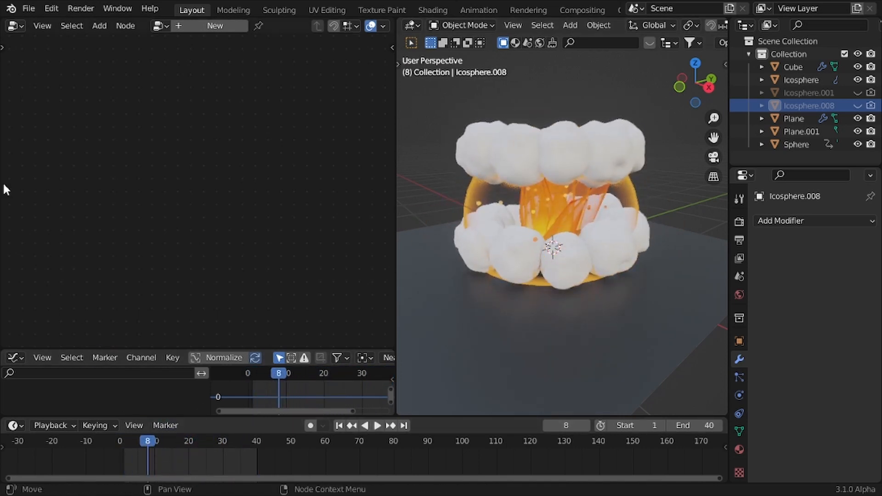
pyautogui.click(20, 27)
pyautogui.click(57, 159)
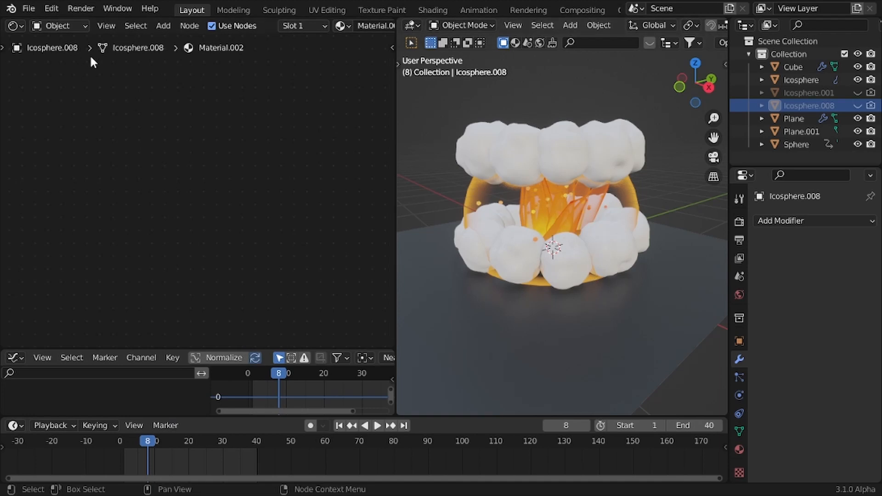
pyautogui.press('space')
pyautogui.hotkey('ctrl', 'z')
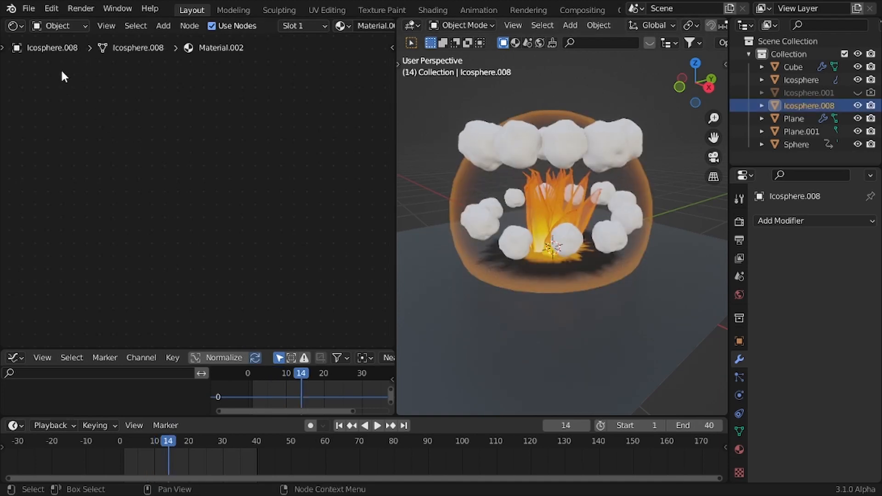
pyautogui.click(16, 26)
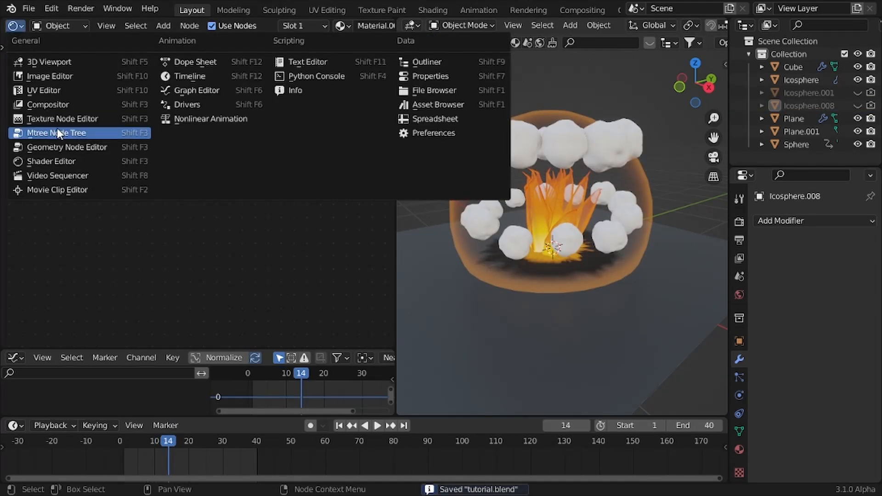
pyautogui.click(58, 131)
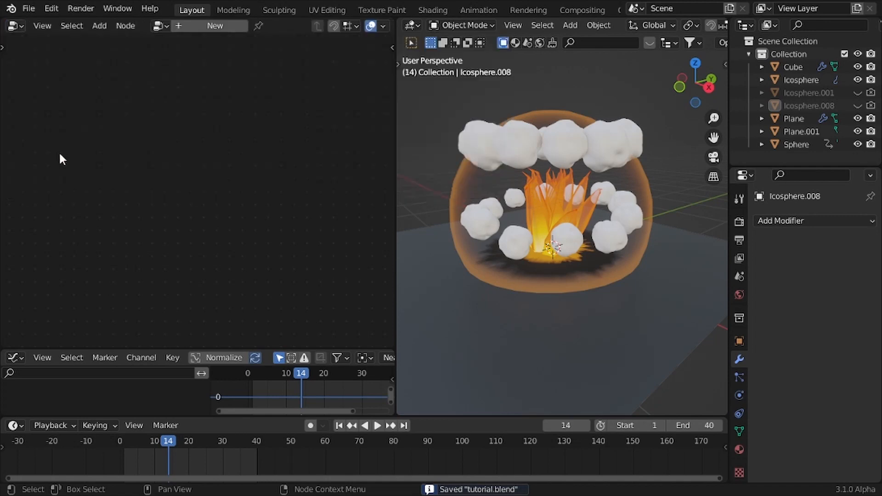
# Select the cloud object and insert a Set Material node before Join Geometry on both the lower and upper ring branches.
pyautogui.click(560, 154)
pyautogui.scroll(-3, 294, 207)
pyautogui.moveTo(285, 203)
pyautogui.mouseDown(button='middle')
pyautogui.moveTo(345, 181)
pyautogui.moveTo(292, 218)
pyautogui.mouseUp(button='middle')
pyautogui.scroll(3, 349, 203)
pyautogui.scroll(-4, 348, 205)
pyautogui.scroll(5, 294, 216)
pyautogui.scroll(5, 319, 193)
pyautogui.moveTo(322, 191); pyautogui.dragTo(222, 240, button='middle')
pyautogui.scroll(2, 222, 240)
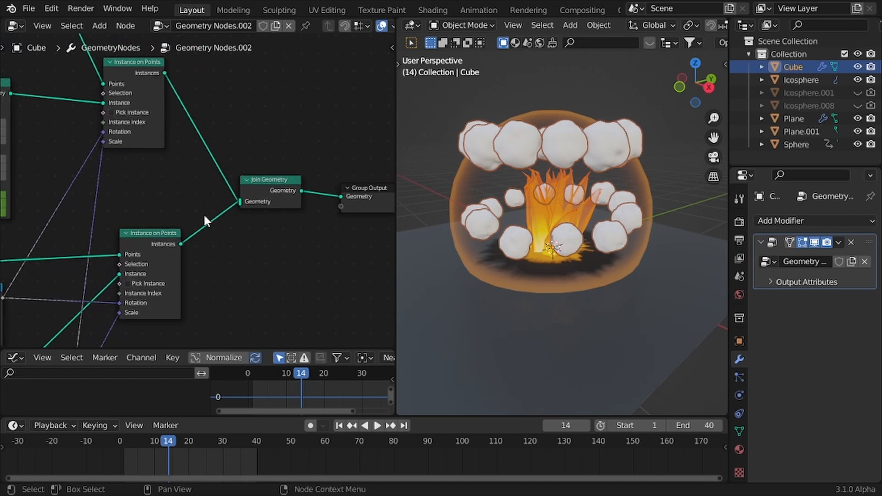
pyautogui.hotkey('shift', 'a')
pyautogui.write('set ma')
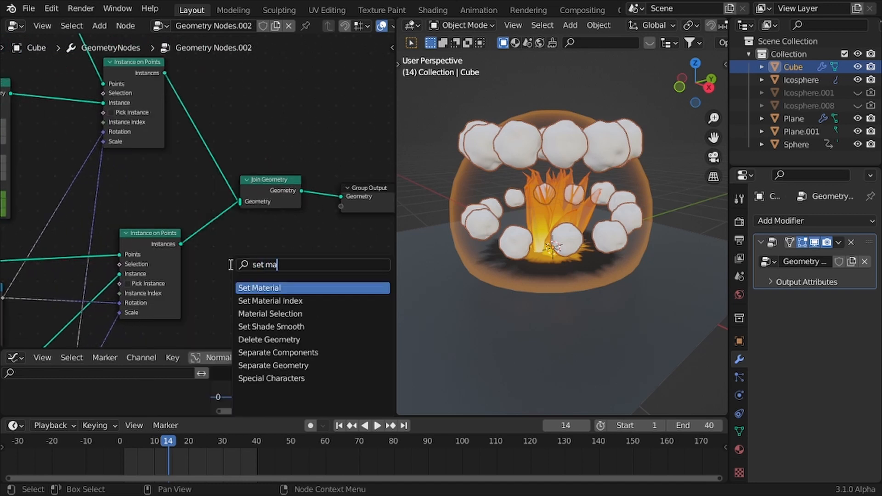
pyautogui.press('Return')
pyautogui.click(197, 203)
pyautogui.hotkey('shift', 'd')
pyautogui.click(197, 131)
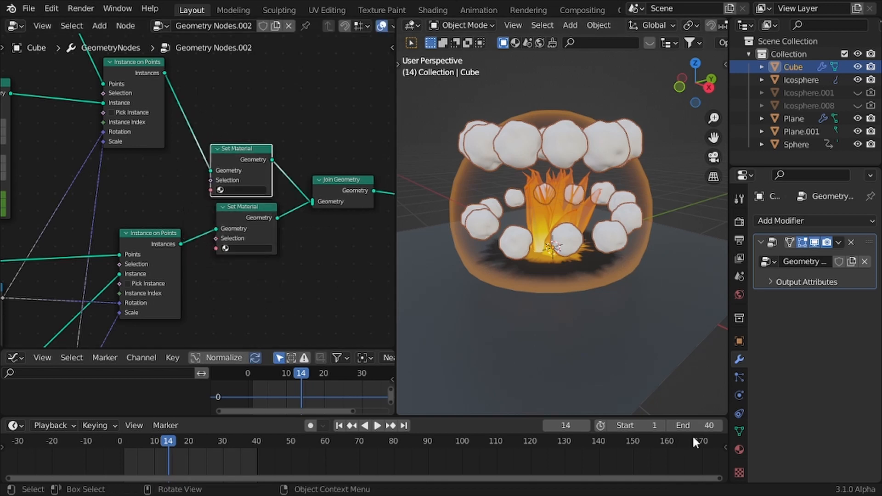
# Give the cloud object two material slots, each with its own new material.
pyautogui.click(738, 445)
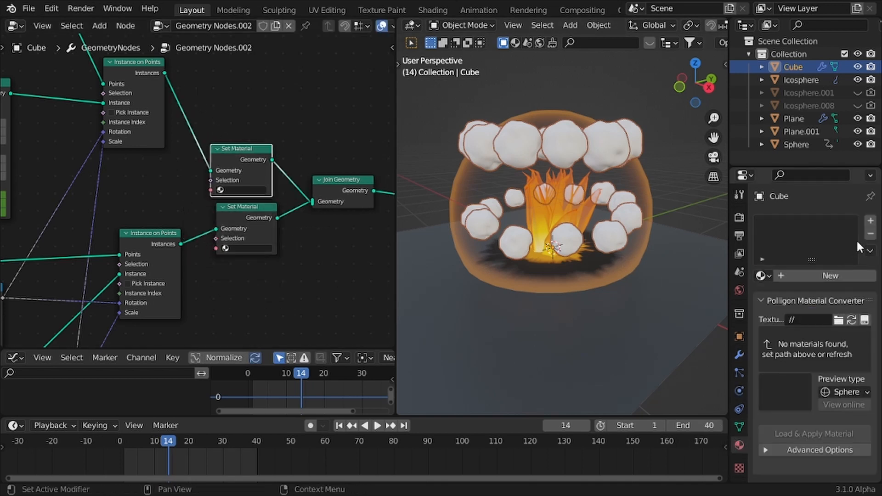
pyautogui.click(871, 222)
pyautogui.click(805, 303)
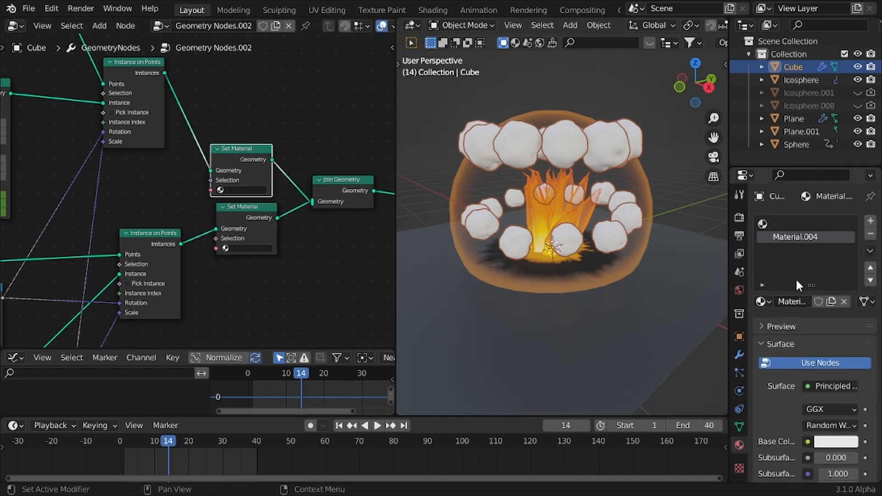
pyautogui.click(784, 223)
pyautogui.click(814, 301)
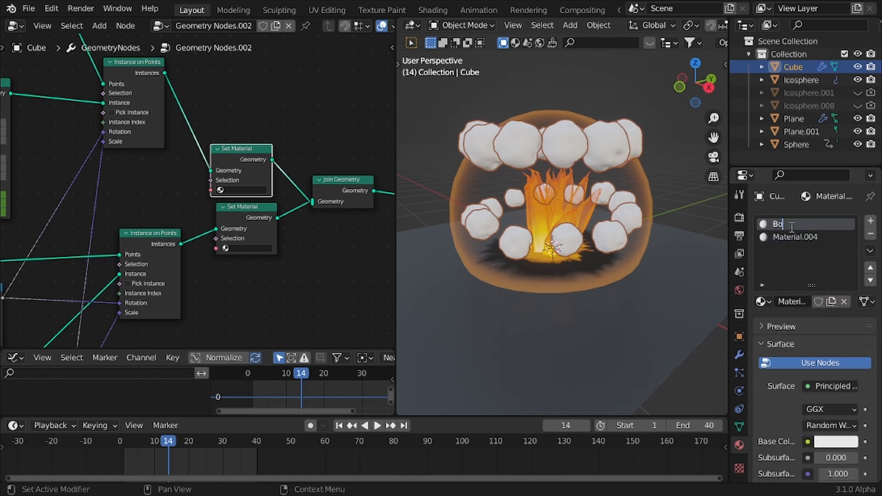
# Rename the cloud object's two materials as SMoke and Red smoke.
pyautogui.click(792, 224)
pyautogui.write('SMoke')
pyautogui.click(799, 236)
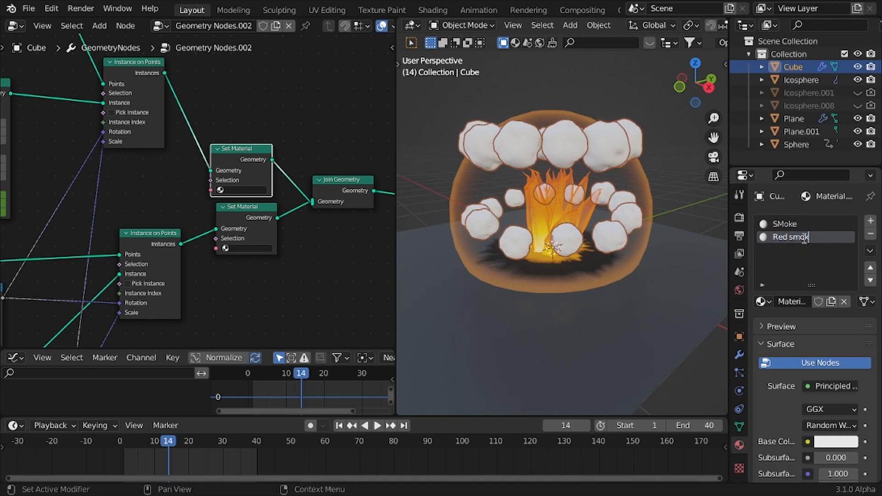
pyautogui.doubleClick(807, 238)
pyautogui.click(825, 235)
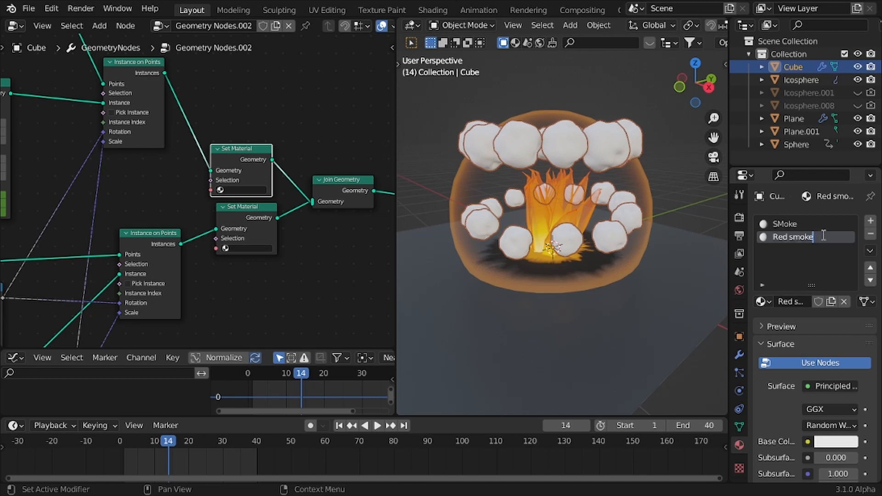
pyautogui.click(796, 224)
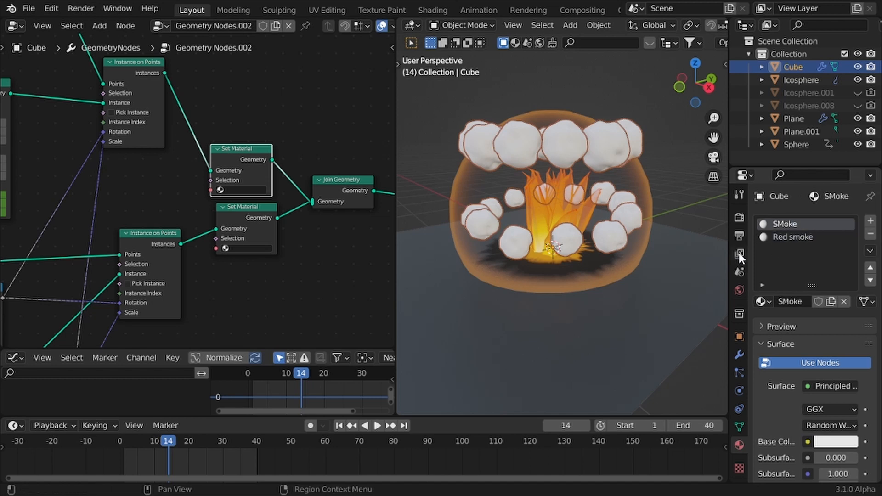
# Assign Red smoke in the upper ring's Set Material node and SMoke in the lower ring's.
pyautogui.click(224, 189)
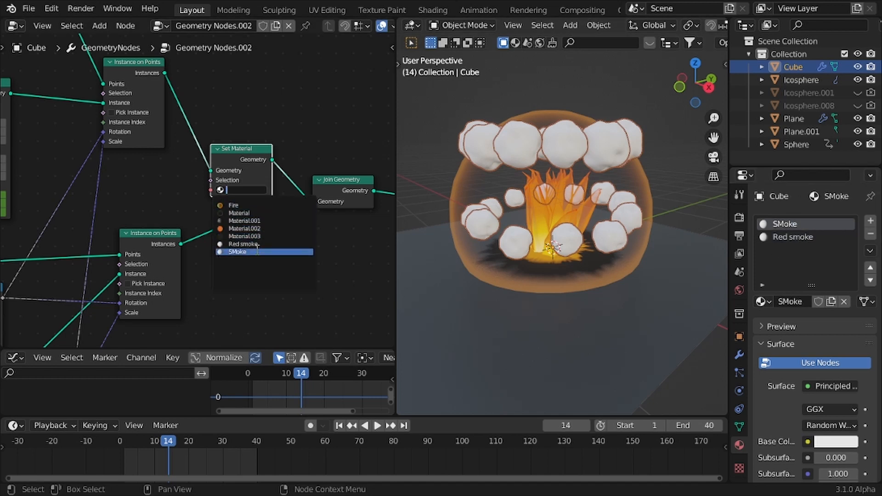
pyautogui.click(243, 311)
pyautogui.scroll(2, 245, 325)
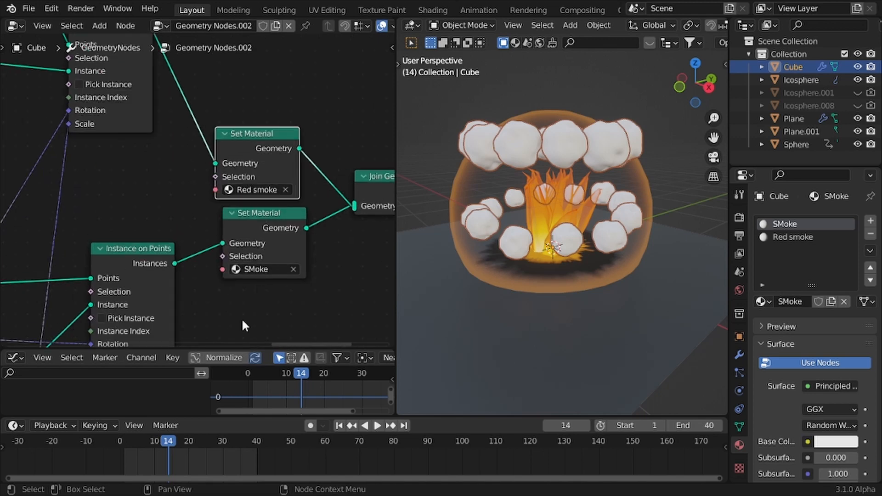
# Split the node editor into three stacked areas, with a low Graph Editor under a large middle area.
pyautogui.moveTo(3, 352); pyautogui.dragTo(3, 381)
pyautogui.moveTo(7, 418); pyautogui.dragTo(53, 63)
pyautogui.moveTo(4, 415); pyautogui.dragTo(7, 361)
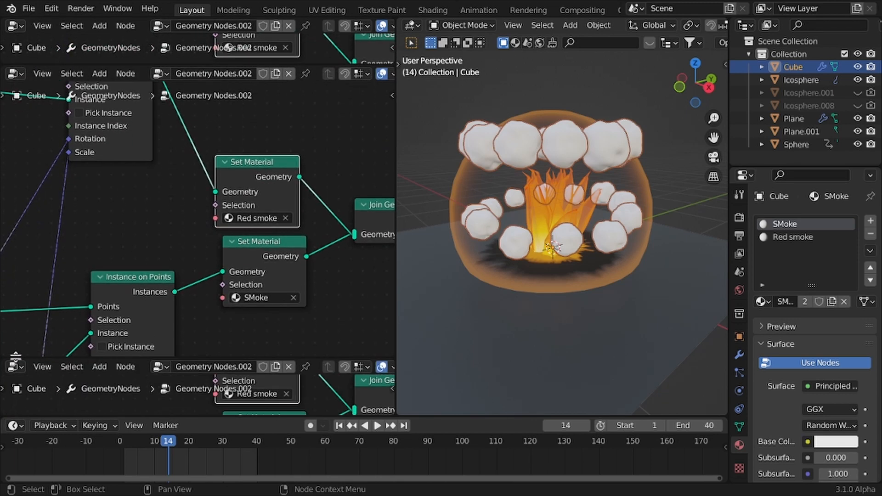
pyautogui.click(13, 365)
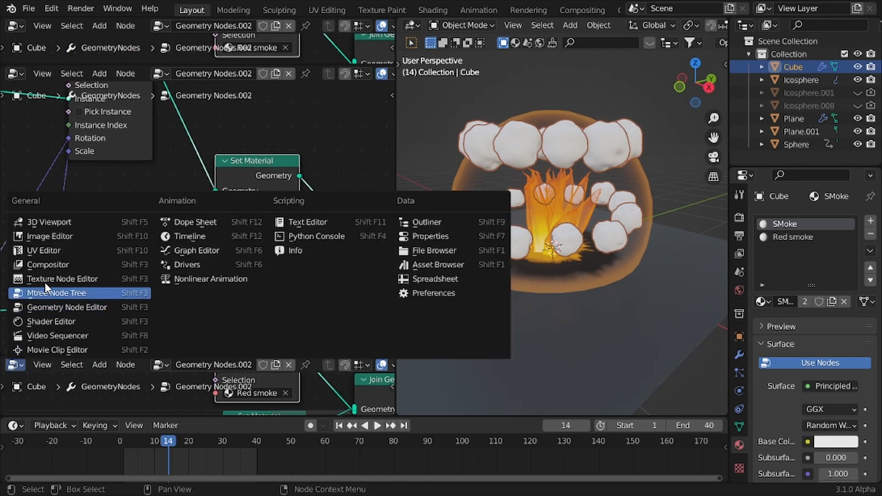
pyautogui.click(198, 250)
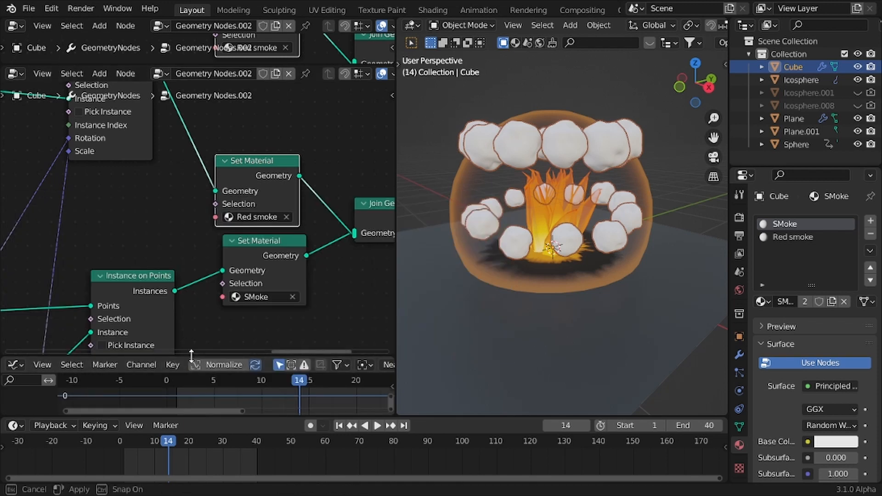
pyautogui.moveTo(192, 356); pyautogui.dragTo(192, 379)
# Turn the middle area into a Shader Editor and frame the SMoke material's nodes.
pyautogui.click(13, 74)
pyautogui.click(68, 180)
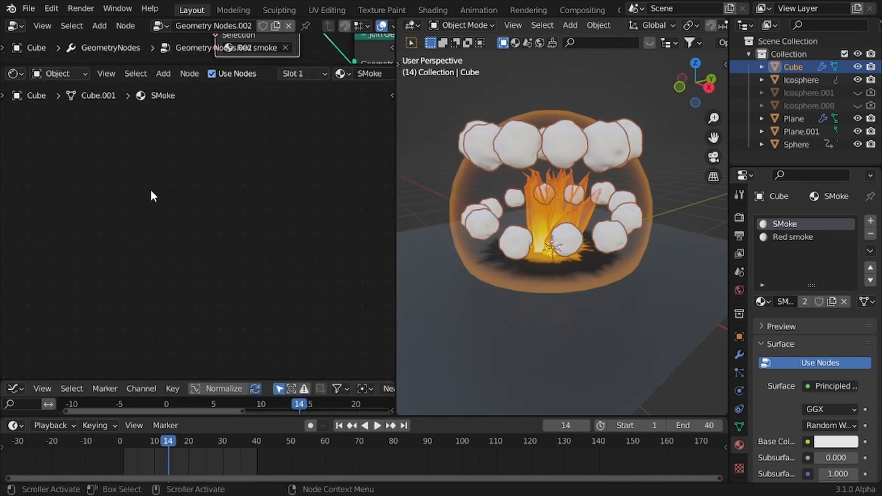
pyautogui.press('Home')
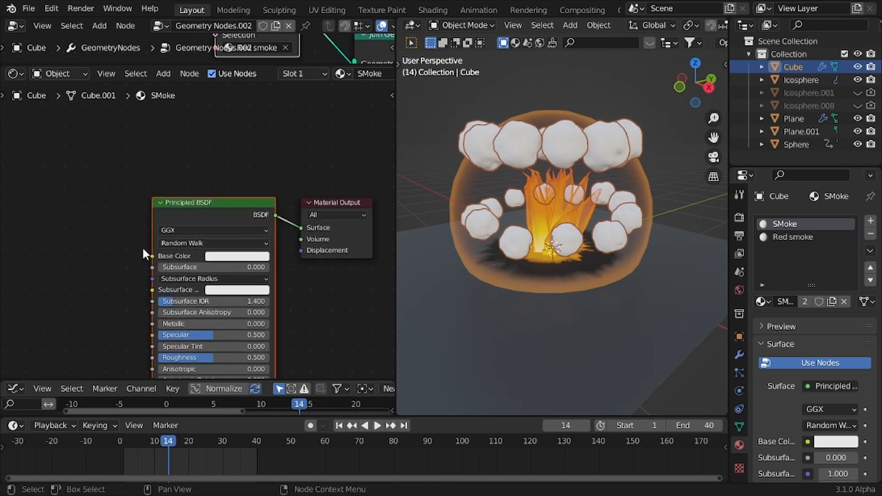
# Replace SMoke's Principled BSDF with an Emission shader connected to the Material Output's Surface.
pyautogui.press('Delete')
pyautogui.hotkey('shift', 'a')
pyautogui.click(147, 239)
pyautogui.write('emis')
pyautogui.press('Return')
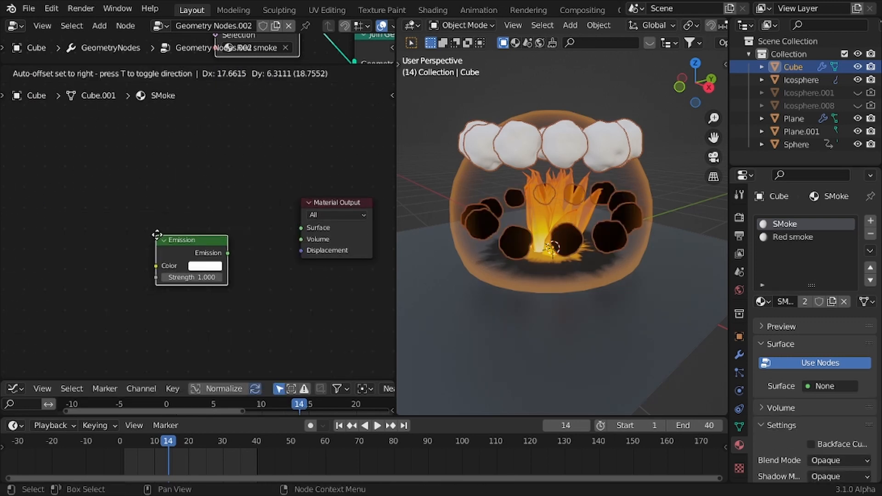
pyautogui.click(159, 231)
pyautogui.scroll(4, 271, 244)
pyautogui.moveTo(231, 250); pyautogui.dragTo(263, 224)
# Put a Principled BSDF back on SMoke's Surface output and remove the Emission shader.
pyautogui.hotkey('shift', 'a')
pyautogui.click(273, 230)
pyautogui.write('pr')
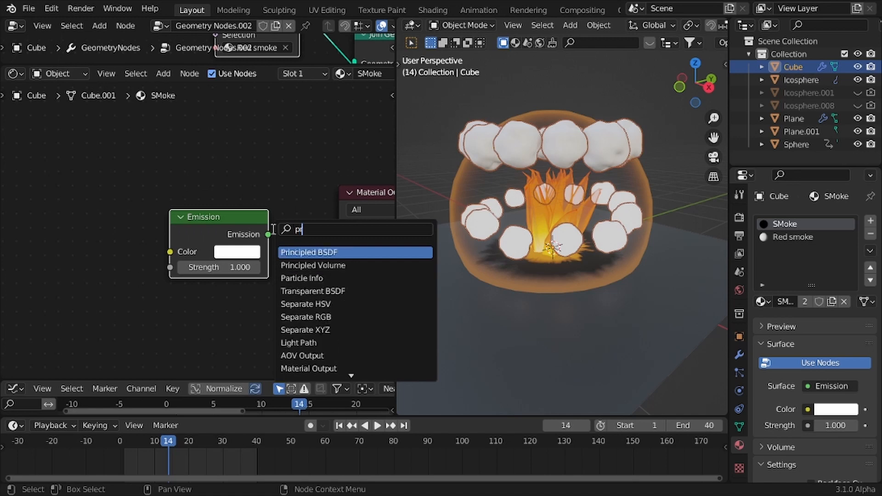
pyautogui.press('Return')
pyautogui.click(54, 228)
pyautogui.scroll(-4, 56, 230)
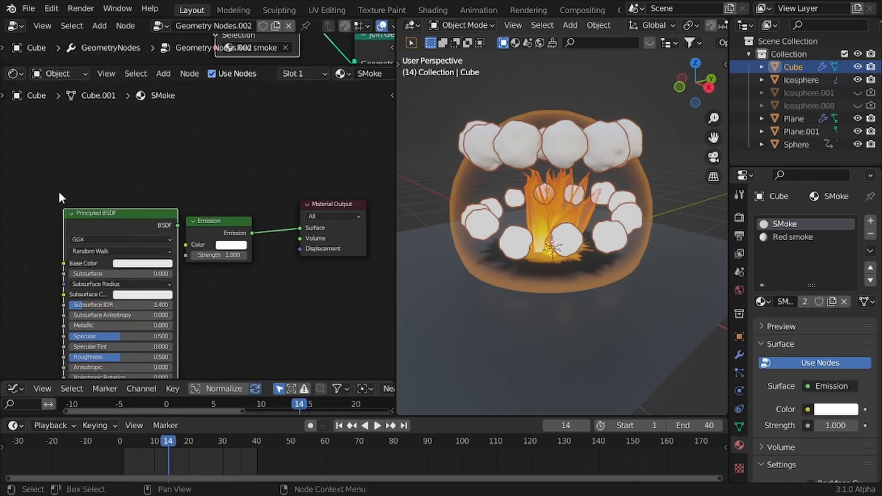
pyautogui.moveTo(133, 226); pyautogui.dragTo(300, 228)
pyautogui.click(195, 222)
pyautogui.hotkey('ctrl', 'x')
# Insert a Shader to RGB node between SMoke's Principled BSDF and the Material Output.
pyautogui.moveTo(616, 221); pyautogui.dragTo(651, 223, button='middle')
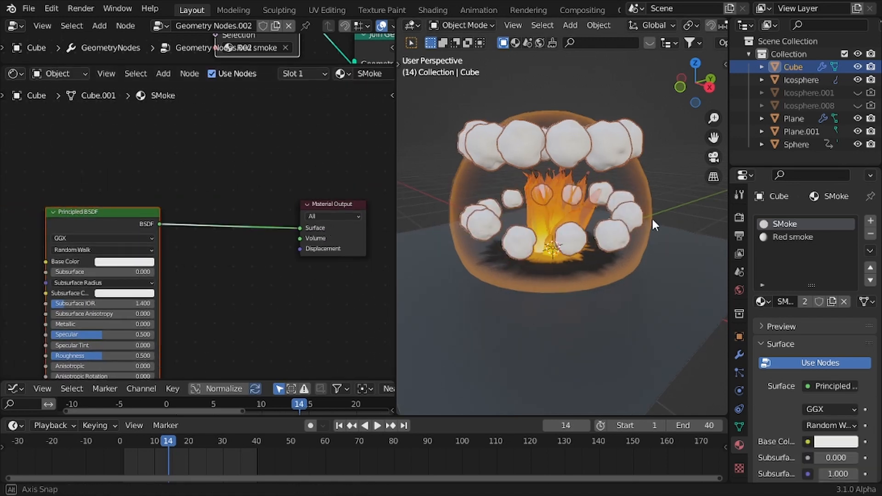
pyautogui.scroll(5, 649, 225)
pyautogui.scroll(-3, 644, 227)
pyautogui.moveTo(554, 233); pyautogui.dragTo(517, 237, button='middle')
pyautogui.hotkey('shift', 'a')
pyautogui.click(166, 238)
pyautogui.write('s')
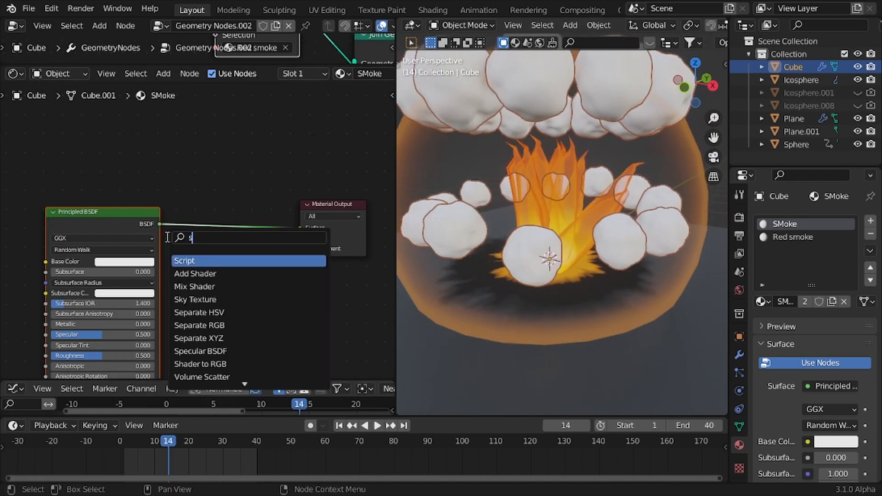
pyautogui.press('BackSpace')
pyautogui.write('shade')
pyautogui.press('Down')
pyautogui.press('Down')
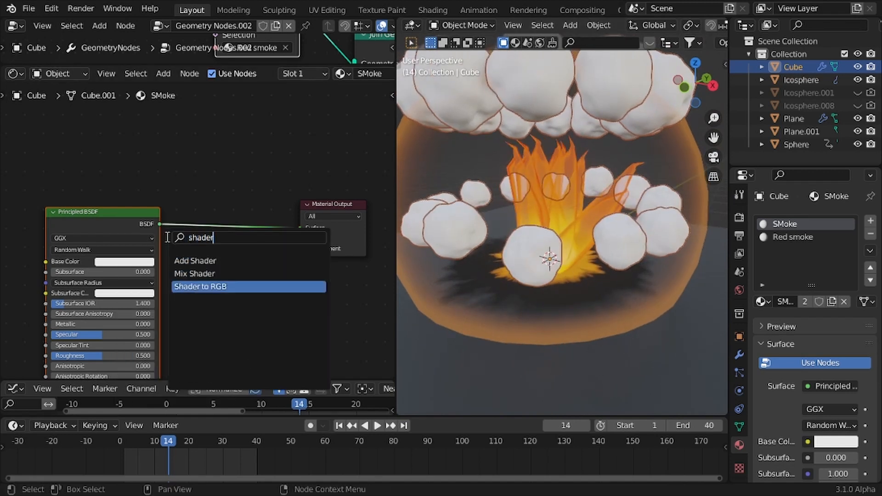
pyautogui.press('Return')
pyautogui.click(183, 207)
# Insert a ColorRamp between the Shader to RGB node and the Material Output.
pyautogui.hotkey('shift', 'a')
pyautogui.click(183, 207)
pyautogui.write('col')
pyautogui.press('Return')
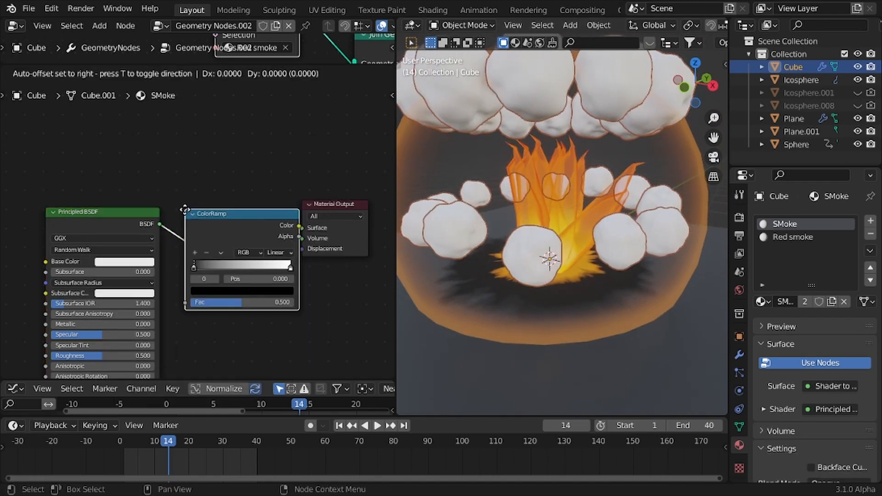
pyautogui.click(210, 197)
pyautogui.moveTo(260, 217); pyautogui.dragTo(134, 222, button='middle')
pyautogui.scroll(4, 134, 223)
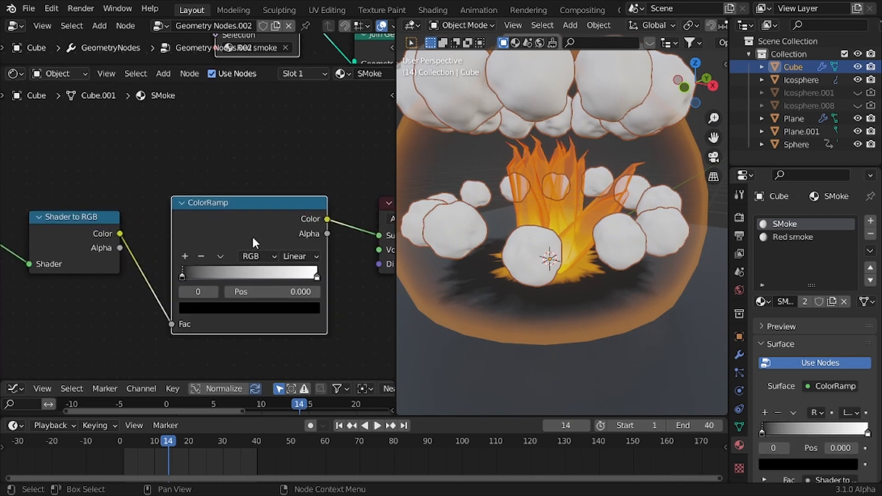
# Set the ColorRamp's interpolation to Constant and move its white stop to position 0.514.
pyautogui.click(300, 257)
pyautogui.click(314, 329)
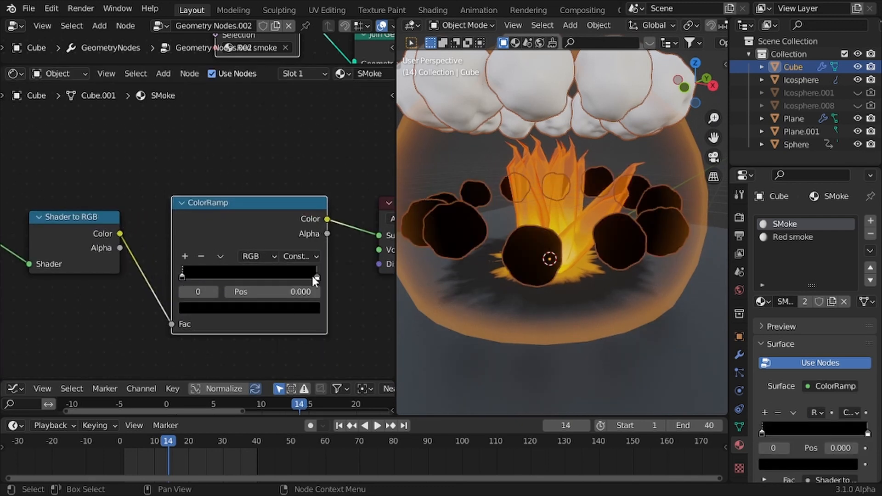
pyautogui.moveTo(315, 276); pyautogui.dragTo(244, 276)
pyautogui.moveTo(547, 258); pyautogui.dragTo(615, 262, button='middle')
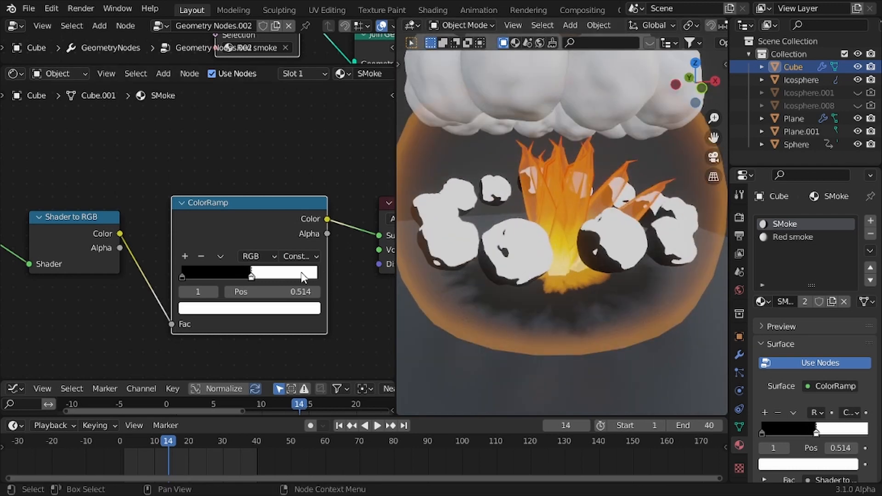
# Give SMoke's ColorRamp three grey bands, from near-black to mid grey, with the third stop at position 0.736.
pyautogui.click(183, 276)
pyautogui.click(215, 307)
pyautogui.moveTo(186, 276); pyautogui.dragTo(187, 276)
pyautogui.click(251, 276)
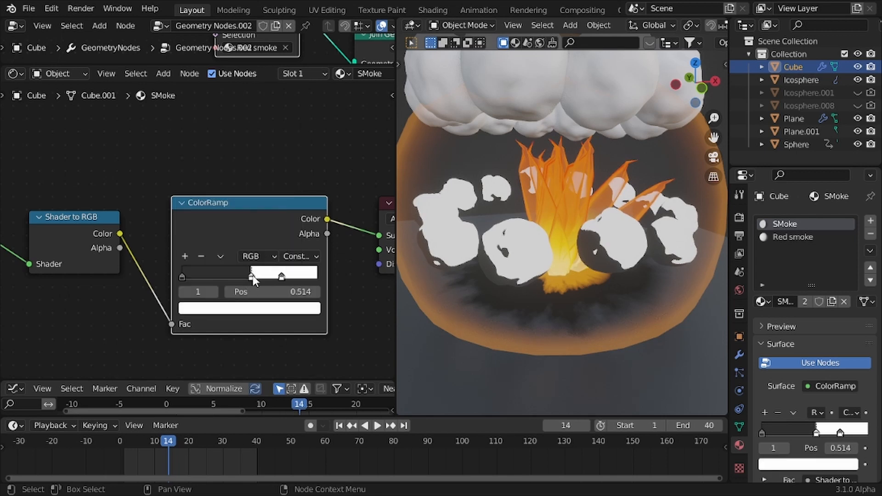
pyautogui.click(250, 307)
pyautogui.moveTo(258, 276); pyautogui.dragTo(241, 275)
pyautogui.moveTo(186, 275)
pyautogui.mouseDown()
pyautogui.moveTo(229, 273)
pyautogui.moveTo(182, 276)
pyautogui.mouseUp()
pyautogui.click(283, 279)
pyautogui.click(273, 307)
pyautogui.scroll(-1, 586, 296)
pyautogui.moveTo(586, 296); pyautogui.dragTo(527, 290, button='middle')
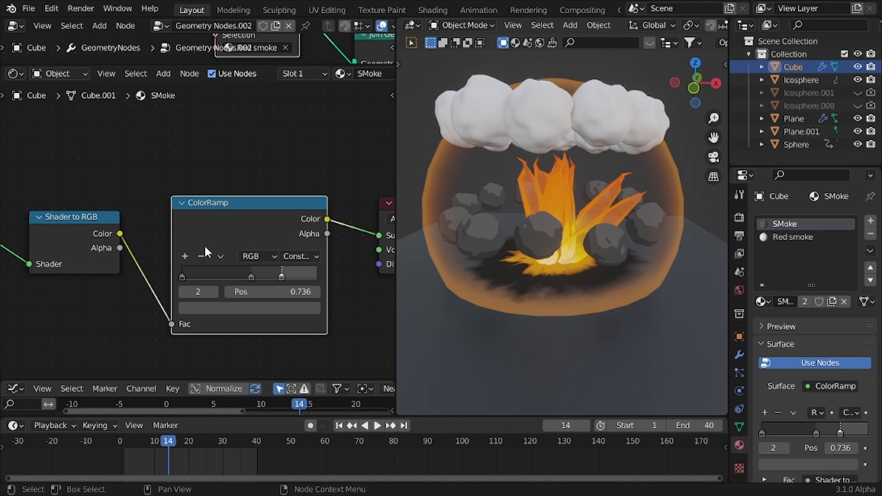
pyautogui.moveTo(162, 452)
pyautogui.mouseDown()
pyautogui.moveTo(138, 442)
pyautogui.moveTo(200, 445)
pyautogui.moveTo(135, 445)
pyautogui.moveTo(177, 446)
pyautogui.moveTo(159, 445)
pyautogui.mouseUp()
# Add an Object Info node above the ColorRamp in the SMoke material.
pyautogui.scroll(-2, 86, 302)
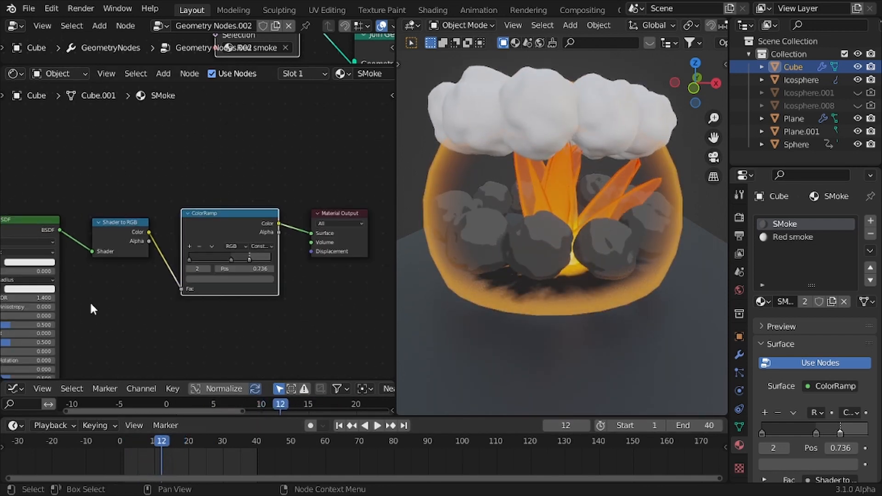
pyautogui.hotkey('shift', 'a')
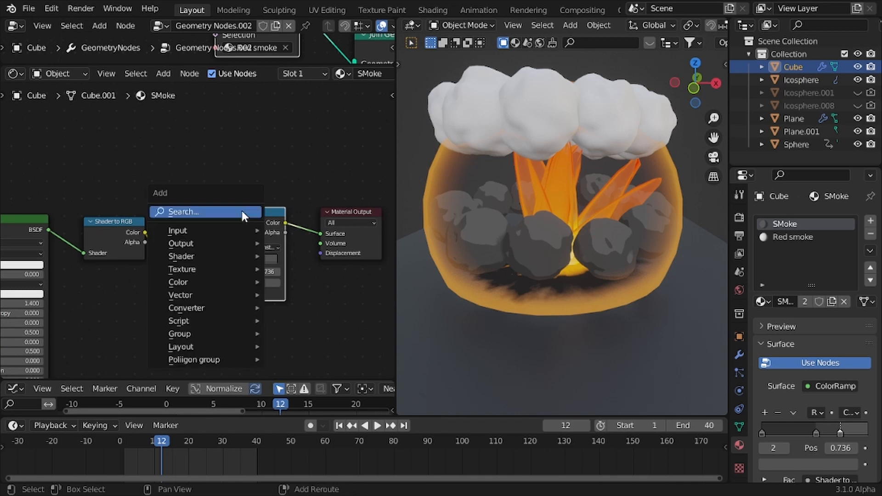
pyautogui.click(242, 210)
pyautogui.write('obj')
pyautogui.press('Return')
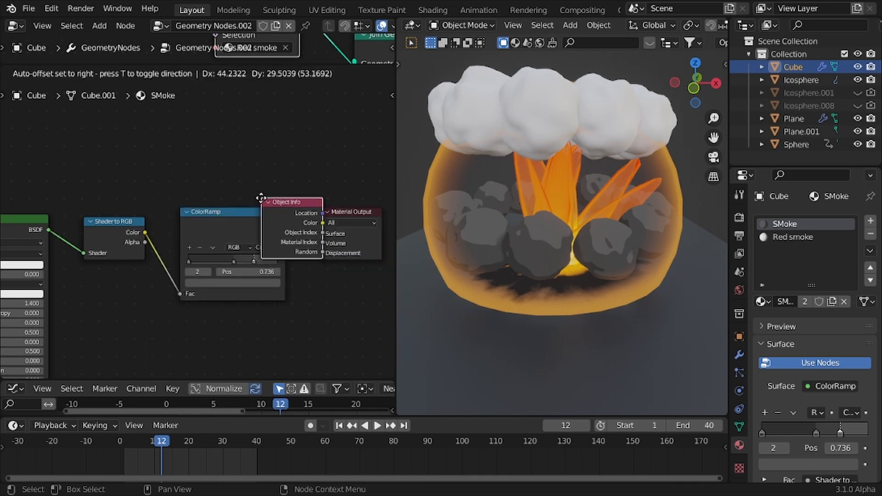
pyautogui.click(184, 115)
# Insert a MixRGB node between the ColorRamp and the Material Output.
pyautogui.hotkey('shift', 'a')
pyautogui.click(267, 170)
pyautogui.write('mix')
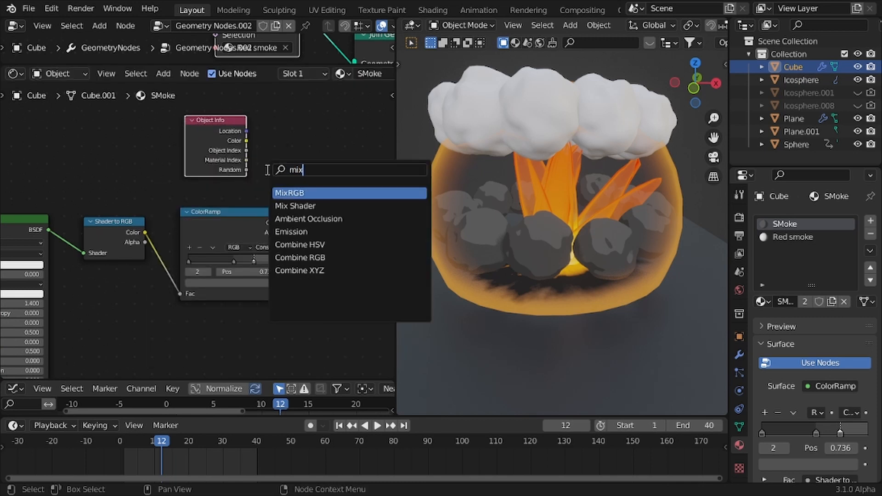
pyautogui.press('Return')
pyautogui.click(268, 170)
# Duplicate the grey ColorRamp with its Shader to RGB link kept and place the copy below the original.
pyautogui.click(238, 222)
pyautogui.hotkey('ctrl', 'shift', 'd')
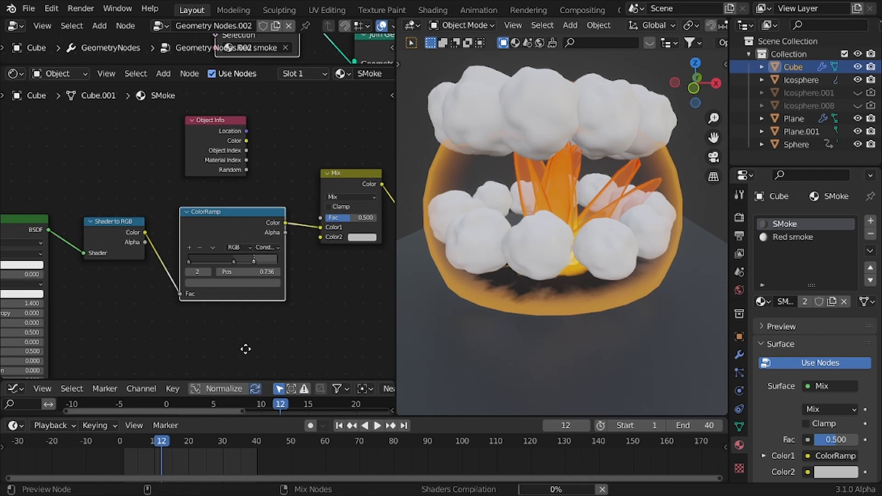
pyautogui.click(307, 293)
pyautogui.scroll(-3, 308, 292)
pyautogui.press('g')
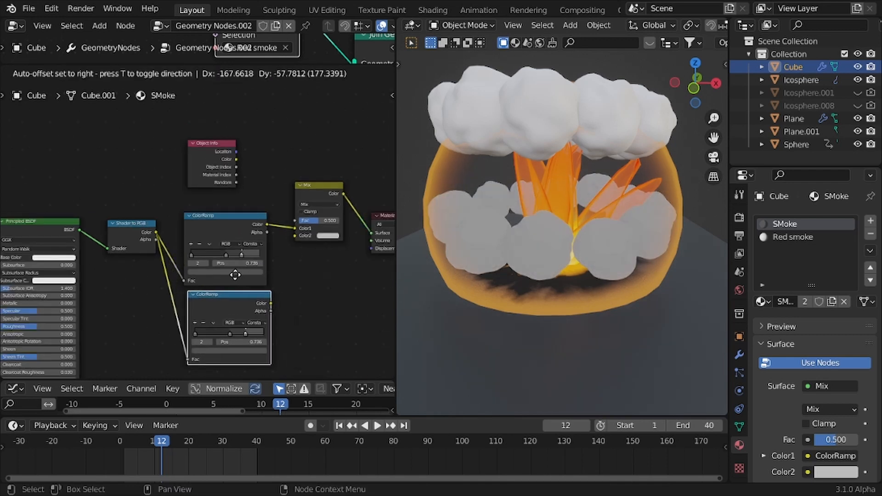
pyautogui.click(225, 275)
# Recolor the duplicated ColorRamp's three stops in brown shades, from dark brown to lighter brown.
pyautogui.scroll(3, 221, 280)
pyautogui.click(152, 252)
pyautogui.click(168, 283)
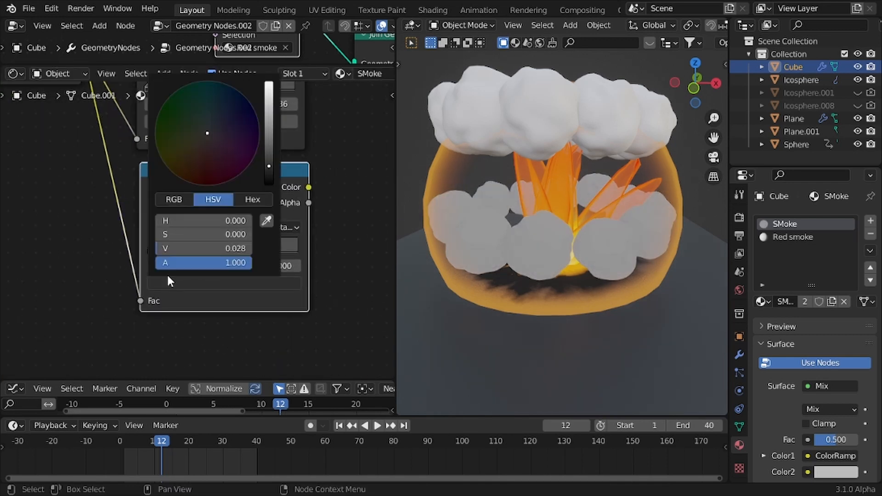
pyautogui.moveTo(190, 164)
pyautogui.mouseDown()
pyautogui.moveTo(197, 148)
pyautogui.moveTo(203, 154)
pyautogui.moveTo(197, 149)
pyautogui.mouseUp()
pyautogui.click(225, 250)
pyautogui.click(219, 283)
pyautogui.click(259, 250)
pyautogui.click(256, 283)
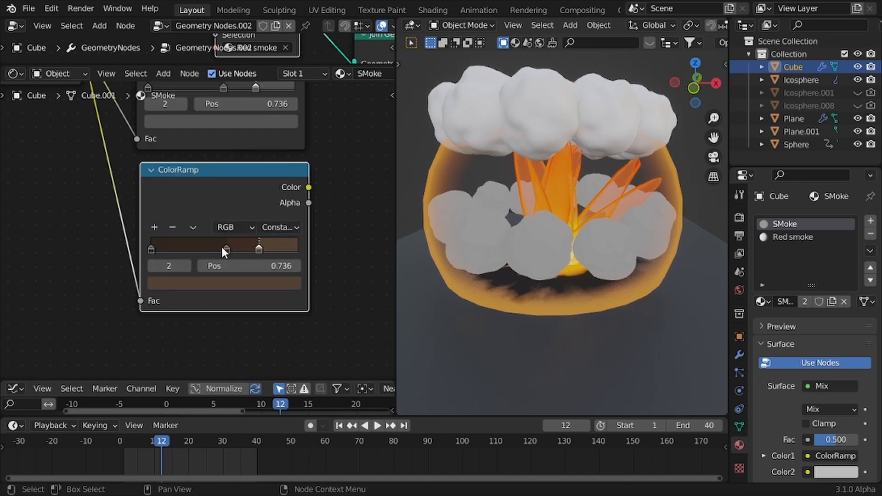
pyautogui.click(226, 250)
pyautogui.click(222, 283)
pyautogui.moveTo(219, 234); pyautogui.dragTo(199, 235)
pyautogui.moveTo(202, 147); pyautogui.dragTo(198, 151)
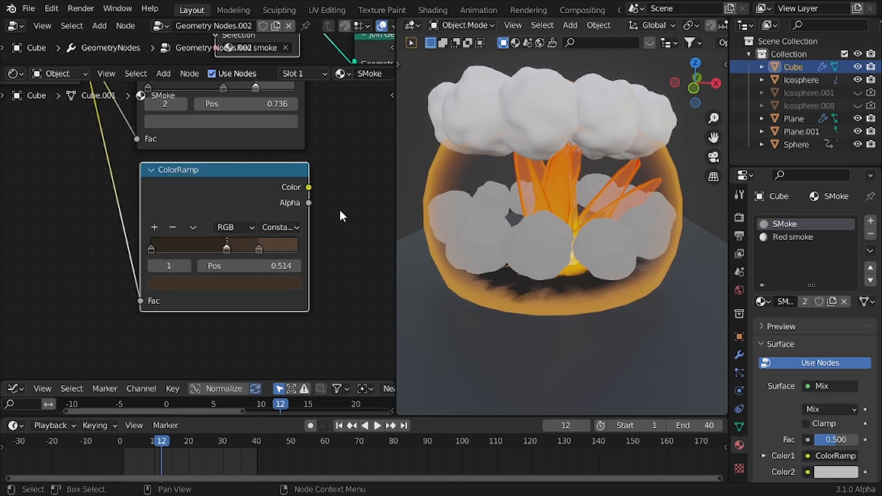
pyautogui.click(331, 236)
# Connect the brown ColorRamp to the Mix node's Color2 and Object Info's Random output to its Fac.
pyautogui.moveTo(331, 236); pyautogui.dragTo(217, 332, button='middle')
pyautogui.scroll(-6, 218, 299)
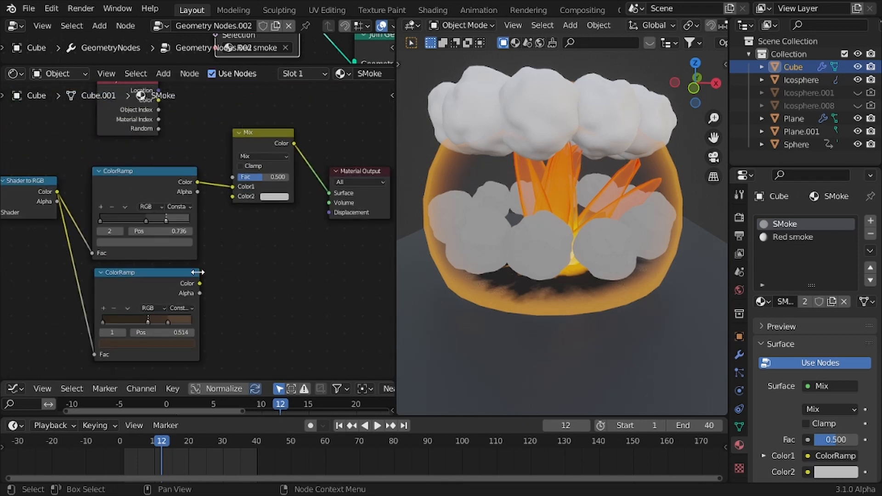
pyautogui.moveTo(199, 283); pyautogui.dragTo(231, 200)
pyautogui.scroll(-1, 186, 169)
pyautogui.moveTo(186, 170); pyautogui.dragTo(198, 191, button='middle')
pyautogui.moveTo(173, 159); pyautogui.dragTo(240, 201)
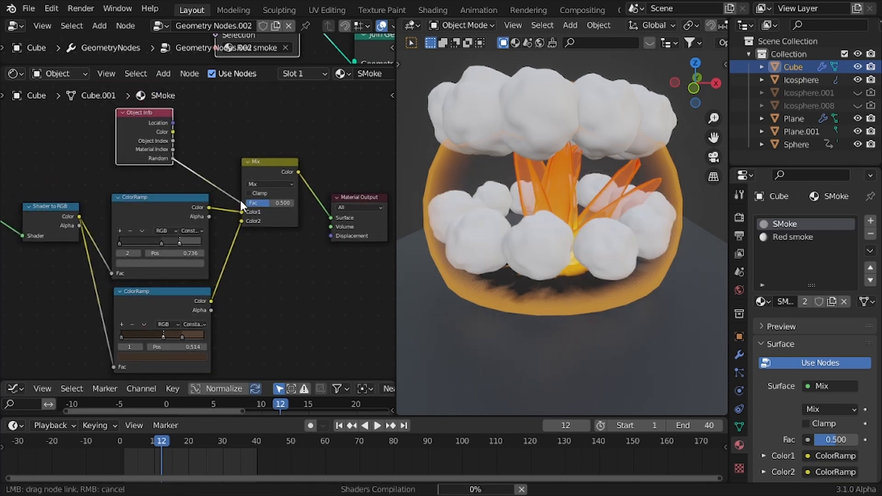
pyautogui.scroll(3, 564, 243)
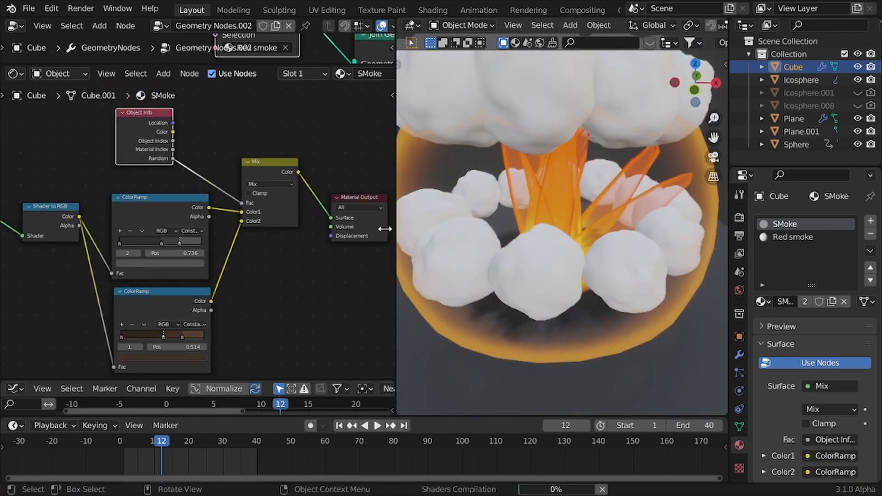
pyautogui.scroll(-1, 274, 228)
pyautogui.scroll(-5, 492, 253)
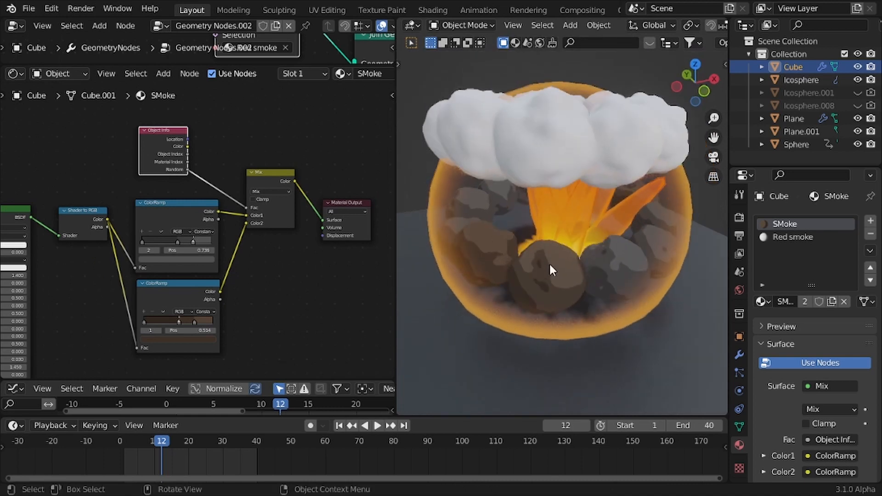
# Insert a ColorRamp between Object Info's Random output and the Mix node's Fac.
pyautogui.scroll(1, 225, 188)
pyautogui.hotkey('shift', 'a')
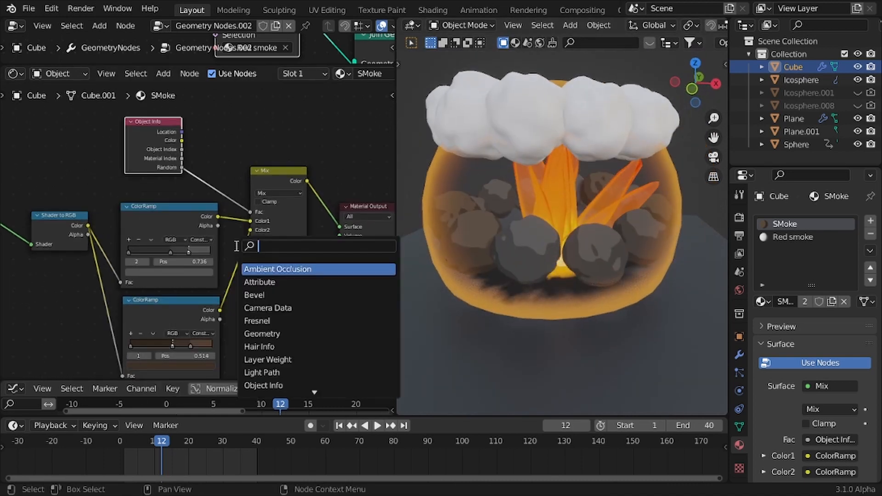
pyautogui.write('col')
pyautogui.press('Return')
pyautogui.click(201, 134)
pyautogui.scroll(-4, 193, 228)
pyautogui.press('g')
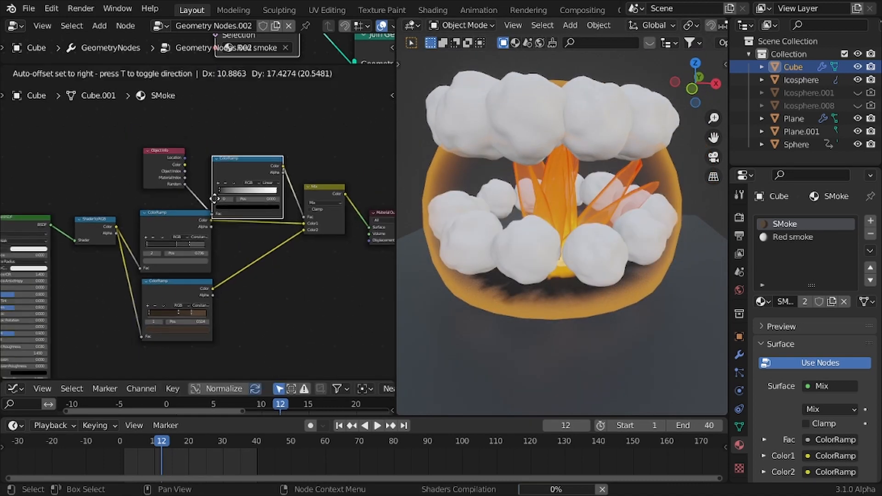
pyautogui.click(204, 183)
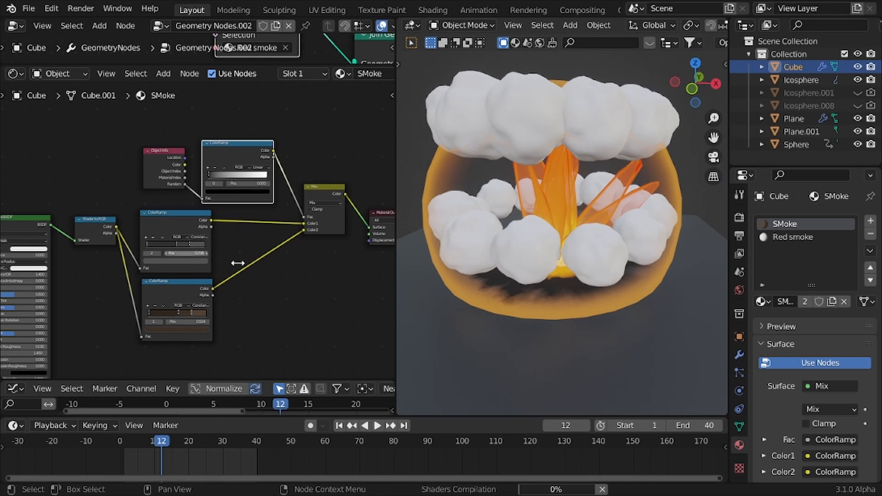
# Darken the new ColorRamp's white stop to light grey and play the animation to check the smoke colors.
pyautogui.scroll(3, 226, 262)
pyautogui.click(198, 226)
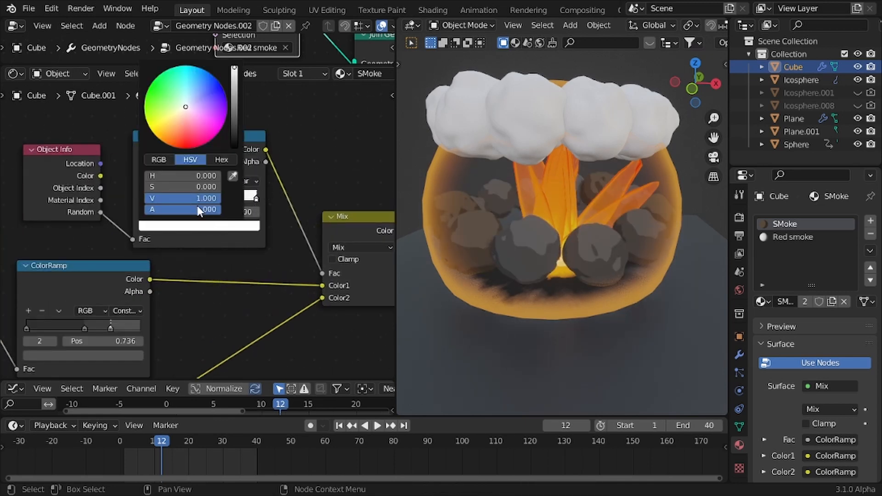
pyautogui.moveTo(198, 200); pyautogui.dragTo(171, 200)
pyautogui.scroll(-4, 524, 269)
pyautogui.moveTo(527, 268); pyautogui.dragTo(508, 268, button='middle')
pyautogui.press('space')
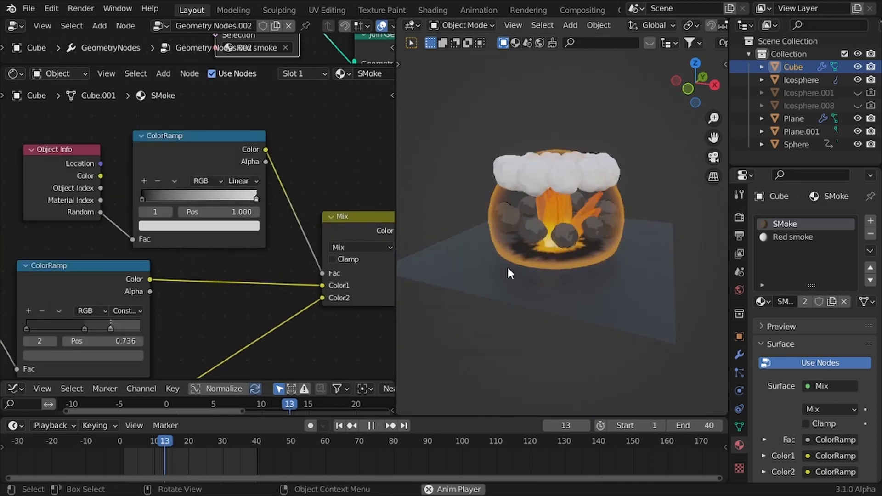
pyautogui.moveTo(619, 233); pyautogui.dragTo(605, 230, button='middle')
pyautogui.scroll(3, 604, 230)
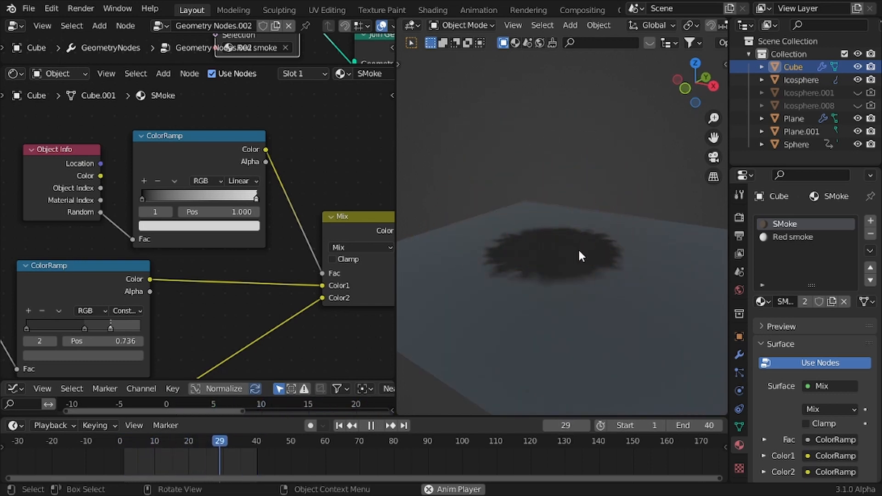
pyautogui.press('space')
# Select all nodes of the SMoke material and copy them.
pyautogui.scroll(-3, 139, 248)
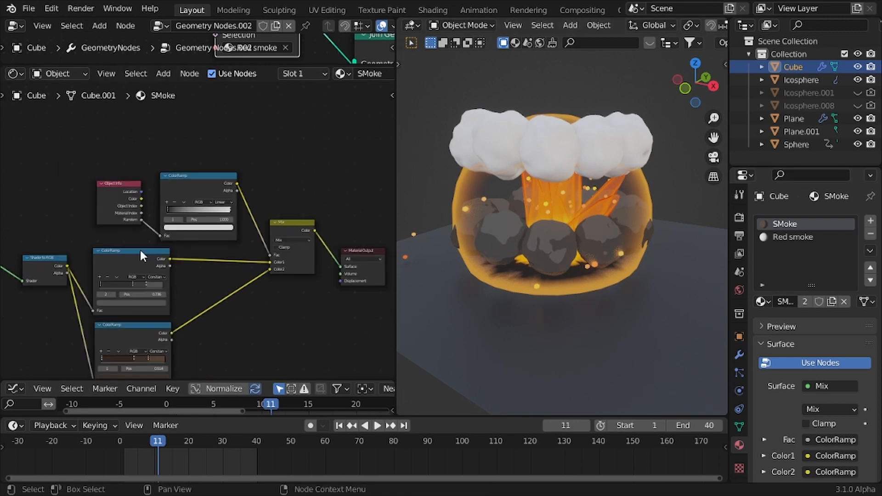
pyautogui.scroll(-7, 140, 249)
pyautogui.moveTo(41, 156); pyautogui.dragTo(266, 304)
pyautogui.scroll(4, 237, 294)
pyautogui.hotkey('ctrl', 'c')
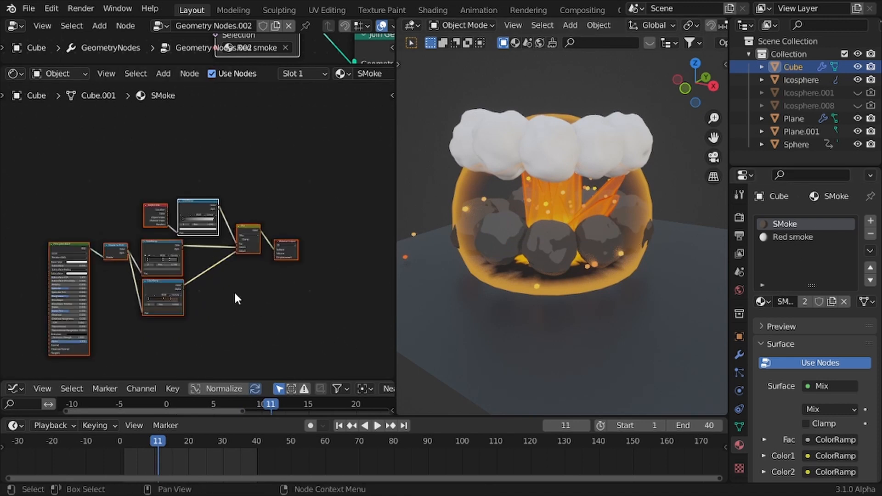
pyautogui.click(234, 292)
# Insert a Mix Shader between SMoke's Mix node and the Material Output.
pyautogui.scroll(4, 197, 274)
pyautogui.hotkey('shift', 'a')
pyautogui.write('mix')
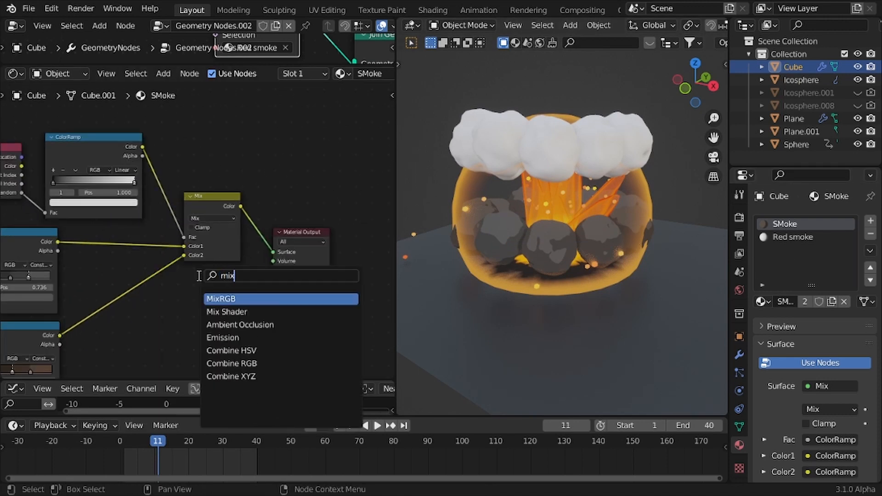
pyautogui.press('Down')
pyautogui.press('Return')
pyautogui.click(272, 221)
# Add a Transparent BSDF below the Mix node and connect it to the Mix Shader's second Shader input.
pyautogui.hotkey('shift', 'a')
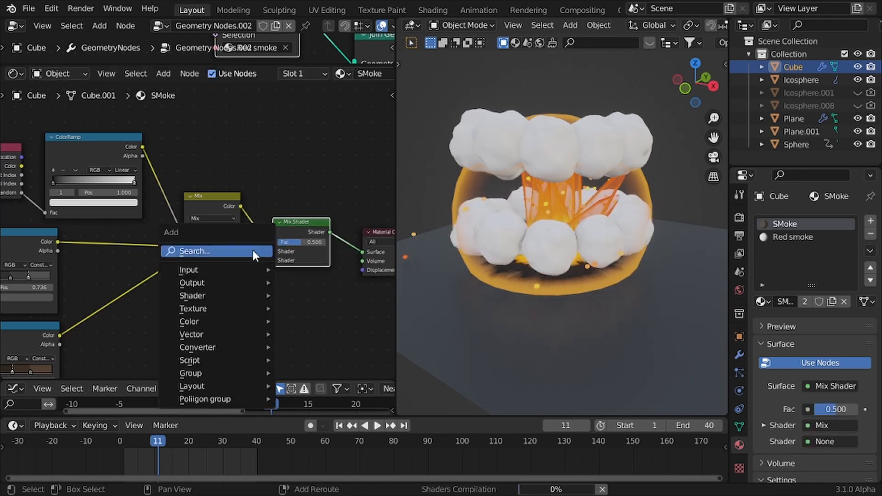
pyautogui.click(253, 250)
pyautogui.write('trans')
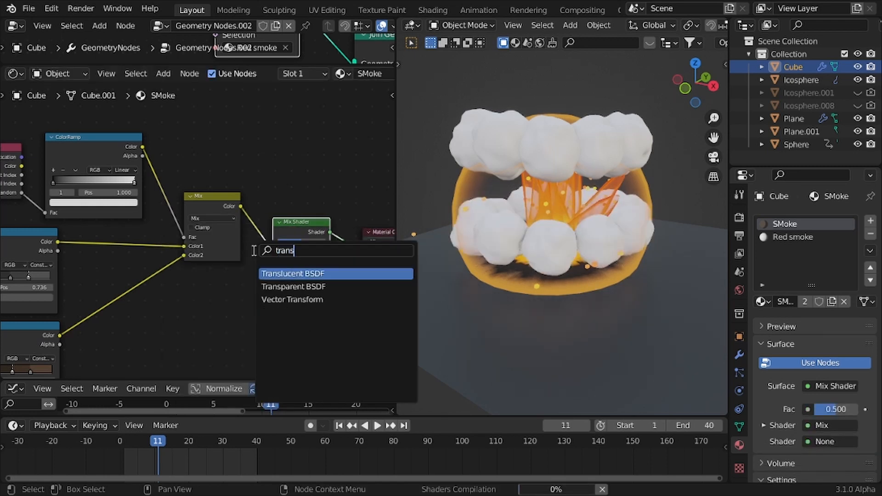
pyautogui.press('Down')
pyautogui.press('Return')
pyautogui.click(164, 308)
pyautogui.moveTo(221, 321); pyautogui.dragTo(273, 261)
pyautogui.moveTo(187, 321); pyautogui.dragTo(224, 274)
pyautogui.click(233, 255)
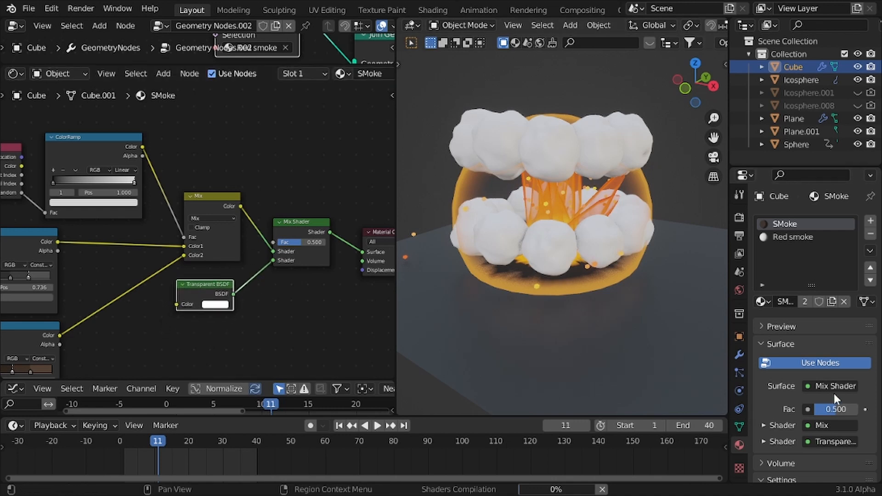
# Enable backface culling for SMoke and set its blend mode to Alpha Blend.
pyautogui.scroll(-10, 834, 391)
pyautogui.click(811, 241)
pyautogui.click(837, 258)
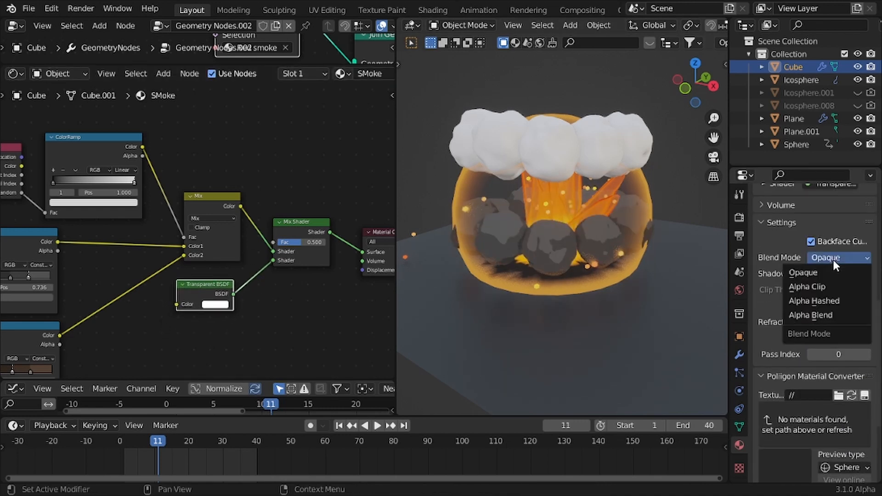
pyautogui.click(839, 315)
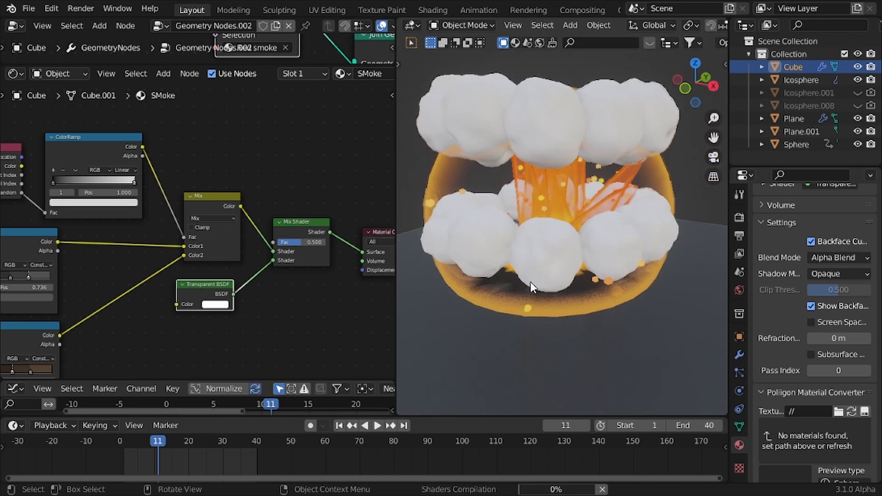
# Try a Mix Shader factor of 0.517 on the SMoke material.
pyautogui.scroll(2, 530, 282)
pyautogui.moveTo(311, 244)
pyautogui.mouseDown()
pyautogui.moveTo(295, 244)
pyautogui.moveTo(312, 244)
pyautogui.mouseUp()
pyautogui.hotkey('shift', 'a')
pyautogui.press('s')
pyautogui.press('Escape')
pyautogui.scroll(2, 276, 322)
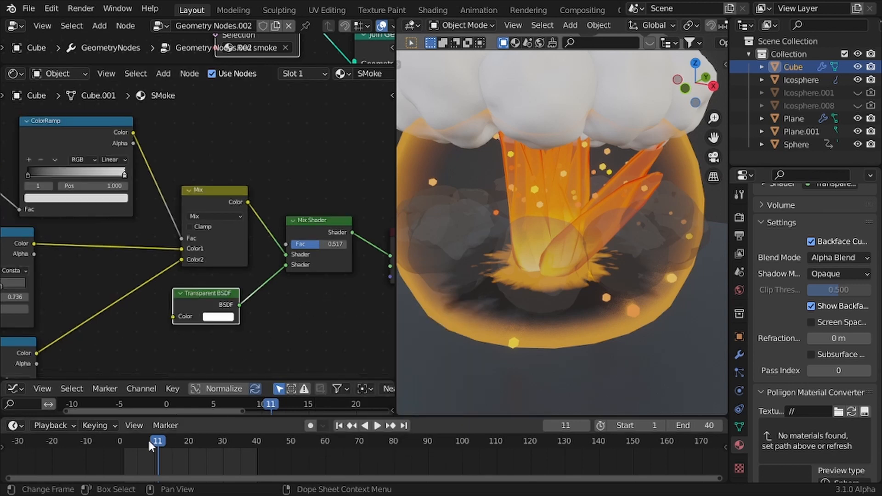
# Keyframe the Mix Shader's factor at 0.000 on frame 1 and preview the smoke at frame 9.
pyautogui.click(152, 439)
pyautogui.hotkey('shift', 'Left')
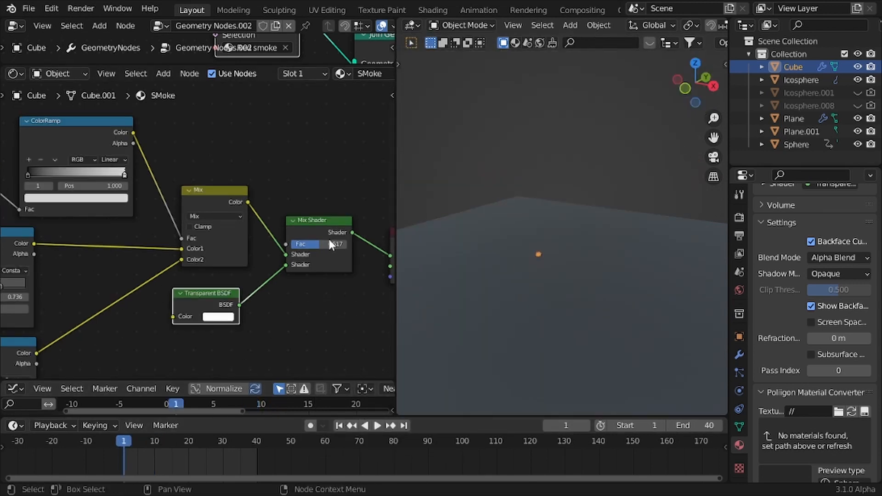
pyautogui.moveTo(328, 233); pyautogui.dragTo(309, 241)
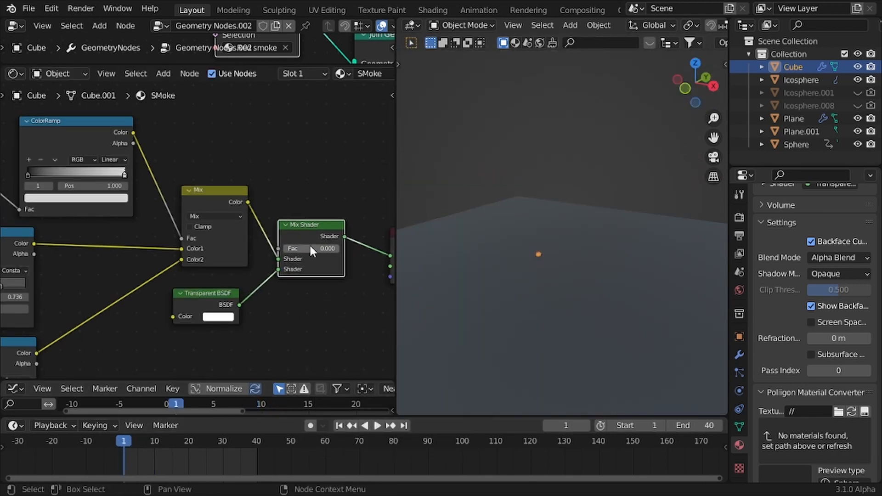
pyautogui.press('i')
pyautogui.press('space')
pyautogui.moveTo(152, 442)
pyautogui.mouseDown()
pyautogui.moveTo(145, 440)
pyautogui.moveTo(151, 442)
pyautogui.mouseUp()
pyautogui.click(306, 248)
pyautogui.press('Escape')
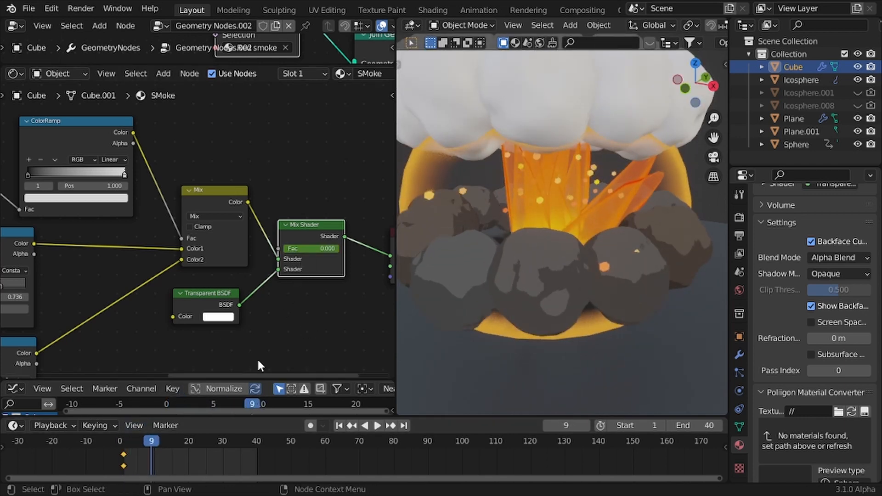
# Set the Mix Shader's factor to 1.000 on frame 1 and keyframe it.
pyautogui.moveTo(142, 438); pyautogui.dragTo(123, 440)
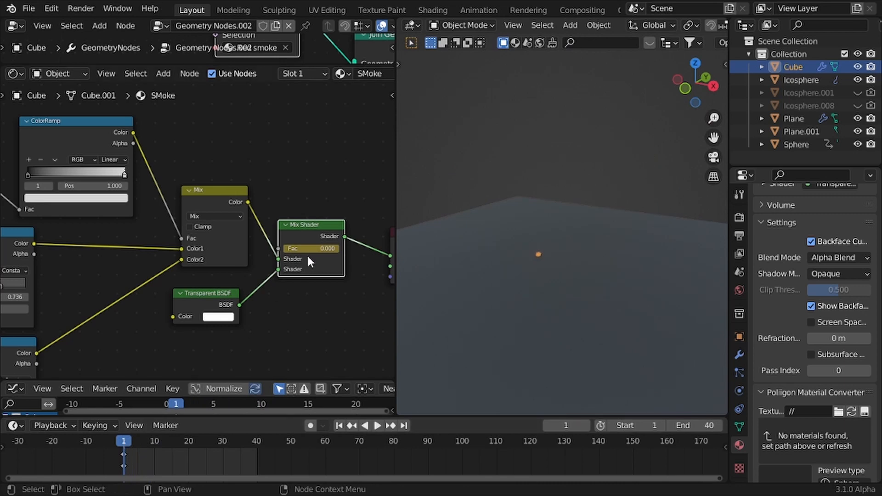
pyautogui.moveTo(308, 251); pyautogui.dragTo(336, 248)
pyautogui.press('i')
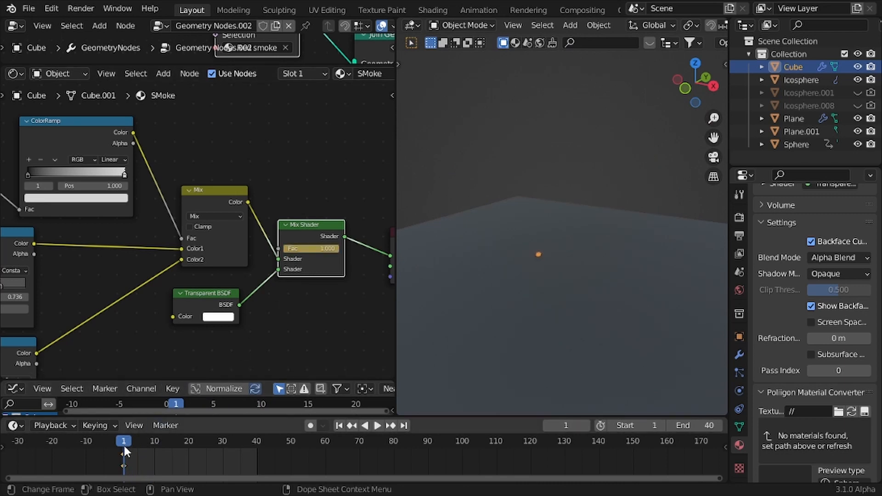
# Set the SMoke Mix Shader's factor to 0.000 on frame 9 and keyframe it.
pyautogui.moveTo(123, 444); pyautogui.dragTo(151, 443)
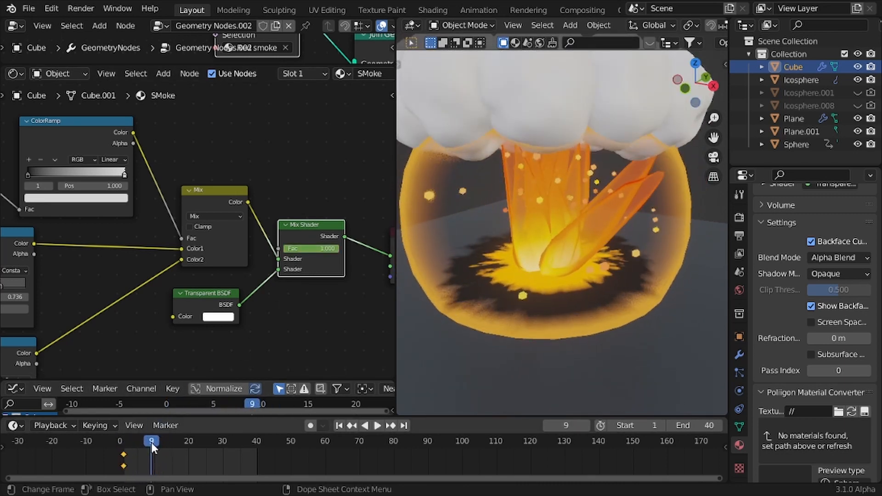
pyautogui.moveTo(305, 249); pyautogui.dragTo(283, 248)
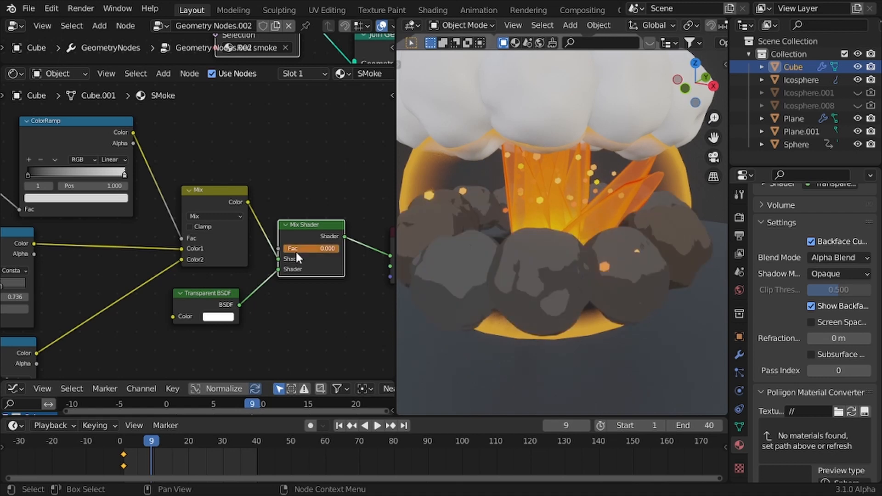
pyautogui.press('i')
# Keyframe the Mix Shader's factor at 1.000 on frame 17 and preview the fade-out.
pyautogui.press('space')
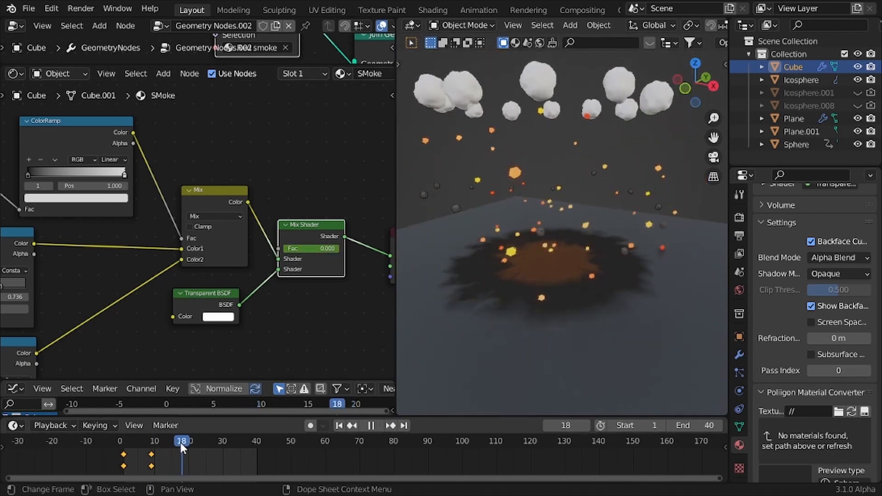
pyautogui.press('space')
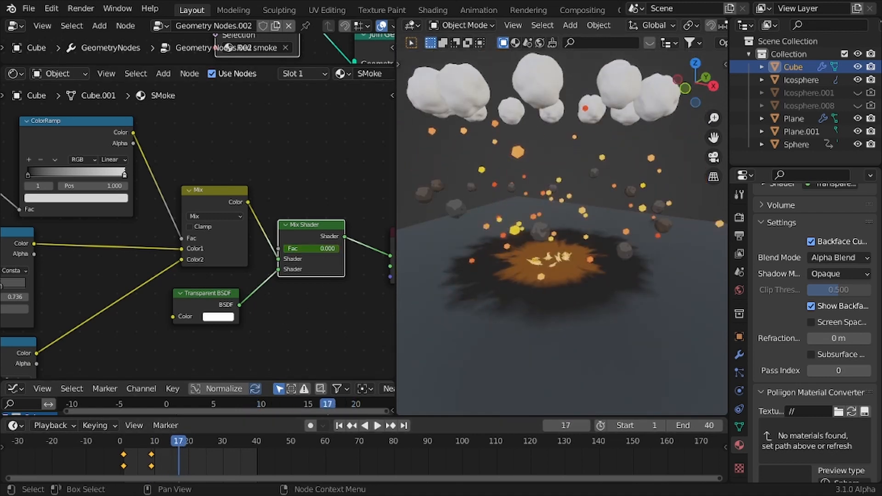
pyautogui.moveTo(294, 248); pyautogui.dragTo(325, 247)
pyautogui.press('i')
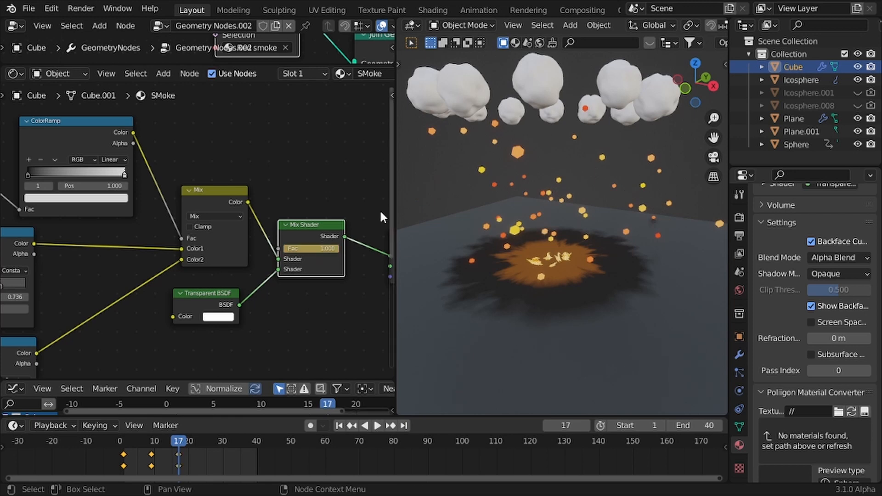
pyautogui.press('space')
pyautogui.press('space')
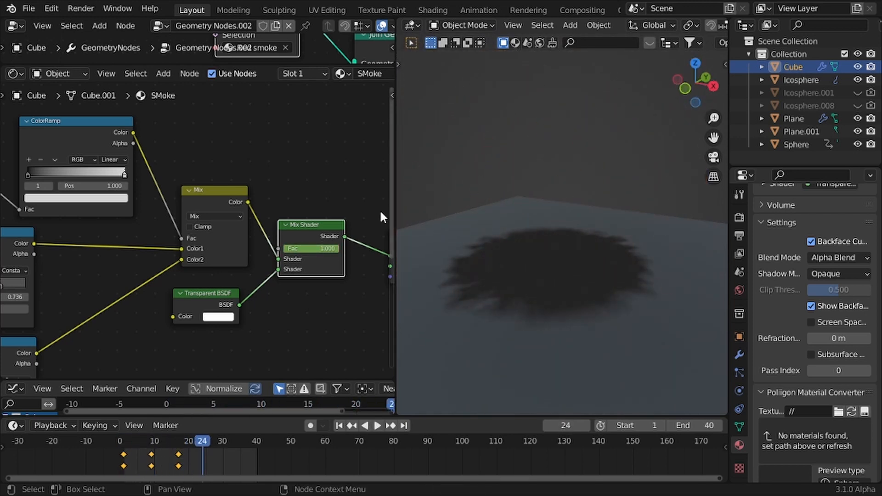
# Widen the handles of the frame 9 key on the factor's curve to more than three times their length and preview the animation.
pyautogui.hotkey('ctrl', 'space')
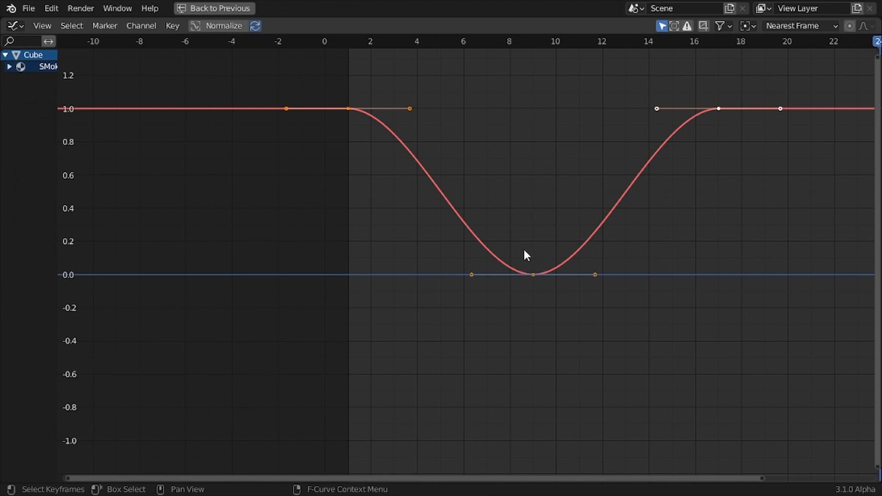
pyautogui.moveTo(524, 251); pyautogui.dragTo(546, 287)
pyautogui.press('s')
pyautogui.rightClick(553, 290)
pyautogui.press('s')
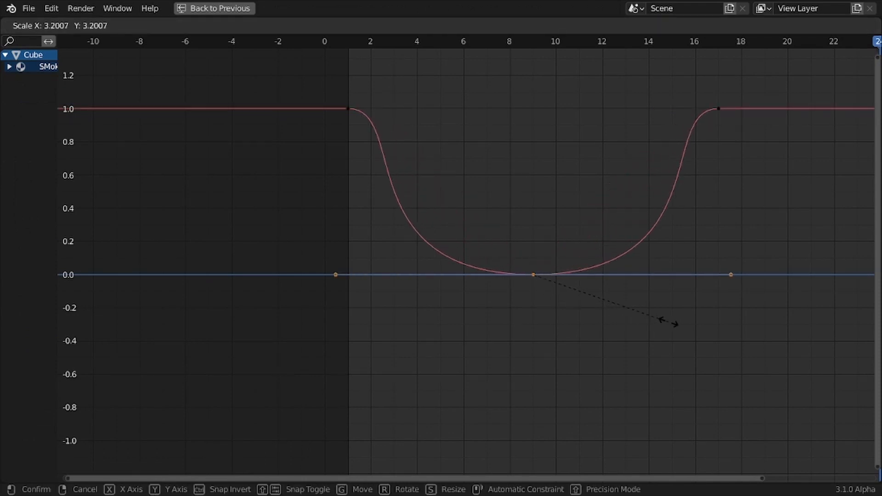
pyautogui.click(713, 315)
pyautogui.moveTo(332, 92); pyautogui.dragTo(384, 123)
pyautogui.click(439, 132)
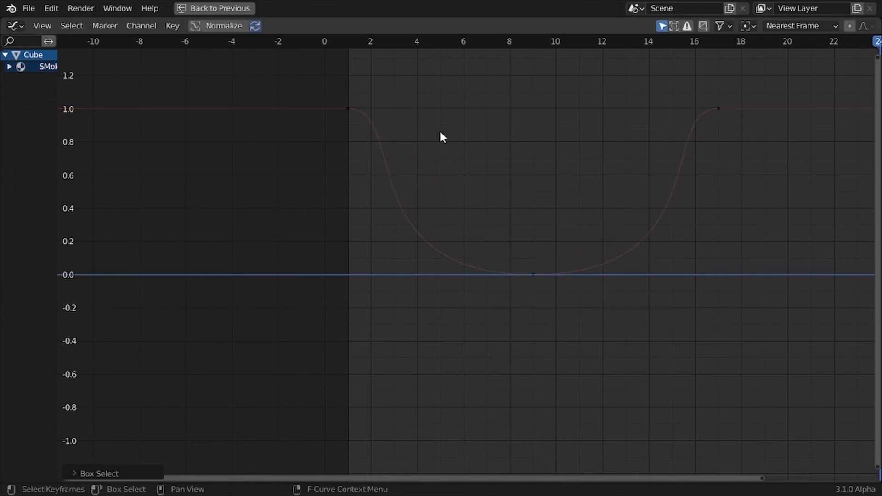
pyautogui.hotkey('ctrl', 'space')
pyautogui.press('space')
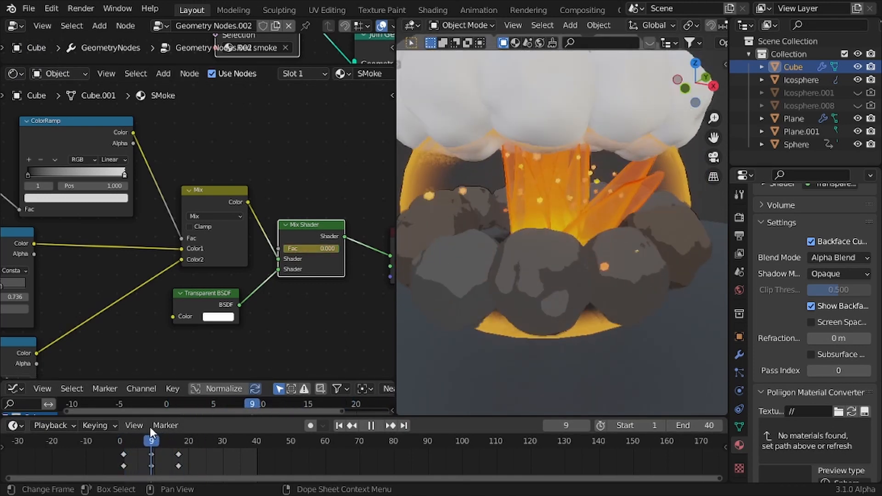
pyautogui.scroll(-5, 190, 387)
pyautogui.press('space')
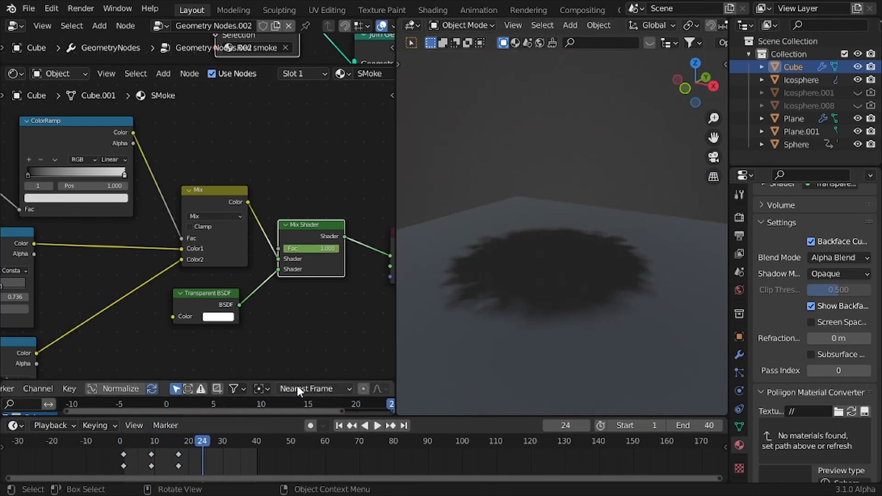
# Duplicate the frame 9 factor key to frame 5 and shorten the duplicate's handles to about 0.16 of their length.
pyautogui.hotkey('ctrl', 'space')
pyautogui.moveTo(517, 250); pyautogui.dragTo(560, 302)
pyautogui.hotkey('shift', 'd')
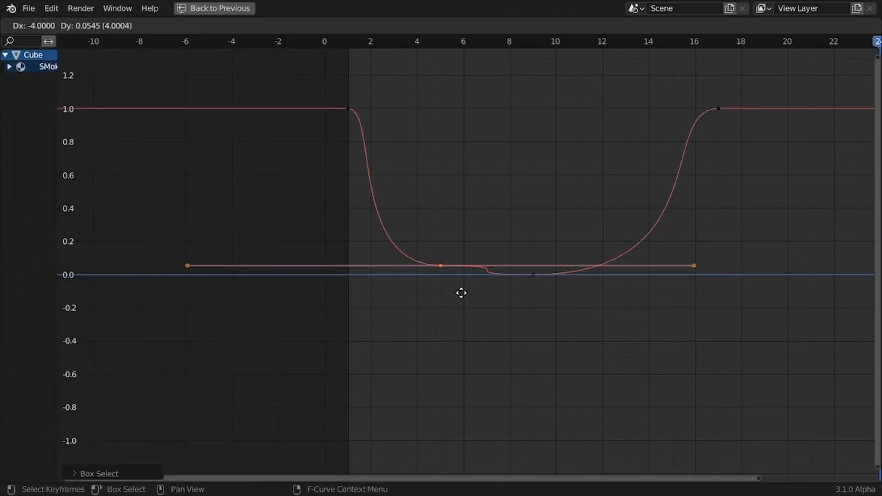
pyautogui.click(461, 295)
pyautogui.press('s')
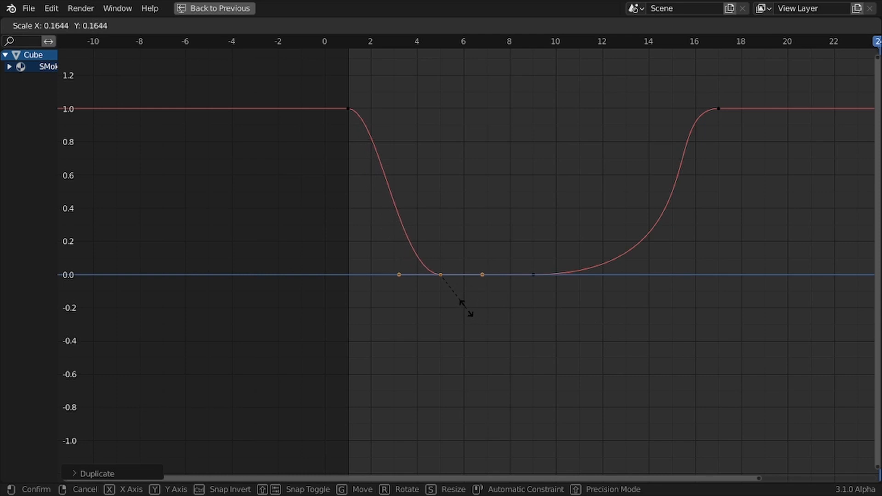
pyautogui.click(467, 308)
# Shift the frame 9 factor key along the time axis to frame 13 and preview the smoke up to frame 8.
pyautogui.moveTo(518, 257); pyautogui.dragTo(552, 288)
pyautogui.press('g')
pyautogui.press('x')
pyautogui.click(649, 291)
pyautogui.hotkey('ctrl', 'alt', 'space')
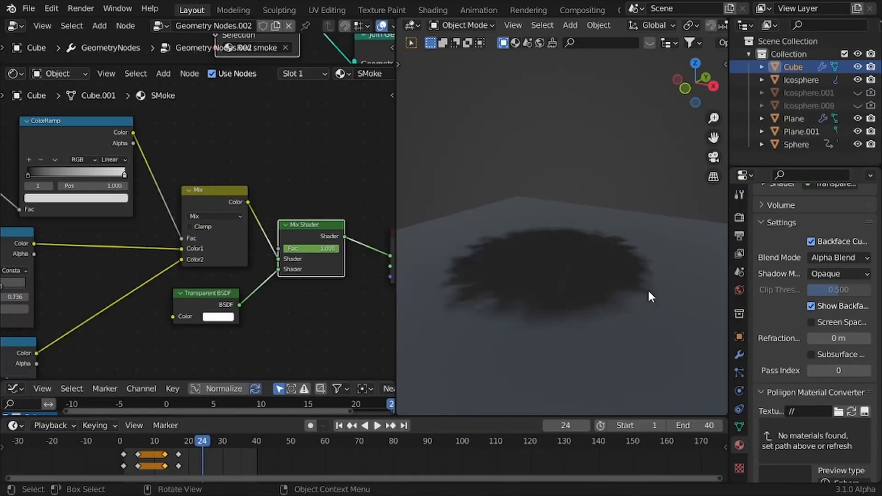
pyautogui.press('space')
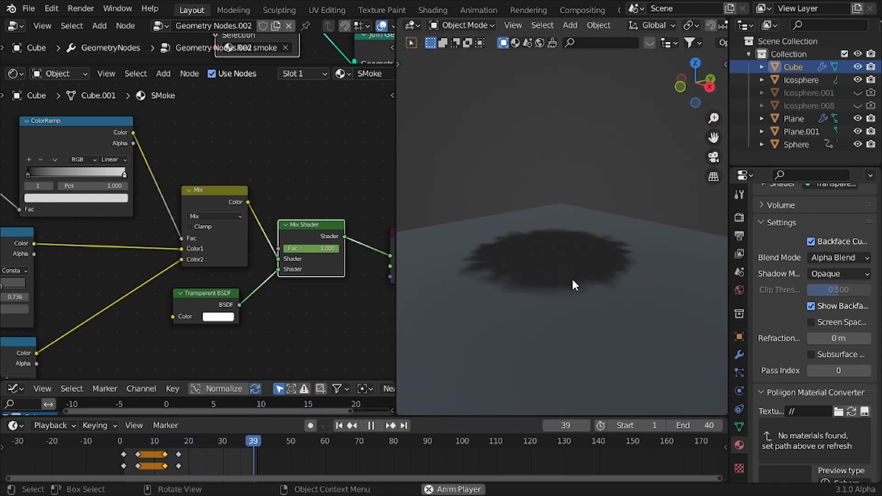
pyautogui.press('space')
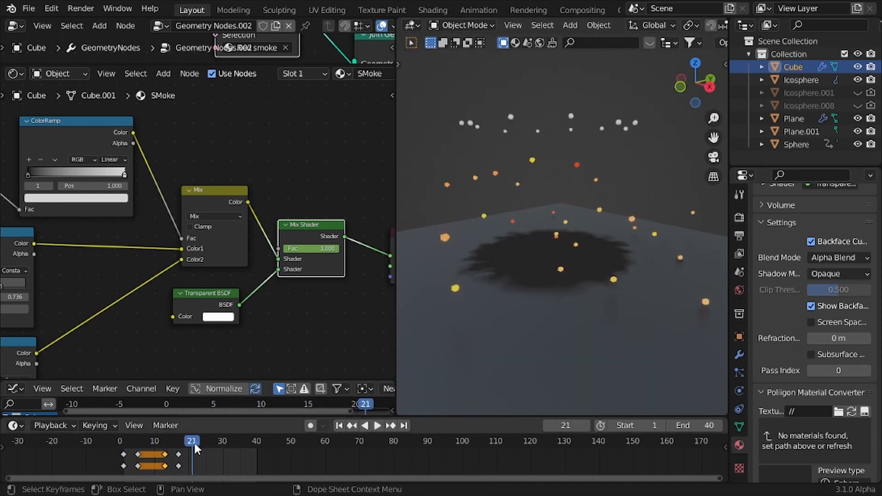
pyautogui.moveTo(195, 443); pyautogui.dragTo(148, 437)
# Copy all of the SMoke material's nodes and switch to the cube's Red smoke material.
pyautogui.scroll(-6, 146, 279)
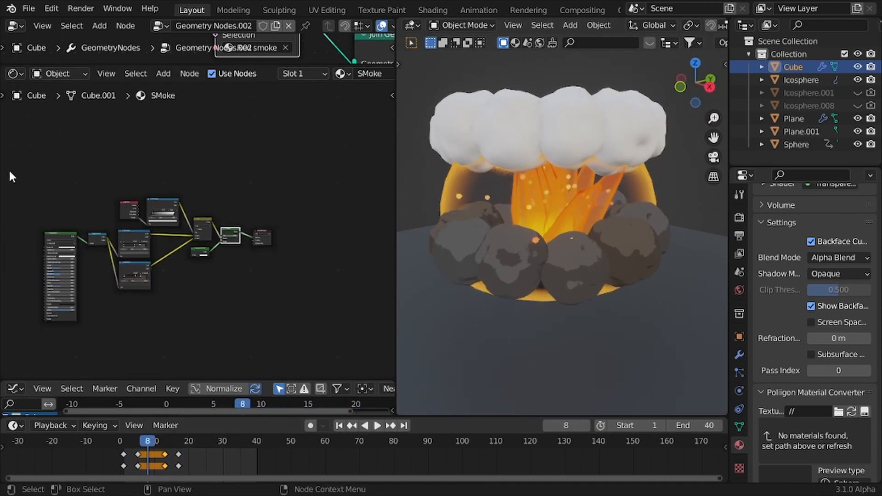
pyautogui.moveTo(10, 172); pyautogui.dragTo(279, 313)
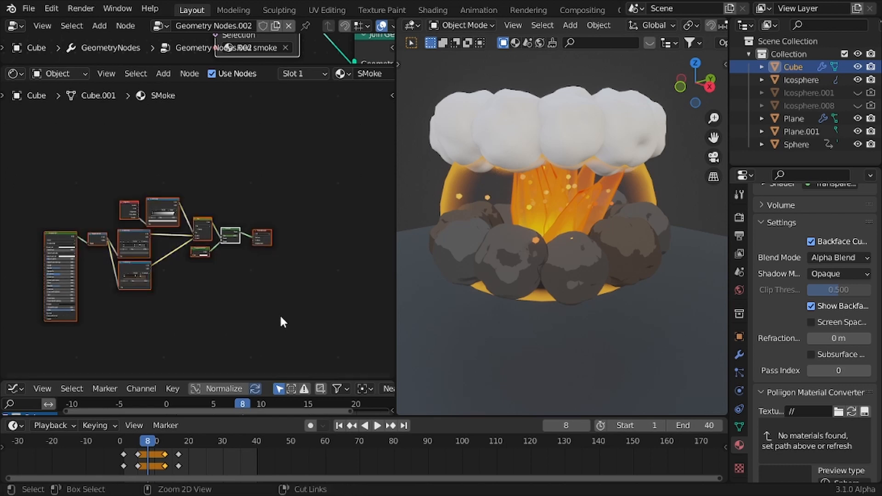
pyautogui.click(595, 159)
pyautogui.scroll(10, 804, 277)
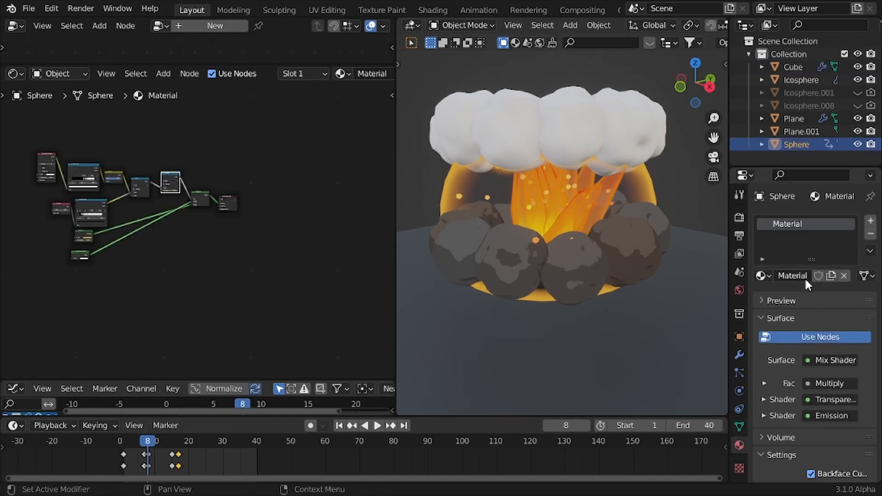
pyautogui.click(581, 272)
pyautogui.click(808, 234)
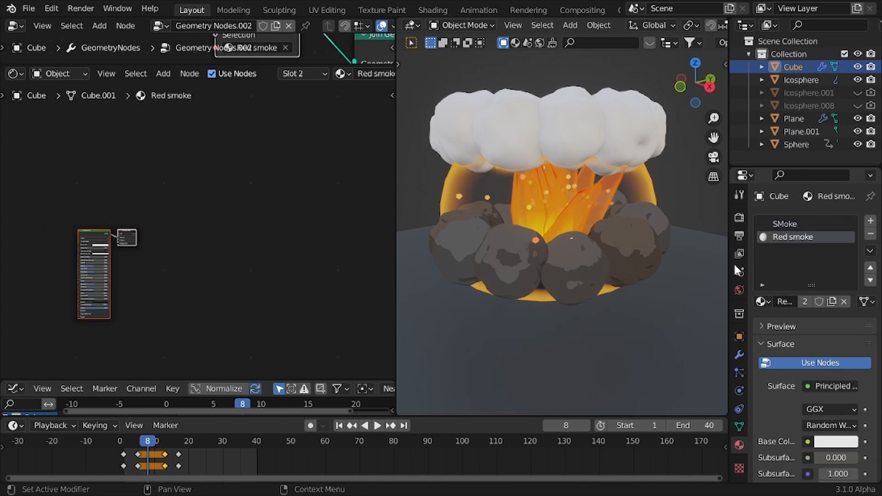
# Replace the Red smoke material's default nodes with the copied SMoke node setup.
pyautogui.moveTo(50, 183); pyautogui.dragTo(156, 249)
pyautogui.press('x')
pyautogui.hotkey('ctrl', 'v')
pyautogui.scroll(6, 171, 247)
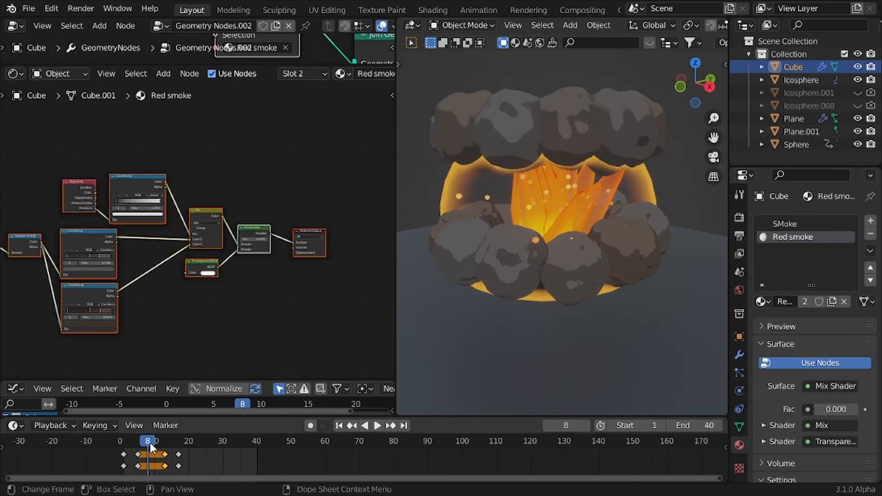
# Examine both smoke rings from another angle and at frames around 6 to 8.
pyautogui.moveTo(150, 443)
pyautogui.mouseDown()
pyautogui.moveTo(130, 437)
pyautogui.moveTo(150, 439)
pyautogui.mouseUp()
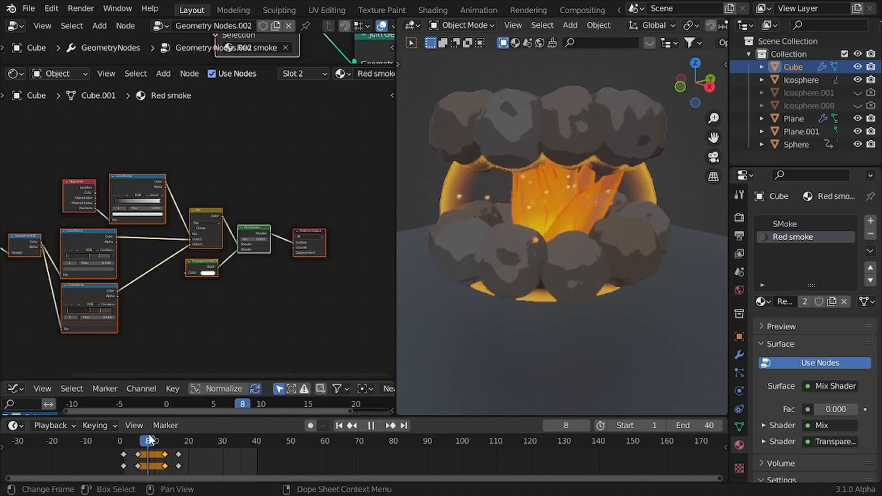
pyautogui.scroll(-1, 533, 244)
pyautogui.moveTo(535, 239); pyautogui.dragTo(588, 270, button='middle')
pyautogui.scroll(2, 587, 271)
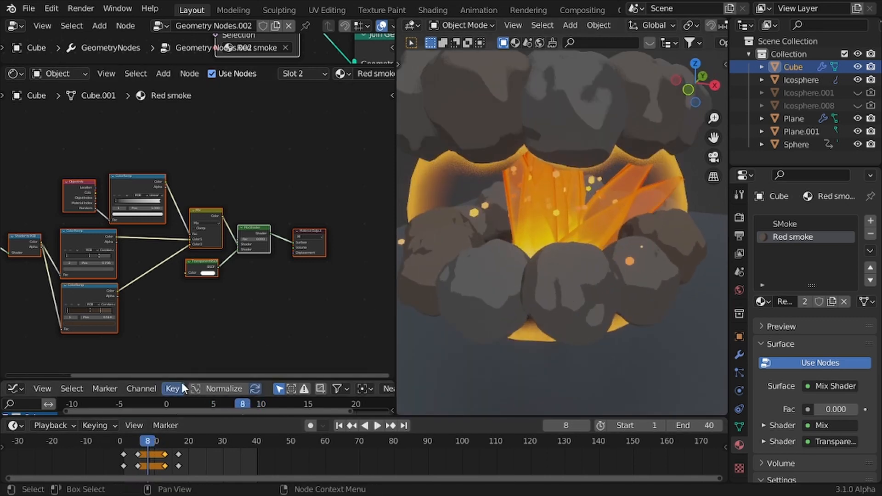
pyautogui.scroll(1, 170, 405)
pyautogui.scroll(1, 138, 443)
pyautogui.moveTo(133, 443)
pyautogui.mouseDown()
pyautogui.moveTo(111, 440)
pyautogui.moveTo(125, 440)
pyautogui.mouseUp()
pyautogui.scroll(1, 229, 279)
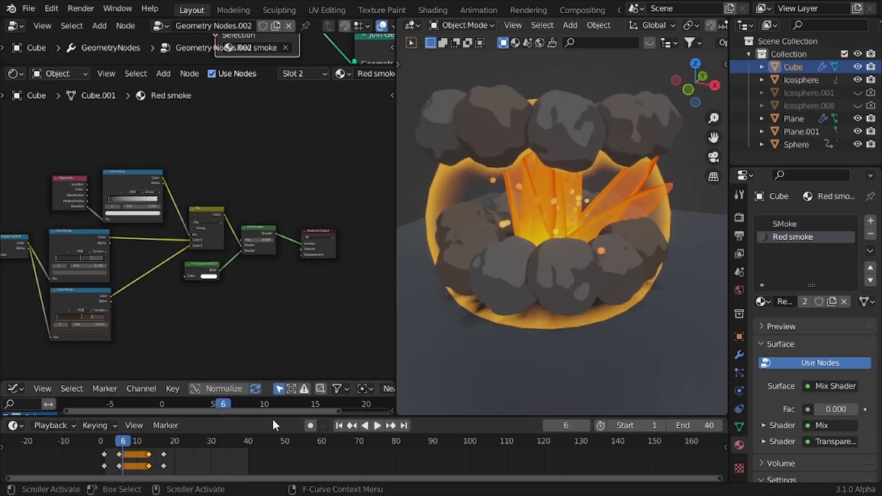
# Try to transfer SMoke's transparency keyframes to the Red smoke material's Mix Shader by copying and pasting, and undo the paste.
pyautogui.moveTo(186, 473); pyautogui.dragTo(90, 451)
pyautogui.click(780, 224)
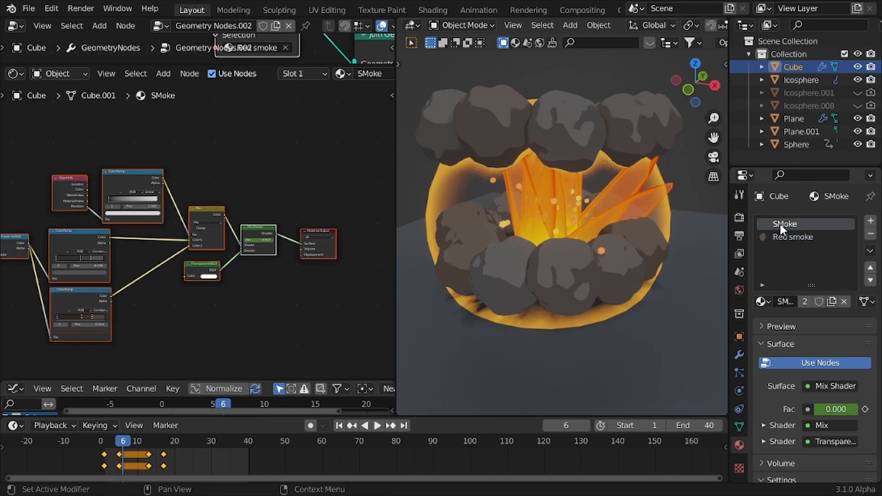
pyautogui.moveTo(197, 381); pyautogui.dragTo(198, 343)
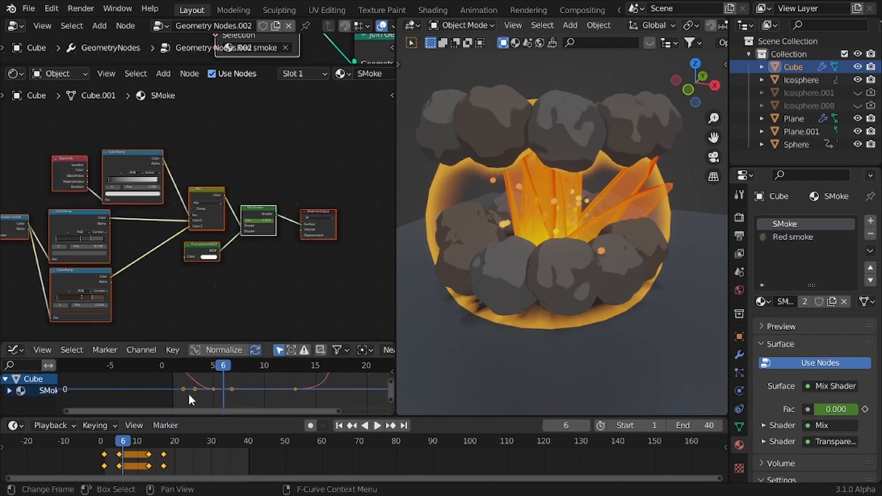
pyautogui.rightClick(161, 460)
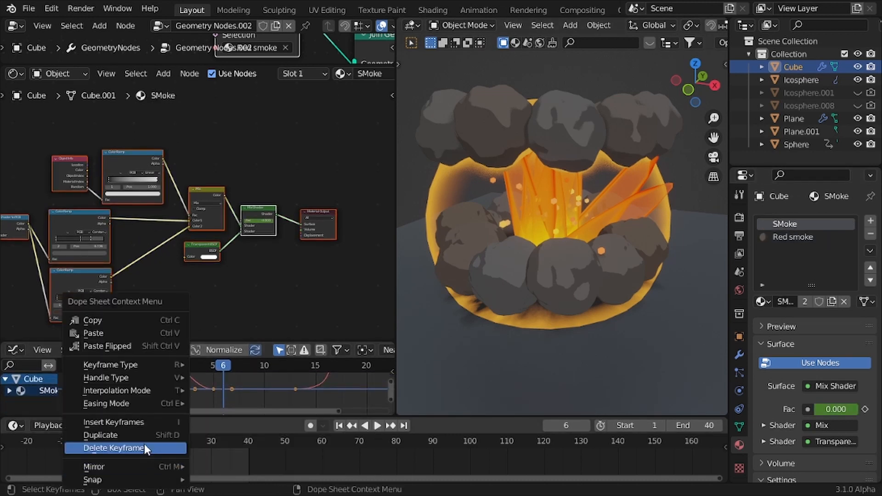
pyautogui.moveTo(131, 376)
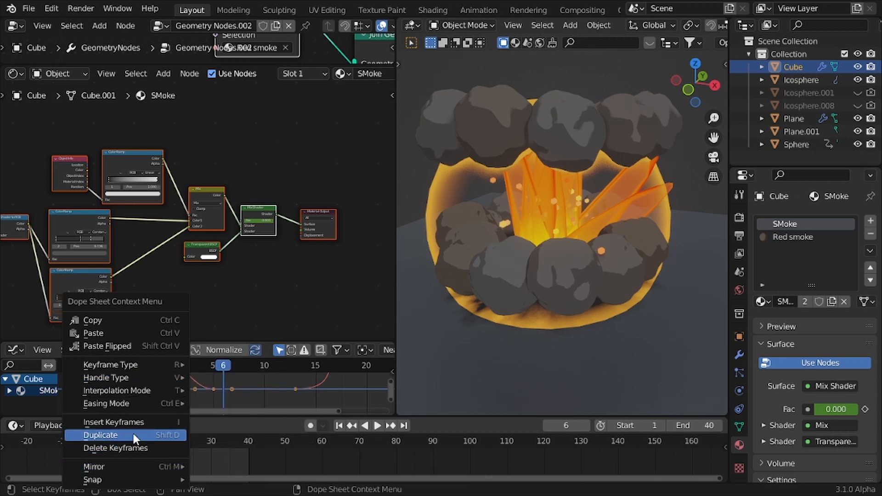
pyautogui.click(129, 334)
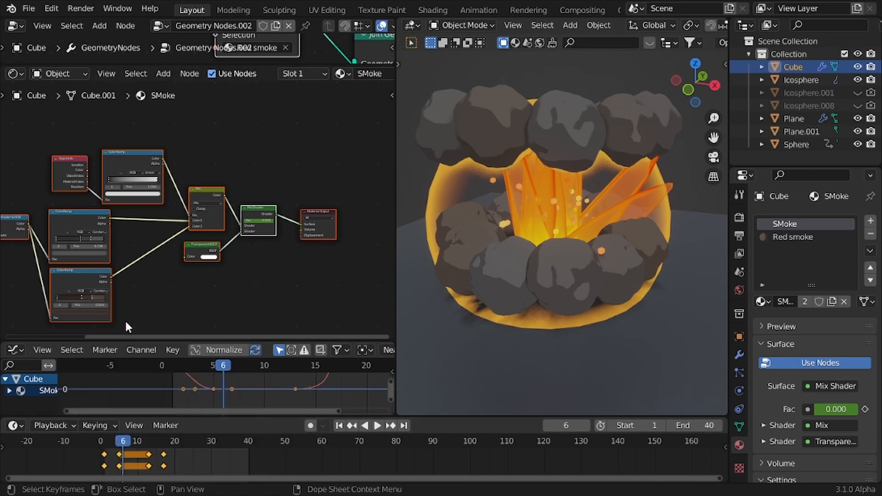
pyautogui.click(788, 237)
pyautogui.click(255, 210)
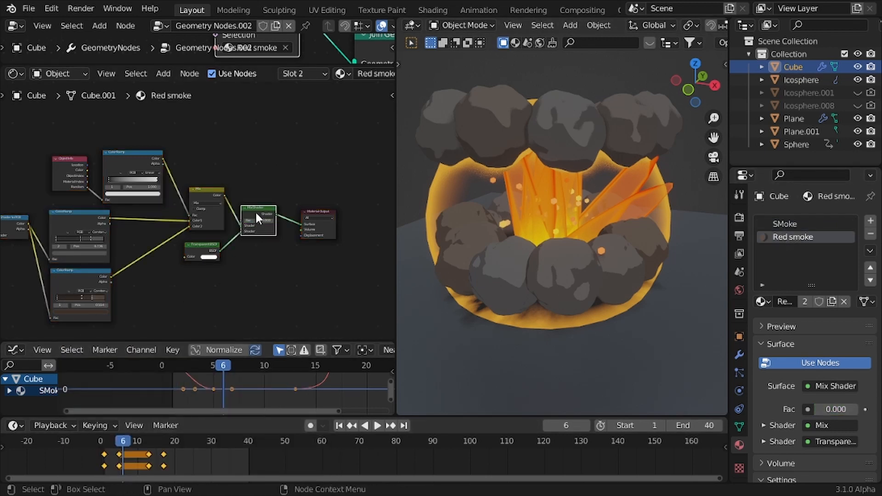
pyautogui.hotkey('ctrl', 'v')
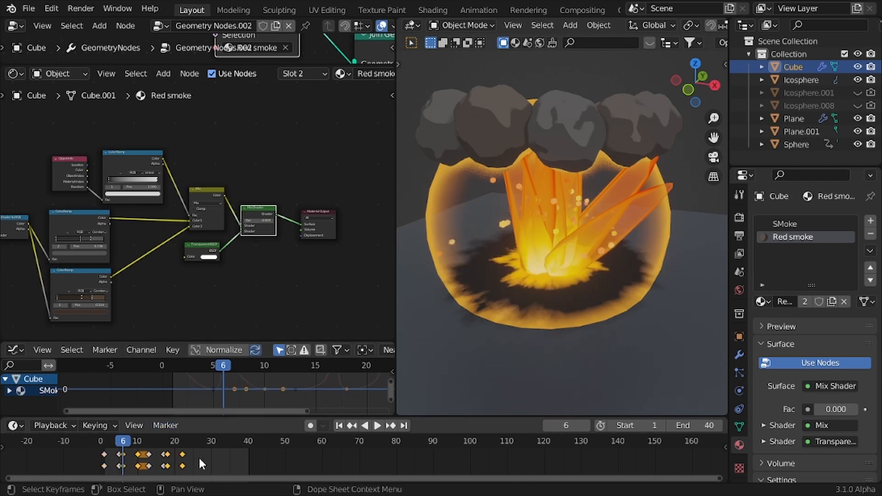
pyautogui.hotkey('ctrl', 'z')
# Keyframe the Red smoke material's Mix Shader Fac at 1.000 on frame 1.
pyautogui.hotkey('shift', 'Left')
pyautogui.press('a')
pyautogui.press('space')
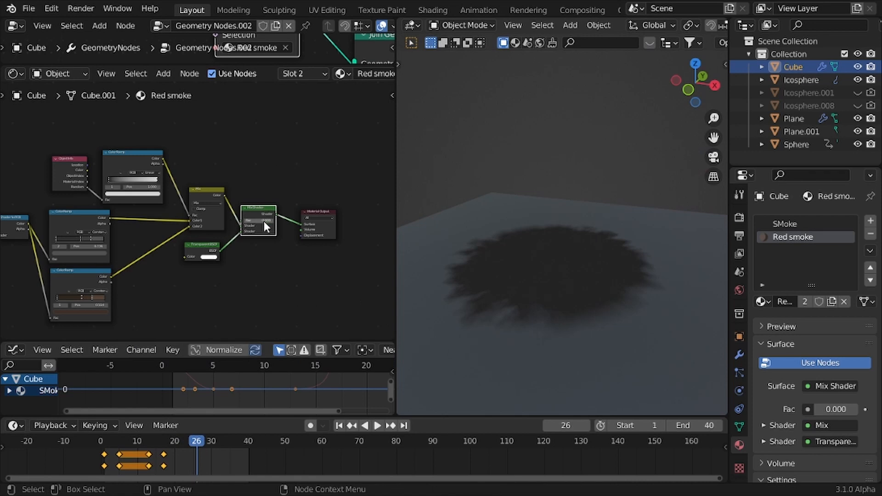
pyautogui.scroll(2, 263, 221)
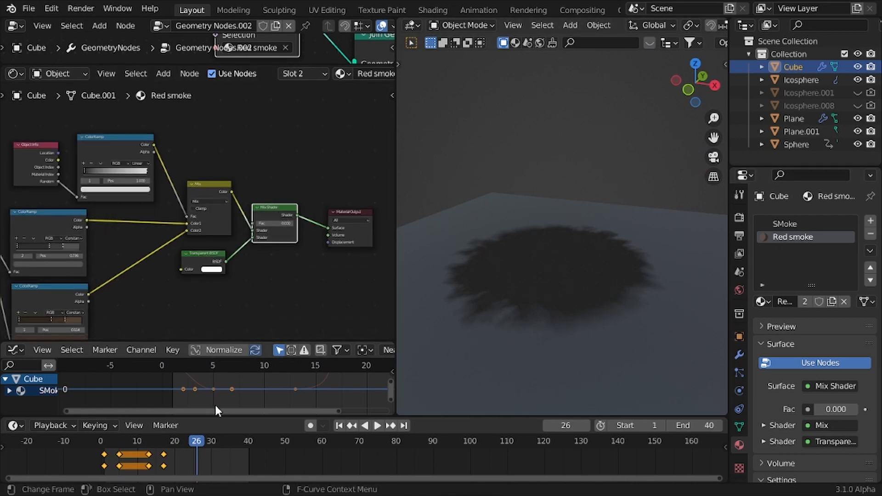
pyautogui.moveTo(197, 437); pyautogui.dragTo(109, 426)
pyautogui.press('space')
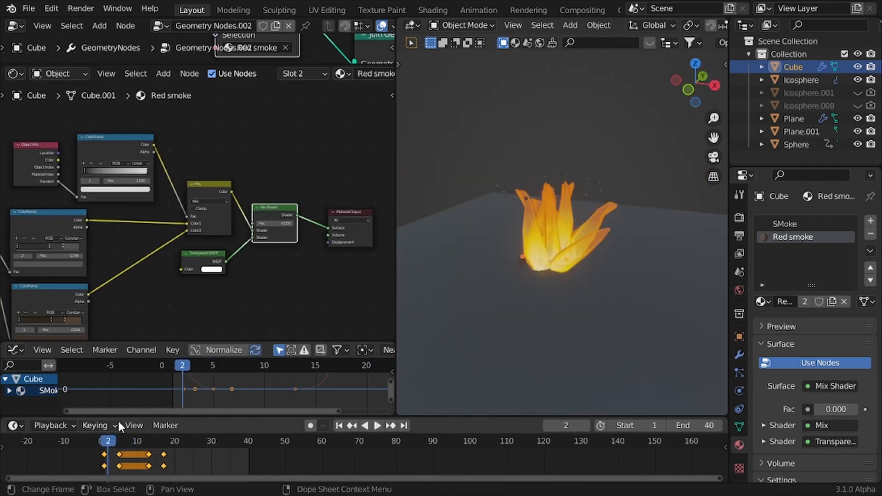
pyautogui.press('Left')
pyautogui.press('Right')
pyautogui.press('Left')
pyautogui.scroll(2, 166, 381)
pyautogui.scroll(1, 230, 296)
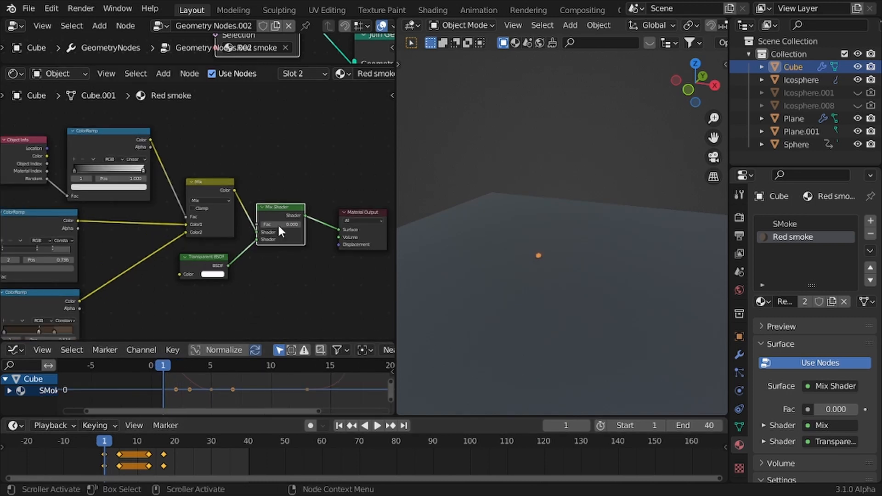
pyautogui.moveTo(279, 226); pyautogui.dragTo(337, 232)
pyautogui.scroll(3, 337, 232)
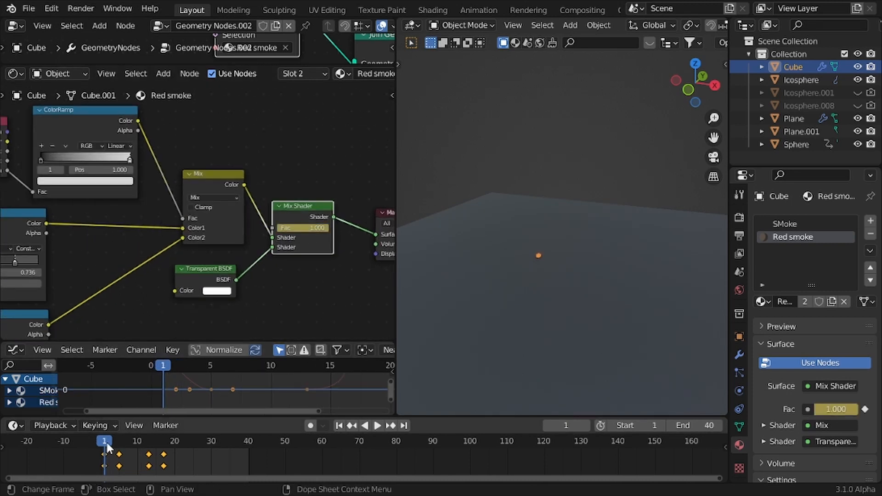
# Keyframe the Red smoke Mix Shader's Fac at 0.000 on frame 4.
pyautogui.press('space')
pyautogui.press('space')
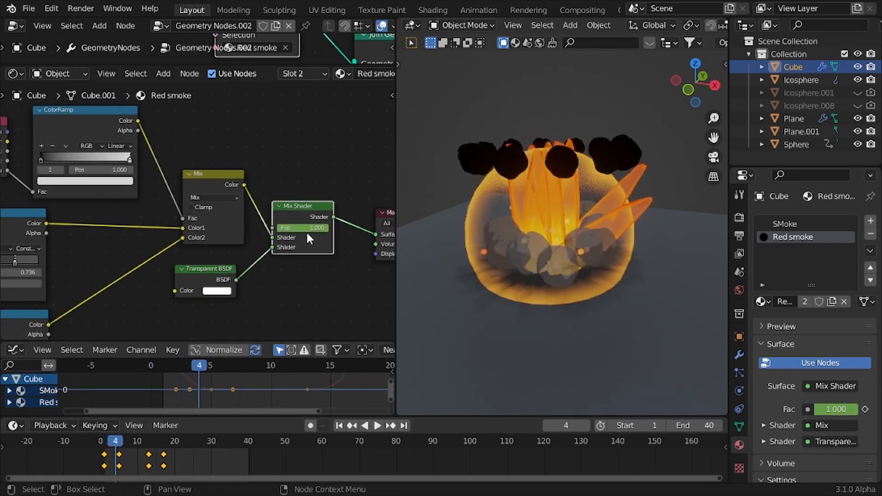
pyautogui.moveTo(316, 234); pyautogui.dragTo(290, 233)
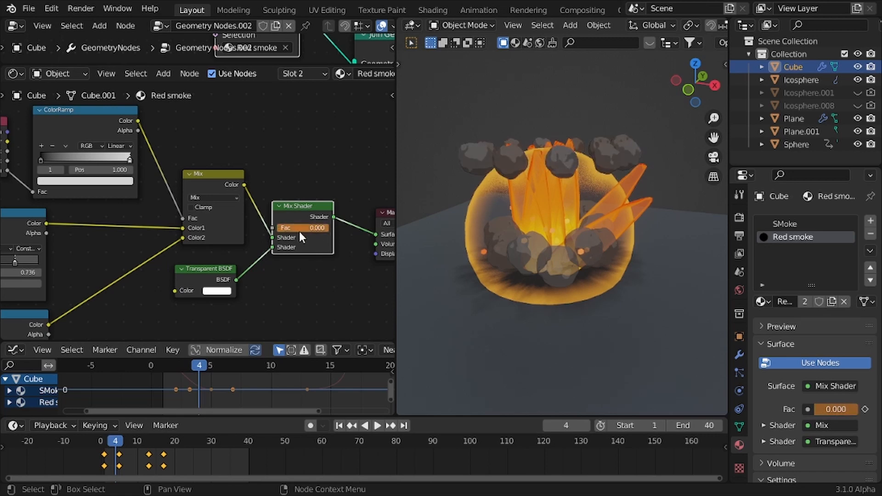
pyautogui.press('i')
# Keyframe the Red smoke Mix Shader's Fac at 0.000 on frame 12 and at 1.000 on frame 19.
pyautogui.press('space')
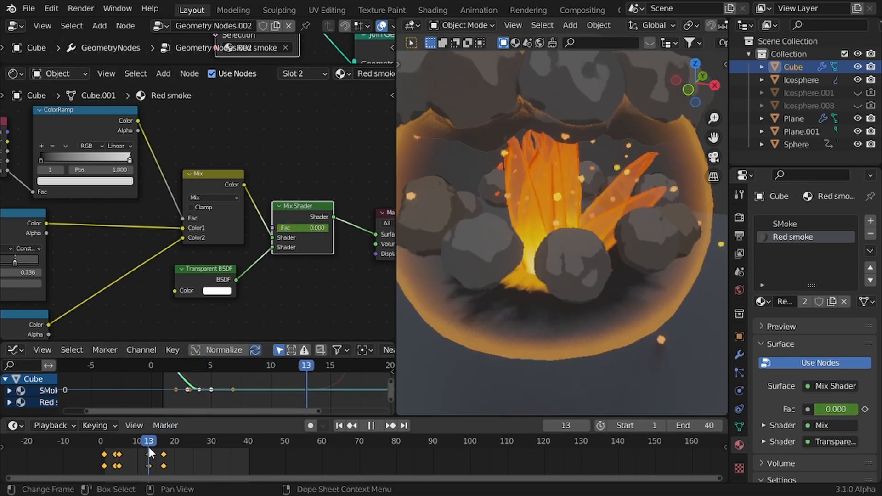
pyautogui.press('space')
pyautogui.click(145, 445)
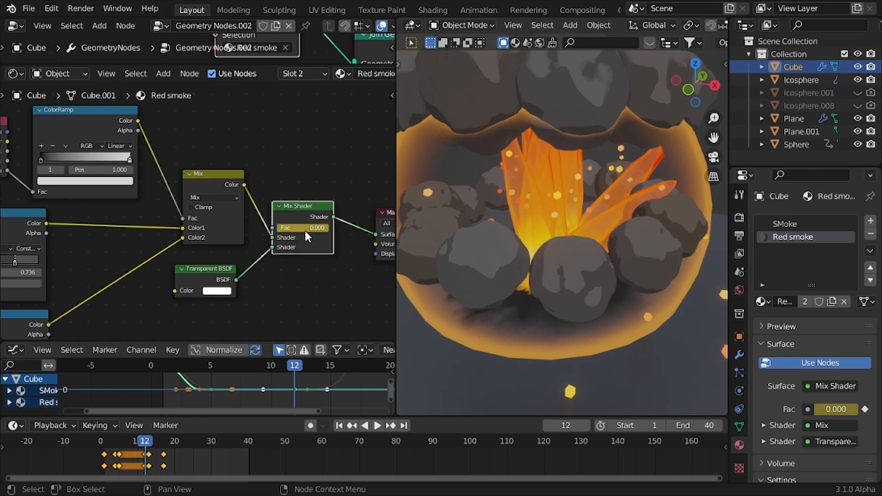
pyautogui.moveTo(173, 440)
pyautogui.mouseDown()
pyautogui.moveTo(161, 445)
pyautogui.moveTo(170, 445)
pyautogui.mouseUp()
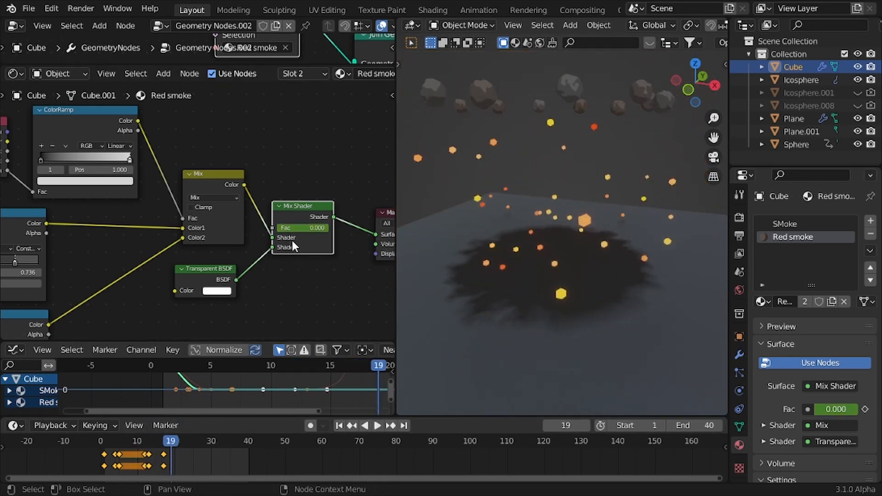
pyautogui.moveTo(299, 228); pyautogui.dragTo(330, 228)
pyautogui.press('i')
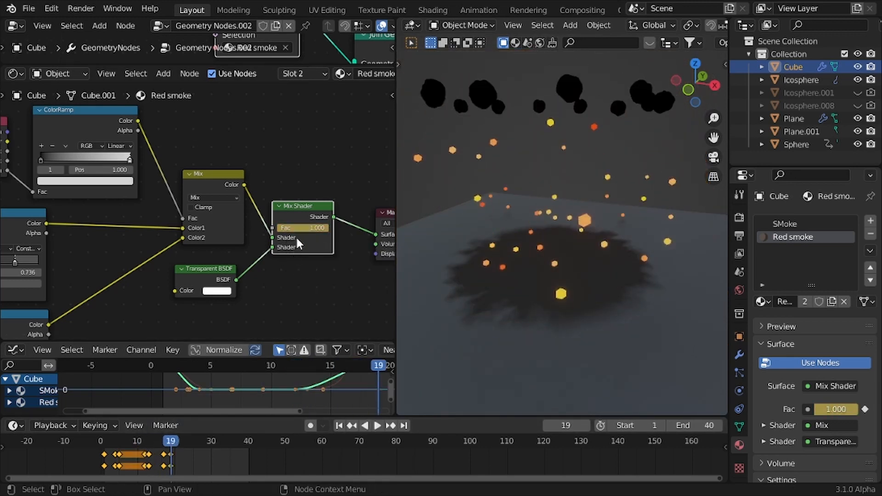
# Set the Red smoke material's Blend Mode to Alpha Blend with backface culling enabled, and play the animation to check the fade.
pyautogui.scroll(-8, 772, 427)
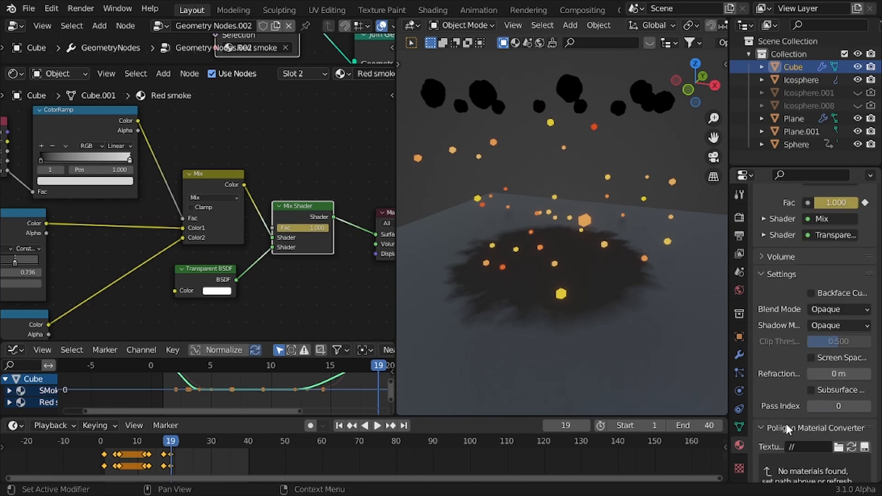
pyautogui.click(828, 305)
pyautogui.click(826, 369)
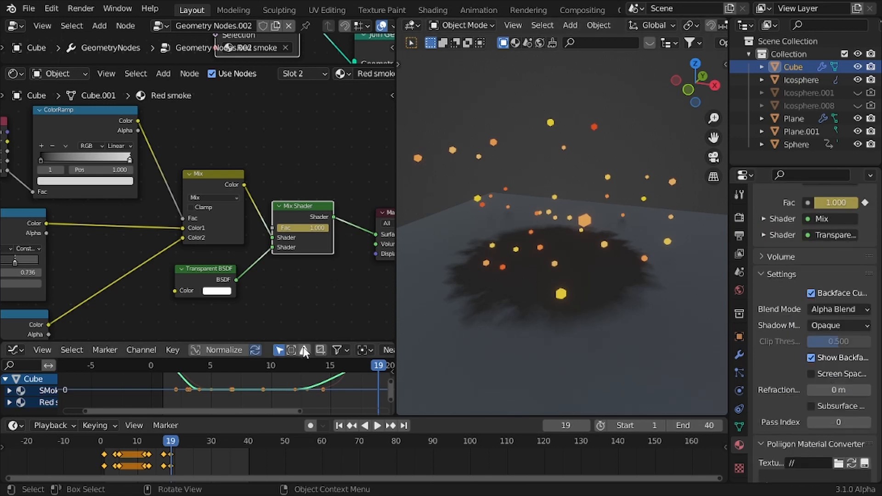
pyautogui.press('space')
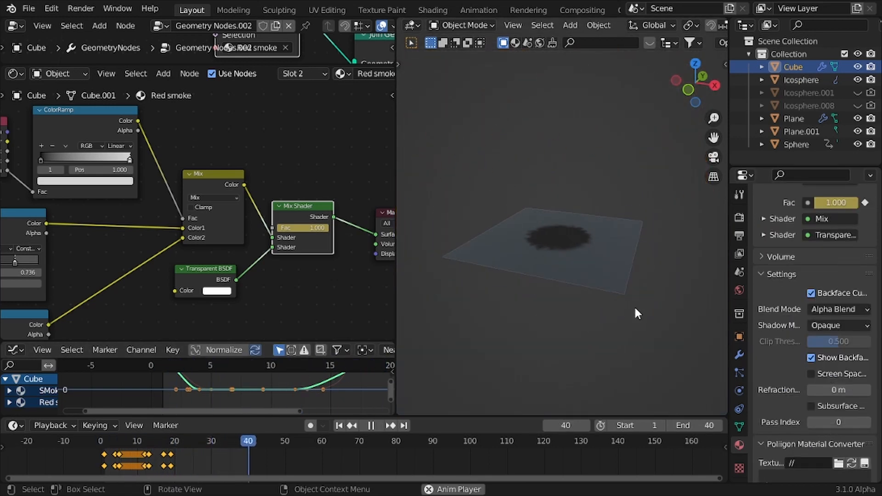
pyautogui.press('space')
pyautogui.click(134, 443)
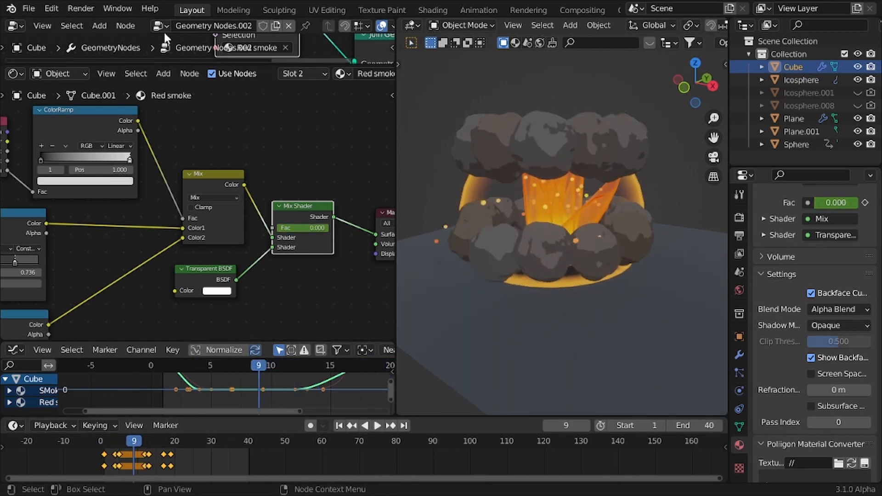
# Enlarge the geometry node editor and select the Transform node that scales the upper ring's cloud instances.
pyautogui.moveTo(186, 63); pyautogui.dragTo(174, 309)
pyautogui.scroll(-7, 207, 224)
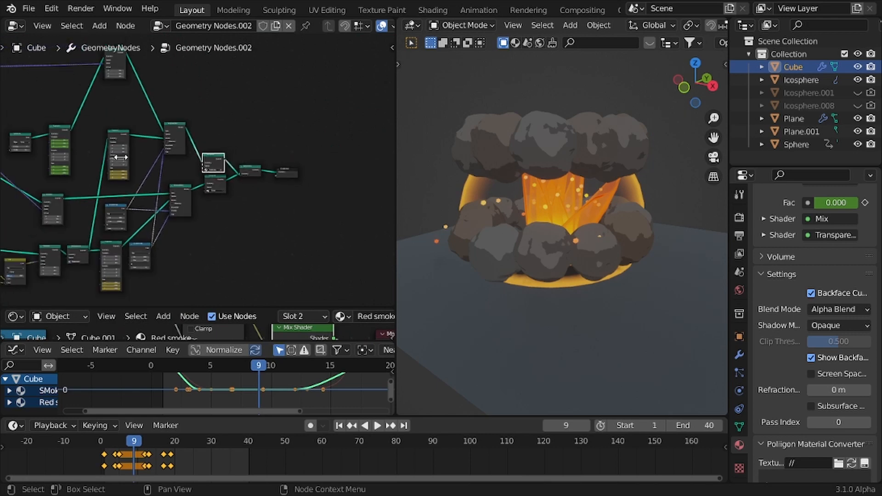
pyautogui.scroll(3, 225, 178)
pyautogui.moveTo(164, 165); pyautogui.dragTo(261, 176, button='middle')
pyautogui.scroll(2, 261, 177)
pyautogui.click(237, 135)
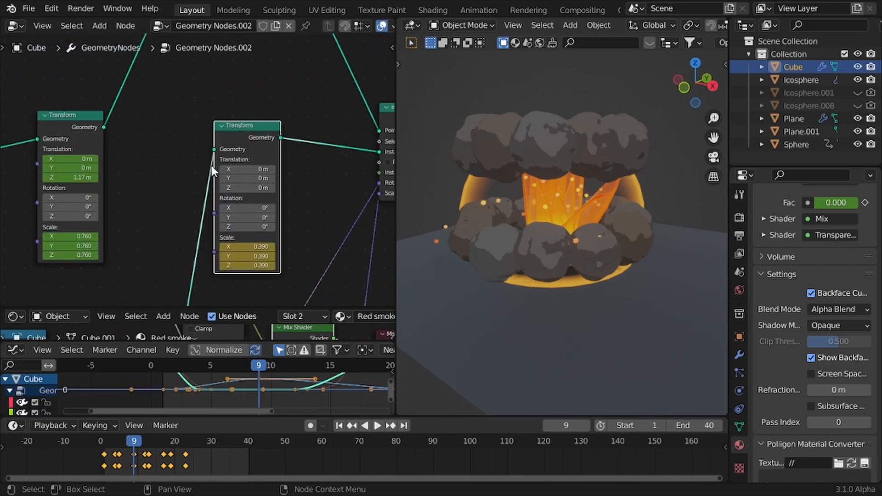
pyautogui.scroll(-6, 212, 165)
pyautogui.scroll(9, 193, 184)
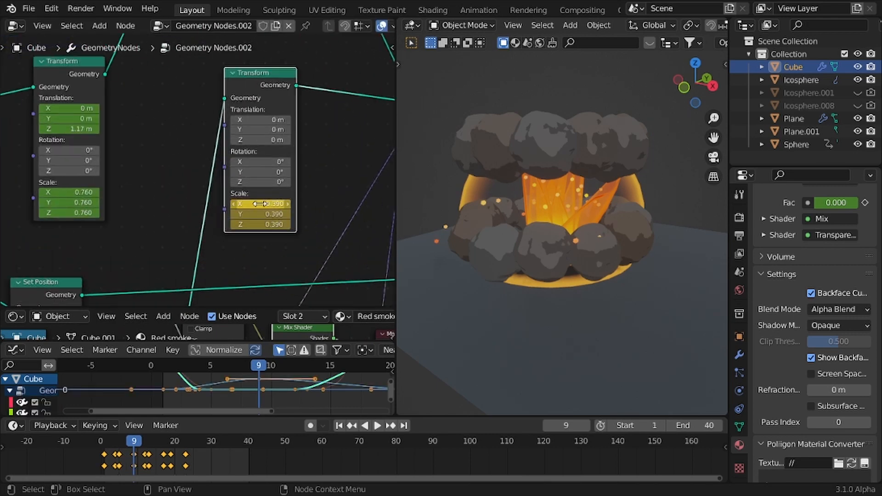
# Try to change the upper ring Transform node's Scale values directly, and undo the change.
pyautogui.moveTo(258, 204); pyautogui.dragTo(246, 224)
pyautogui.hotkey('ctrl', 'z')
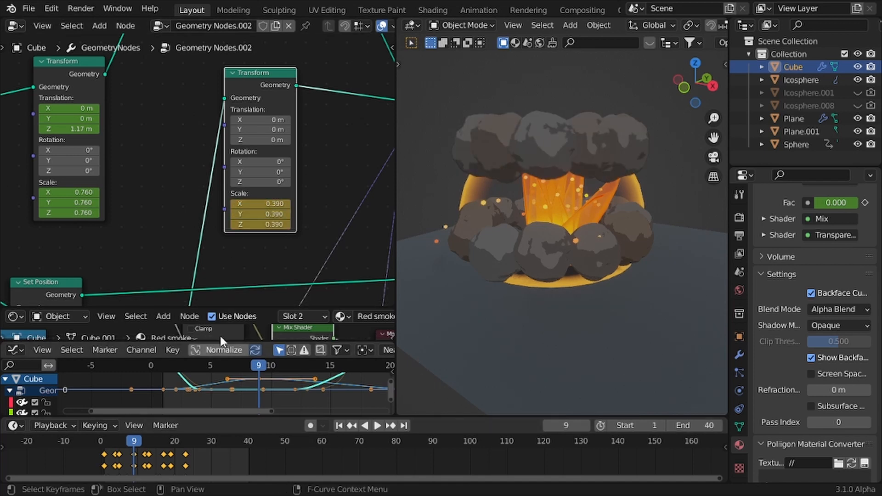
pyautogui.scroll(-4, 246, 220)
pyautogui.click(243, 93)
pyautogui.click(247, 99)
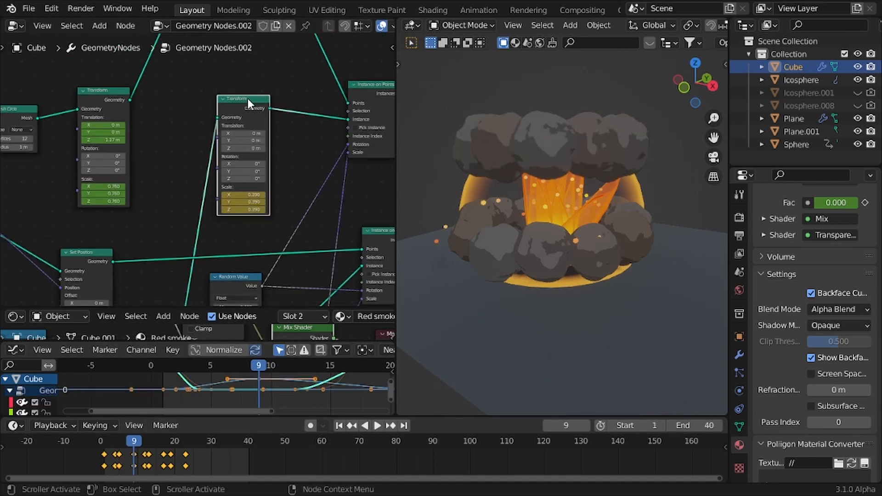
# Maximize the Graph Editor, widen its channel list and pick the Transform node's X, Y and Z Scale curves.
pyautogui.hotkey('ctrl', 'space')
pyautogui.scroll(-2, 313, 371)
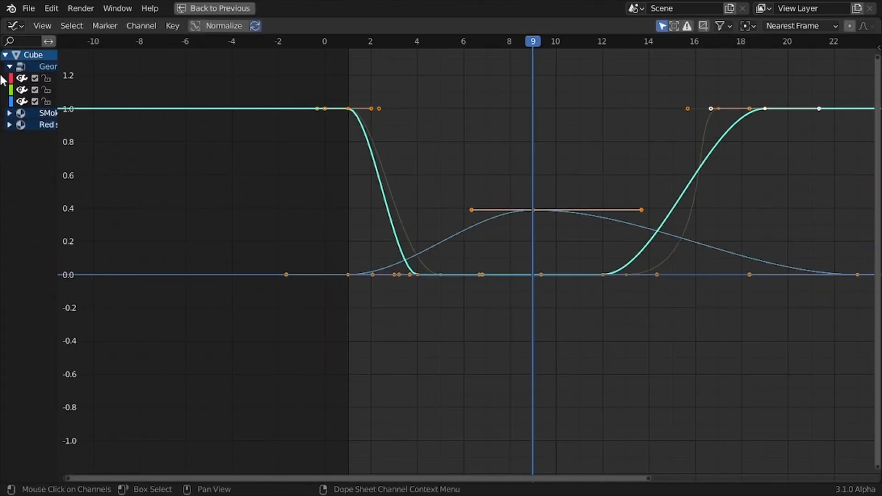
pyautogui.moveTo(147, 147); pyautogui.dragTo(256, 147)
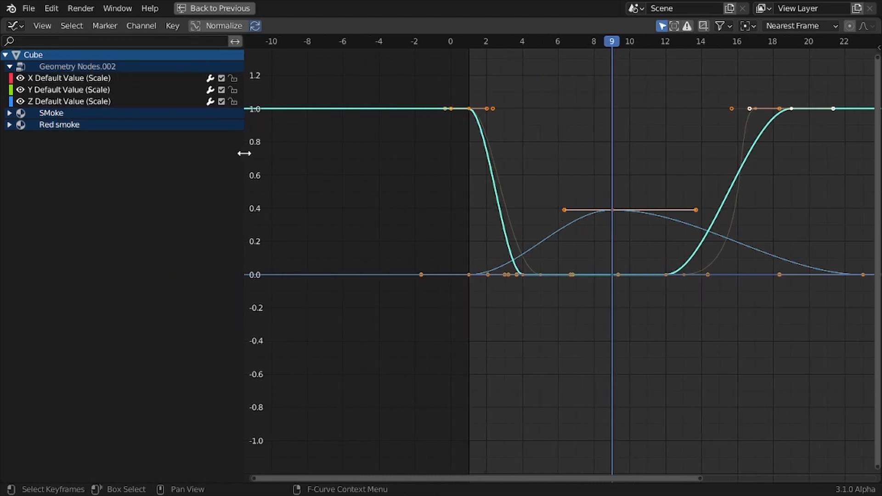
pyautogui.click(77, 88)
pyautogui.click(85, 79)
pyautogui.click(93, 100)
# Lower the frame 9 keyframes of the three Scale curves to about 0.35.
pyautogui.moveTo(571, 228); pyautogui.dragTo(456, 237, button='middle')
pyautogui.scroll(3, 455, 235)
pyautogui.moveTo(453, 186); pyautogui.dragTo(513, 239)
pyautogui.scroll(2, 503, 239)
pyautogui.press('g')
pyautogui.click(504, 252)
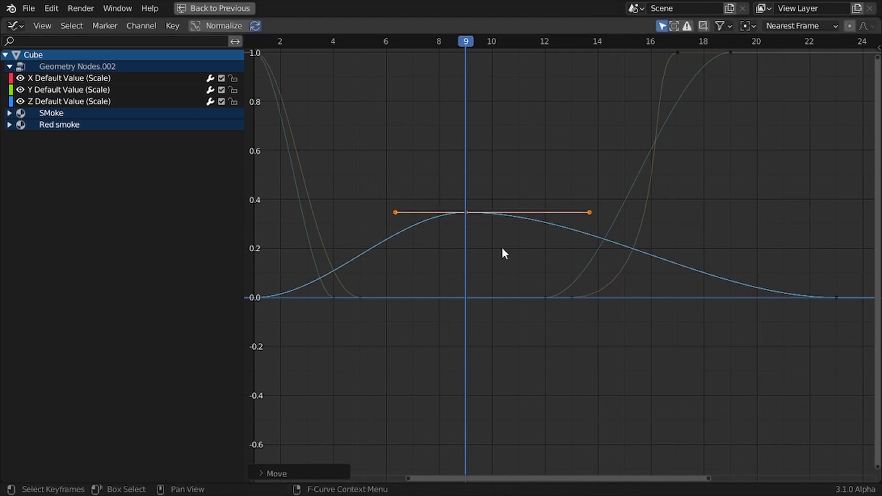
# Lower the Scale curves' frame 9 peak further to 0.285 and play the animation to judge the upper ring.
pyautogui.hotkey('ctrl', 'space')
pyautogui.hotkey('ctrl', 'space')
pyautogui.press('g')
pyautogui.click(590, 223)
pyautogui.hotkey('ctrl', 'space')
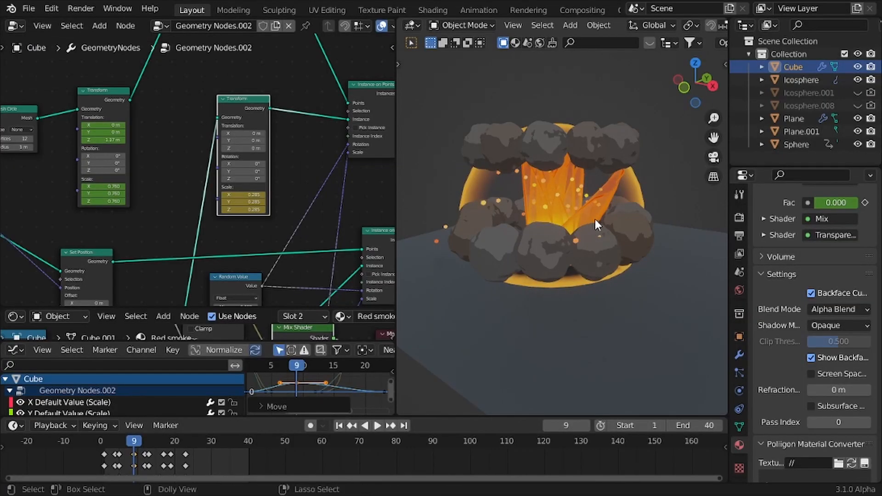
pyautogui.press('space')
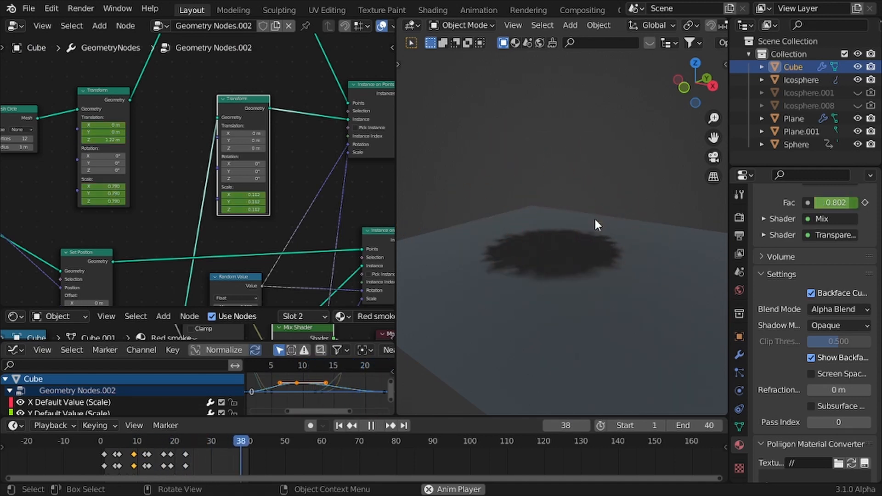
pyautogui.press('space')
pyautogui.hotkey('shift', 'Left')
pyautogui.press('space')
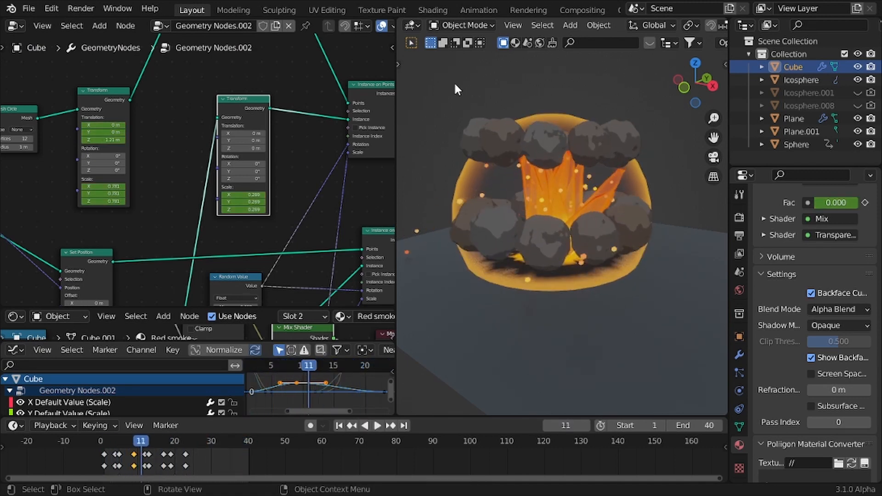
# Enlarge the Shader Editor and frame the Red smoke material's Mix Shader and Material Output nodes.
pyautogui.moveTo(190, 309); pyautogui.dragTo(182, 74)
pyautogui.scroll(-7, 221, 170)
pyautogui.scroll(7, 223, 172)
pyautogui.moveTo(288, 185); pyautogui.dragTo(207, 191, button='middle')
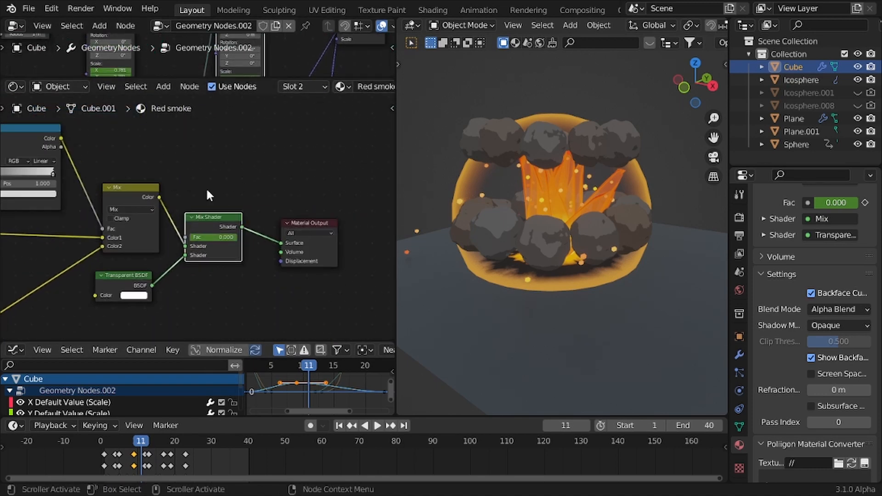
pyautogui.scroll(2, 207, 195)
# Try a second Mix Shader between the Red smoke material's existing Mix Shader and the Material Output, and undo it.
pyautogui.hotkey('shift', 'a')
pyautogui.click(257, 187)
pyautogui.write('mix')
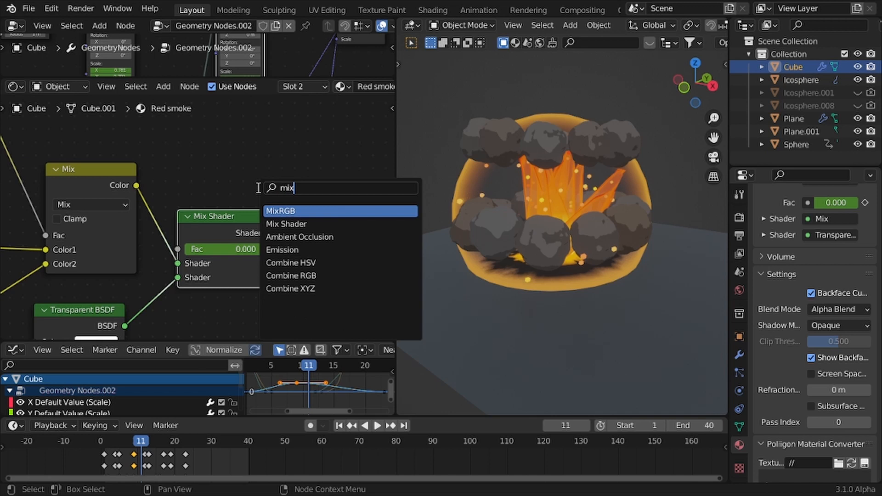
pyautogui.press('Down')
pyautogui.press('Return')
pyautogui.click(297, 197)
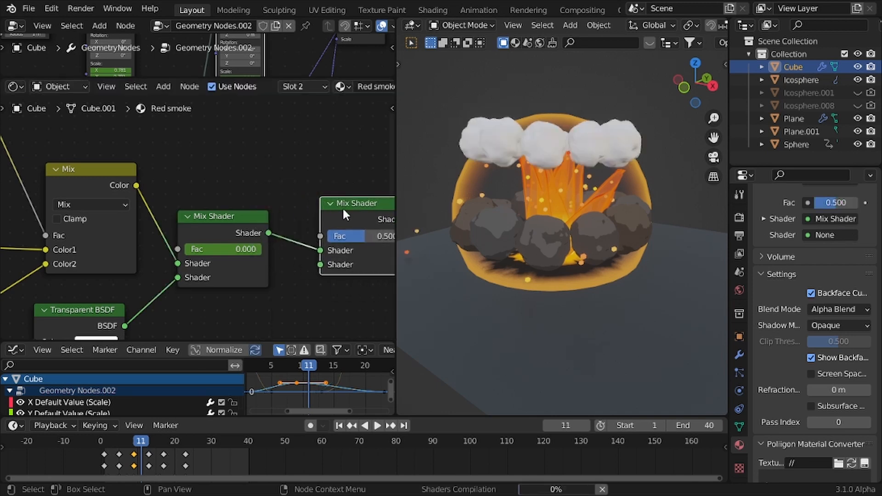
pyautogui.keyDown('ctrl'); pyautogui.moveTo(343, 207); pyautogui.dragTo(303, 207, button='middle'); pyautogui.keyUp('ctrl')
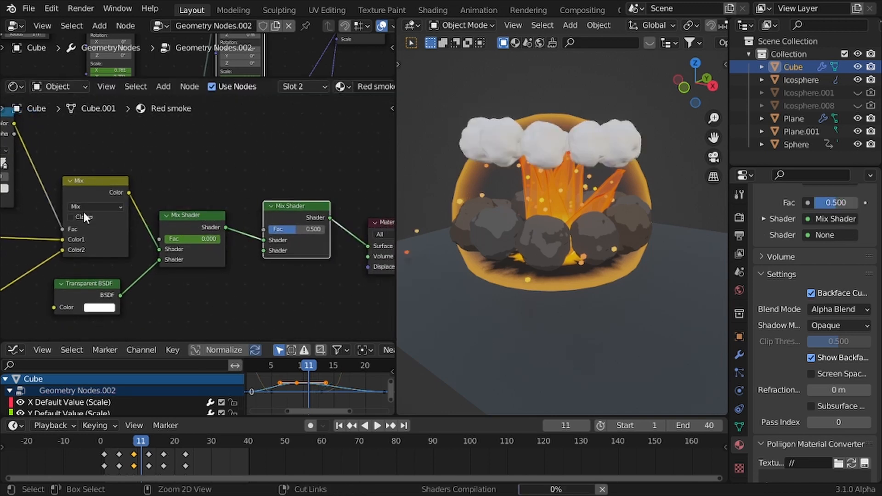
pyautogui.hotkey('ctrl', 'z')
pyautogui.scroll(-3, 202, 197)
pyautogui.scroll(2, 206, 205)
pyautogui.hotkey('shift', 'a')
pyautogui.press('s')
pyautogui.press('Escape')
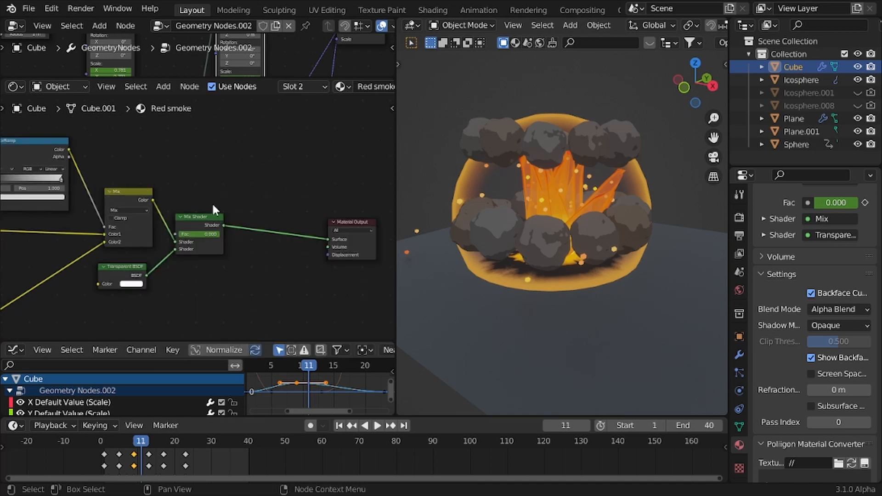
# Insert a new Mix Shader between the Red smoke material's Mix color node and its keyframed Mix Shader.
pyautogui.hotkey('shift', 'a')
pyautogui.write('mis sha')
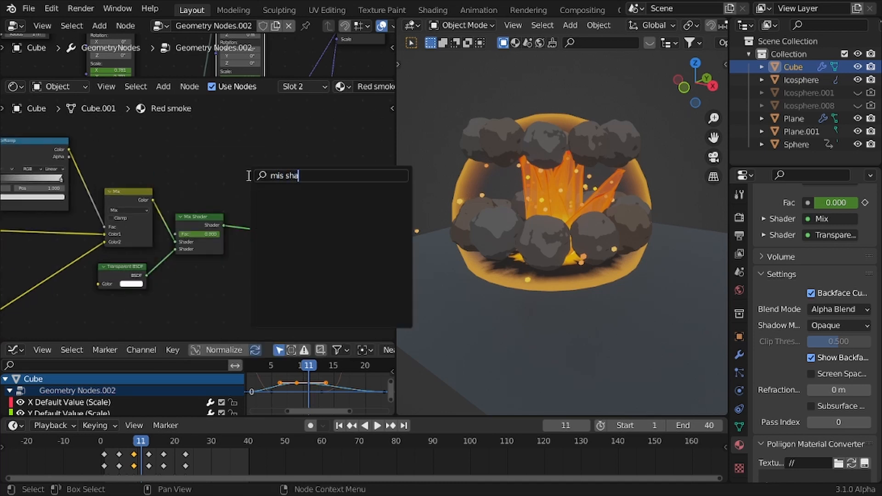
pyautogui.press('Return')
pyautogui.hotkey('shift', 'a')
pyautogui.click(247, 175)
pyautogui.write('mix s')
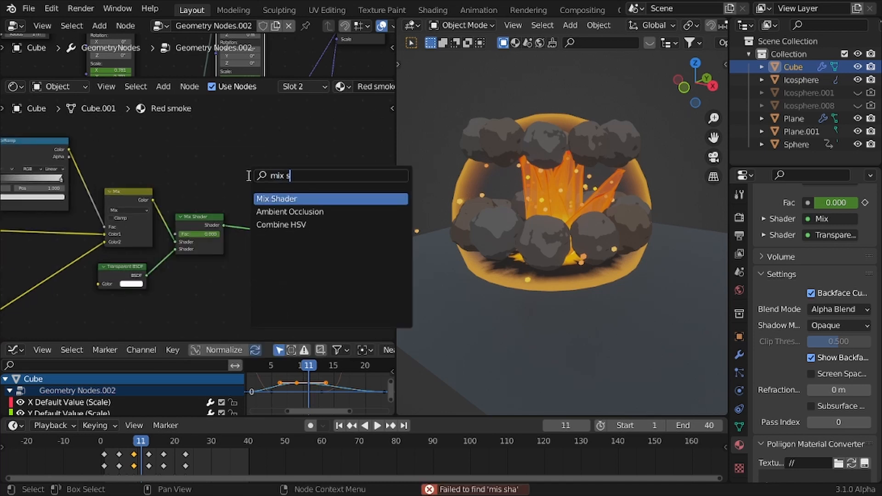
pyautogui.press('Return')
pyautogui.click(184, 192)
pyautogui.scroll(-2, 229, 212)
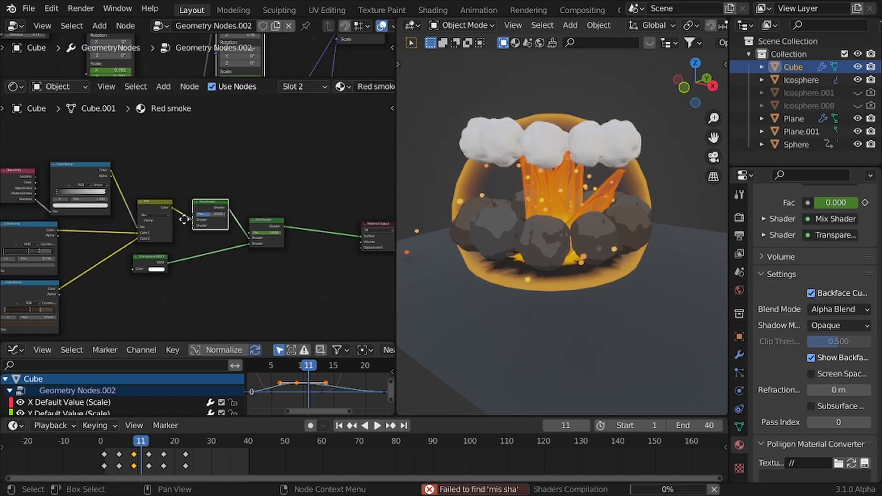
pyautogui.scroll(4, 186, 225)
pyautogui.scroll(-4, 189, 231)
pyautogui.moveTo(65, 282); pyautogui.dragTo(168, 253, button='middle')
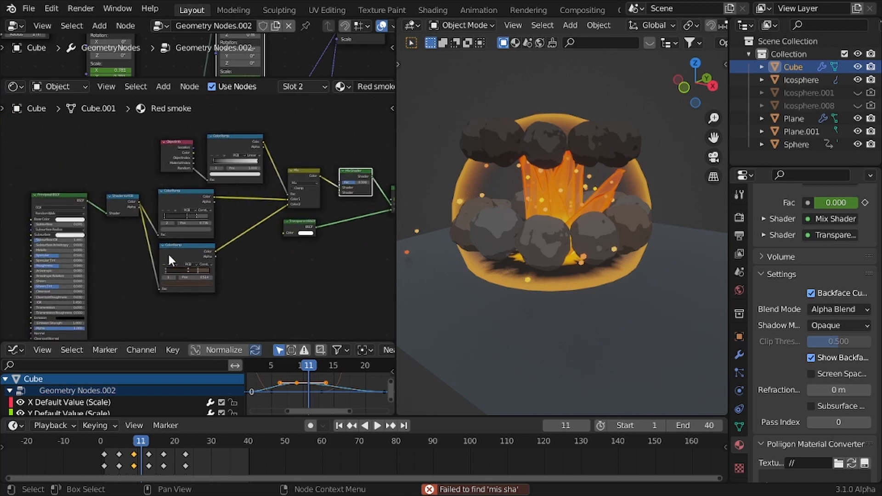
# Add an Emission node above the Mix color node and connect it to the new Mix Shader's second shader input.
pyautogui.moveTo(336, 143); pyautogui.dragTo(239, 180, button='middle')
pyautogui.scroll(3, 239, 180)
pyautogui.hotkey('shift', 'a')
pyautogui.click(239, 180)
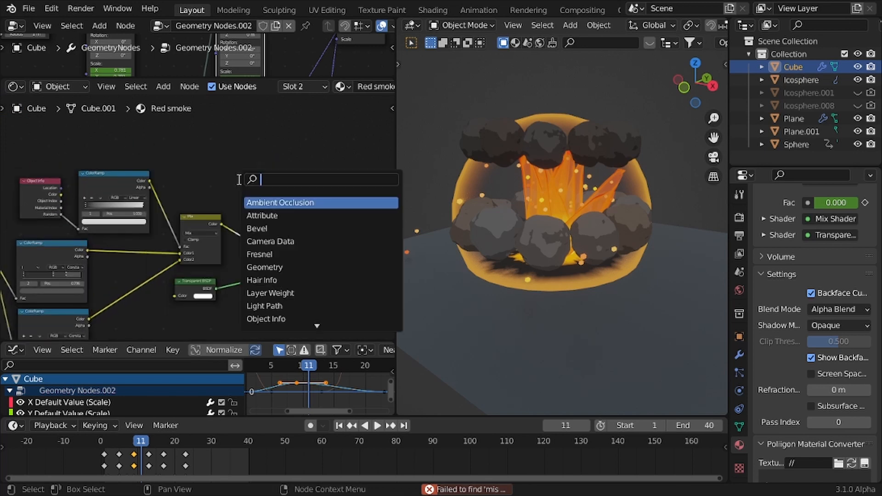
pyautogui.write('emis')
pyautogui.press('Return')
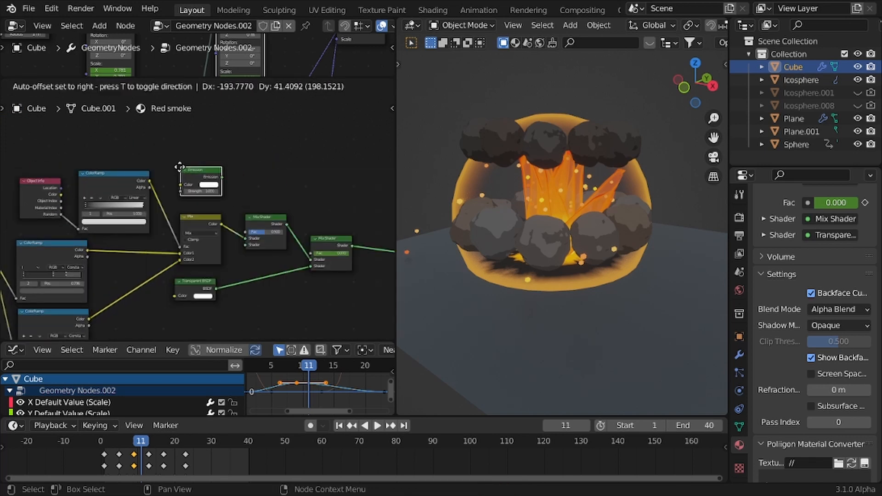
pyautogui.click(223, 189)
pyautogui.scroll(2, 222, 188)
pyautogui.moveTo(264, 255); pyautogui.dragTo(263, 255)
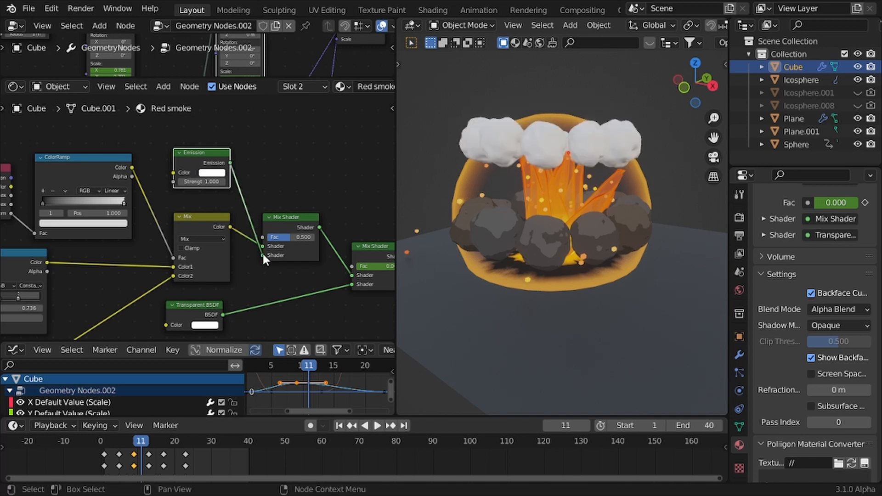
pyautogui.scroll(2, 288, 246)
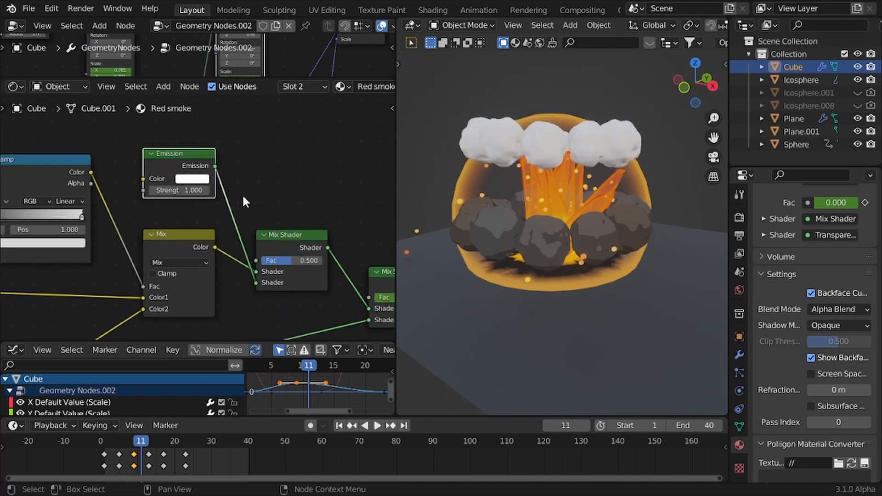
# Give the Emission node an orange color and set the new Mix Shader's factor to 0.775.
pyautogui.scroll(-3, 244, 196)
pyautogui.scroll(2, 264, 225)
pyautogui.moveTo(285, 282); pyautogui.dragTo(251, 282)
pyautogui.click(192, 197)
pyautogui.click(215, 106)
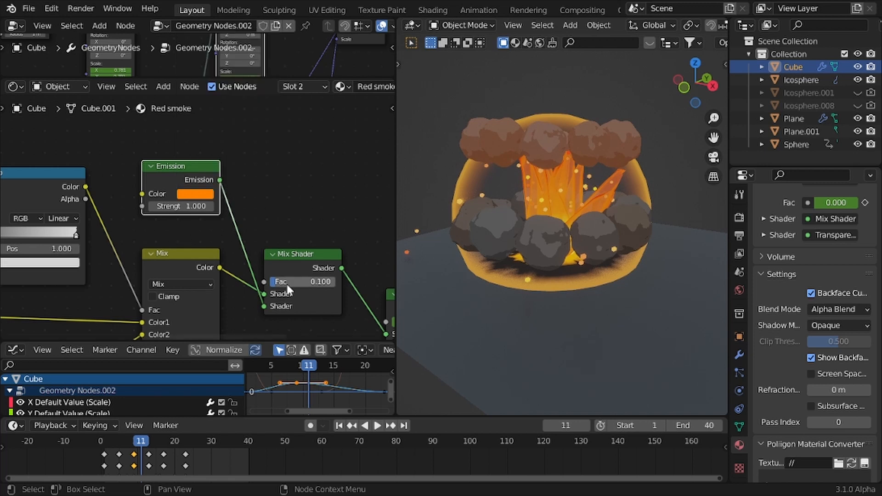
pyautogui.moveTo(287, 283); pyautogui.dragTo(352, 282)
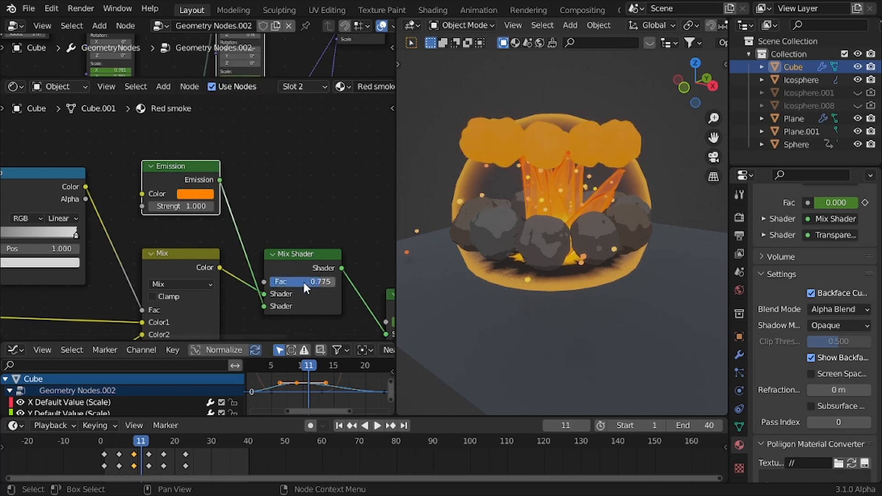
# Add a Noise Texture node and place it above the Red smoke material's upper ColorRamp.
pyautogui.hotkey('shift', 'a')
pyautogui.click(277, 188)
pyautogui.write('noise')
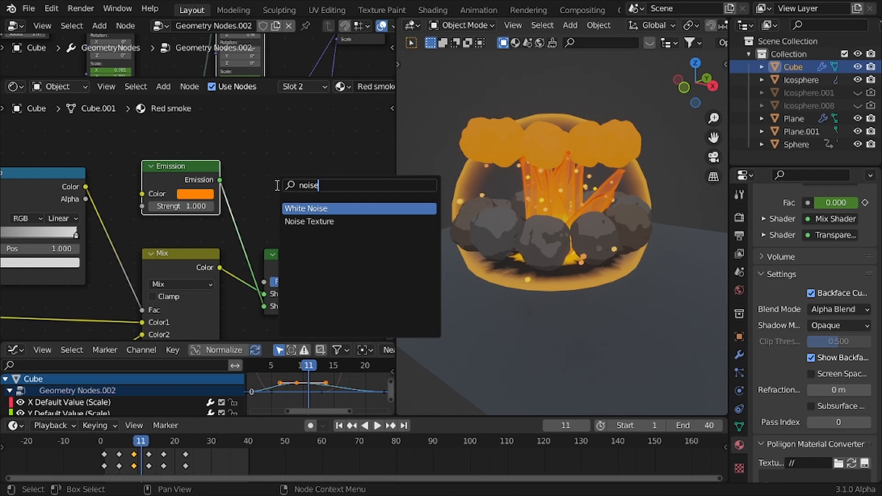
pyautogui.press('Down')
pyautogui.press('Return')
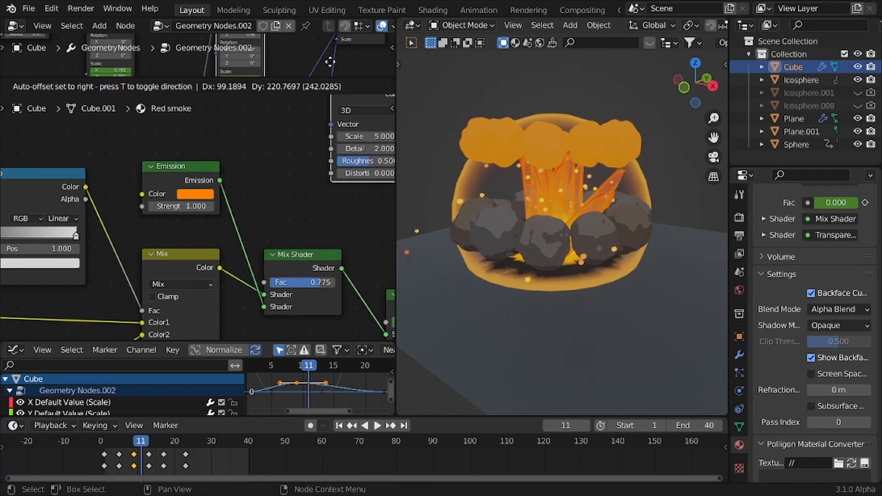
pyautogui.click(274, 159)
pyautogui.scroll(-6, 195, 208)
pyautogui.scroll(-3, 193, 209)
pyautogui.press('g')
pyautogui.click(128, 168)
# Feed the Noise Texture's Vector from a Texture Coordinate node's Object output, removing the Mapping node between them.
pyautogui.moveTo(95, 193); pyautogui.dragTo(187, 208, button='middle')
pyautogui.scroll(6, 172, 205)
pyautogui.hotkey('shift', 'a')
pyautogui.click(175, 196)
pyautogui.click(240, 140)
pyautogui.hotkey('ctrl', 't')
pyautogui.click(188, 195)
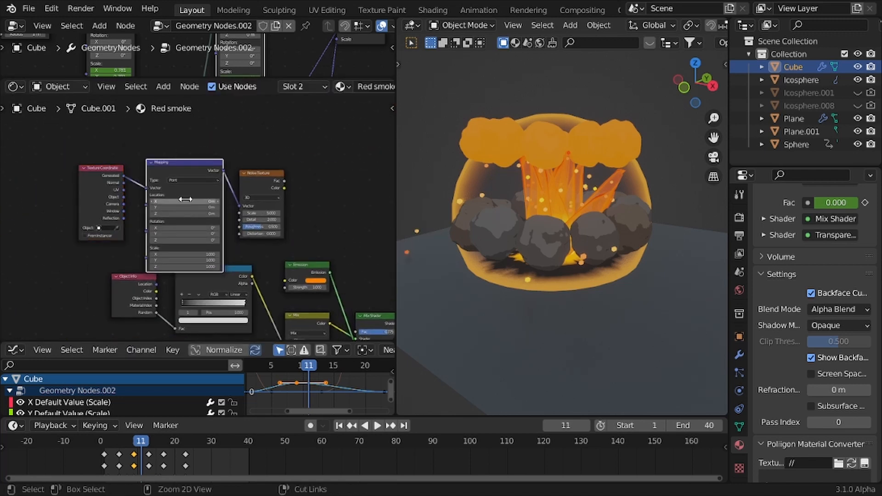
pyautogui.scroll(4, 187, 202)
pyautogui.hotkey('ctrl', 'x')
pyautogui.moveTo(95, 190); pyautogui.dragTo(255, 202)
pyautogui.moveTo(79, 159); pyautogui.dragTo(215, 164)
pyautogui.scroll(1, 318, 196)
pyautogui.moveTo(319, 198); pyautogui.dragTo(206, 188, button='middle')
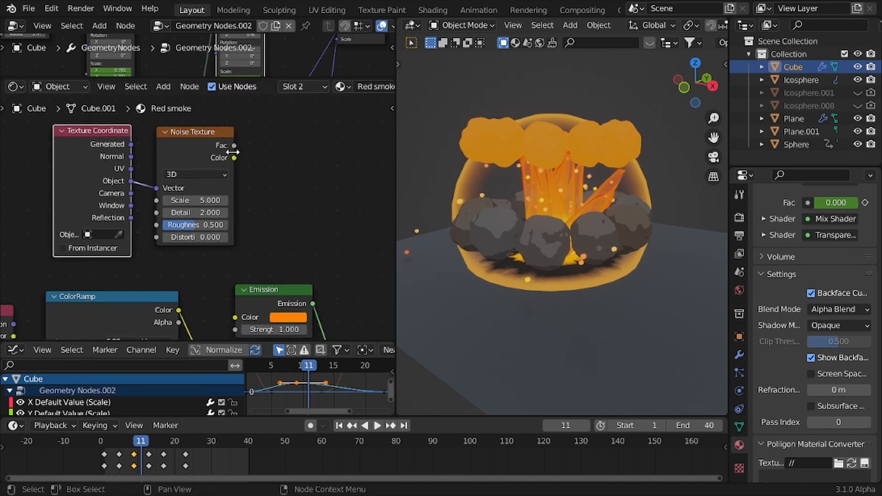
# Connect the Noise Texture's Fac output to the factor of the Mix Shader that blends in the Emission.
pyautogui.moveTo(233, 145); pyautogui.dragTo(241, 304)
pyautogui.click(241, 304)
pyautogui.scroll(-4, 242, 304)
pyautogui.moveTo(241, 304); pyautogui.dragTo(205, 255, button='middle')
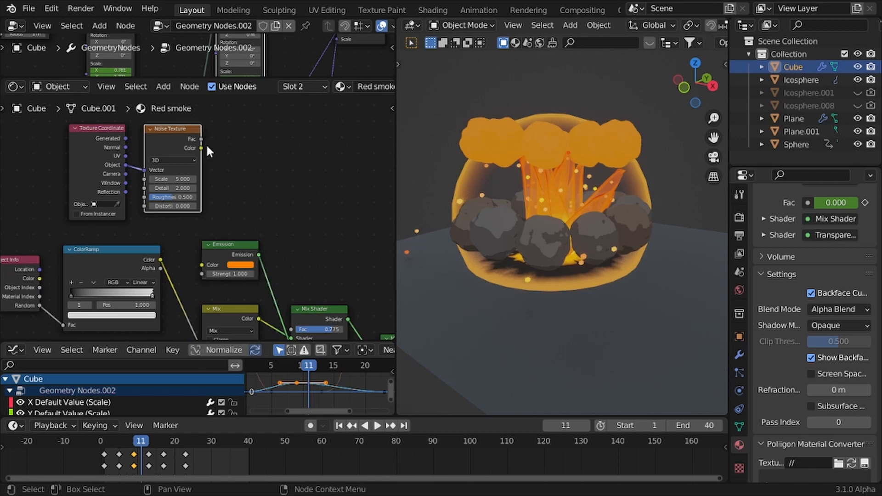
pyautogui.moveTo(202, 148); pyautogui.dragTo(290, 273)
pyautogui.scroll(-3, 290, 274)
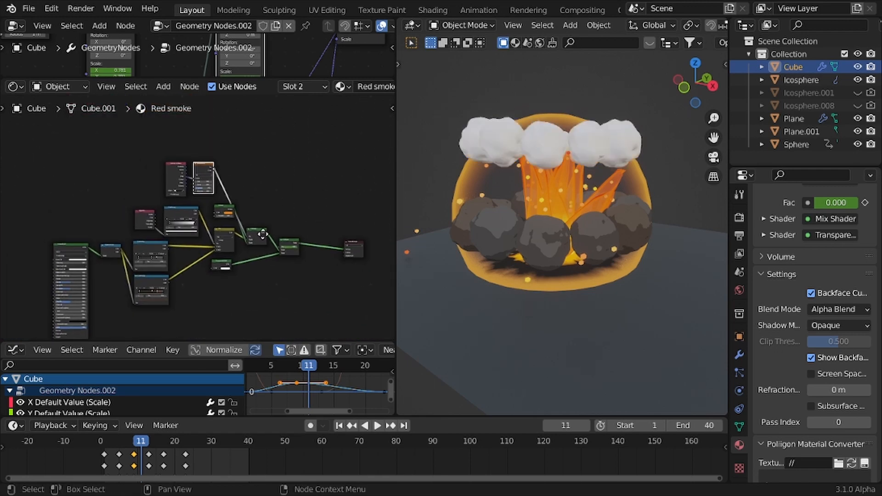
pyautogui.moveTo(263, 234); pyautogui.dragTo(326, 222, button='middle')
pyautogui.scroll(6, 286, 211)
pyautogui.moveTo(266, 161); pyautogui.dragTo(232, 263, button='middle')
pyautogui.scroll(3, 234, 266)
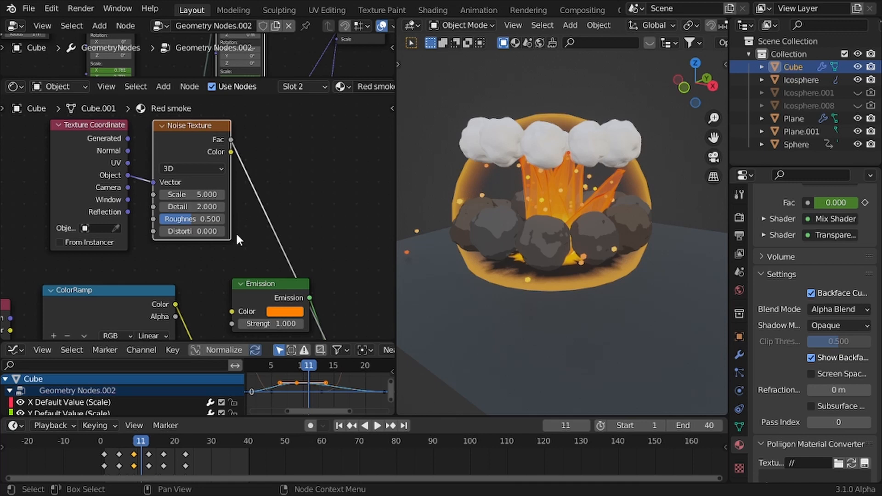
pyautogui.scroll(-4, 233, 236)
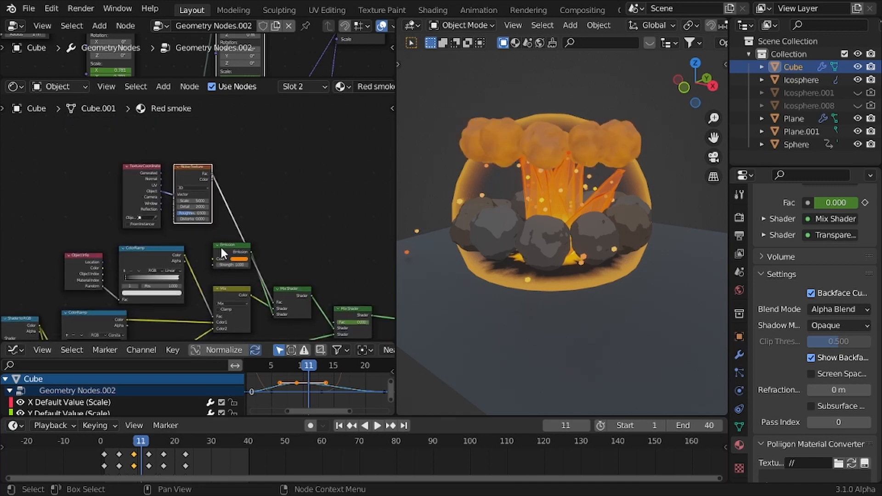
# Insert a ColorRamp node between the Noise Texture and the Mix Shader's factor.
pyautogui.moveTo(222, 247); pyautogui.dragTo(222, 262)
pyautogui.scroll(2, 247, 237)
pyautogui.scroll(-4, 247, 237)
pyautogui.moveTo(235, 222); pyautogui.dragTo(203, 272, button='middle')
pyautogui.scroll(3, 223, 197)
pyautogui.scroll(1, 200, 211)
pyautogui.hotkey('shift', 'a')
pyautogui.click(196, 197)
pyautogui.write('color ramp')
pyautogui.press('Return')
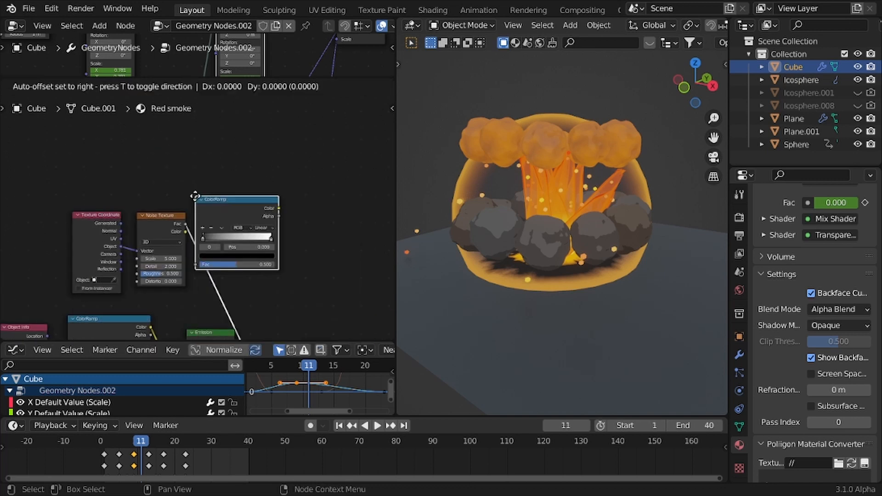
pyautogui.click(193, 217)
pyautogui.scroll(-1, 208, 242)
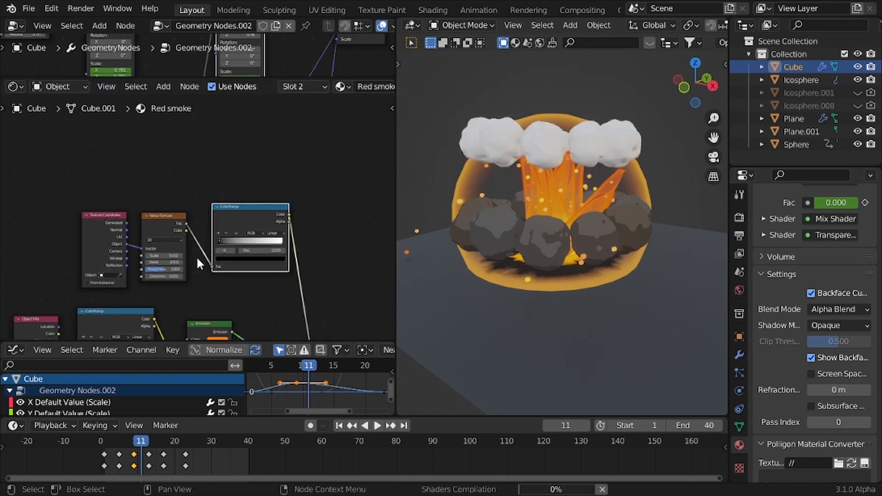
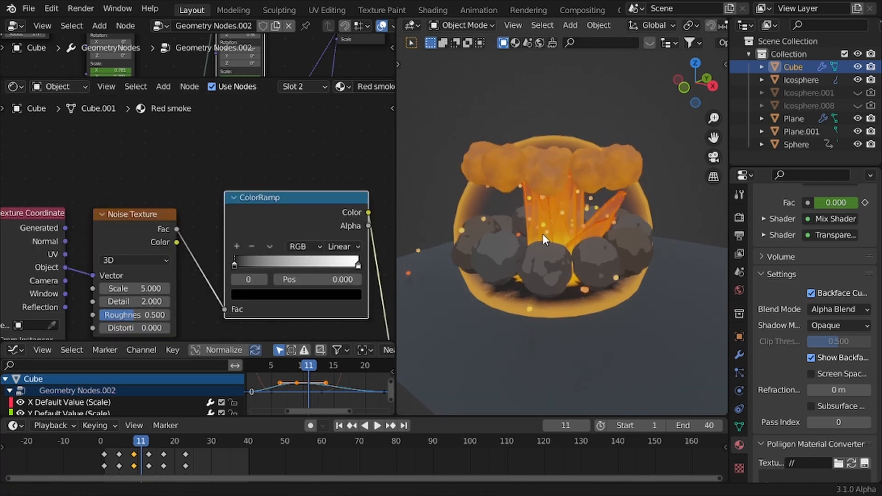
# Set the Noise Texture's Scale to 1.5 and narrow the new ColorRamp's transition, with the white stop at 0.600.
pyautogui.scroll(2, 539, 244)
pyautogui.moveTo(234, 265); pyautogui.dragTo(294, 266)
pyautogui.moveTo(358, 266); pyautogui.dragTo(309, 264)
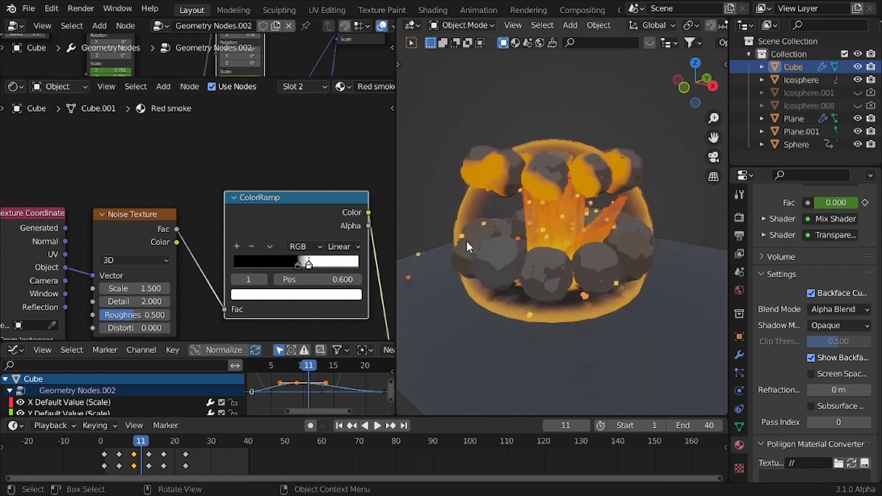
# Set the Noise Texture's Detail to 4.860 and Roughness to 0.482, and move the ColorRamp's black stop closer to the white one.
pyautogui.moveTo(467, 242); pyautogui.dragTo(503, 269, button='middle')
pyautogui.moveTo(100, 284); pyautogui.dragTo(152, 223, button='middle')
pyautogui.scroll(1, 153, 223)
pyautogui.moveTo(183, 245); pyautogui.dragTo(220, 244)
pyautogui.scroll(1, 374, 246)
pyautogui.moveTo(263, 246); pyautogui.dragTo(203, 253, button='middle')
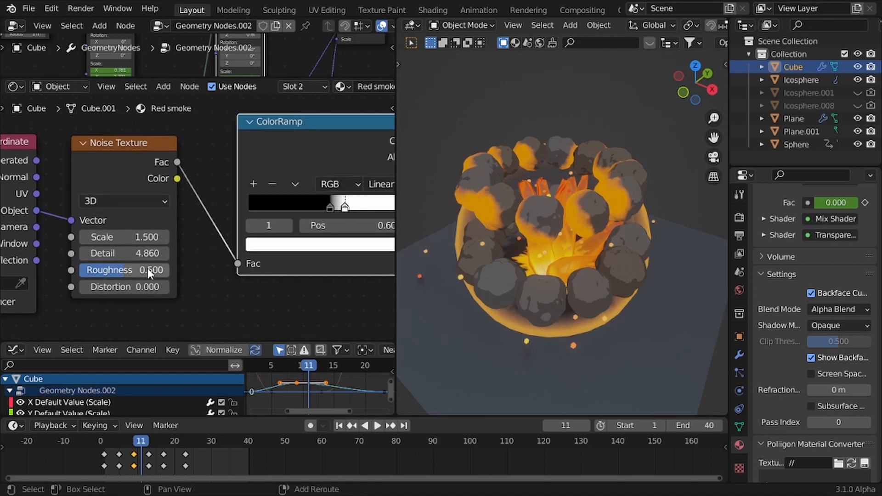
pyautogui.moveTo(342, 204); pyautogui.dragTo(317, 210, button='middle')
pyautogui.moveTo(317, 212); pyautogui.dragTo(319, 210)
pyautogui.scroll(-7, 256, 245)
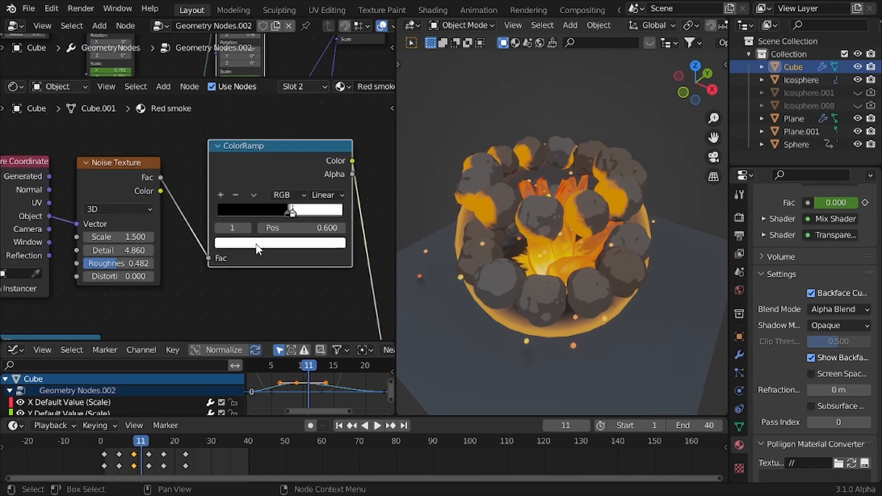
# Shift the Emission color to a deeper, redder orange.
pyautogui.moveTo(279, 268); pyautogui.dragTo(230, 203, button='middle')
pyautogui.scroll(6, 226, 212)
pyautogui.scroll(2, 146, 320)
pyautogui.moveTo(146, 321); pyautogui.dragTo(185, 218, button='middle')
pyautogui.click(186, 216)
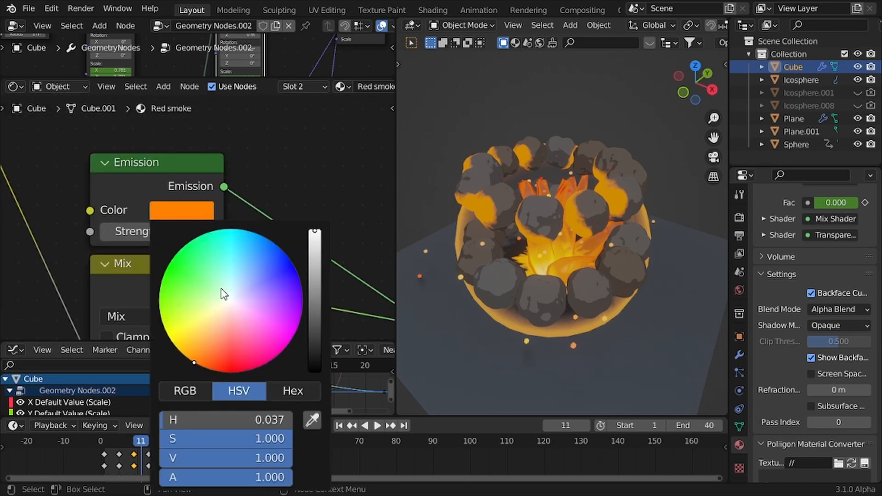
pyautogui.moveTo(196, 362); pyautogui.dragTo(198, 365)
# Inspect the glowing patches on the upper smoke ring from closer and different angles.
pyautogui.scroll(-3, 588, 251)
pyautogui.moveTo(593, 248); pyautogui.dragTo(626, 327, button='middle')
pyautogui.scroll(7, 595, 273)
pyautogui.moveTo(594, 271); pyautogui.dragTo(525, 263, button='middle')
pyautogui.scroll(-5, 563, 244)
pyautogui.scroll(2, 526, 263)
pyautogui.scroll(-3, 111, 175)
pyautogui.moveTo(111, 174); pyautogui.dragTo(161, 220, button='middle')
pyautogui.scroll(-3, 161, 220)
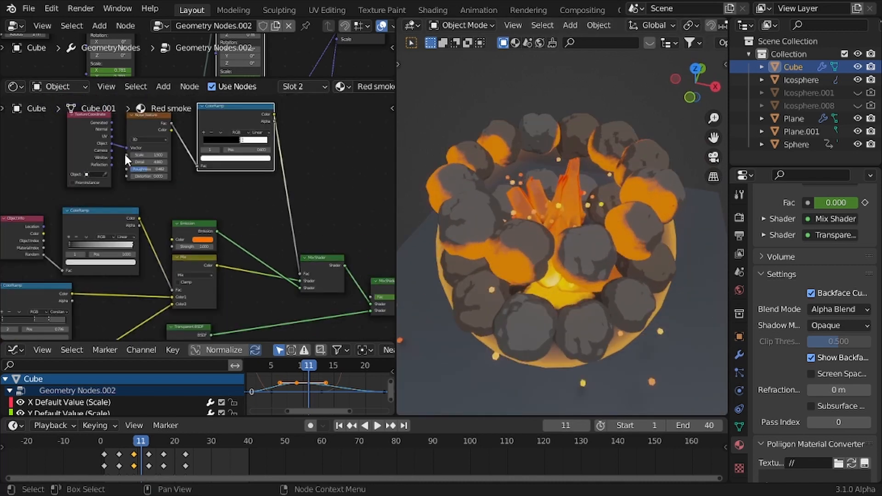
# Insert a Mapping node between the Texture Coordinate and Noise Texture nodes.
pyautogui.moveTo(126, 159); pyautogui.dragTo(191, 204, button='middle')
pyautogui.moveTo(123, 148); pyautogui.dragTo(53, 159)
pyautogui.hotkey('shift', 'a')
pyautogui.write('mapp')
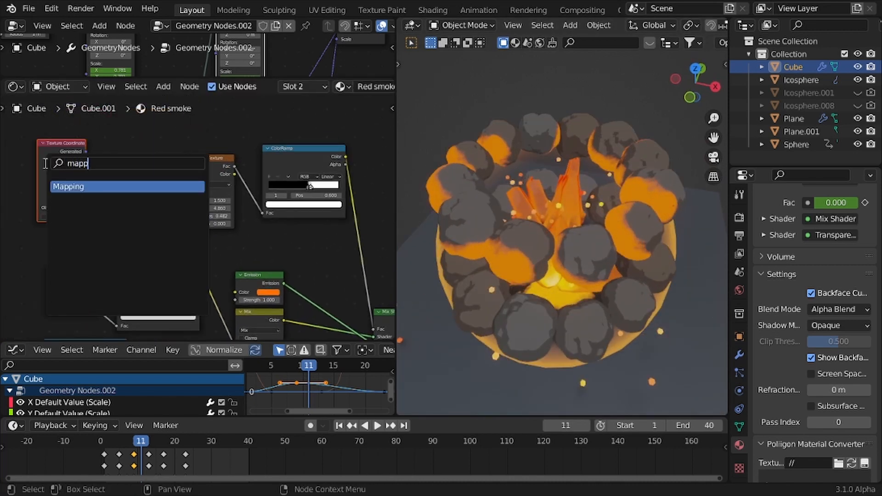
pyautogui.press('Return')
pyautogui.click(143, 155)
pyautogui.scroll(3, 142, 184)
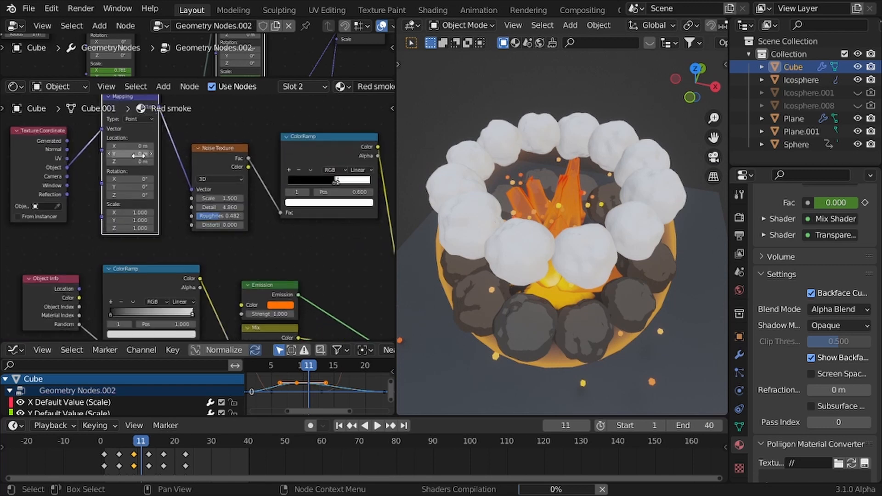
pyautogui.press('g')
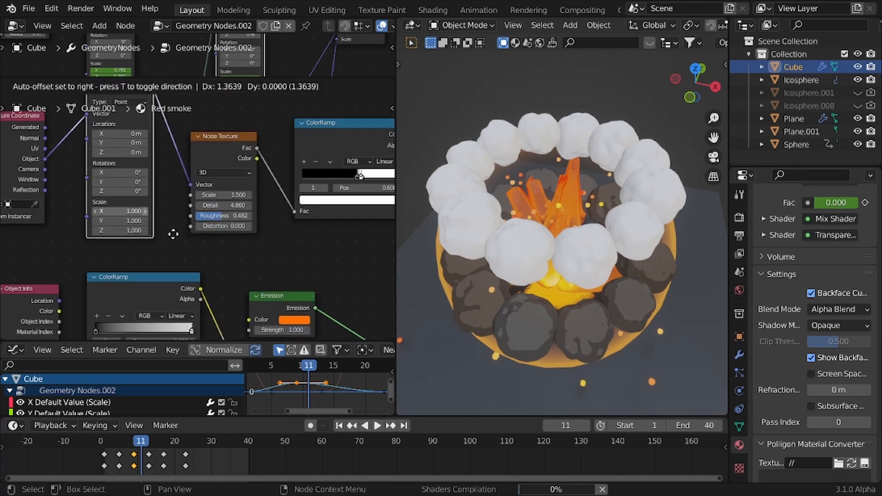
pyautogui.click(174, 234)
# Set the Mapping node's rotation to 170° on X, 282° on Y and 319° on Z.
pyautogui.scroll(1, 173, 234)
pyautogui.moveTo(134, 201); pyautogui.dragTo(188, 201)
pyautogui.moveTo(138, 213); pyautogui.dragTo(206, 213)
pyautogui.moveTo(146, 192); pyautogui.dragTo(225, 212)
pyautogui.scroll(-3, 472, 185)
pyautogui.moveTo(472, 185); pyautogui.dragTo(437, 152, button='middle')
pyautogui.scroll(5, 269, 197)
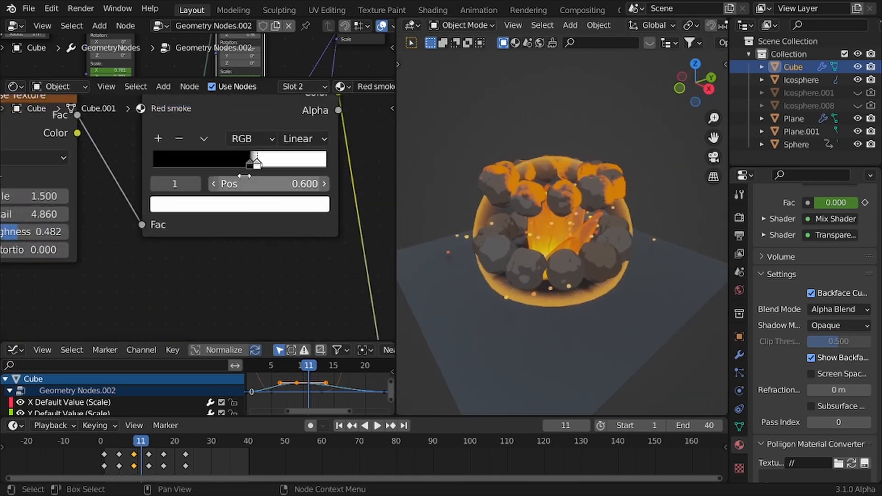
# Lower the Noise Texture's Detail to 1.960.
pyautogui.moveTo(265, 165)
pyautogui.mouseDown()
pyautogui.moveTo(274, 163)
pyautogui.moveTo(258, 162)
pyautogui.moveTo(264, 165)
pyautogui.mouseUp()
pyautogui.scroll(4, 509, 205)
pyautogui.scroll(-1, 37, 200)
pyautogui.moveTo(32, 199); pyautogui.dragTo(184, 216, button='middle')
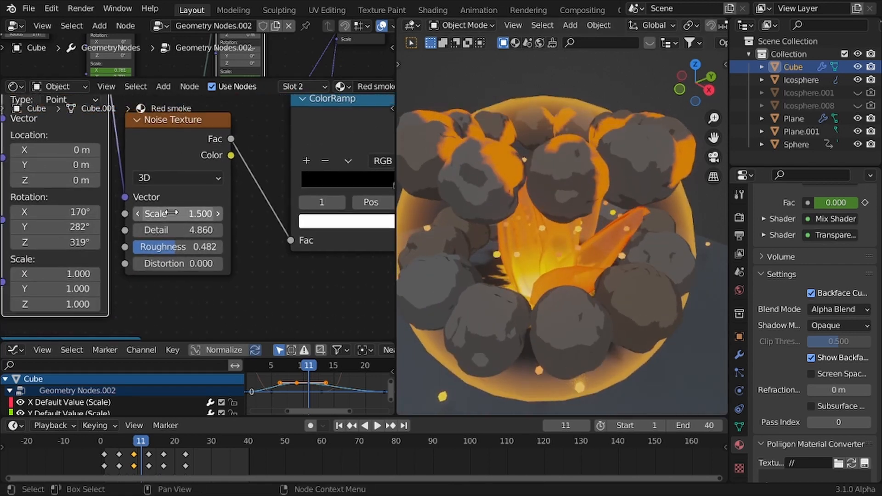
pyautogui.scroll(3, 186, 217)
pyautogui.moveTo(187, 233); pyautogui.dragTo(169, 234)
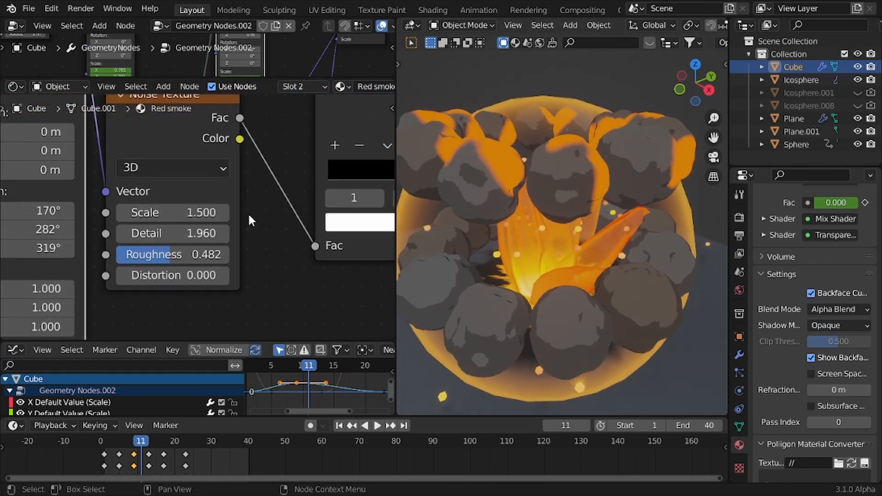
# Soften the noise ColorRamp's edge by spacing its stops apart, with the black stop at 0.605.
pyautogui.moveTo(257, 209); pyautogui.dragTo(126, 197, button='middle')
pyautogui.scroll(3, 321, 160)
pyautogui.moveTo(345, 155); pyautogui.dragTo(323, 164, button='middle')
pyautogui.moveTo(305, 170)
pyautogui.mouseDown()
pyautogui.moveTo(326, 173)
pyautogui.moveTo(299, 173)
pyautogui.mouseUp()
pyautogui.scroll(-3, 621, 218)
# Play the explosion from frame 1 to check the glowing patches, and return to frame 10.
pyautogui.moveTo(624, 218); pyautogui.dragTo(608, 209, button='middle')
pyautogui.hotkey('shift', 'Left')
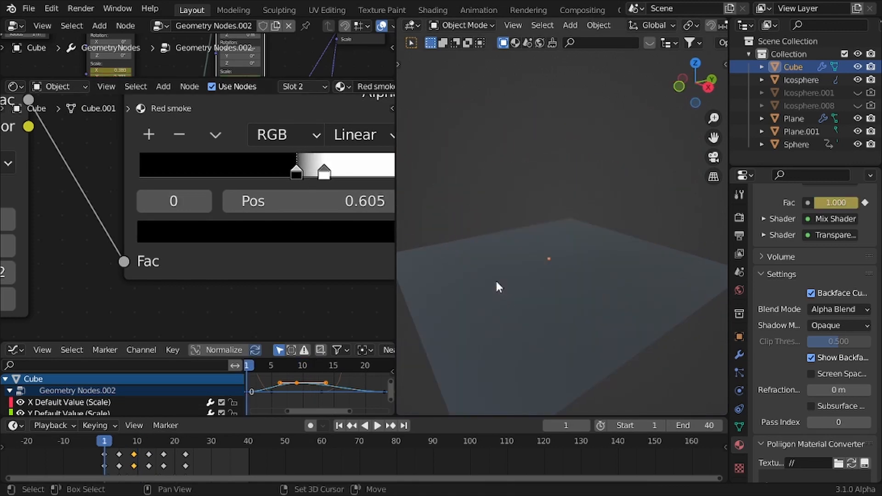
pyautogui.press('space')
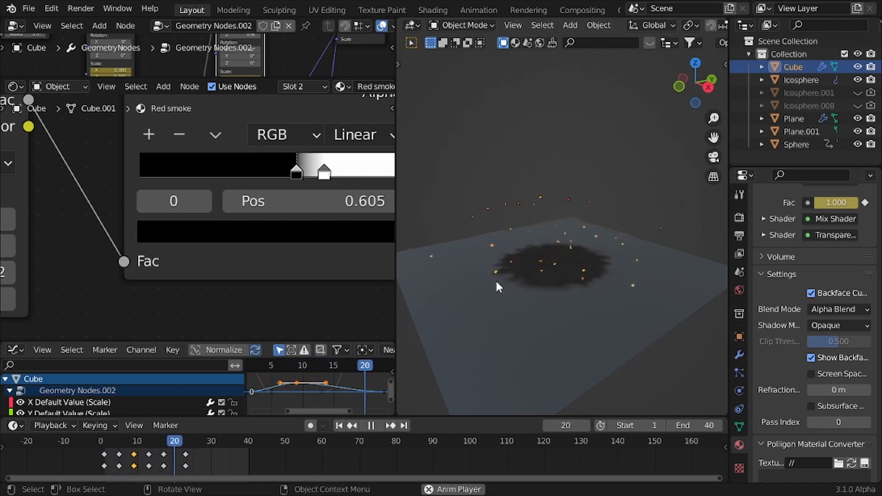
pyautogui.press('space')
pyautogui.scroll(-4, 78, 227)
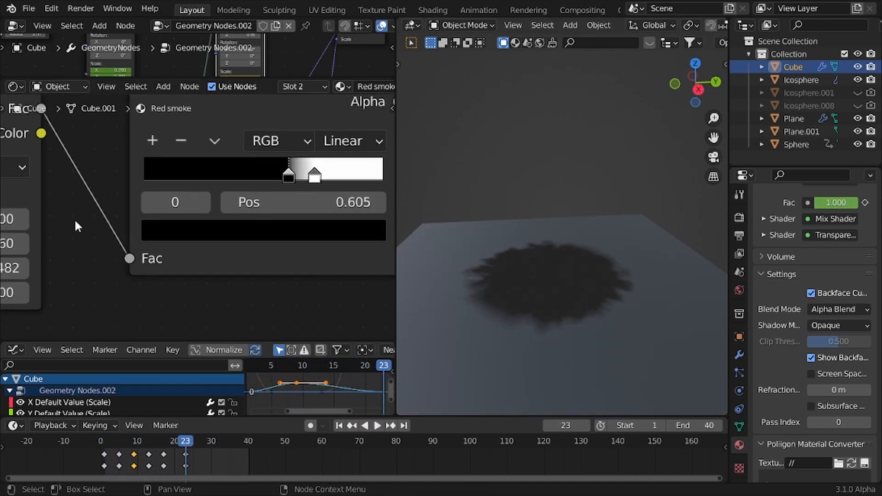
pyautogui.moveTo(186, 440); pyautogui.dragTo(137, 441)
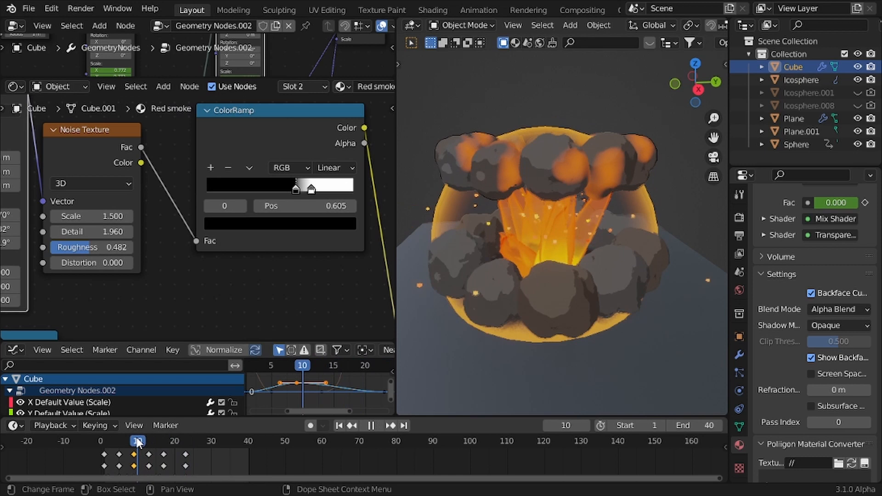
# Switch the Red smoke Noise Texture to 4D and drive its W value with the expression #frame/5.
pyautogui.click(95, 184)
pyautogui.click(87, 246)
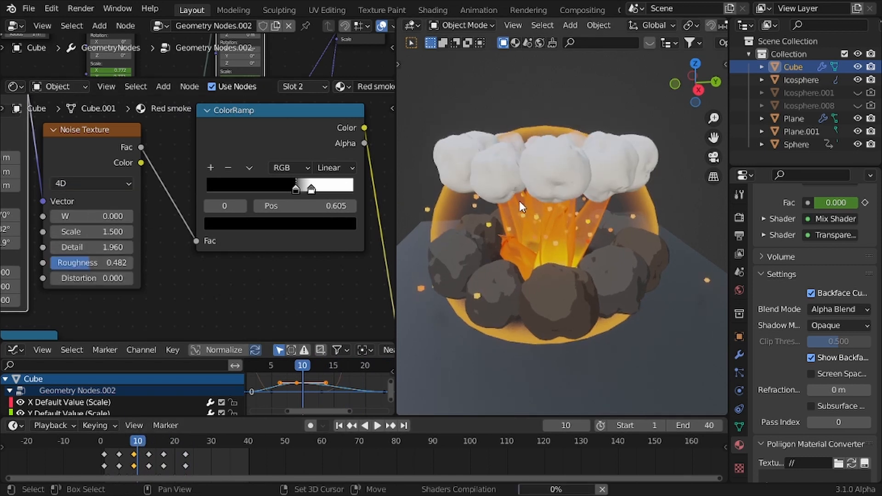
pyautogui.scroll(3, 519, 201)
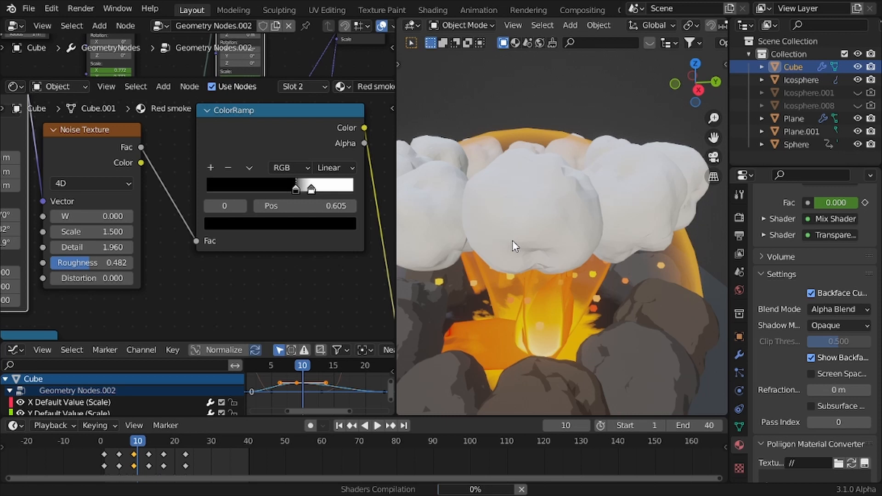
pyautogui.keyDown('shift'); pyautogui.moveTo(92, 216); pyautogui.dragTo(119, 216); pyautogui.keyUp('shift')
pyautogui.click(92, 216)
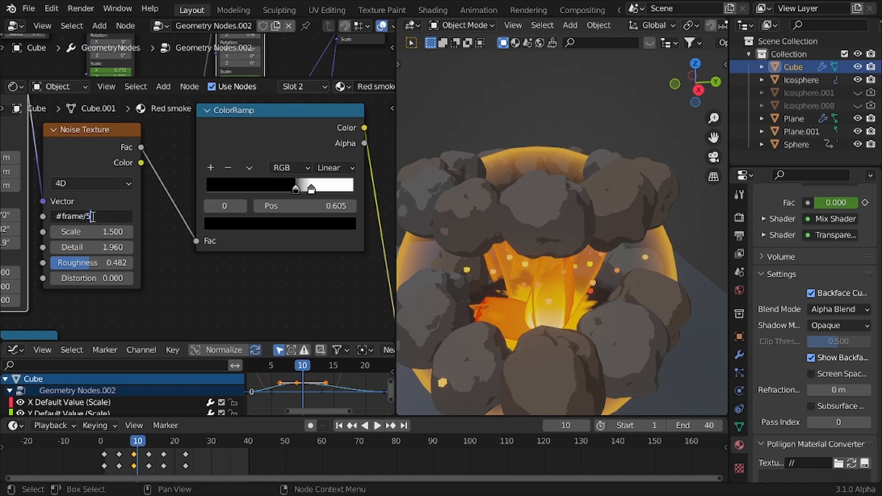
# Step through the explosion frame by frame from frame 1 to check the evolving glow patches, ending on frame 10.
pyautogui.hotkey('shift', 'Left')
pyautogui.press('Right')
pyautogui.press('Right')
pyautogui.press('Right')
pyautogui.press('Right')
pyautogui.press('Right')
pyautogui.press('Right')
pyautogui.press('Right')
pyautogui.press('Right')
pyautogui.press('Right')
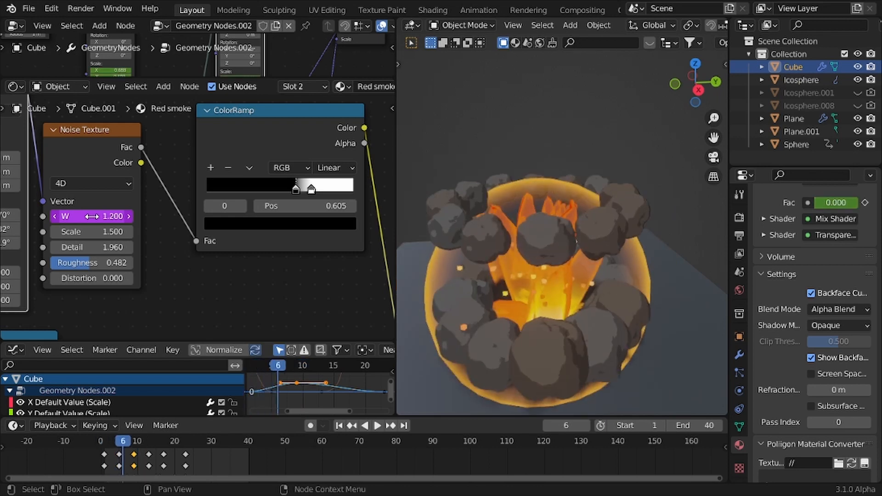
pyautogui.press('Right')
pyautogui.press('Right')
pyautogui.press('Right')
pyautogui.press('Right')
pyautogui.press('Right')
pyautogui.press('Left')
pyautogui.press('Left')
pyautogui.press('Left')
pyautogui.press('Left')
pyautogui.press('Left')
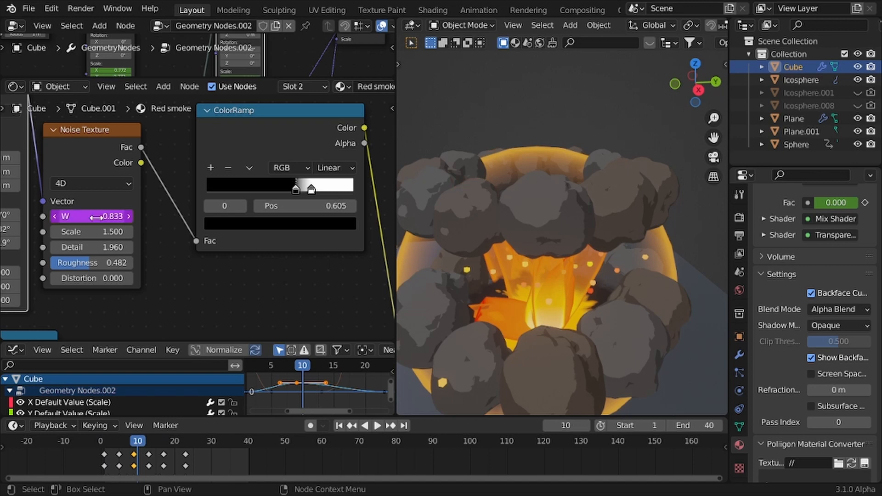
# Step through the explosion again from frame 1 to frame 14 and back to frame 11 to check the glow speed.
pyautogui.hotkey('shift', 'Left')
pyautogui.press('Right')
pyautogui.press('Right')
pyautogui.press('Right')
pyautogui.press('Right')
pyautogui.press('Right')
pyautogui.press('Right')
pyautogui.press('Right')
pyautogui.press('Right')
pyautogui.press('Right')
pyautogui.press('Right')
pyautogui.press('Right')
pyautogui.press('Right')
pyautogui.press('Right')
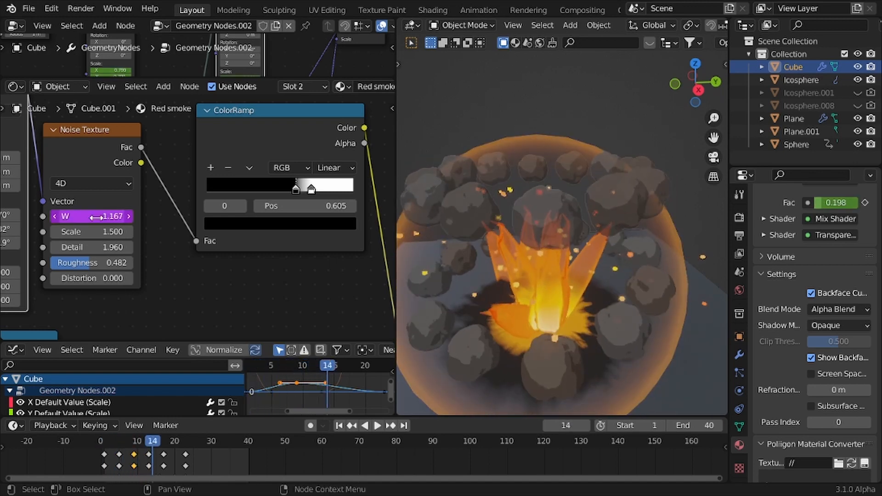
pyautogui.scroll(-1, 200, 211)
pyautogui.press('Left')
pyautogui.press('Left')
pyautogui.press('Left')
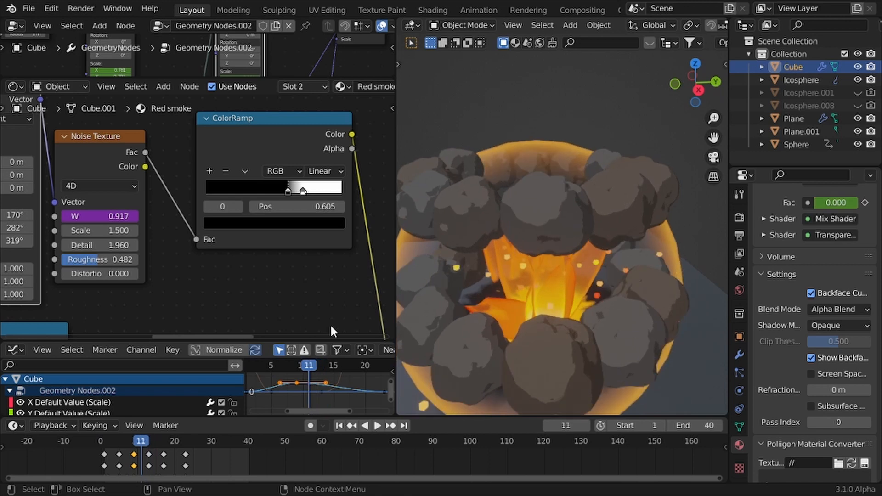
# Shift the noise ColorRamp's stops toward the black end, with the white stop at 0.564.
pyautogui.moveTo(492, 234)
pyautogui.mouseDown(button='middle')
pyautogui.moveTo(562, 247)
pyautogui.moveTo(505, 244)
pyautogui.mouseUp(button='middle')
pyautogui.press('KP_Decimal')
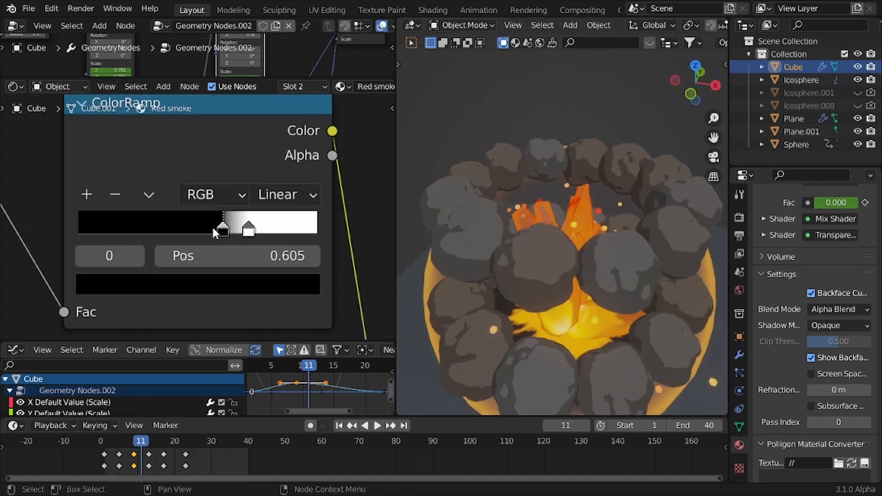
pyautogui.moveTo(248, 231); pyautogui.dragTo(213, 231)
# Play the explosion from frame 1 and view it from a lower angle to check the larger glow patches.
pyautogui.scroll(-4, 542, 239)
pyautogui.moveTo(542, 239); pyautogui.dragTo(494, 232, button='middle')
pyautogui.scroll(2, 495, 231)
pyautogui.hotkey('shift', 'Left')
pyautogui.press('space')
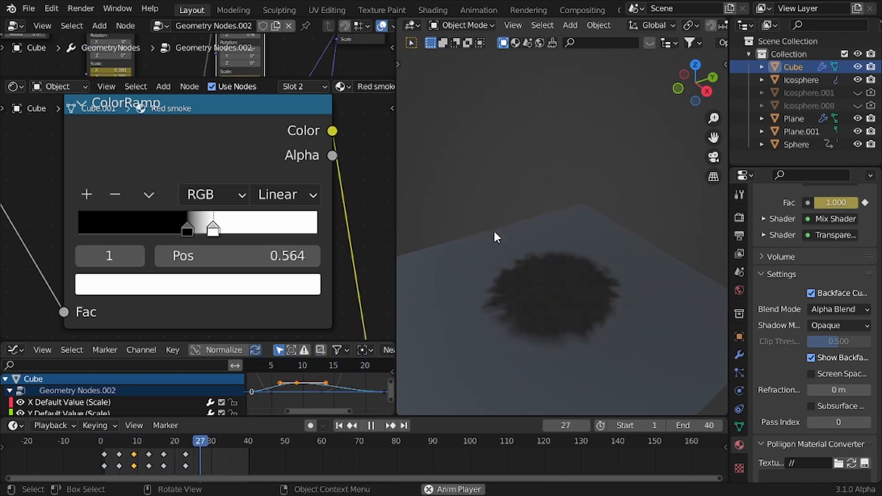
pyautogui.moveTo(494, 230); pyautogui.dragTo(494, 126, button='middle')
pyautogui.scroll(-2, 65, 175)
# Change the driver expression of the Noise Texture's W value to frame/22.
pyautogui.moveTo(64, 174); pyautogui.dragTo(168, 161, button='middle')
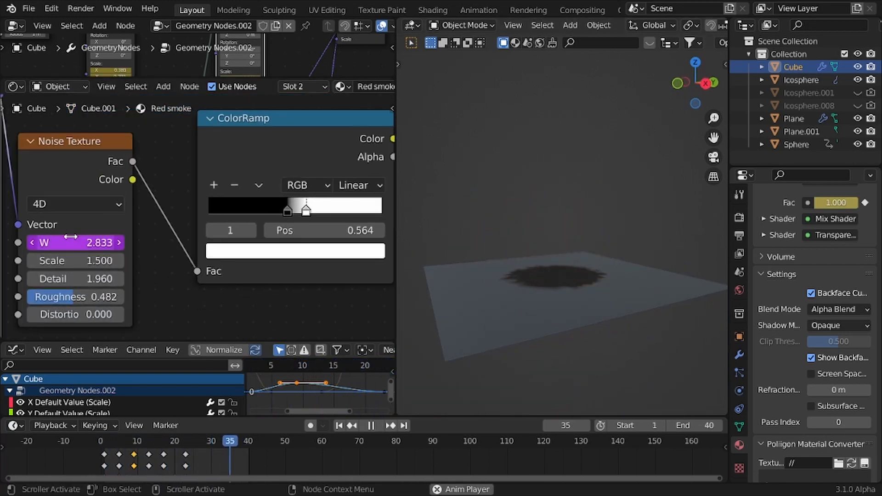
pyautogui.doubleClick(70, 241)
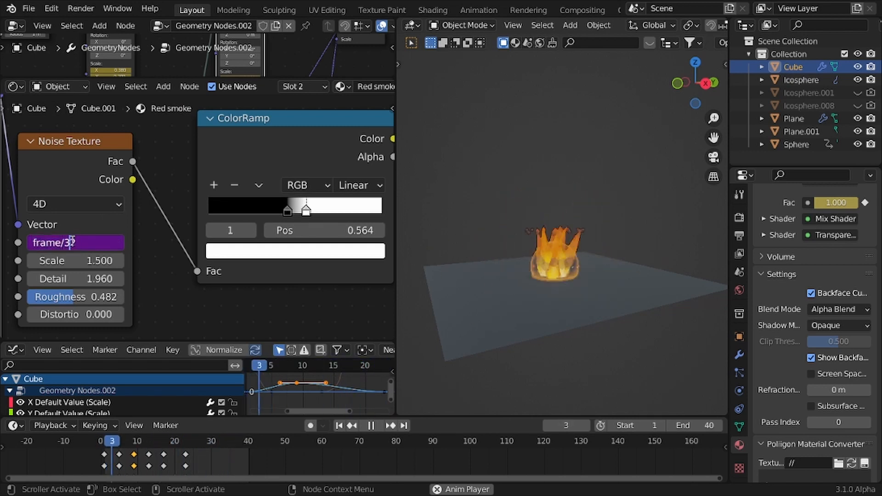
pyautogui.write('2')
pyautogui.press('Return')
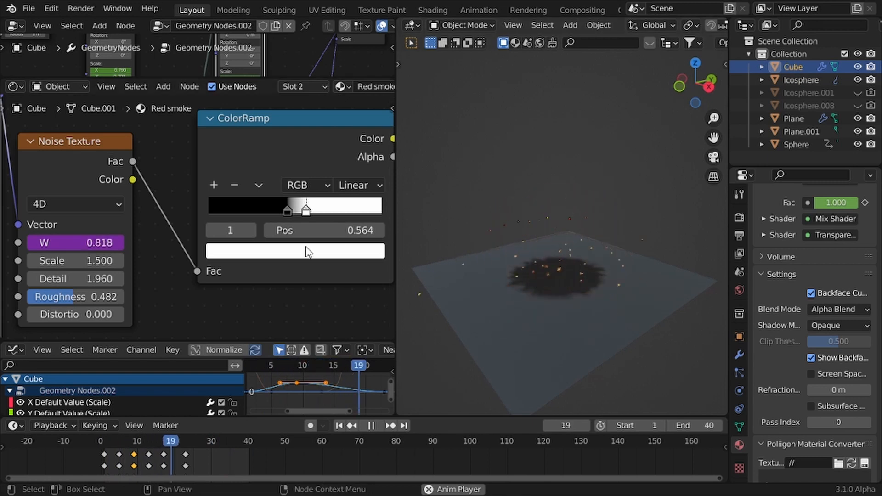
# Shift the noise ColorRamp's stops toward the white end, with the black stop at 0.523, and replay the explosion from another side.
pyautogui.press('space')
pyautogui.moveTo(310, 211)
pyautogui.mouseDown()
pyautogui.moveTo(324, 212)
pyautogui.moveTo(305, 211)
pyautogui.mouseUp()
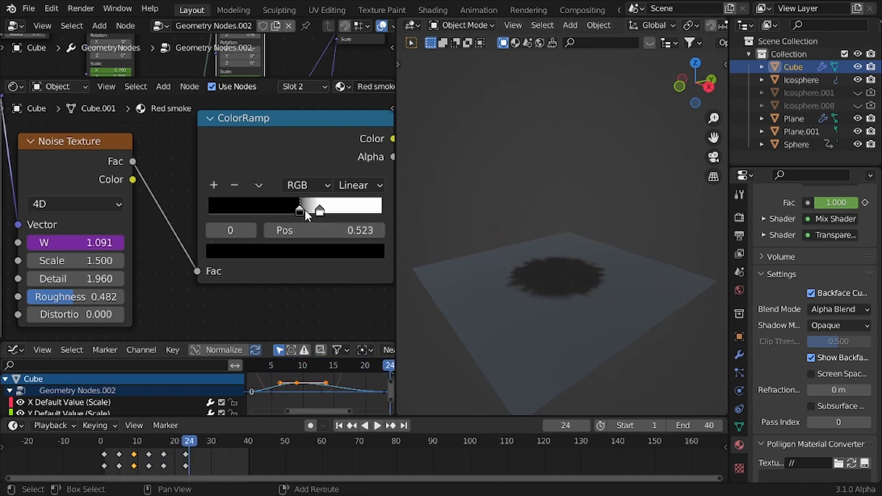
pyautogui.press('space')
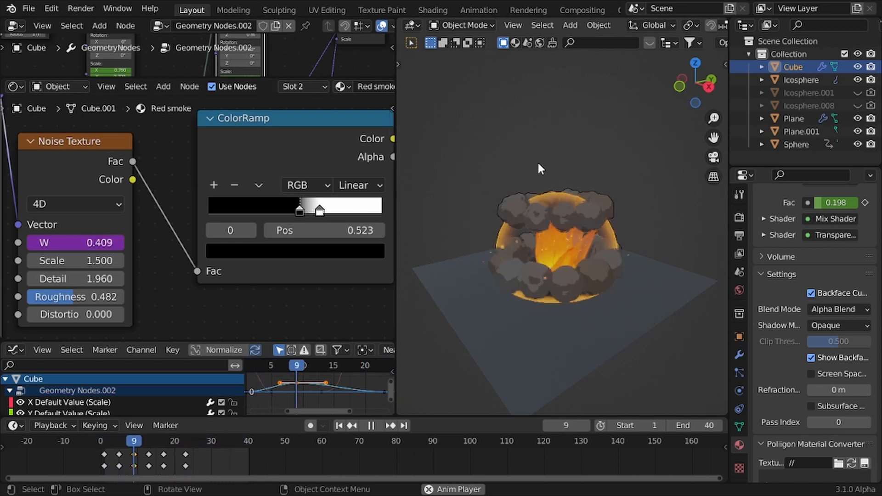
pyautogui.moveTo(537, 161); pyautogui.dragTo(724, 178, button='middle')
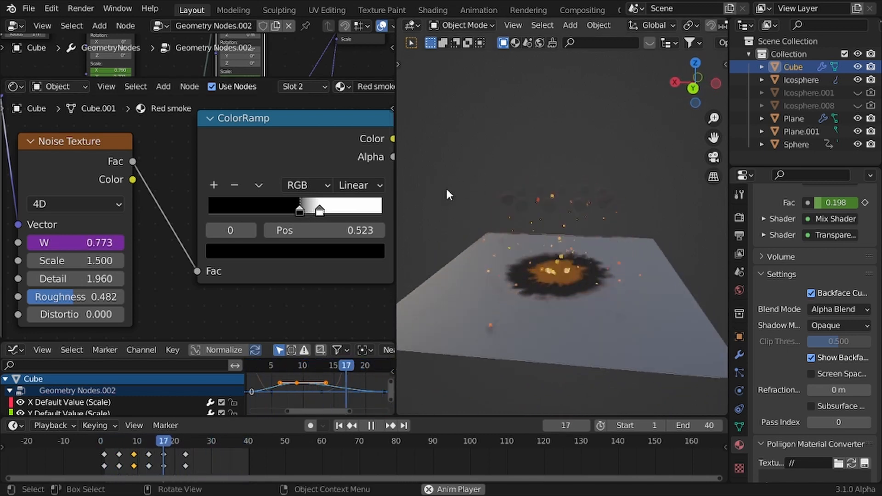
# Try the High Contrast look in the render's Color Management, and settle on Medium Contrast.
pyautogui.click(741, 218)
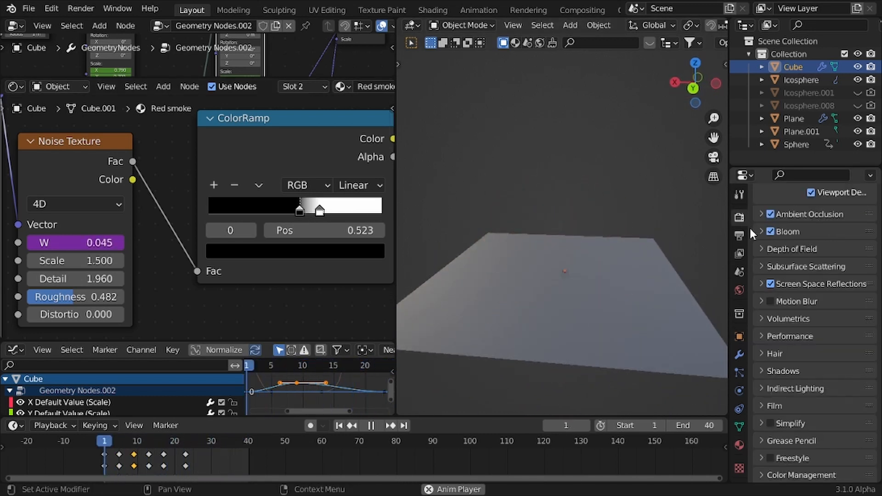
pyautogui.click(823, 472)
pyautogui.scroll(-5, 817, 374)
pyautogui.click(834, 406)
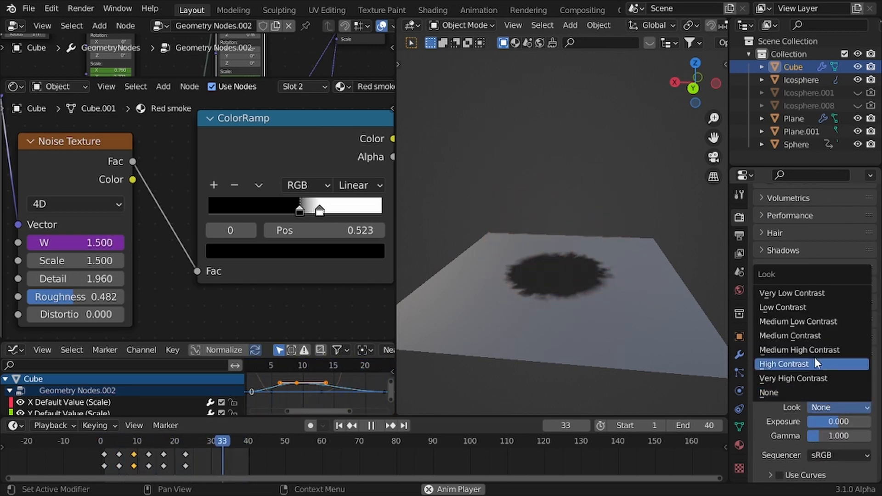
pyautogui.click(815, 362)
pyautogui.click(840, 406)
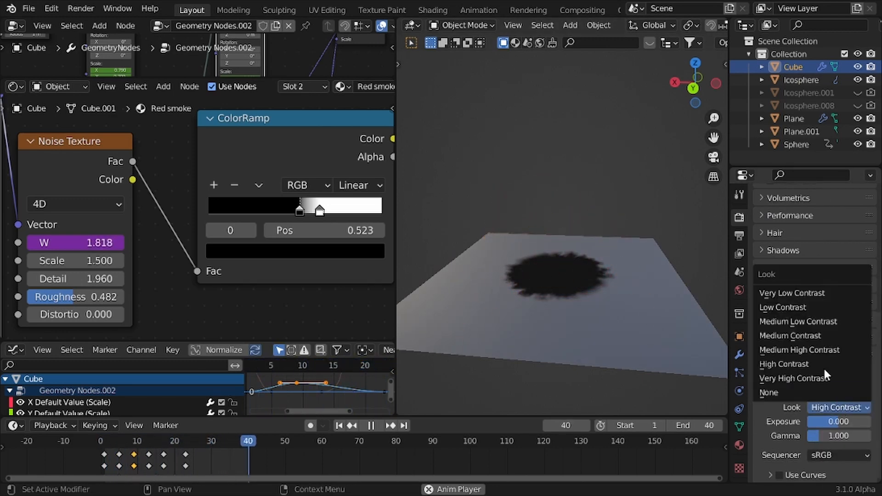
pyautogui.click(811, 335)
# Raise the Color Management exposure to 0.307 and maximize the 3D viewport to watch the playback.
pyautogui.moveTo(827, 421); pyautogui.dragTo(841, 422)
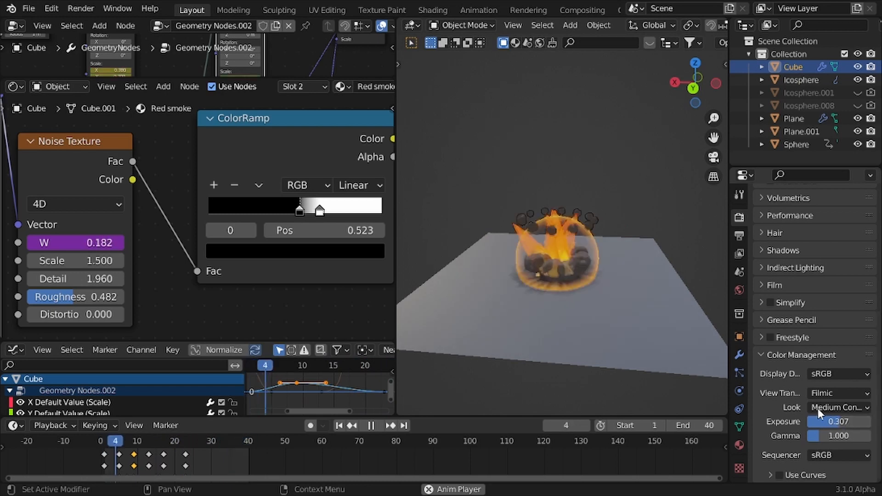
pyautogui.hotkey('ctrl', 'space')
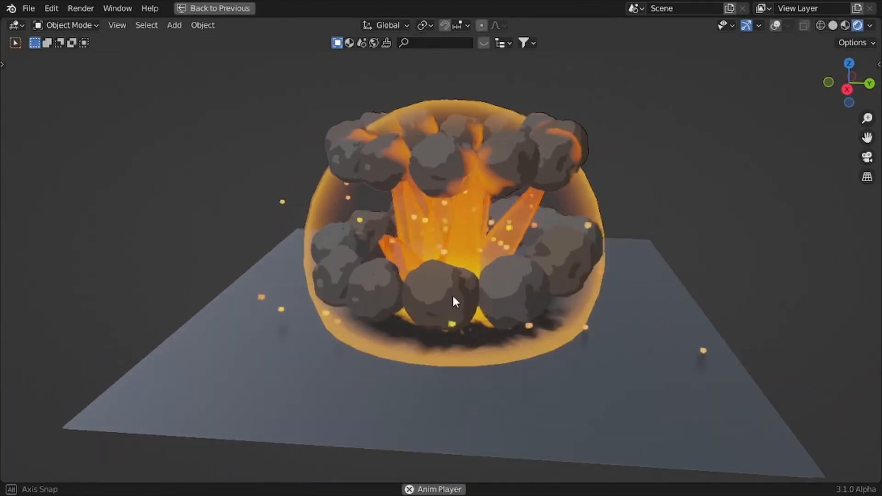